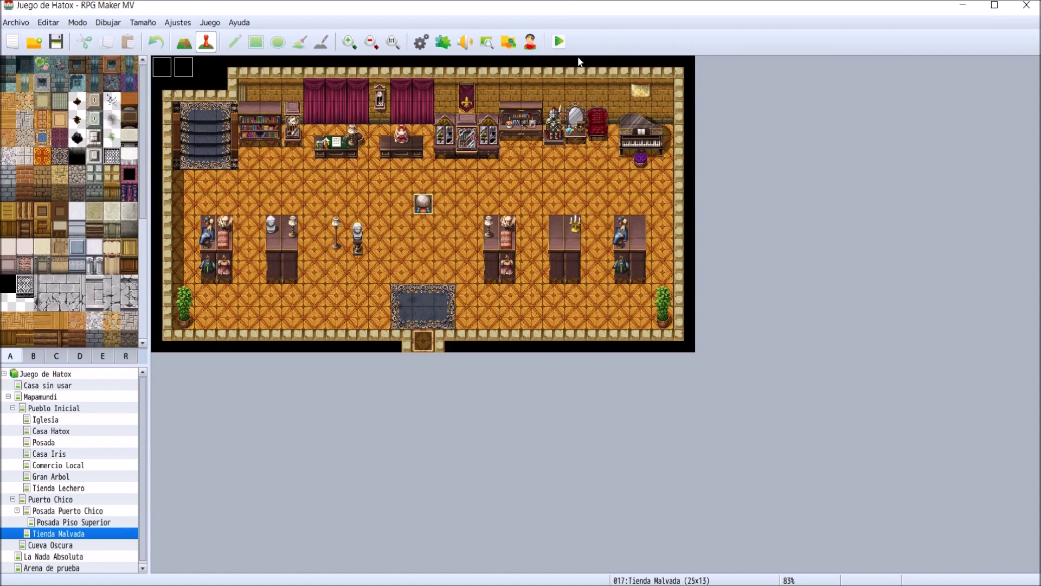
- Launch a playtest of the game and continue from saved game Archivo 1
left_click(562, 48)
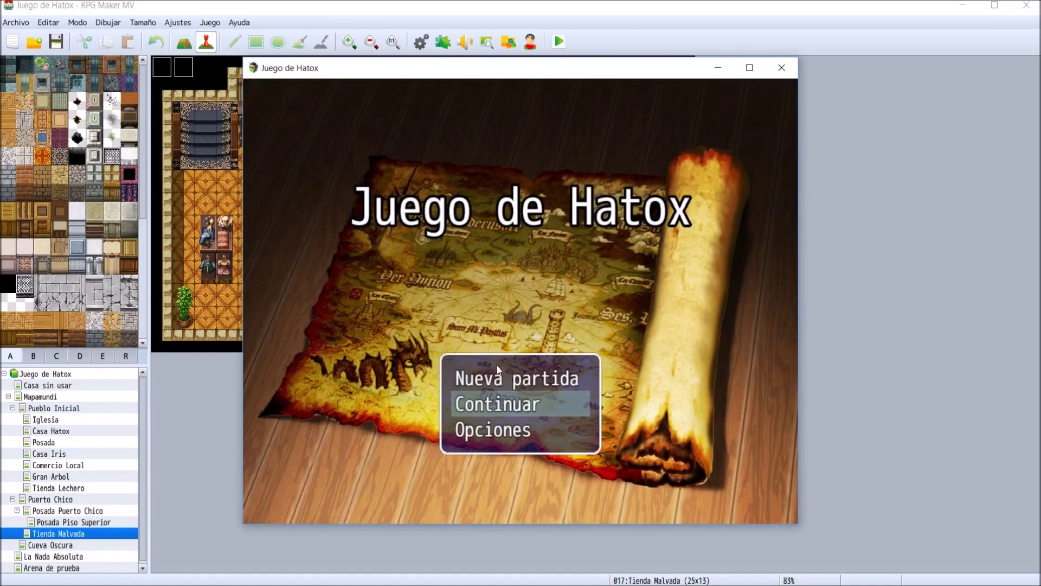
left_click(516, 407)
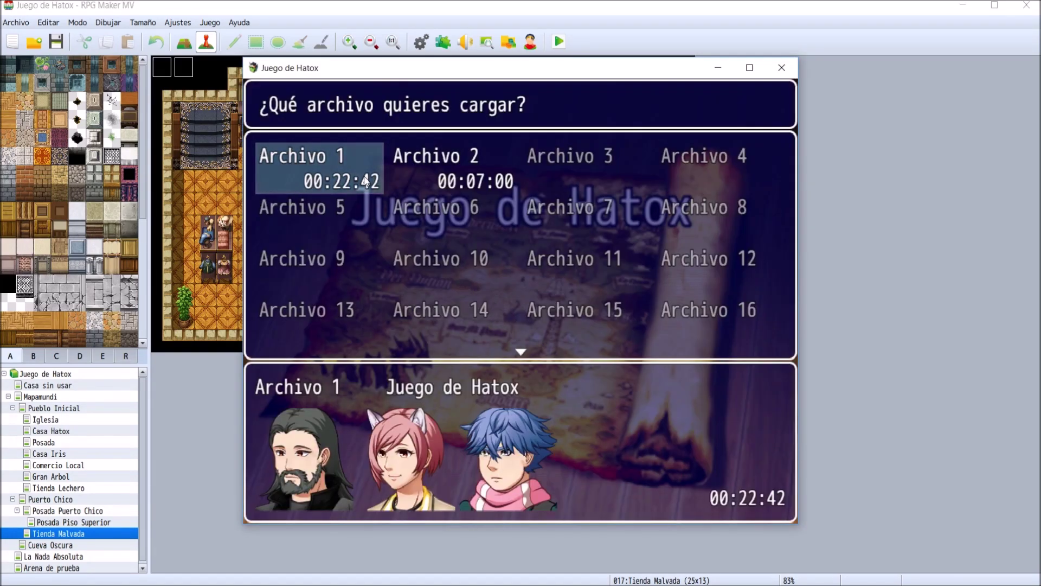
key("Return")
- Walk the party to the ornate shop door in Puerto Chico, try the door, and end the playtest
key("Down")
key("Down")
key("Right")
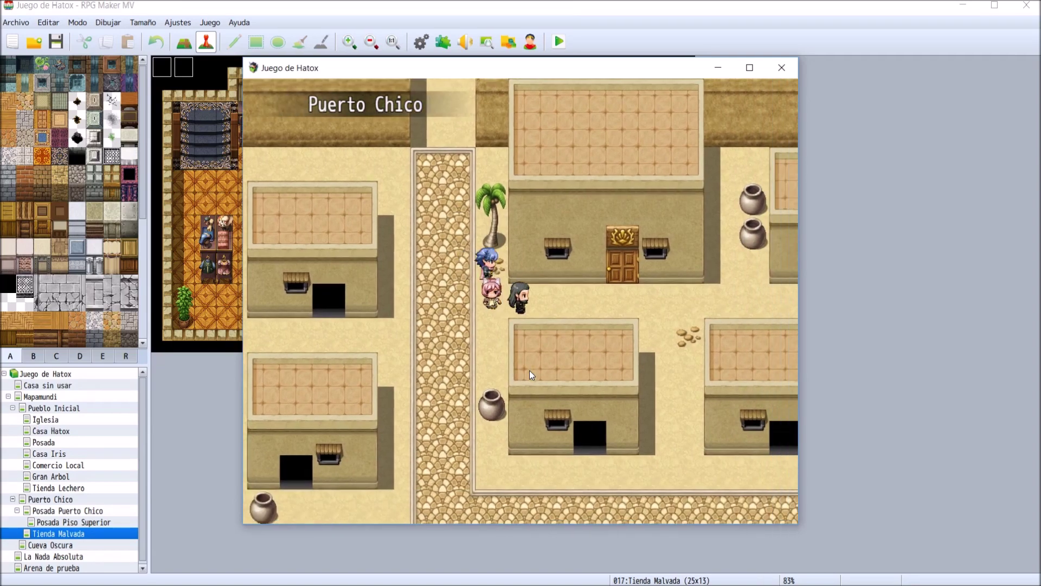
key("Right")
key("Up")
key("Return")
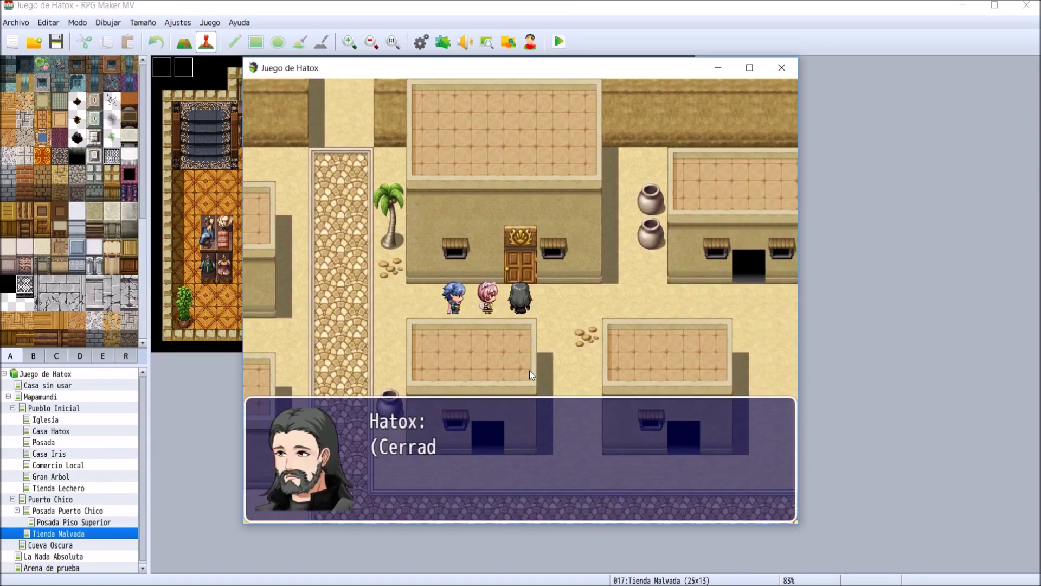
key("Return")
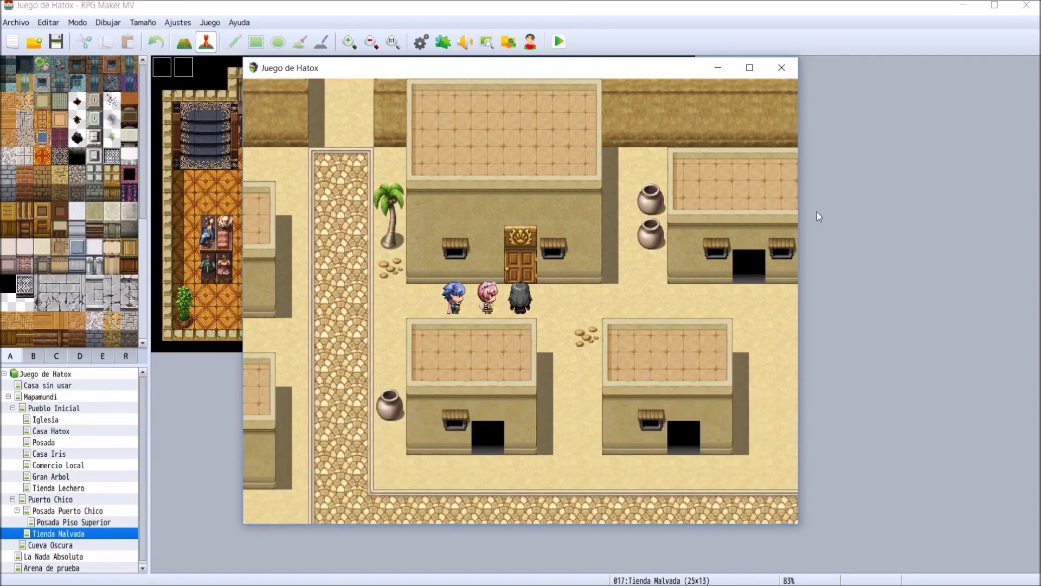
left_click(779, 75)
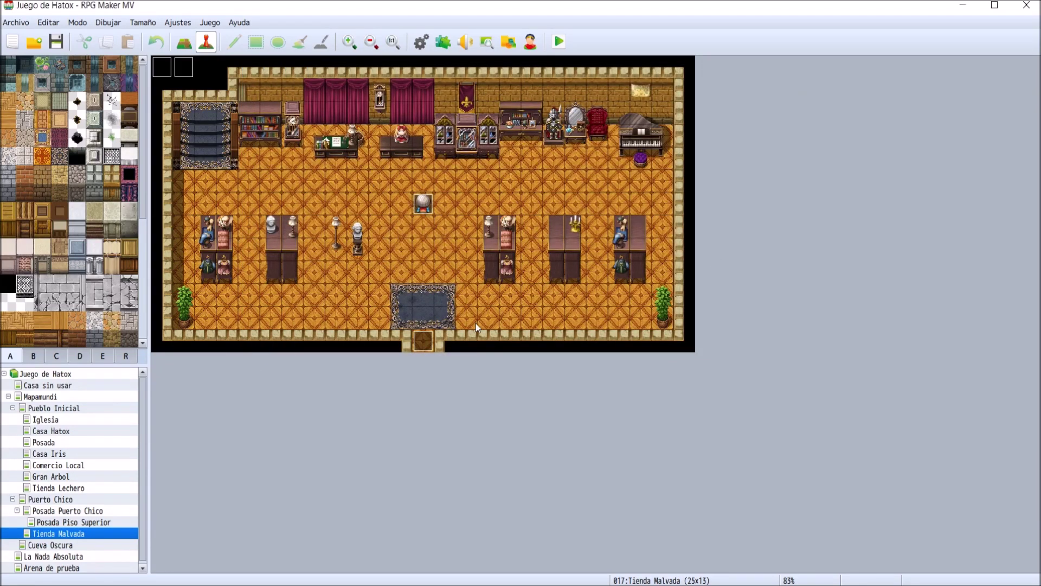
- Inspect the pages of the Primera vez tienda event and the Vendedor Malvado event, leaving both unchanged
double_click(183, 66)
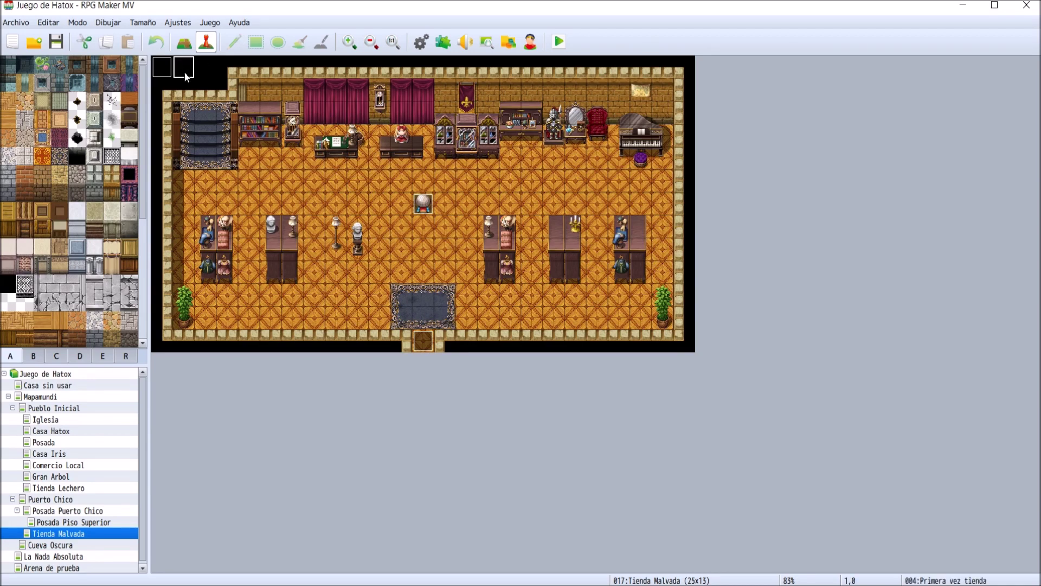
left_click(273, 143)
left_click(291, 143)
left_click(273, 143)
left_click(255, 143)
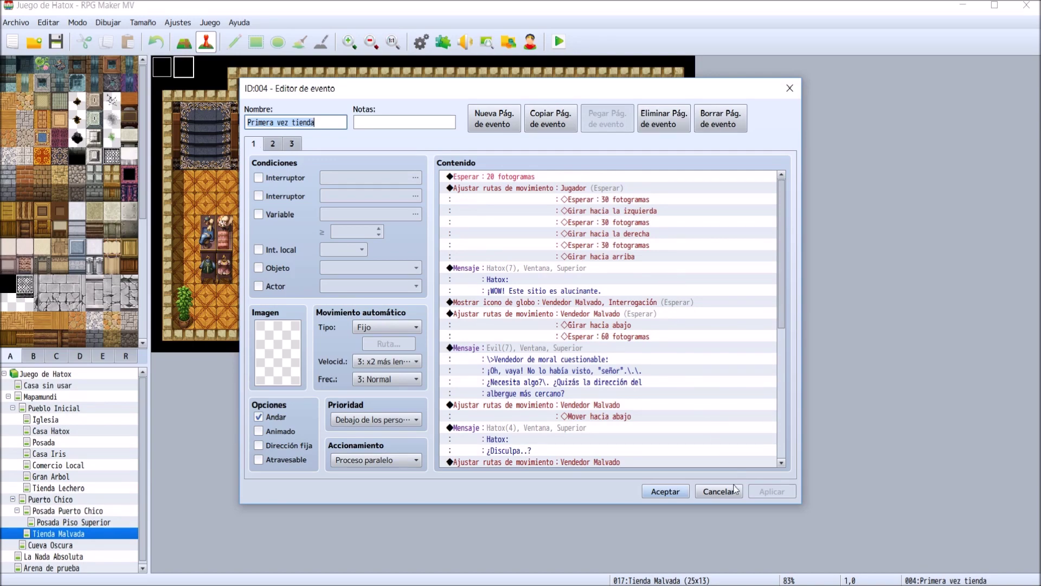
left_click(719, 491)
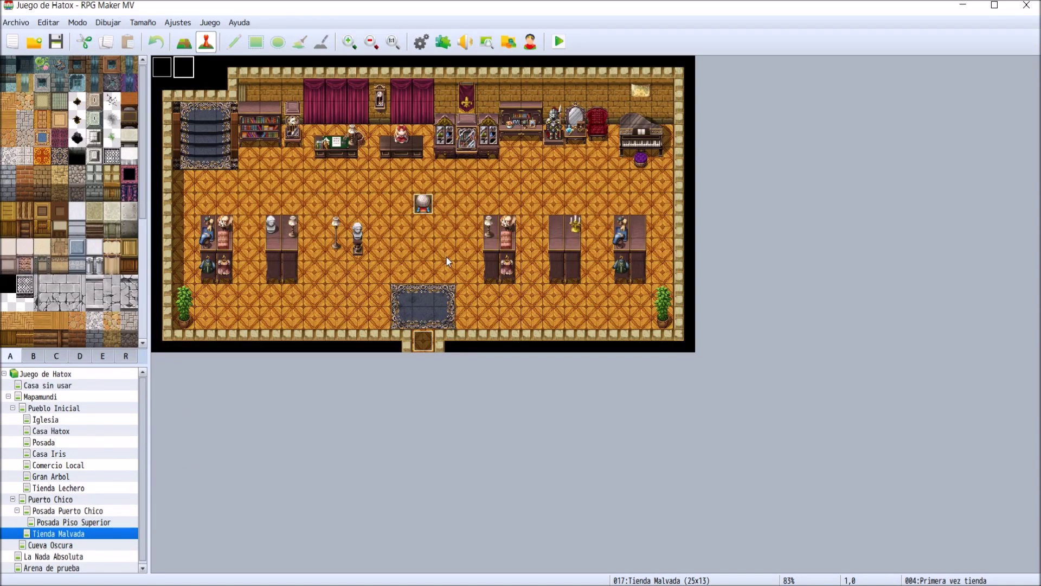
double_click(423, 213)
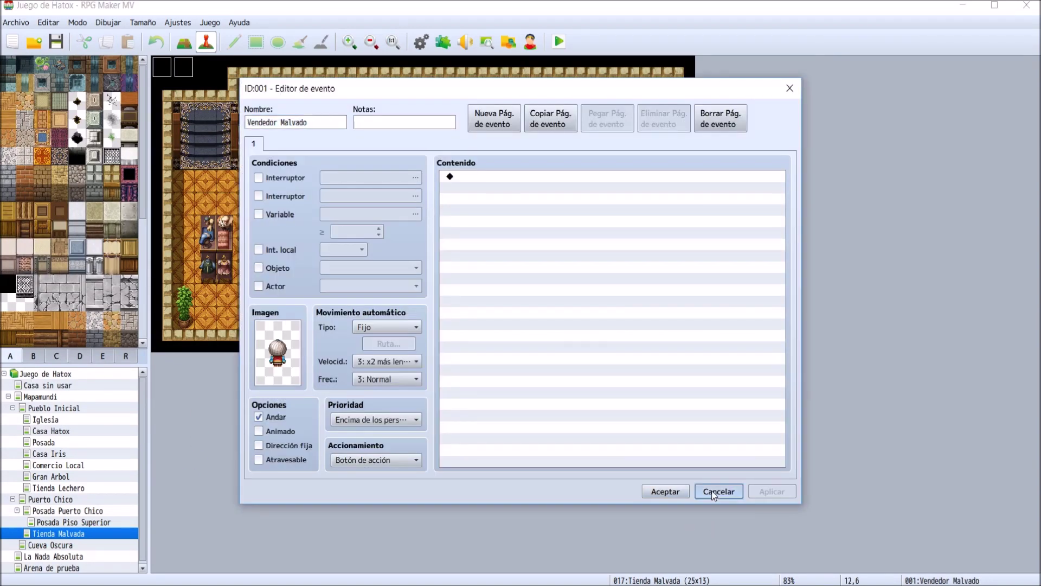
left_click(719, 491)
- Locate the Chicken sound effect command on page 3 of the Primera vez tienda event
double_click(422, 204)
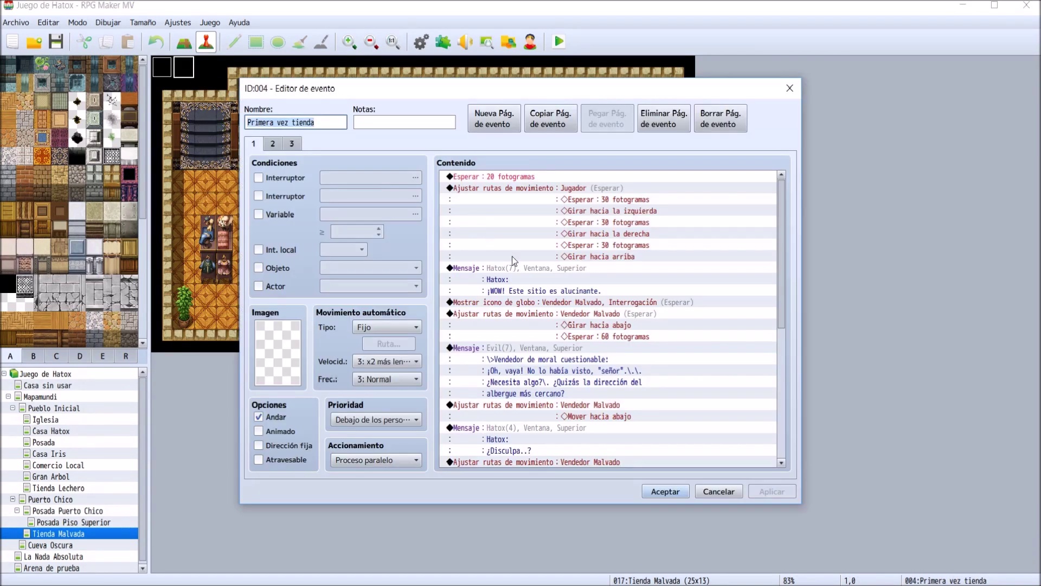
left_click(557, 320)
scroll(556, 317, "down", 5)
left_click(293, 144)
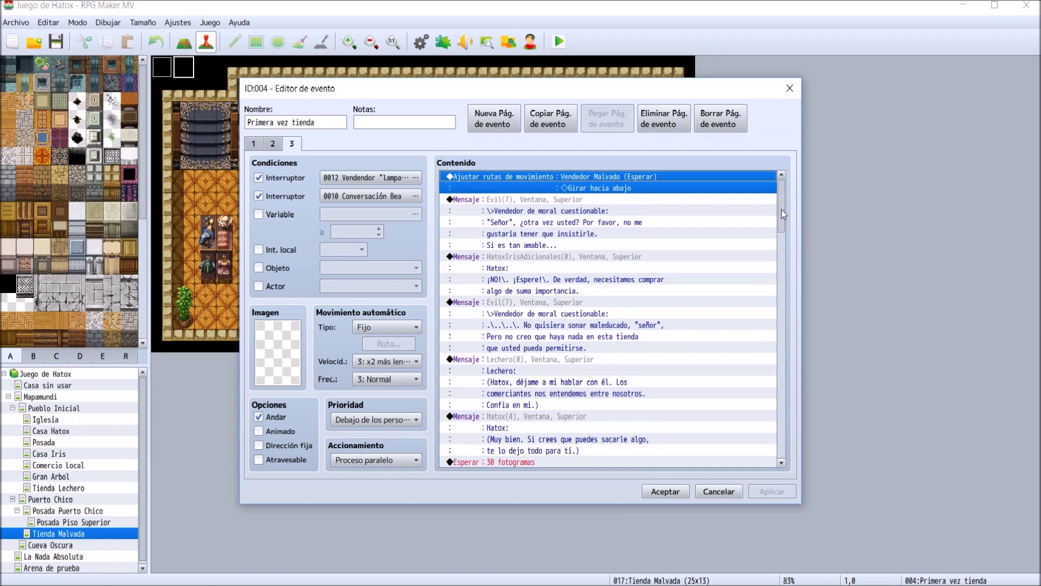
left_click_drag(781, 209, 789, 466)
scroll(612, 347, "up", 8)
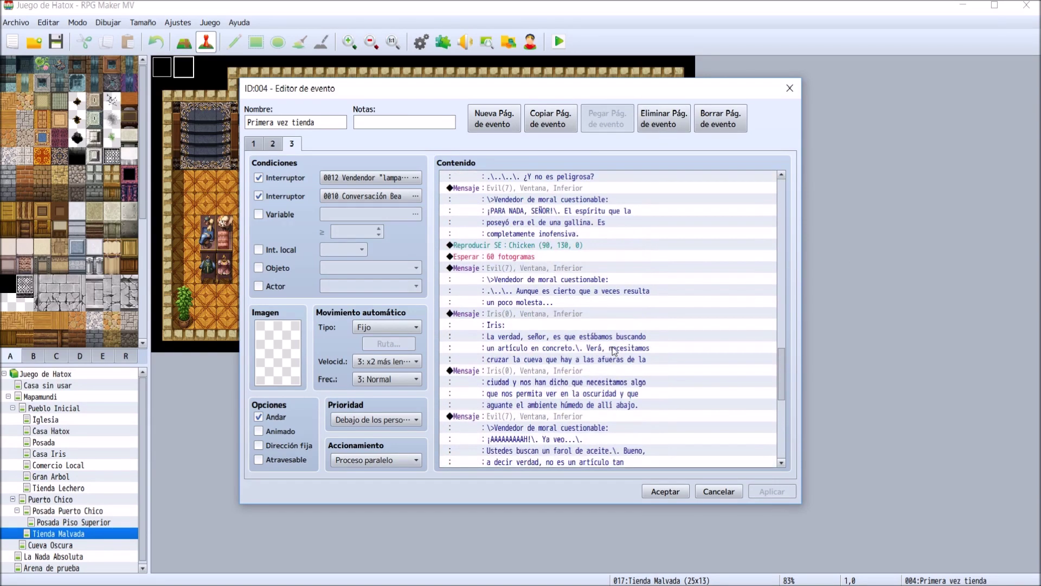
left_click(568, 246)
key("Insert")
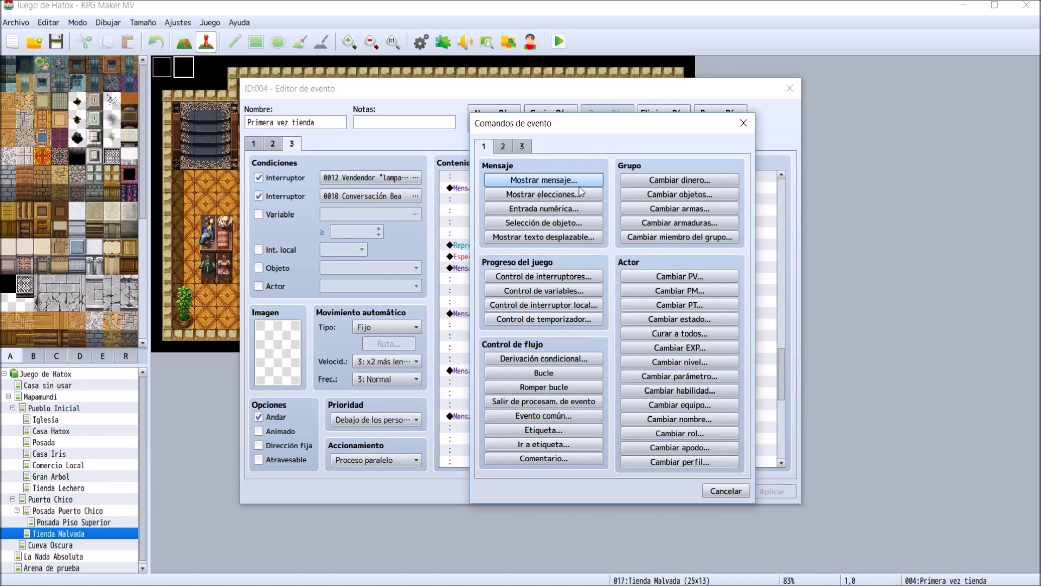
key("Escape")
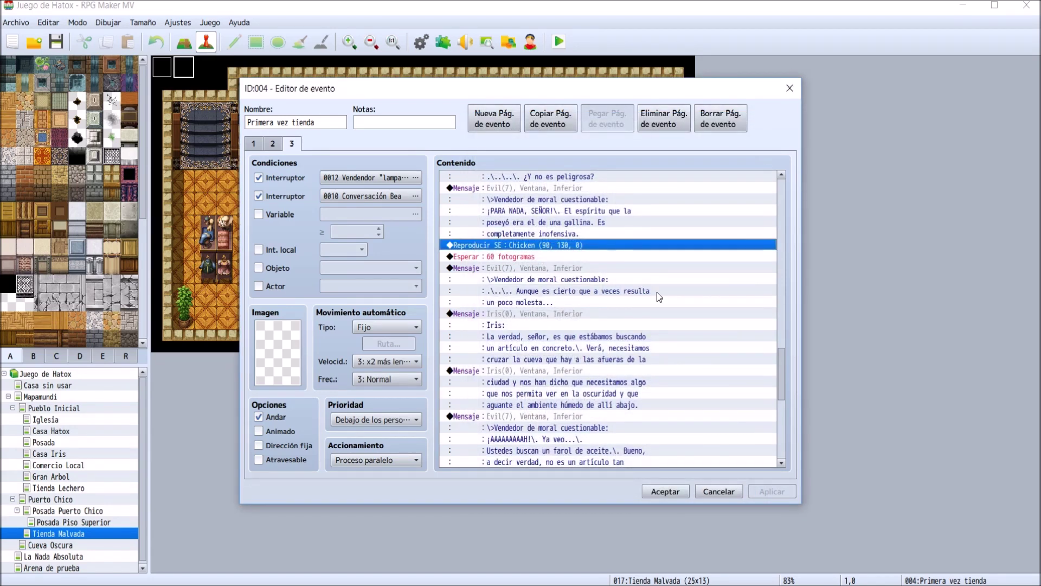
- Set the pitch of the Chicken sound effect to 100% and apply the change to the event
key("Return")
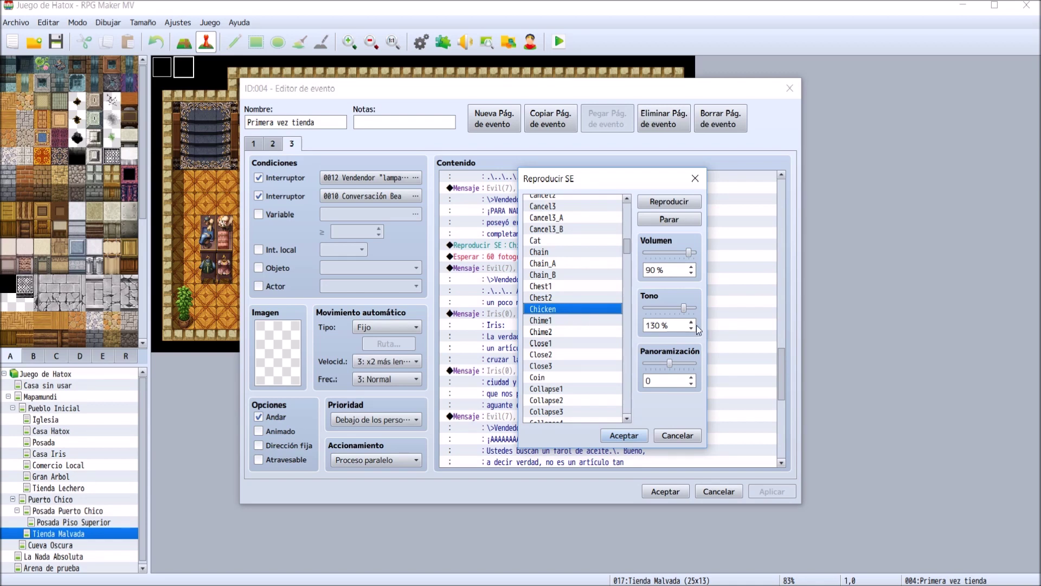
left_click(684, 308)
left_click_drag(683, 309, 631, 310)
left_click(692, 322)
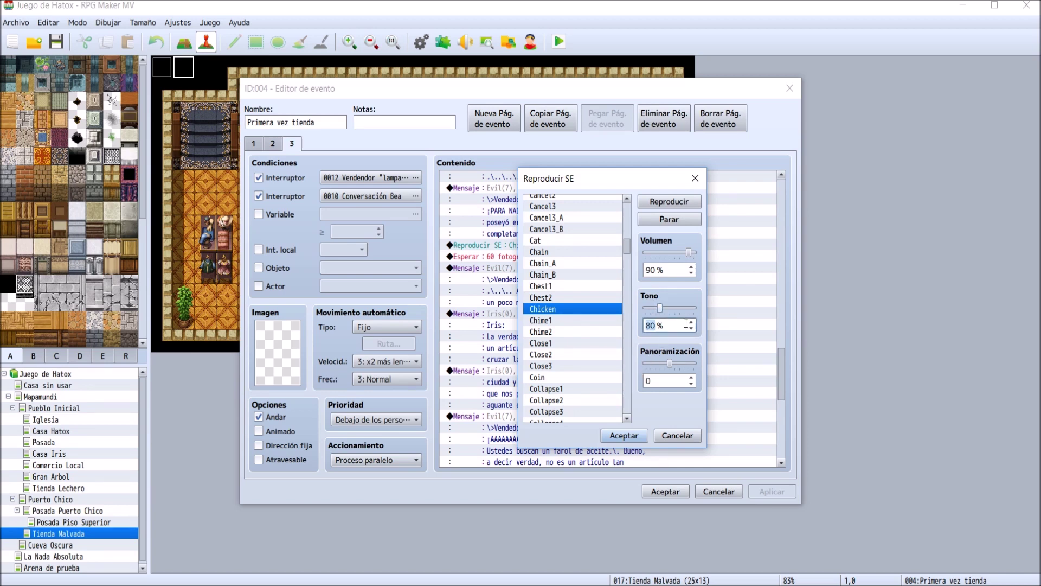
left_click(691, 322)
left_click(691, 328)
left_click(691, 329)
left_click(691, 328)
left_click(692, 322)
left_click(691, 322)
left_click(617, 434)
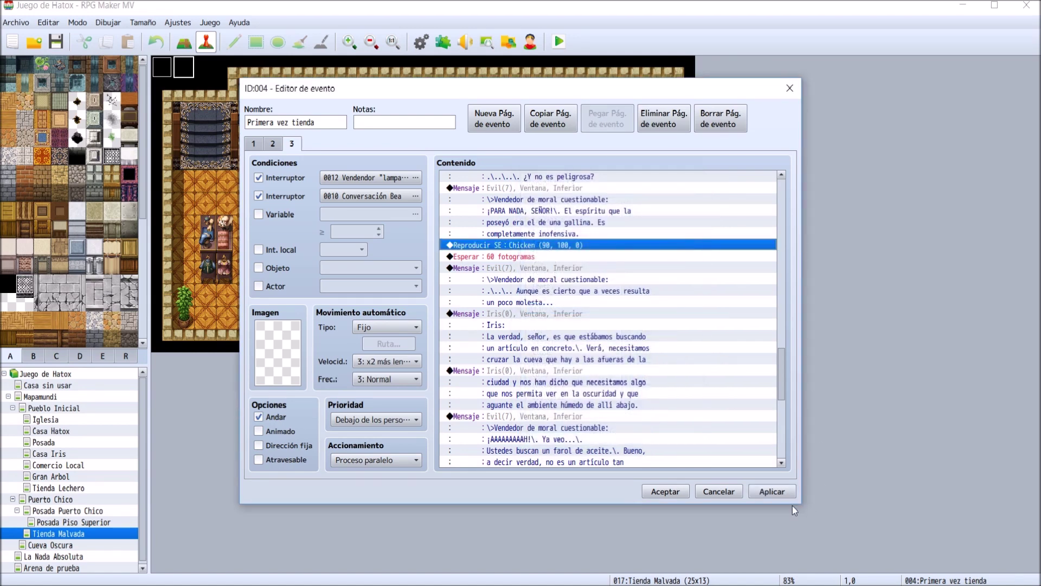
left_click(776, 493)
- Review the remaining commands at the end of page 3 and accept the Primera vez tienda event
left_click(623, 415)
scroll(624, 416, "down", 6)
scroll(625, 415, "down", 3)
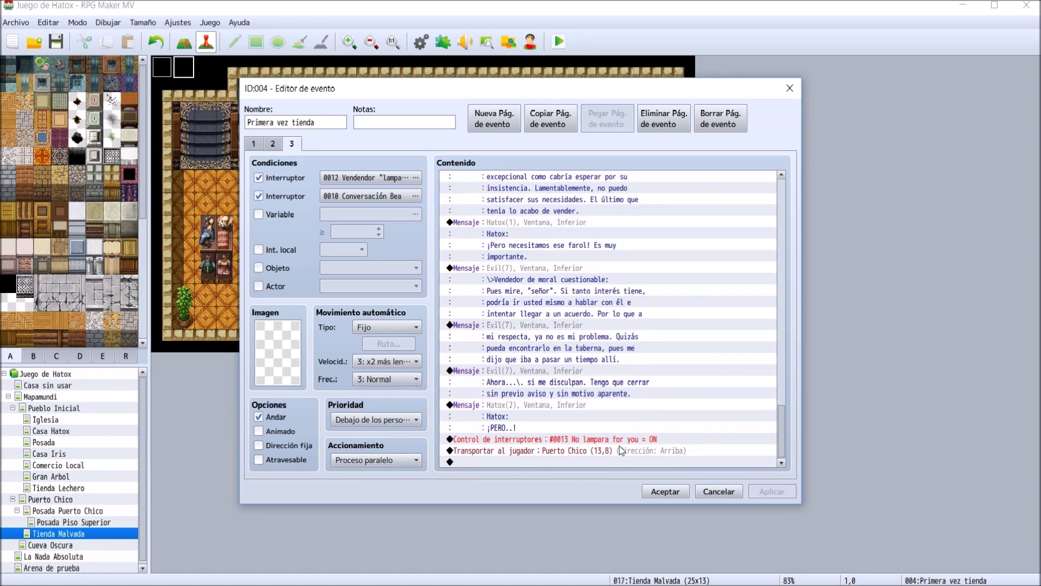
left_click(665, 490)
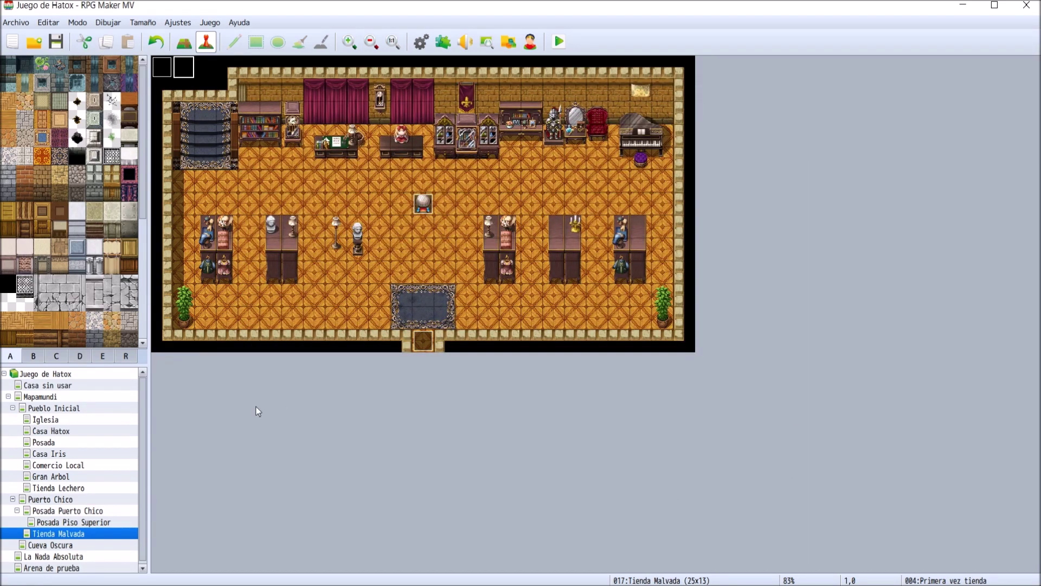
right_click(430, 326)
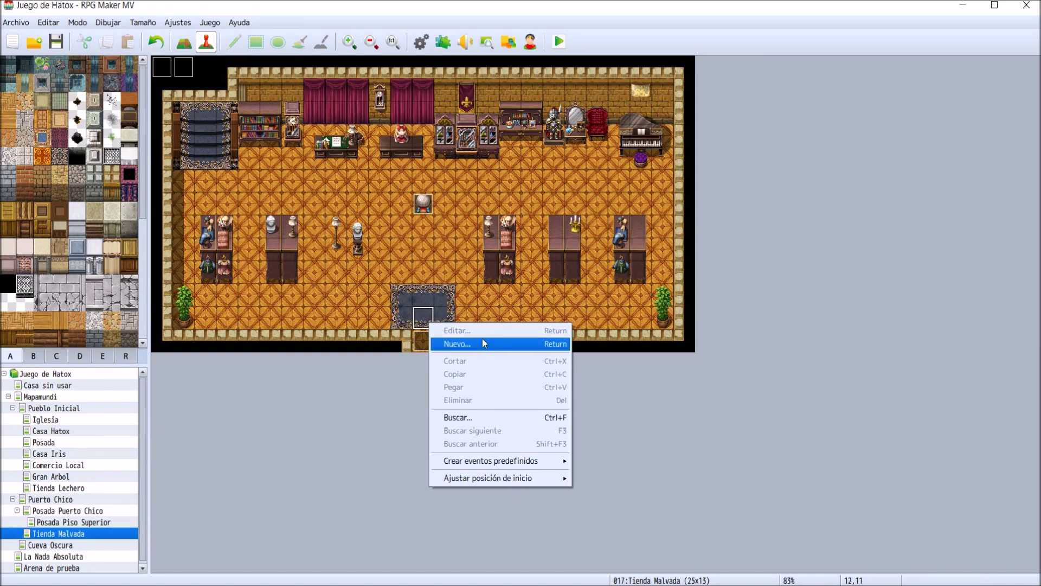
mouse_move(513, 467)
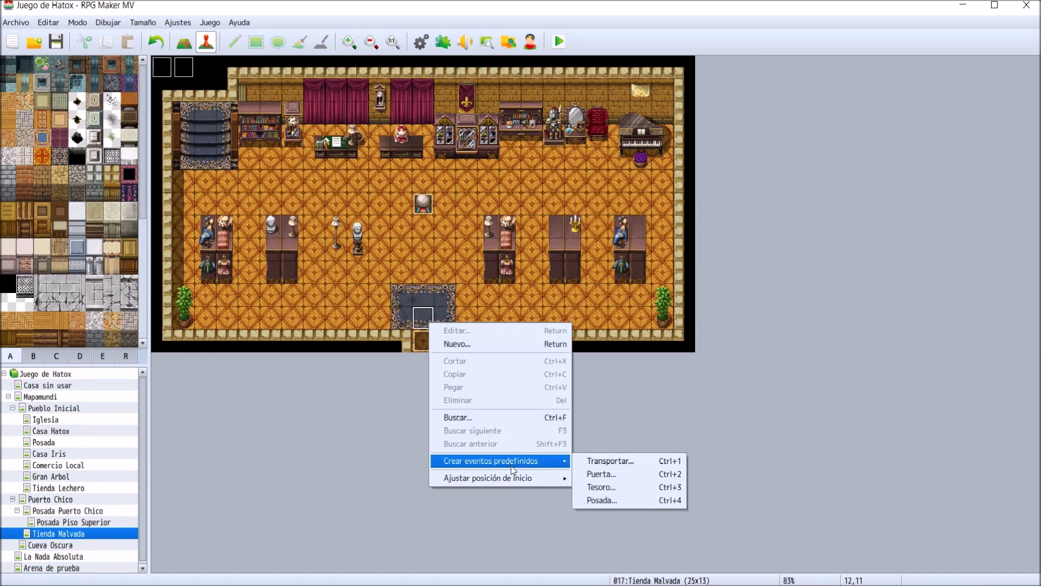
left_click(682, 462)
left_click(538, 317)
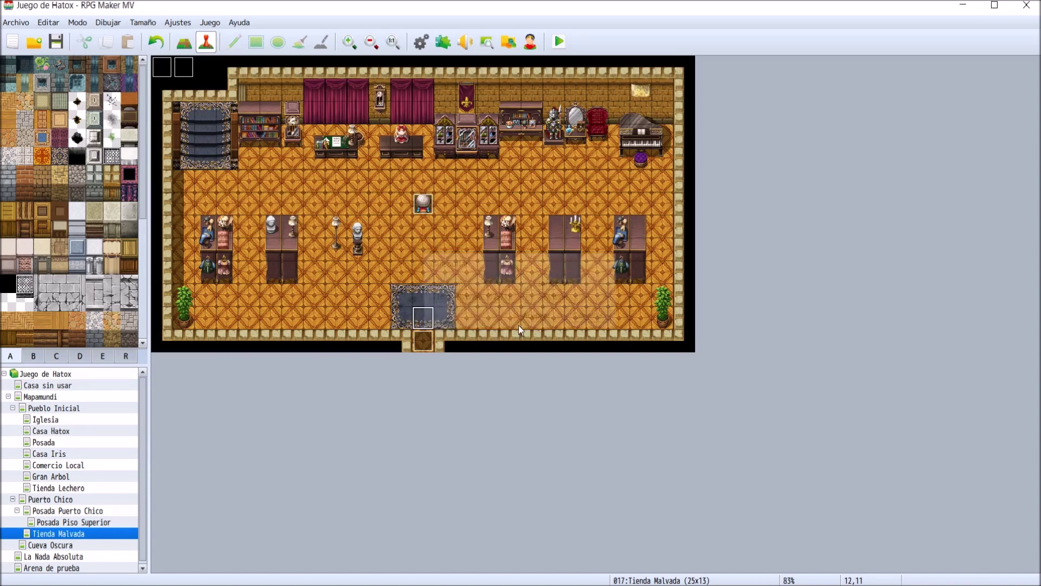
- Set the player's starting position on the blue rug just inside the Tienda Malvada entrance, at tile 12,11
right_click(421, 321)
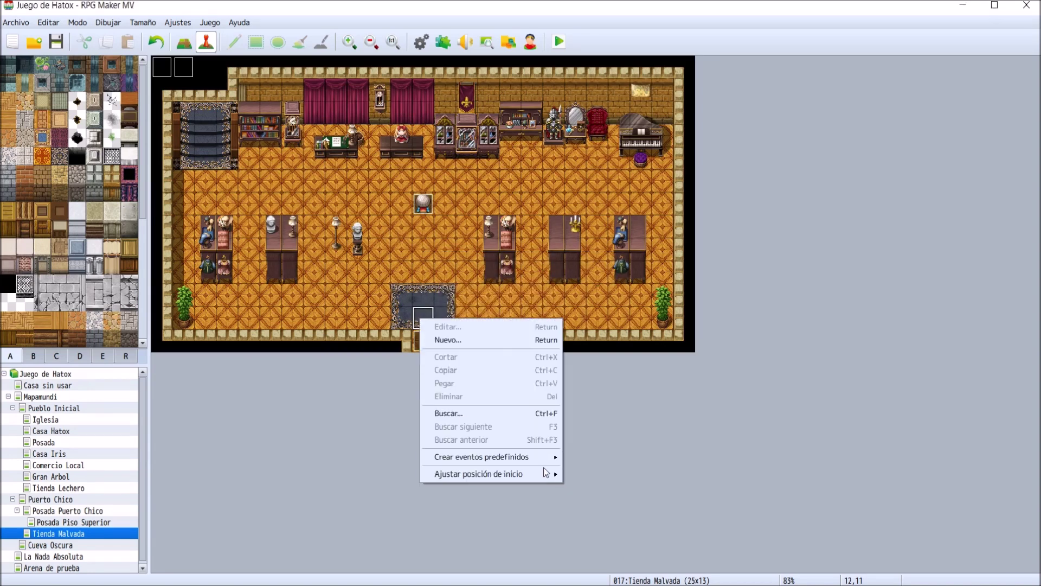
mouse_move(547, 474)
left_click(609, 478)
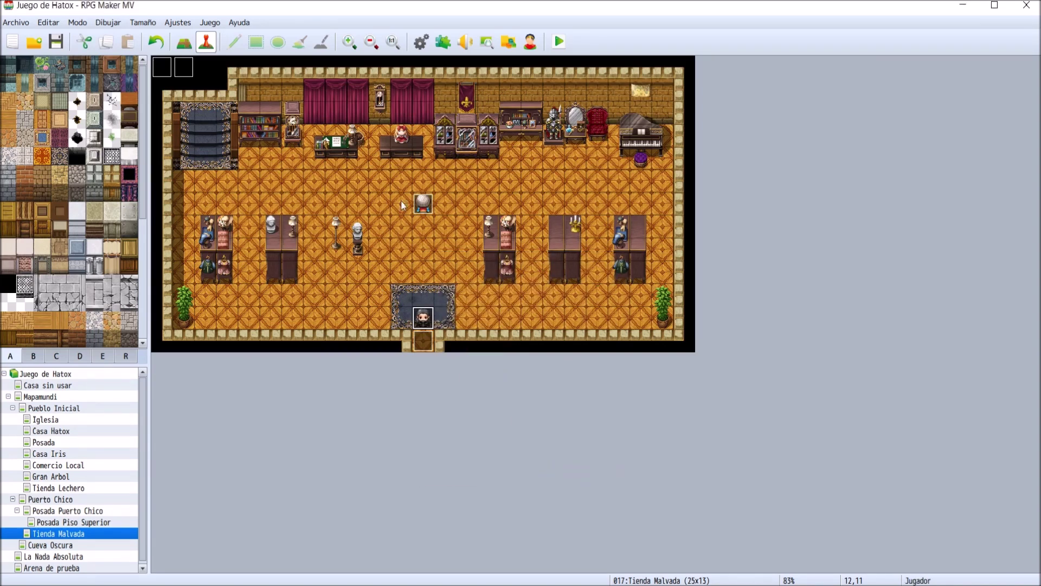
- Launch a playtest and begin a new game from the shop's starting position
left_click(559, 42)
left_click(490, 317)
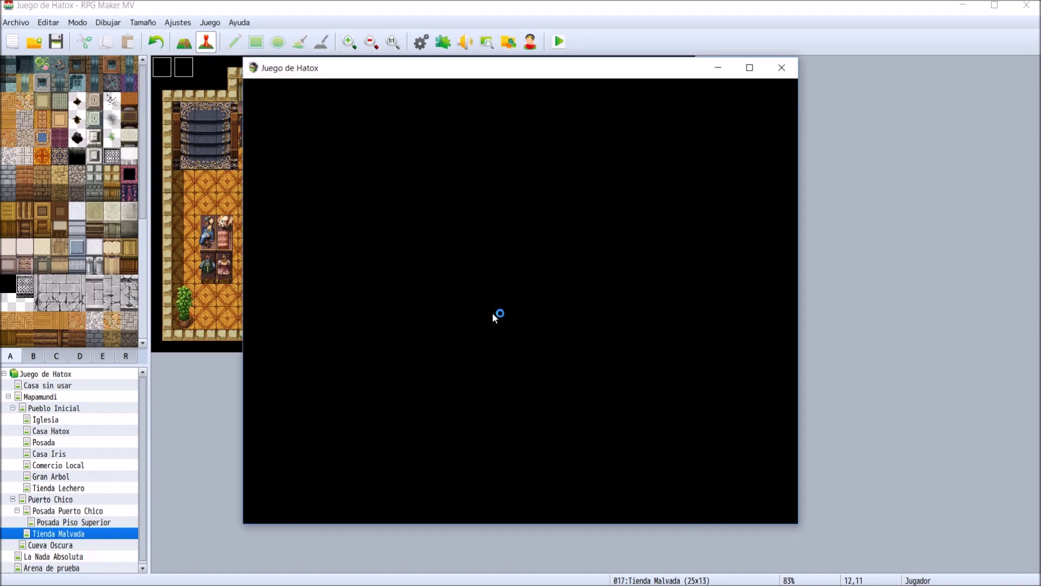
key("Return")
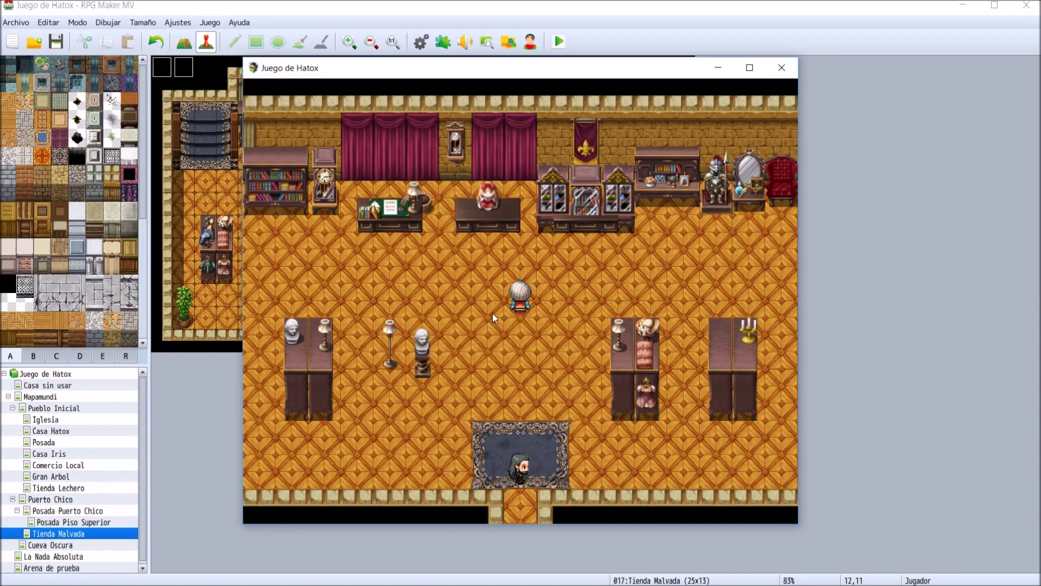
- Play through the first conversation with the shop's seller up to its final line
key("Return")
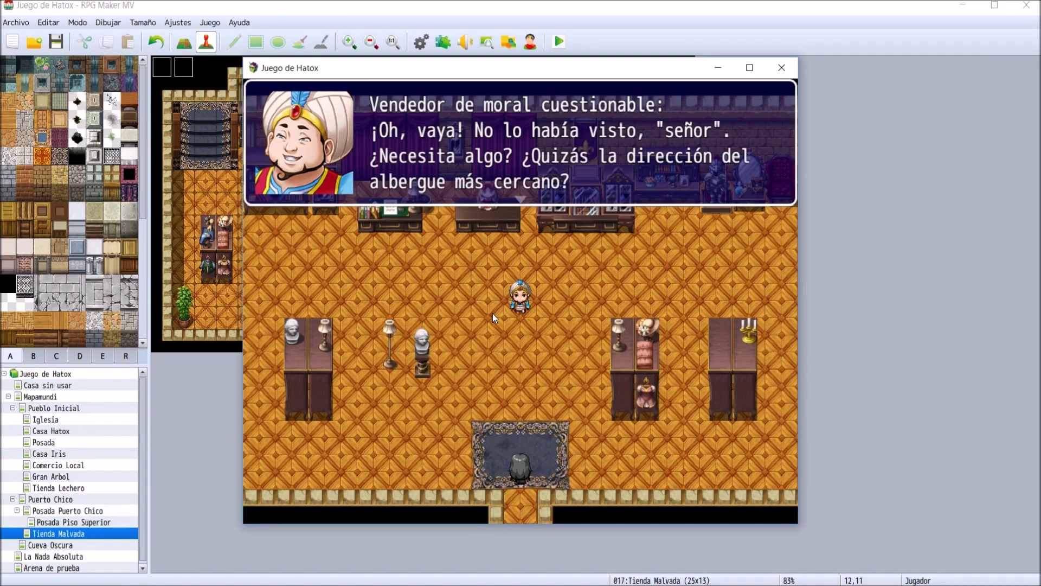
key("Return")
key("Return")
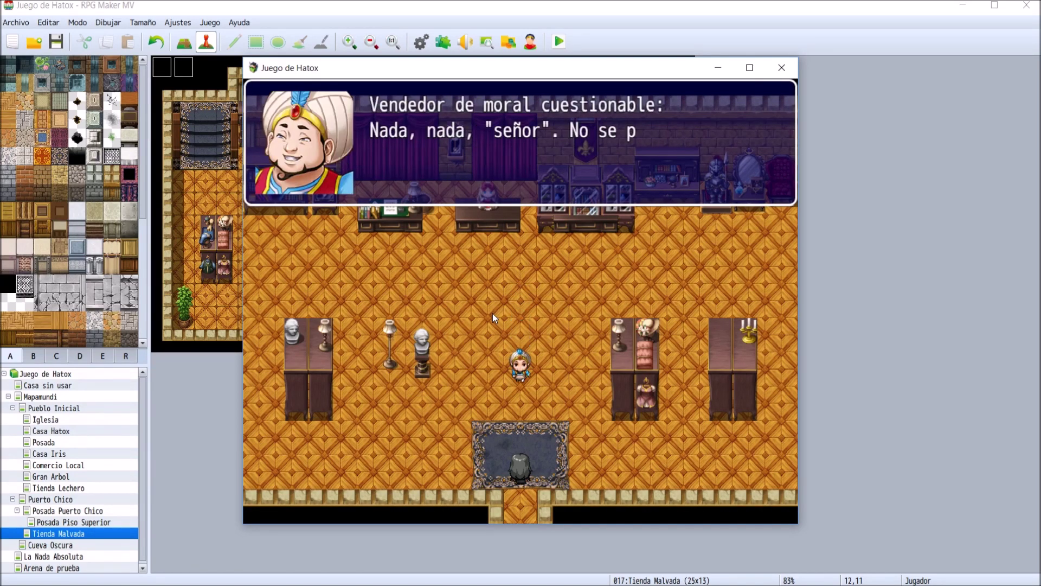
key("Return")
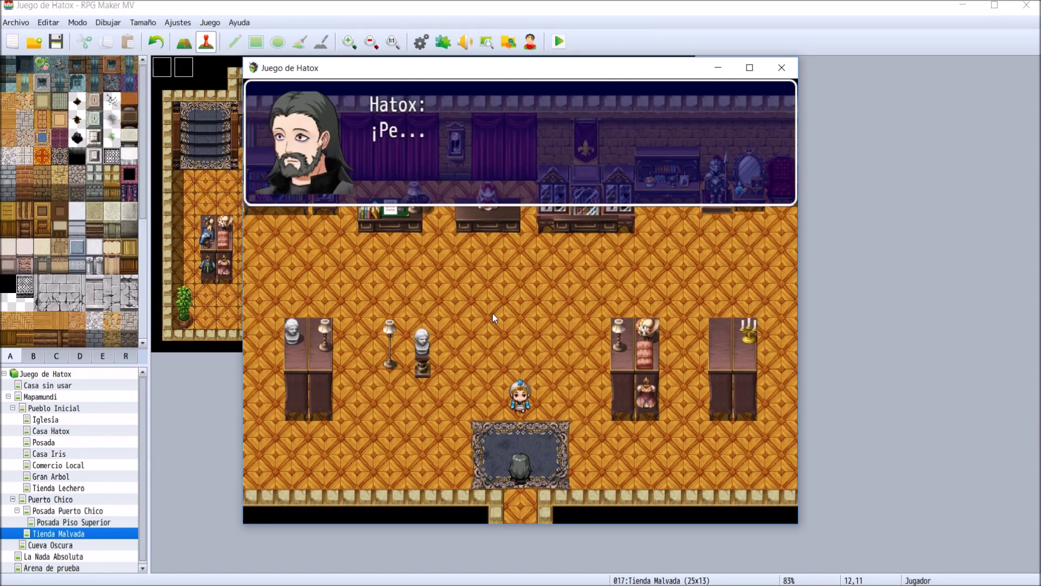
key("Return")
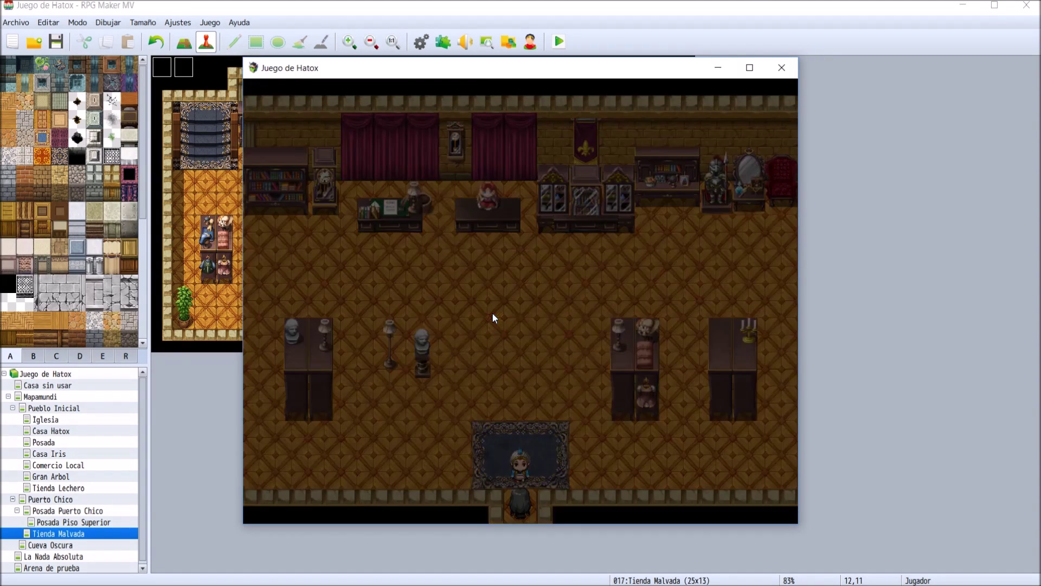
- Walk the player from the shop through the streets of Puerto Chico and enter the inn
key("Down")
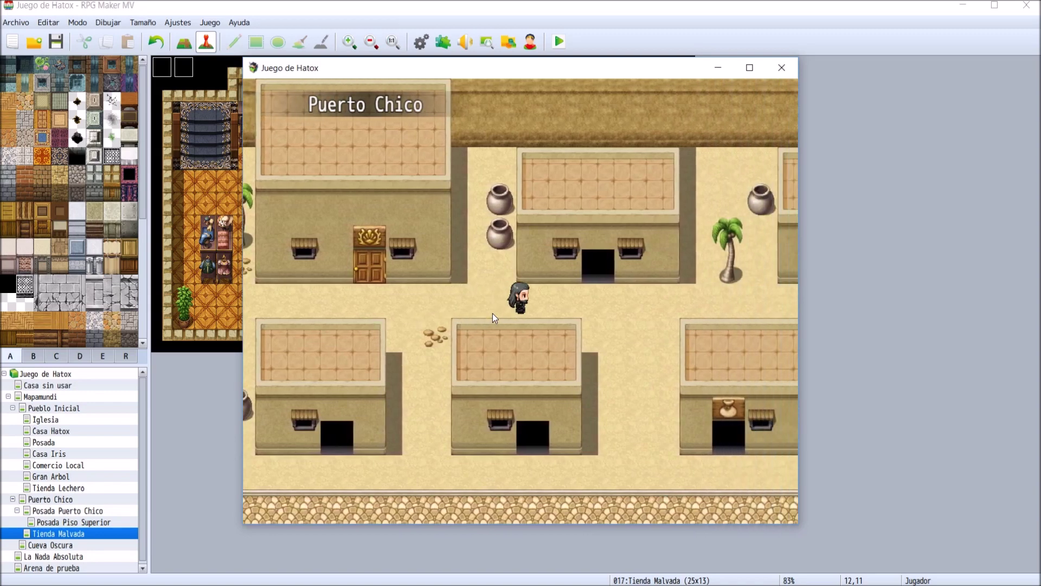
key("Right")
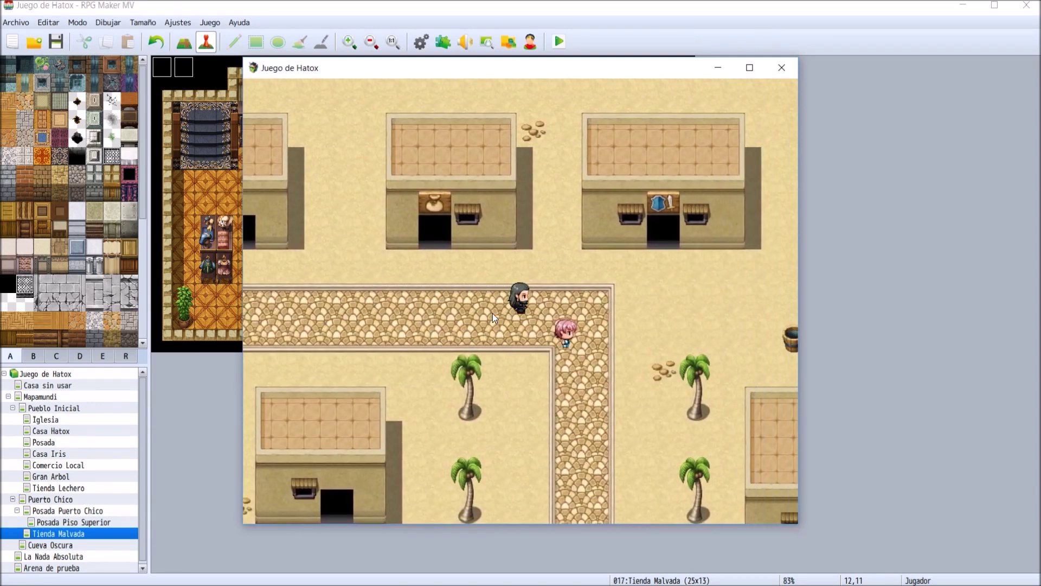
key("Down")
key("Down")
key("Right")
key("Up")
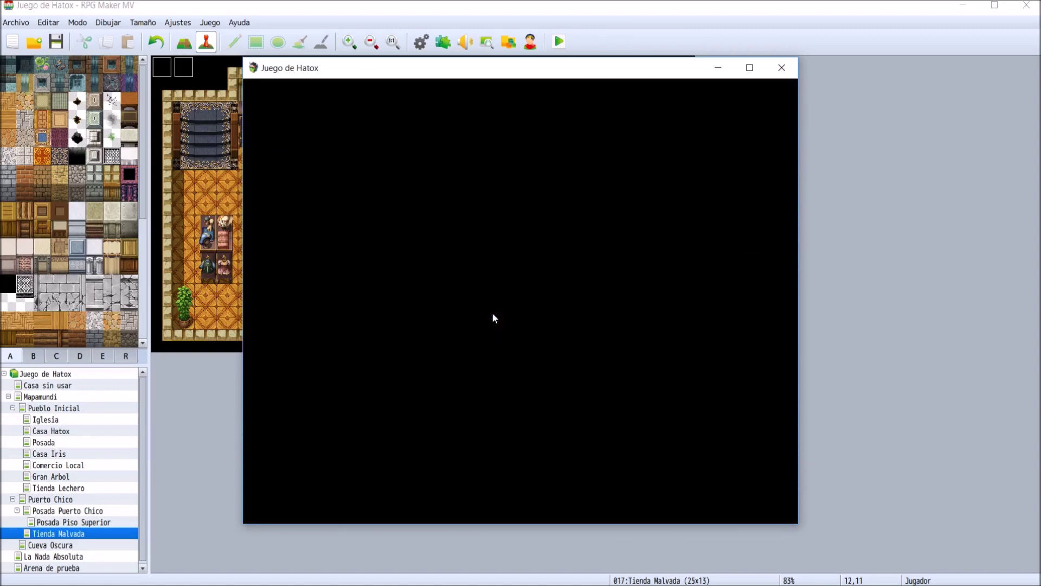
- Walk up to the inn's bar counter and start talking to Bea
key("Up")
key("Up")
key("Left")
key("Return")
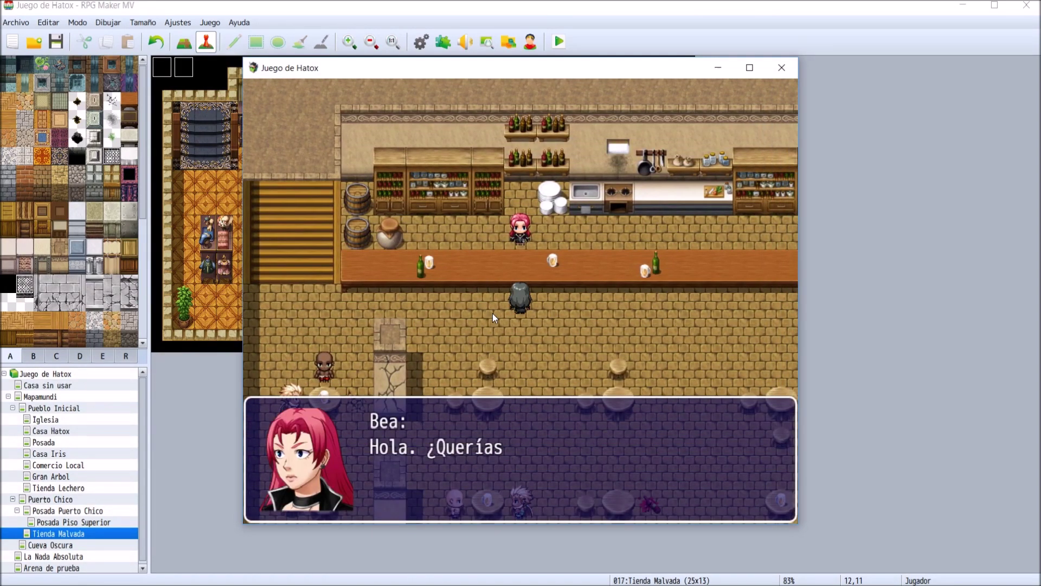
- Advance through Bea's greeting at the bar counter and choose a reply from the dialogue options
key("Return")
key("Return")
key("Return")
key("Return")
key("Down")
key("Down")
key("Return")
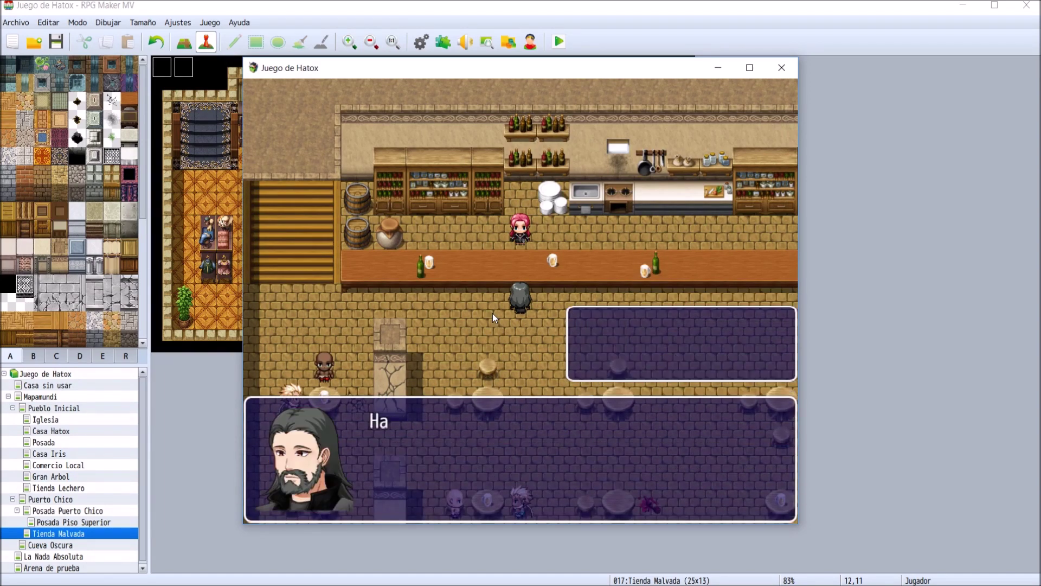
- Continue the inn conversation up to the line describing the wanted person's similar appearance
key("Return")
key("Return")
key("Return")
key("Return")
key("Return")
key("Return")
key("Return")
key("Return")
key("Return")
key("Return")
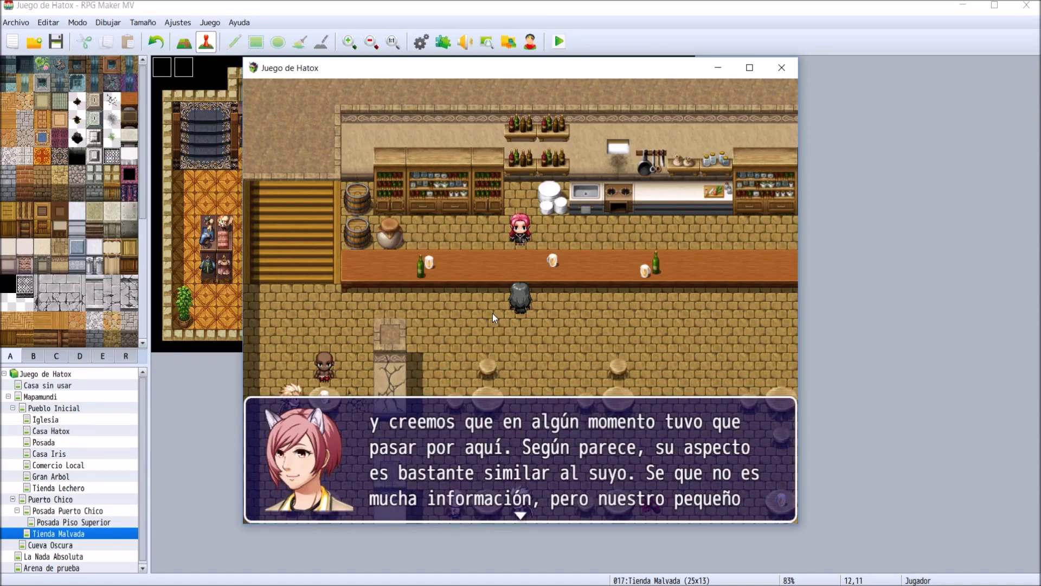
- Toggle the playtest's FPS counter and full-screen display on and off
key("F2")
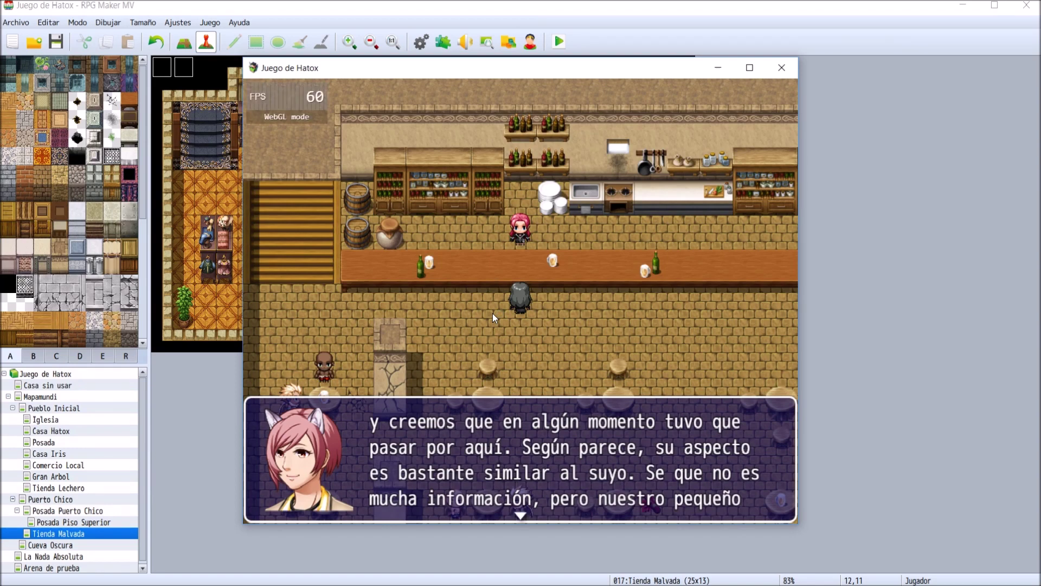
key("F2")
key("F2")
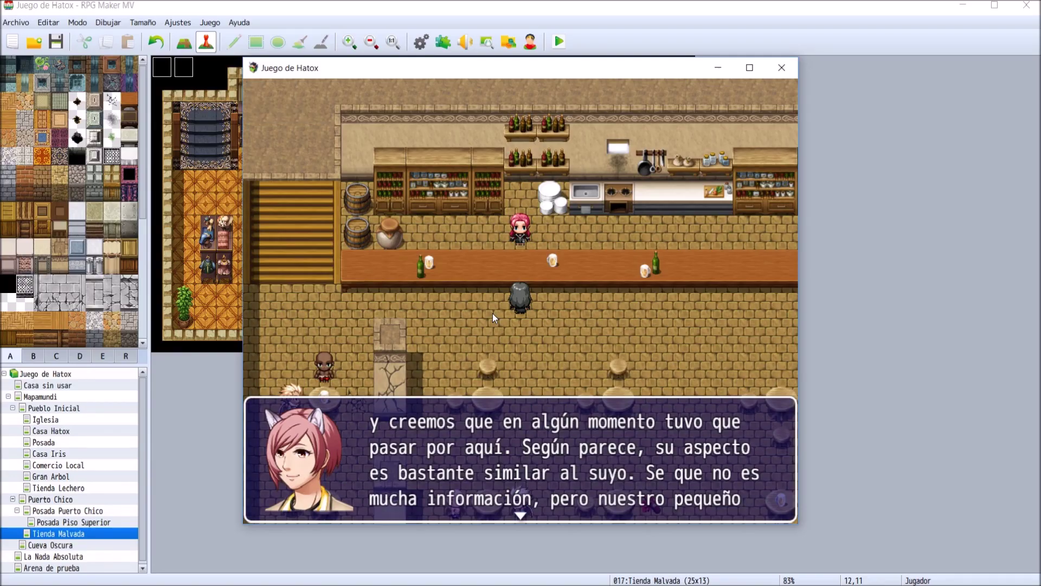
key("F4")
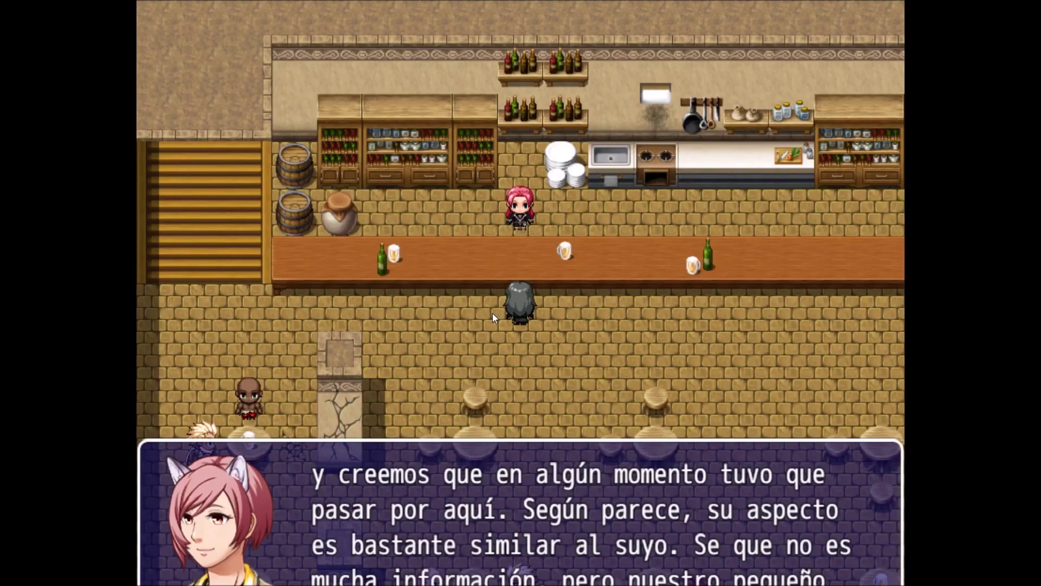
key("F4")
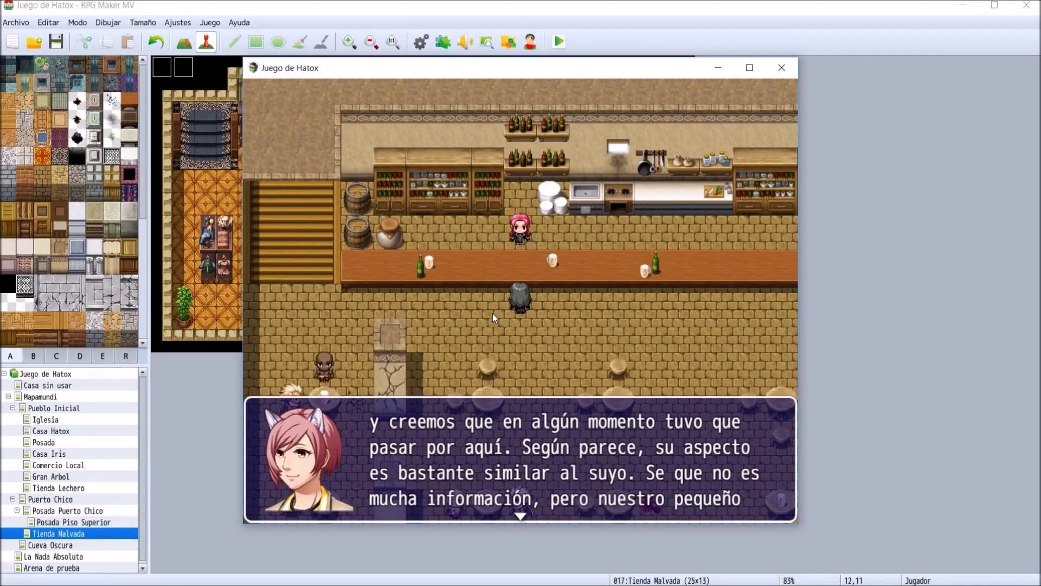
- Reset the playtest to its title screen and start a new game
key("F5")
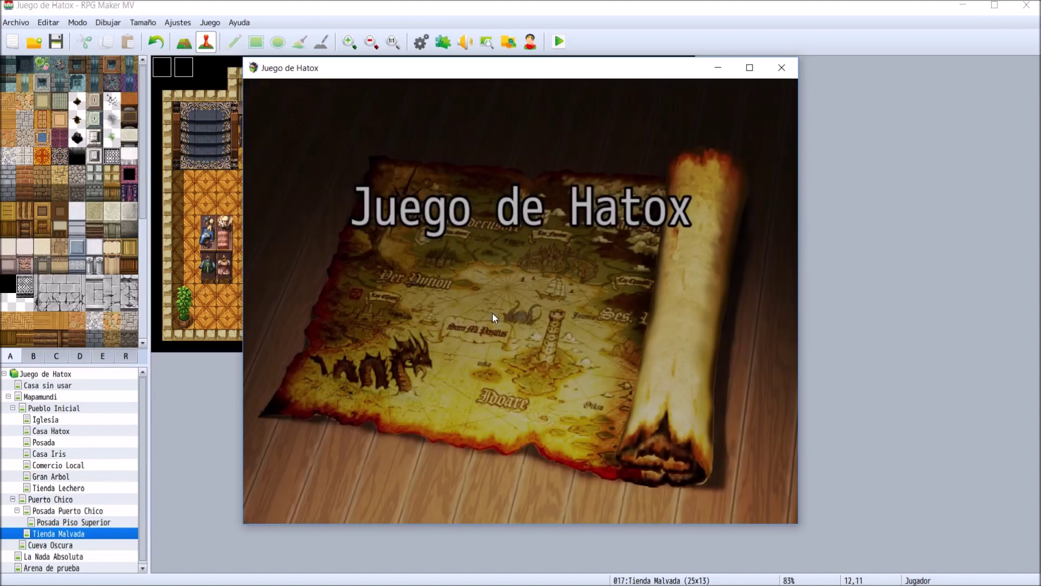
key("Up")
key("F5")
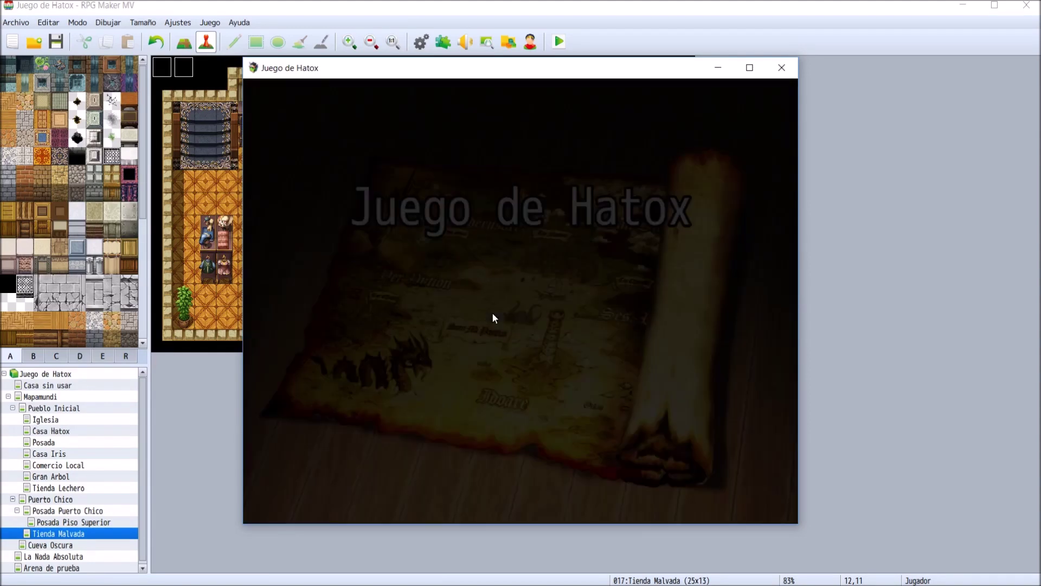
key("Return")
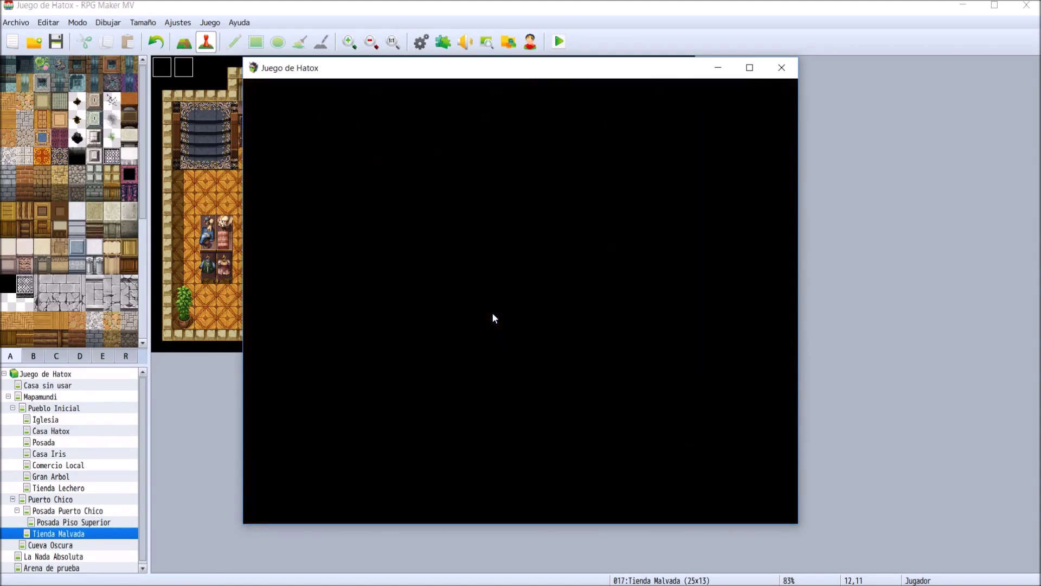
key("F5")
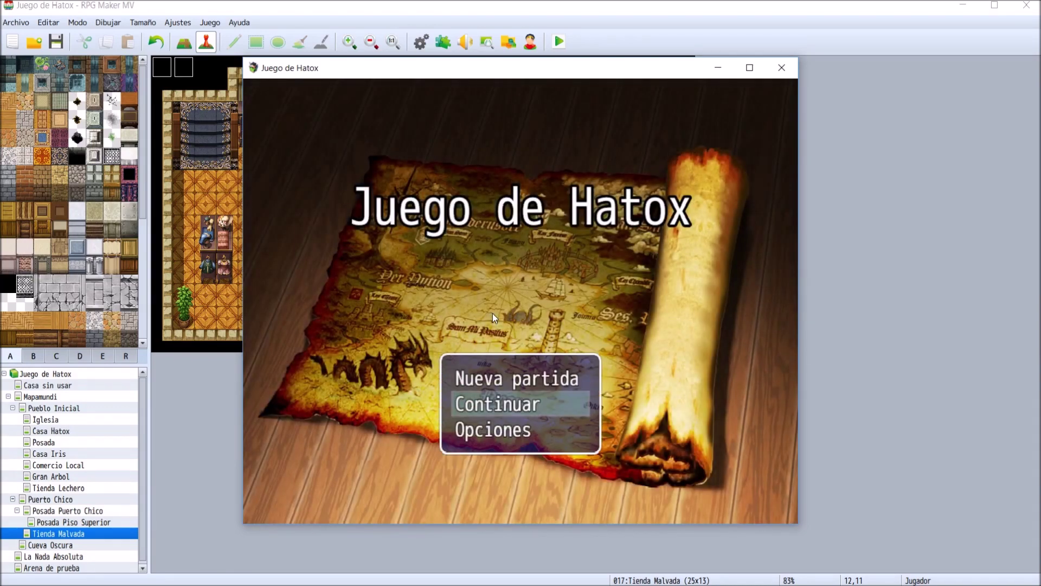
key("Up")
key("Return")
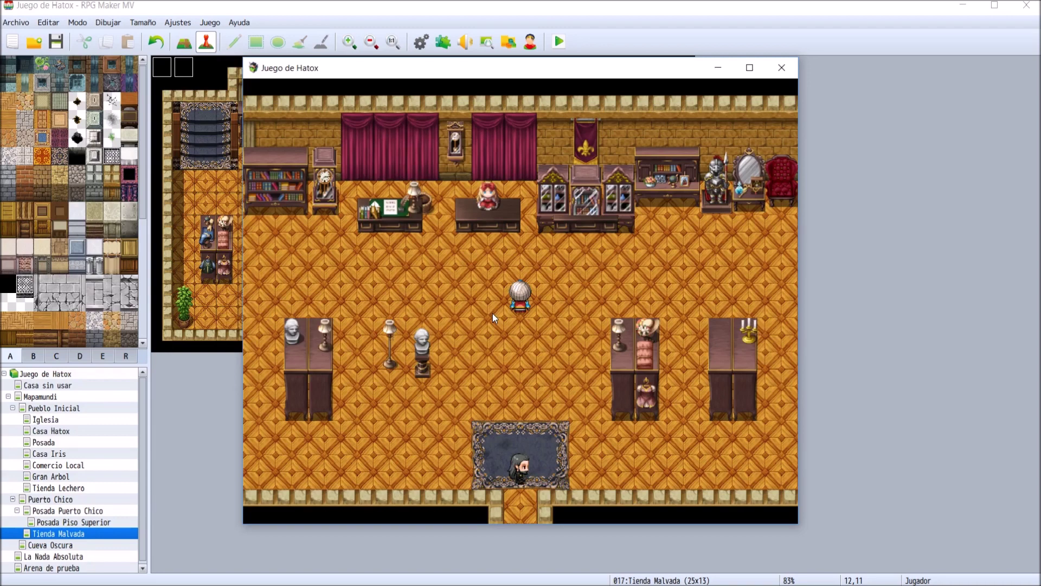
- Show the running game's developer tools window and close it again
key("F8")
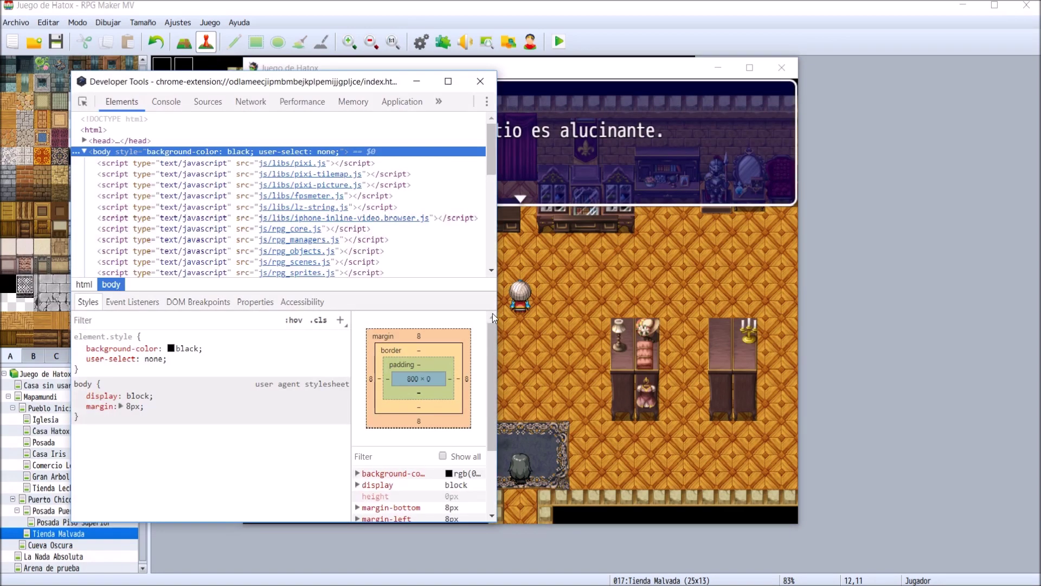
left_click(478, 80)
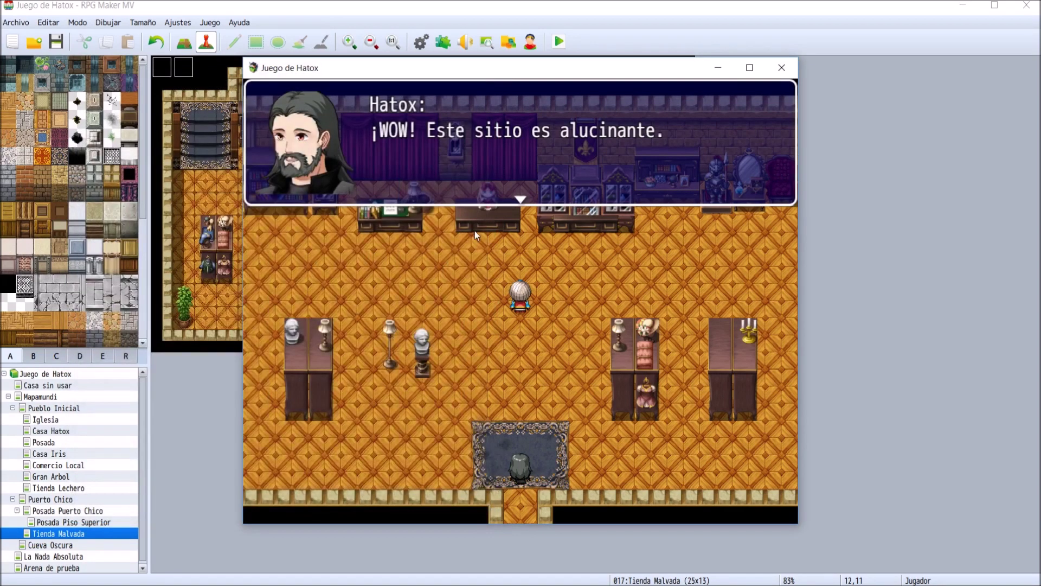
- Play through the opening shop conversation between Hatox and the seller until the scene ends
left_click(522, 357)
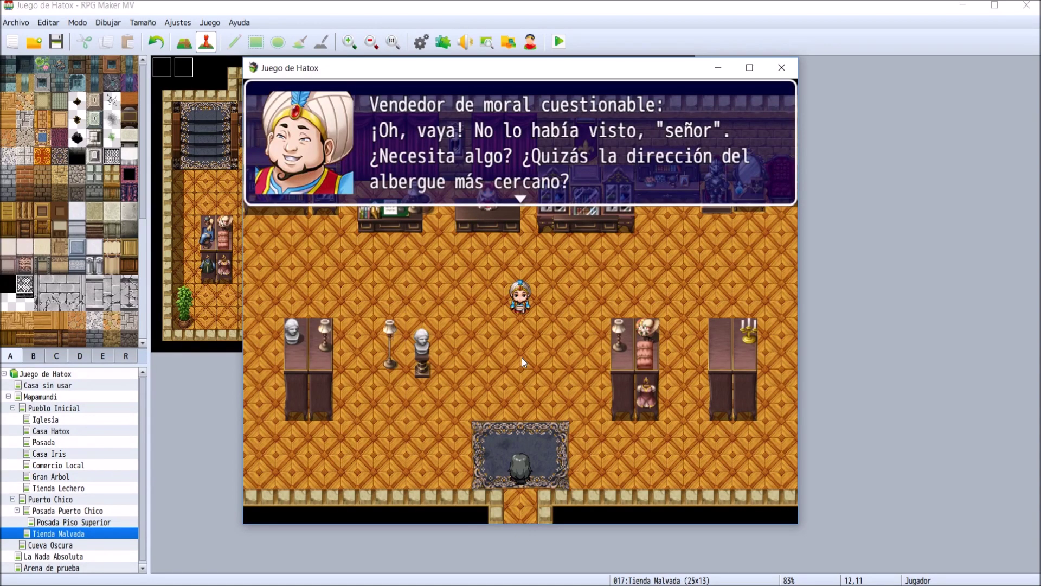
key("Return")
key("Return")
key("Return")
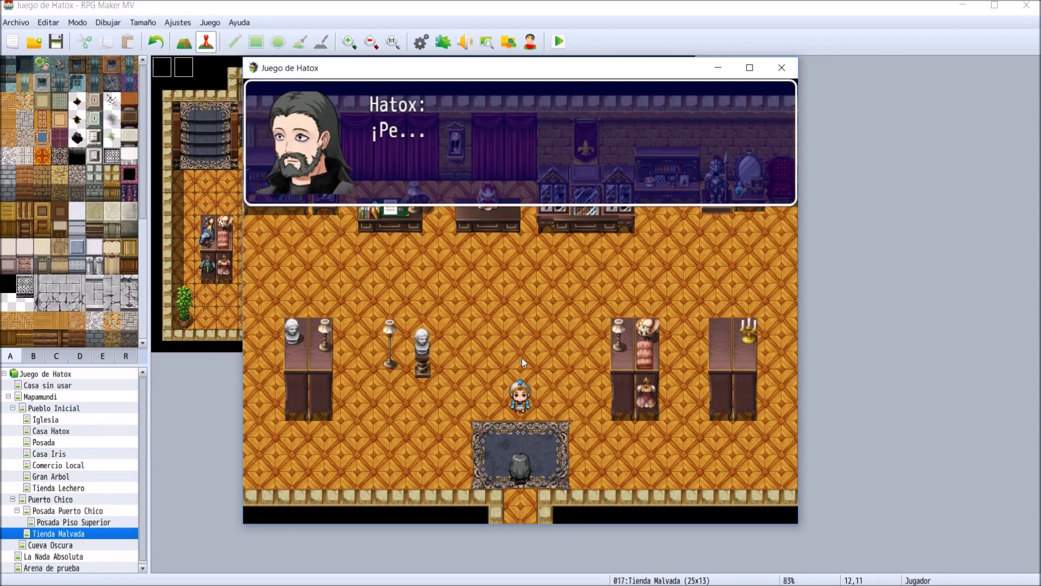
key("Return")
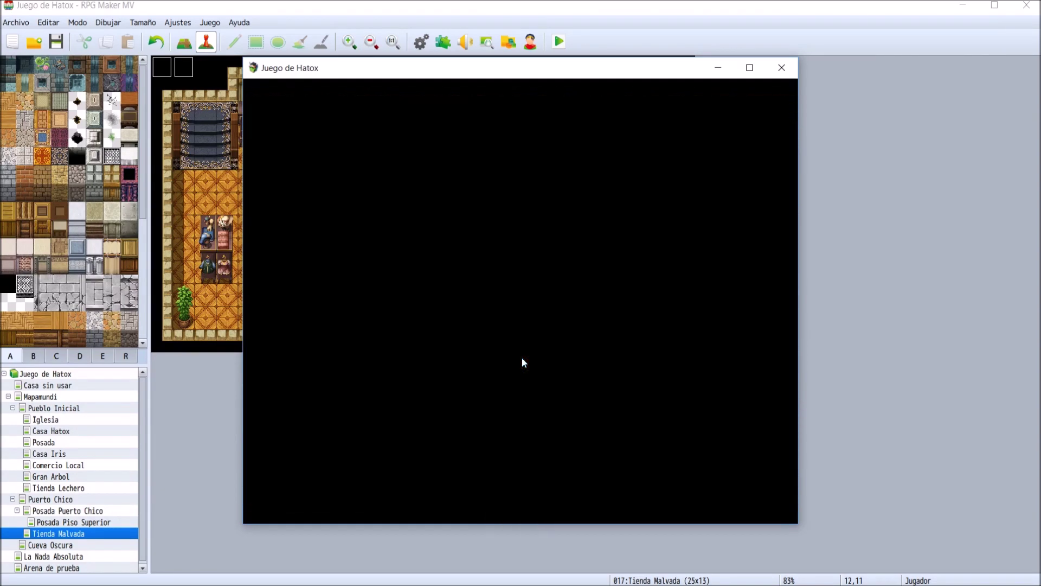
- Walk Hatox from outside the shop down into the alley between the lower houses
key("Down")
key("Right")
key("Down")
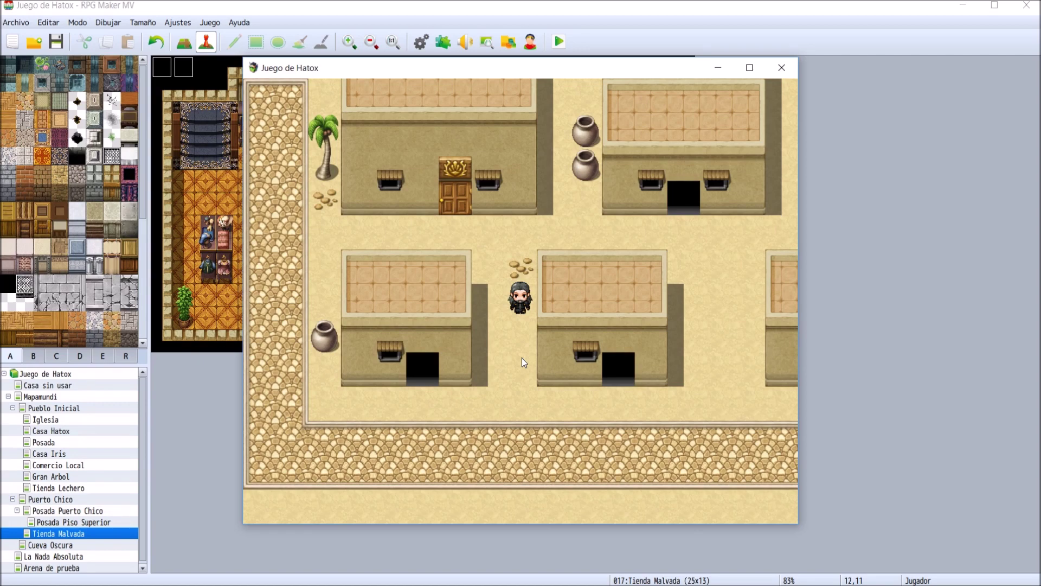
- View the item inventory in the game's main menu and return to the map
key("Escape")
key("Return")
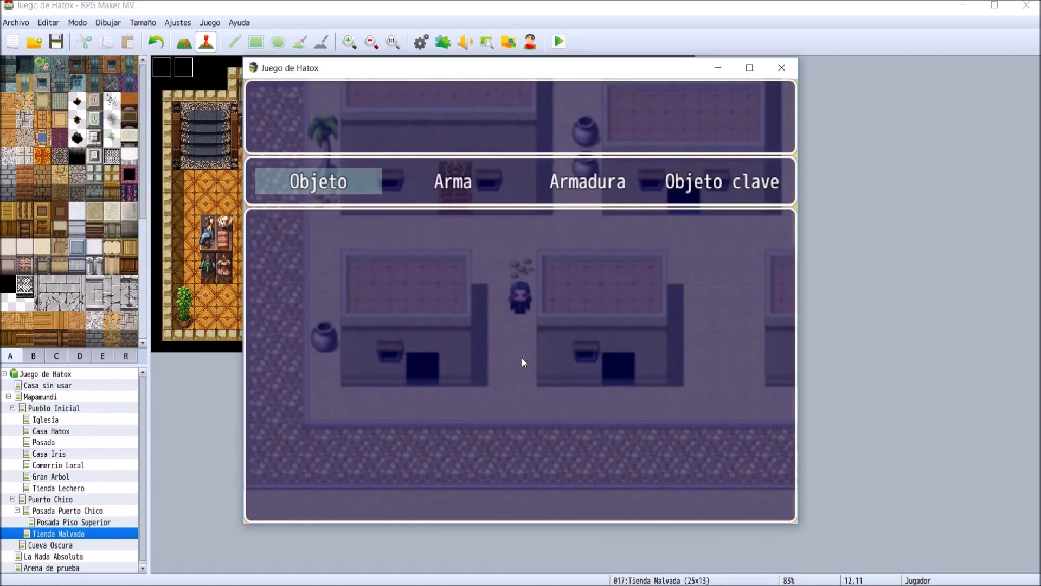
key("Escape")
key("Escape")
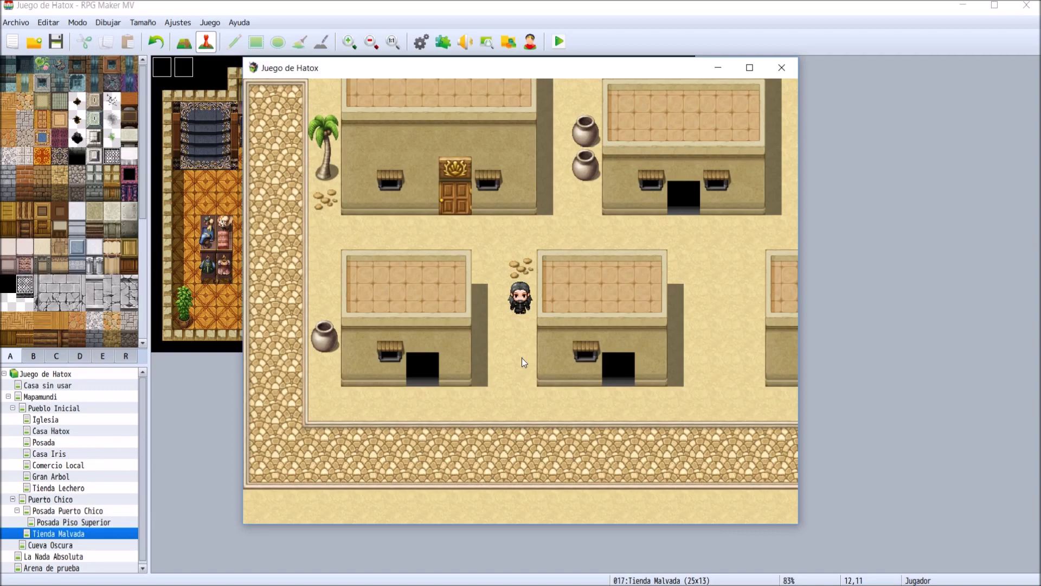
- Test Hatox's movement between the houses and the opening and closing of the main menu
key("Left")
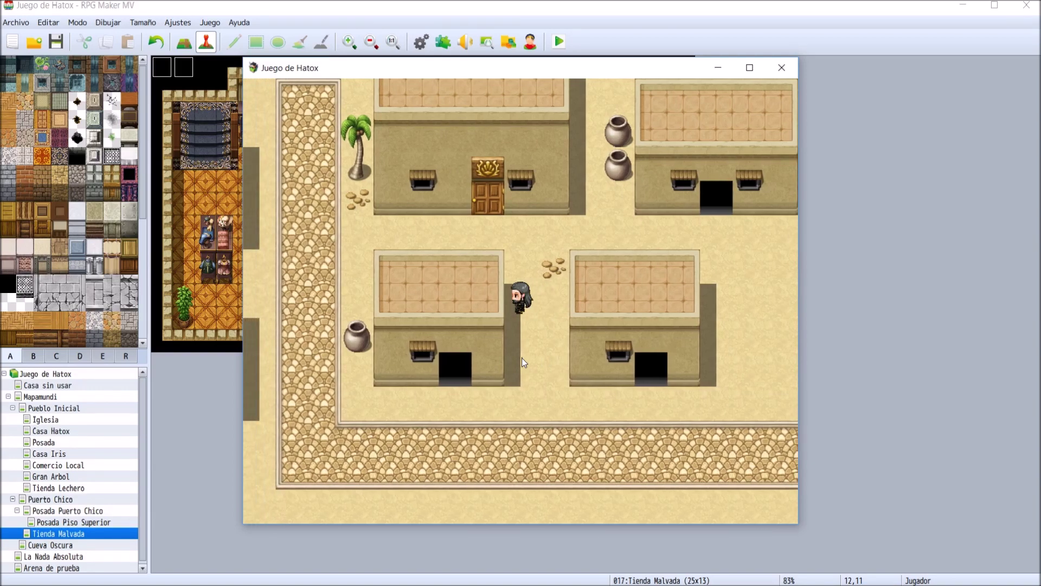
key("Down")
key("Left")
key("Up")
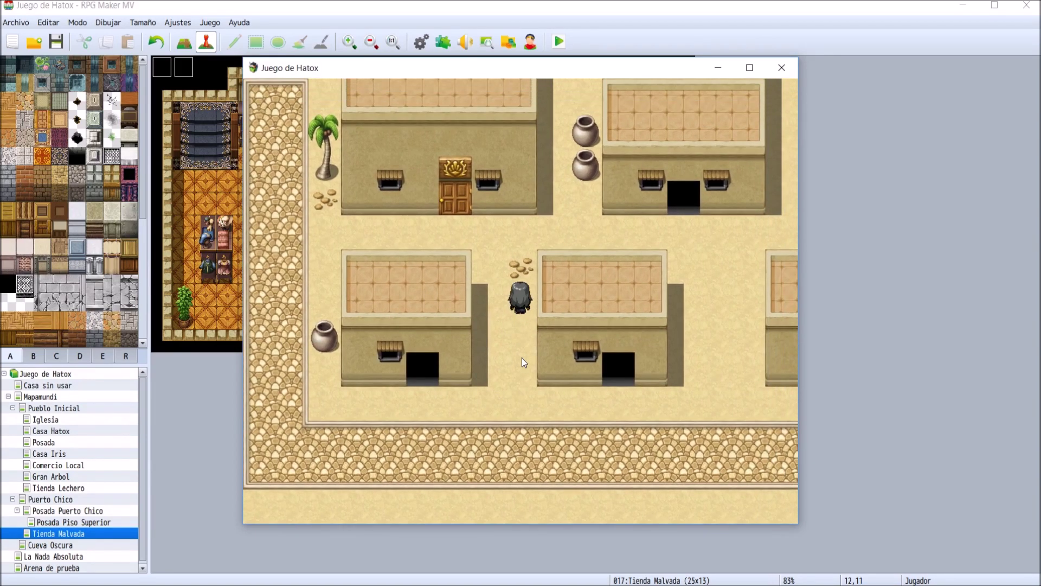
key("Escape")
key("Escape")
key("Up")
key("Left")
key("Right")
key("Down")
key("Escape")
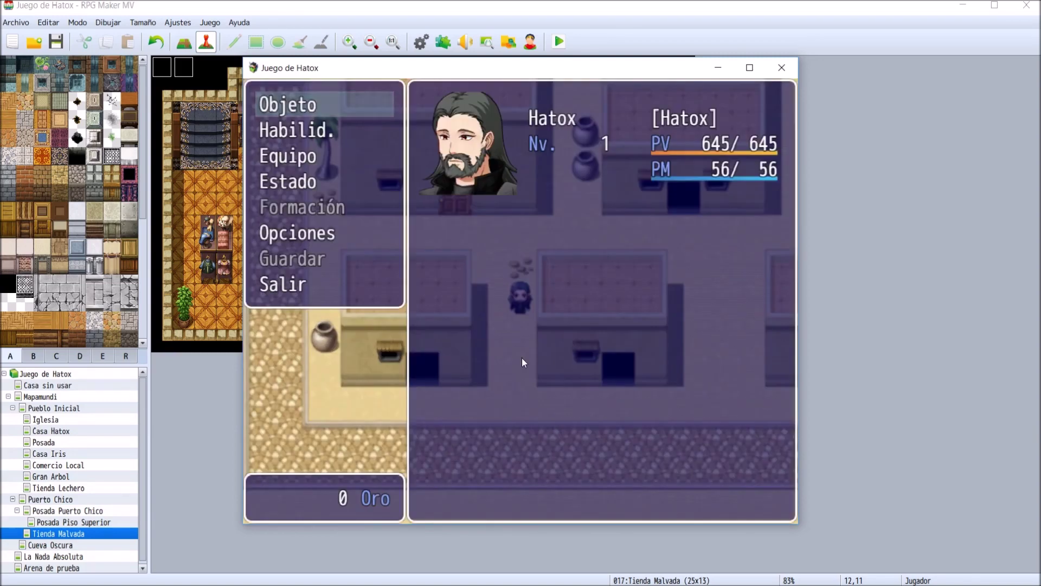
key("Escape")
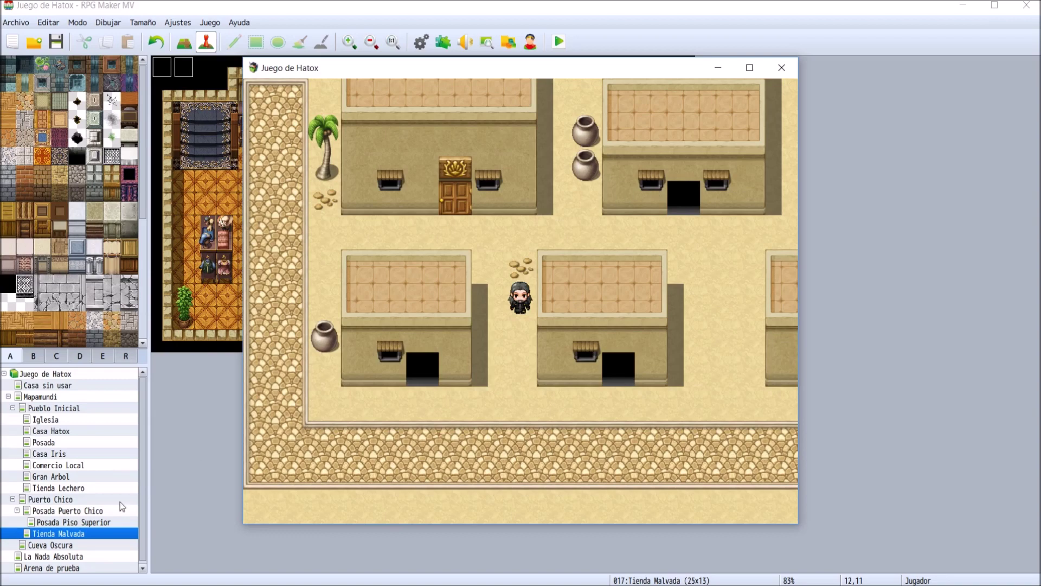
- End the playtest and return to the map editor
mouse_move(163, 579)
left_click(215, 508)
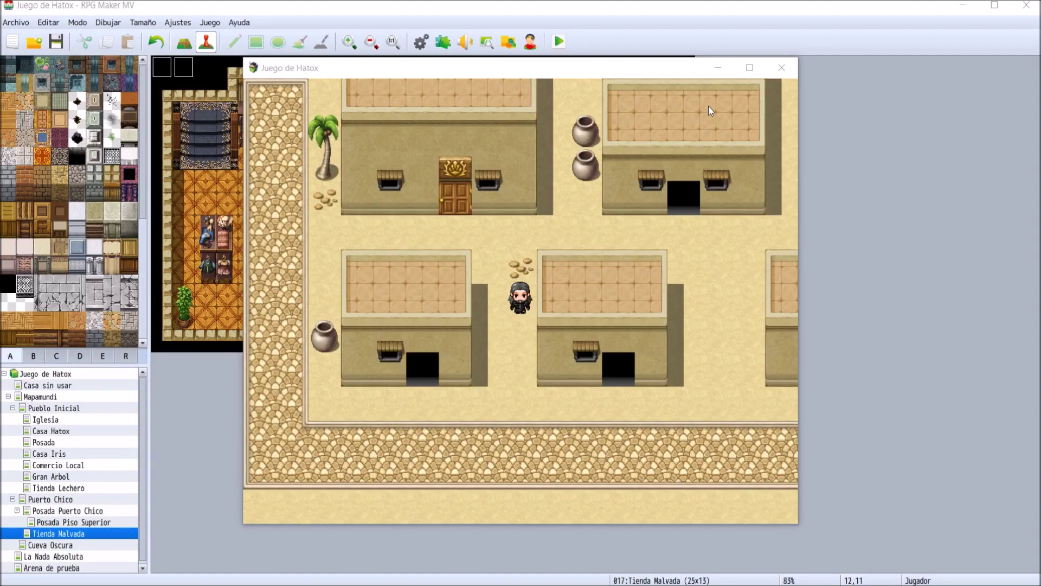
left_click(782, 68)
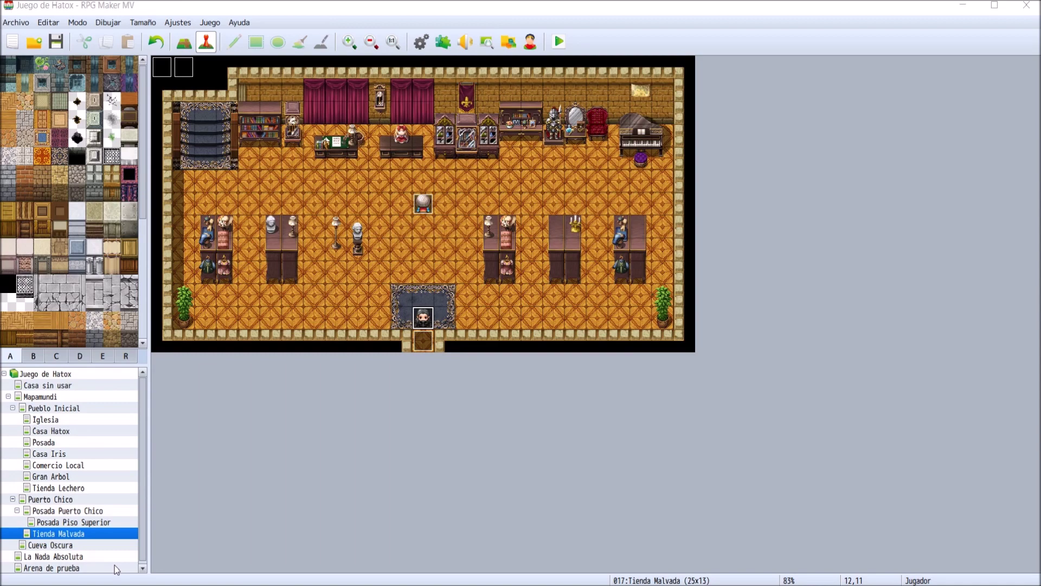
- Open the Douglas event on the Posada Piso Superior map
left_click(89, 511)
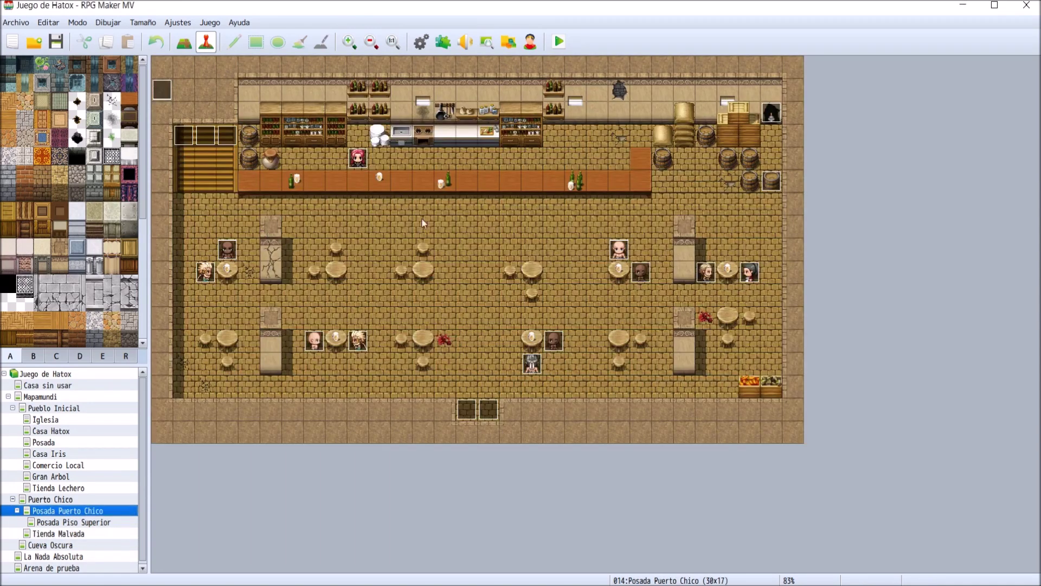
left_click(107, 522)
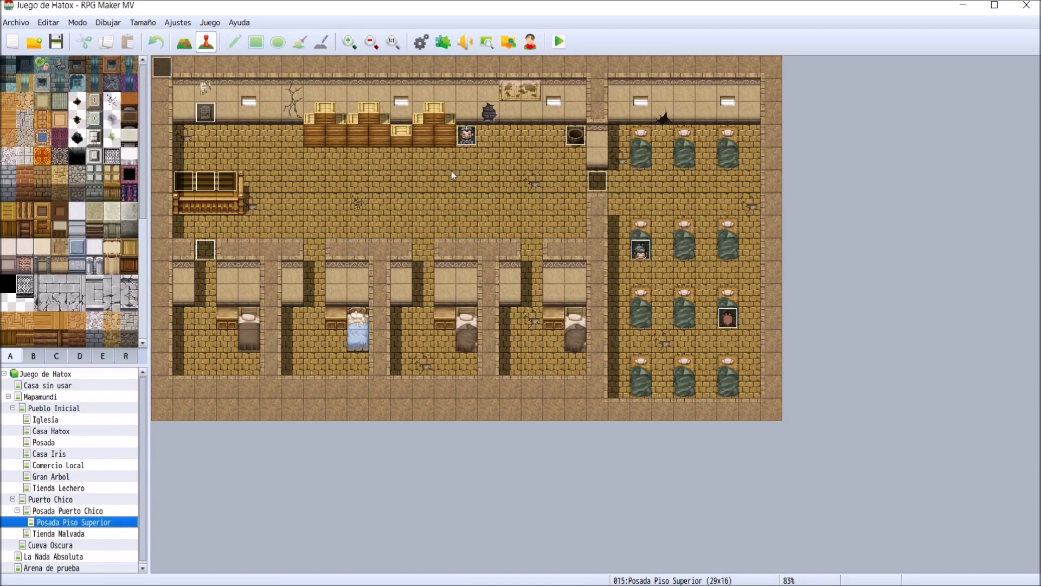
double_click(464, 133)
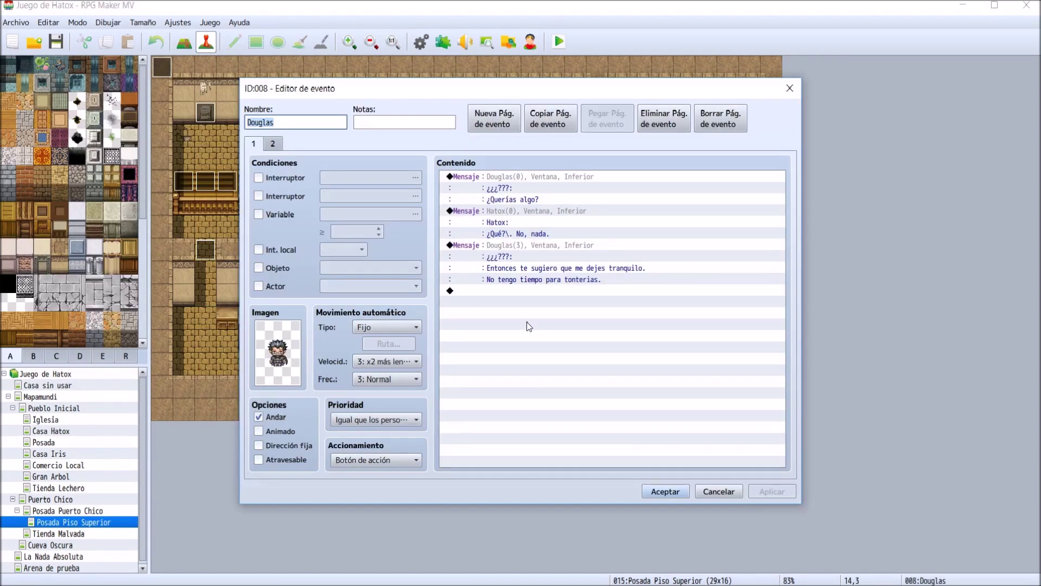
- Examine the dialogue, balloon icon and movement route commands on the Douglas event's second page
left_click(278, 146)
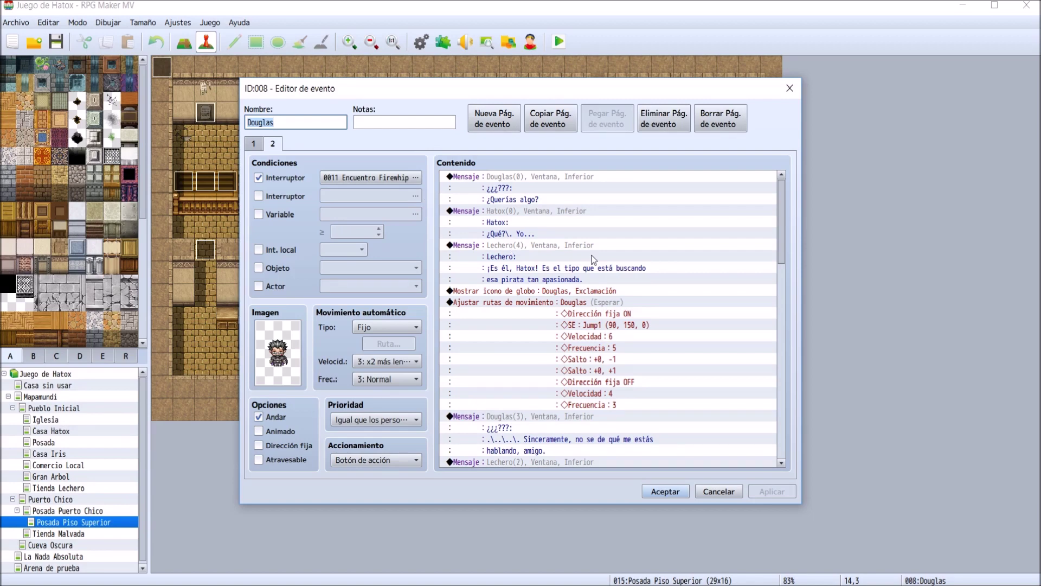
scroll(593, 259, "down", 4)
scroll(594, 259, "down", 13)
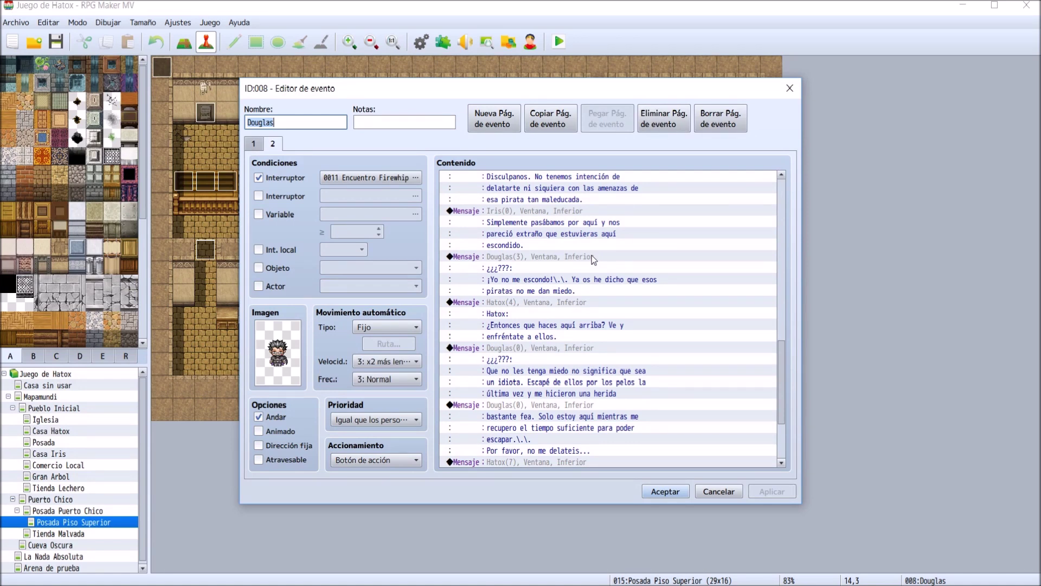
scroll(593, 259, "up", 9)
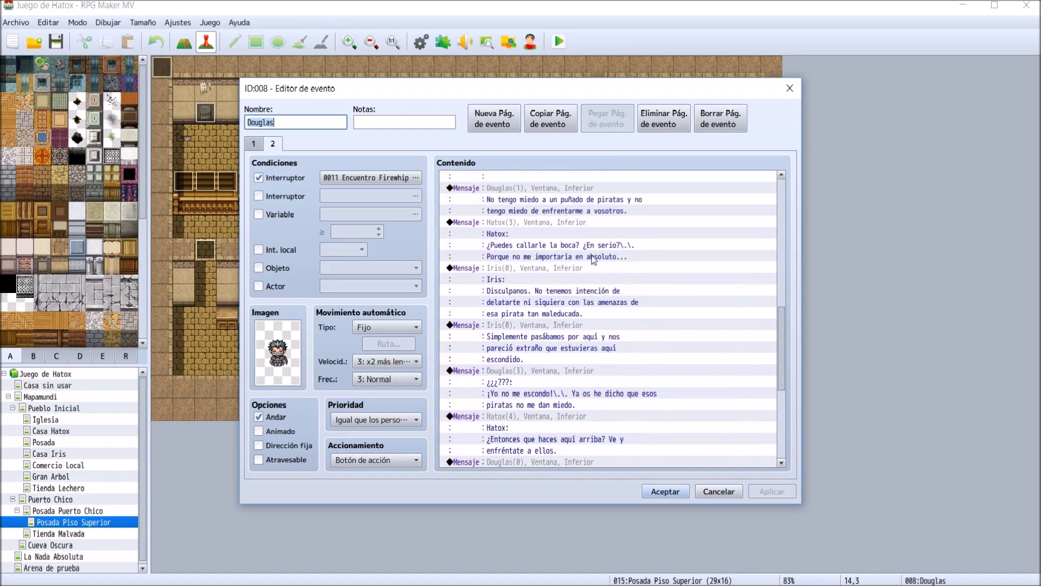
scroll(594, 259, "up", 7)
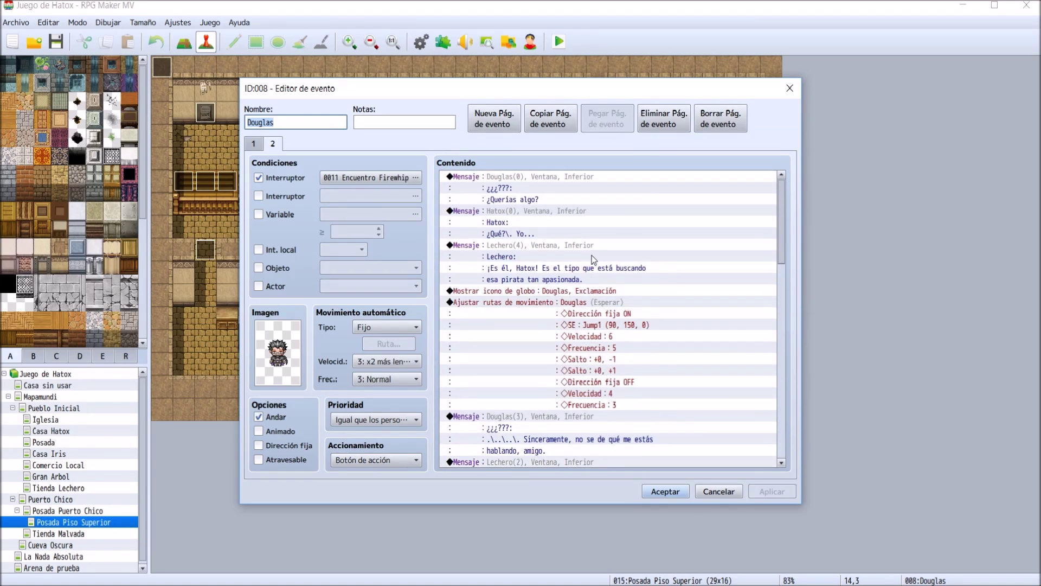
left_click(554, 290)
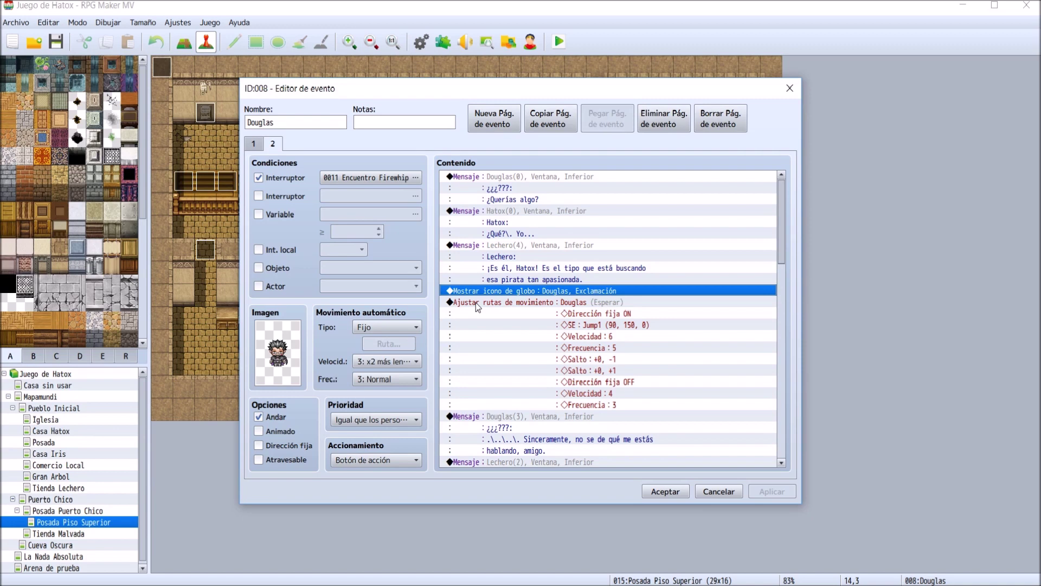
- Review the first page of the Douglas event and select the empty line after its last message
left_click(258, 144)
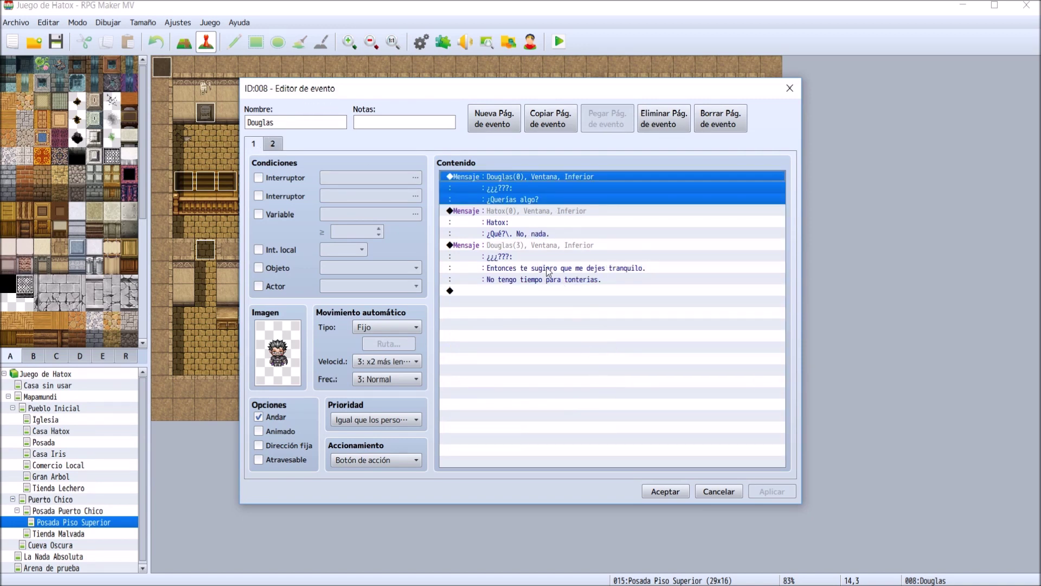
left_click(535, 335)
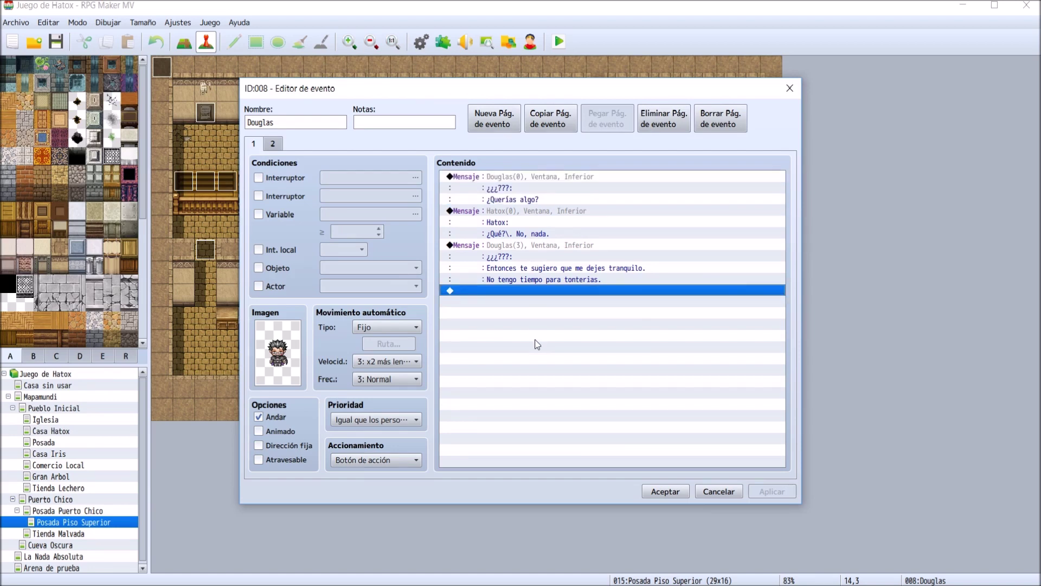
- Review the three messages on the Douglas event's first page and show the commands of its second page
left_click(510, 176)
left_click(519, 210)
left_click(526, 245)
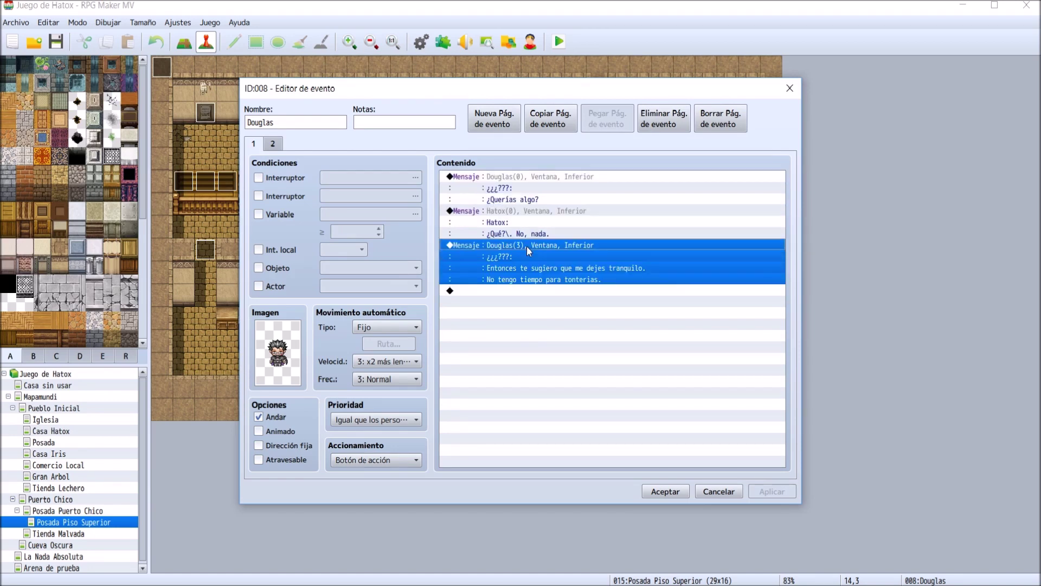
left_click(272, 144)
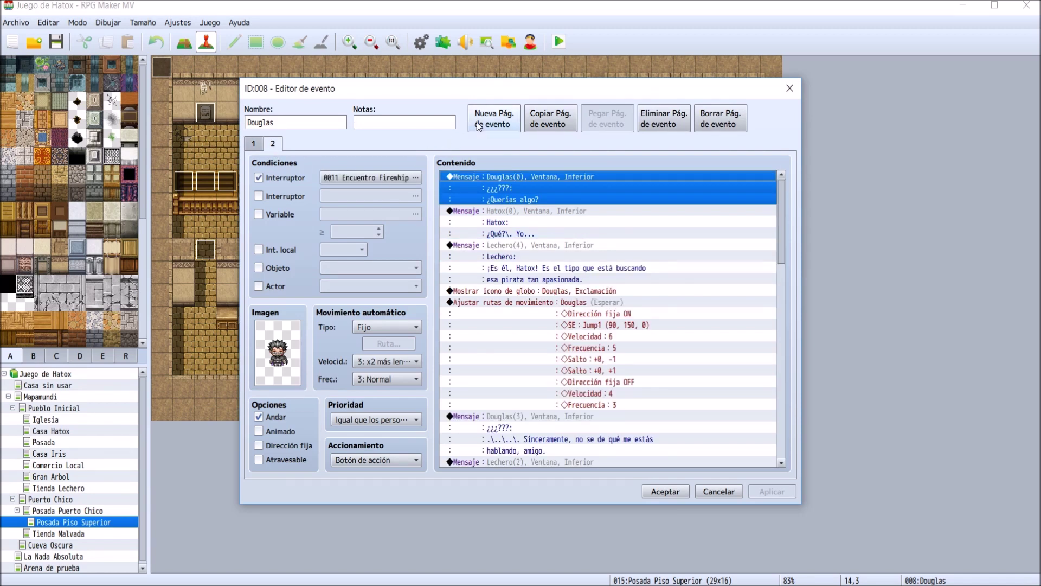
- Add a third page to the Douglas event, conditioned on switches 0011 Encuentro Firewhip and 0013 No lampara for you
left_click(492, 119)
left_click(305, 177)
left_click(384, 174)
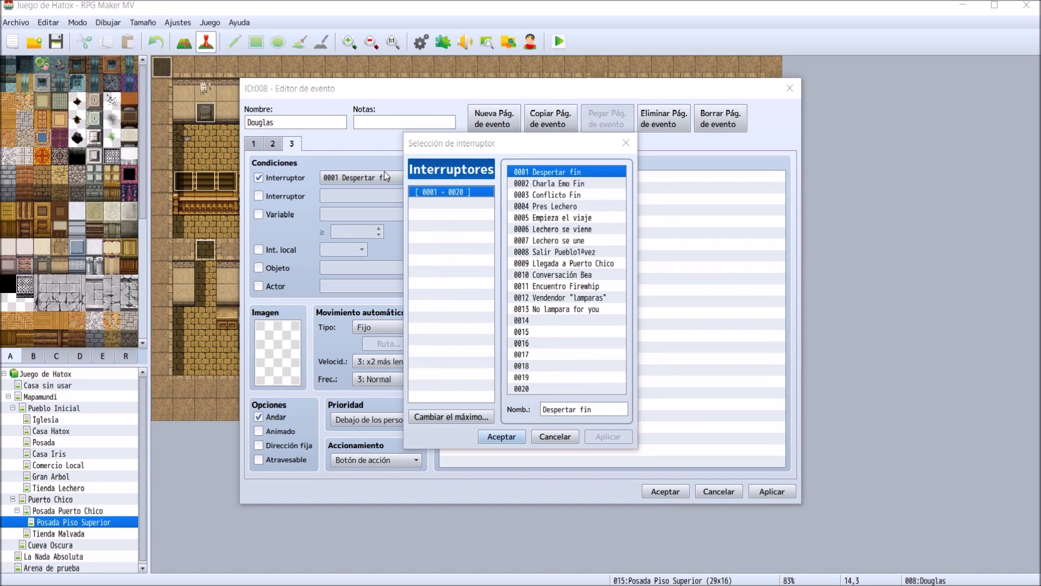
double_click(591, 286)
left_click(288, 200)
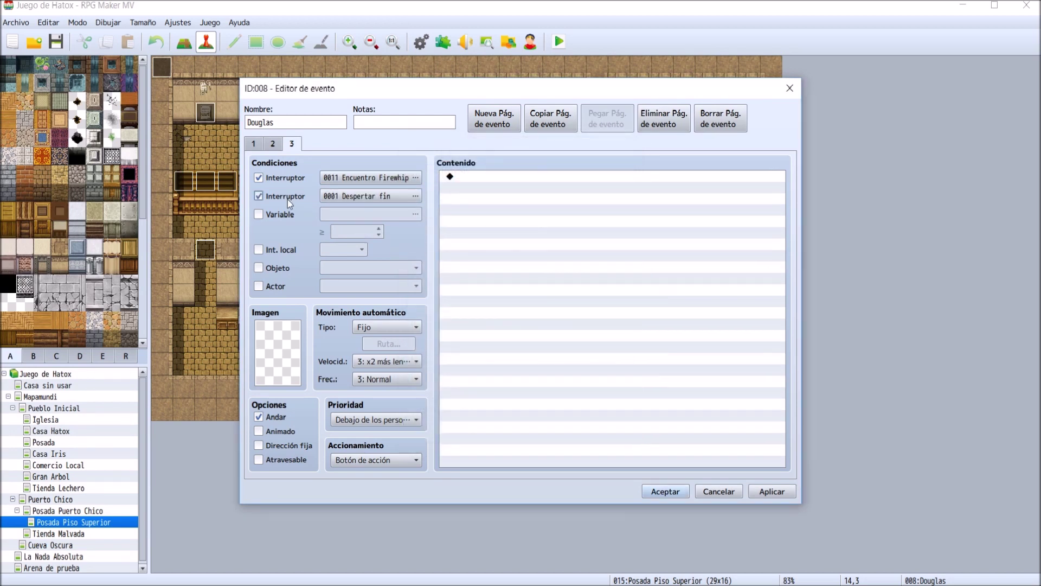
left_click(367, 195)
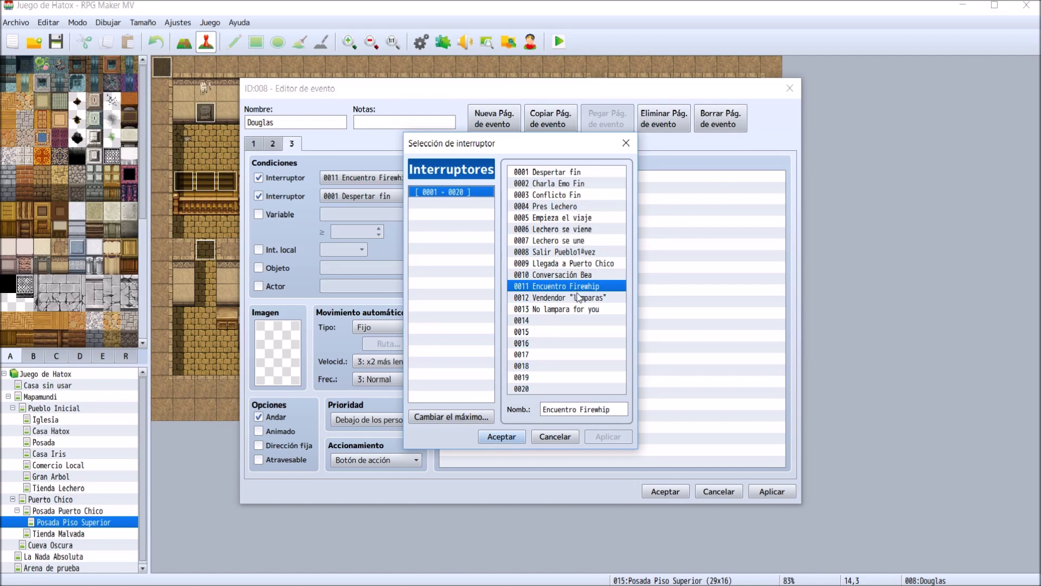
double_click(583, 308)
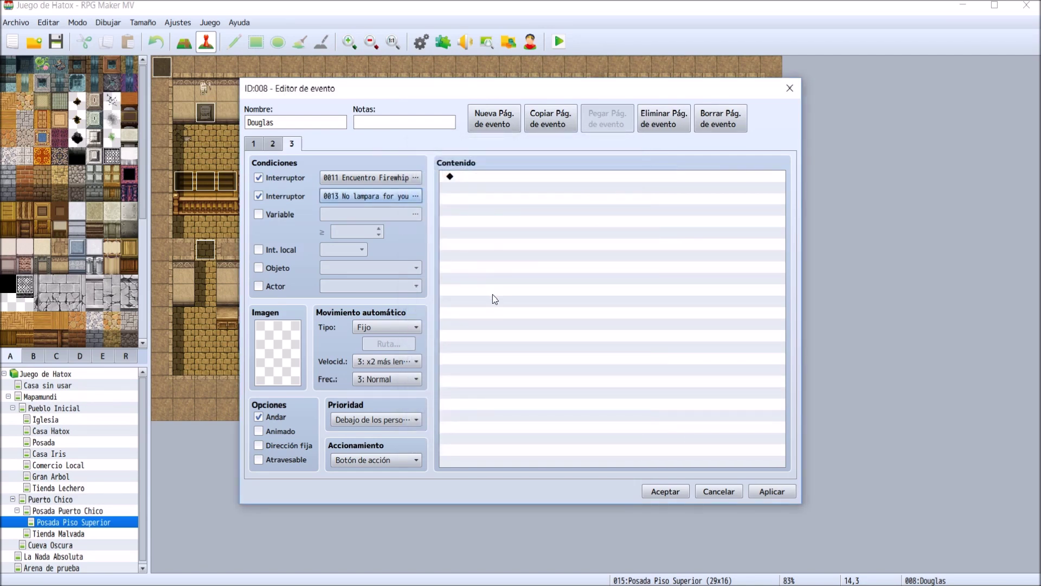
- Give the third page the front-facing Douglas sprite from the HatoxCia sheet and save the event
double_click(292, 362)
left_click(375, 333)
left_click(377, 400)
scroll(377, 304, "down", 4)
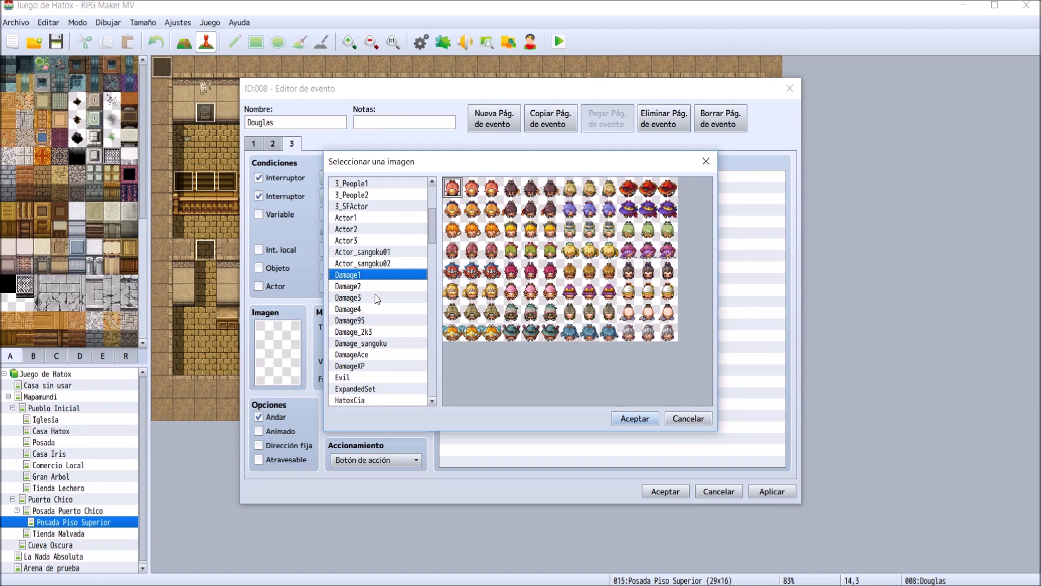
scroll(377, 299, "down", 2)
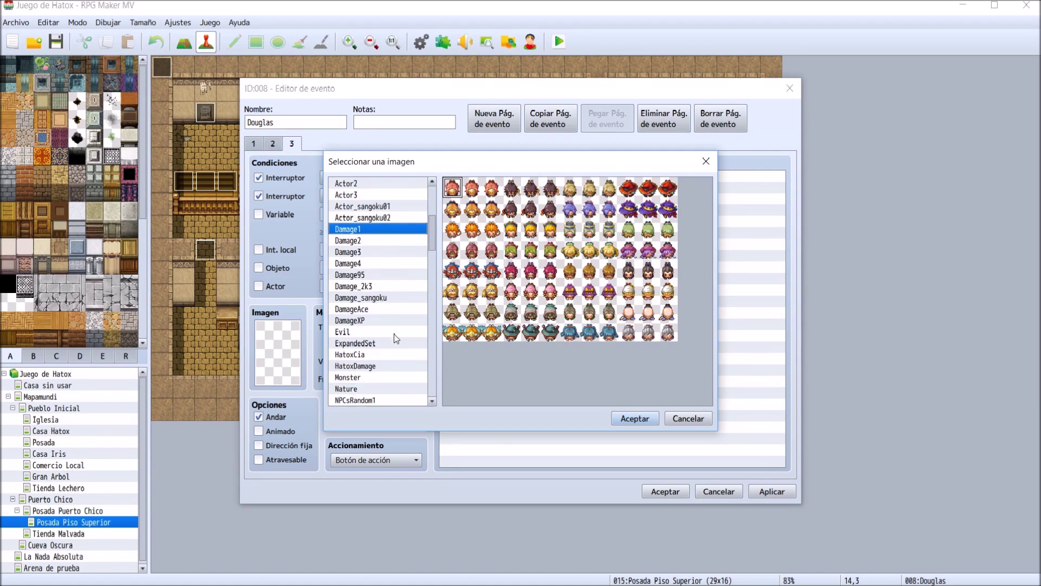
left_click(395, 354)
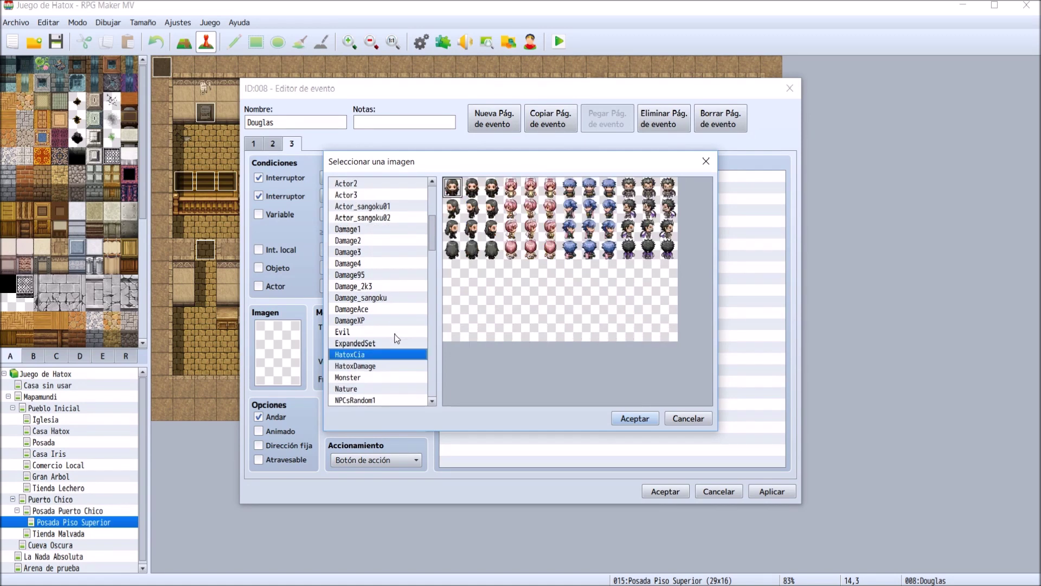
scroll(397, 341, "down", 2)
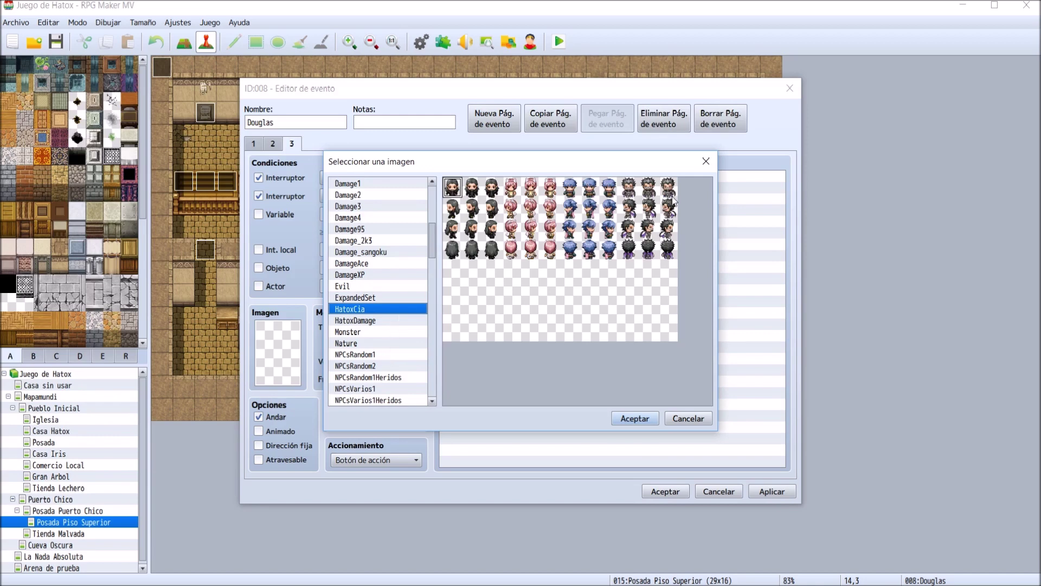
left_click(649, 187)
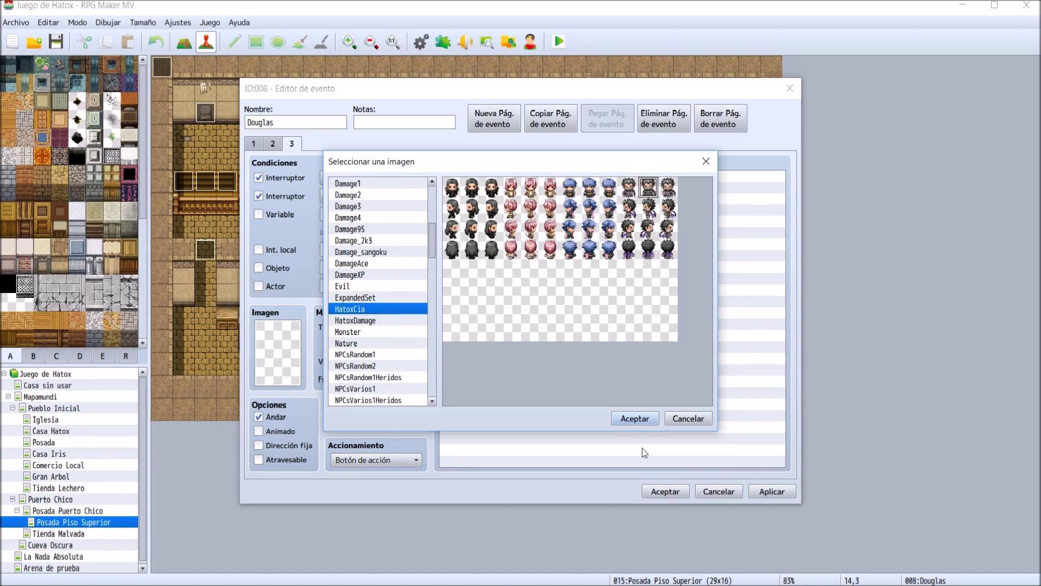
left_click(643, 421)
left_click(789, 491)
left_click(675, 494)
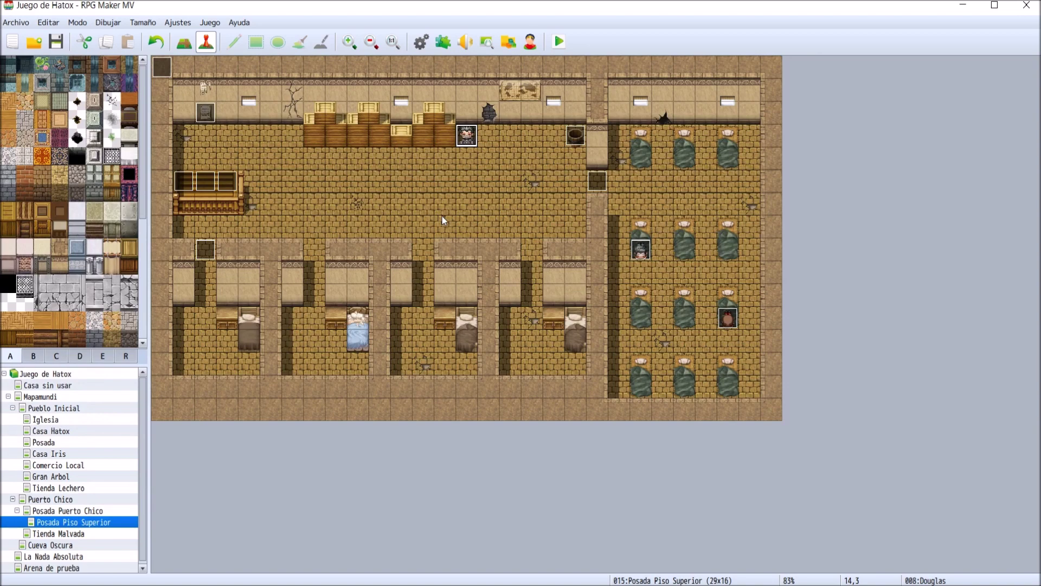
- Start a playtest with the project changes saved and load the saved game
left_click(209, 168)
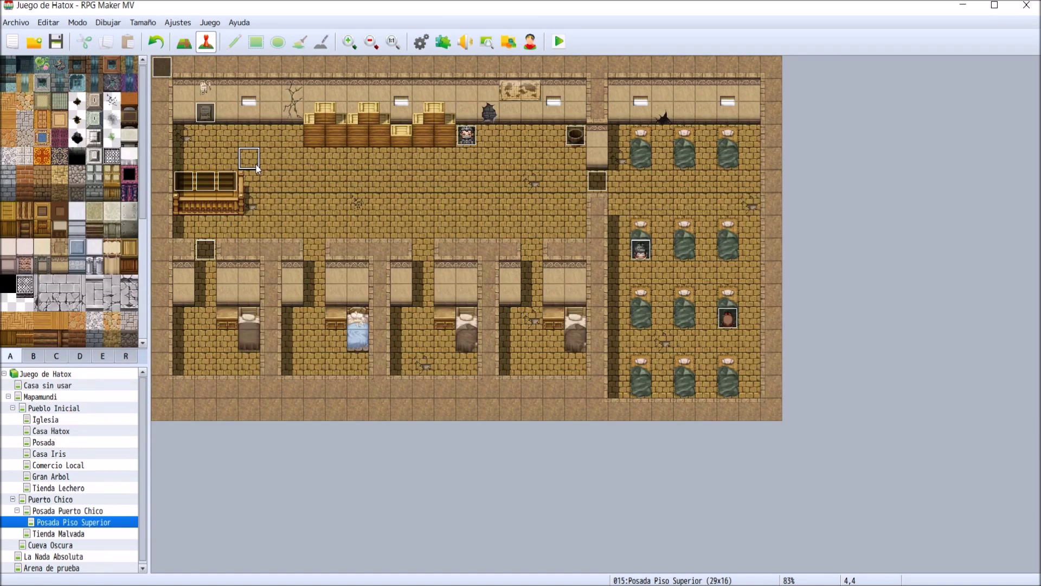
left_click(559, 42)
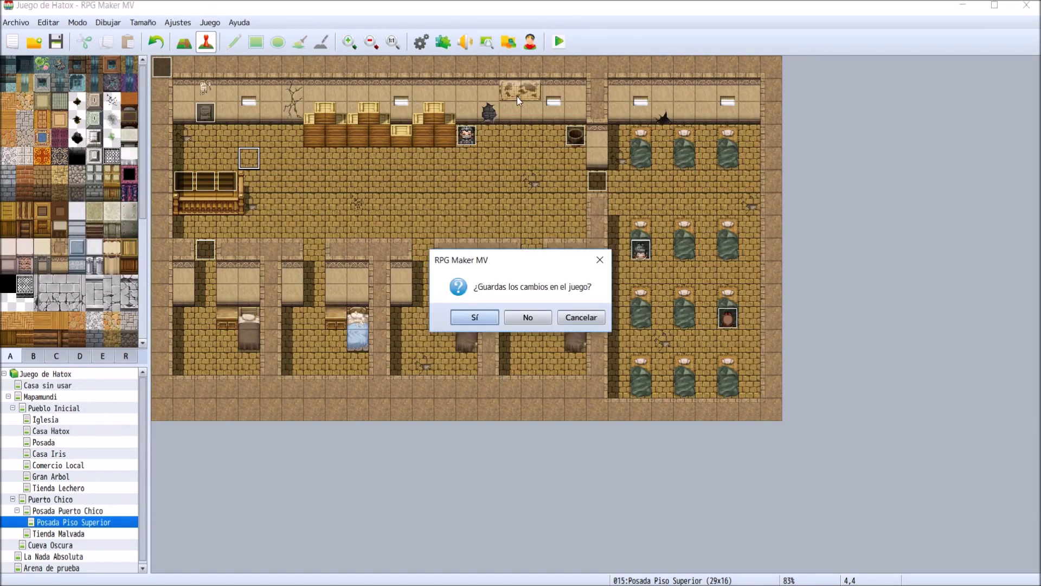
left_click(473, 317)
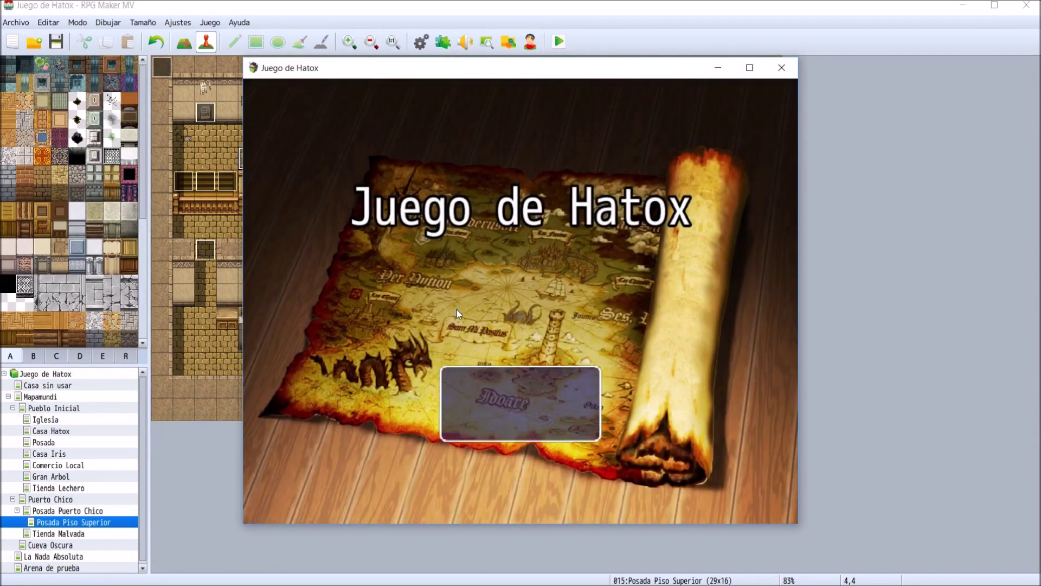
left_click(497, 403)
left_click(497, 400)
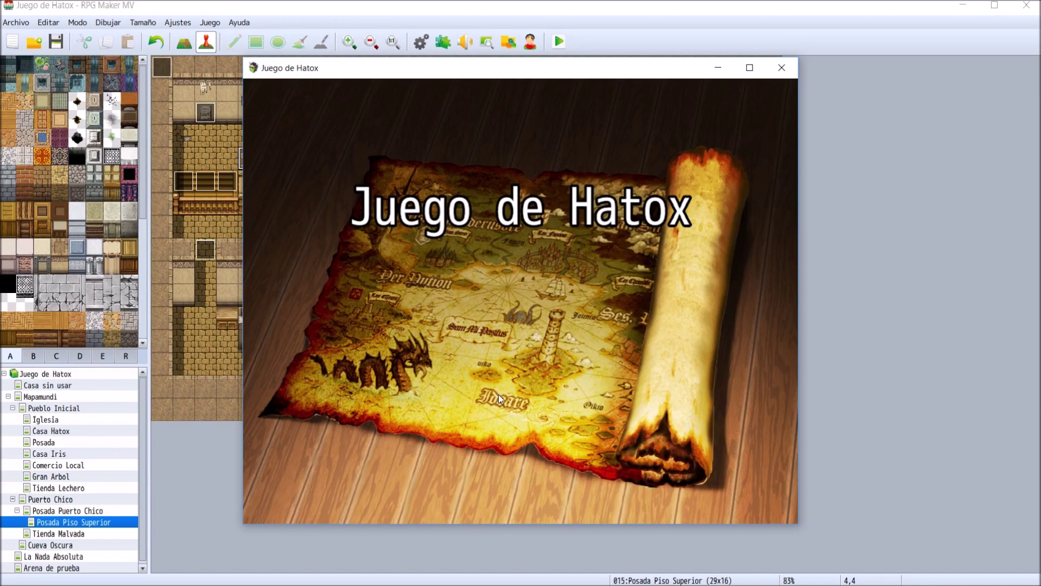
left_click(335, 183)
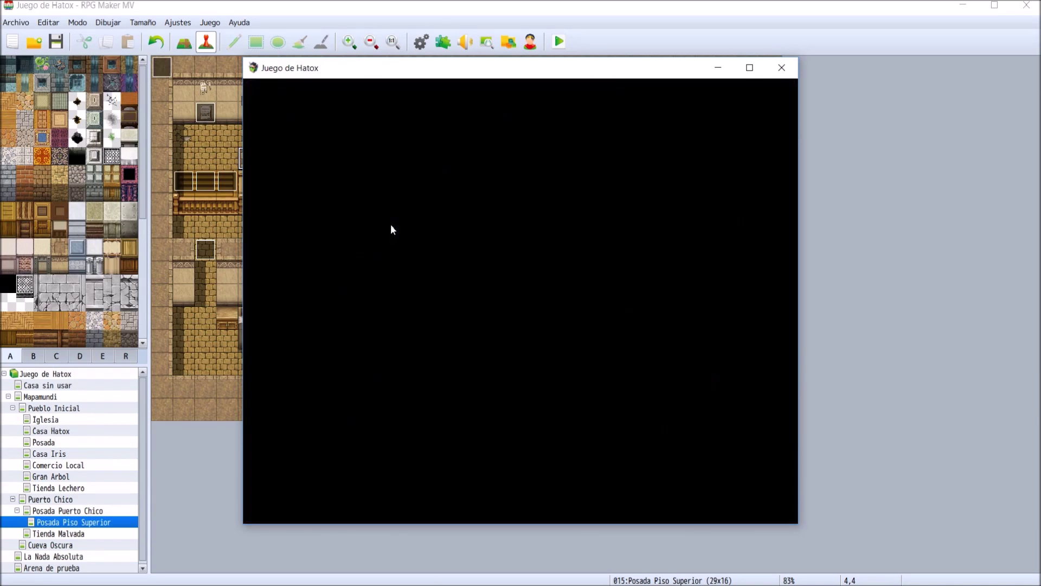
- Walk the party through Puerto Chico to the inn and up to its upper floor
key("Down")
key("Down")
key("Down")
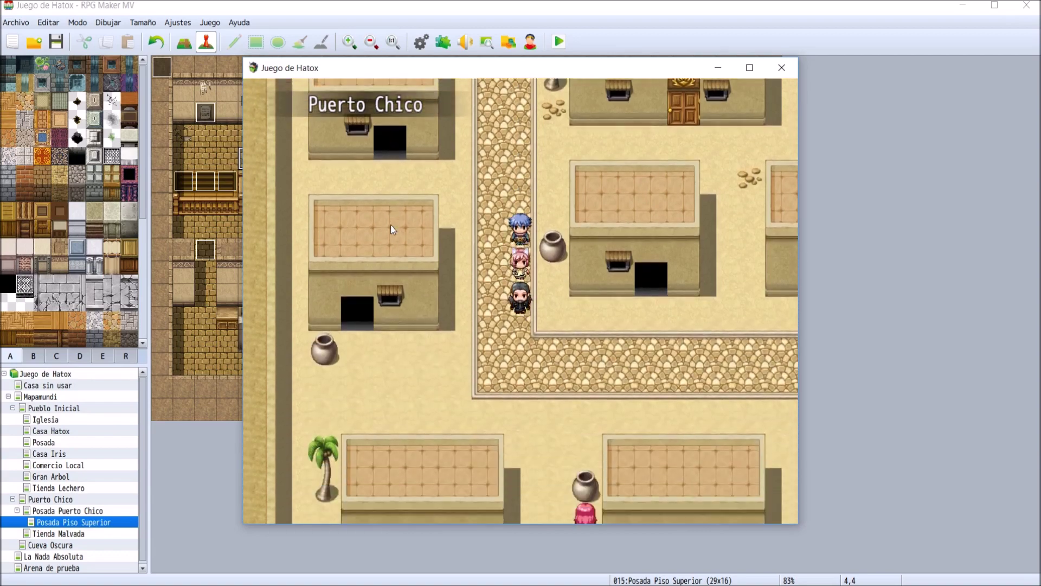
key("Left")
key("Right")
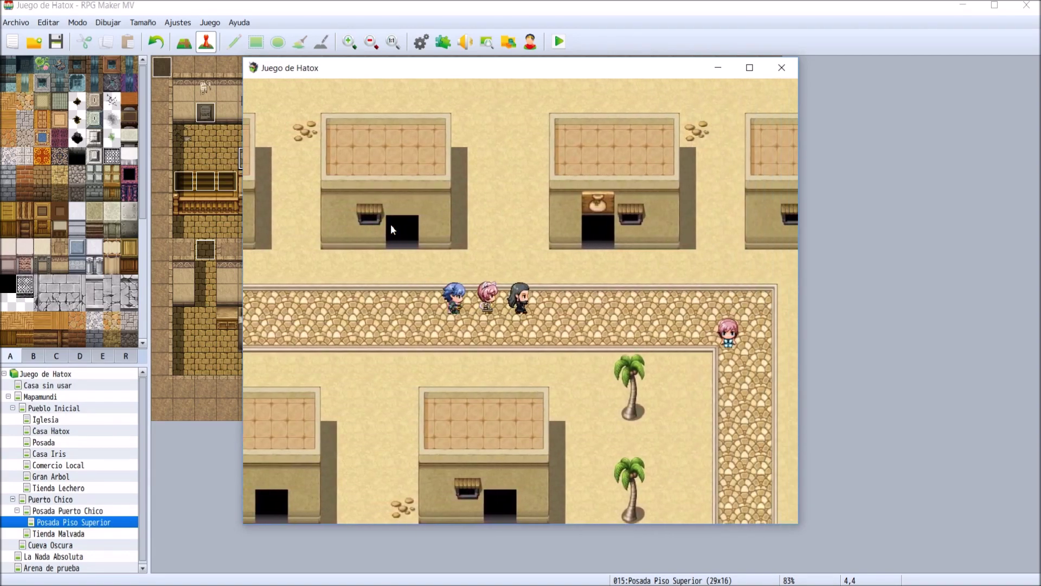
key("Down")
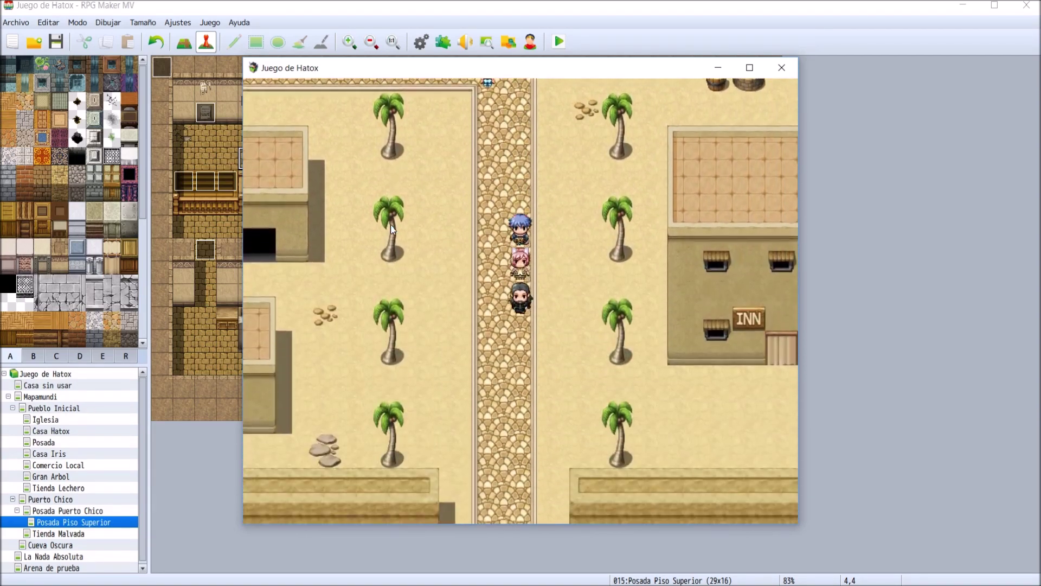
key("Right")
key("Up")
key("Up")
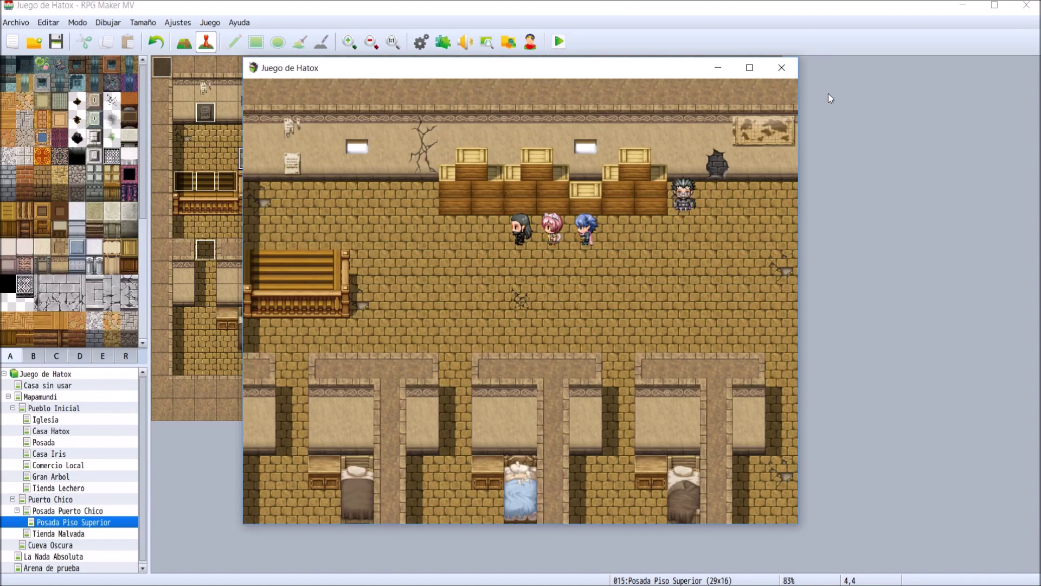
- Bring the map editor in front of the running playtest
left_click(459, 5)
left_click(247, 138)
key("Down")
key("Down")
key("Down")
key("Right")
key("Up")
key("Up")
key("Left")
key("Up")
key("Right")
key("Down")
key("Down")
key("Left")
key("Up")
key("Right")
key("Down")
key("Down")
key("Left")
key("Up")
key("Up")
key("Up")
key("Right")
key("Down")
key("Down")
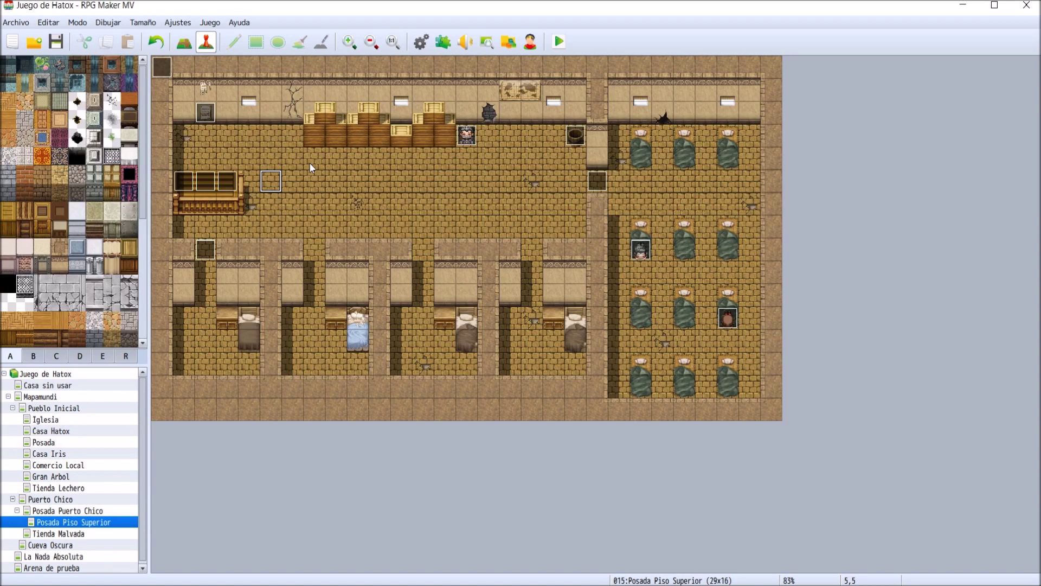
- Select the Douglas event beside the crates on the Posada Piso Superior map
left_click(291, 114)
key("Down")
key("Right")
key("Right")
key("Right")
key("Right")
key("Right")
key("Right")
key("Right")
key("Right")
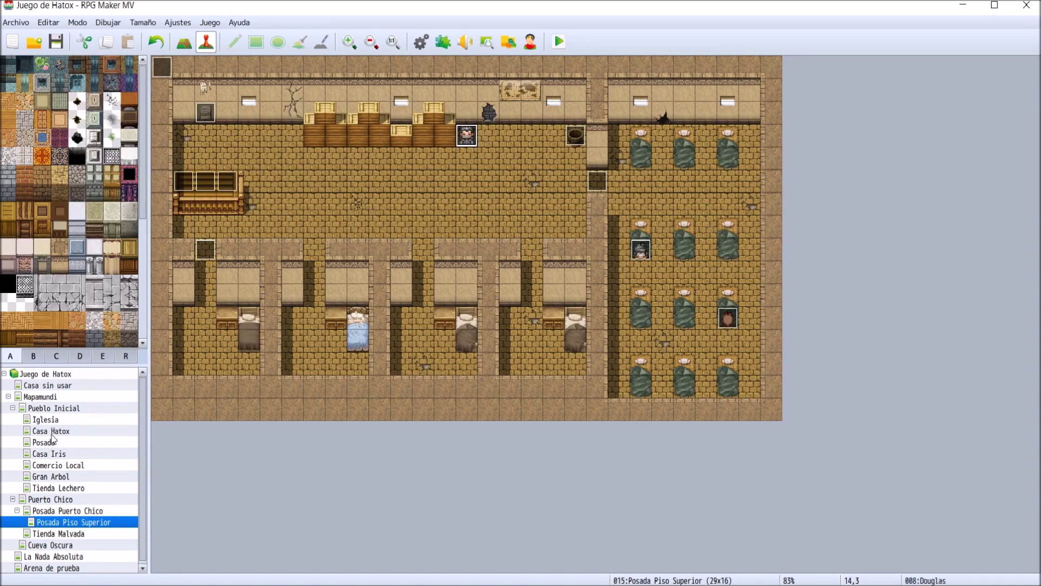
- Open the Pueblo Inicial map and select the Iris event on the southern stone path
right_click(81, 409)
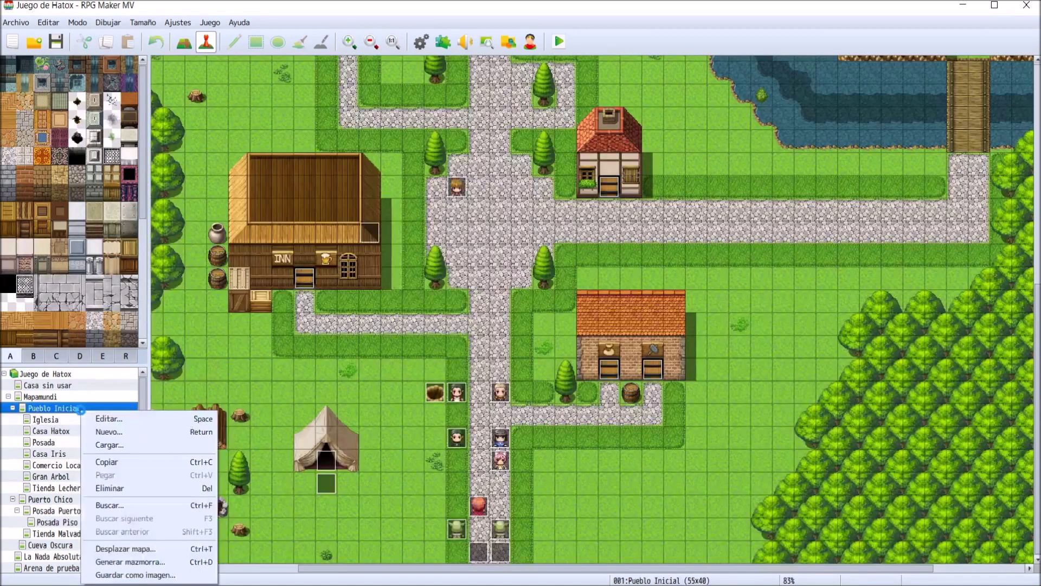
left_click(444, 446)
key("Right")
key("Right")
key("Right")
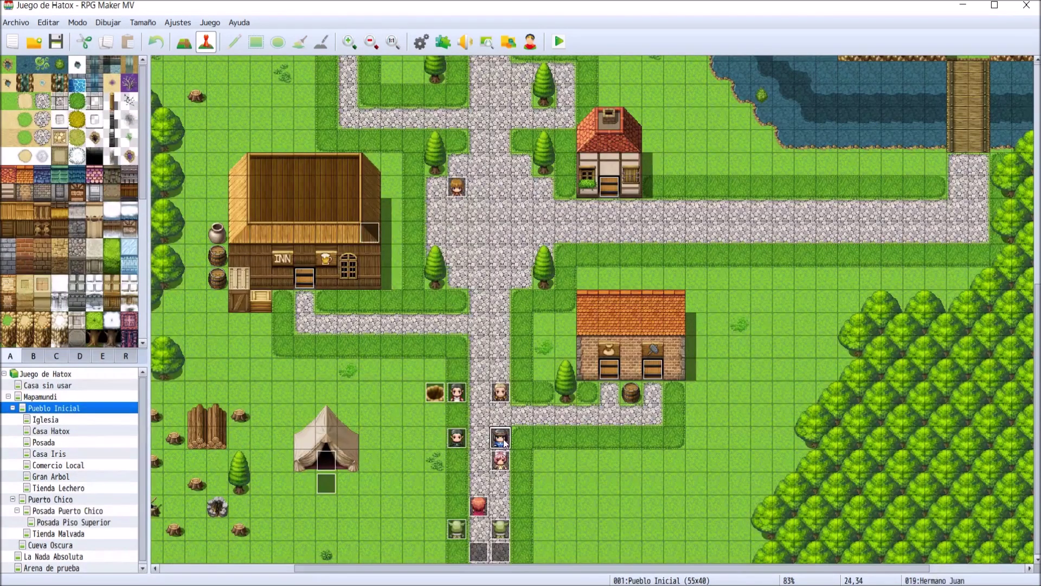
key("Up")
key("Up")
left_click(502, 465)
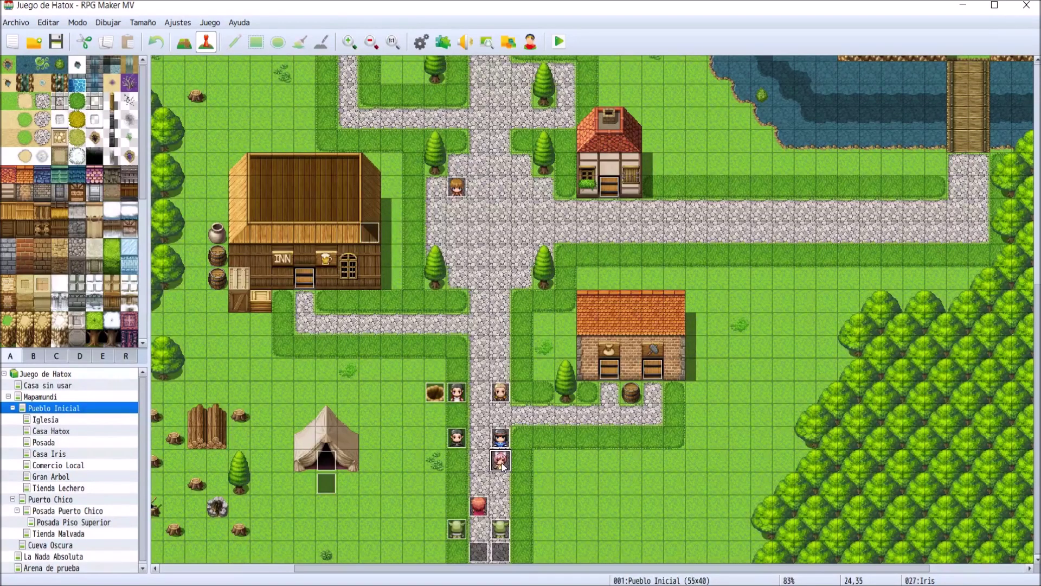
- Return to the Posada Piso Superior map and walk the playtest party up to Douglas, facing him
left_click(101, 523)
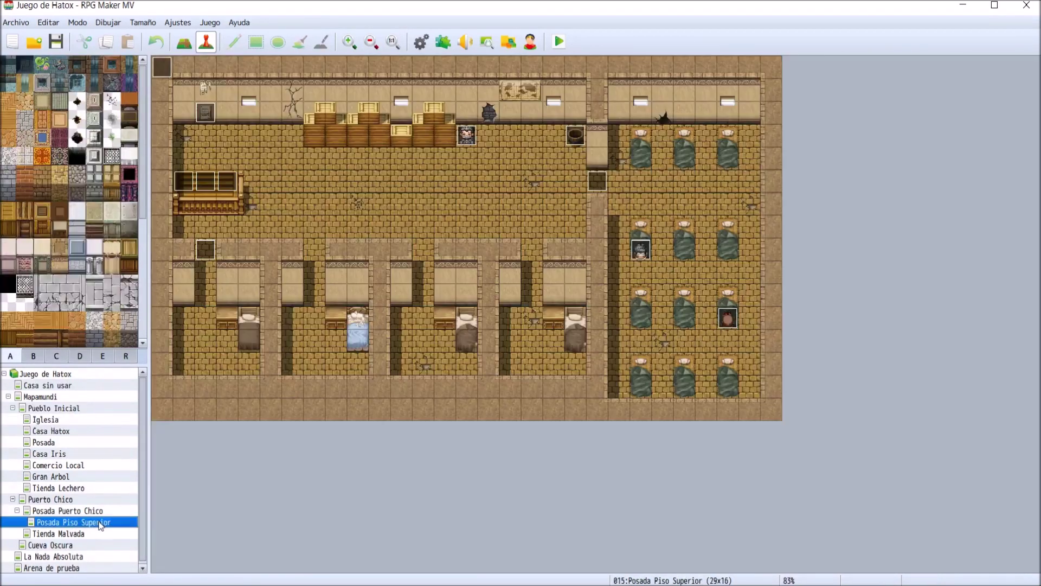
key("ctrl+r")
key("Right")
key("Right")
key("Right")
key("Right")
key("Right")
key("Up")
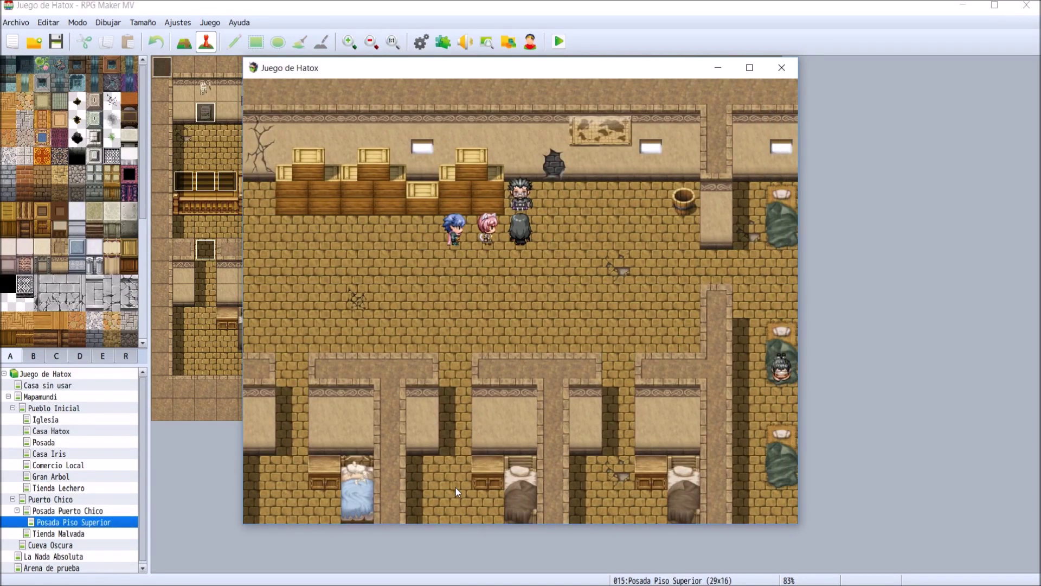
- End the playtest and look over the event commands available for the Douglas event's third page
left_click(781, 68)
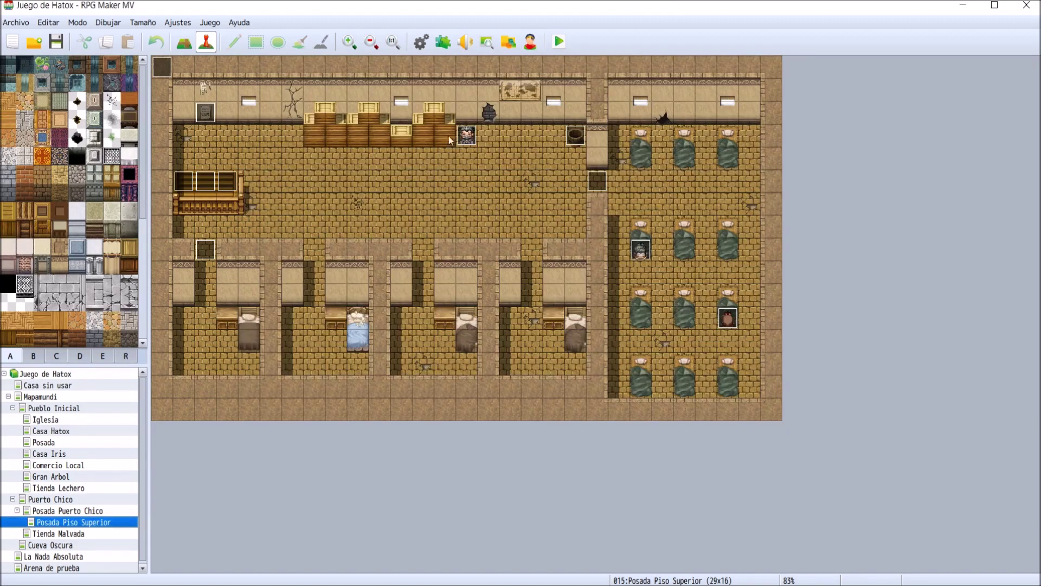
double_click(466, 136)
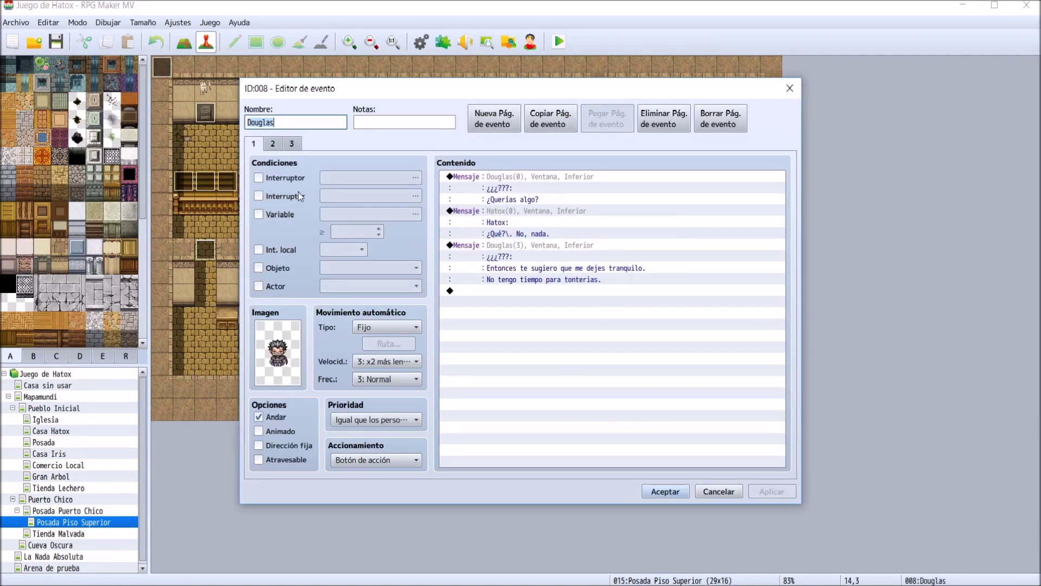
left_click(292, 143)
double_click(542, 178)
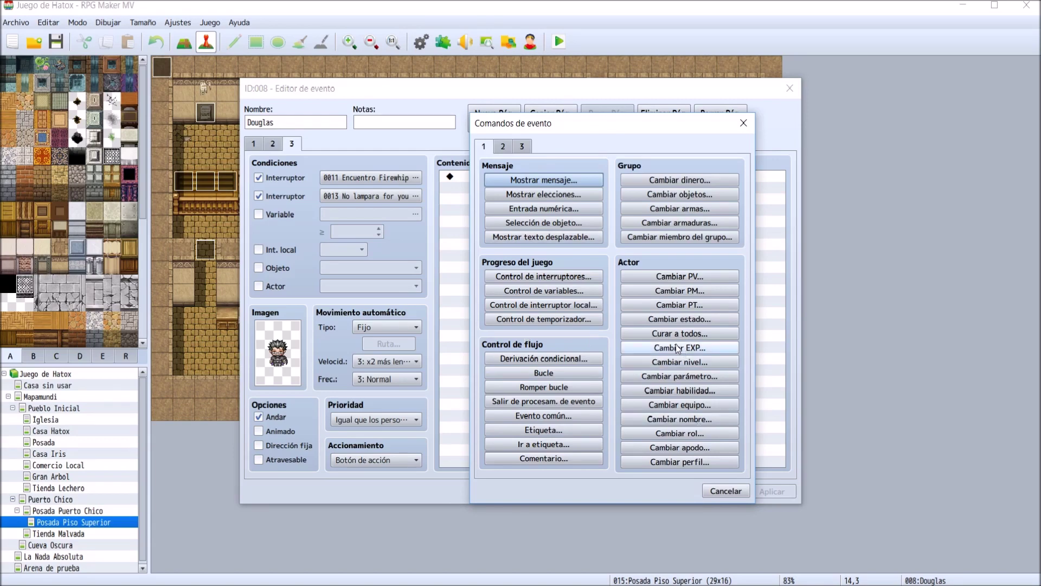
left_click(724, 490)
left_click(662, 490)
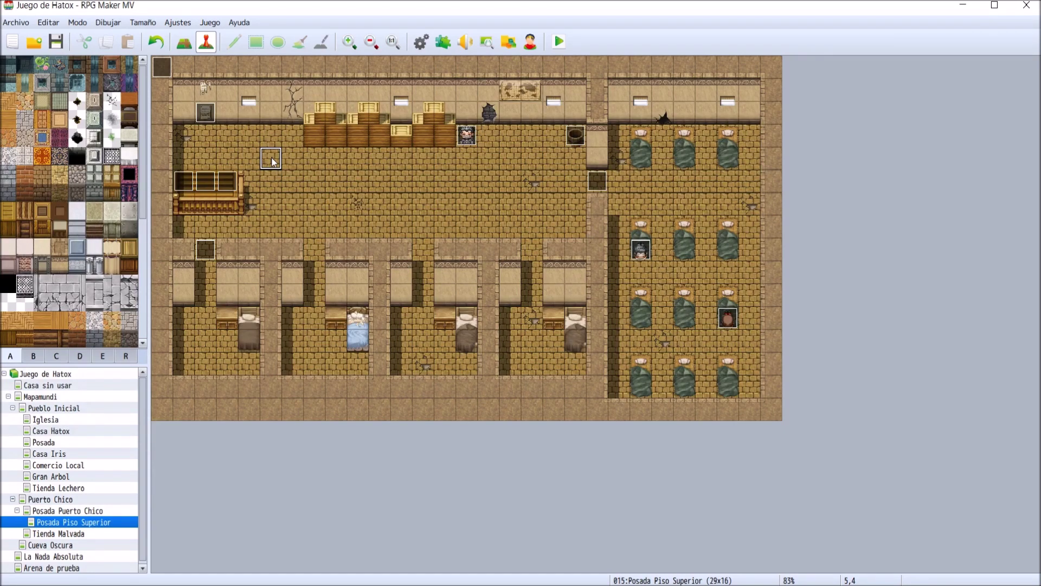
- Start a new event at tile 5,4 of the upper floor, adding a second page and deleting it again
double_click(272, 161)
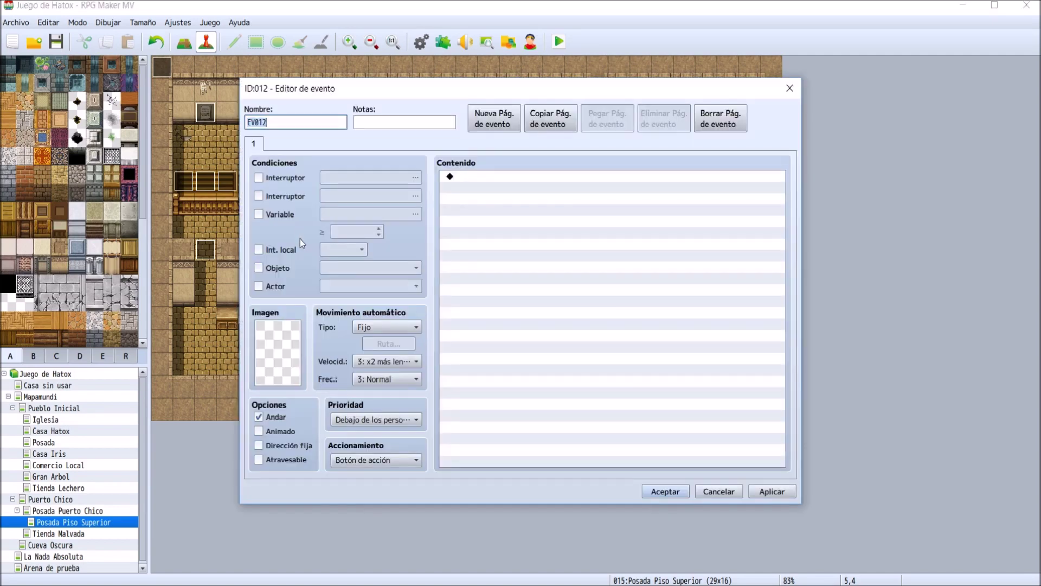
left_click(279, 346)
left_click(500, 126)
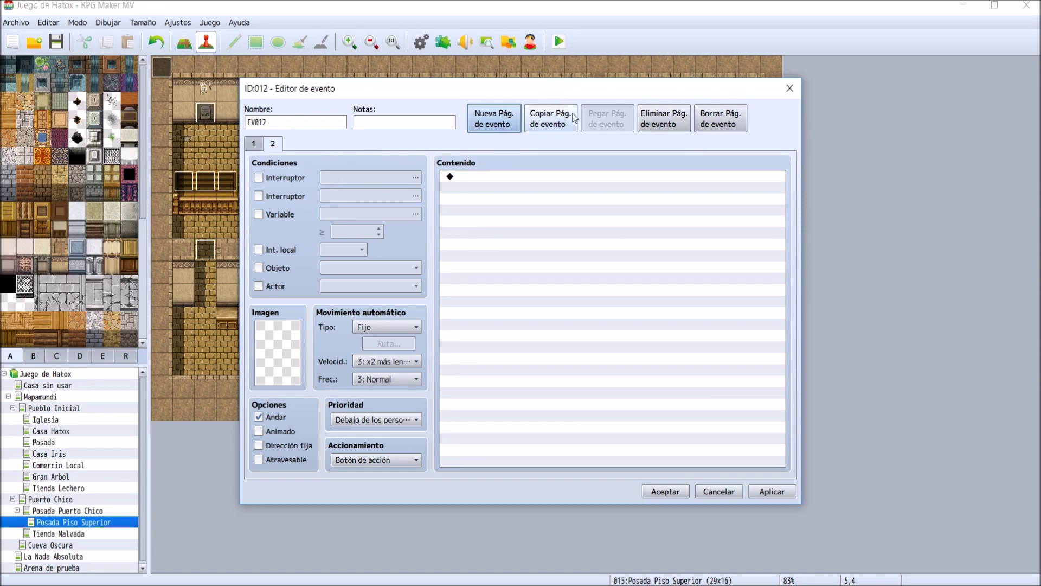
left_click(665, 130)
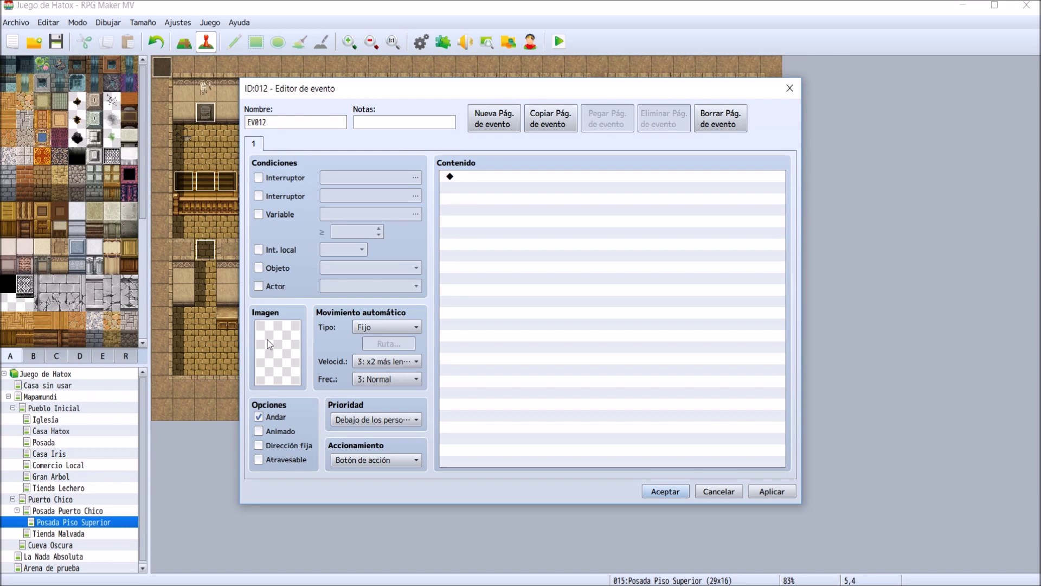
- Name the new event at tile 5,4 "Oficial Flames" and save it to the map
double_click(298, 121)
type("oFICIAL")
key("BackSpace")
key("BackSpace")
key("BackSpace")
key("BackSpace")
key("BackSpace")
key("BackSpace")
key("BackSpace")
type("Oficial Flames")
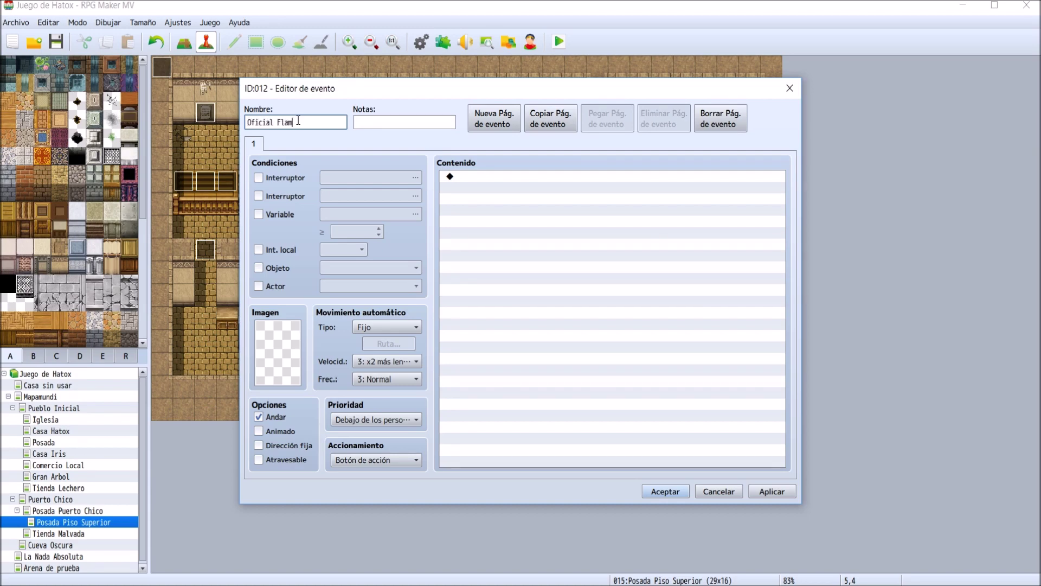
key("Return")
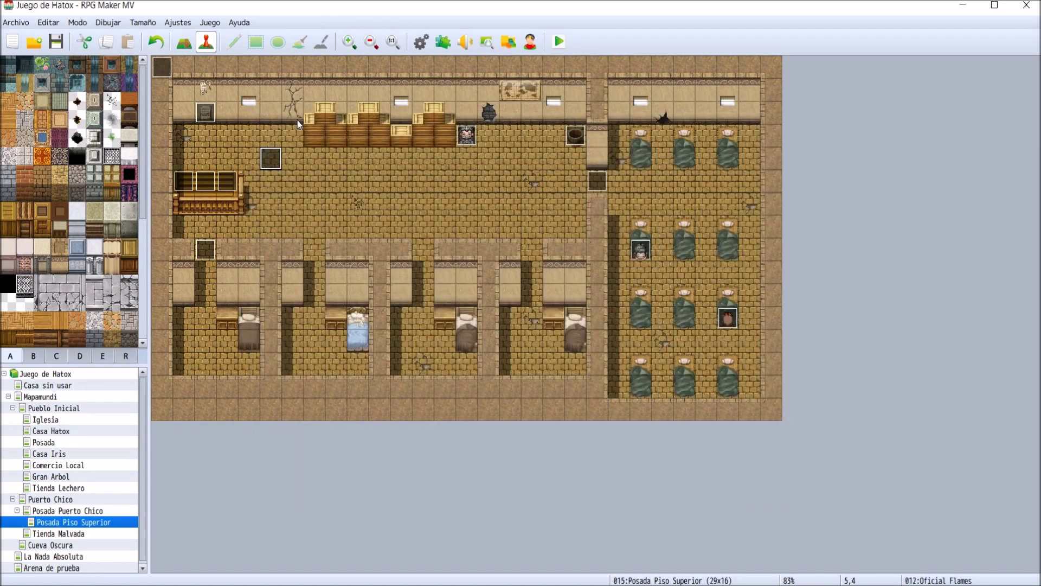
- Create an event at tile 5,5, directly below Oficial Flames, and name it "Capitana Firewhip"
double_click(271, 183)
type("Capitqana")
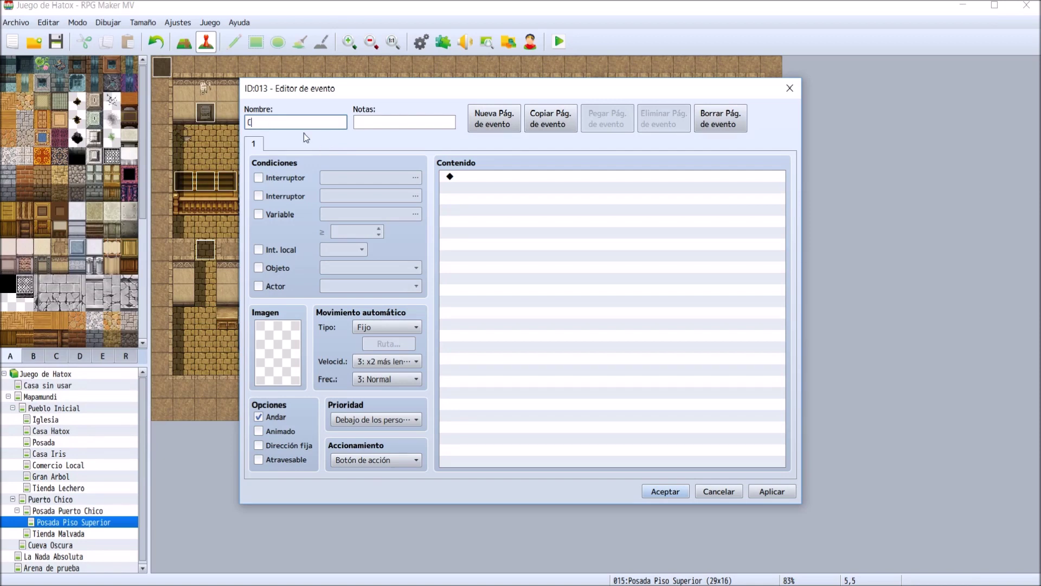
key("BackSpace")
key("BackSpace")
key("BackSpace")
type("a")
key("BackSpace")
key("Return")
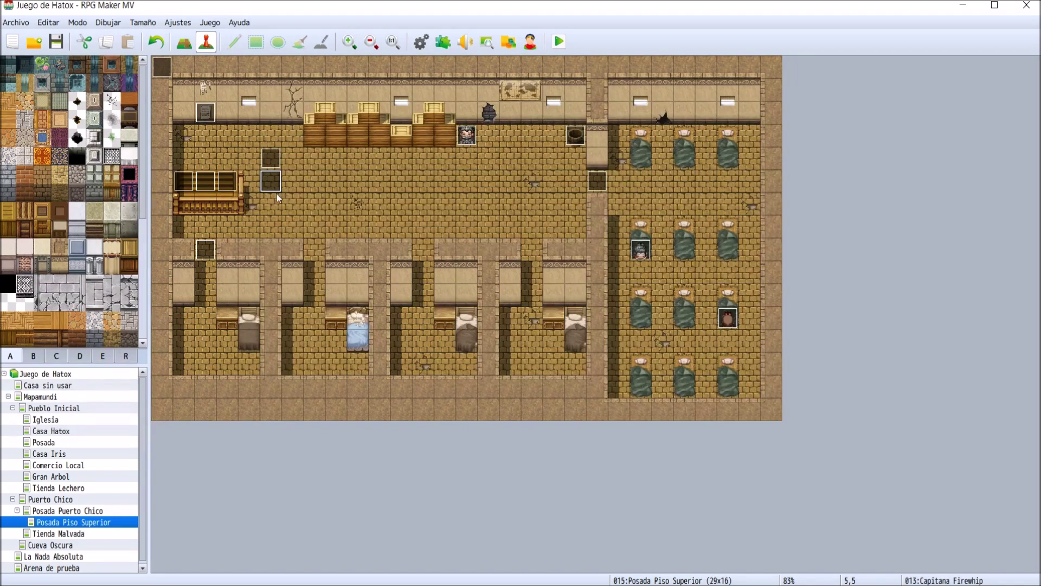
- Create an event at tile 5,6, directly below Capitana Firewhip, and name it "Oficial Pike"
double_click(277, 193)
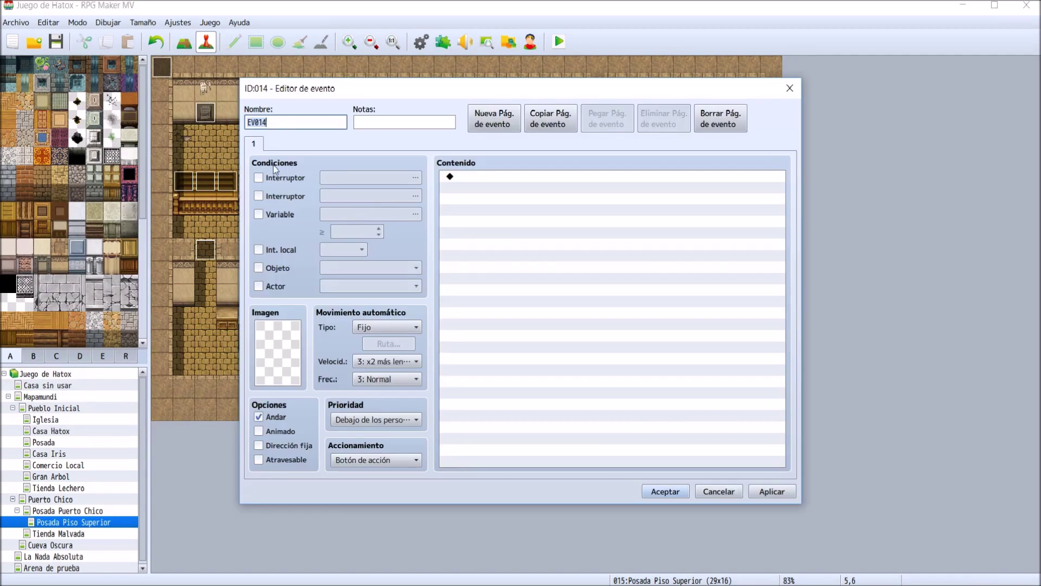
type("Oficial Pike")
key("Return")
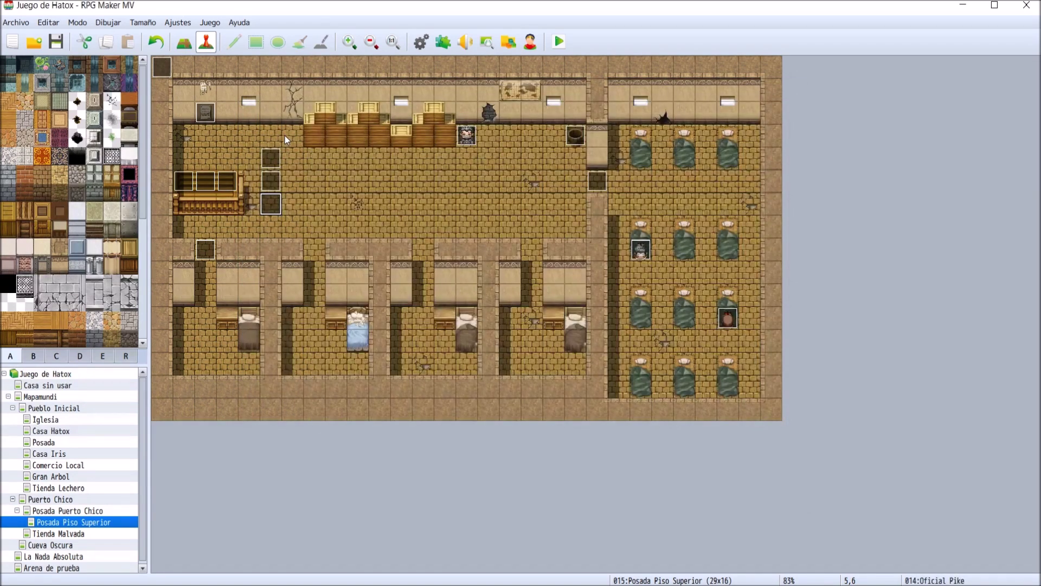
- Start a movement route command on the Douglas event's third page with Oficial Flames as its target
double_click(465, 135)
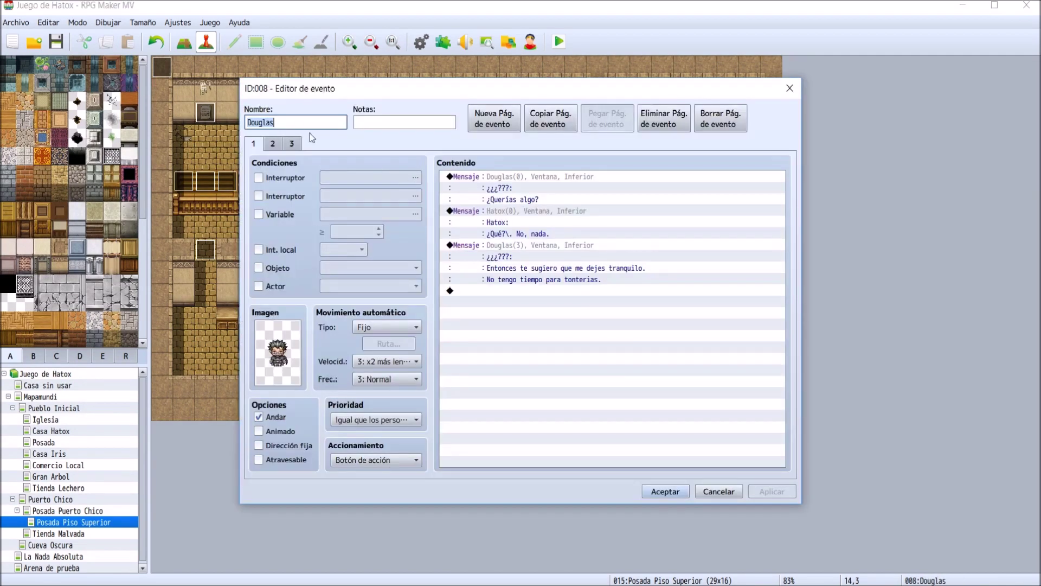
left_click(291, 145)
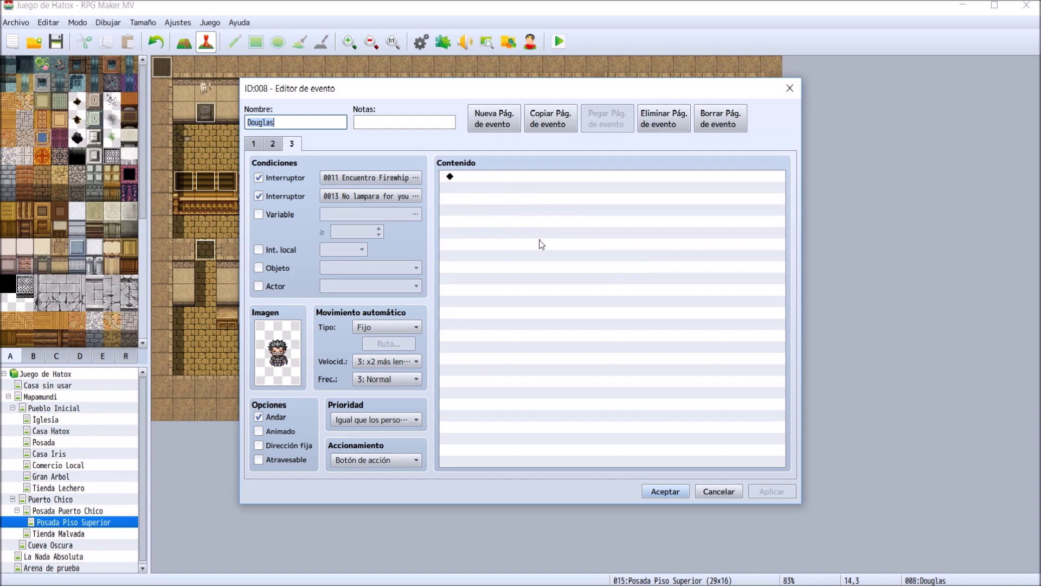
double_click(502, 177)
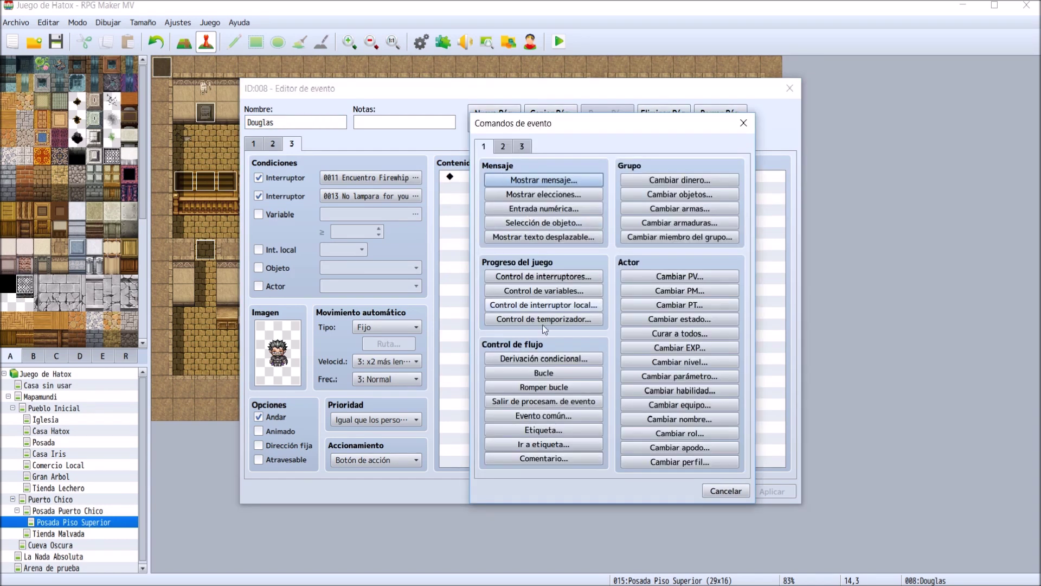
left_click(503, 147)
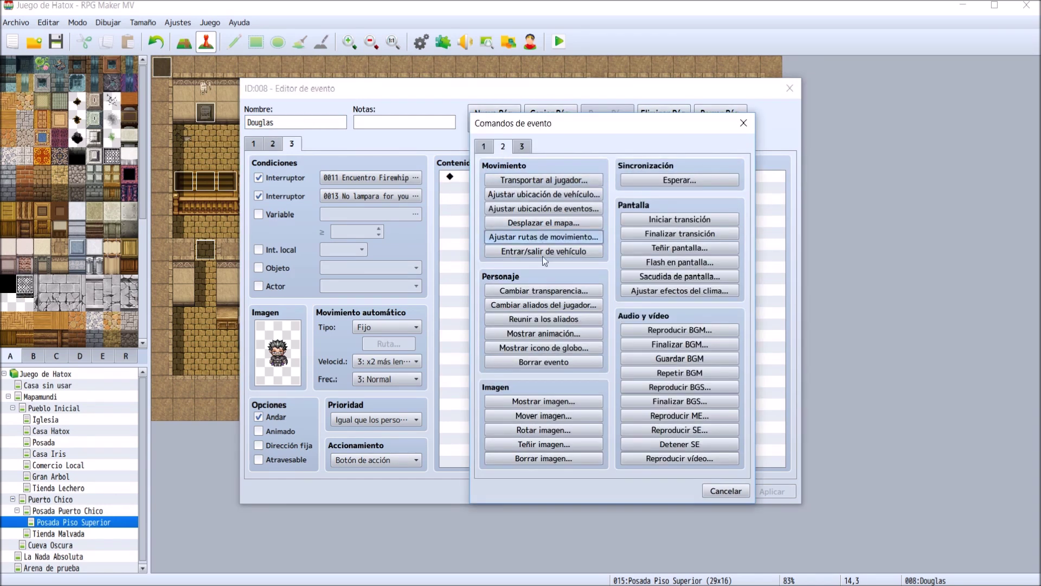
left_click(539, 239)
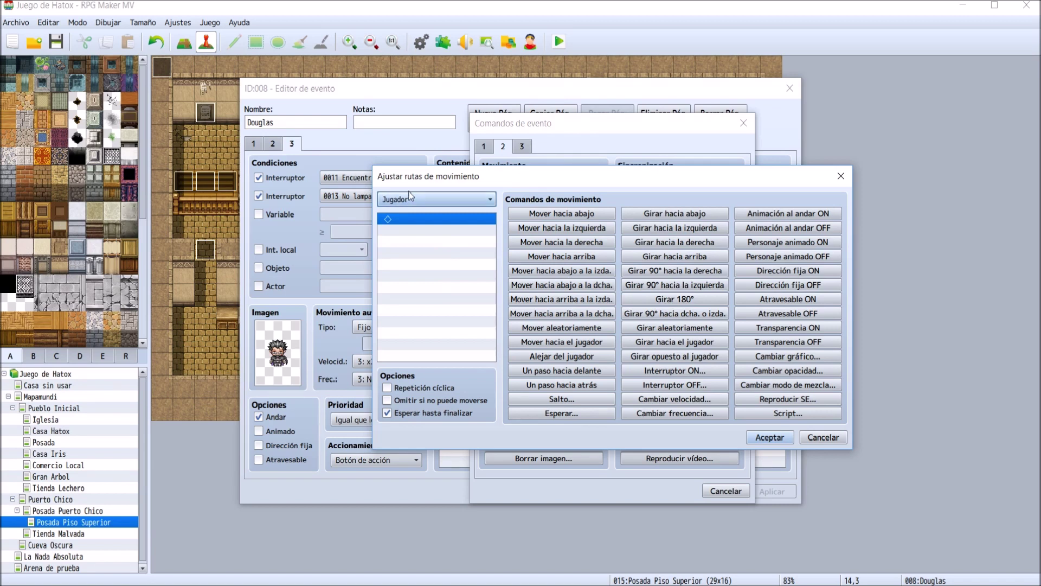
left_click(438, 206)
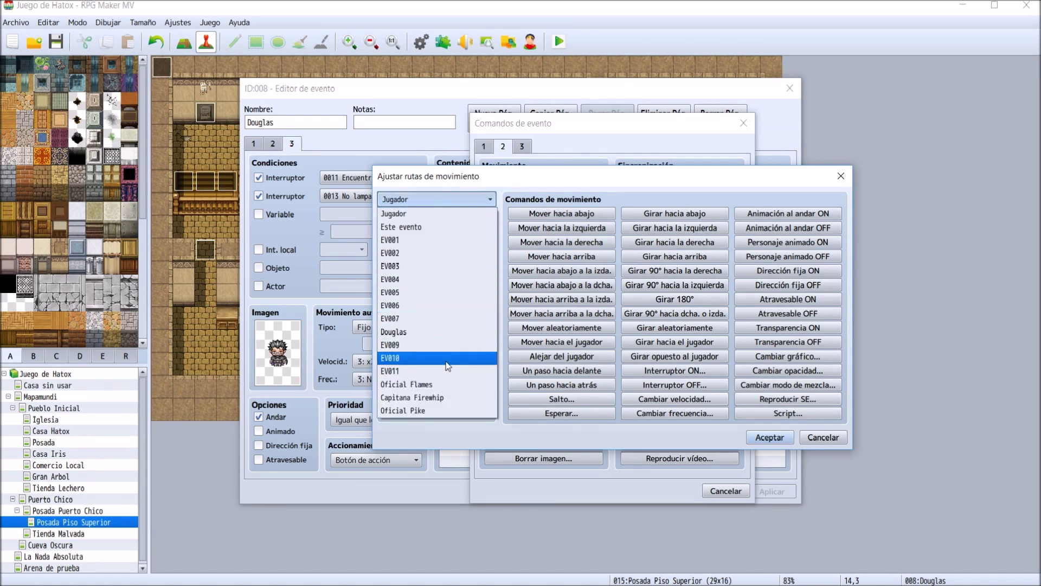
left_click(449, 384)
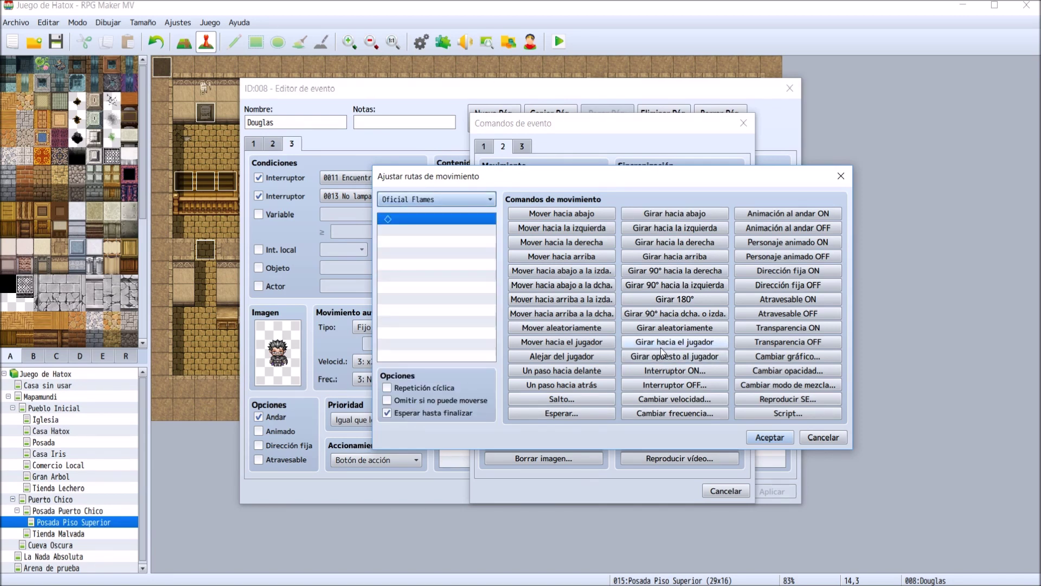
- Add a graphic change to Oficial Flames' route, using the orange-haired character in the upper row of the Actor1 sheet
left_click(789, 358)
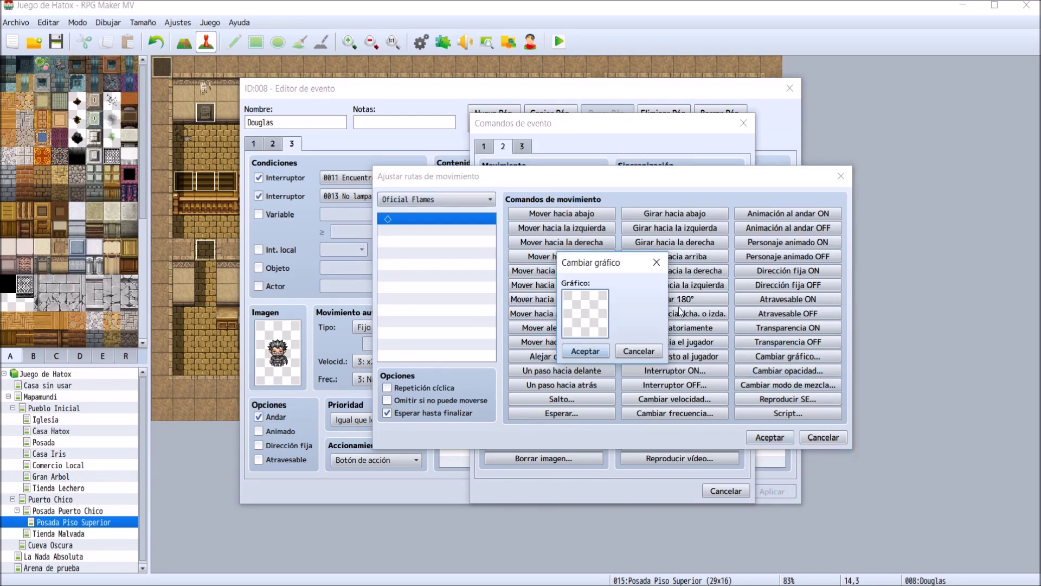
double_click(577, 325)
left_click(475, 256)
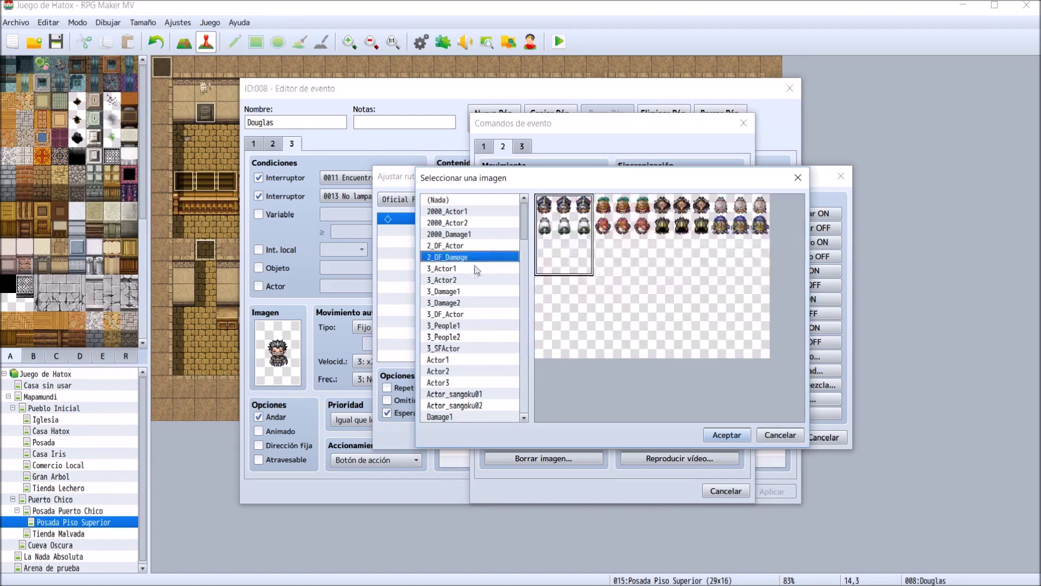
left_click(476, 269)
left_click(471, 249)
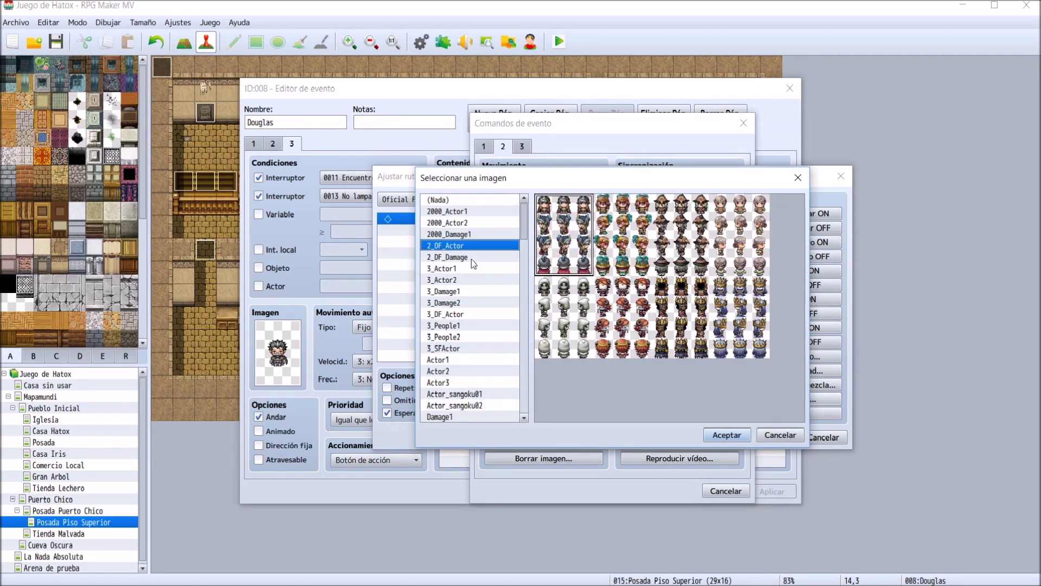
left_click(474, 211)
scroll(487, 320, "down", 8)
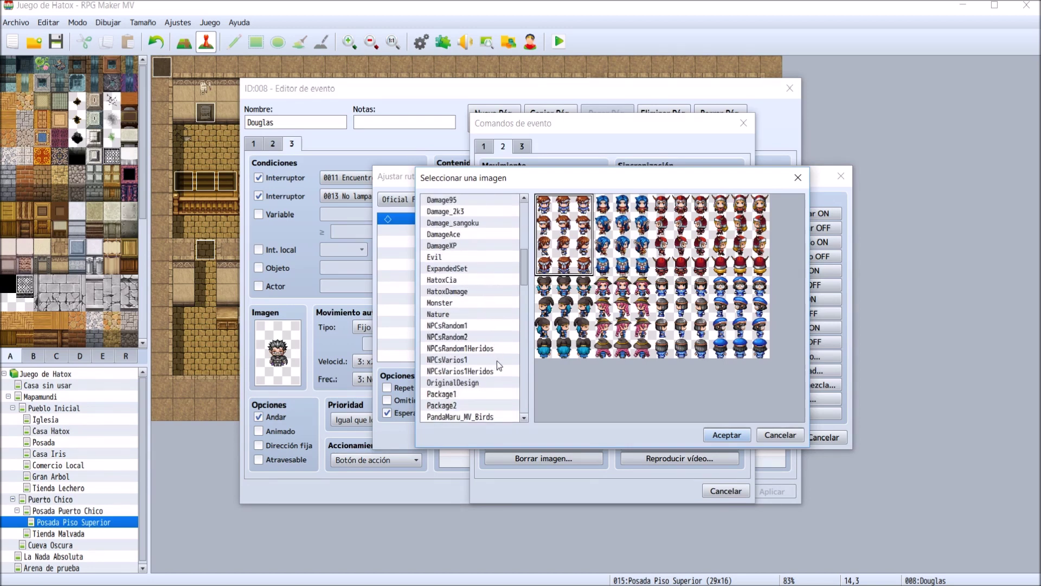
scroll(496, 360, "up", 2)
scroll(486, 354, "down", 2)
scroll(487, 354, "down", 2)
scroll(487, 353, "up", 7)
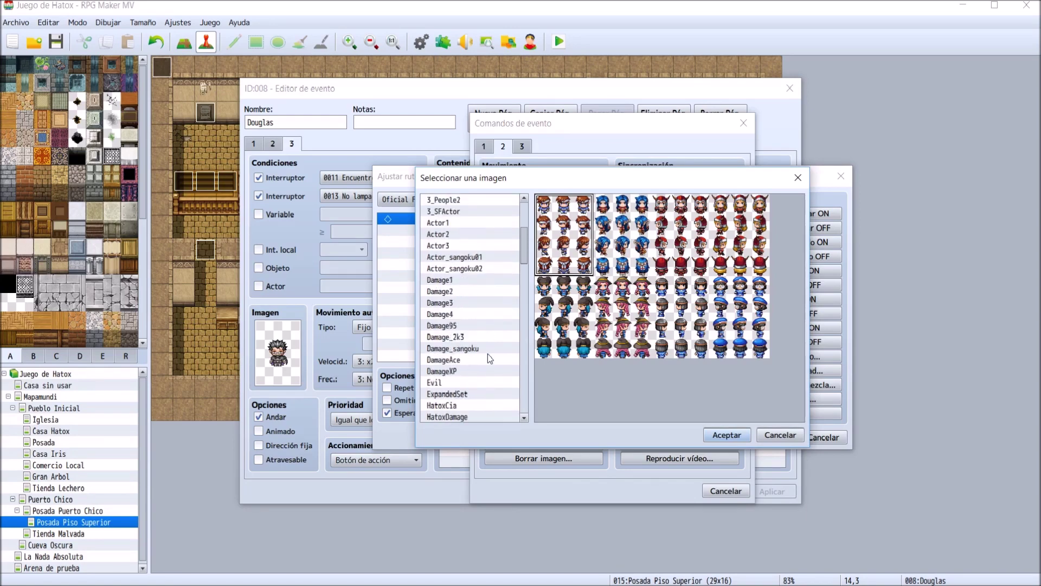
left_click(454, 268)
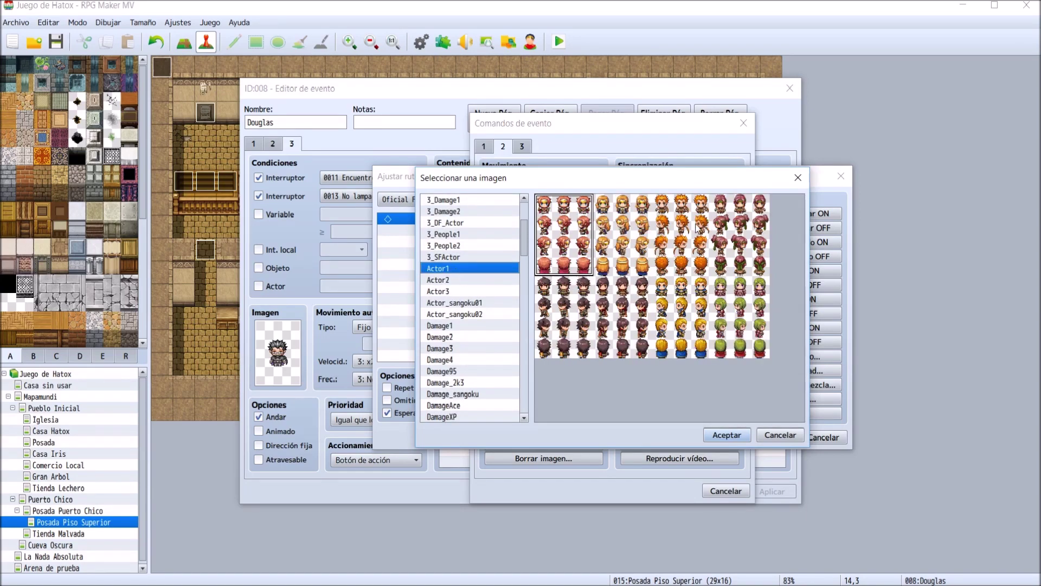
double_click(687, 244)
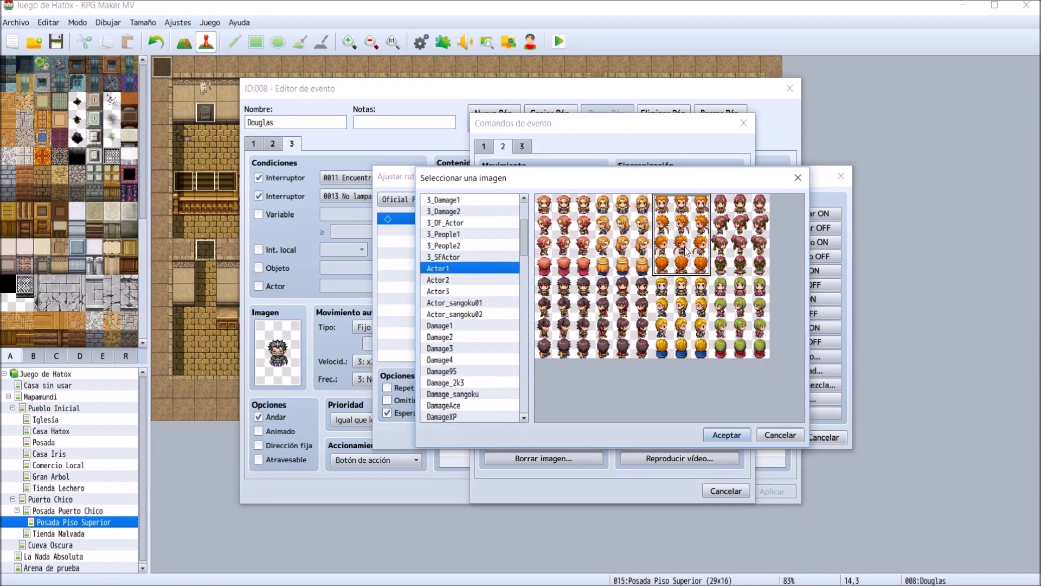
left_click(585, 351)
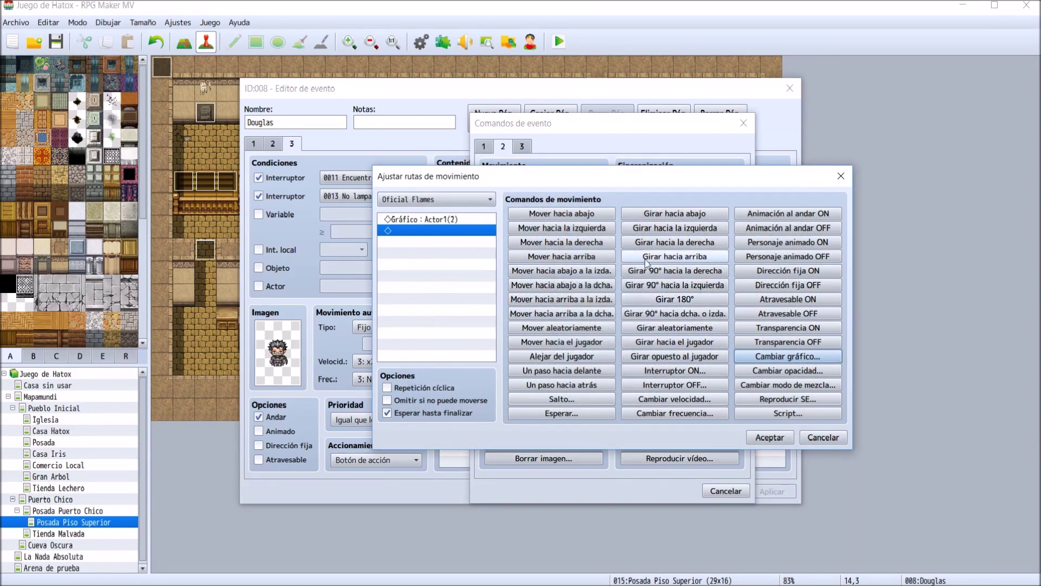
- Insert a turn to the right before the graphic change in Oficial Flames' route and accept the route
left_click(429, 219)
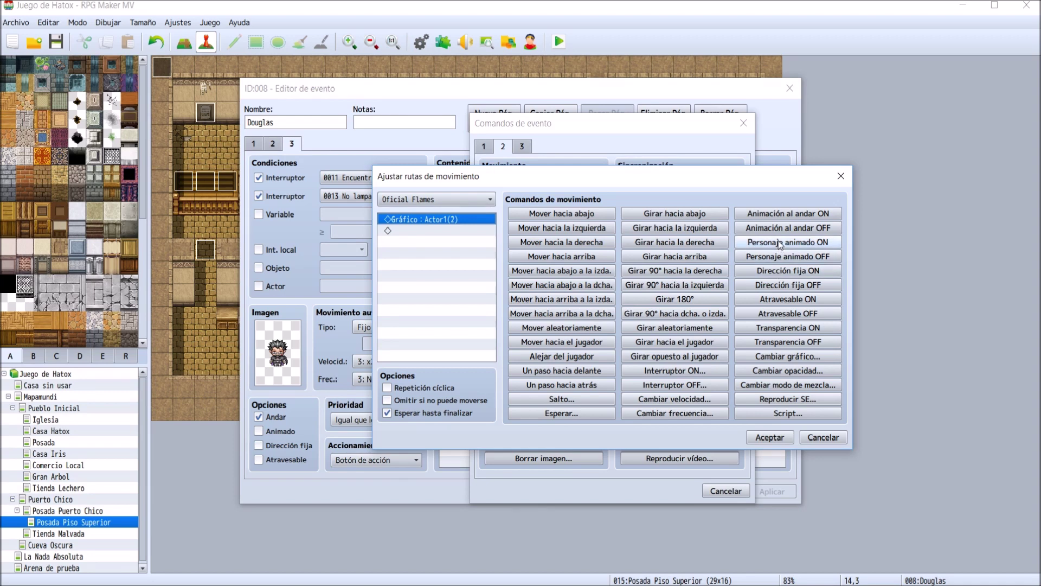
left_click(709, 242)
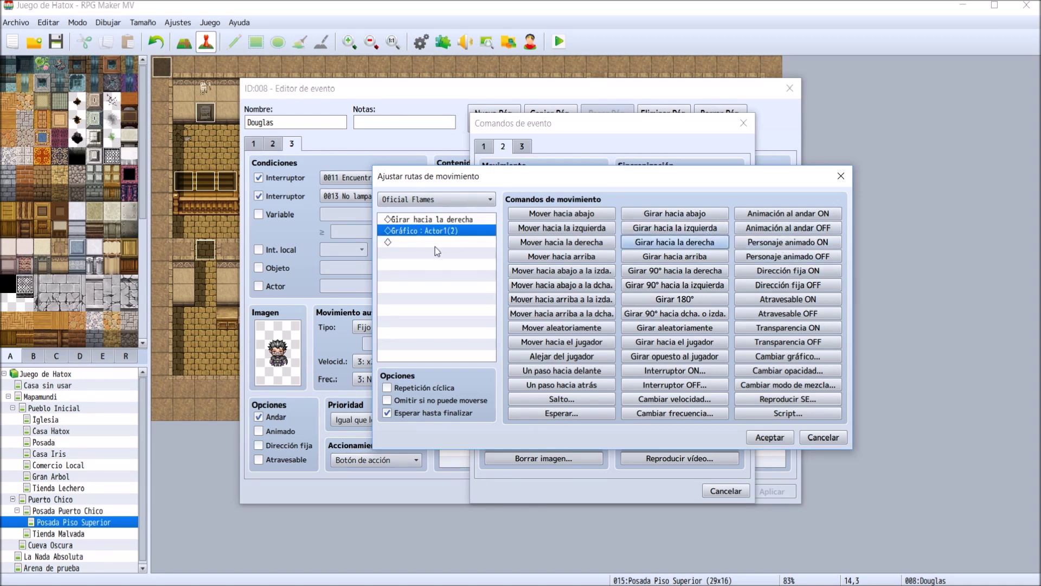
left_click(767, 440)
- Start a second movement route command targeting Capitana Firewhip and add a turn to the right
double_click(542, 212)
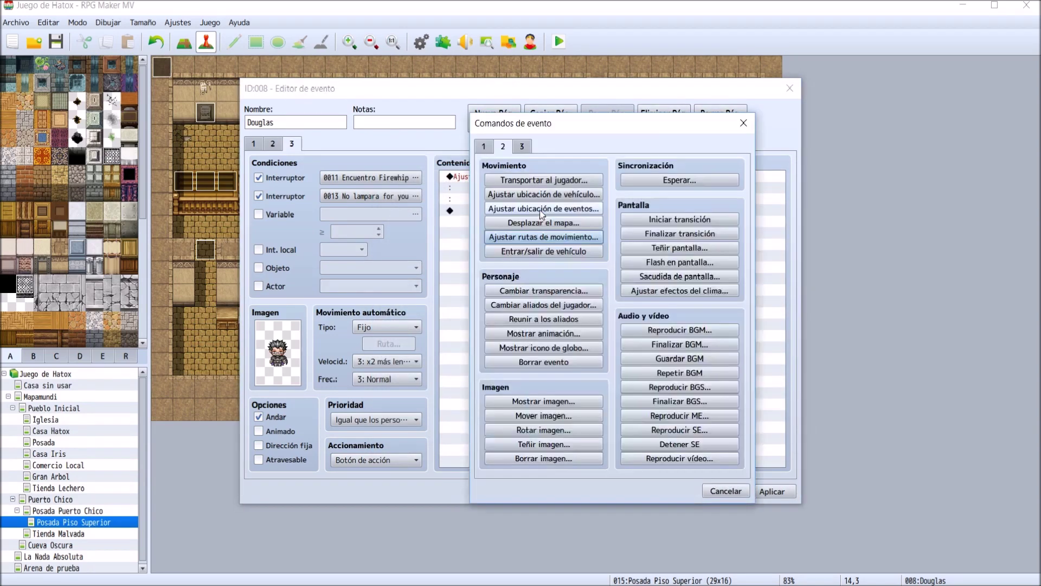
left_click(542, 238)
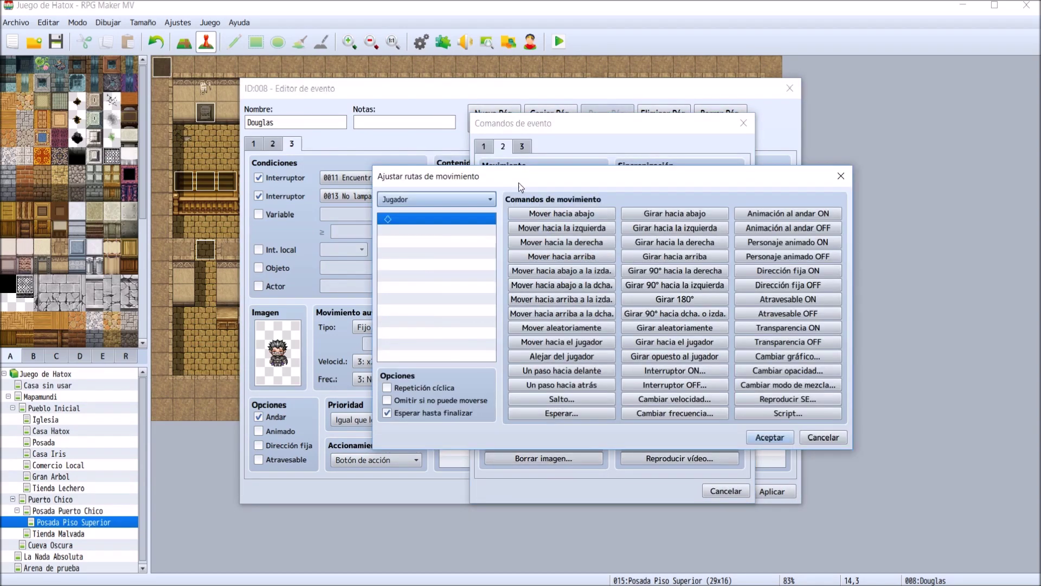
left_click(445, 199)
left_click(456, 401)
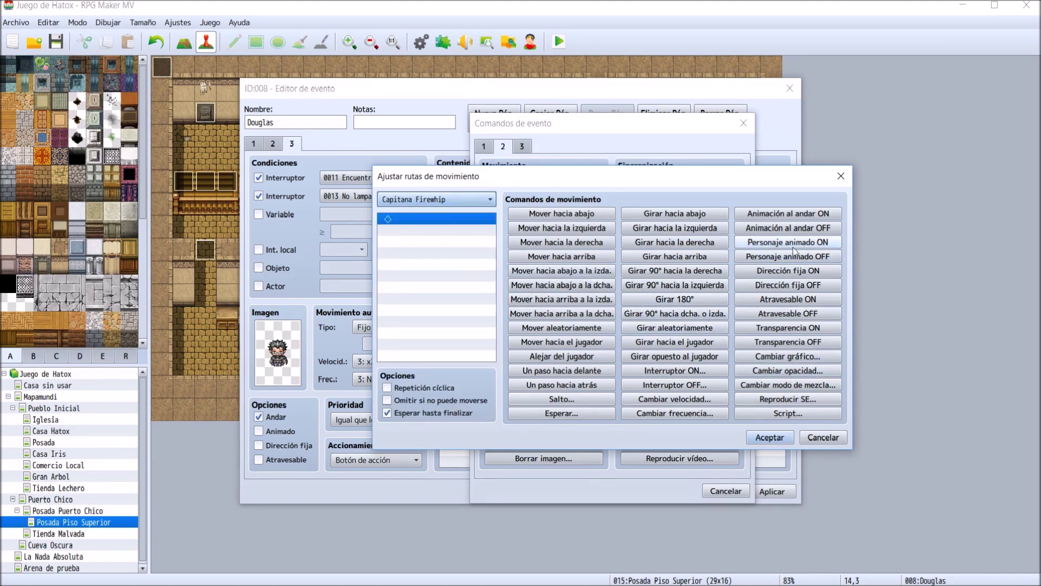
left_click(671, 243)
- Add a graphic change to Capitana Firewhip's route, using the second character in the lower row of the 2000_Actor2 sheet, and accept the route
left_click(812, 360)
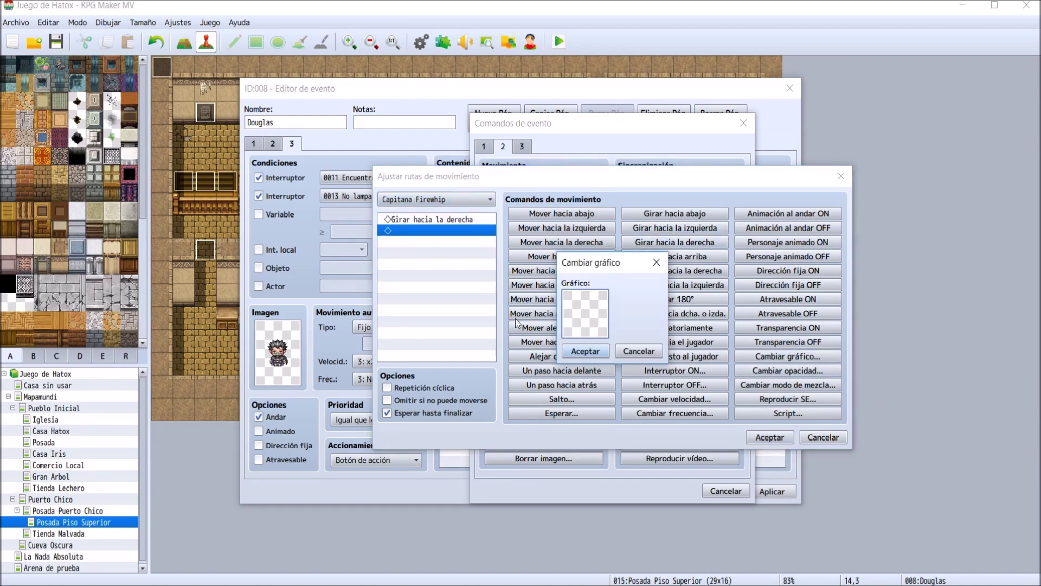
double_click(576, 309)
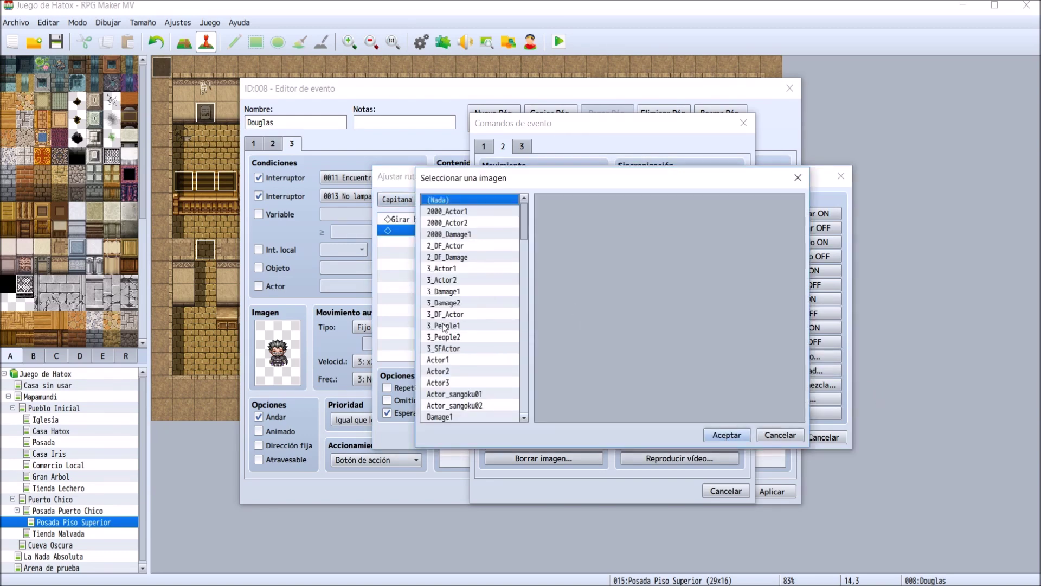
scroll(445, 326, "down", 9)
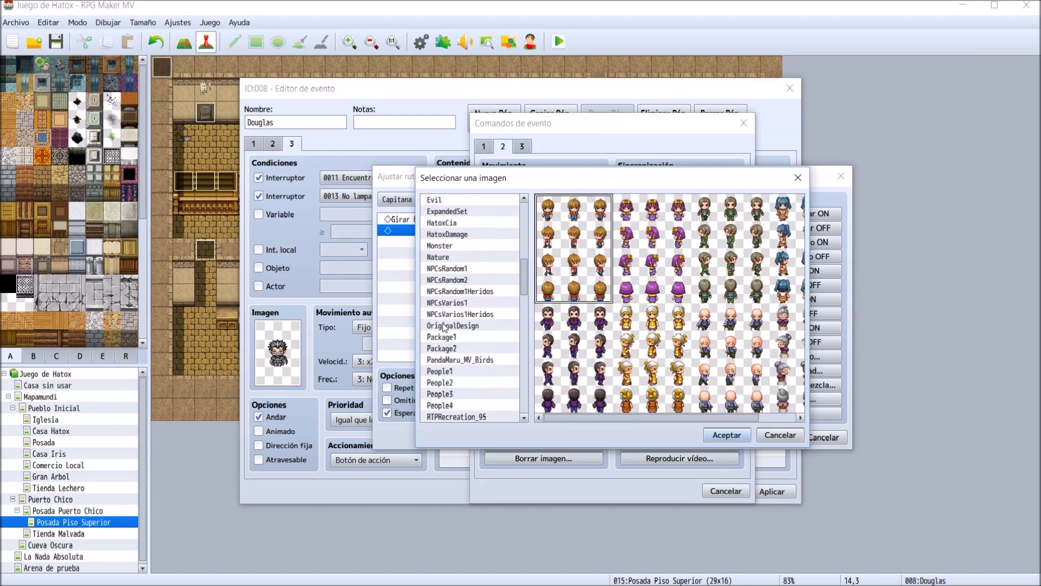
scroll(444, 326, "down", 1)
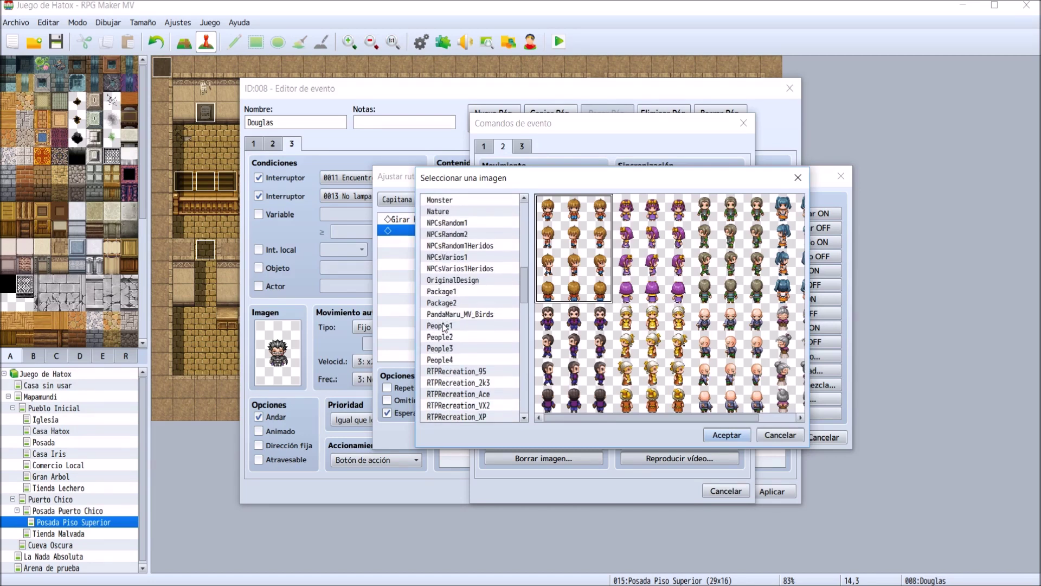
scroll(442, 325, "up", 15)
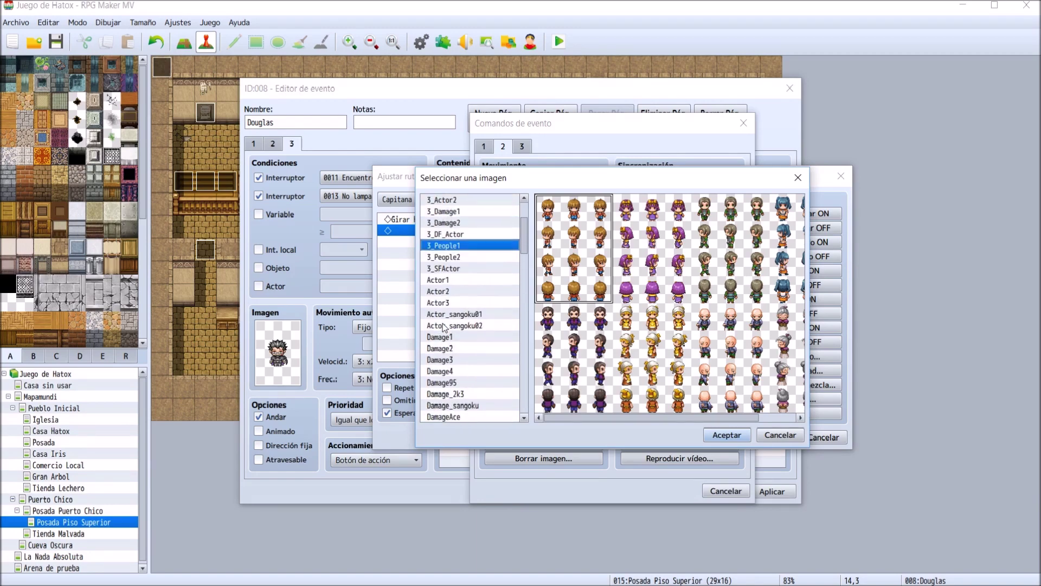
left_click(476, 279)
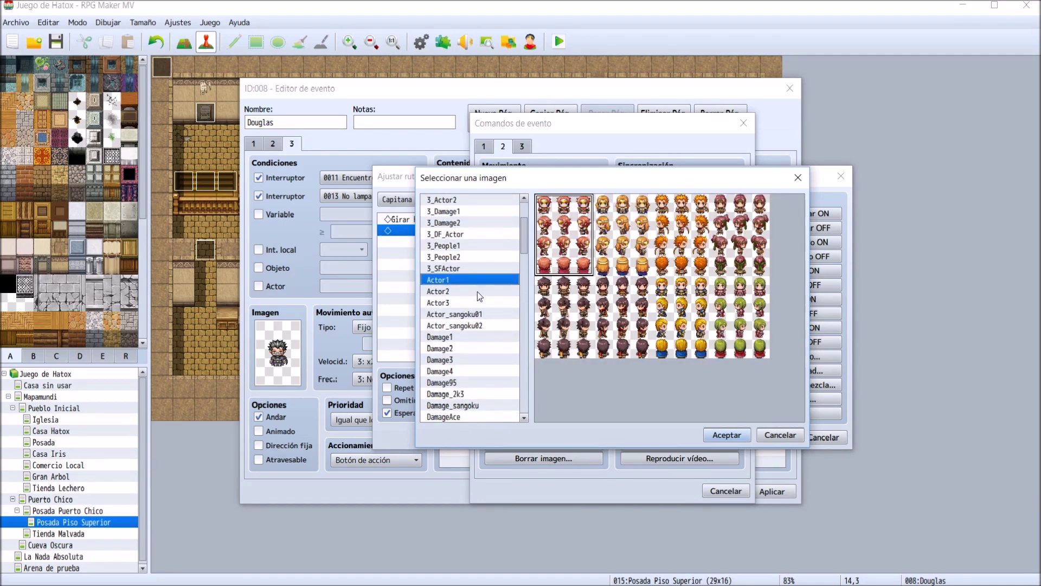
left_click(477, 291)
key("Down")
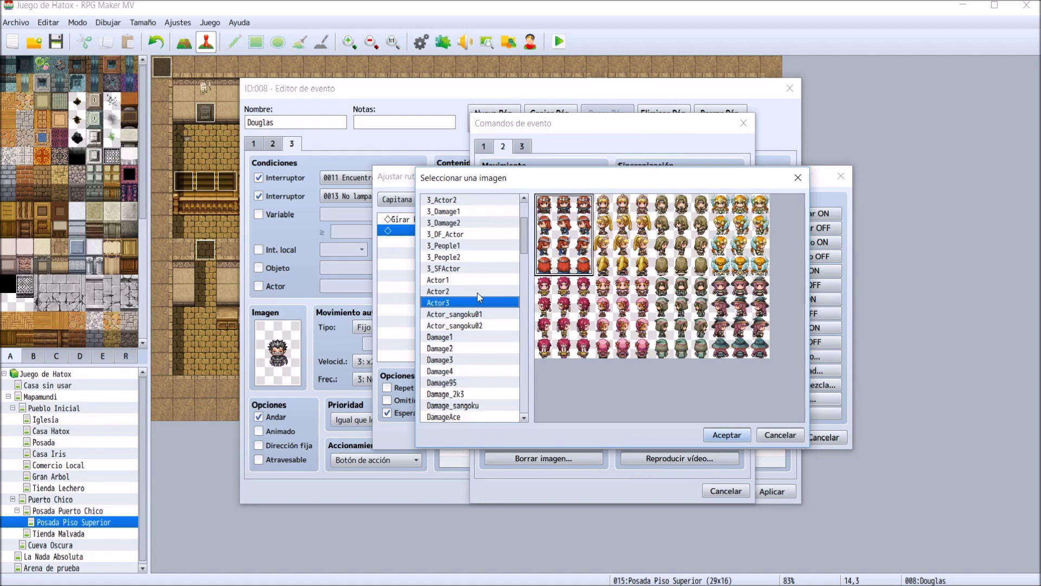
key("Up")
key("Up")
key("Up")
key("Up")
key("Up")
key("Up")
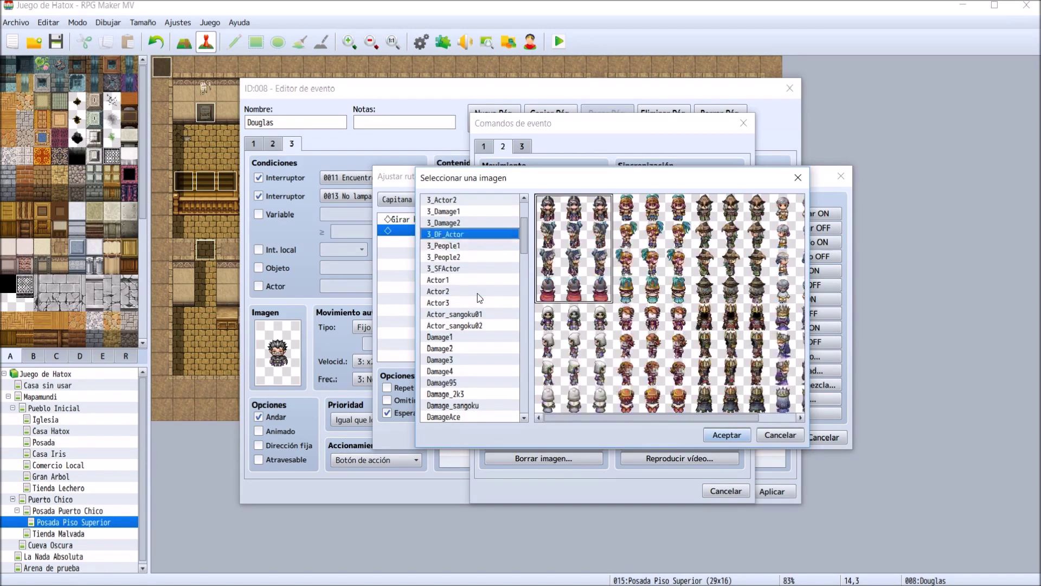
key("Up")
key("Up")
key("Up")
key("Up")
key("Up")
key("Up")
key("Up")
key("Up")
key("Up")
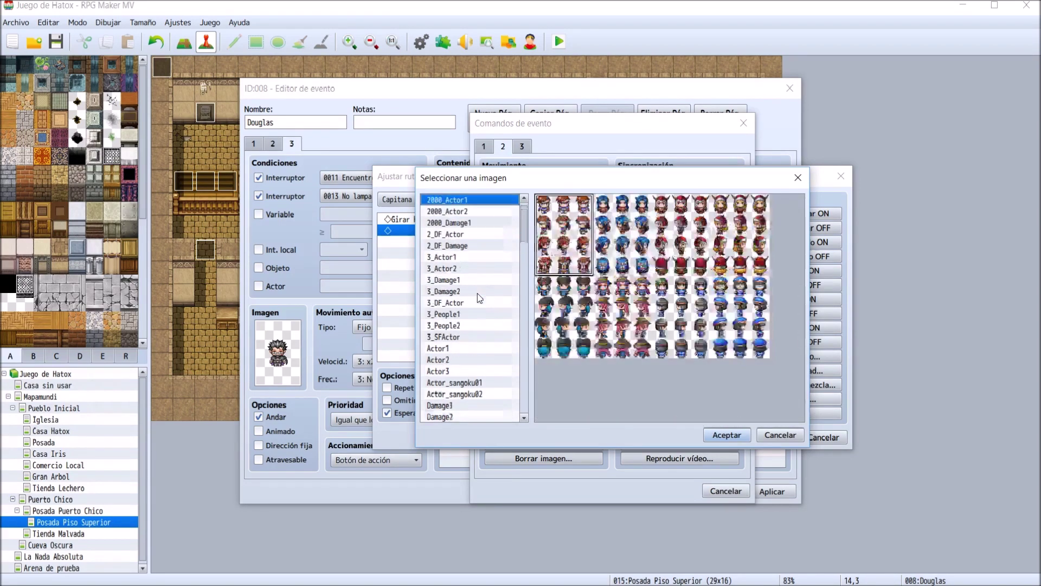
key("Down")
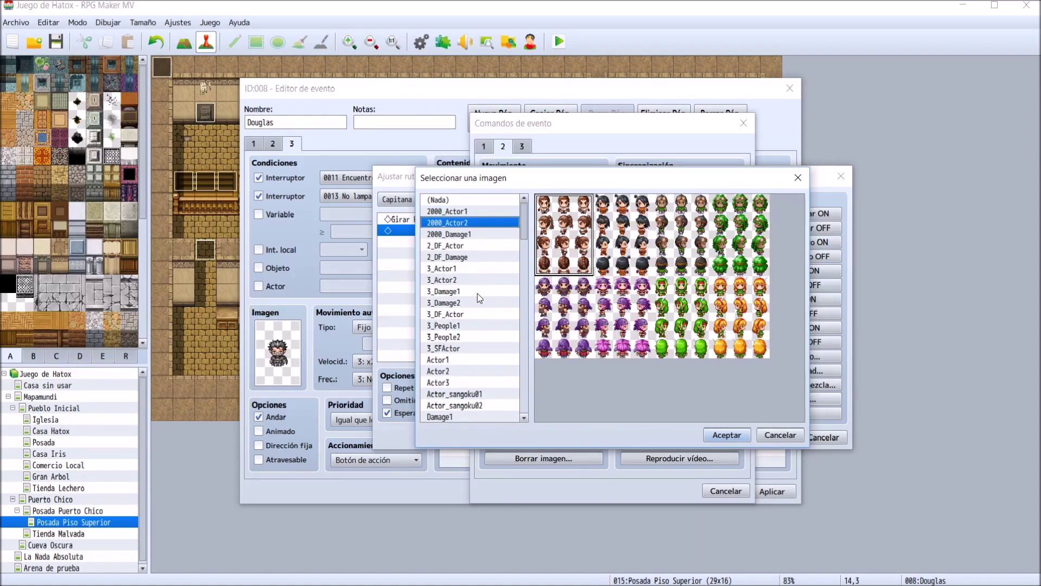
left_click(628, 330)
left_click(727, 435)
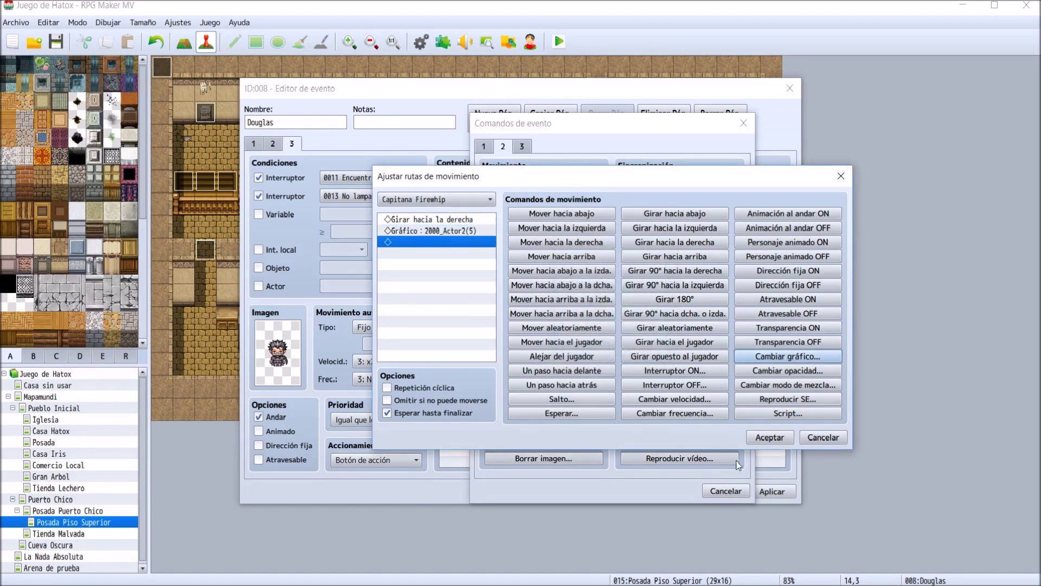
left_click(770, 437)
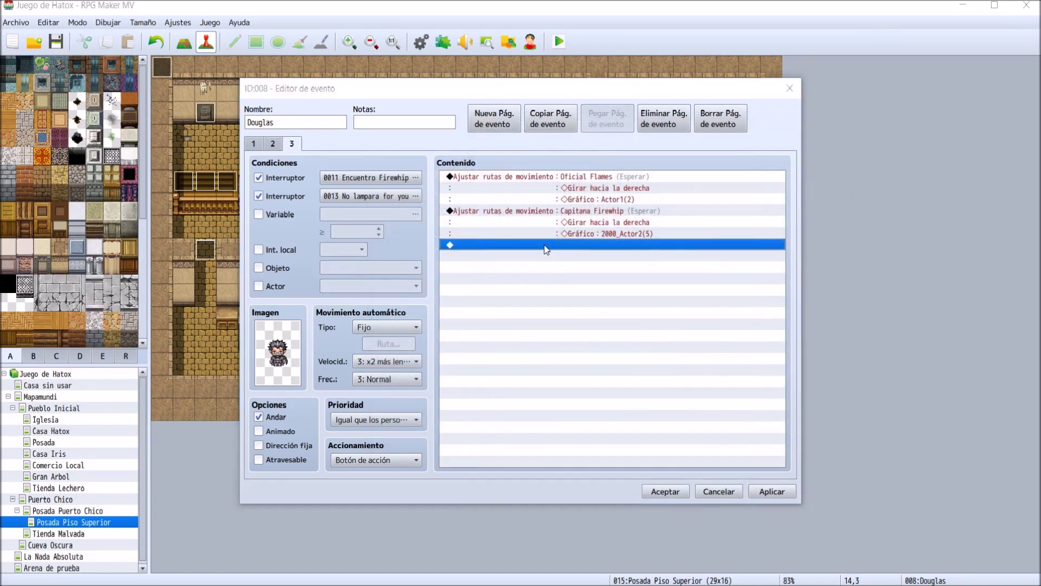
- Start a third movement route command on Douglas's third page with Oficial Pike as its target
double_click(544, 245)
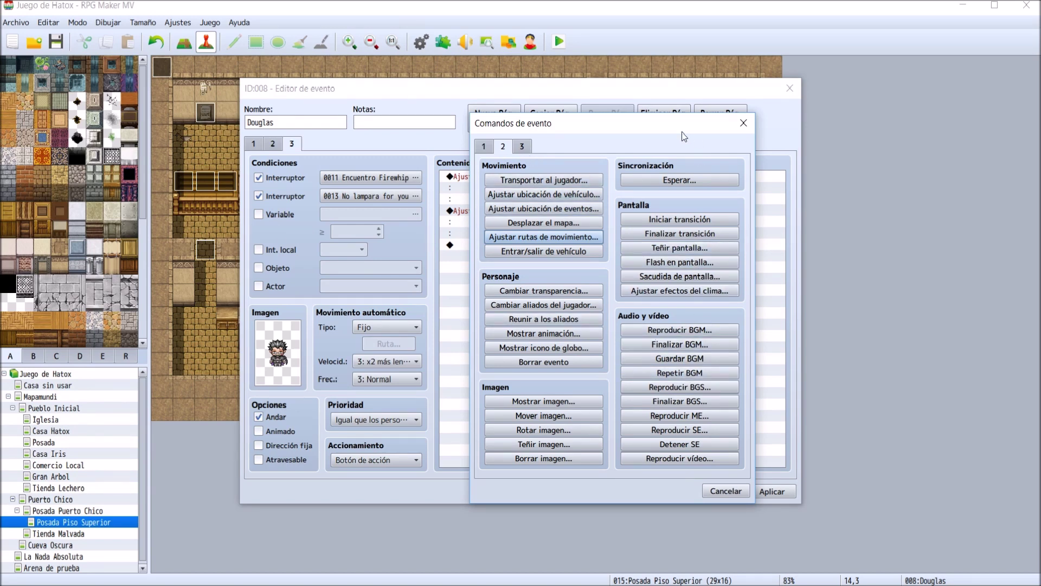
left_click(522, 146)
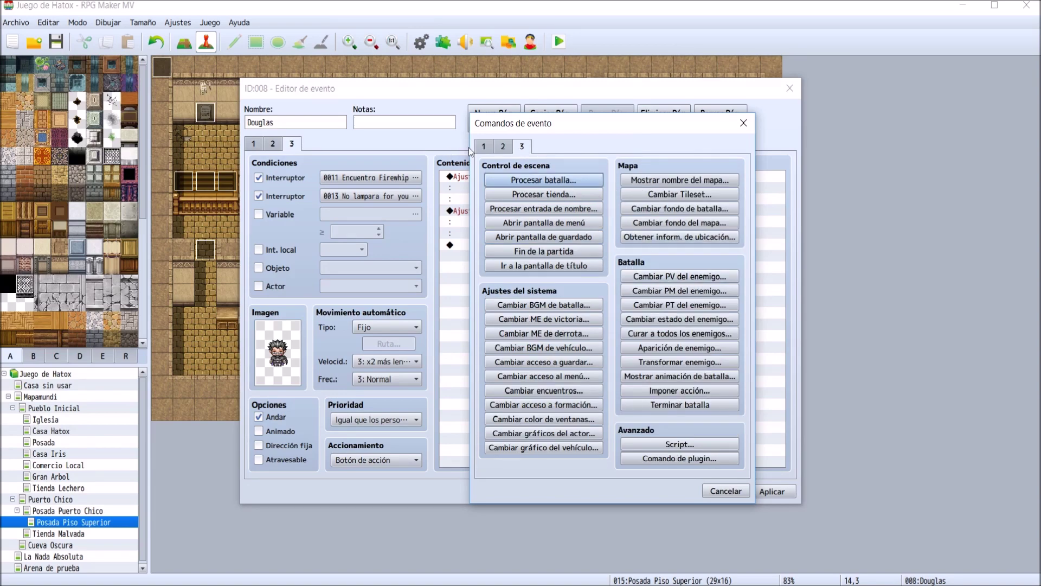
left_click(483, 146)
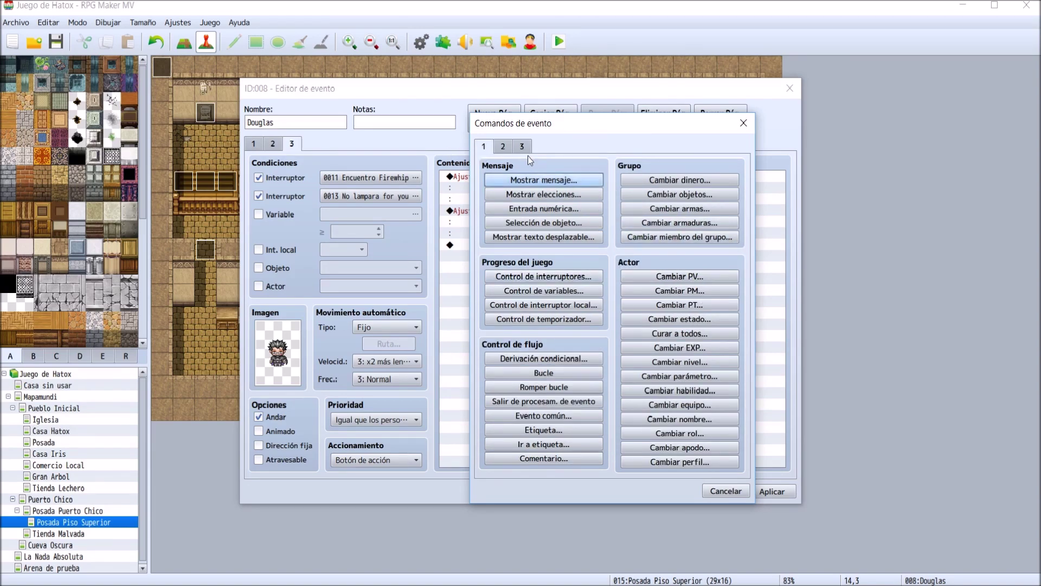
left_click(503, 147)
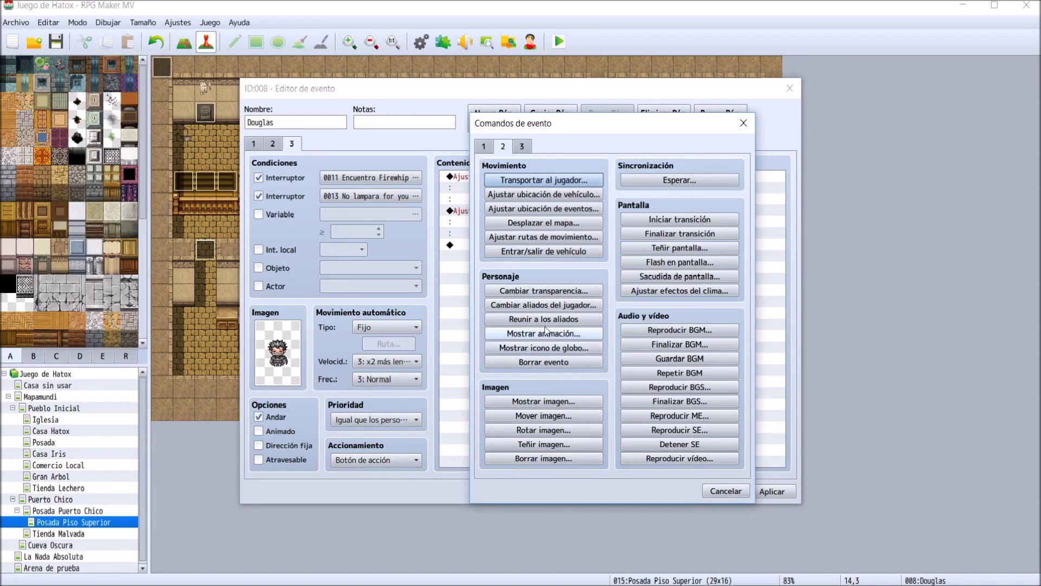
left_click(544, 237)
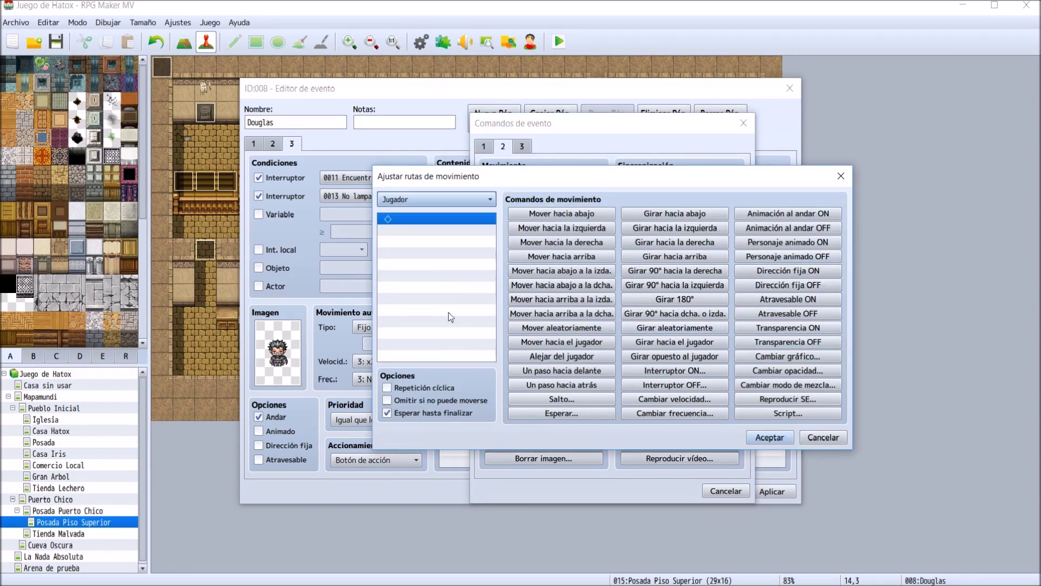
left_click(462, 199)
left_click(464, 415)
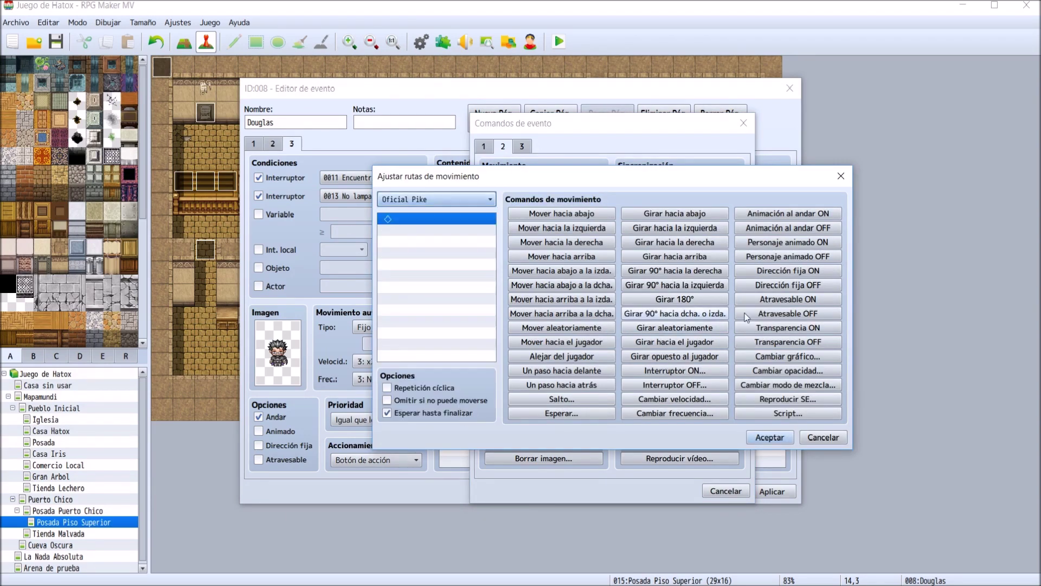
- Add a graphic change to Oficial Pike's route, using the pink-haired first character in the lower row of the Actor3 sheet
left_click(786, 357)
double_click(583, 321)
left_click(489, 383)
scroll(487, 383, "down", 4)
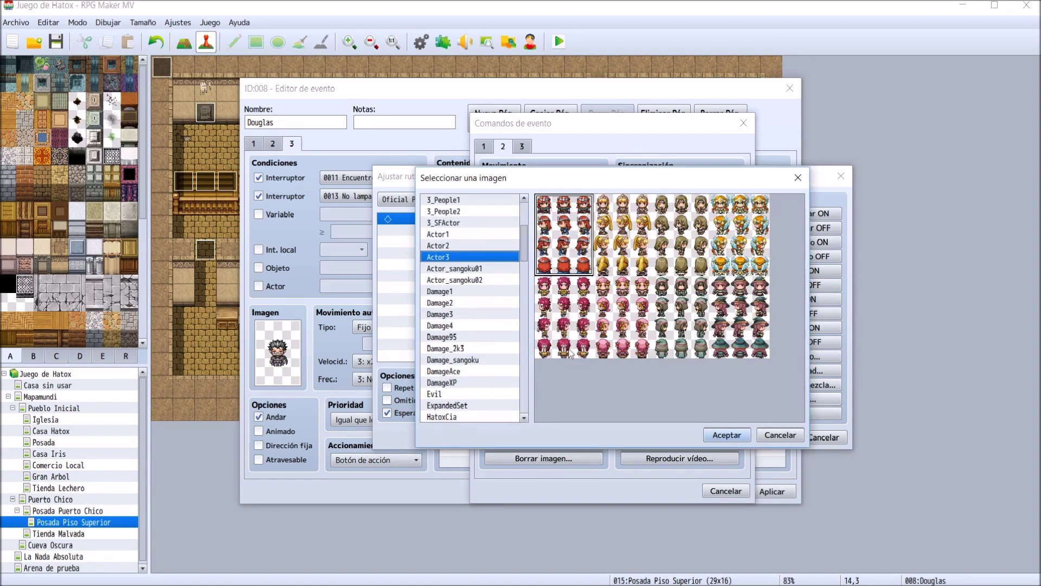
left_click(572, 326)
left_click(726, 436)
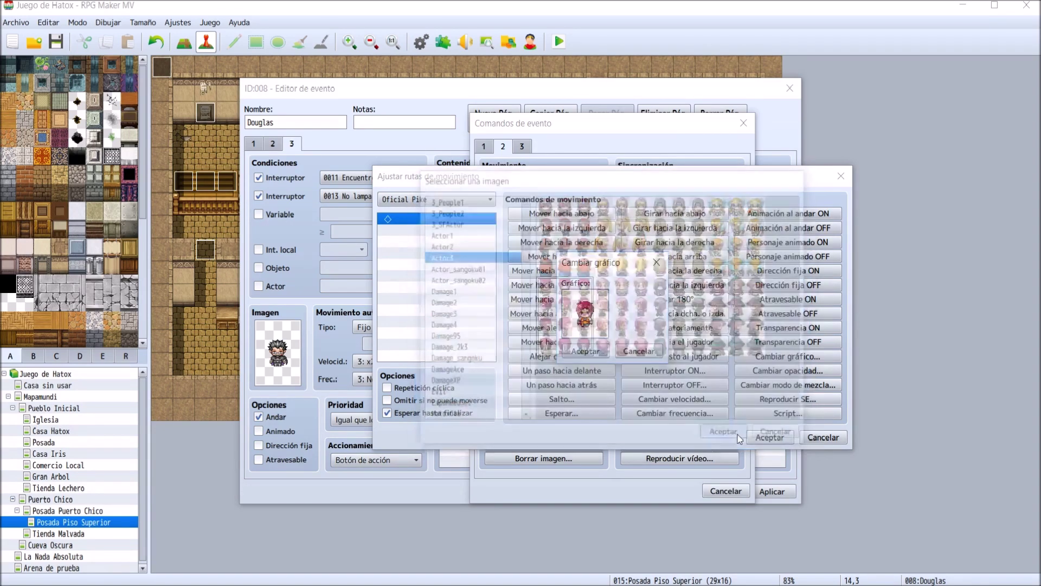
left_click(585, 350)
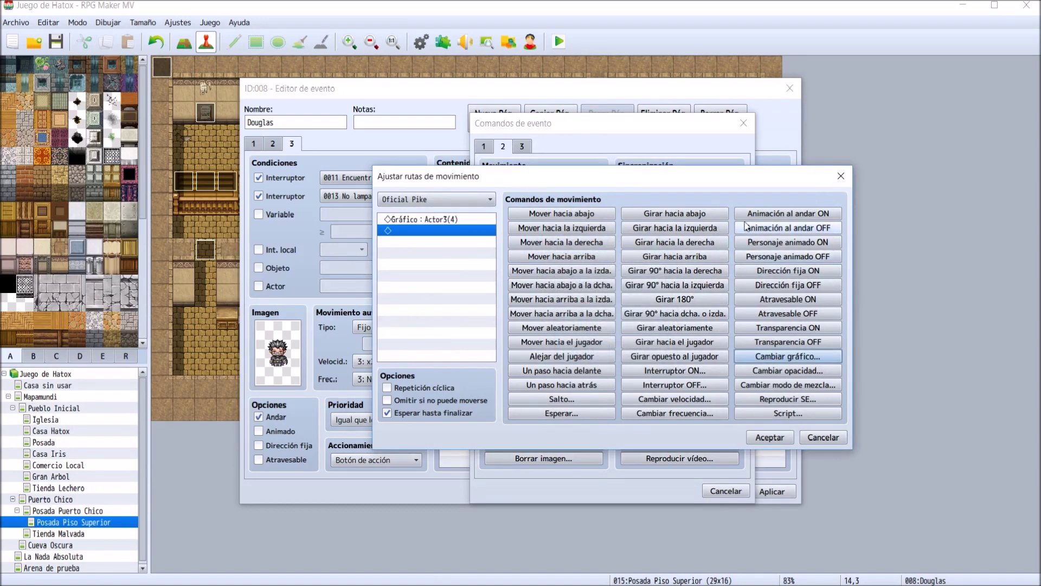
- Add a turn to the right to Oficial Pike's route and accept both the route and the Douglas event
left_click(694, 244)
left_click(770, 437)
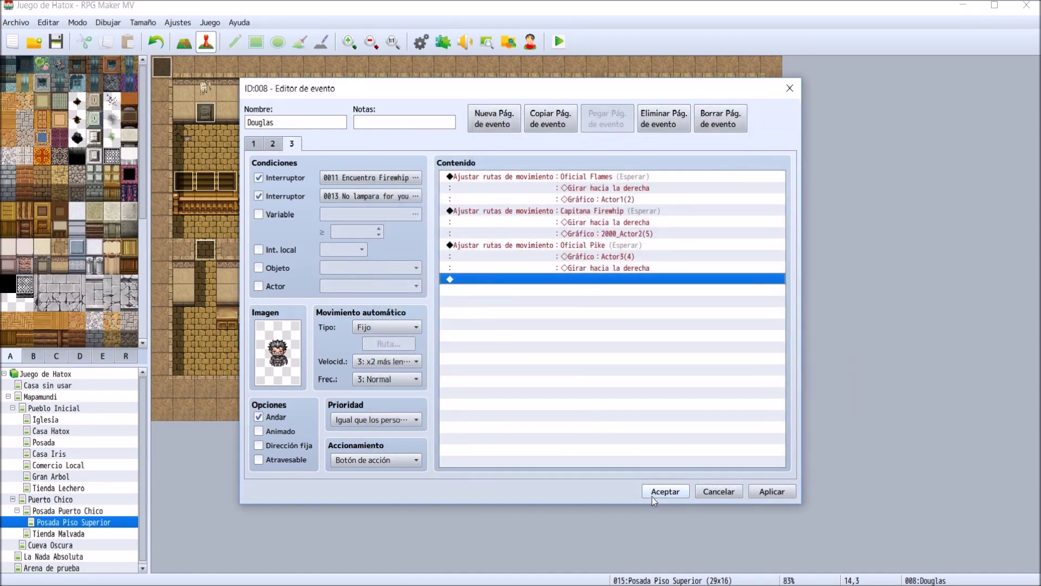
left_click(652, 494)
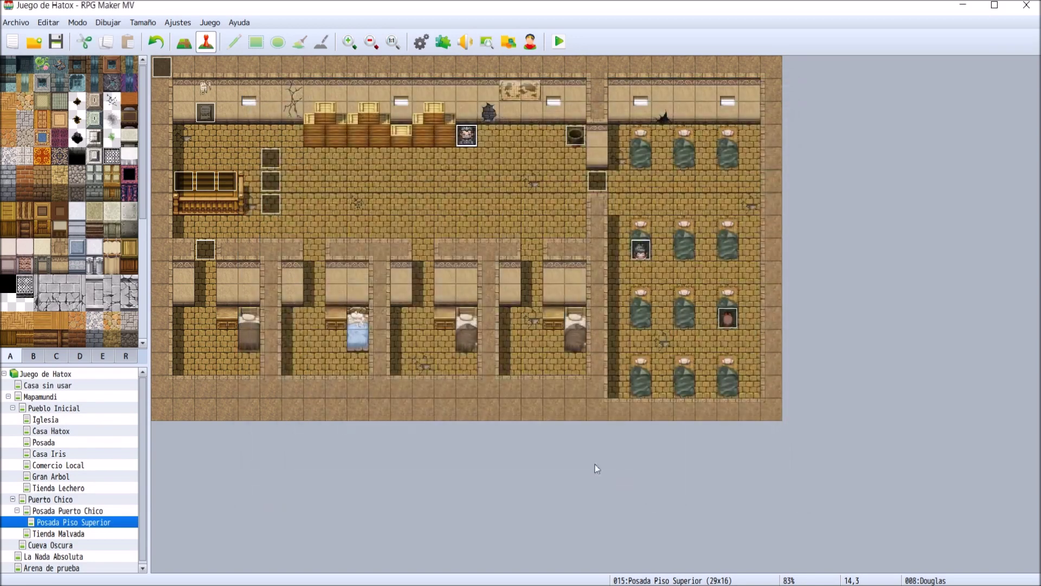
- Playtest the inn's upper floor by walking the party towards the stairs and back to Douglas to interact with him
left_click(271, 183)
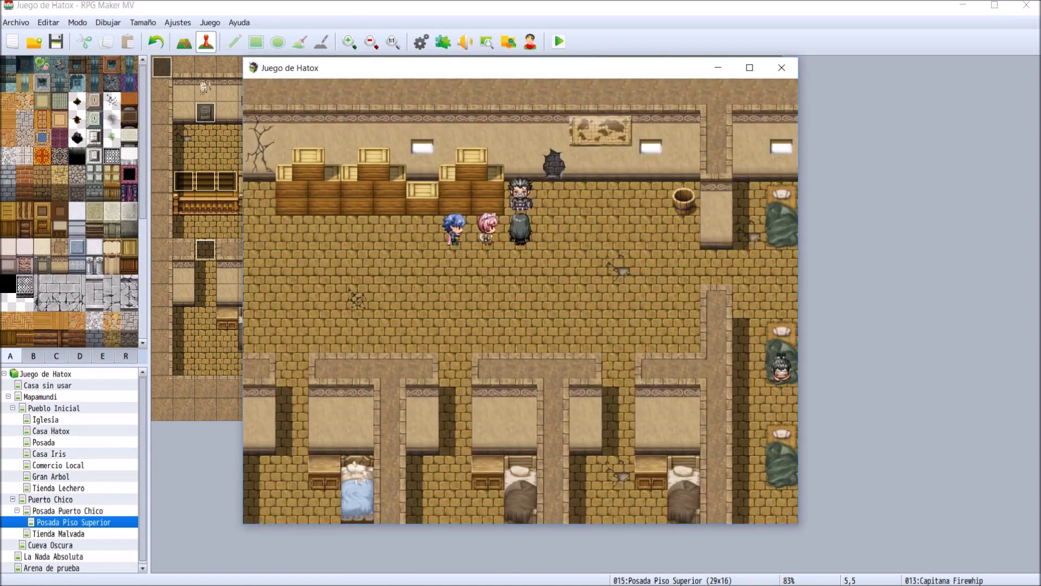
left_click(255, 258)
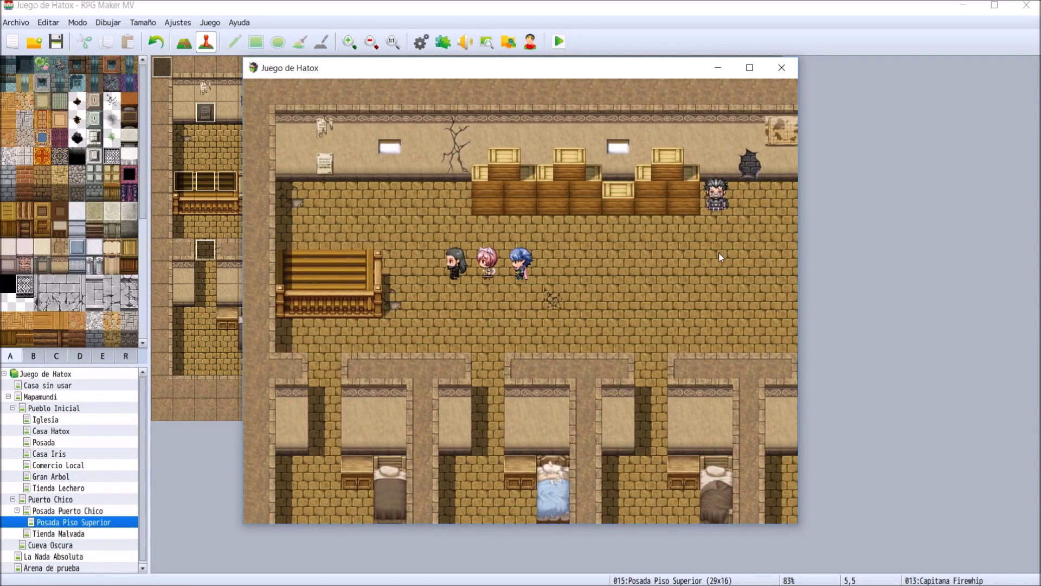
left_click(716, 252)
left_click(523, 210)
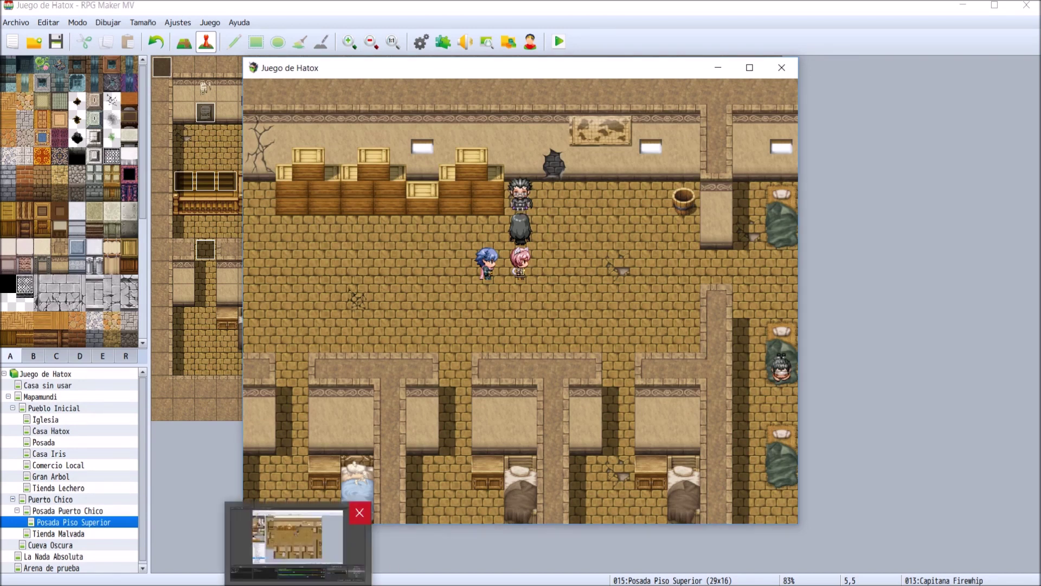
- Return to the map editor and move the Capitana Firewhip event one tile to the right, to 6,5
key("alt+Tab")
key("alt+Tab")
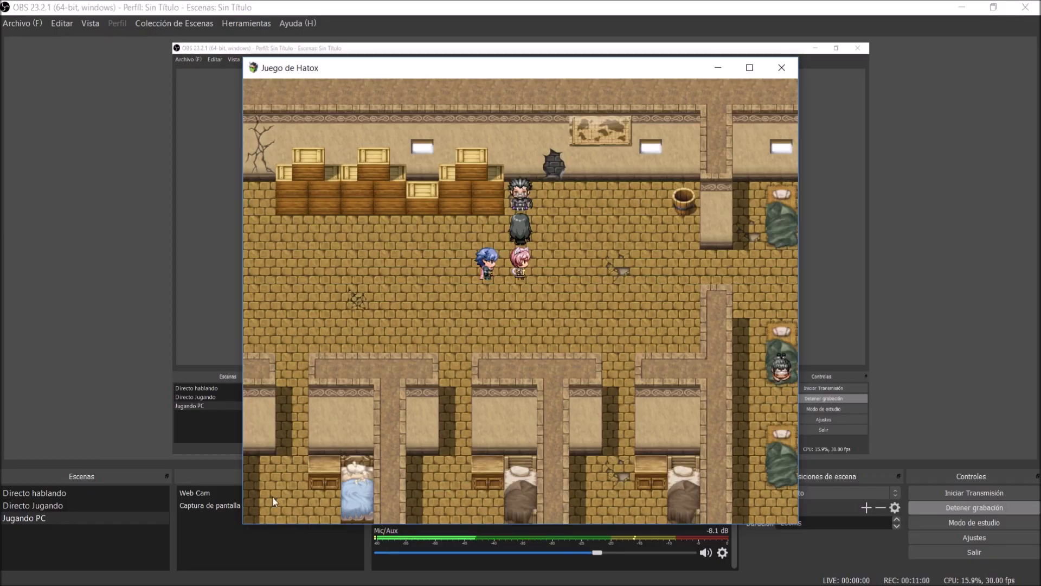
key("alt+Tab")
left_click_drag(273, 185, 291, 187)
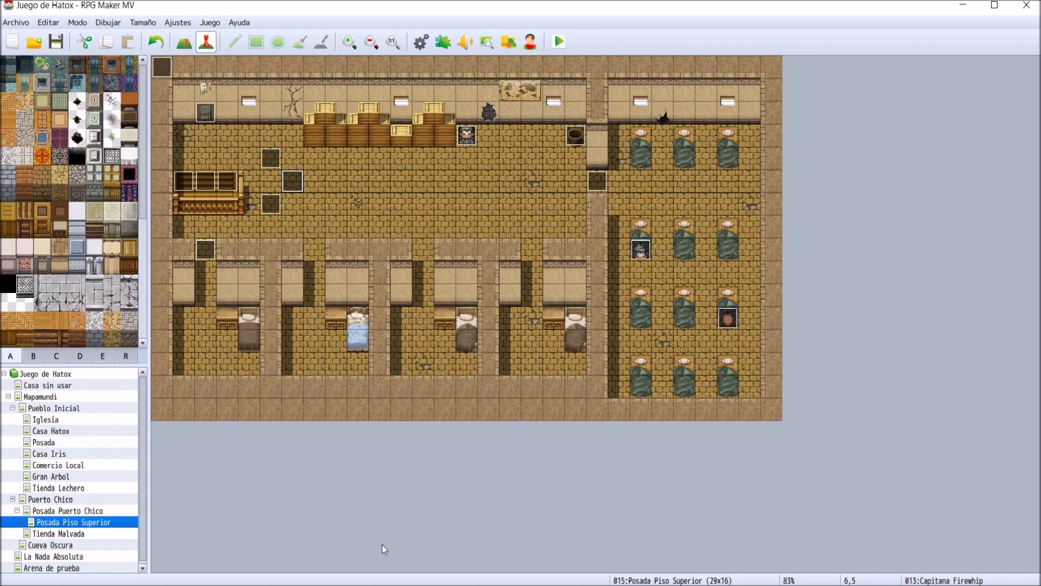
mouse_move(386, 584)
left_click(406, 542)
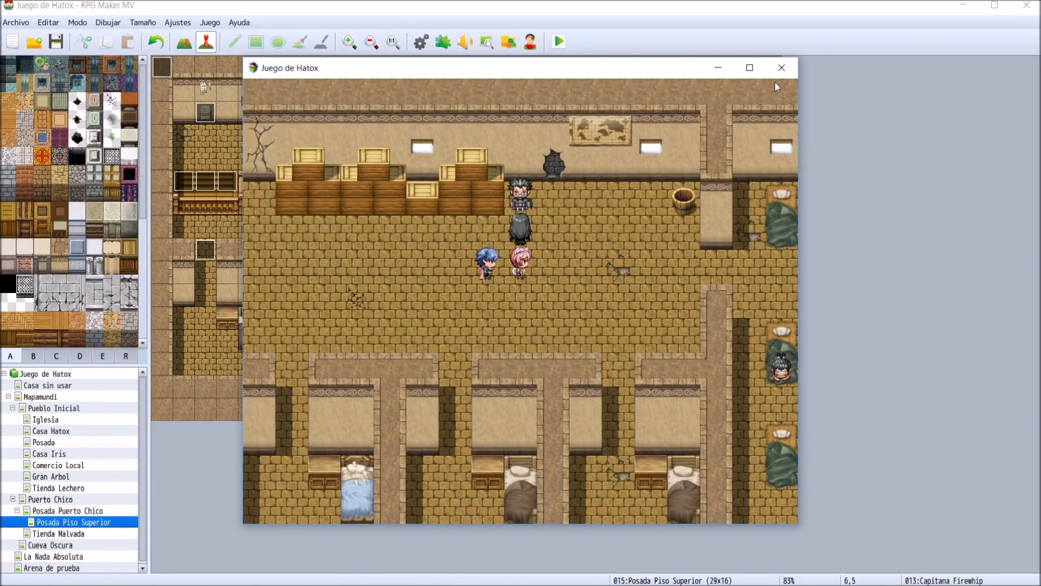
left_click(434, 583)
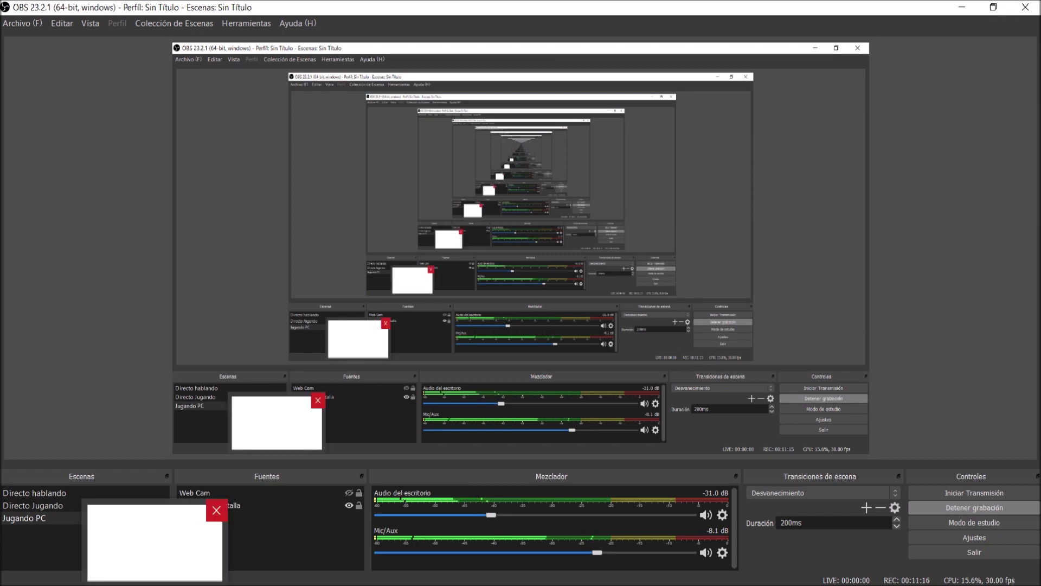
left_click(220, 512)
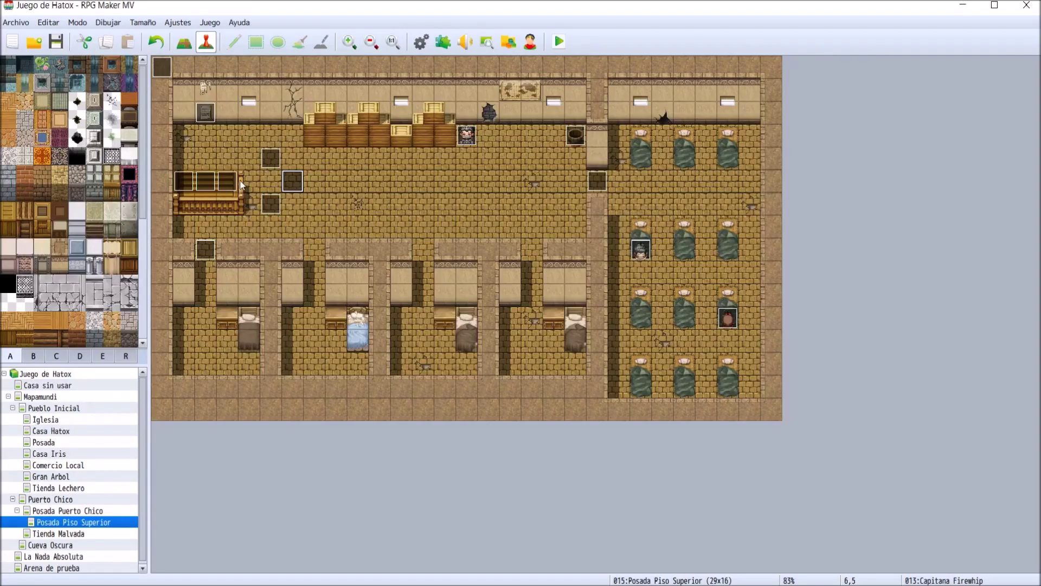
left_click(244, 183)
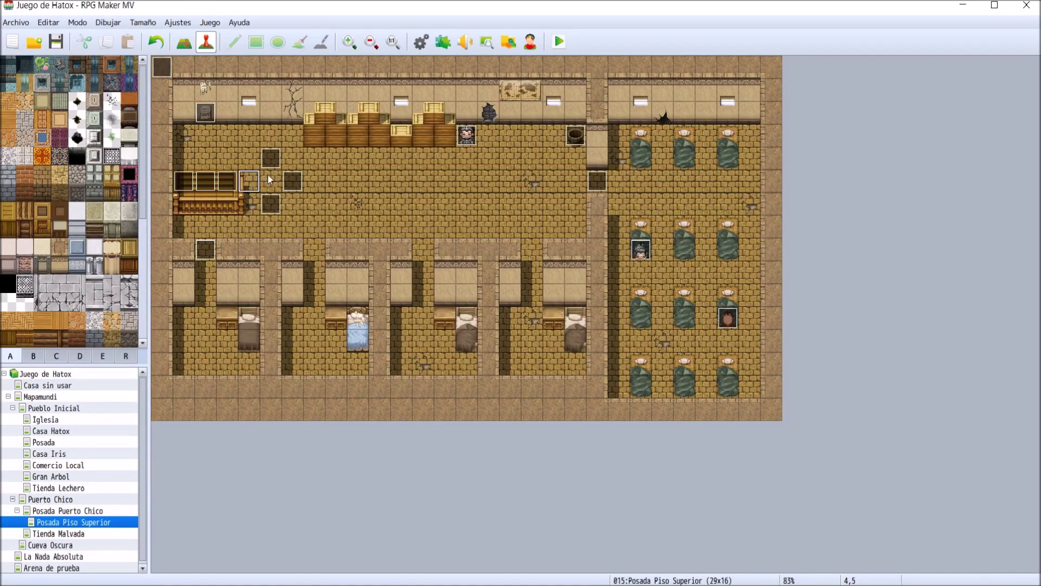
left_click(256, 188)
left_click(253, 159)
left_click(243, 209)
mouse_move(272, 162)
left_mouse_down()
mouse_move(253, 162)
mouse_move(268, 158)
left_mouse_up()
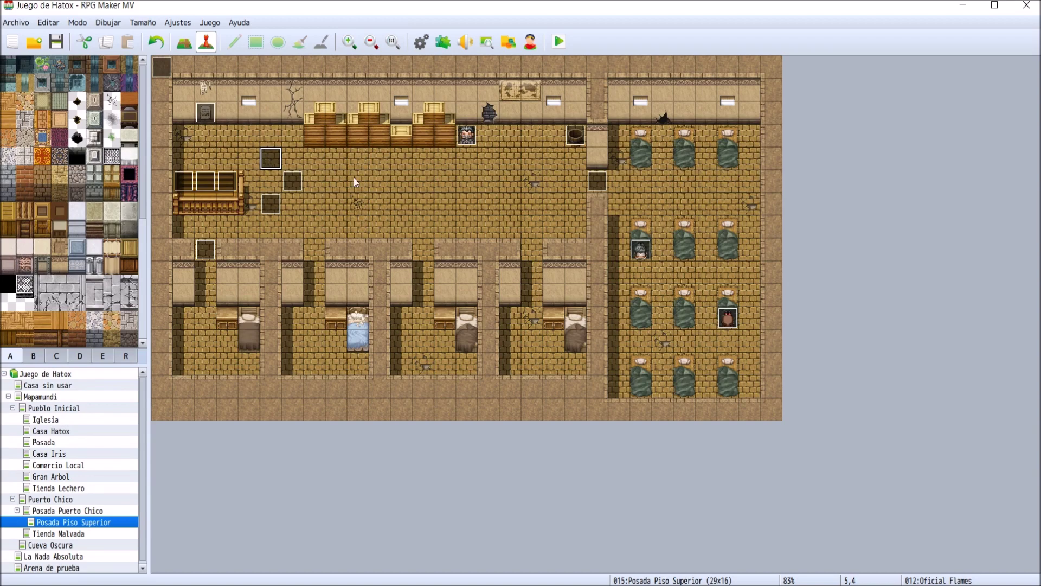
- Bring up the running playtest again and close it
key("ctrl+r")
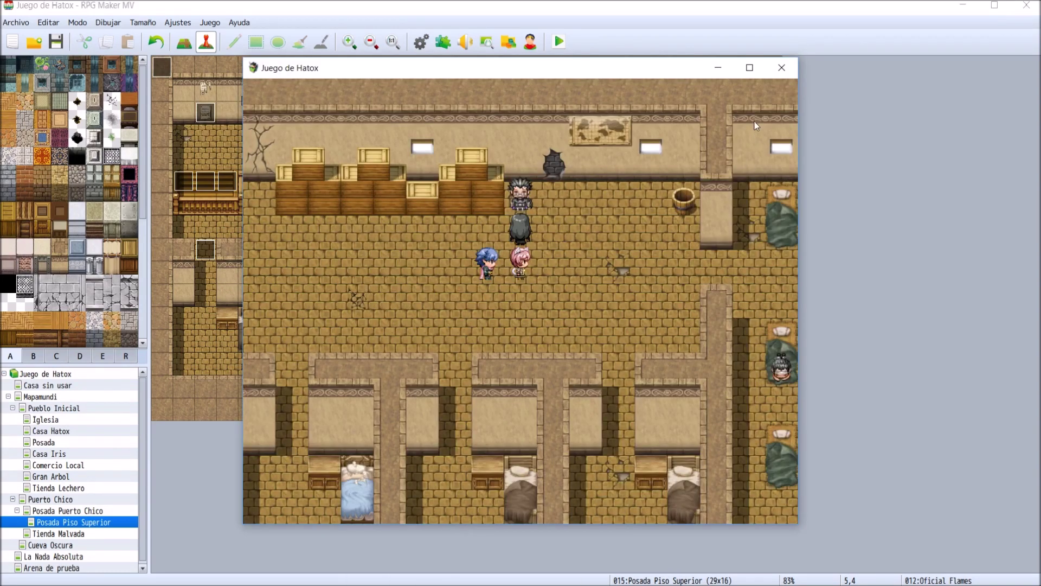
left_click(773, 77)
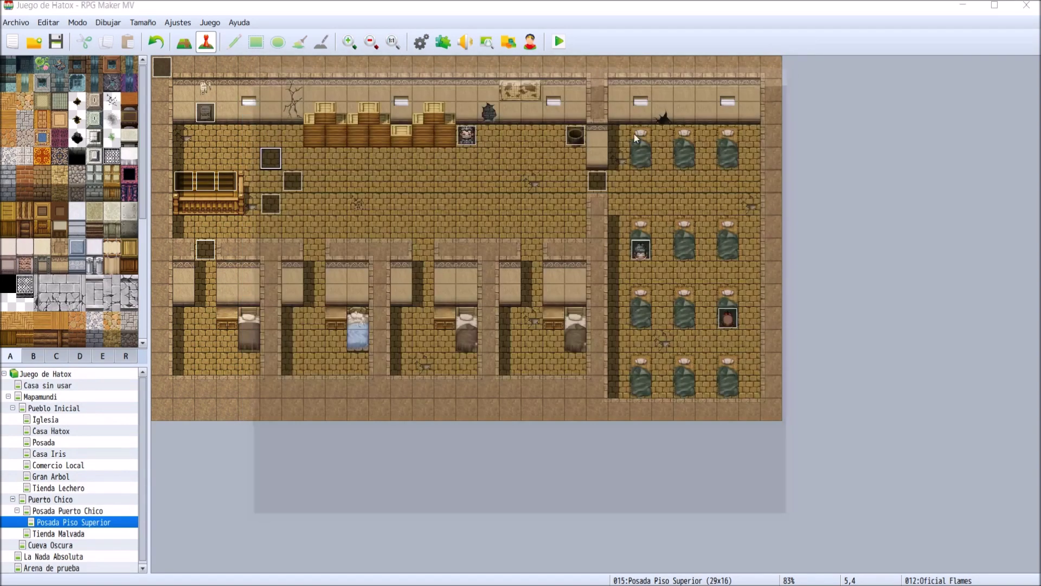
- Save the game changes, launch a playtest and close it at the title screen
key("alt+F4")
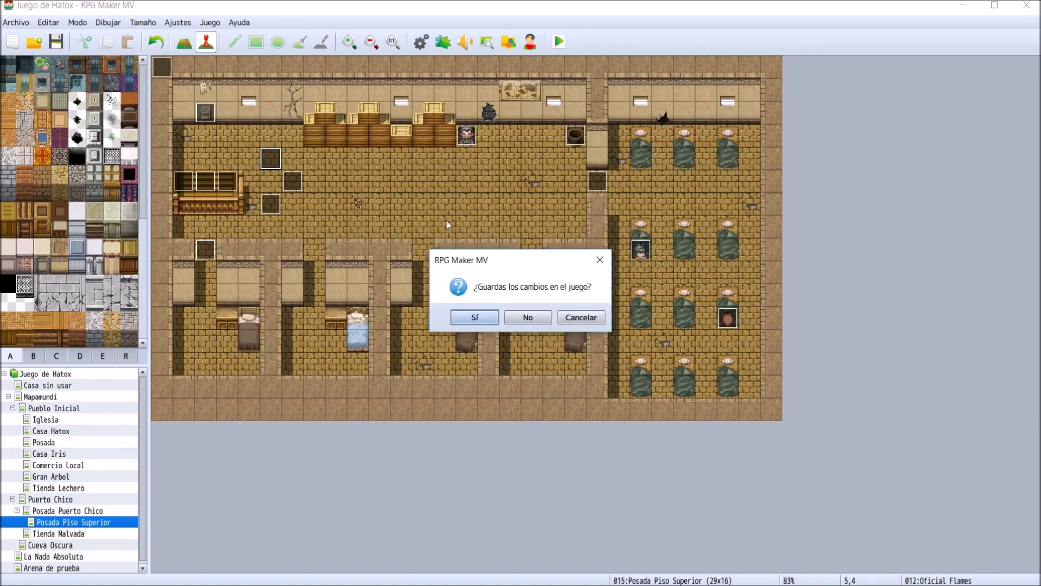
left_click(481, 316)
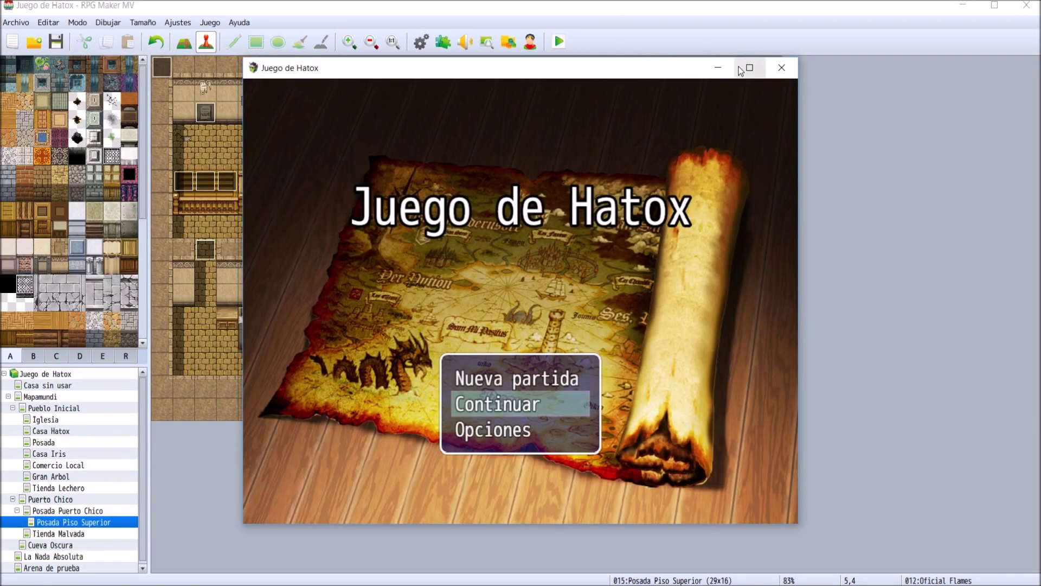
left_click(781, 68)
- On page 3 of the Douglas event, start a Show Message command above Oficial Flames's movement route
double_click(466, 134)
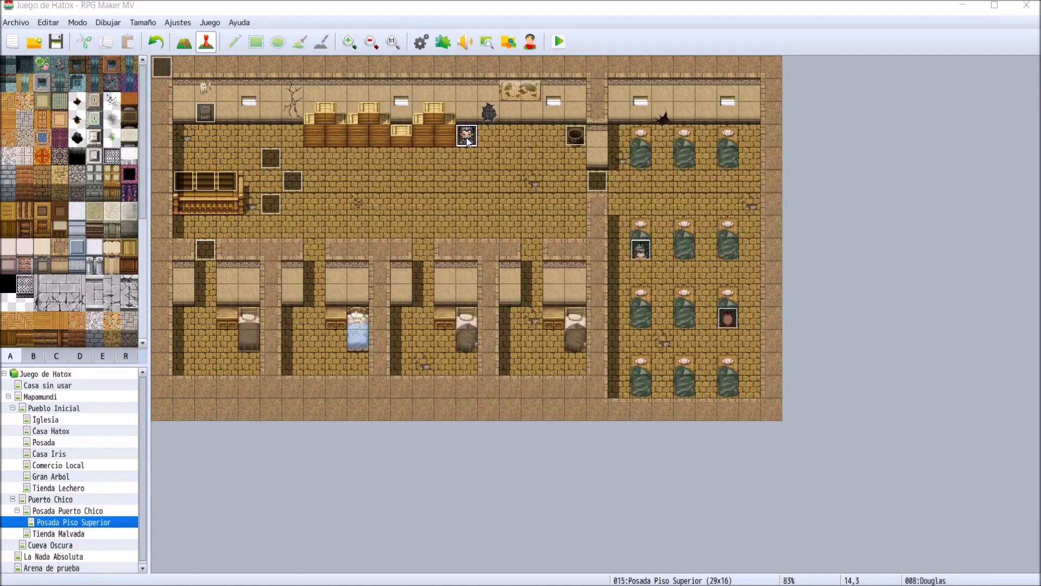
left_click(291, 143)
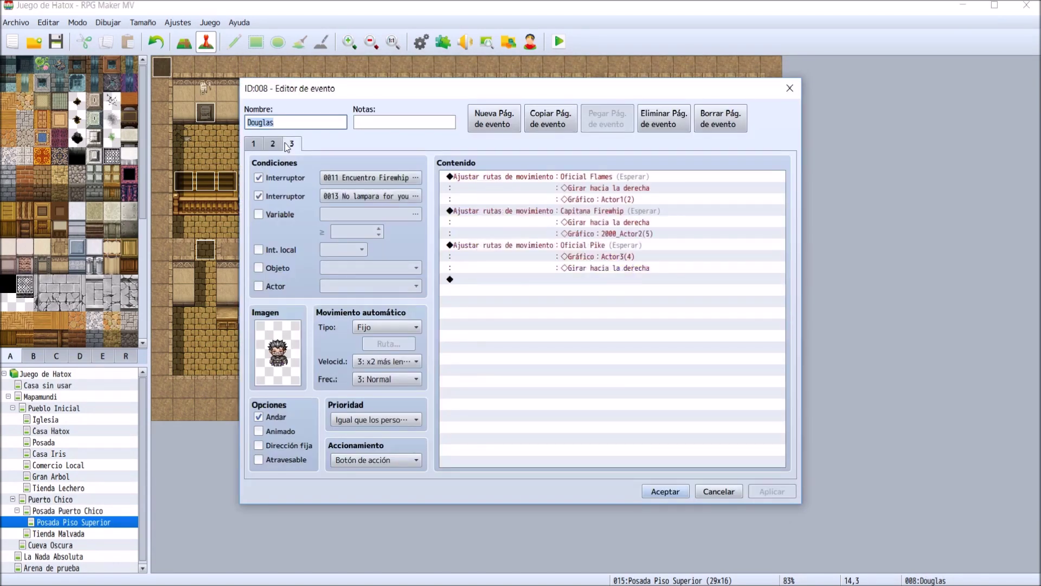
left_click(589, 176)
key("Insert")
left_click(484, 146)
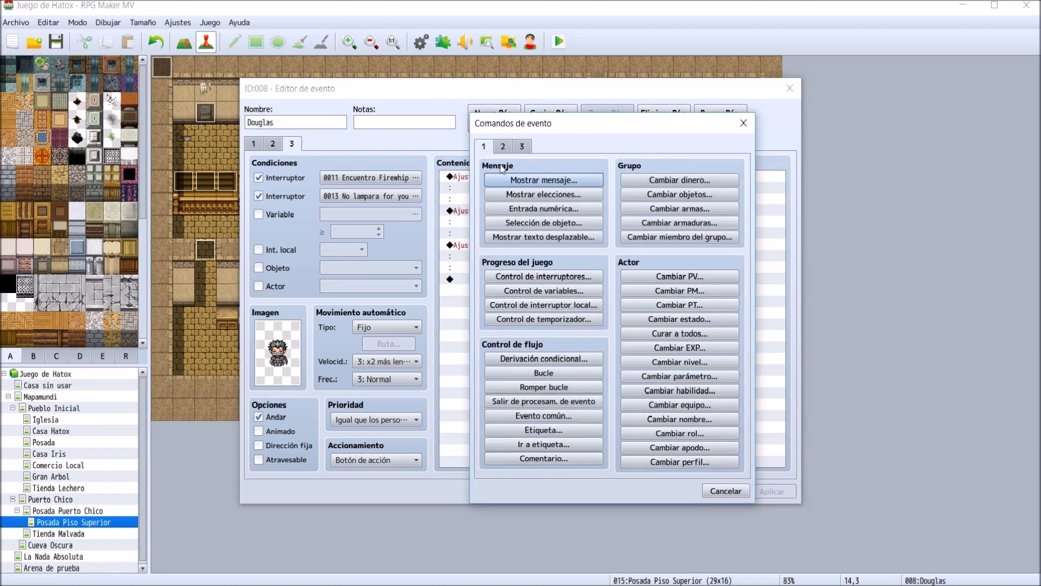
left_click(518, 180)
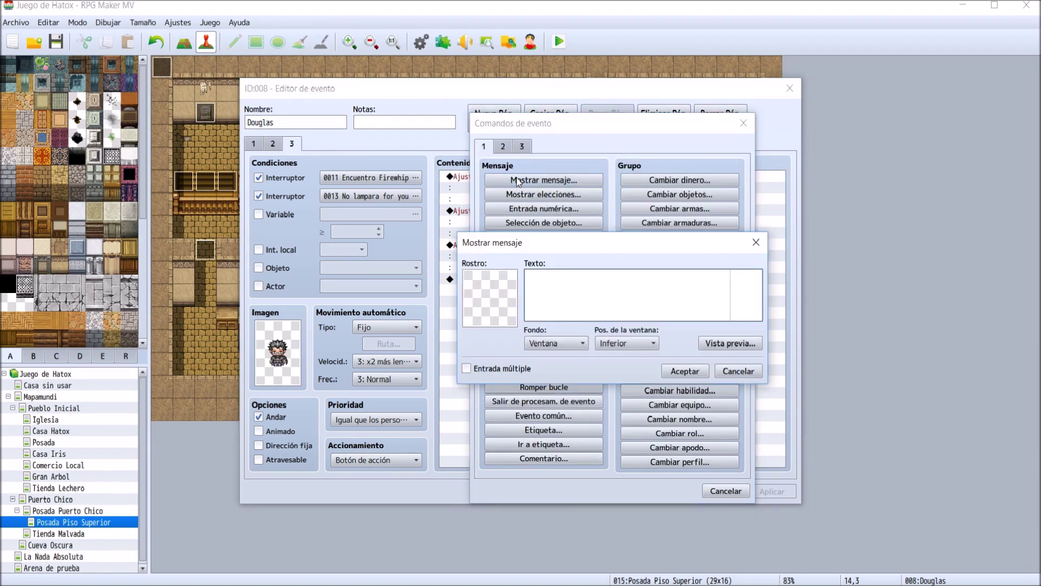
- Browse the available face sets for the message, from 2000_Actor1 through Douglas, looking for Capitana Firewhip's portrait
double_click(506, 299)
left_click(487, 314)
key("a")
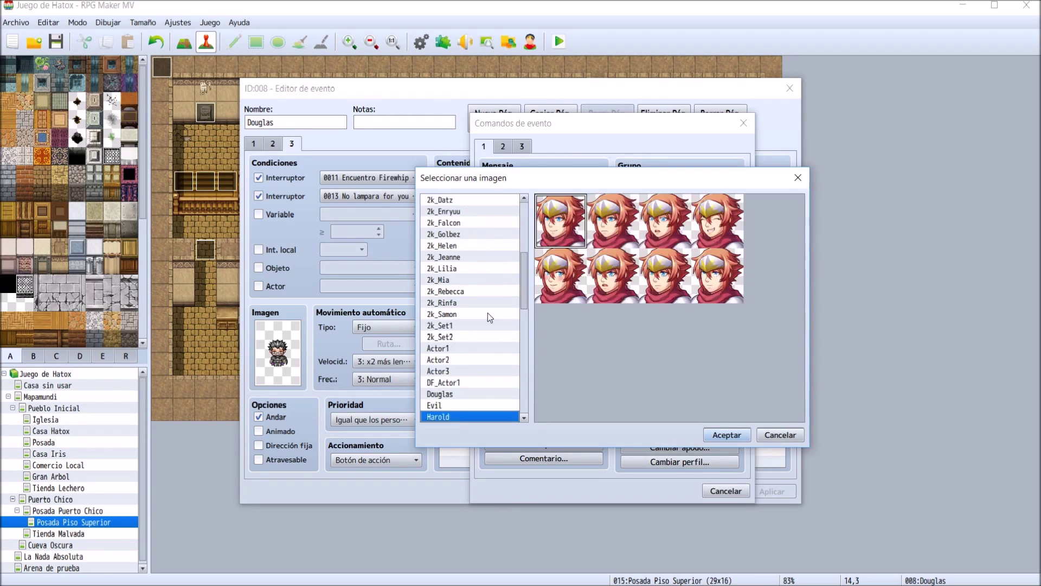
scroll(486, 313, "up", 3)
scroll(487, 312, "up", 3)
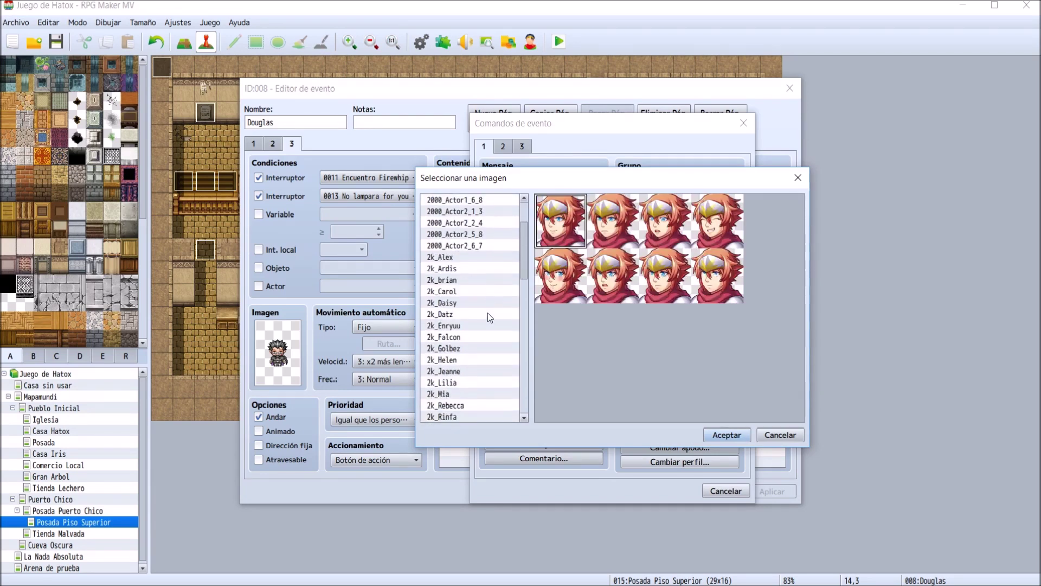
scroll(473, 372, "down", 2)
left_click(471, 359)
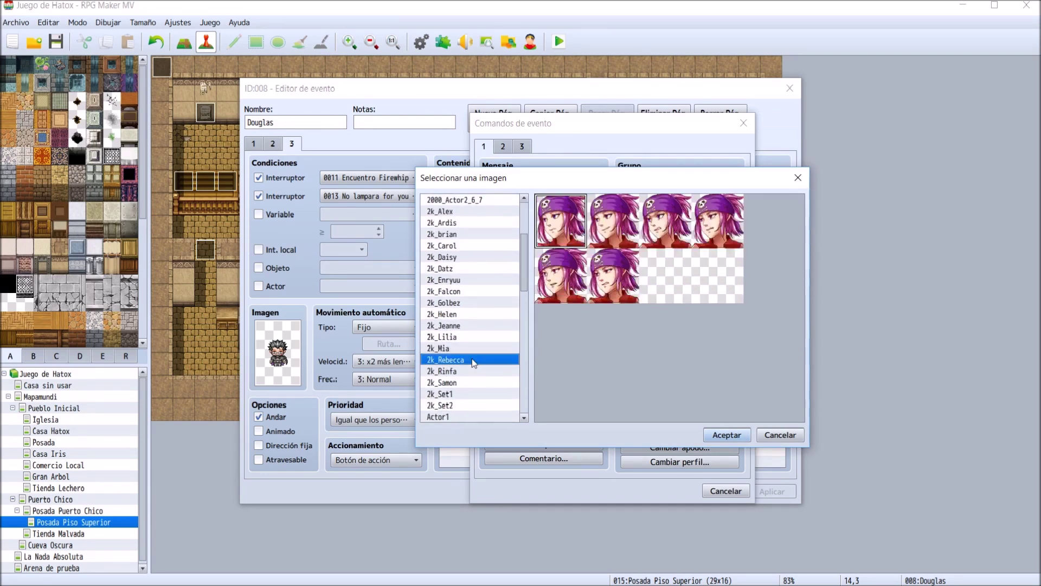
scroll(457, 355, "up", 4)
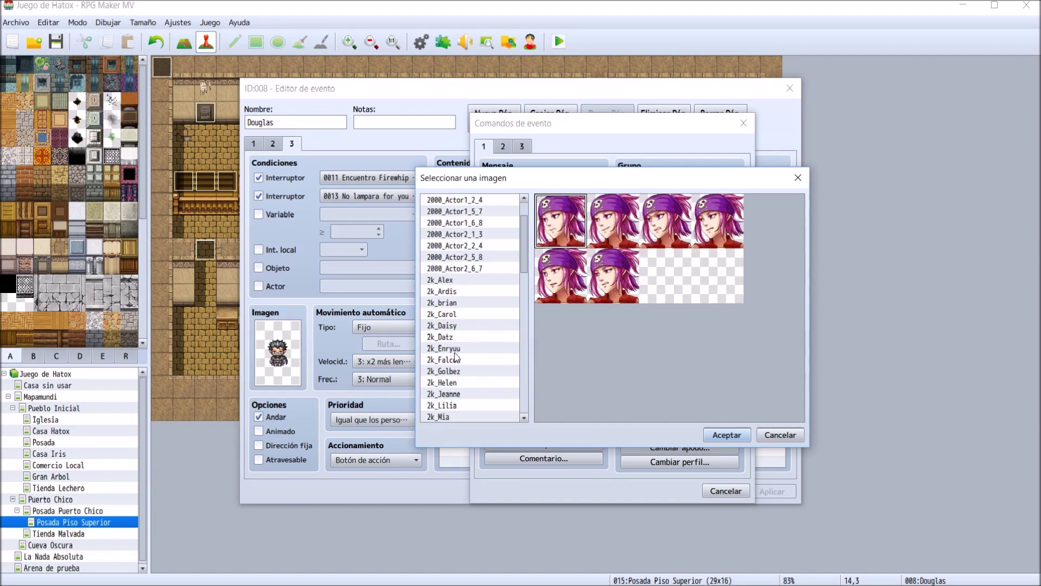
left_click(473, 291)
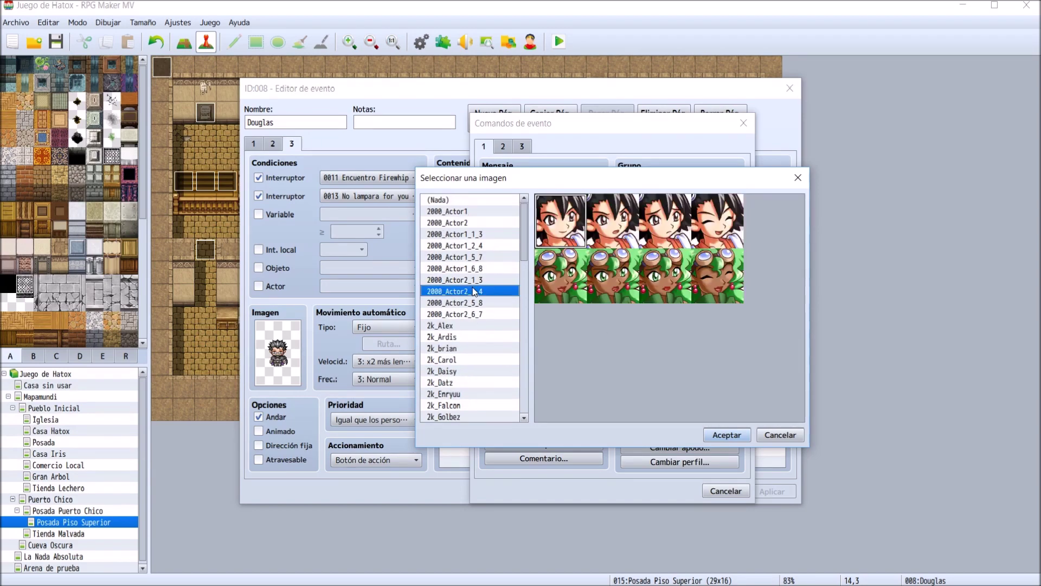
key("Down")
key("Down")
key("Up")
key("Up")
key("Down")
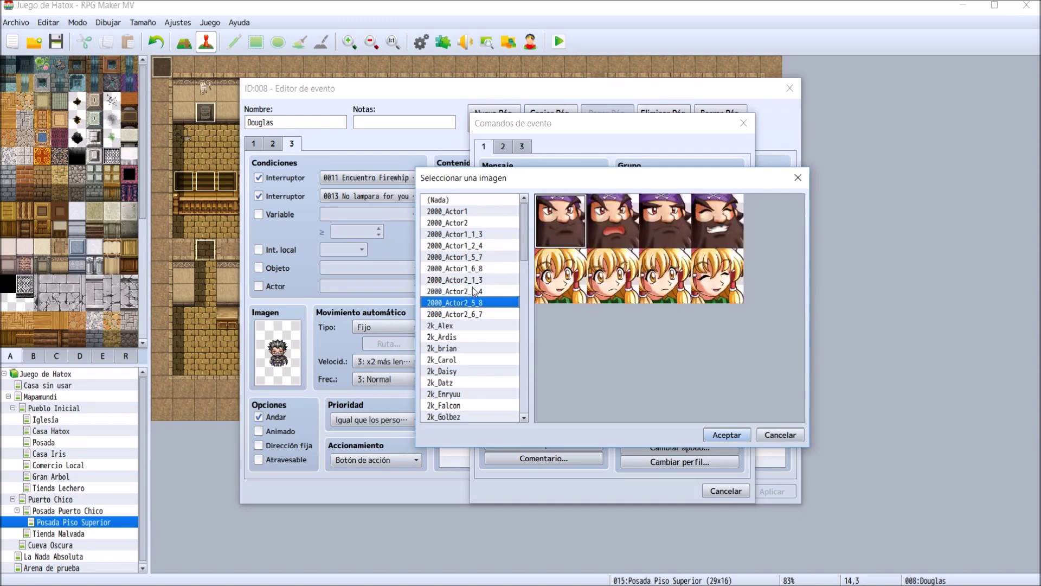
key("Down")
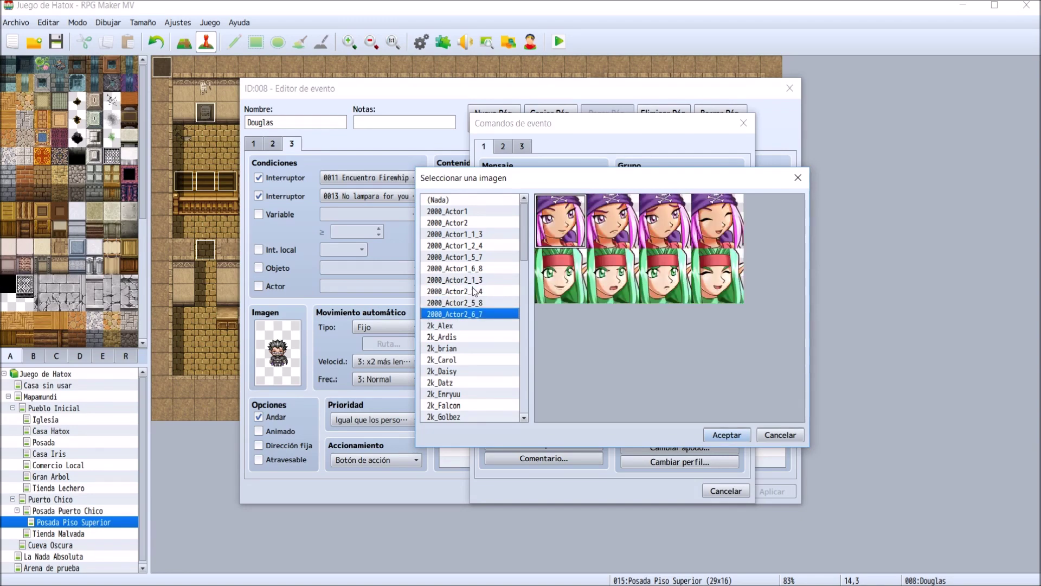
key("Up")
key("Up")
key("Up")
key("Up")
key("Up")
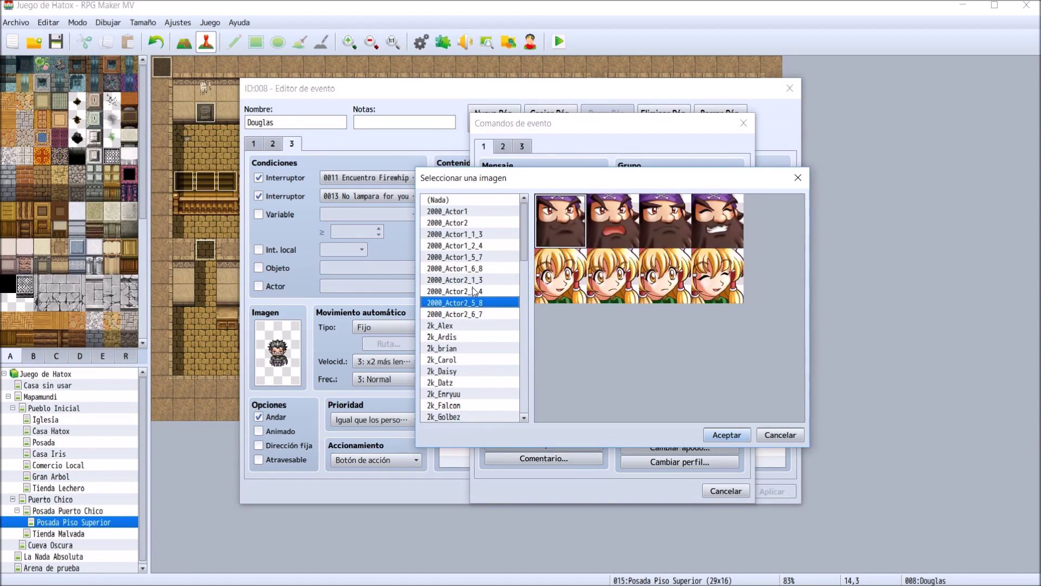
key("Up")
key("Up")
key("Up")
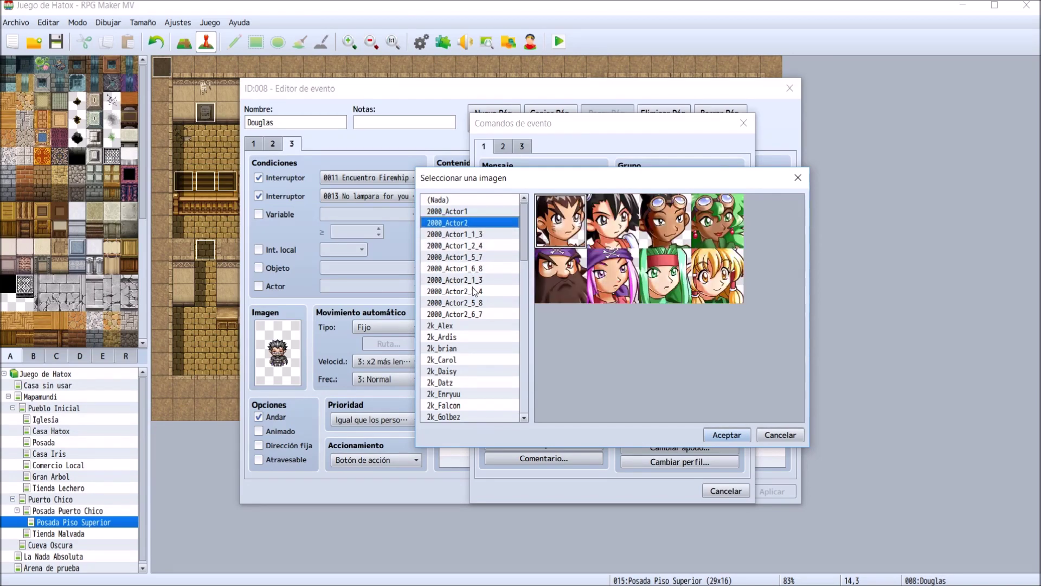
key("Down")
key("Down")
key("Down")
key("Down")
key("Down")
key("Down")
key("Down")
key("Down")
key("Down")
key("Down")
key("Down")
key("Down")
key("Down")
key("Down")
key("Down")
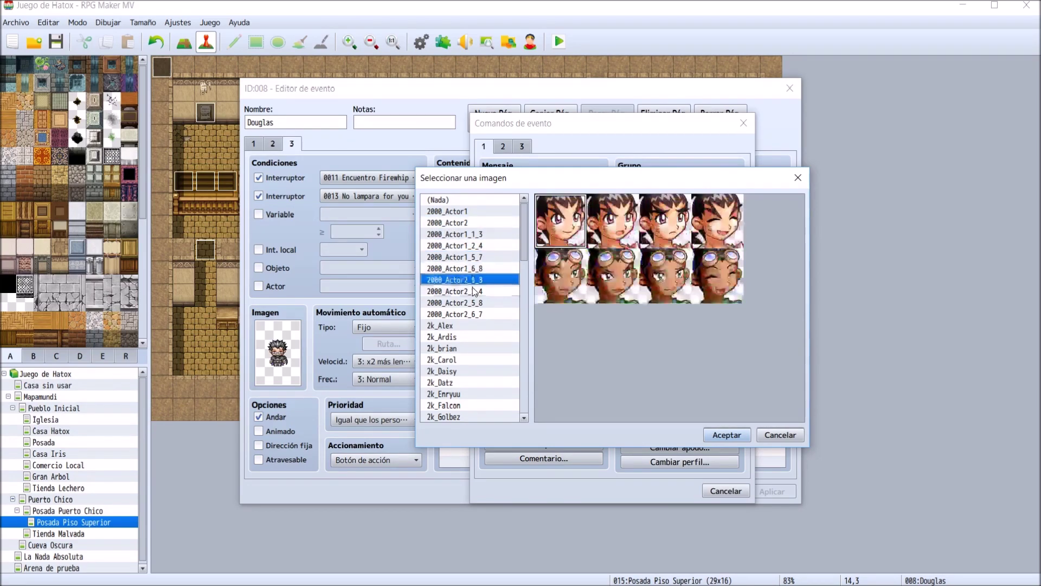
key("Down")
key("Down")
key("Down")
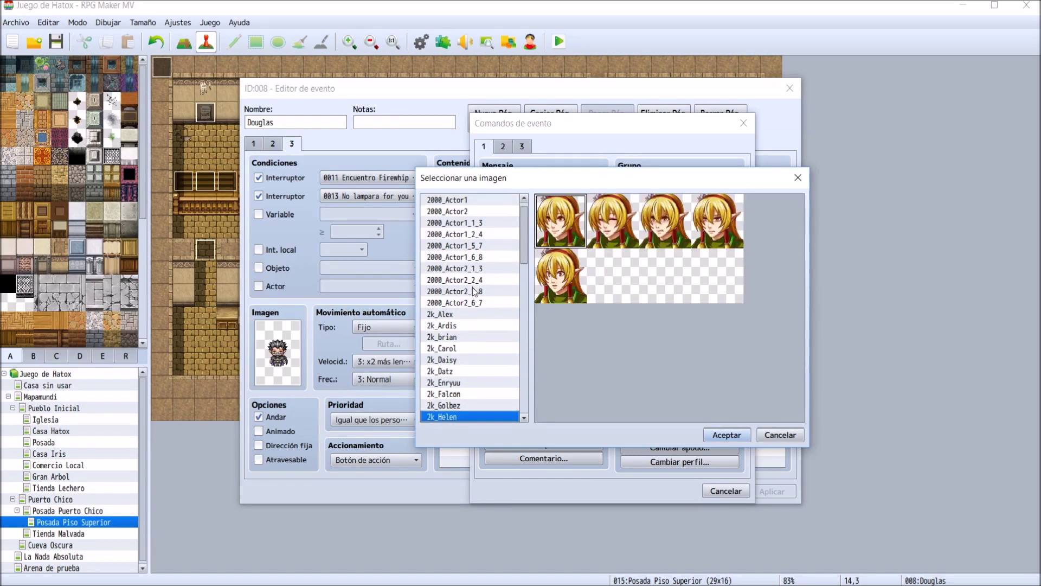
key("Down")
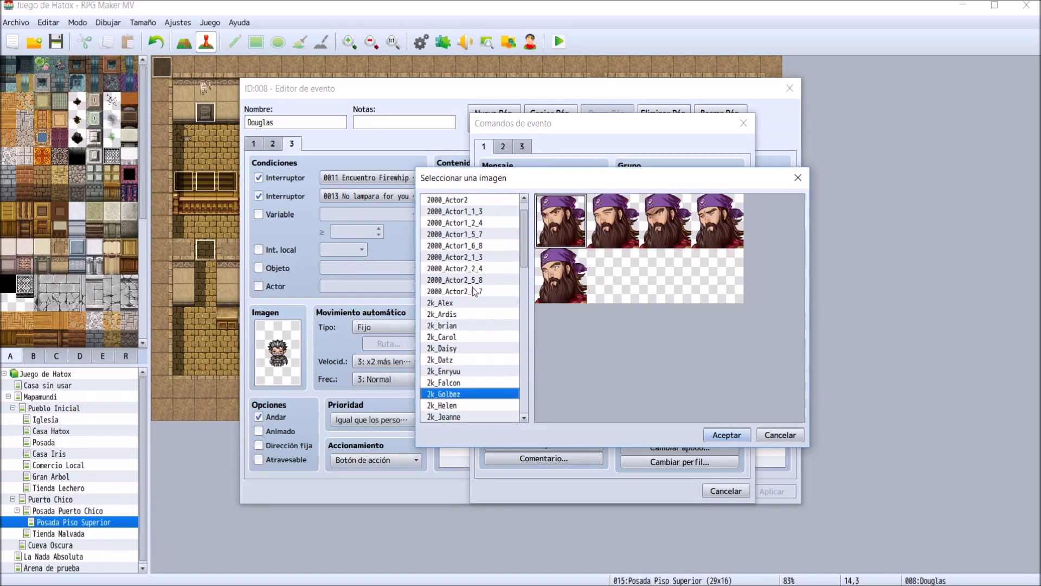
key("Down")
key("Down")
key("Down")
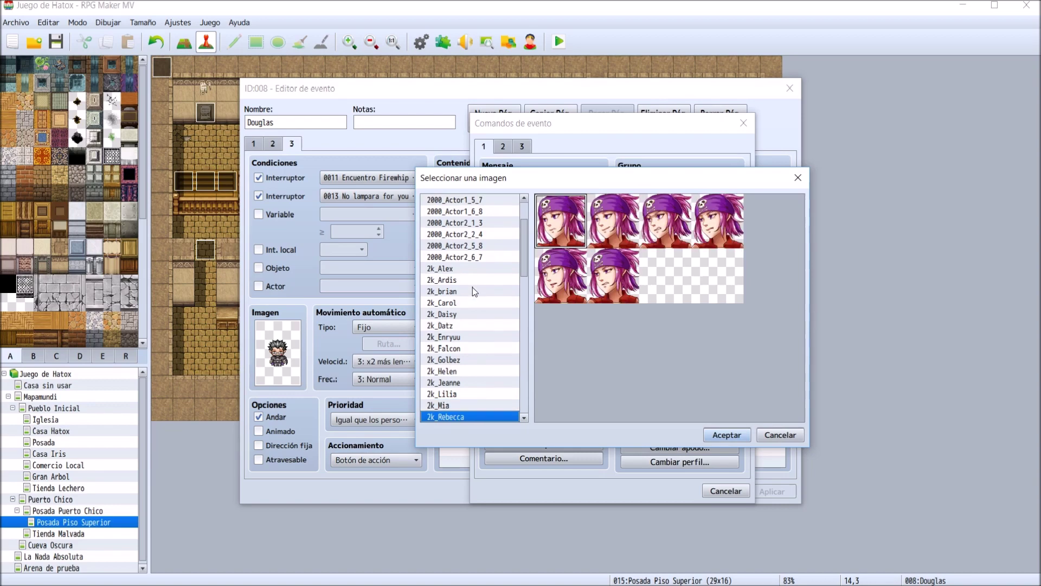
key("Up")
key("Up")
key("Up")
key("Up")
key("Up")
key("Up")
key("Up")
key("Up")
key("Up")
key("Up")
key("Up")
key("Up")
key("Up")
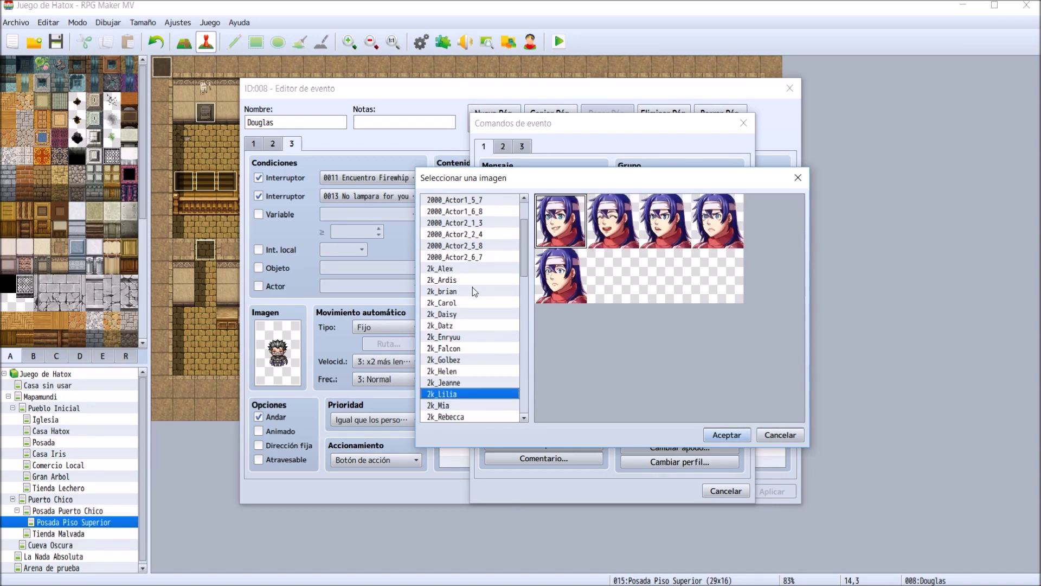
key("Home")
key("Down")
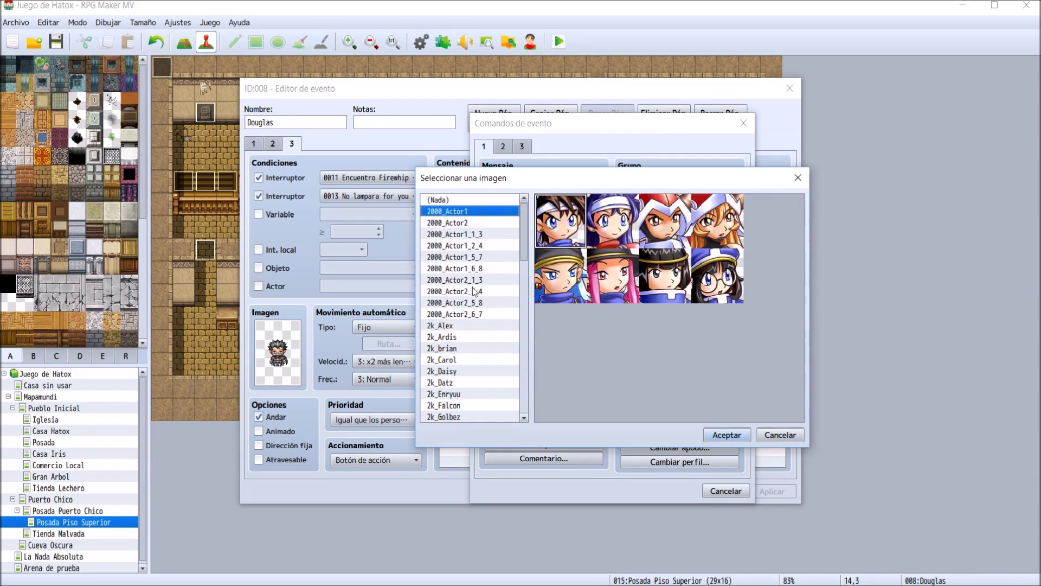
key("Down")
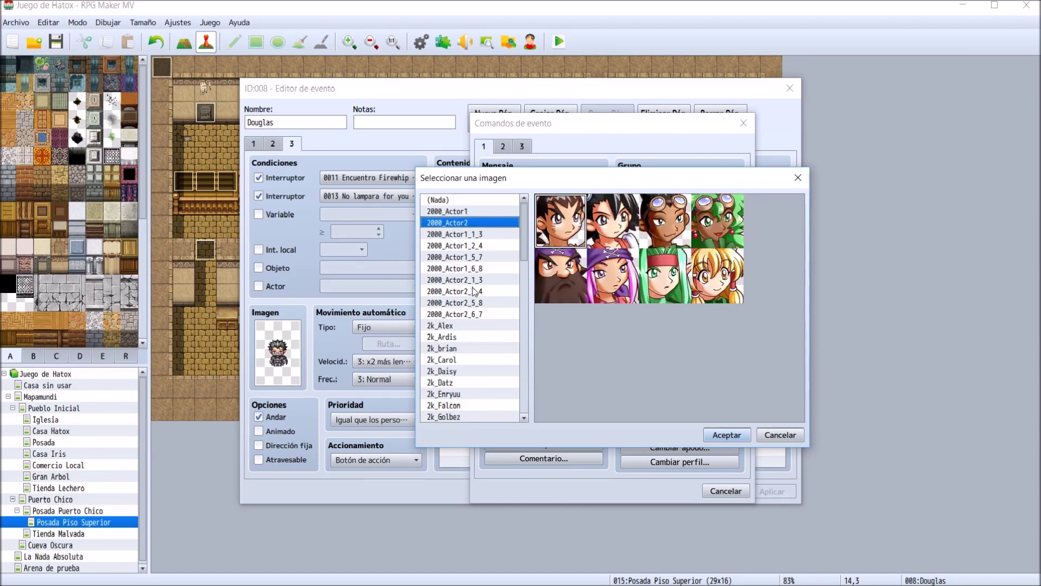
key("Down")
key("Down")
key("Down")
key("Down")
key("Down")
key("Down")
key("Down")
key("Down")
key("Down")
key("Down")
key("Down")
key("Down")
key("Down")
key("Down")
key("Down")
key("Down")
key("Down")
key("Down")
key("Down")
key("Down")
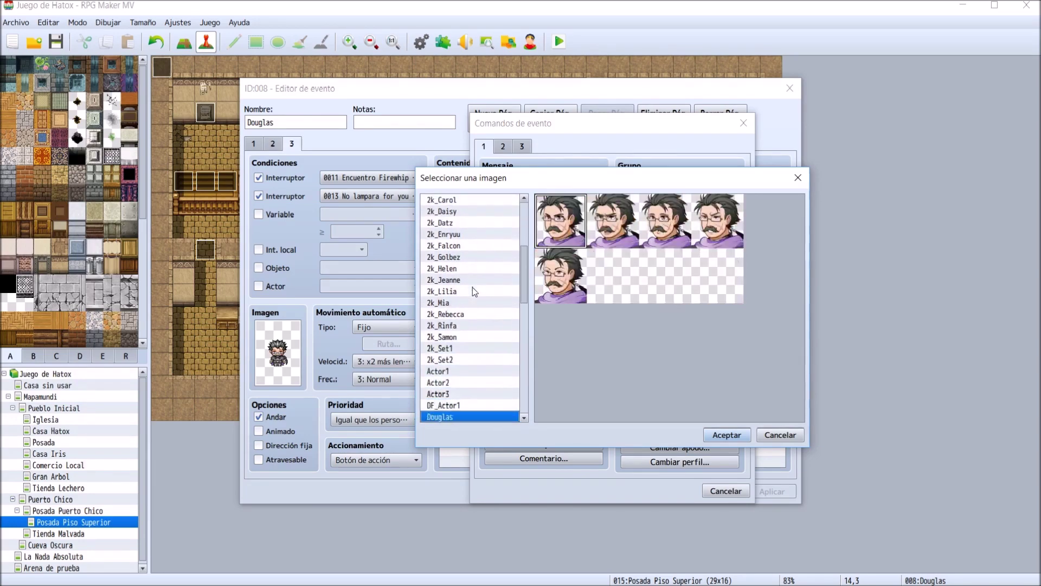
- Assign the third face of the 2k_Rebecca set to the message
key("Up")
key("Up")
key("Up")
key("Up")
key("Up")
key("Up")
key("Up")
key("Up")
key("Up")
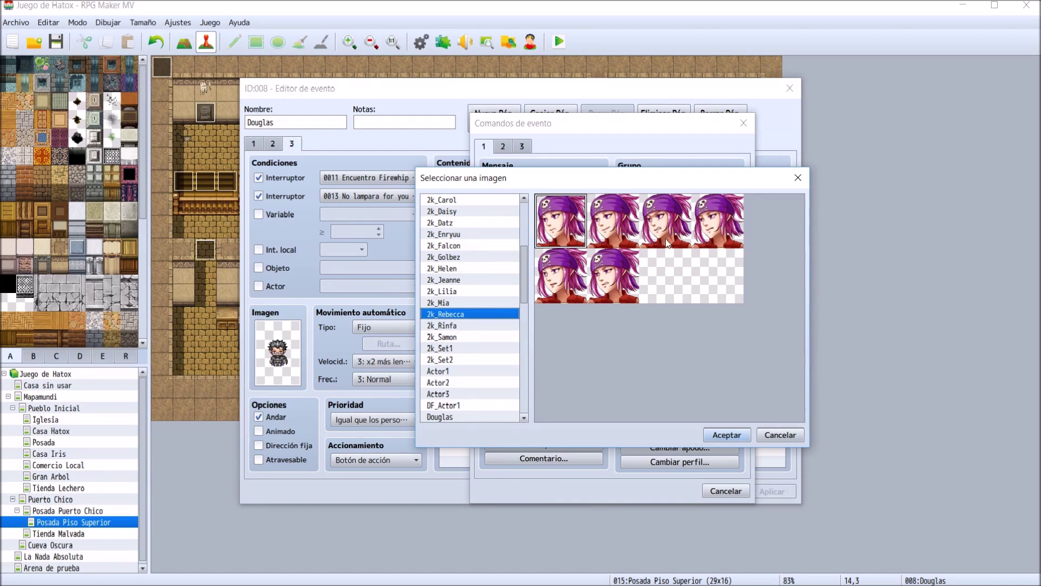
key("Return")
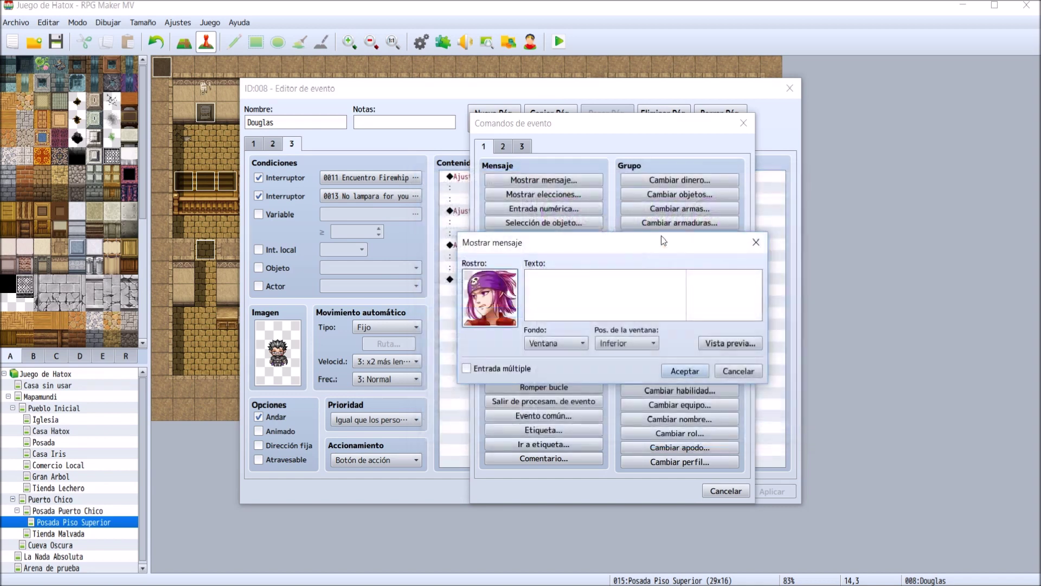
- Write the message "Capitana Firewhip:" with "¡Ahí estas!" on the second line and add it to the event
left_click(573, 288)
type("Capi")
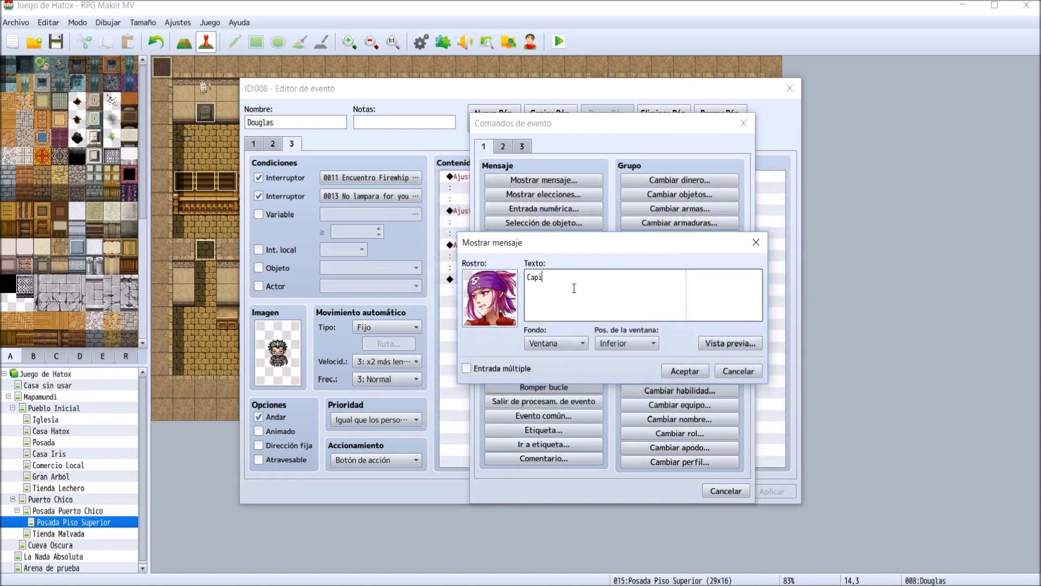
type("tana Firw")
key("BackSpace")
type("eWhip")
key("BackSpace")
key("BackSpace")
key("BackSpace")
key("BackSpace")
type("2")
type("whip:")
type("¡Ahí estas!")
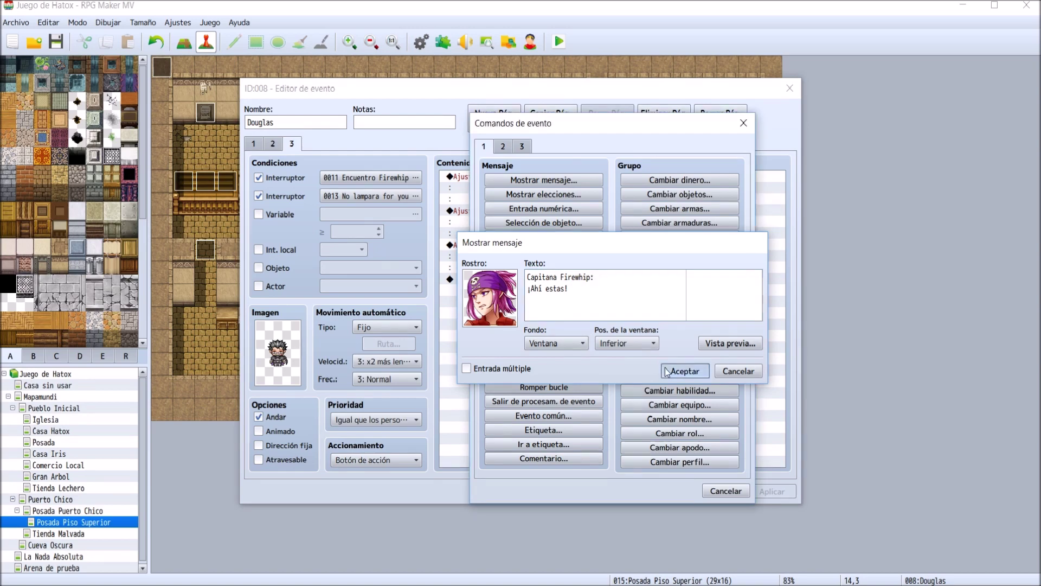
left_click(684, 371)
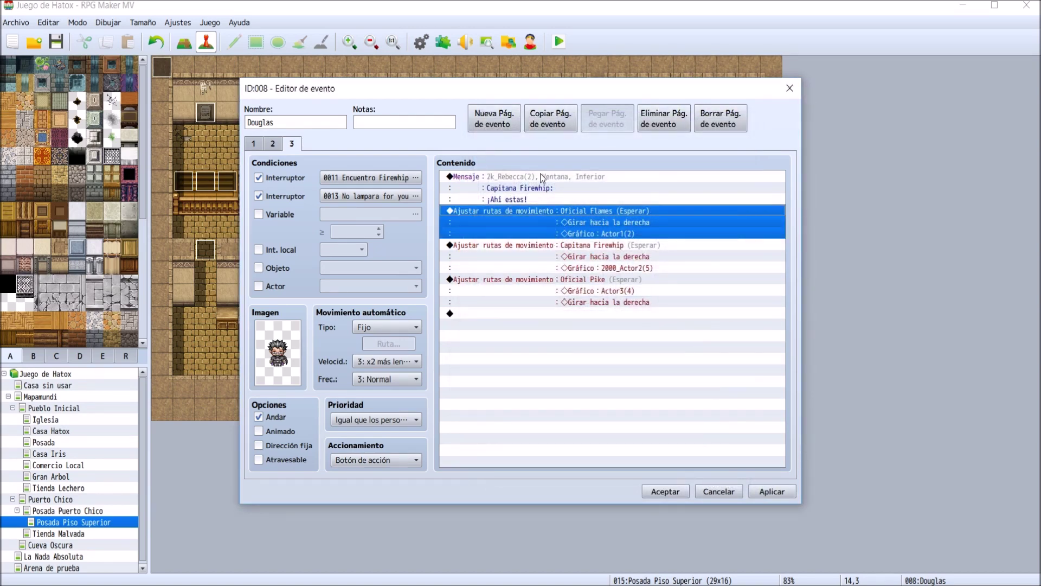
- Move Capitana Firewhip's message to the end of the page, after Oficial Pike's movement route, and accept the Douglas event
left_click(555, 184)
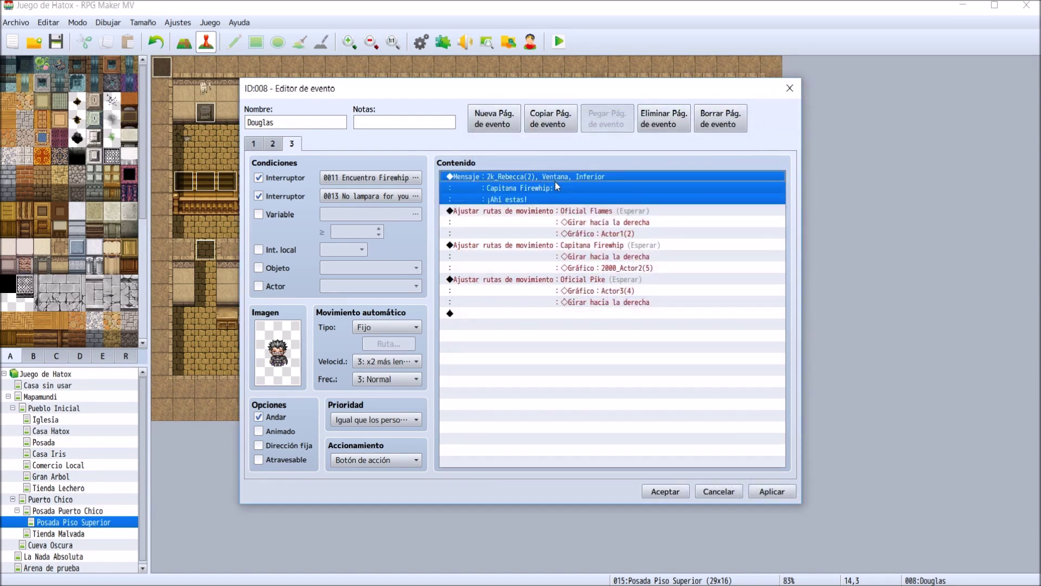
key("ctrl+x")
key("Down")
key("Down")
key("Down")
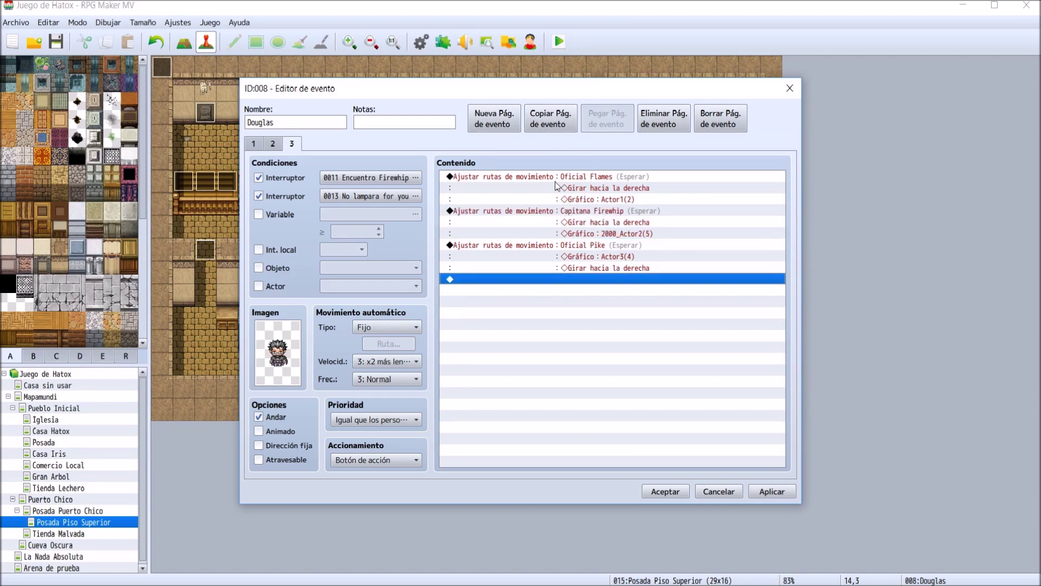
key("ctrl+v")
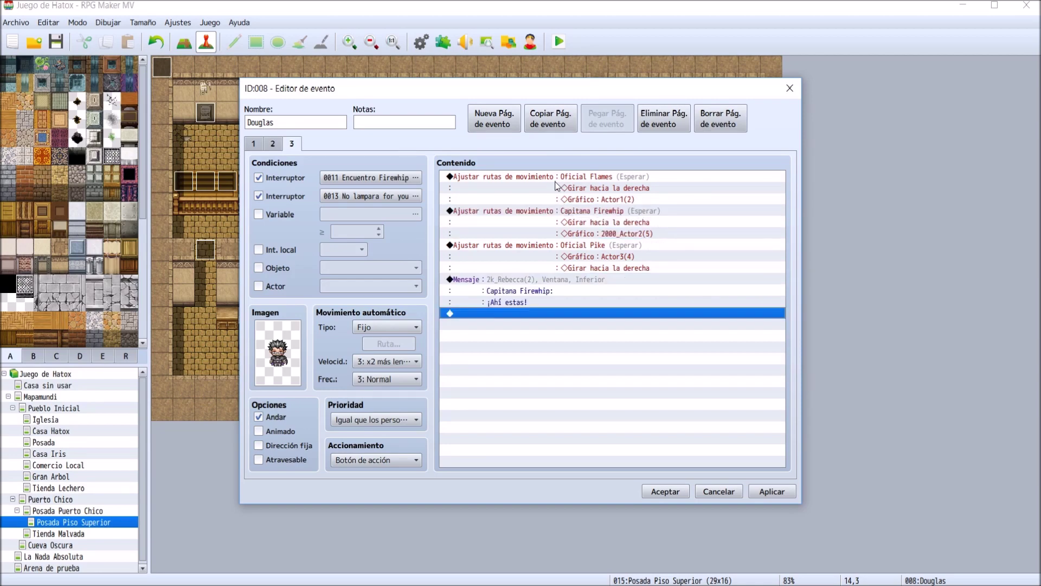
left_click(775, 490)
left_click(673, 490)
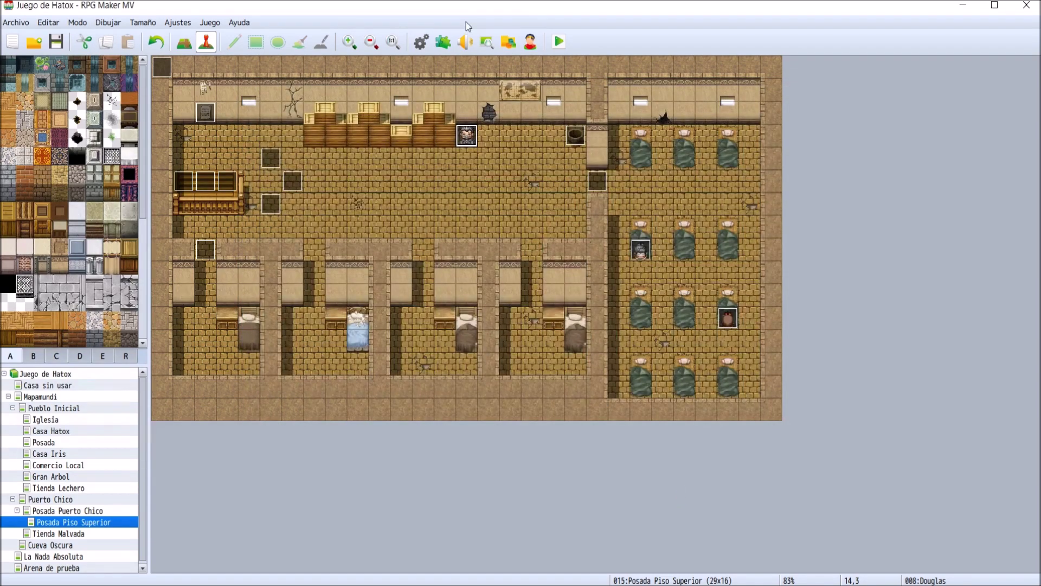
- Save the project changes, start a playtest and continue from the saved game
left_click(557, 42)
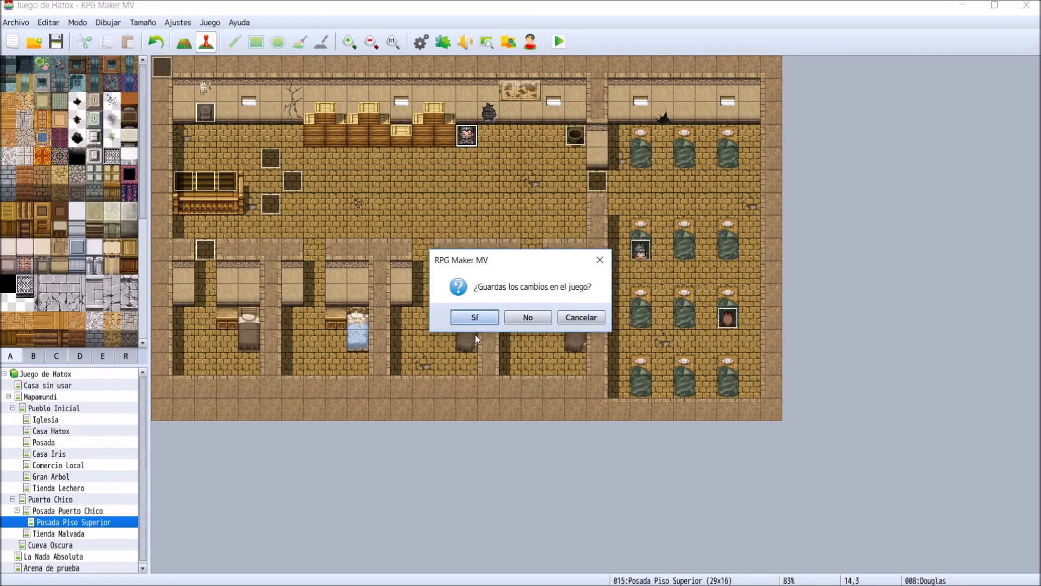
left_click(474, 319)
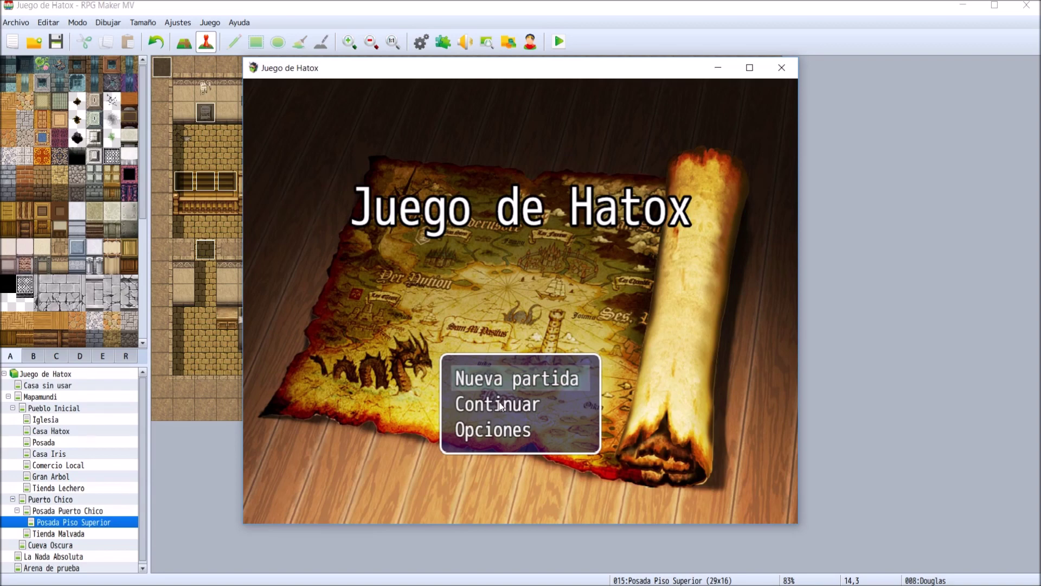
double_click(499, 405)
left_click(359, 188)
- Walk the party through Puerto Chico to the inn and up its stairs to the upper floor
key("Down")
key("Down")
key("Left")
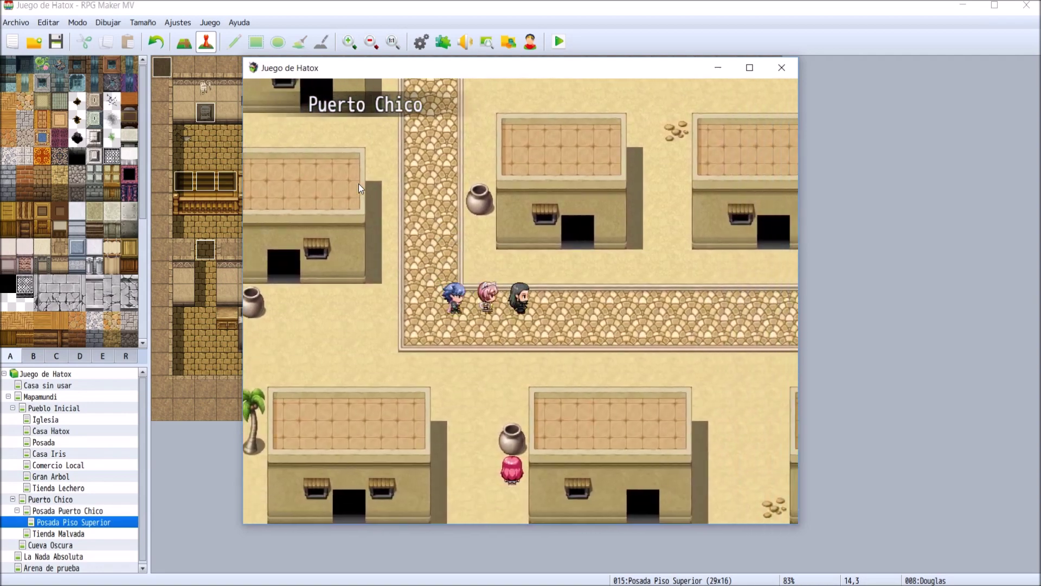
key("Right")
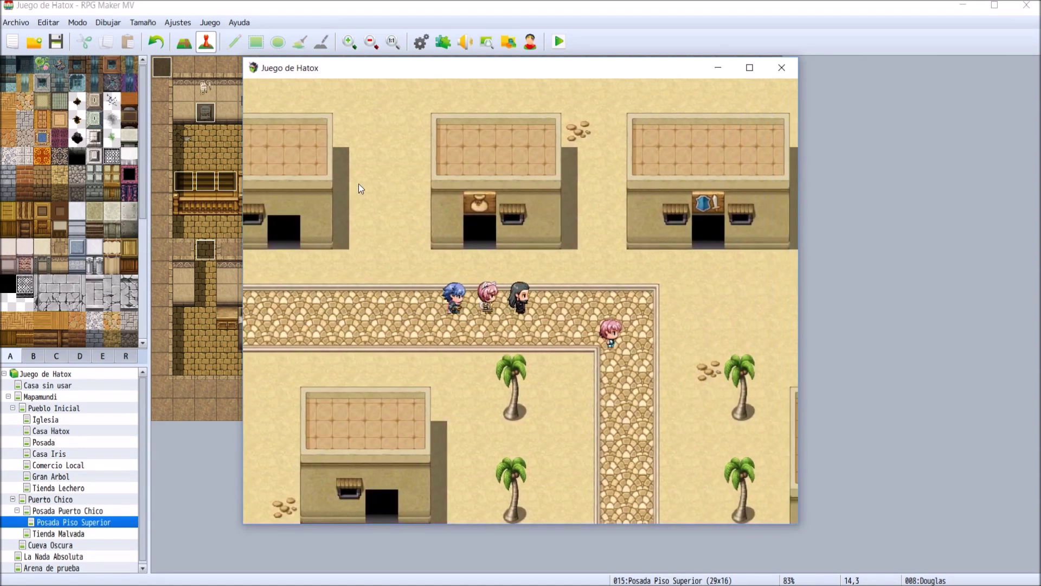
key("Down")
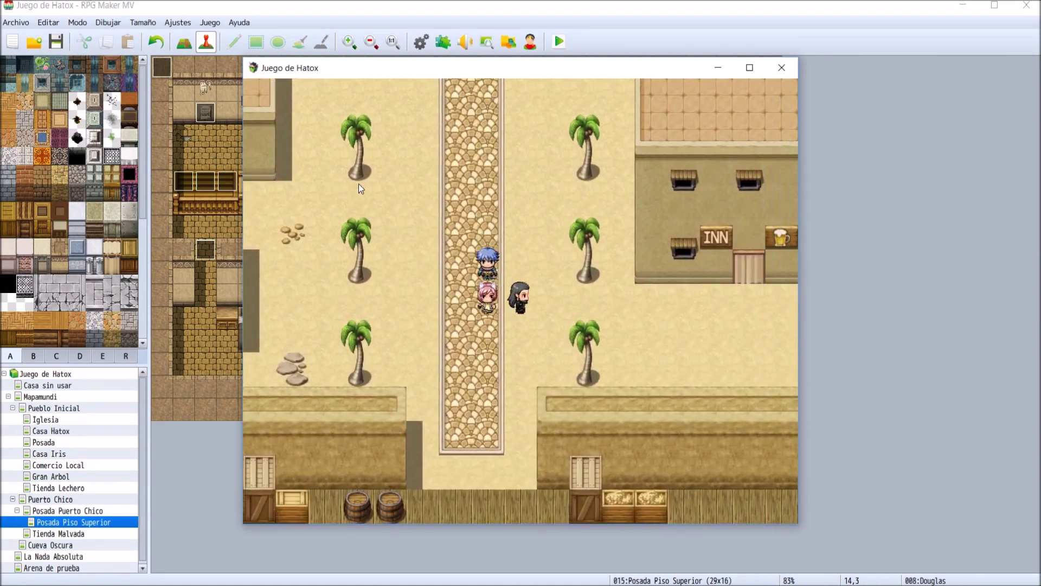
key("Right")
key("Up")
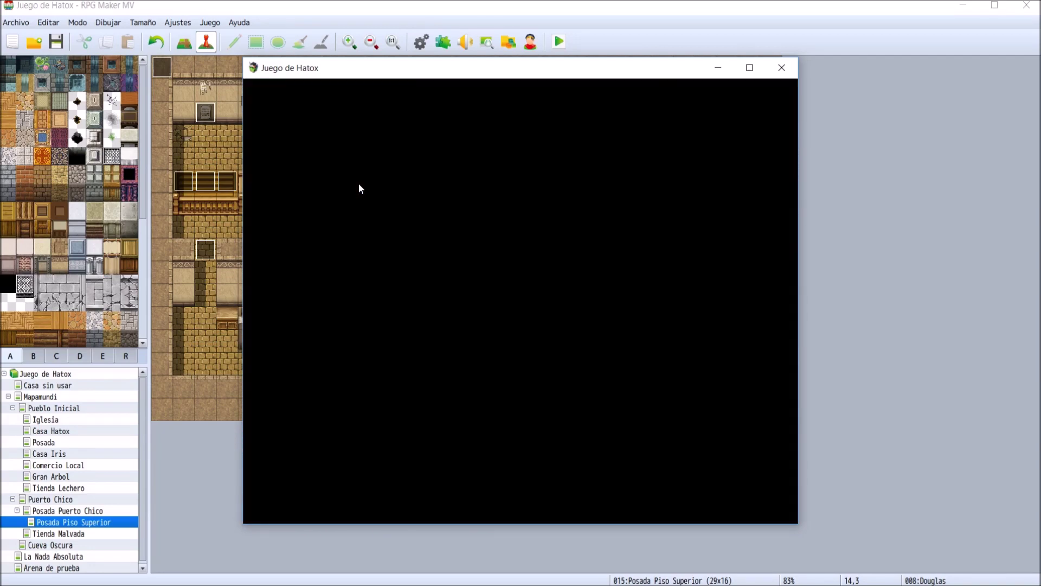
key("Up")
key("Right")
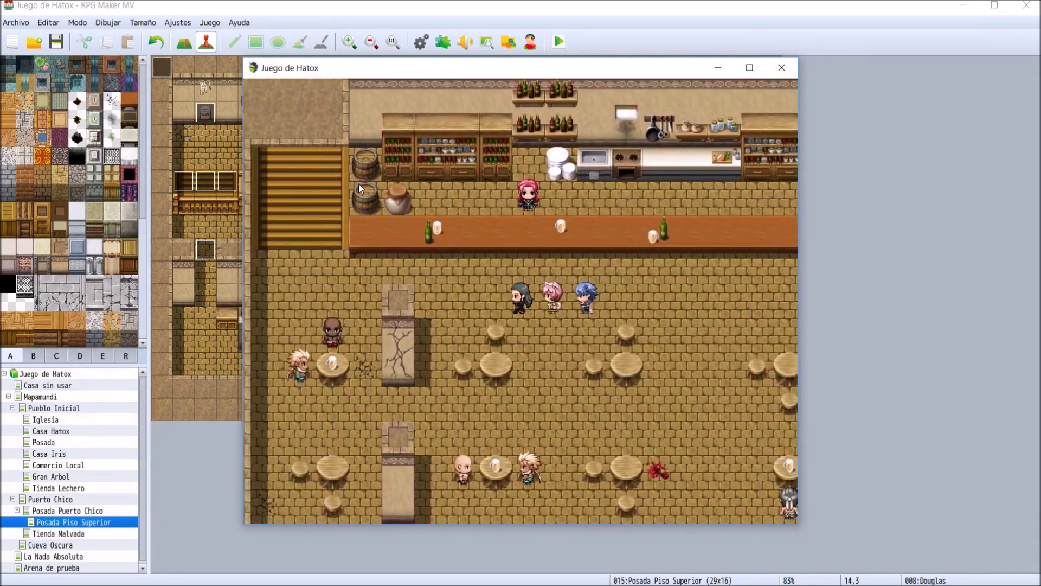
key("Left")
key("Up")
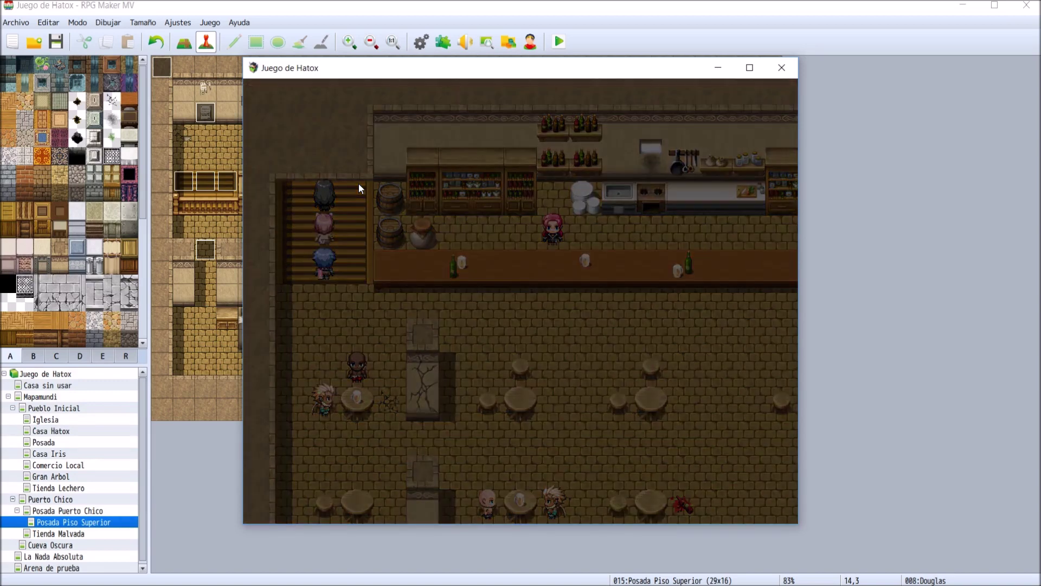
- Talk to Douglas by the crates, check the officers' appearance and Capitana Firewhip's message, and end the playtest
key("Right")
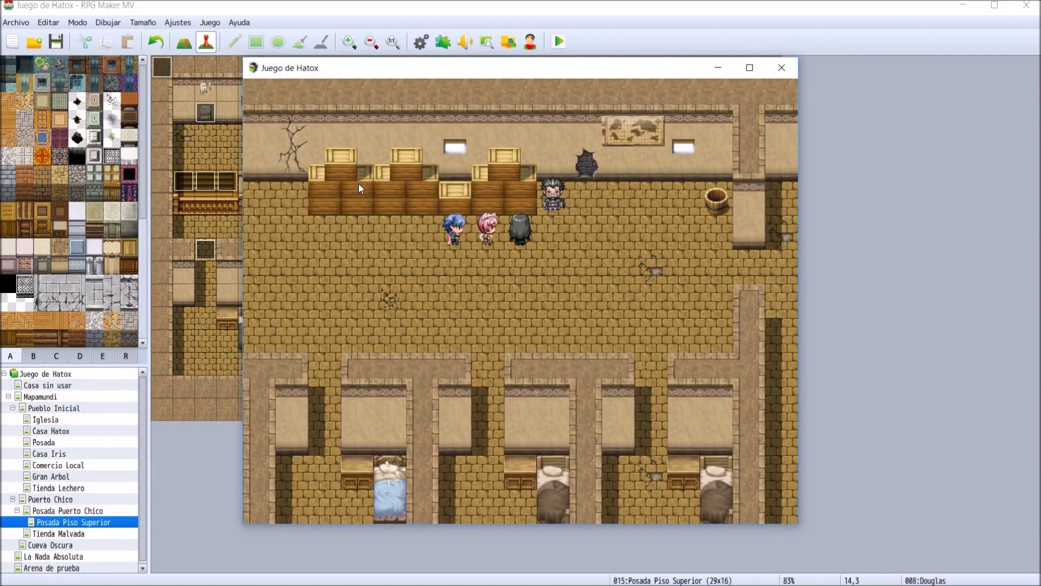
key("Right")
key("Right")
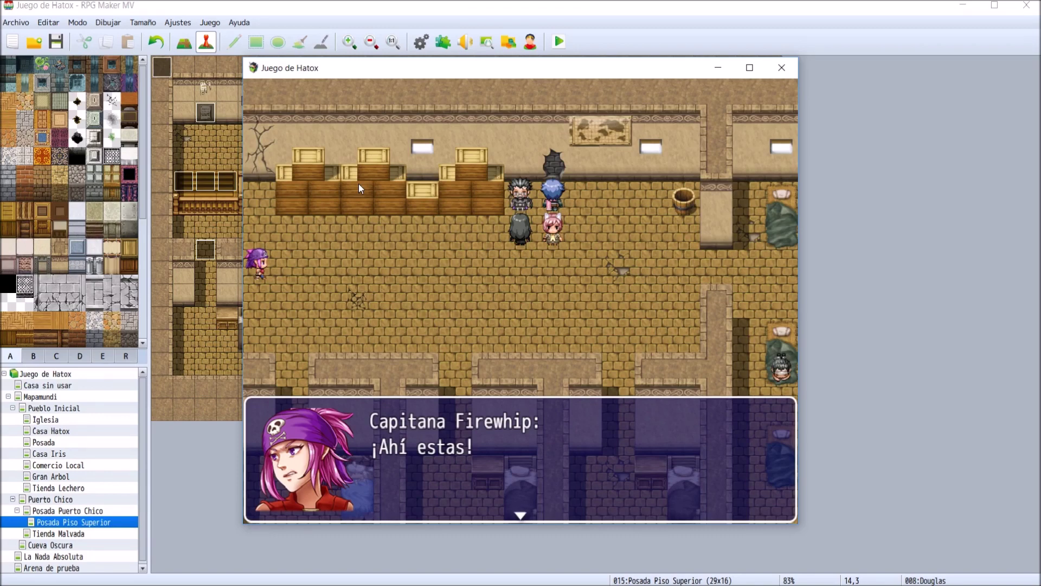
left_click(257, 271)
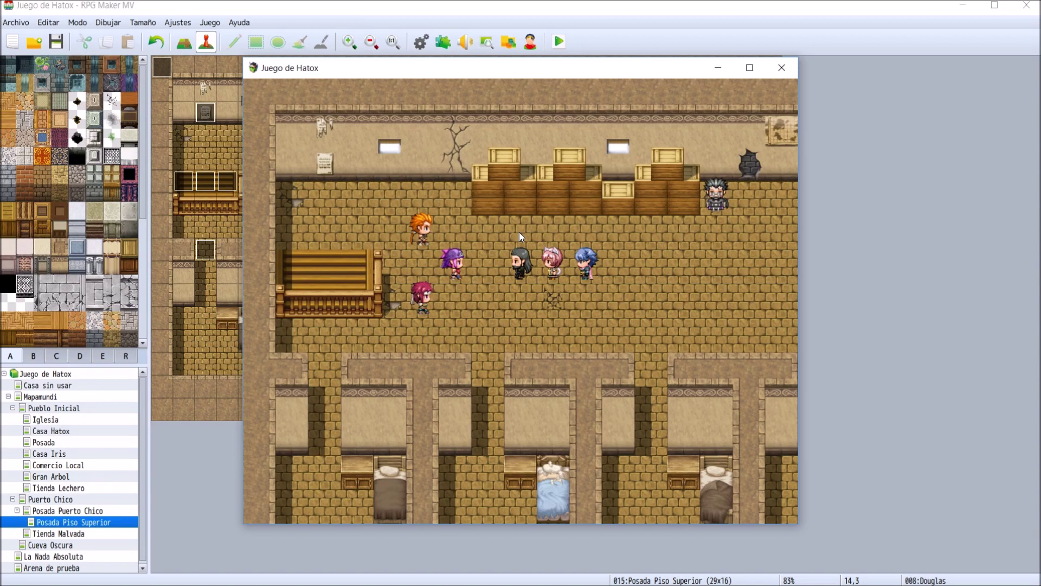
left_click(783, 69)
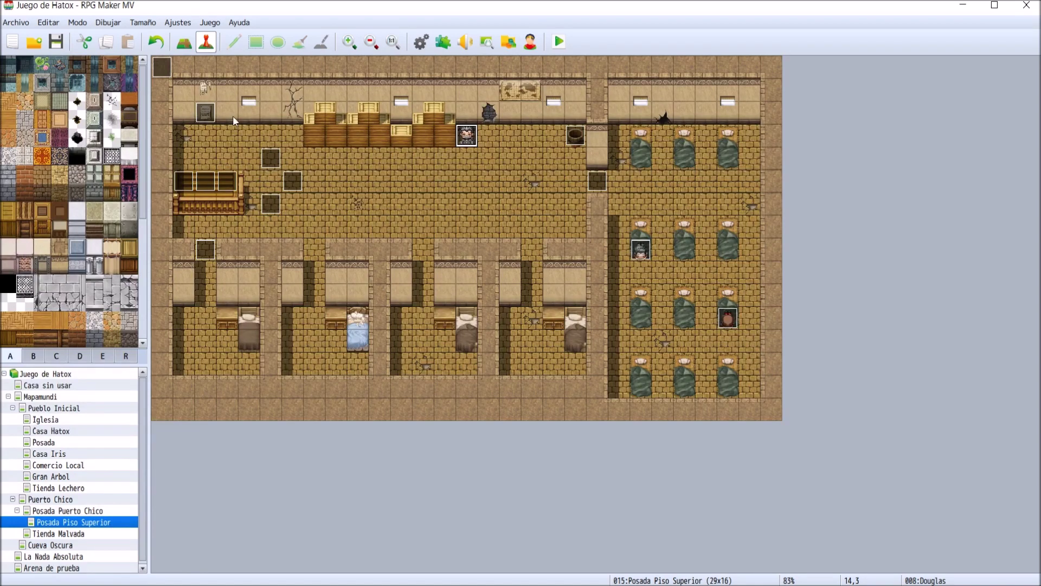
- Review Capitana Firewhip's movement route on Douglas's third event page and close the event without changing it
double_click(467, 137)
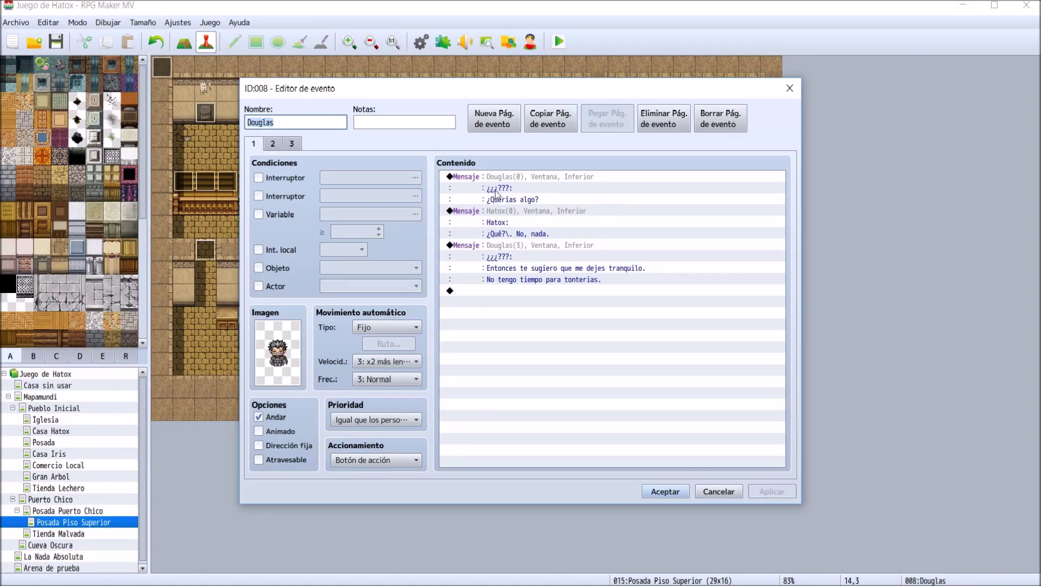
left_click(294, 145)
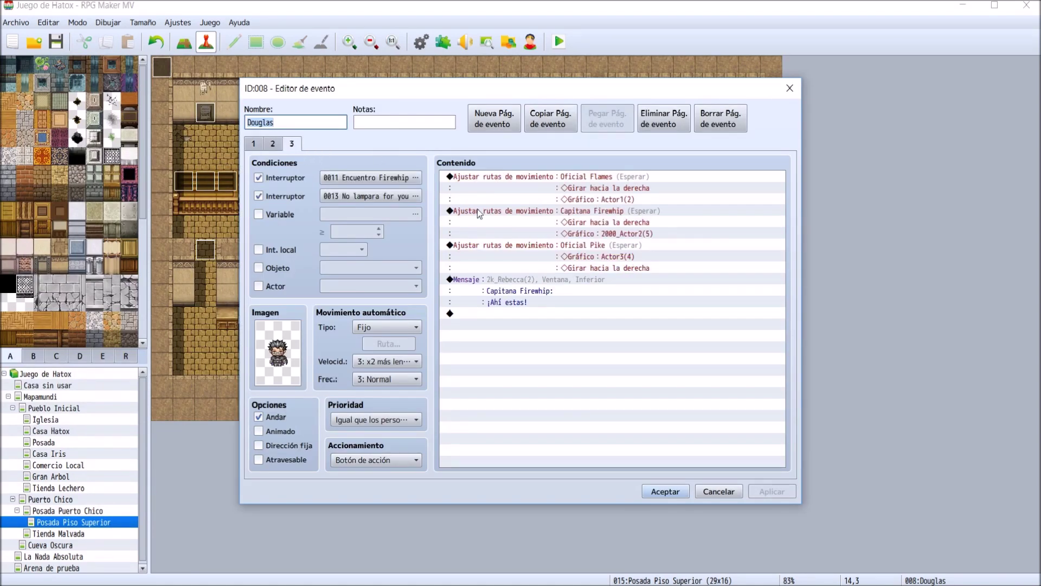
left_click(572, 221)
double_click(570, 212)
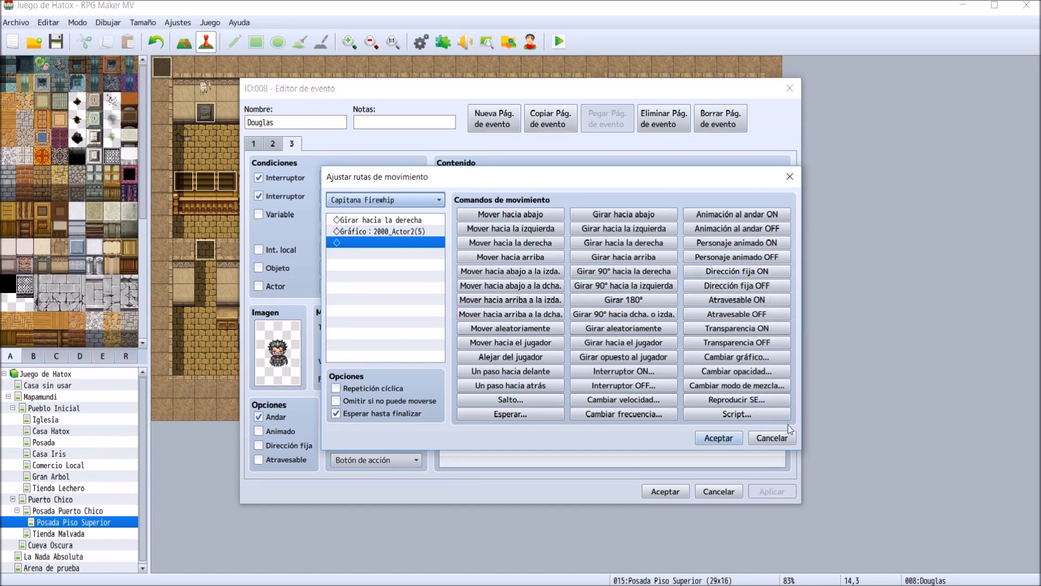
key("Return")
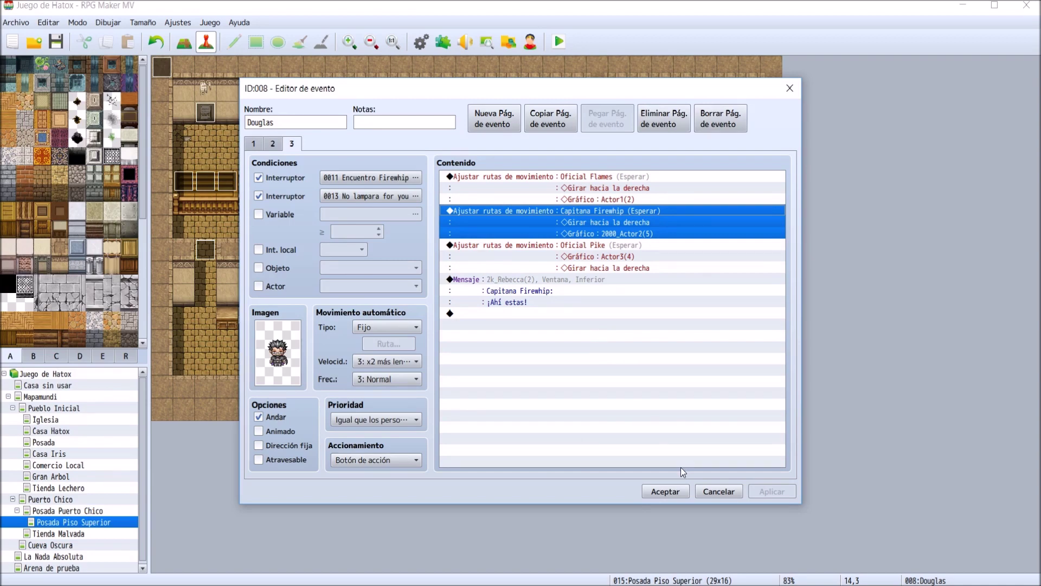
left_click(665, 491)
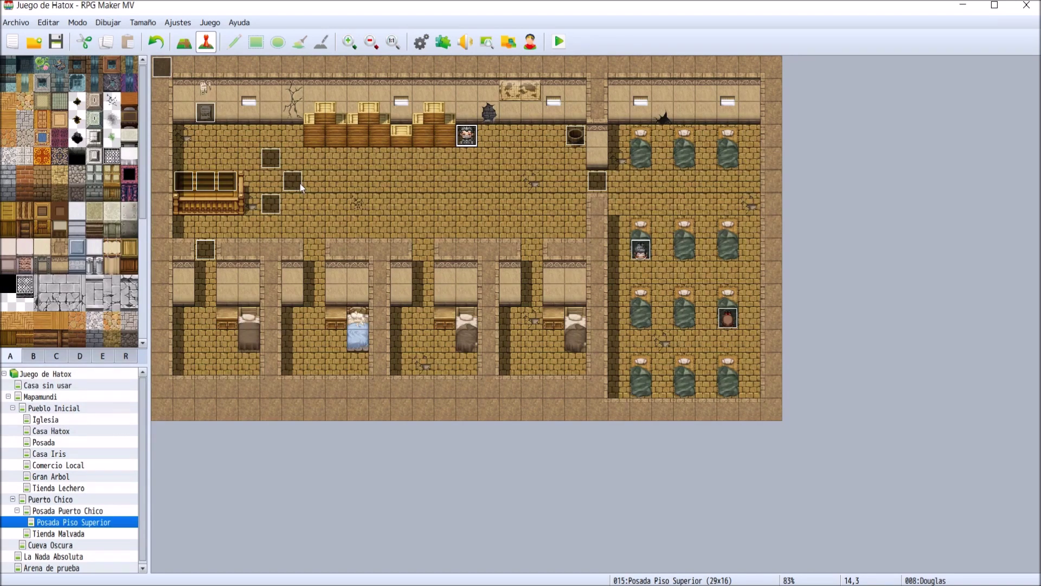
left_click(301, 183)
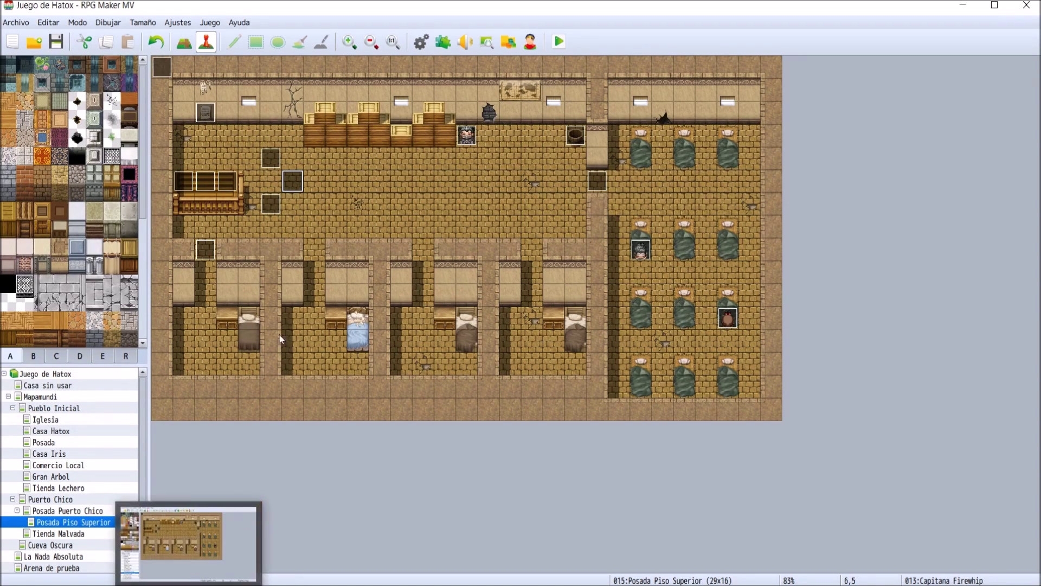
left_click(324, 196)
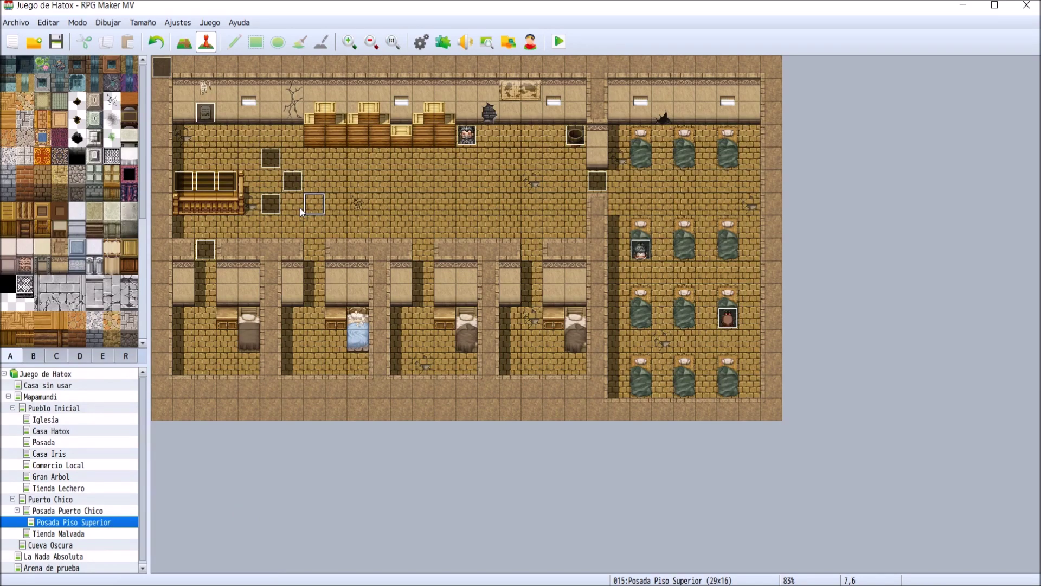
left_click_drag(271, 181, 292, 158)
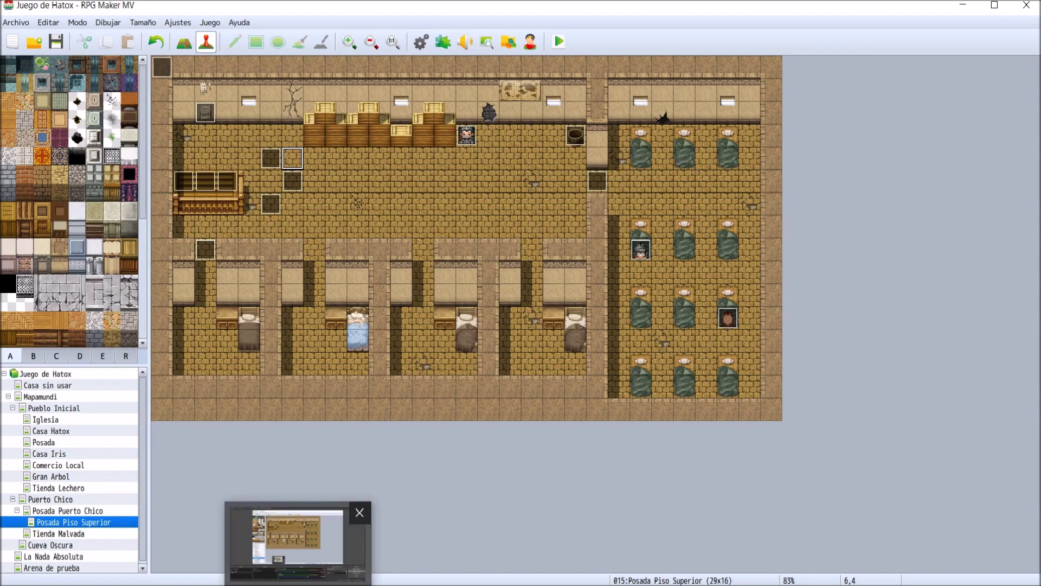
- Examine the switch conditions and images on both pages of the Felipe event in Pueblo Inicial as a reference
left_click(76, 408)
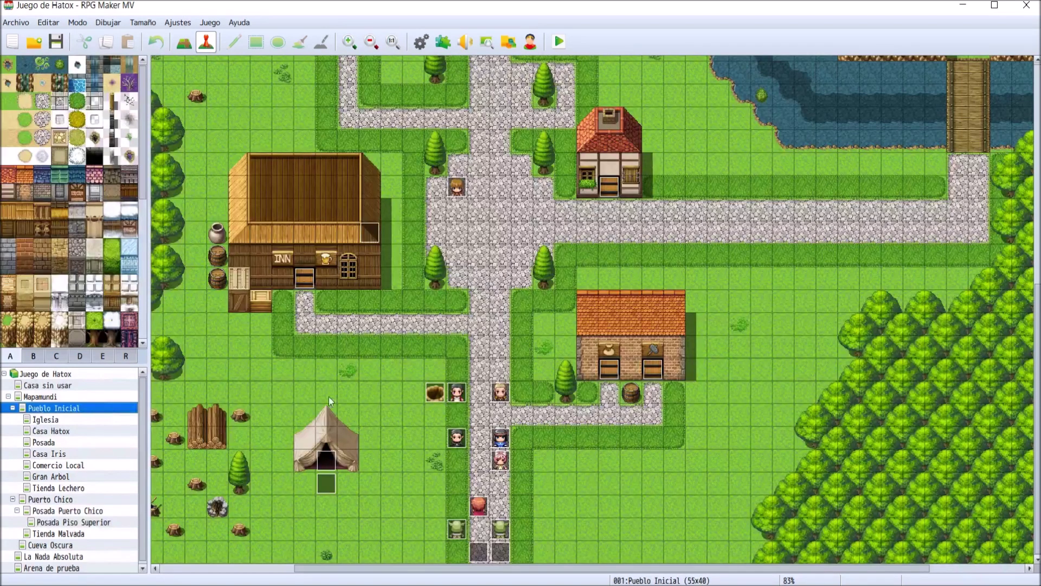
double_click(457, 438)
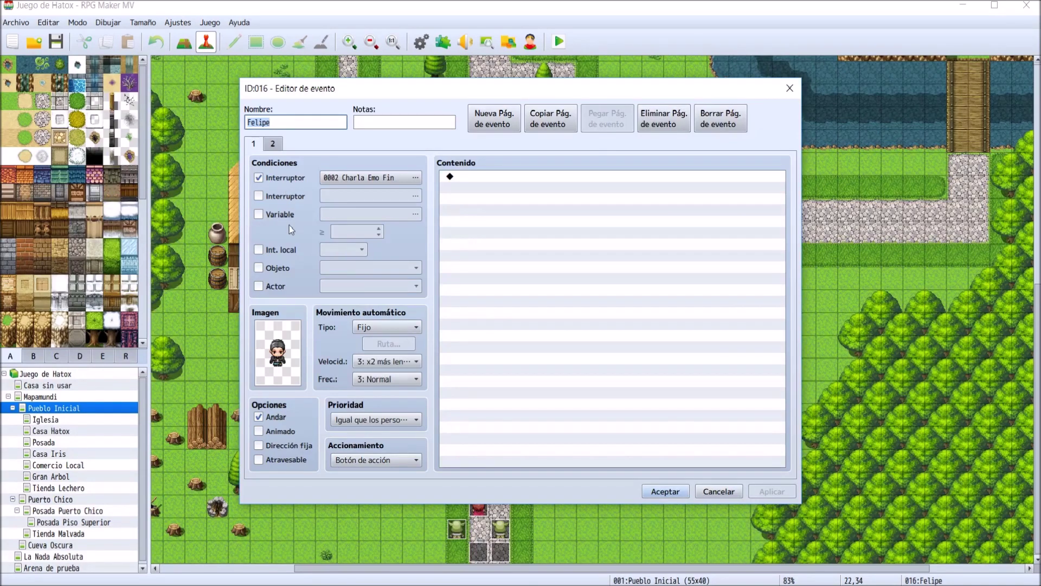
left_click(279, 146)
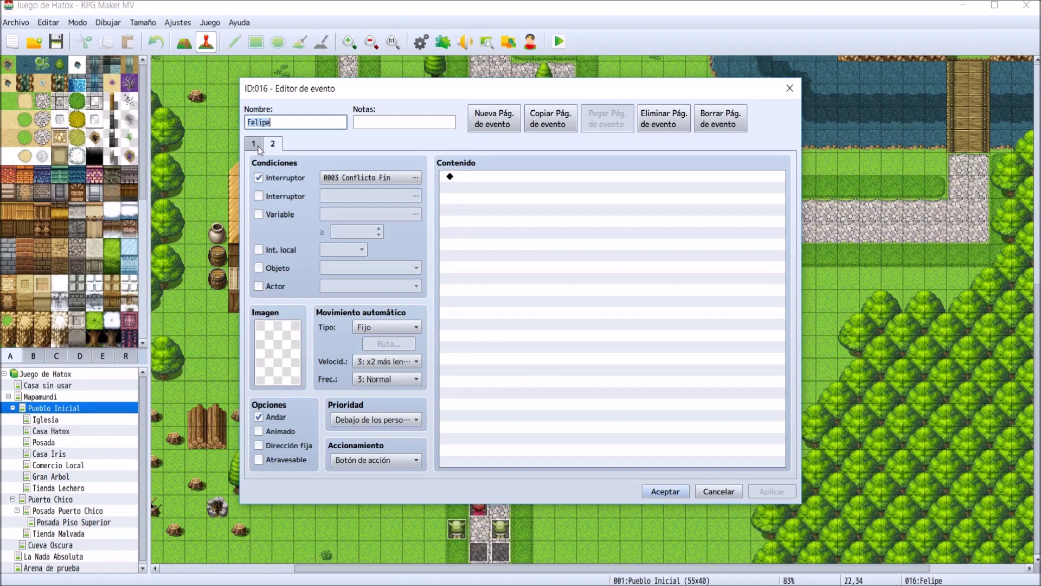
left_click(257, 146)
left_click(270, 145)
left_click(719, 491)
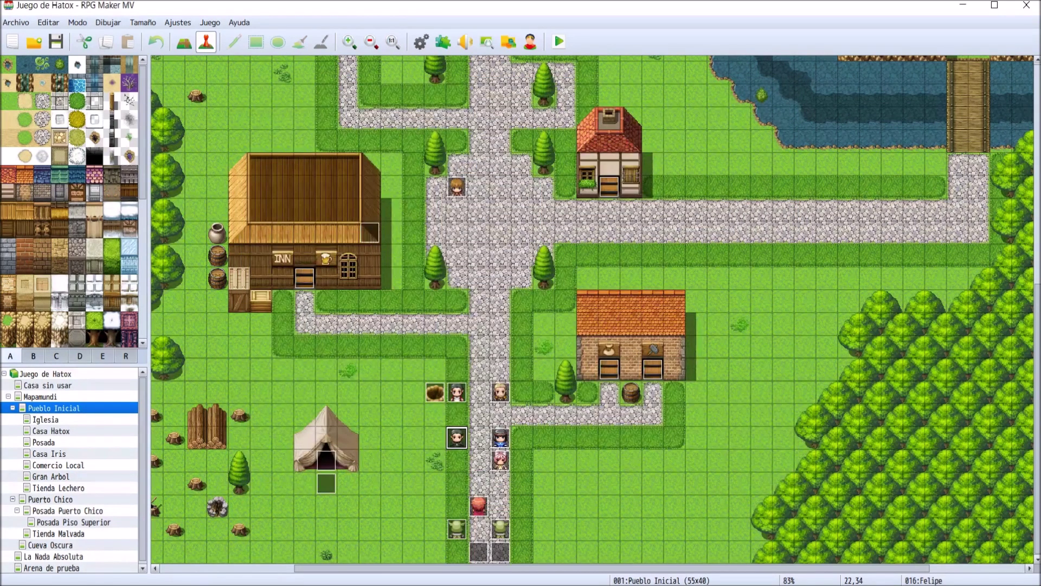
key("alt+Tab")
key("alt+Tab")
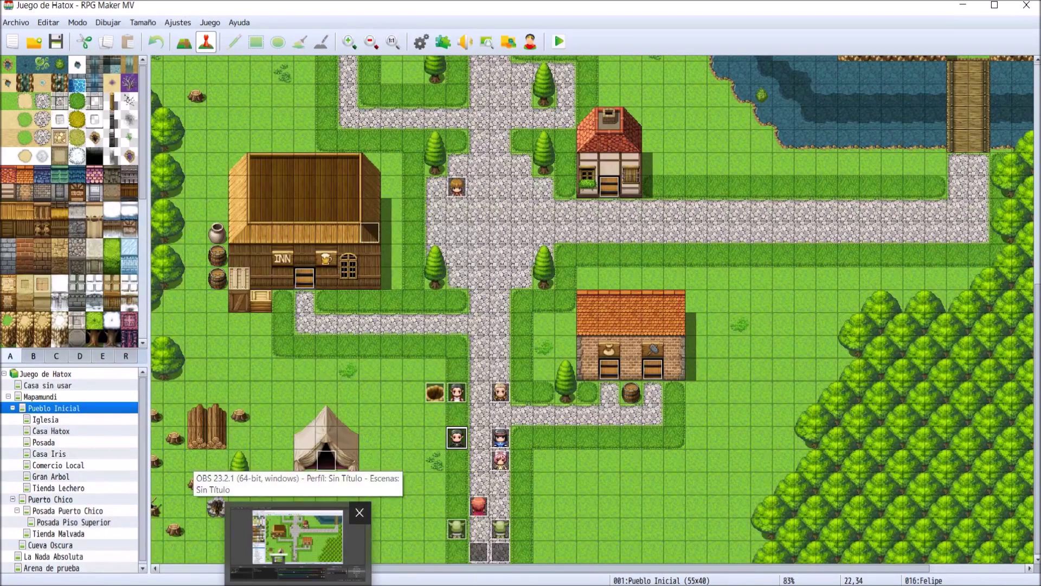
- Delete the movement-route commands on Douglas's third page in Posada Piso Superior, starting with Oficial Flames's, and accept the event
left_click(78, 521)
double_click(467, 135)
left_click(293, 145)
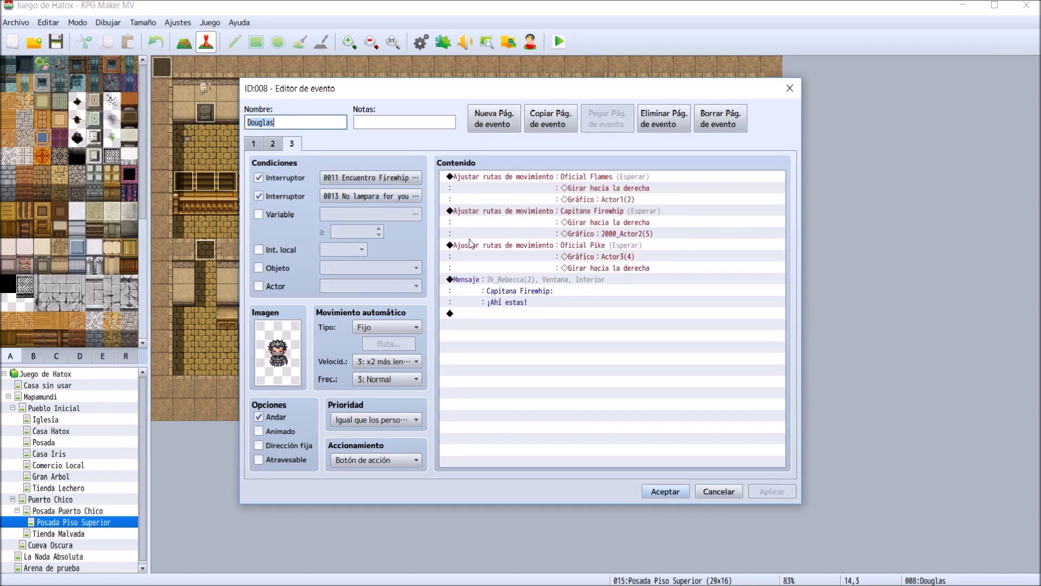
left_click(541, 288)
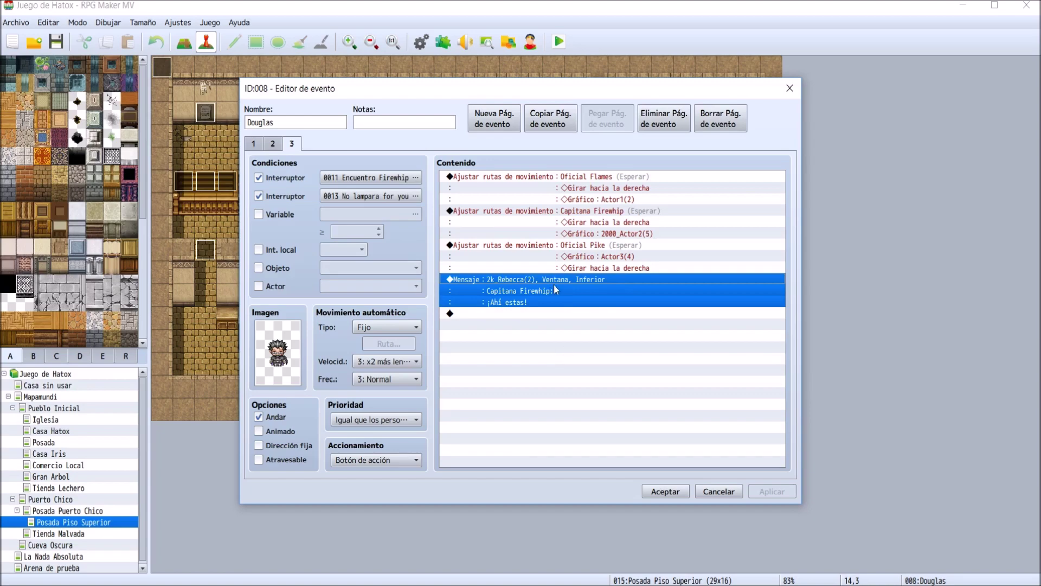
key("Delete")
key("Delete")
key("Delete")
key("Delete")
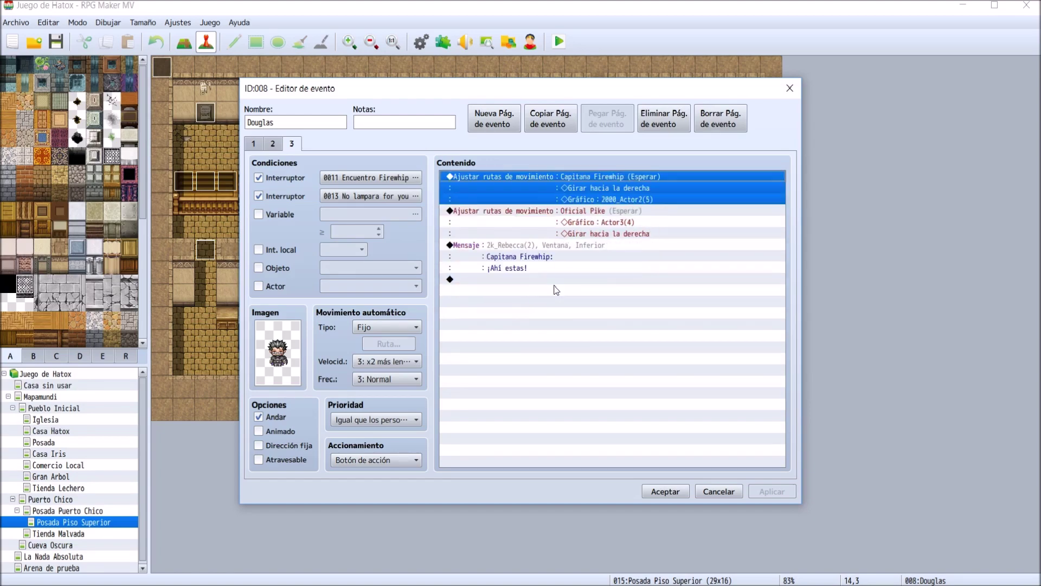
left_click(665, 490)
- Set the Capitana Firewhip event's image to the right-facing purple-haired character from the 2000_Actor2 sheet and accept the event
double_click(296, 188)
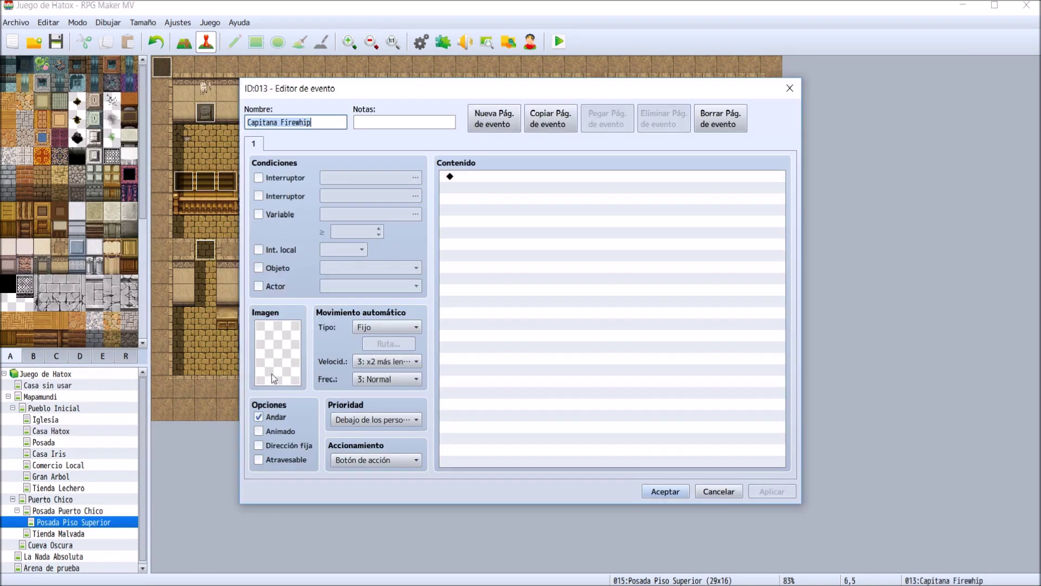
double_click(285, 343)
left_click(373, 286)
scroll(372, 296, "down", 6)
scroll(379, 314, "down", 2)
left_click(392, 365)
scroll(393, 366, "down", 4)
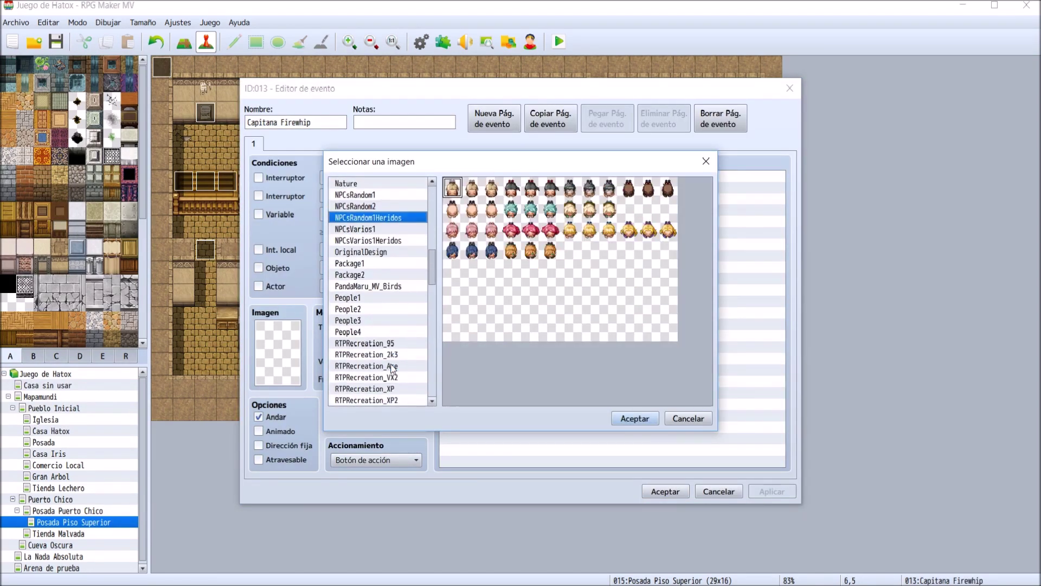
left_click(380, 312)
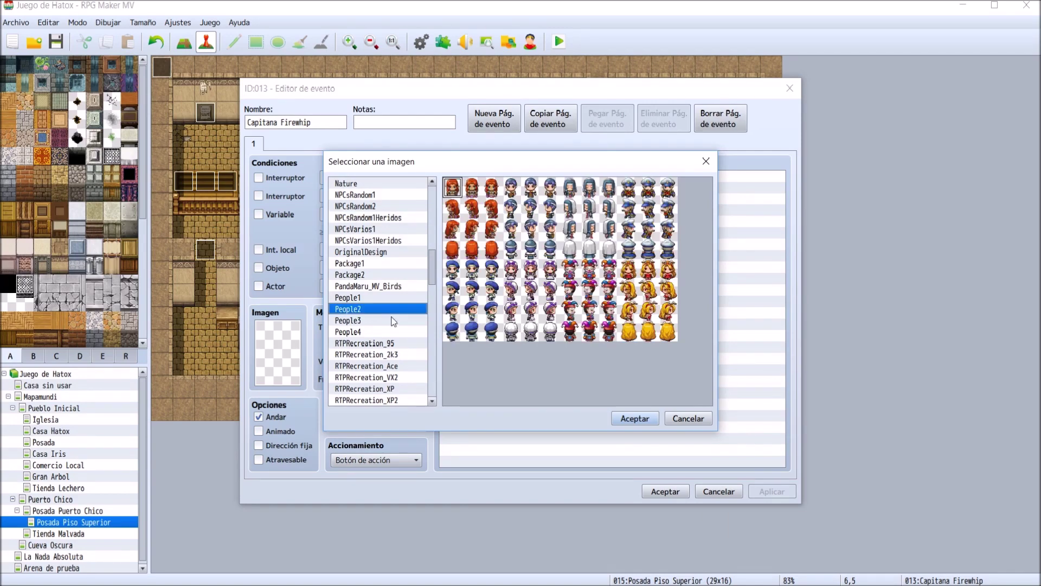
left_click(391, 318)
left_click(358, 332)
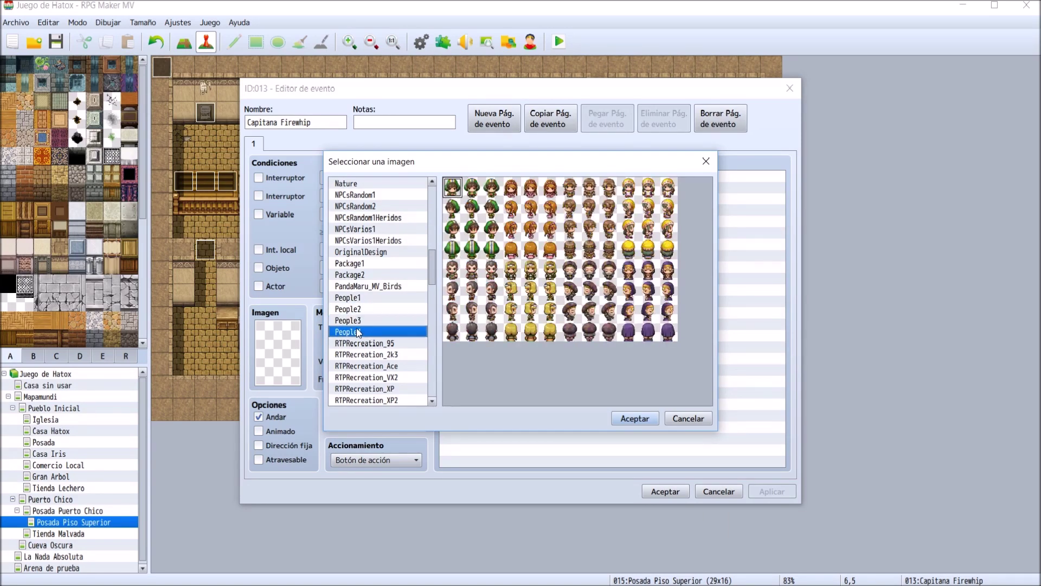
left_click(361, 309)
left_click(358, 299)
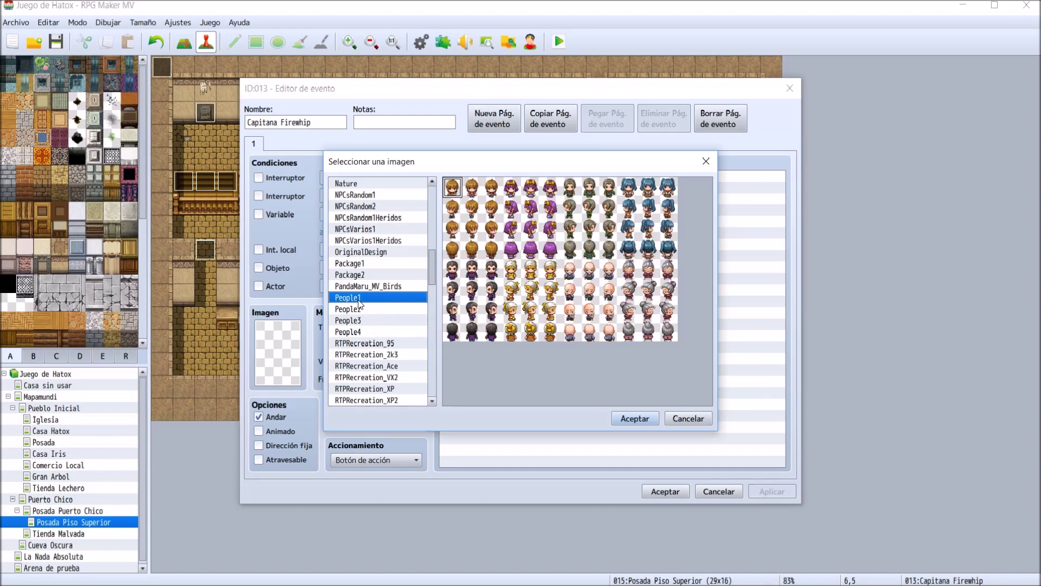
scroll(358, 289, "up", 10)
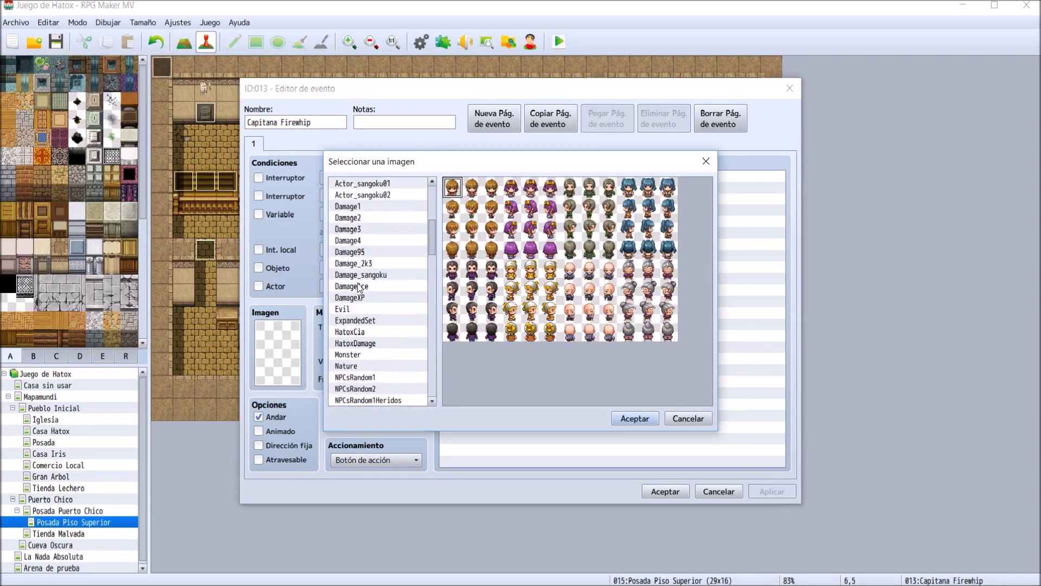
left_click(357, 230)
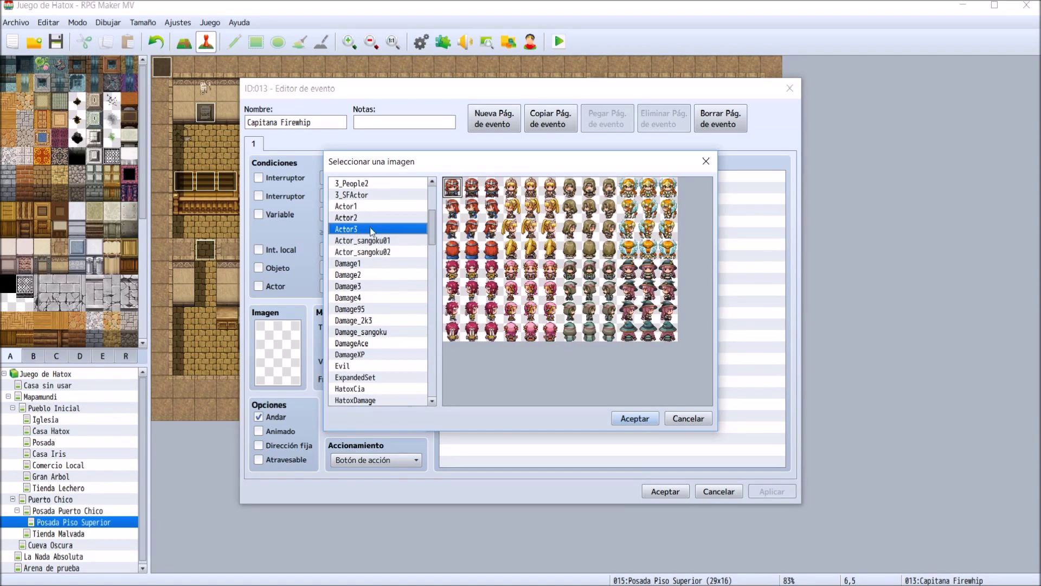
left_click(361, 217)
left_click(374, 206)
scroll(376, 269, "up", 4)
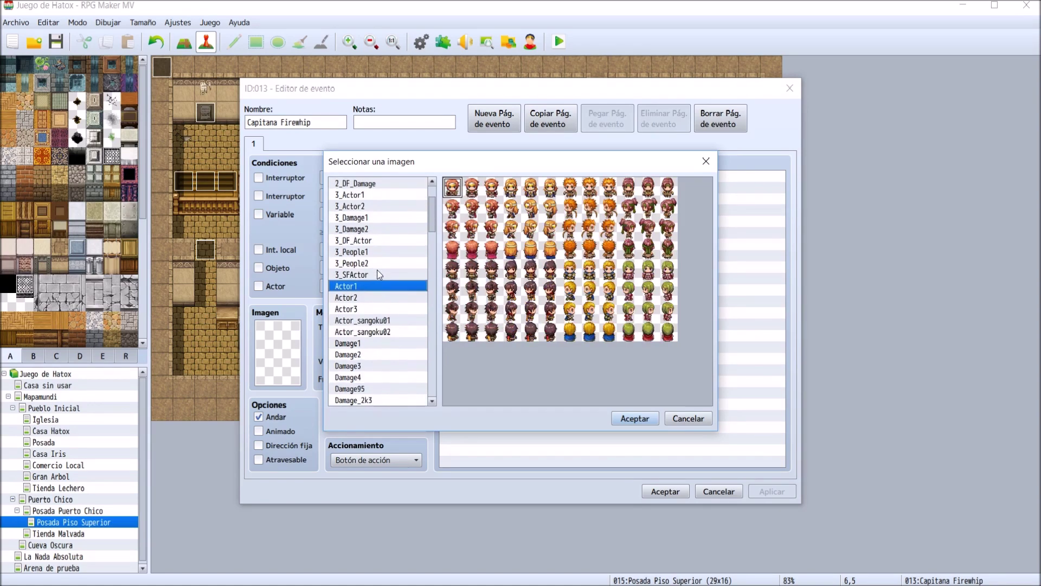
left_click(378, 206)
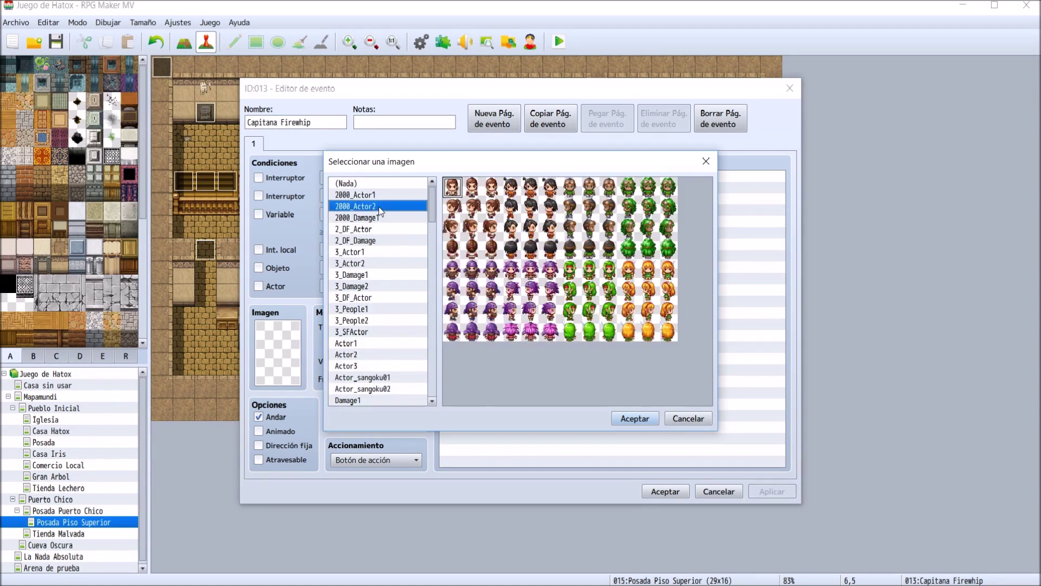
left_click(529, 310)
double_click(529, 311)
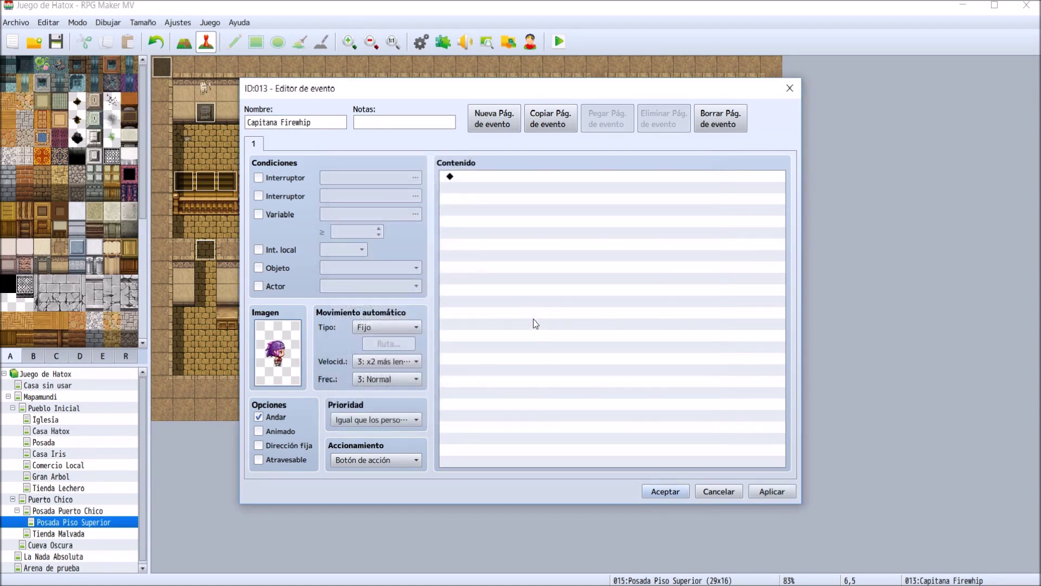
left_click(666, 491)
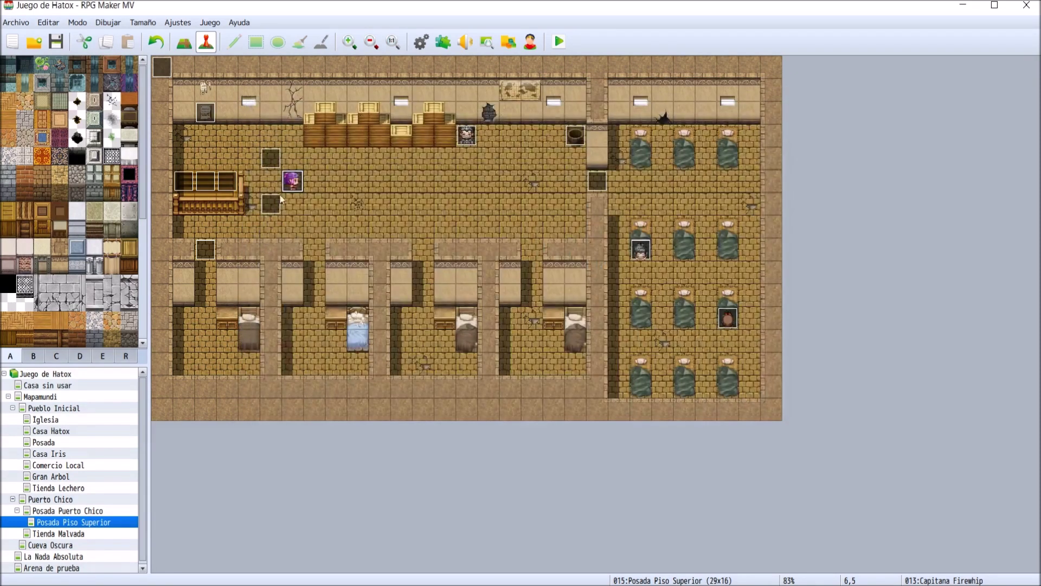
- Set the Oficial Flames event's image to the right-facing orange-haired character from the Actor1 sheet and accept the event
double_click(271, 158)
double_click(270, 372)
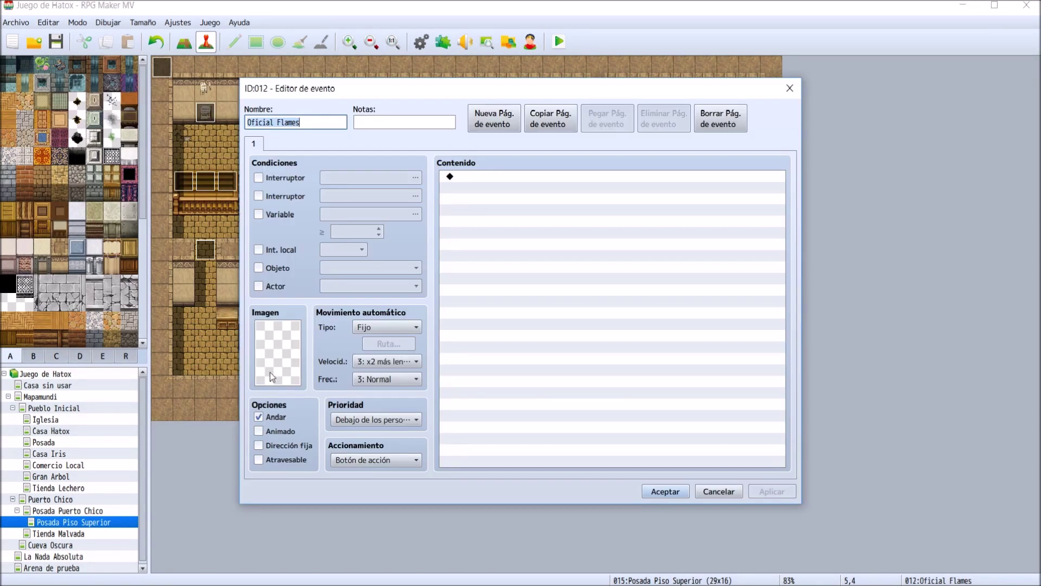
left_click(363, 286)
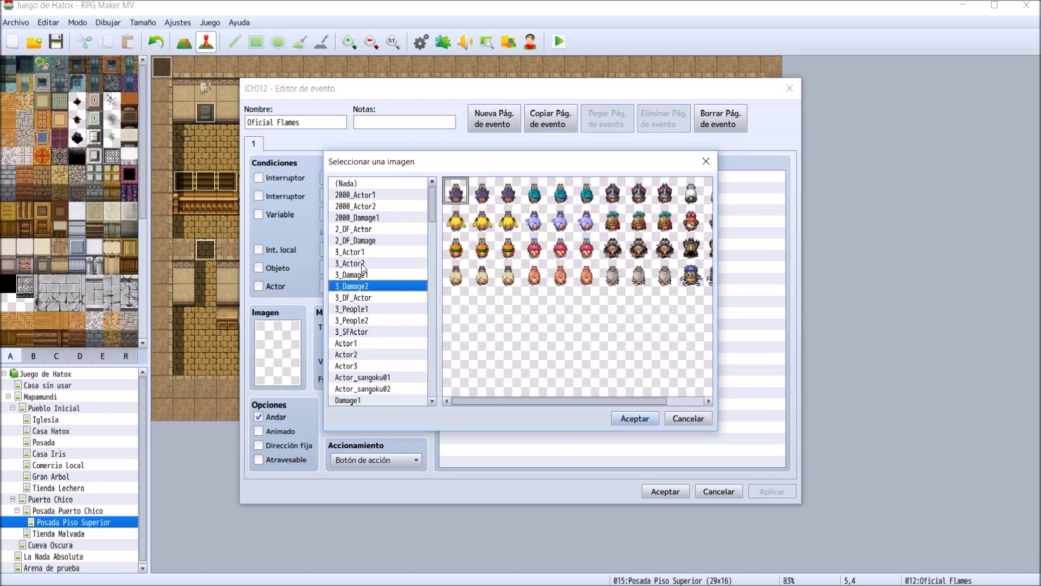
left_click(363, 264)
scroll(364, 311, "down", 4)
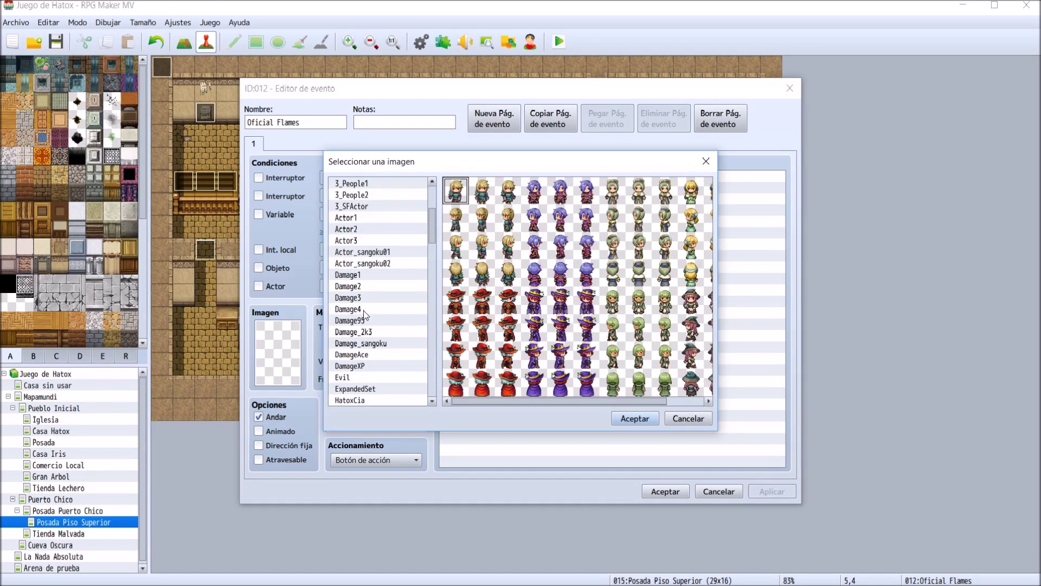
left_click(359, 308)
scroll(365, 315, "down", 3)
scroll(359, 329, "up", 4)
left_click(369, 264)
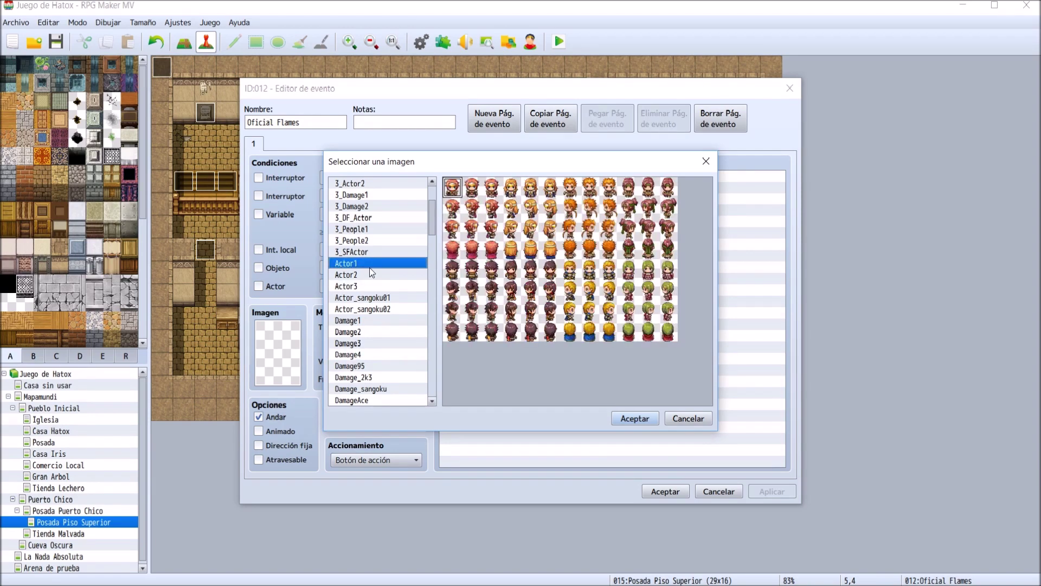
left_click(589, 228)
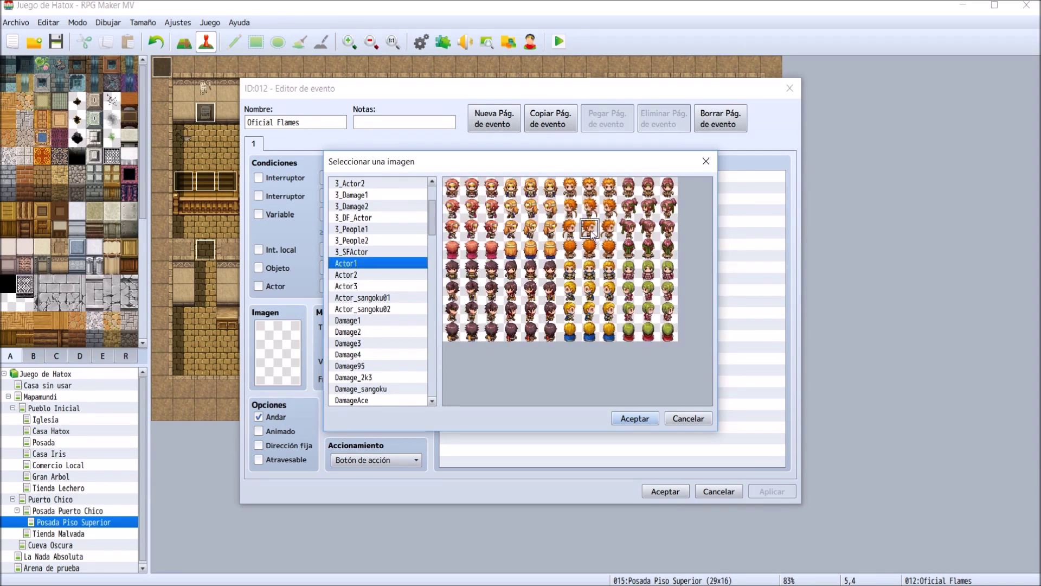
double_click(590, 229)
left_click(657, 492)
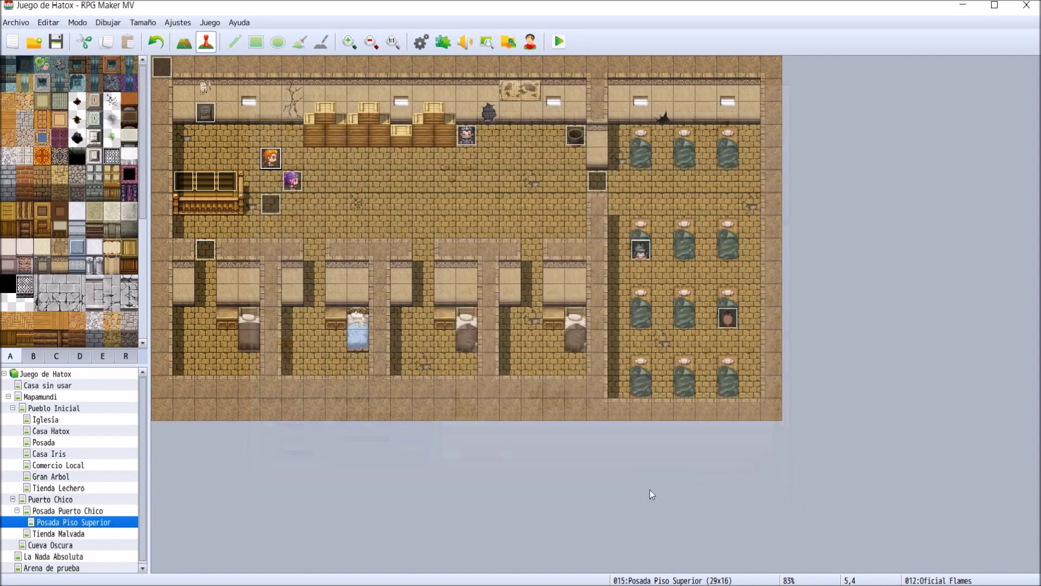
- Set the Oficial Pike event's image to the right-facing red-haired character from the Actor3 sheet and accept the event
double_click(271, 197)
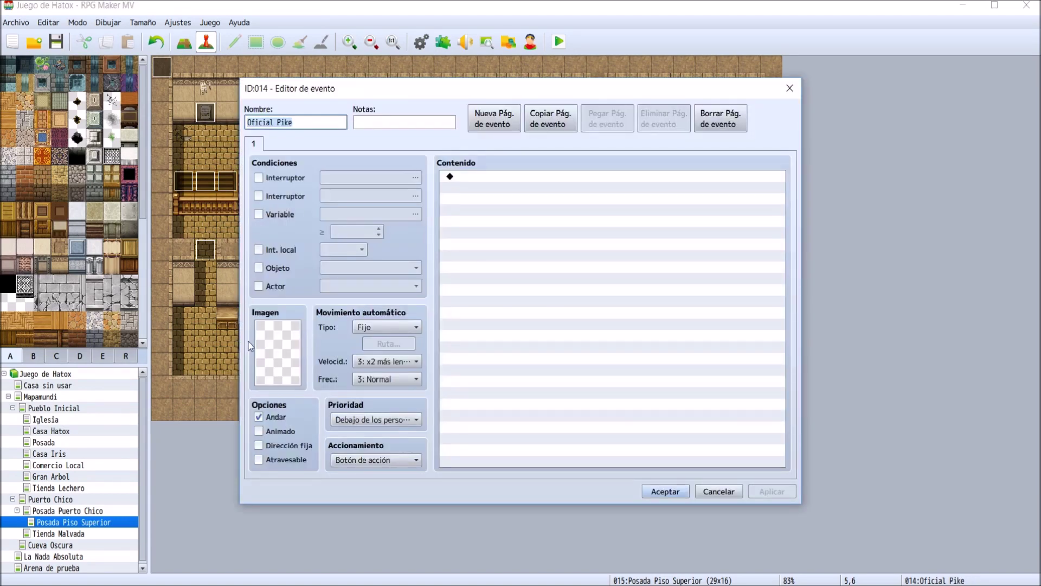
double_click(271, 379)
left_click(371, 195)
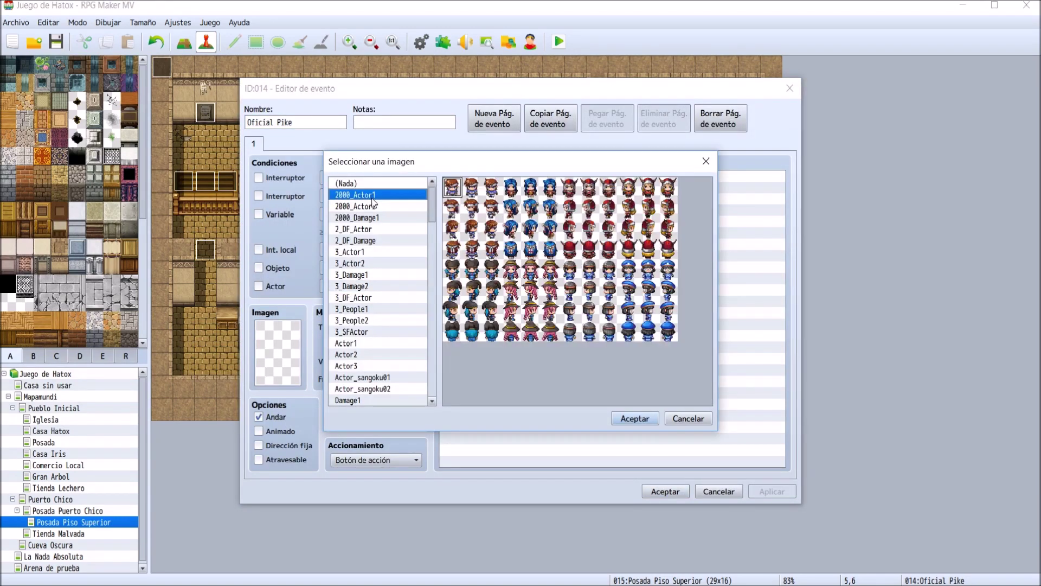
left_click(385, 365)
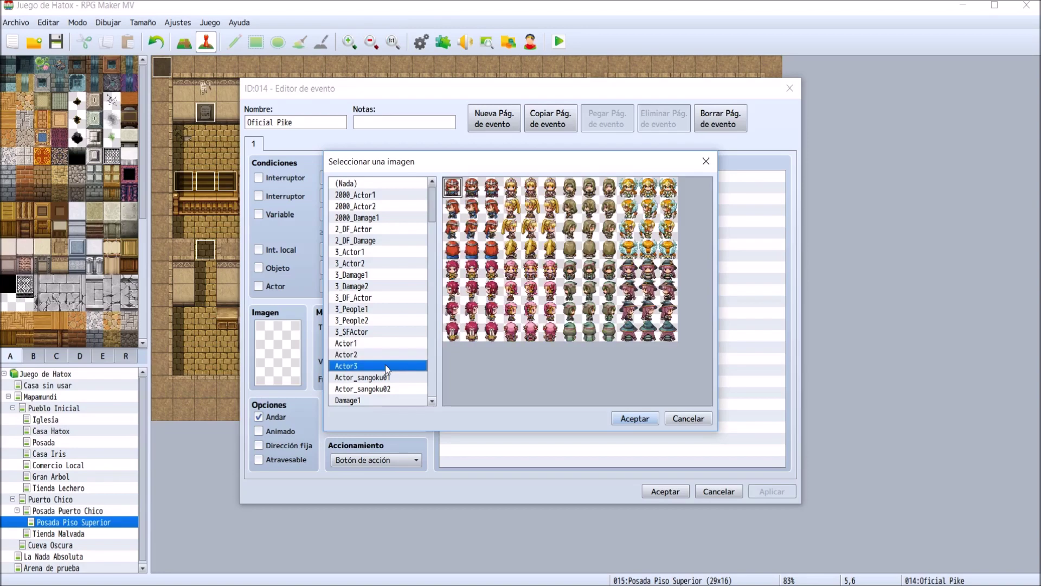
double_click(473, 313)
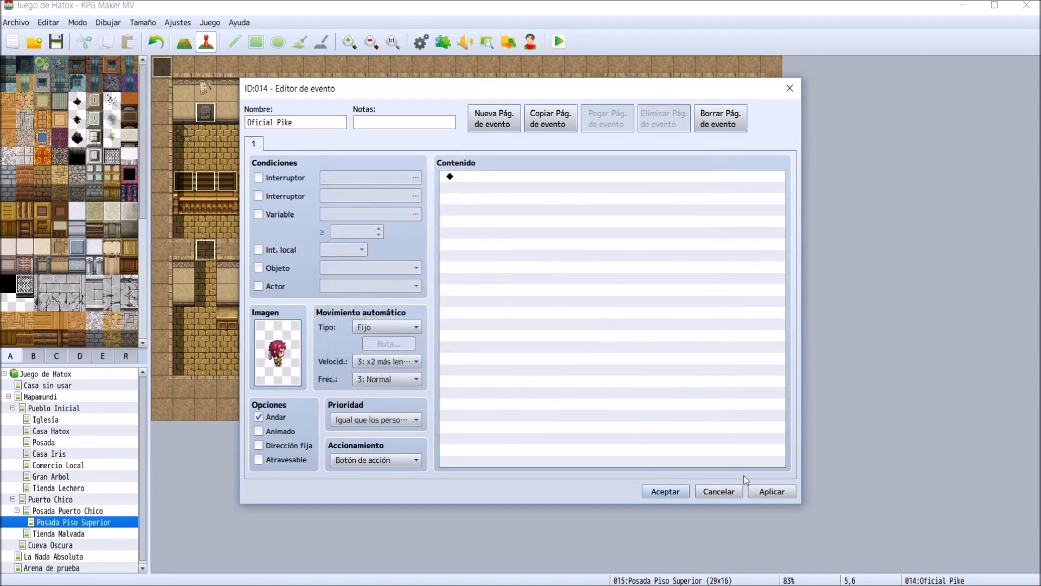
left_click(678, 488)
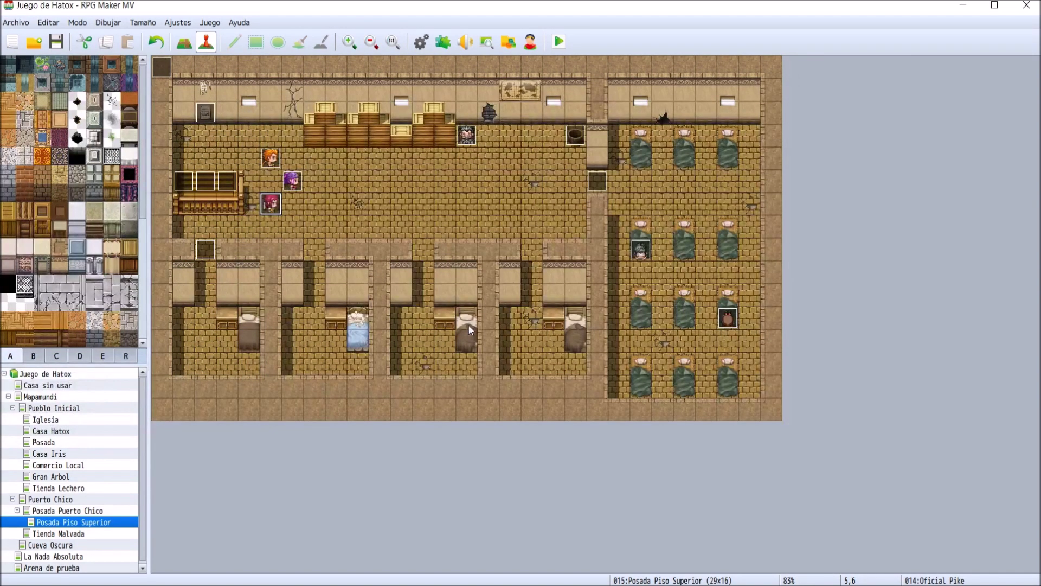
- Rename the event holding the dormitory rules messages as Normas Dormitorios and accept it
double_click(206, 115)
left_click(296, 122)
key("BackSpace")
key("BackSpace")
key("BackSpace")
key("BackSpace")
key("BackSpace")
type("Normas Dormitorios")
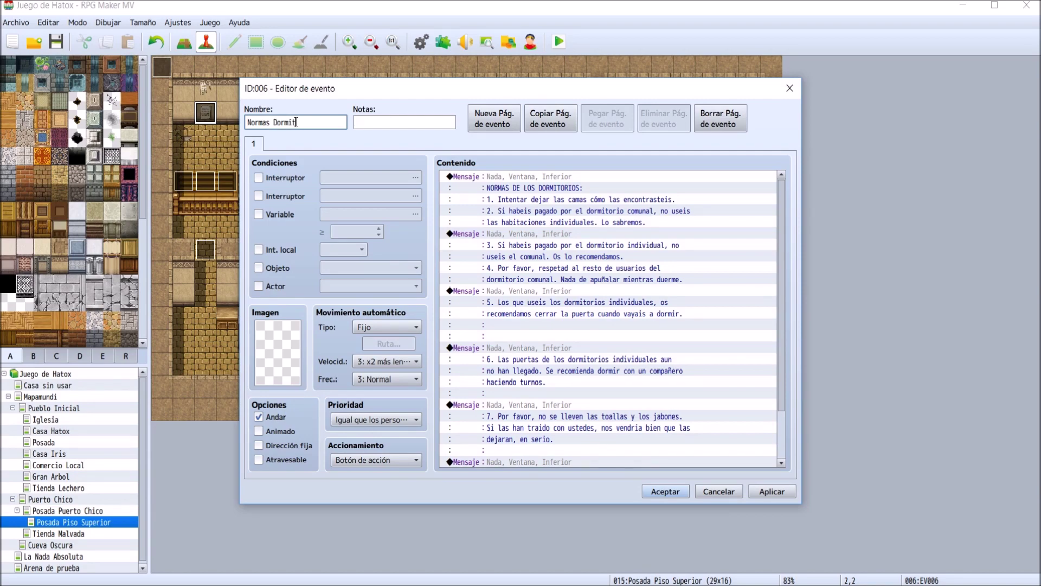
key("Return")
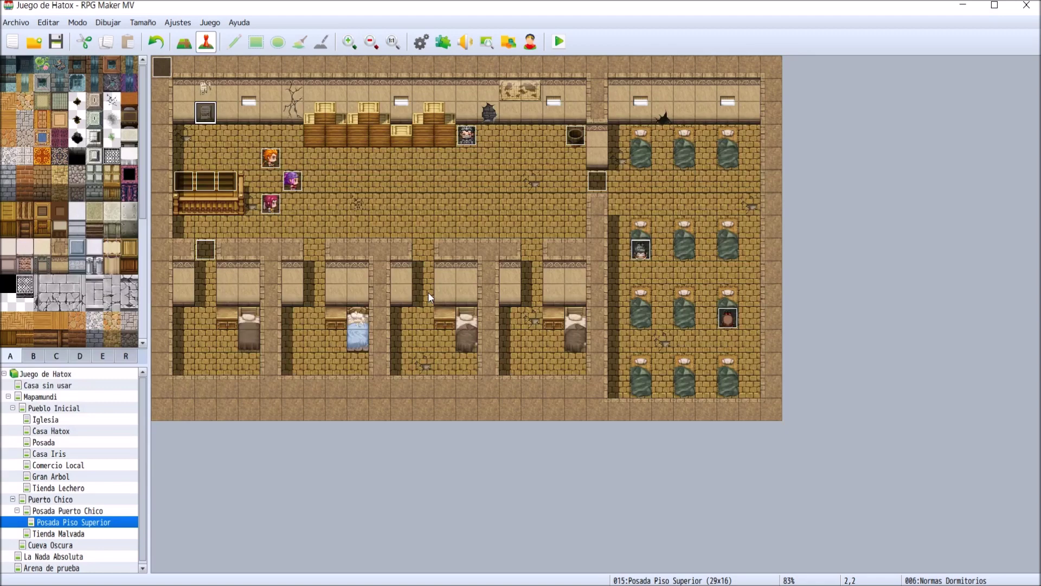
- Check the empty event EV011 in the first bedroom's doorway and delete it
left_click(574, 134)
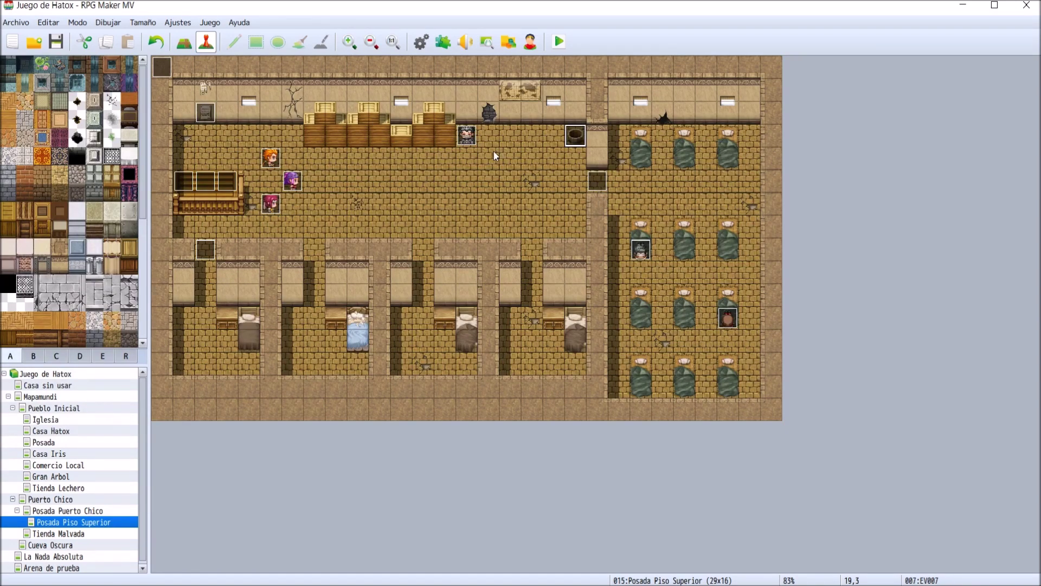
double_click(217, 244)
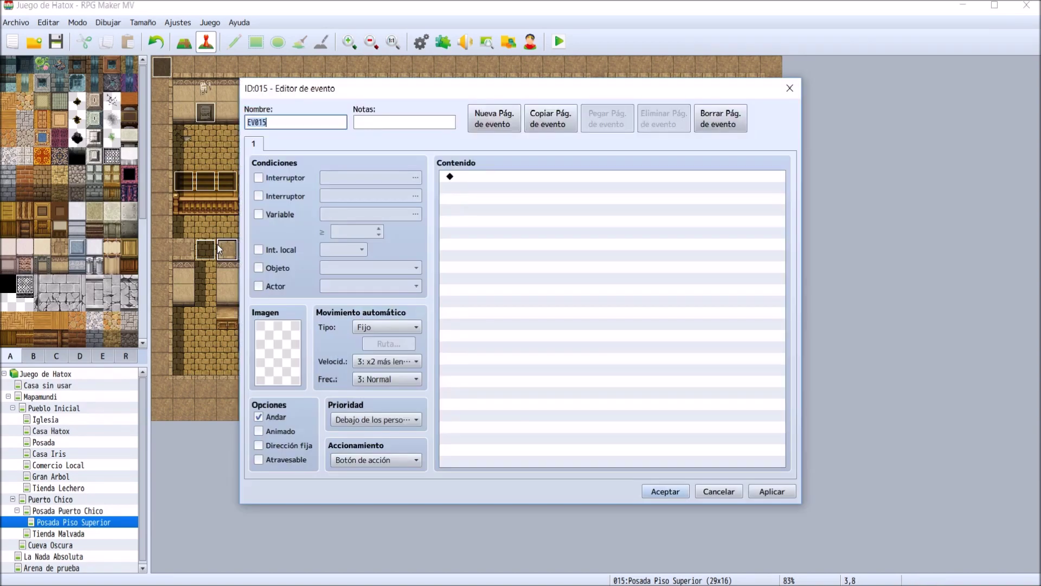
left_click(728, 487)
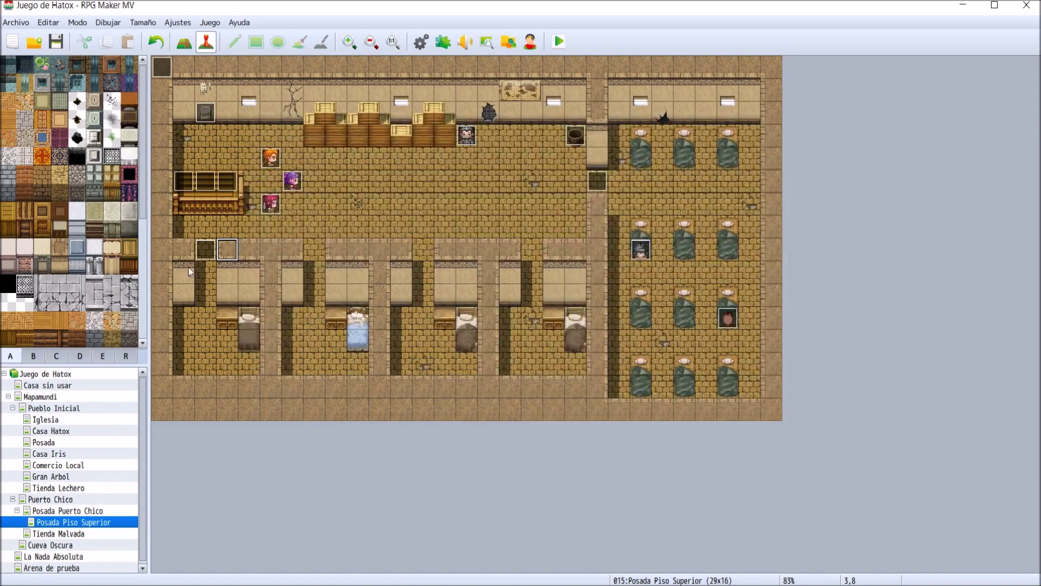
double_click(199, 248)
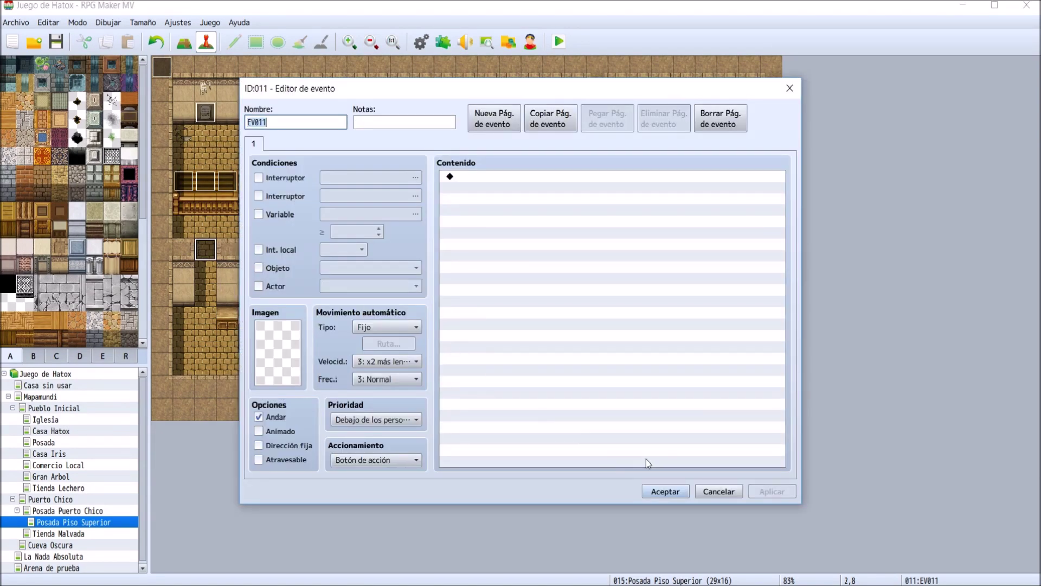
left_click(711, 491)
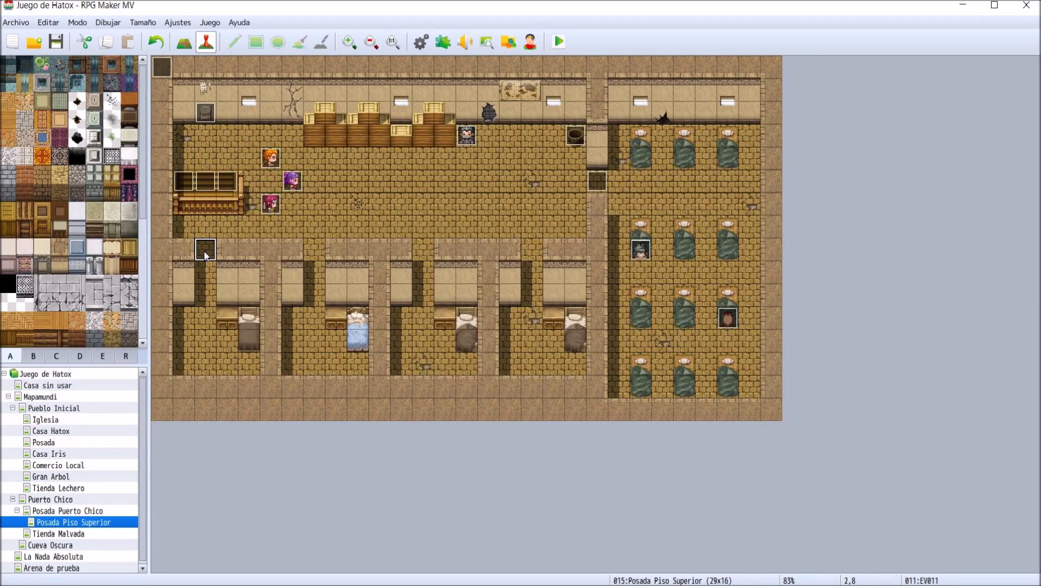
key("Delete")
left_click(310, 252)
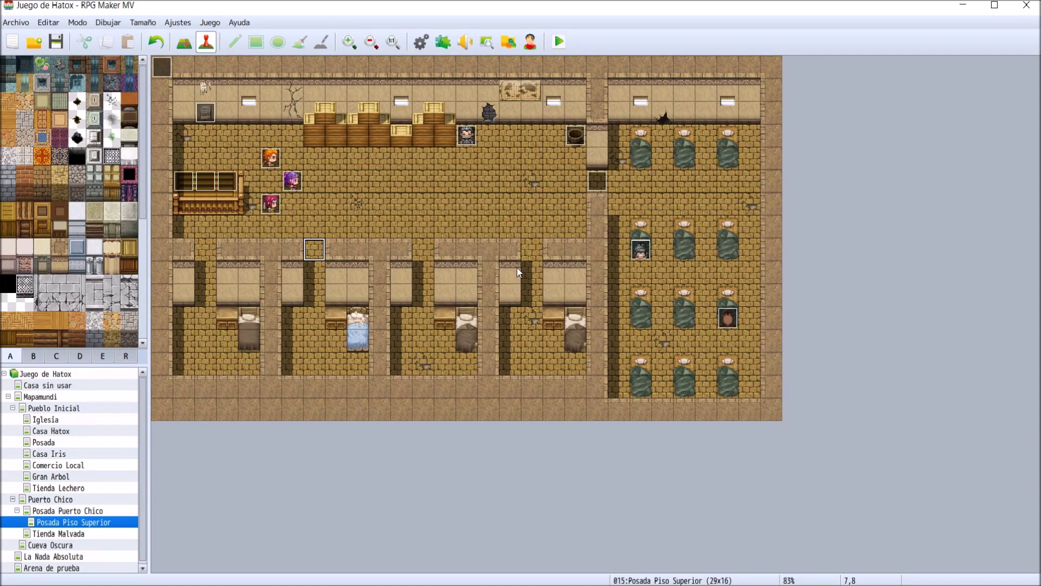
double_click(424, 252)
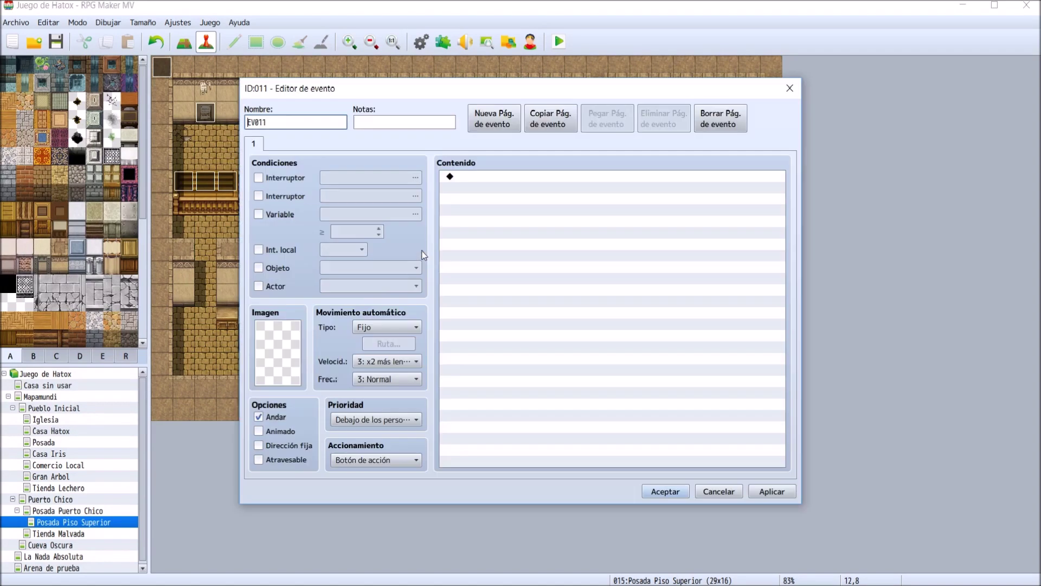
double_click(275, 368)
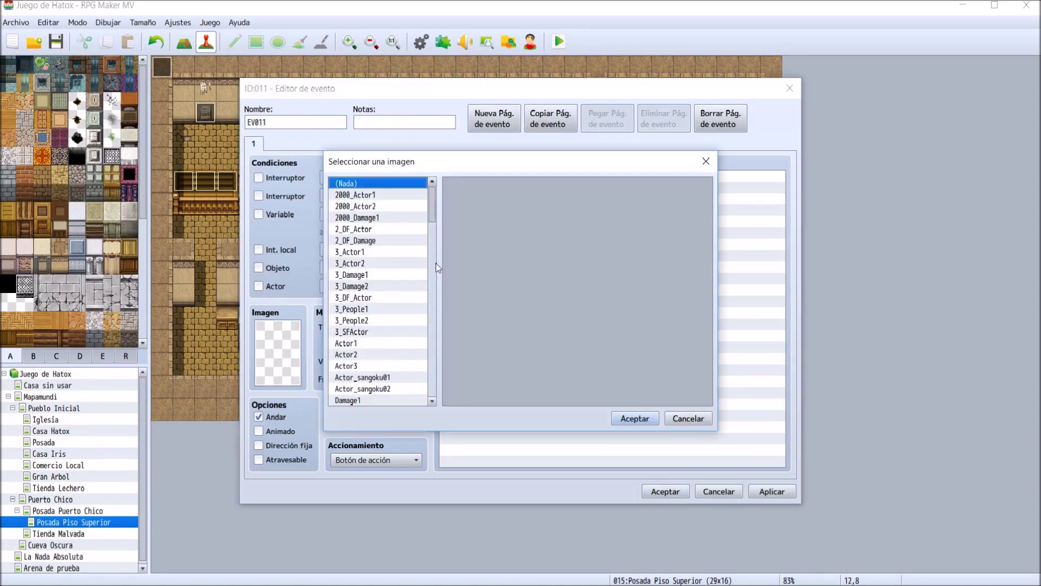
left_click_drag(432, 212, 444, 400)
left_click(399, 366)
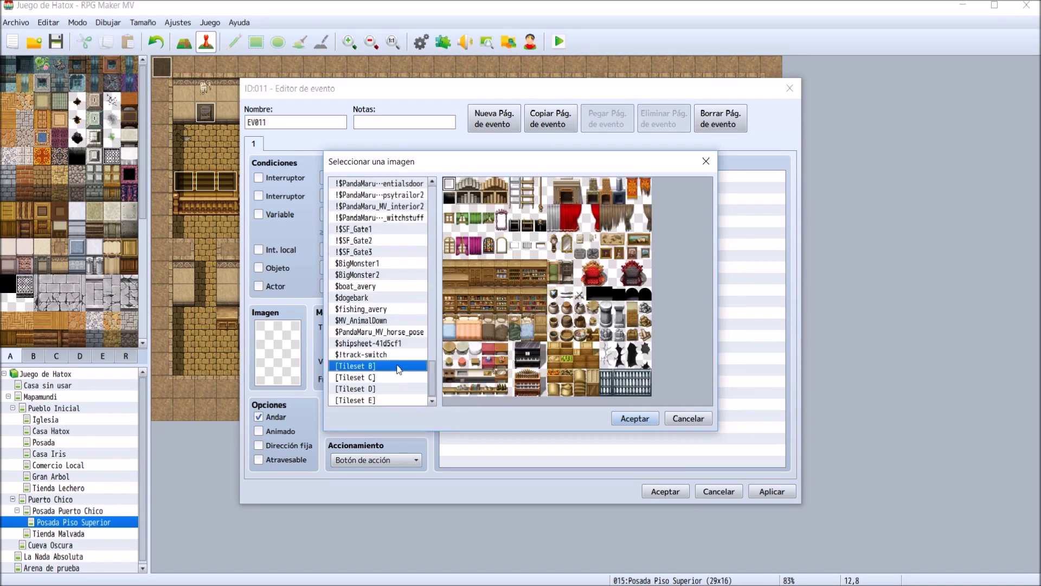
left_click(383, 377)
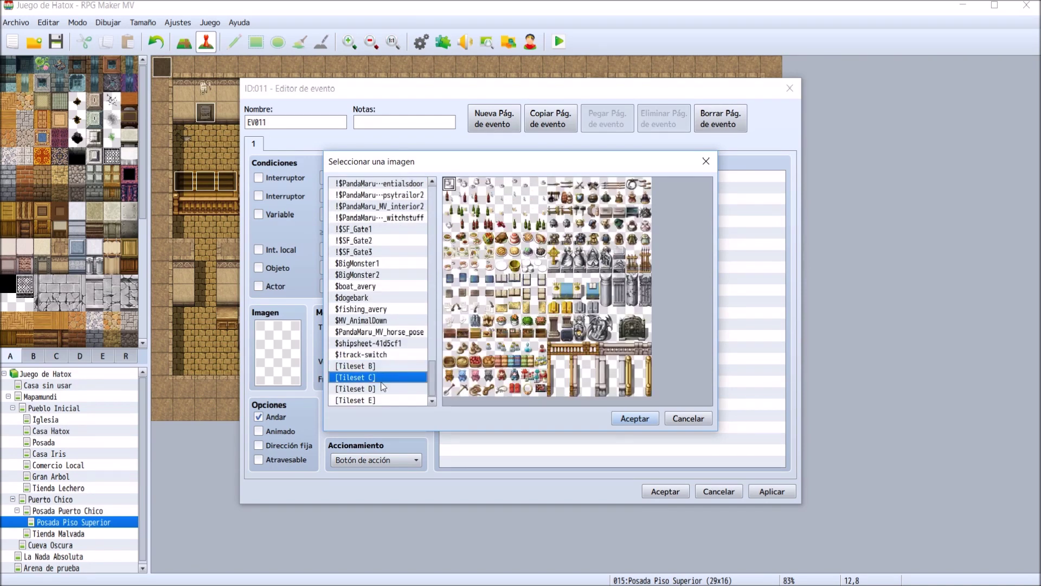
left_click(383, 389)
left_click(382, 401)
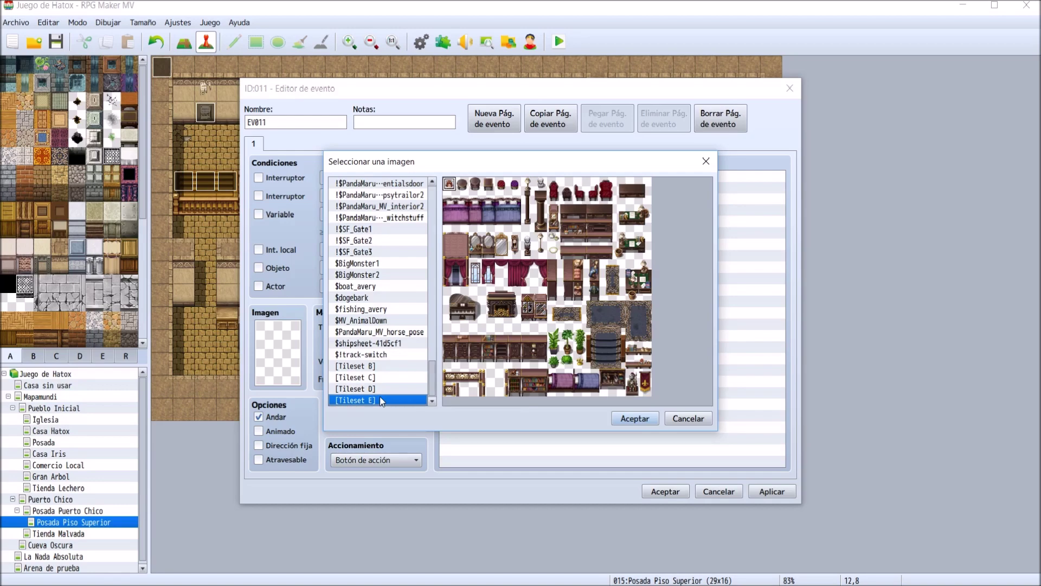
left_click(699, 418)
left_click(717, 490)
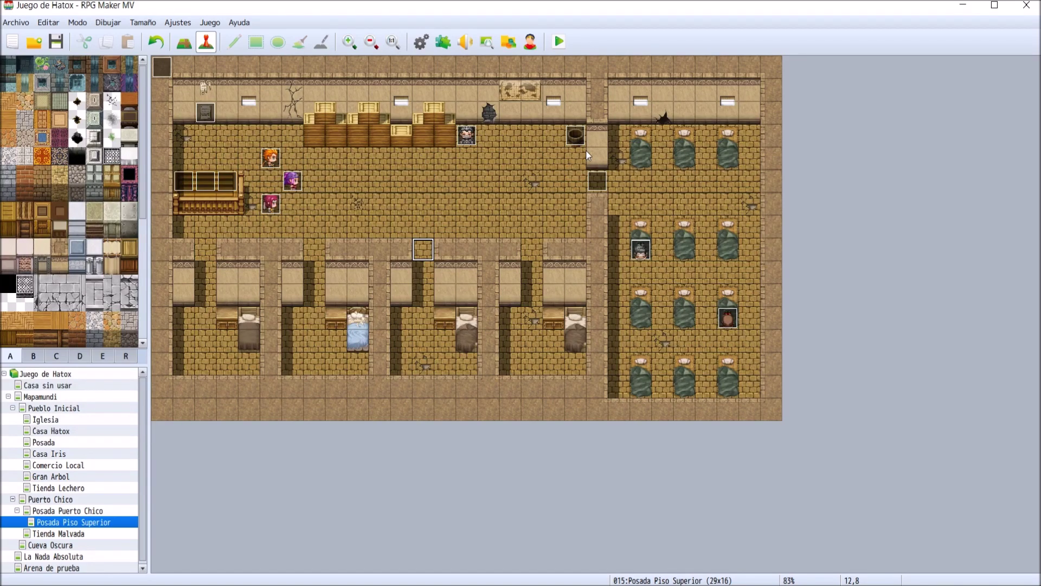
- Review the conditions and dialogue on the three pages of the Douglas event beside the crates
double_click(467, 136)
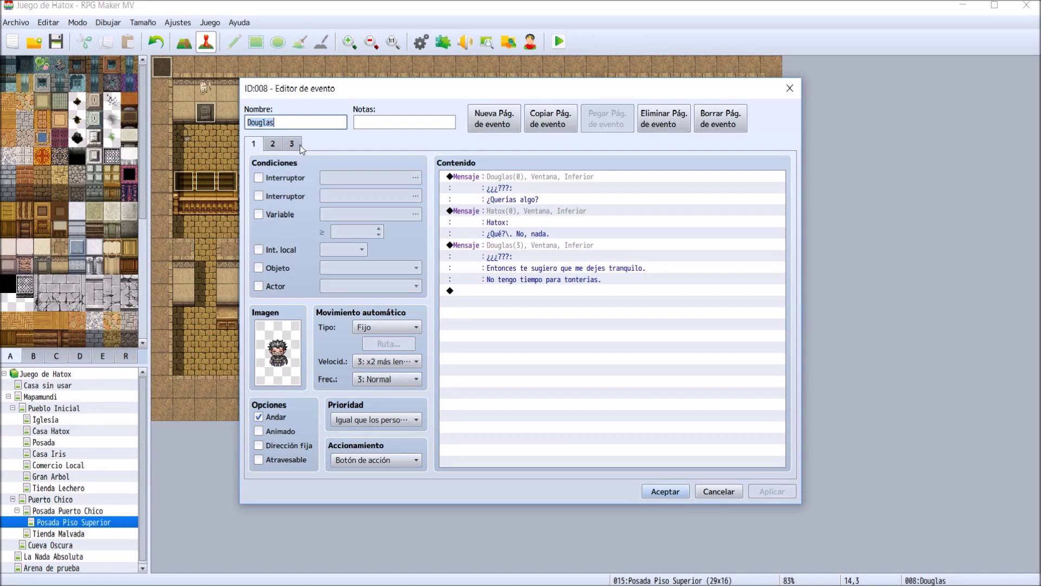
left_click(297, 144)
left_click(273, 144)
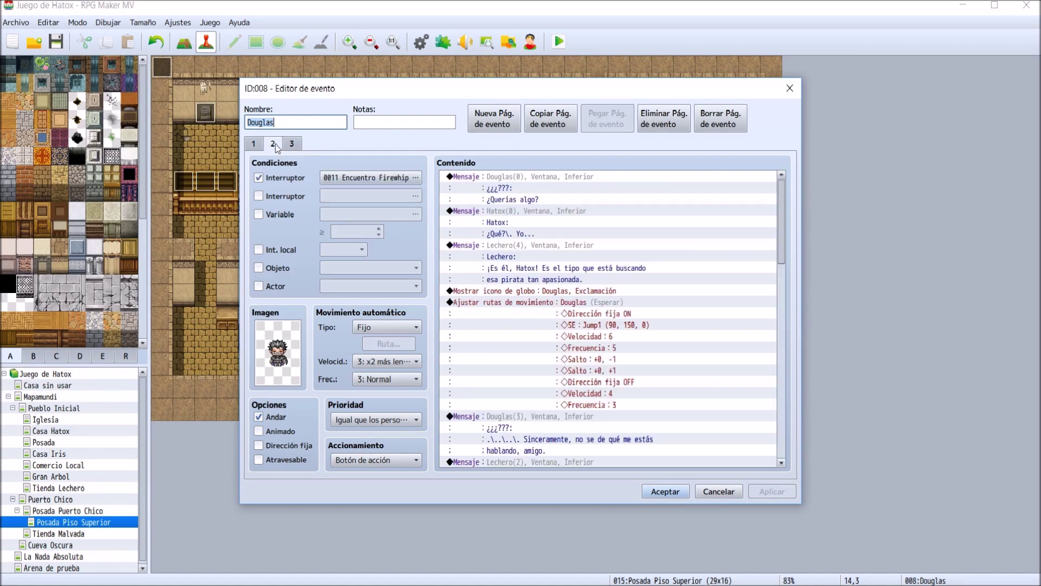
left_click(292, 143)
left_click(492, 187)
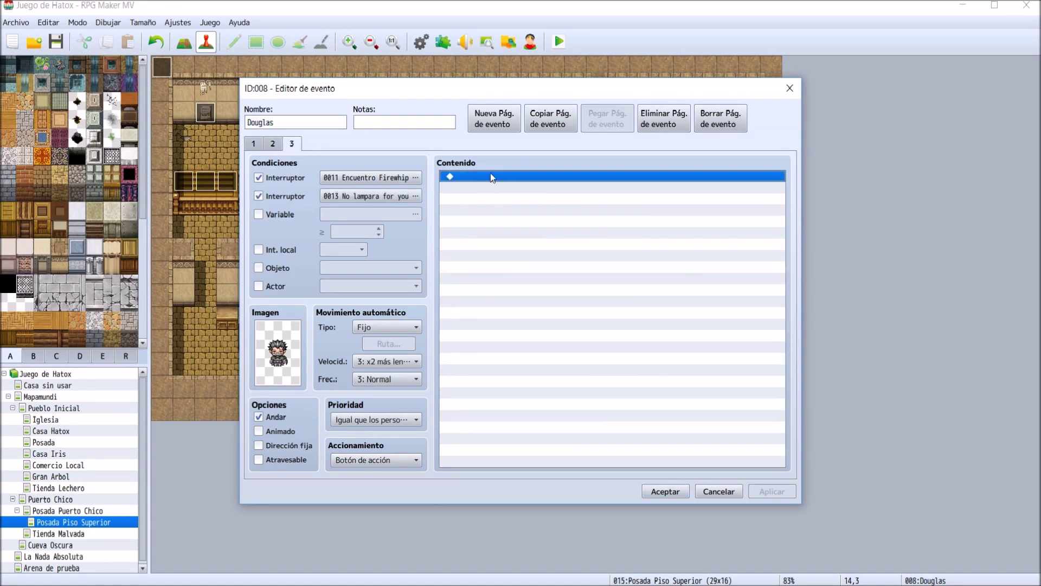
left_click(273, 144)
left_click(292, 144)
left_click(273, 143)
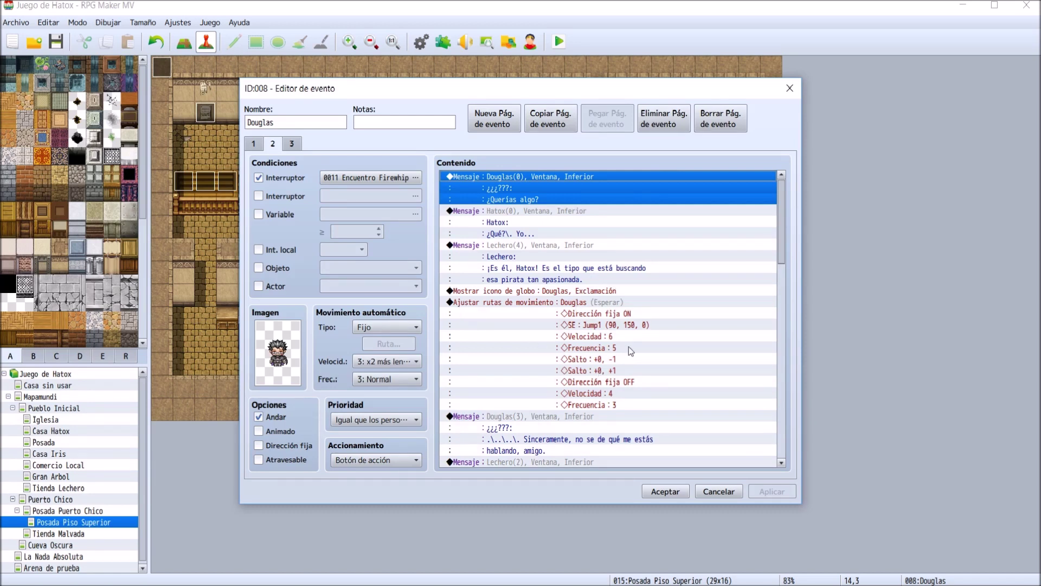
scroll(629, 347, "down", 4)
left_click_drag(782, 285, 781, 436)
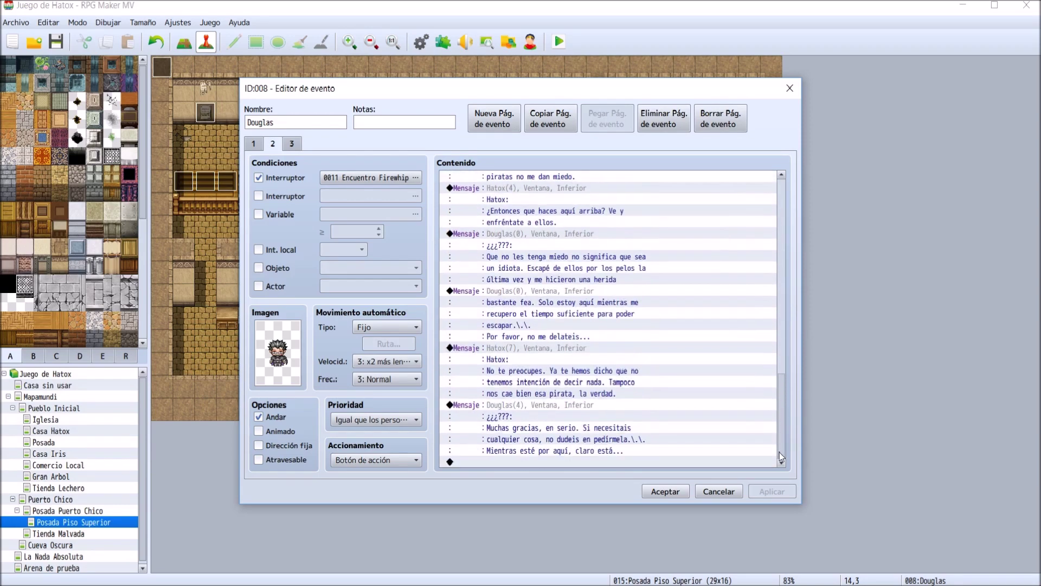
- Insert a blank page 3 in the Douglas event, placing a copy of the former third page after it and deleting the original
left_click(292, 143)
left_click(494, 118)
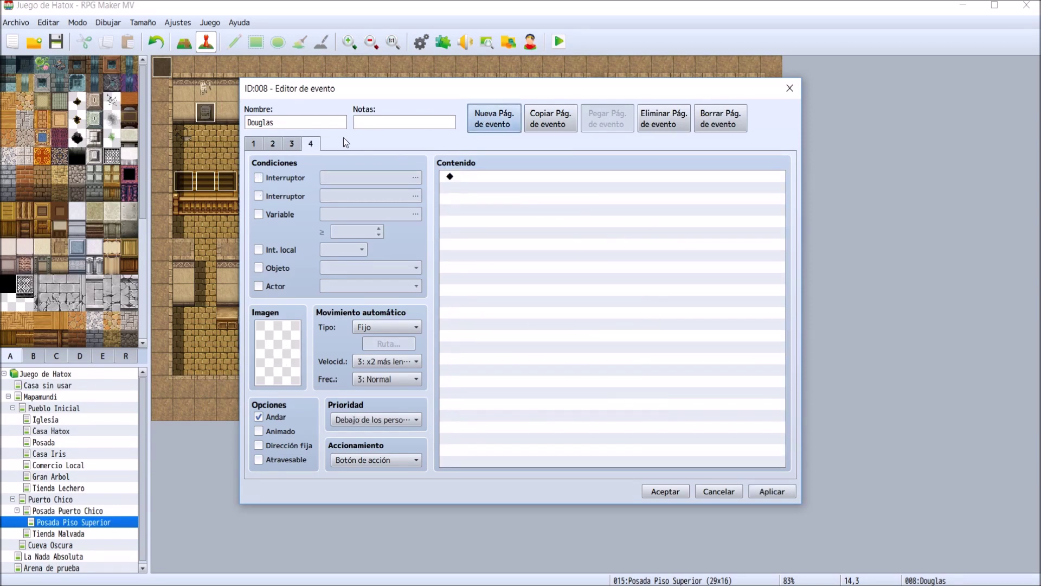
left_click(293, 144)
left_click(566, 129)
left_click(311, 143)
left_click(610, 125)
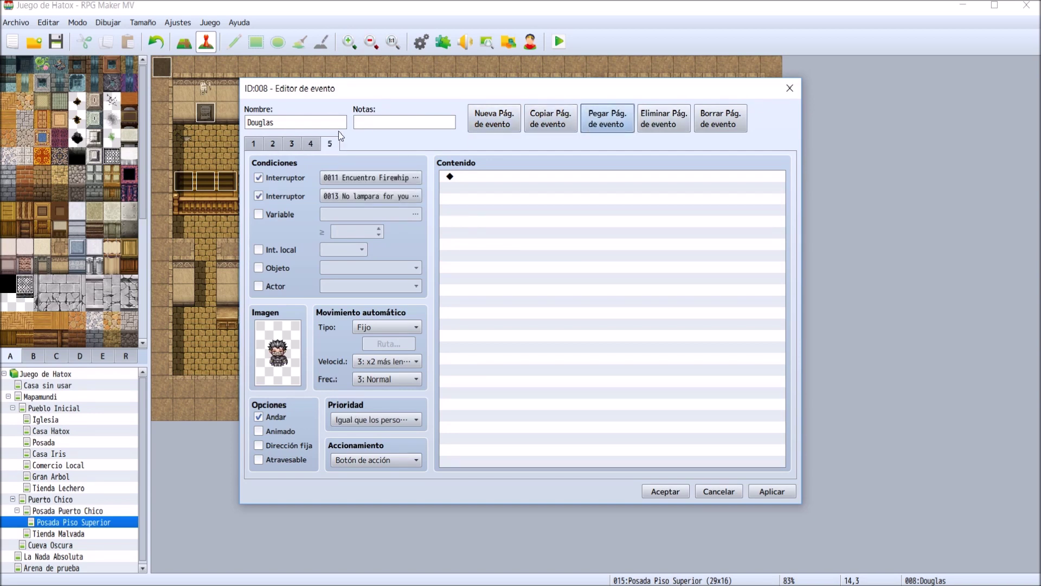
left_click(291, 143)
left_click(663, 120)
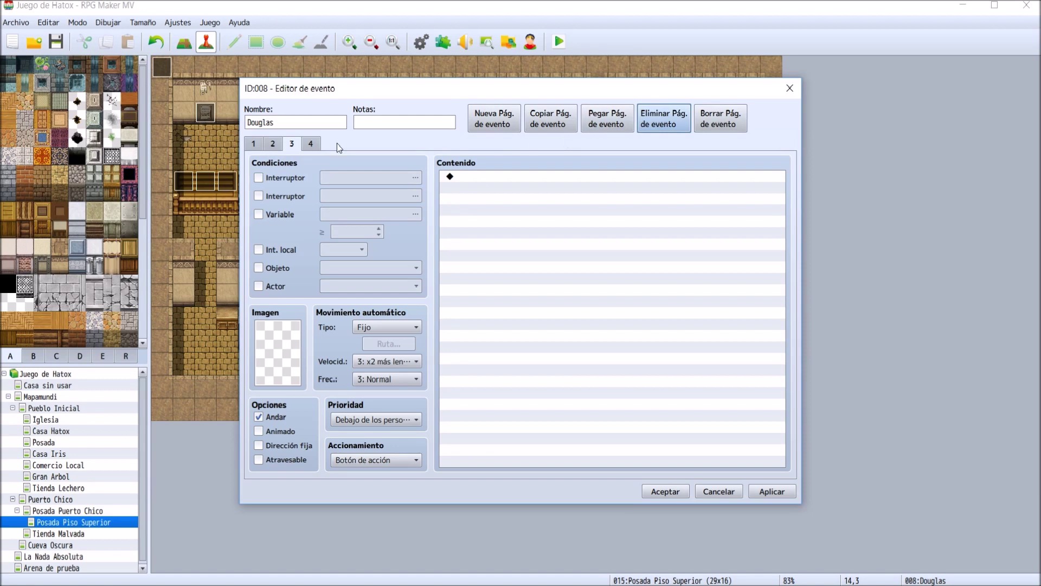
left_click(313, 143)
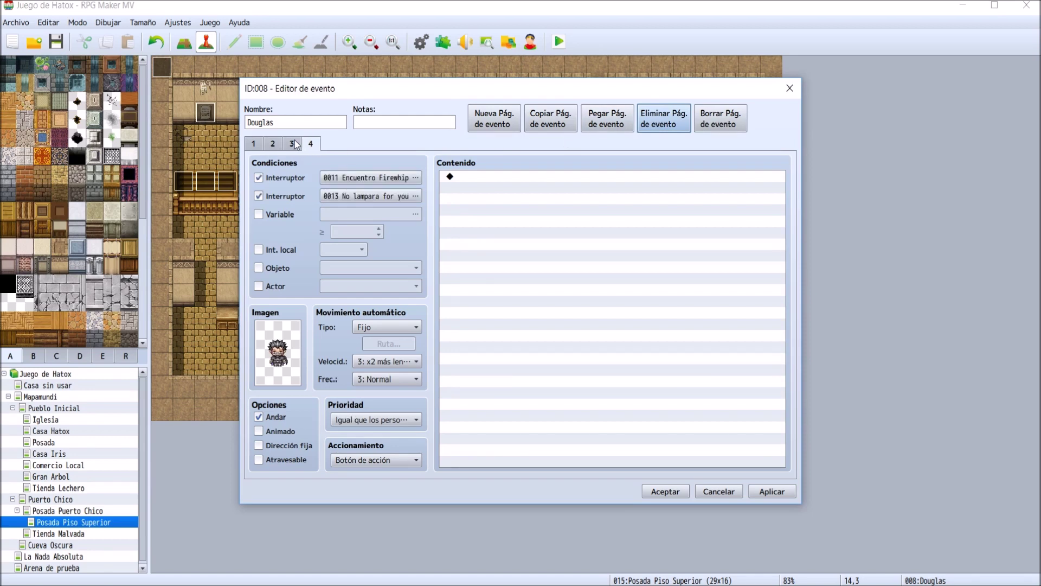
left_click(294, 144)
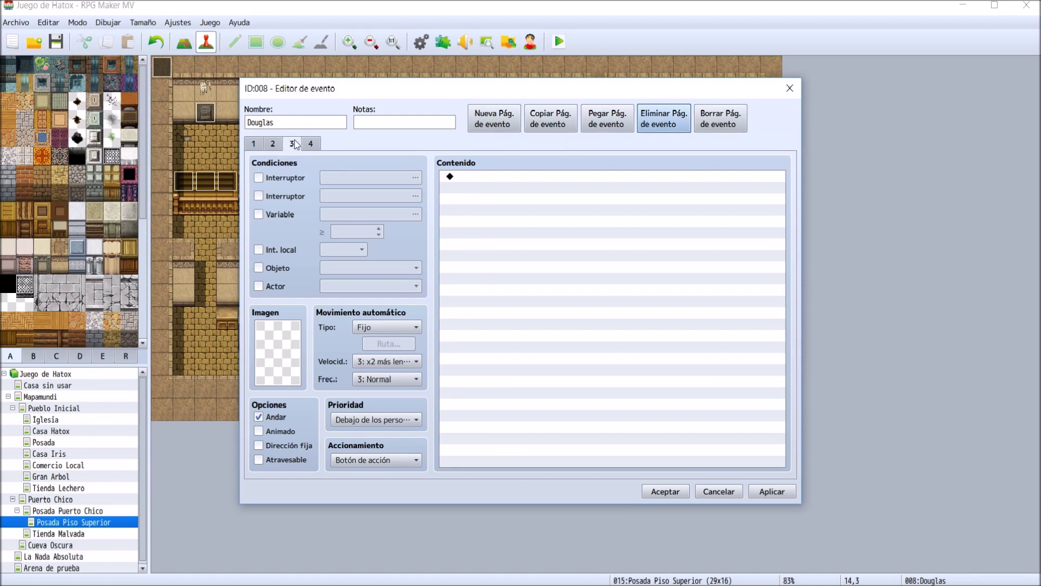
- Set the image of the Douglas event's blank page 3 to the front-facing, spiky dark-haired character from the HatoxCia sheet
double_click(295, 373)
left_click(379, 320)
scroll(385, 326, "down", 2)
scroll(383, 322, "down", 2)
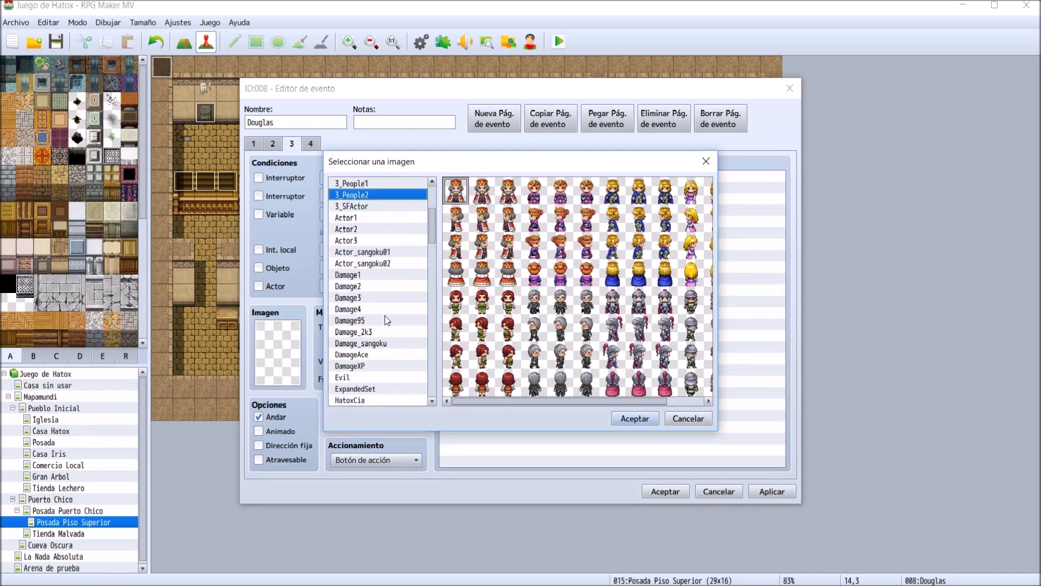
left_click(385, 314)
scroll(385, 314, "down", 3)
left_click(382, 299)
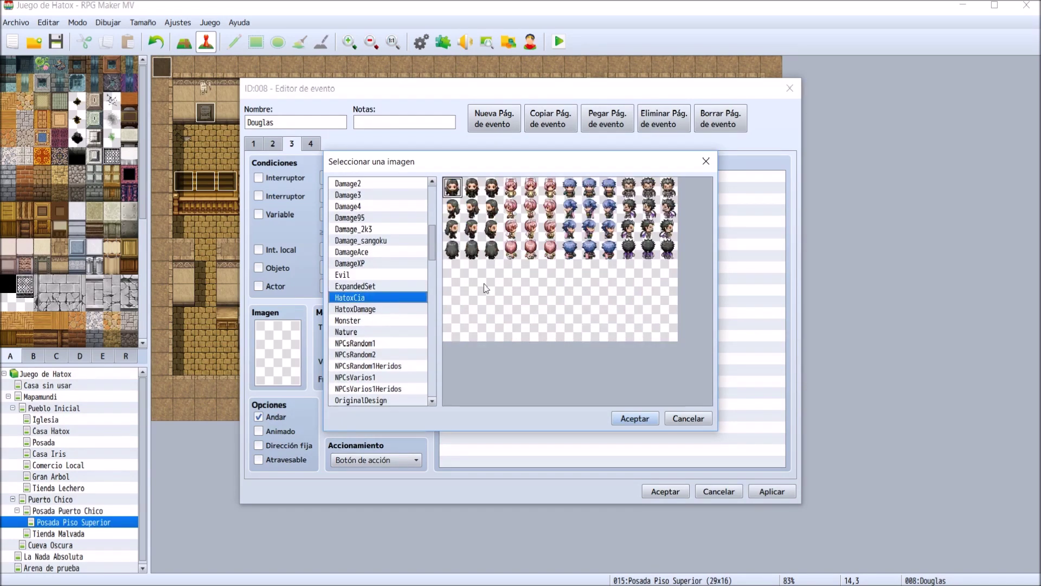
double_click(648, 194)
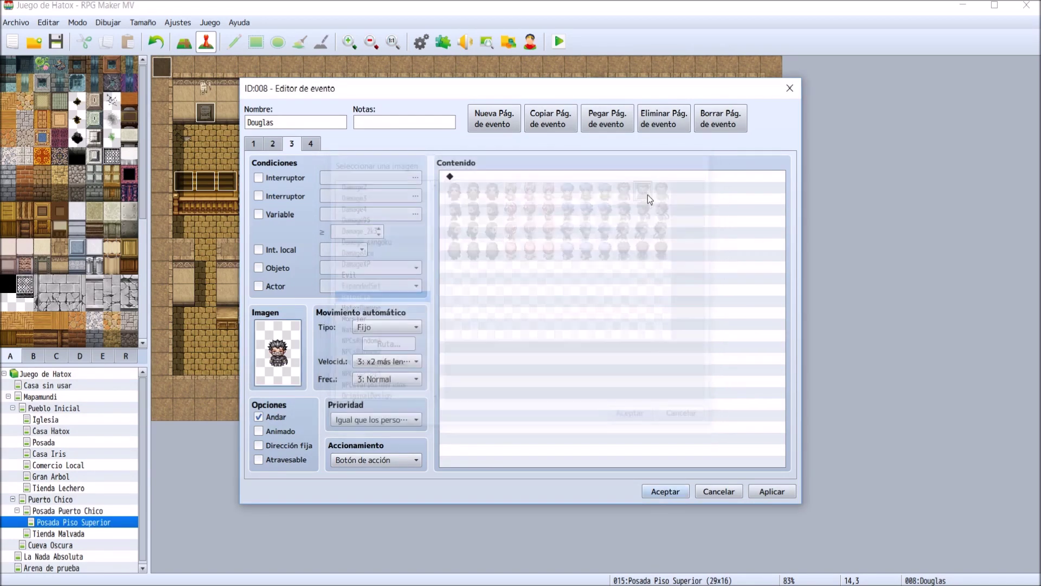
- Add a local switch command setting A to ON at the end of page 2's dialogue in the Douglas event
left_click(272, 144)
scroll(510, 390, "down", 12)
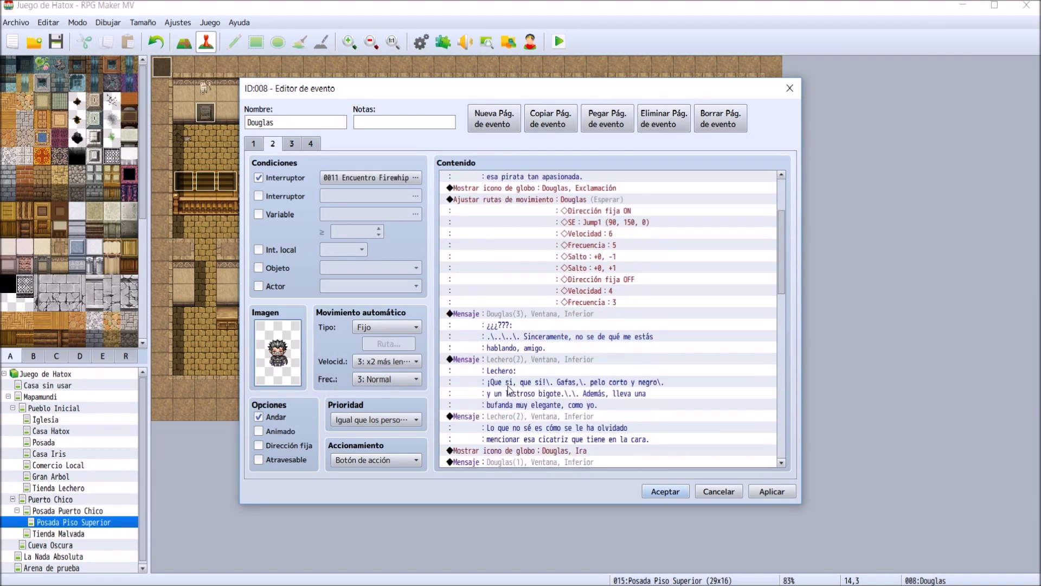
scroll(510, 388, "down", 3)
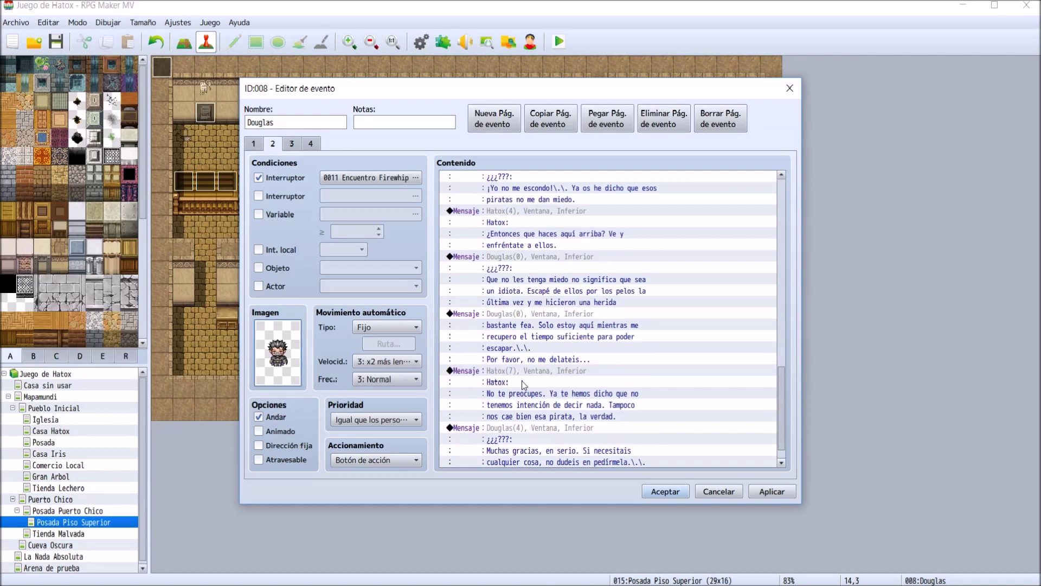
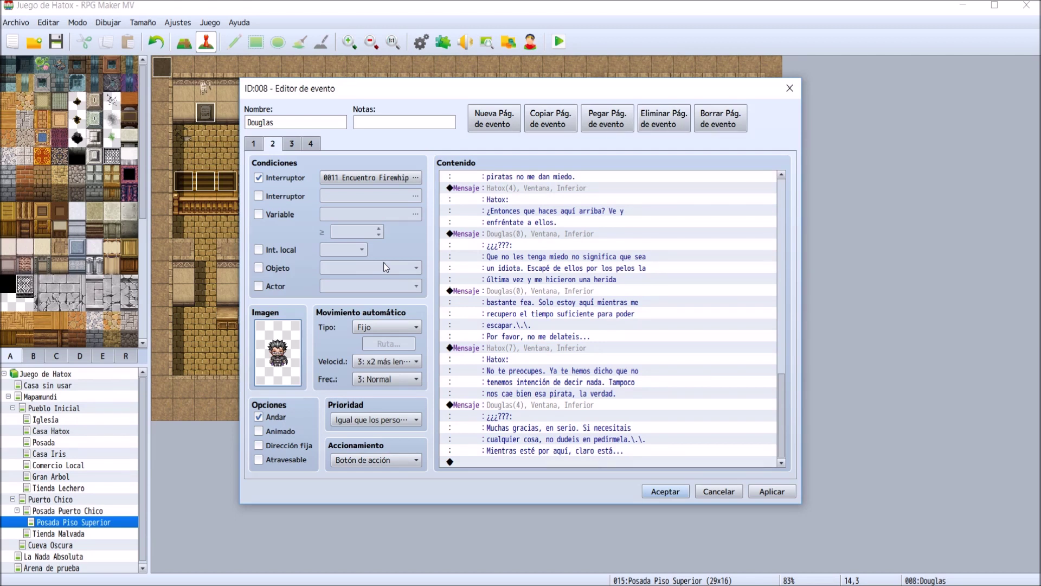
double_click(536, 462)
left_click(542, 305)
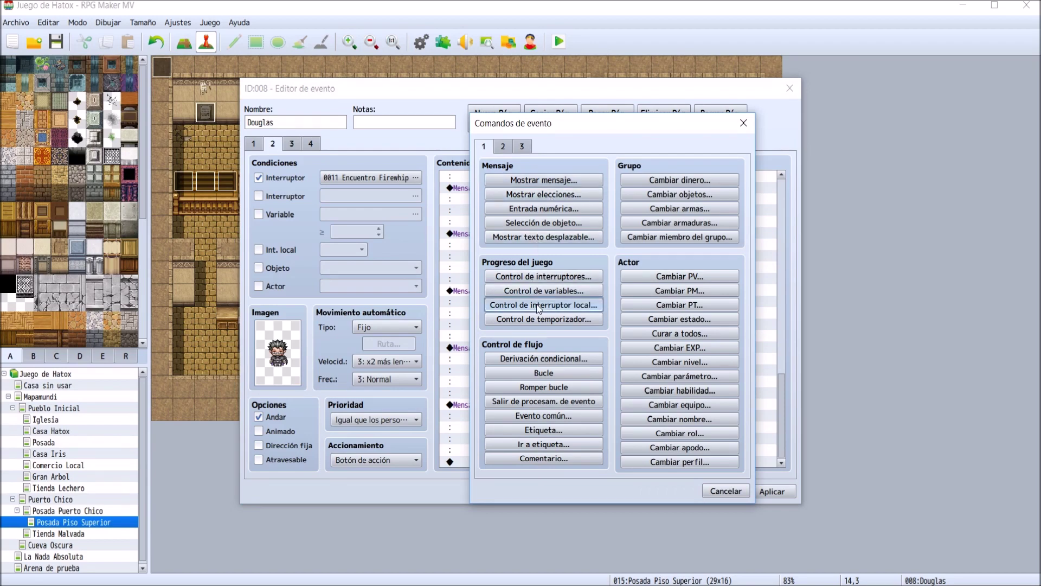
left_click(596, 355)
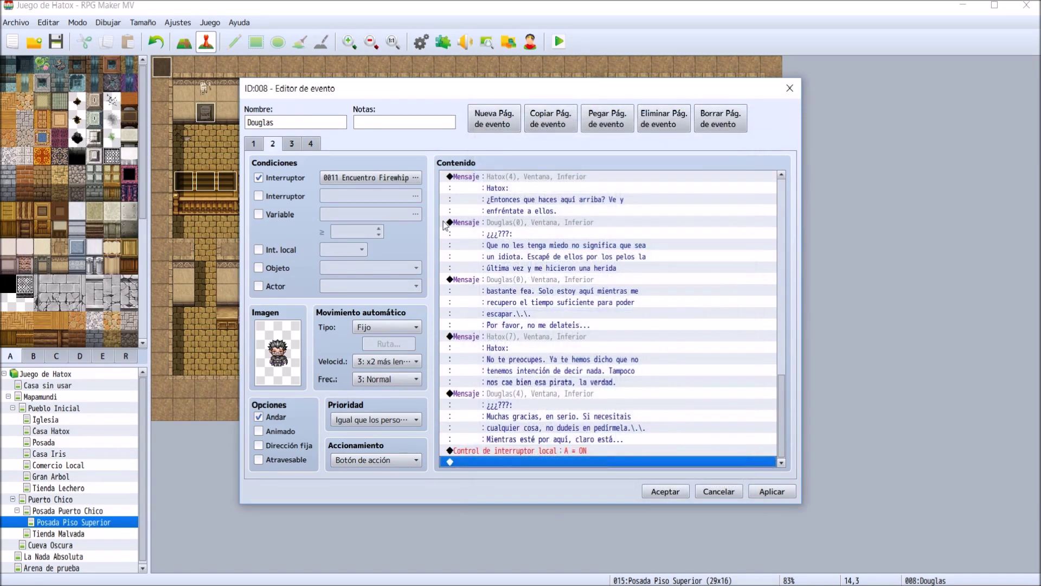
- Make page 3 of the Douglas event require switch 0011 Encuentro Firewhip and local switch A, and accept the event
left_click(291, 144)
left_click(283, 179)
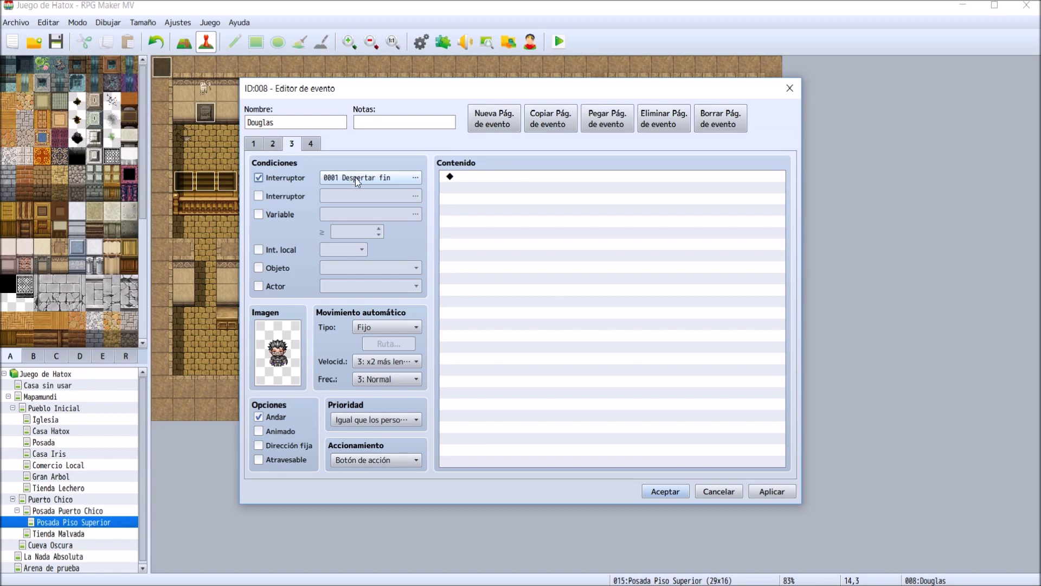
left_click(358, 177)
left_click(561, 286)
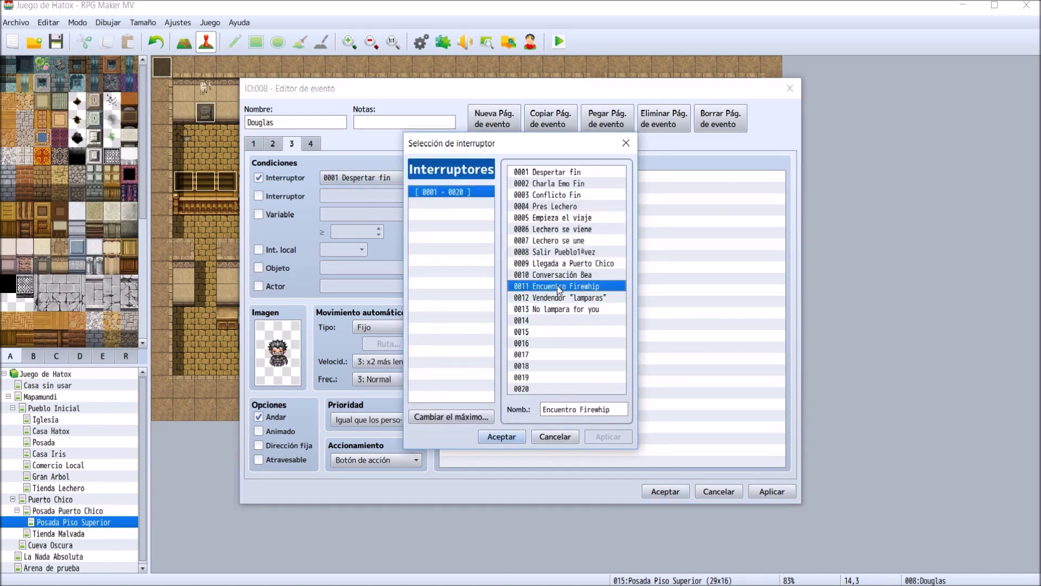
left_click(484, 439)
left_click(259, 249)
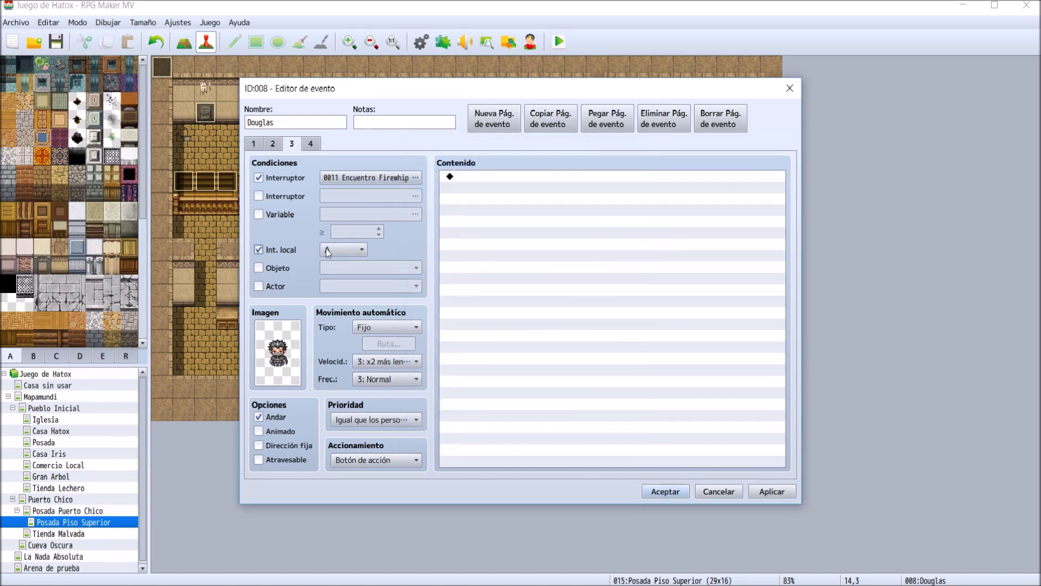
left_click(361, 250)
left_click(347, 265)
left_click(752, 494)
left_click(668, 490)
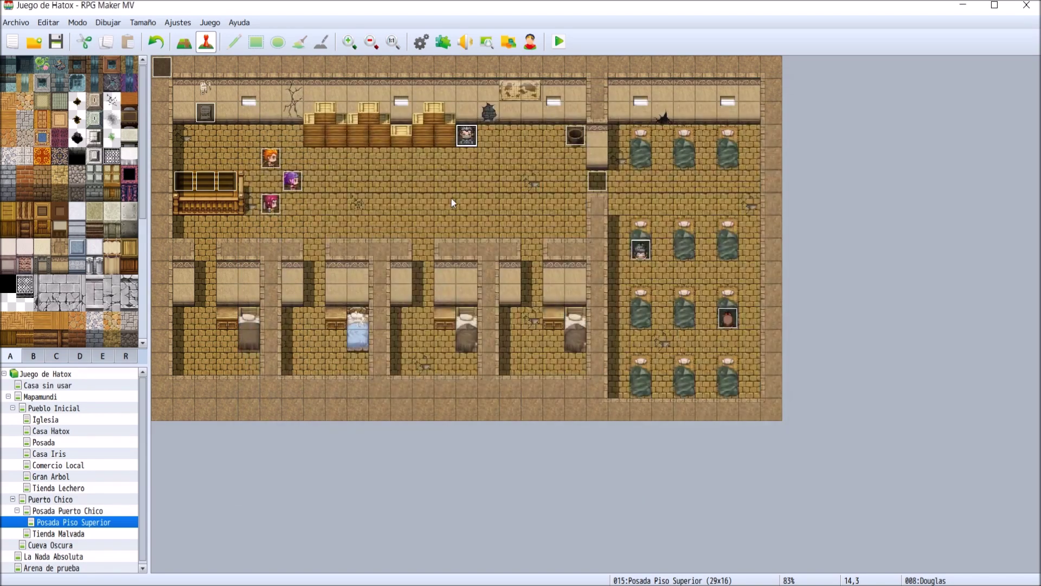
- Start a message command on the Douglas event's page 3, using the second-row face from the Douglas face sheet
double_click(469, 137)
key("Escape")
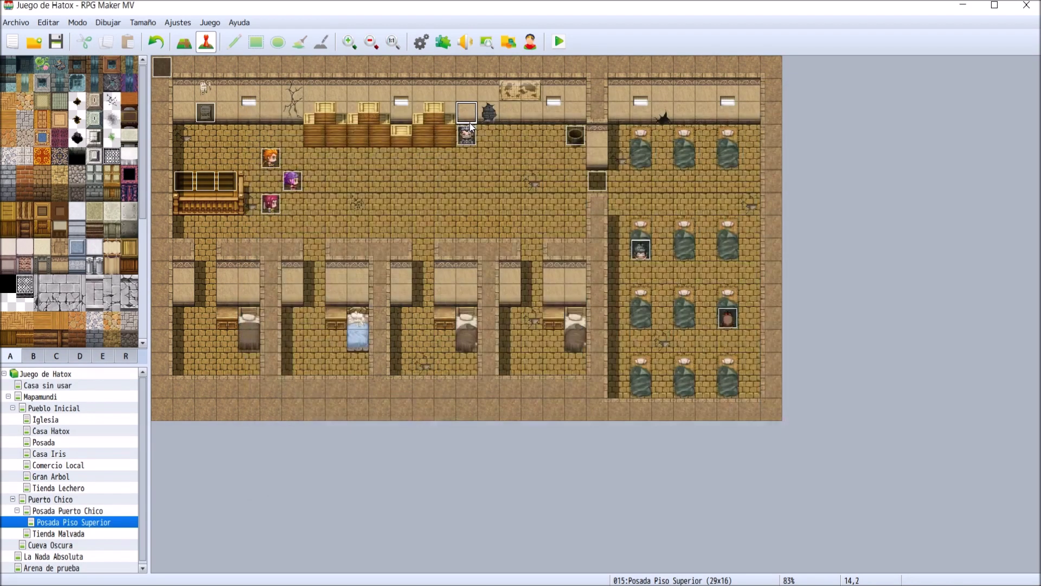
double_click(467, 137)
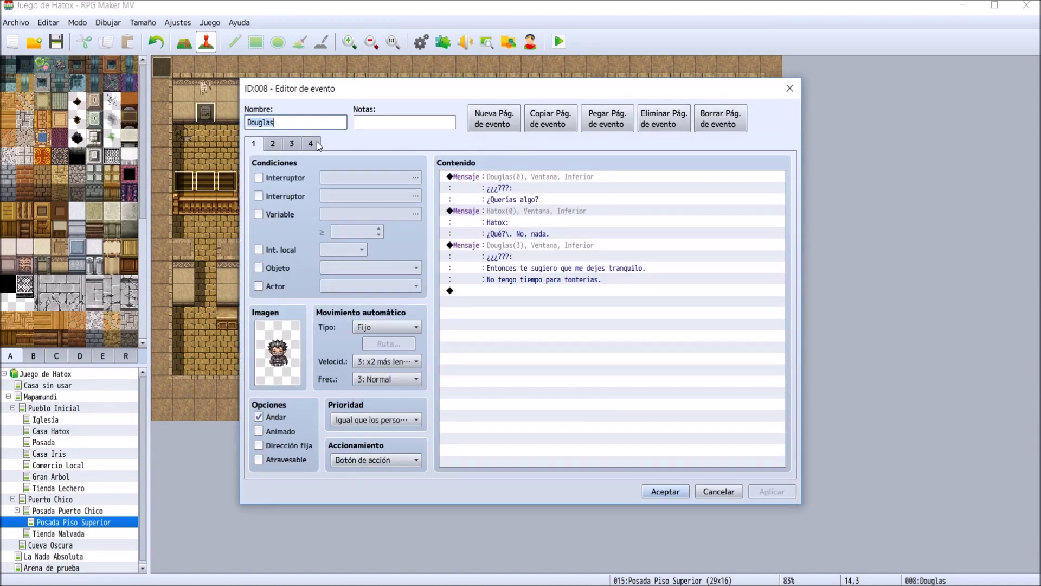
left_click(298, 143)
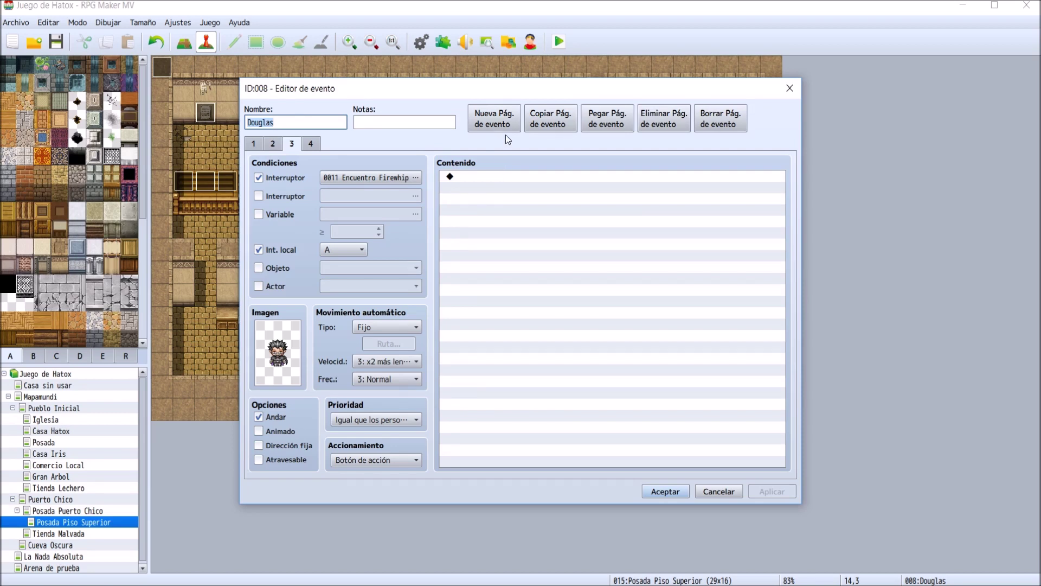
double_click(514, 180)
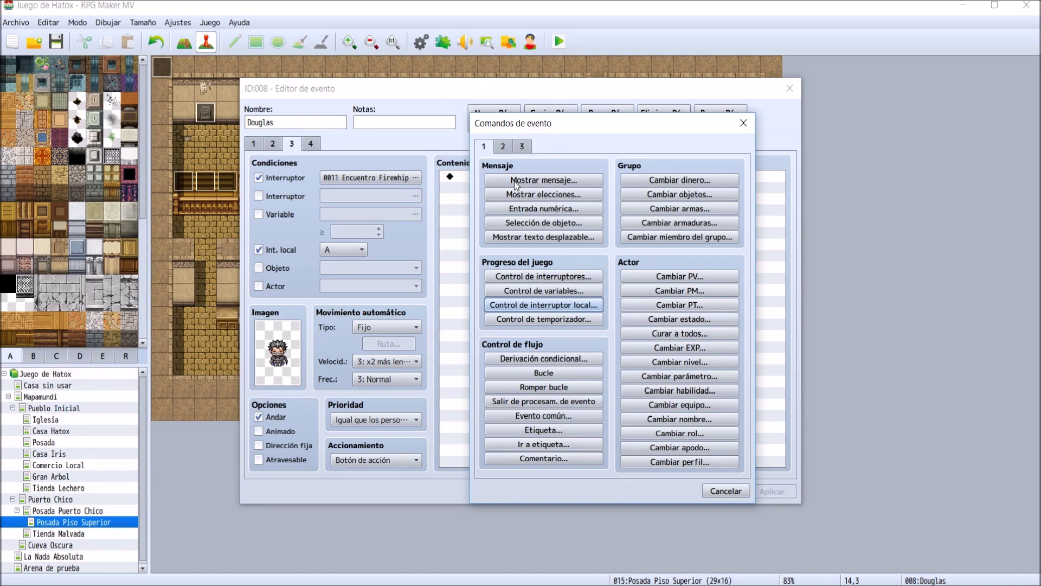
left_click(514, 180)
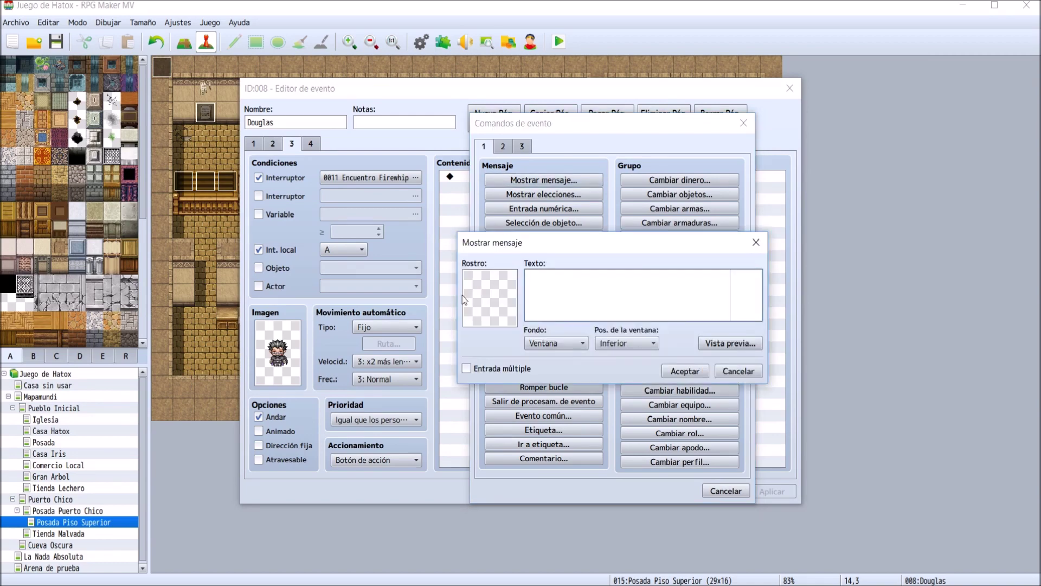
double_click(492, 296)
left_click(482, 304)
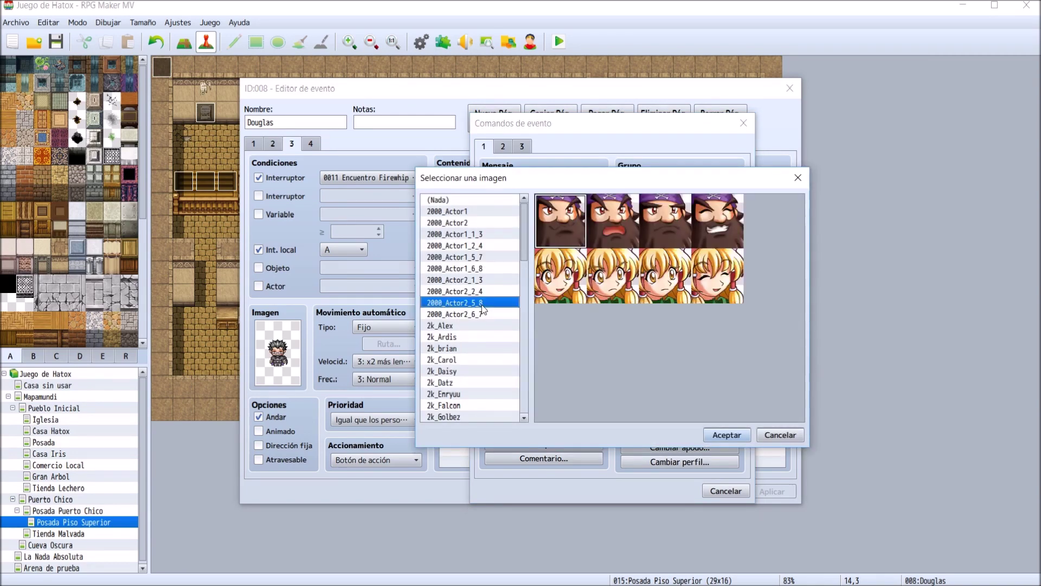
key("d")
scroll(477, 341, "down", 3)
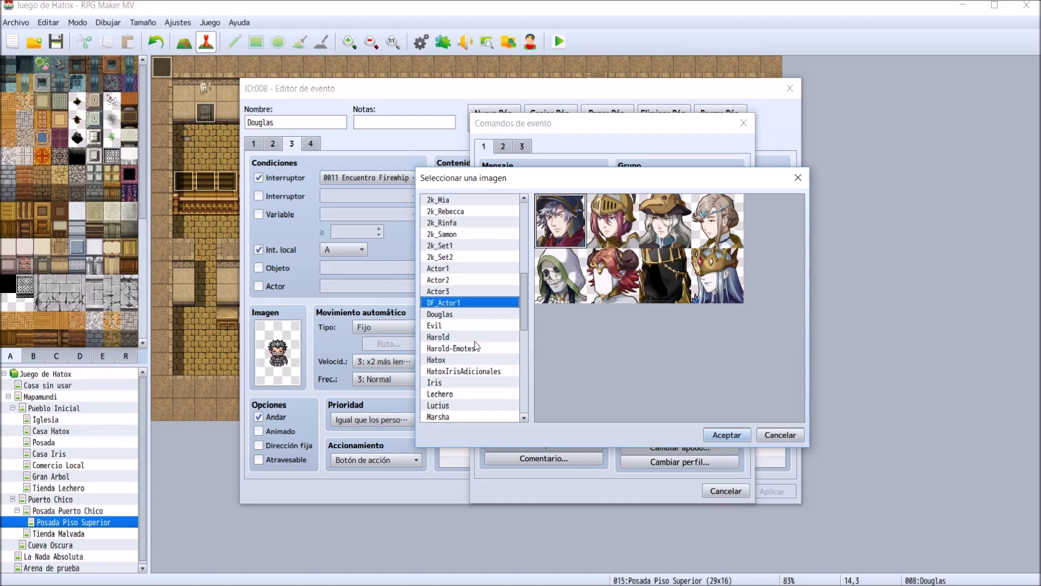
left_click(472, 314)
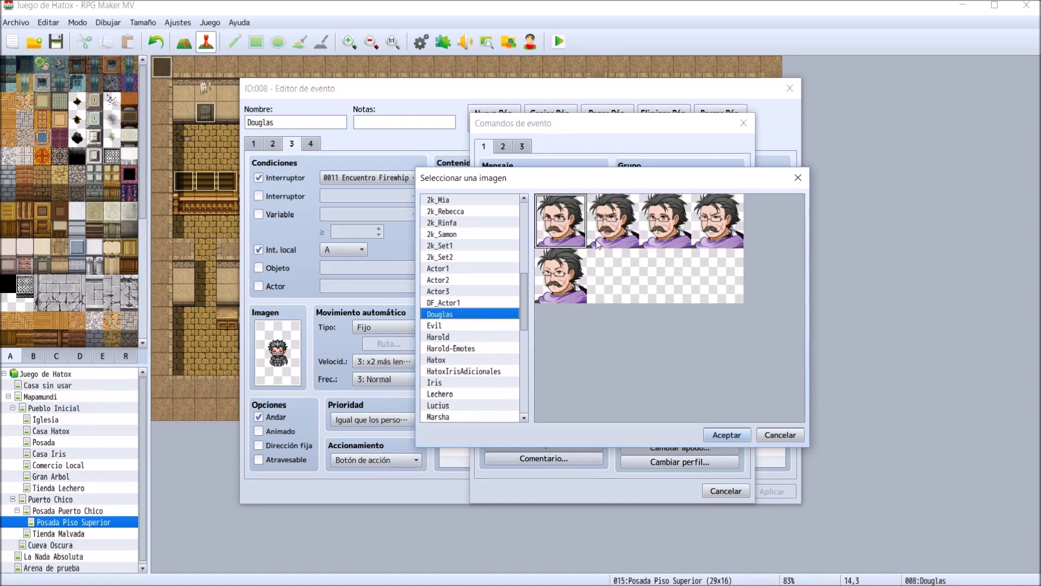
double_click(565, 285)
left_click(566, 278)
- Write the message under the speaker name "¿¿¿???:" as "Muchas gracias, chicos. De verdad que os lo agradezco." on two lines and accept it
type("¿¿¿???: Muchas graci")
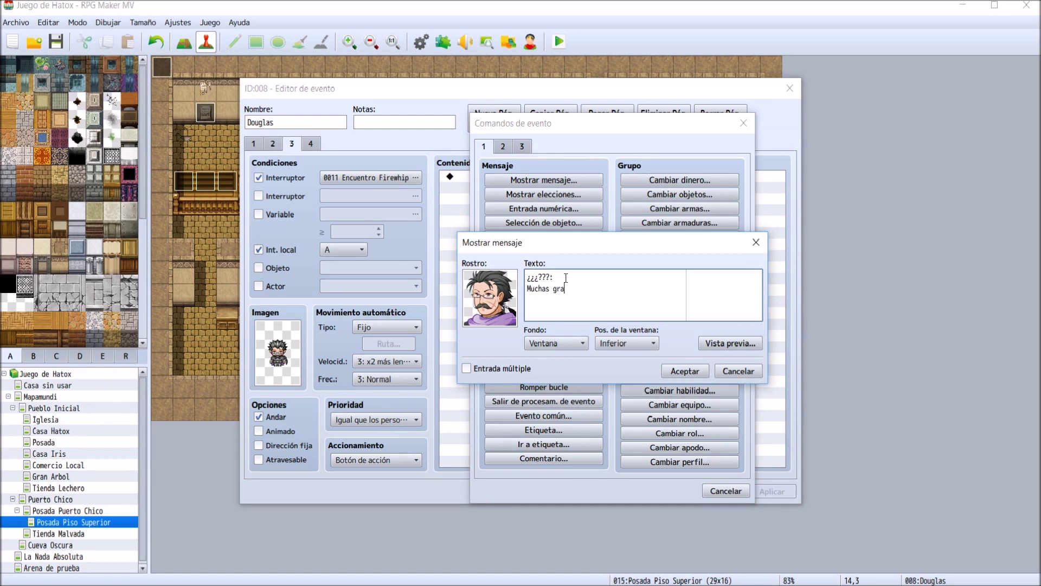
type("as, chicos. De verdad que os")
key("Return")
type("lo agradezcpo")
key("BackSpace")
key("BackSpace")
type("o.")
left_click(684, 368)
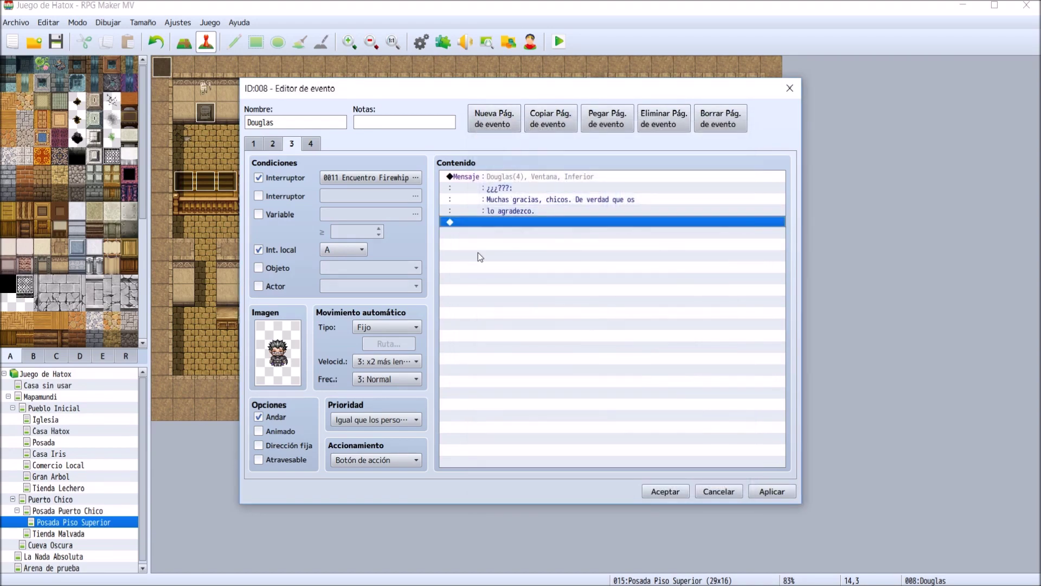
- Delete the blank page 4 of the Douglas event, then apply and accept the event changes
left_click(317, 147)
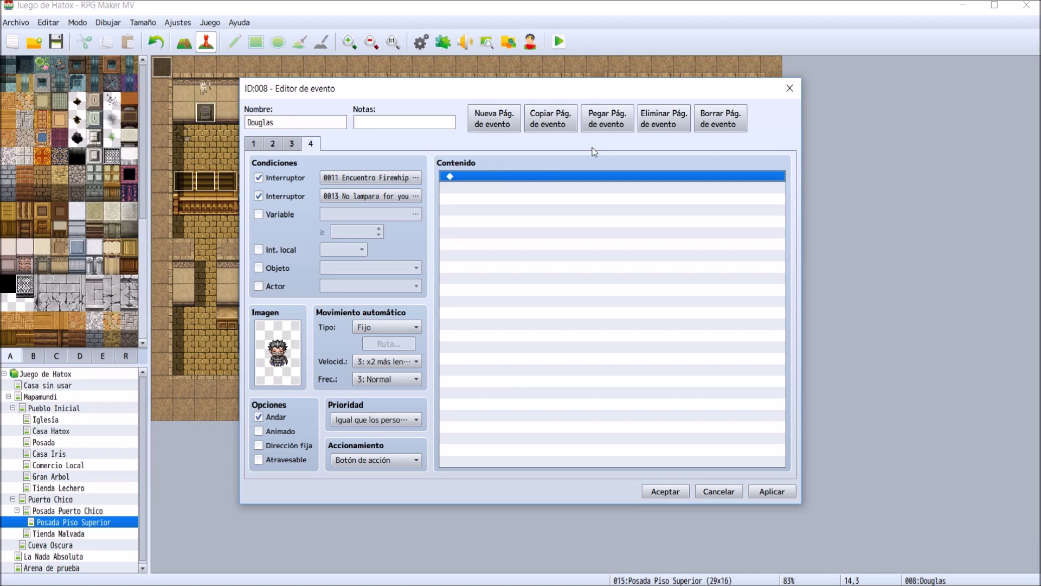
left_click(689, 118)
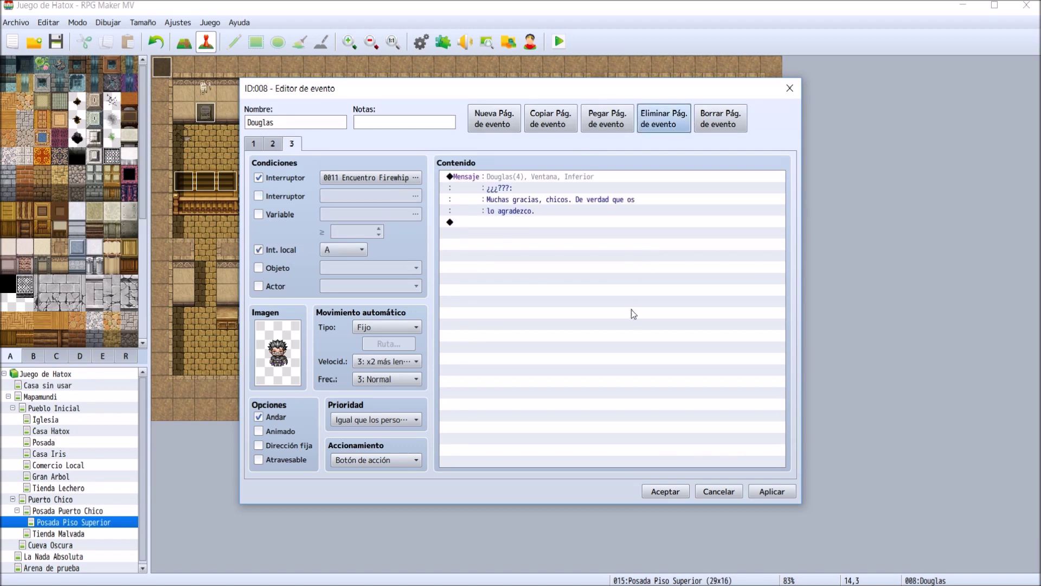
left_click(788, 490)
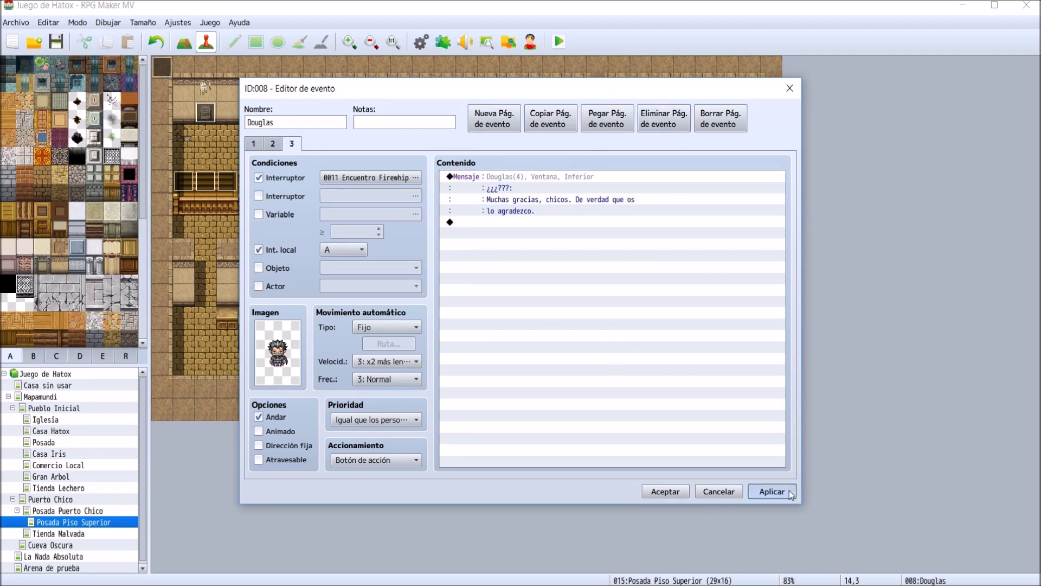
left_click(673, 494)
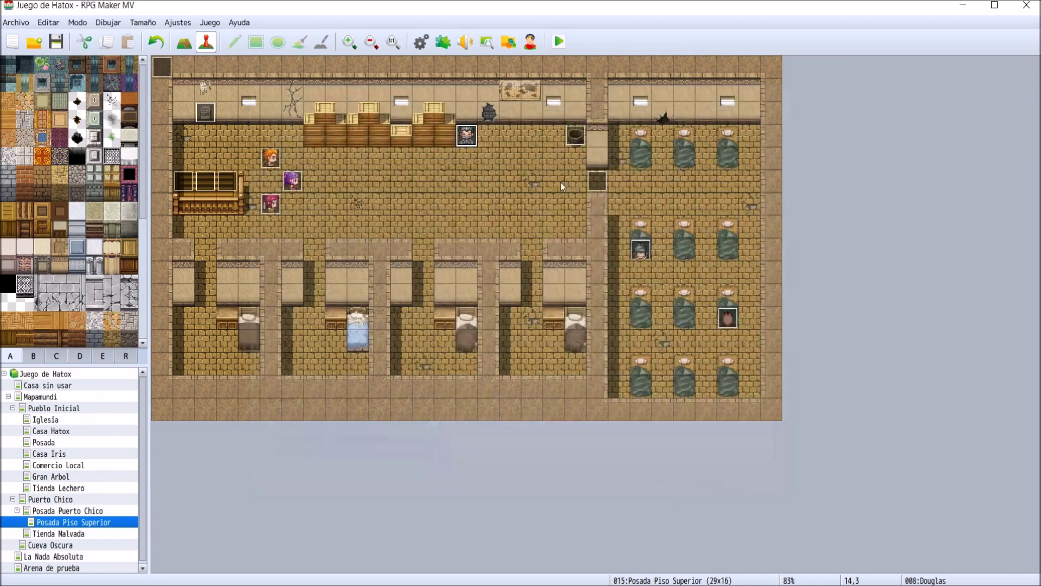
- Save the project changes, launch a playtest and continue from a saved game
left_click(559, 42)
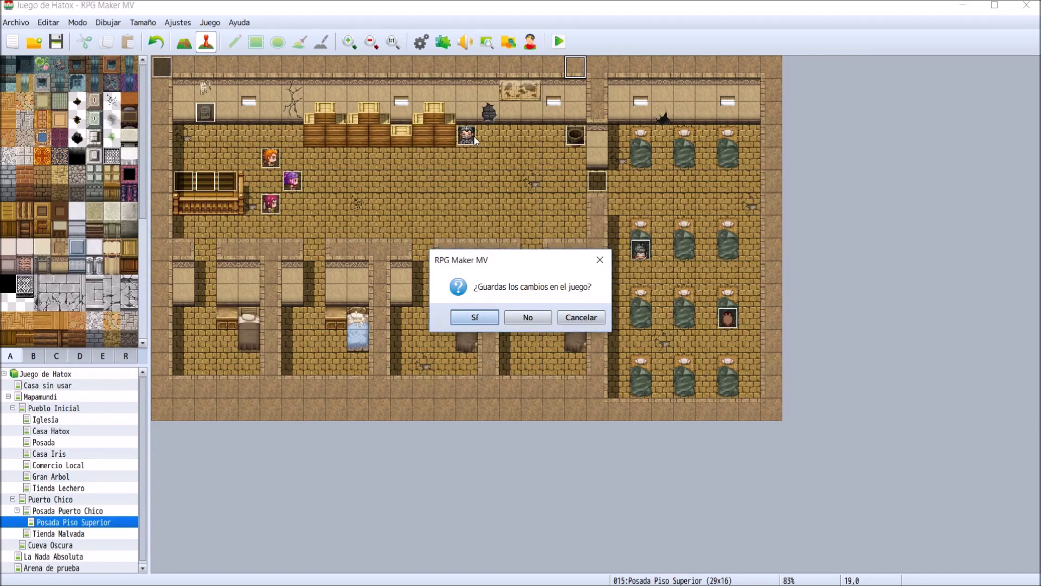
left_click(494, 316)
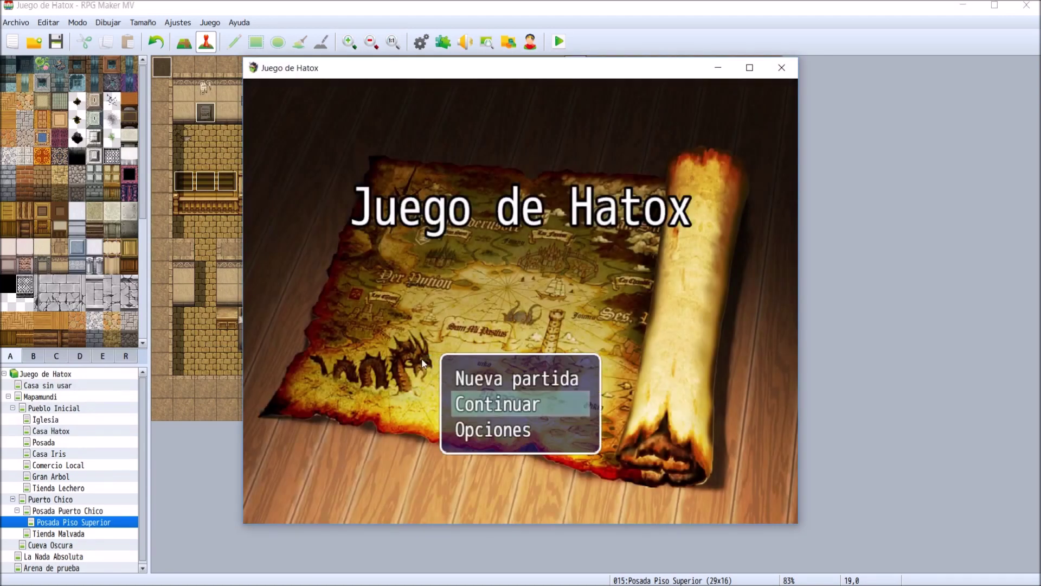
left_click(482, 395)
left_click(480, 404)
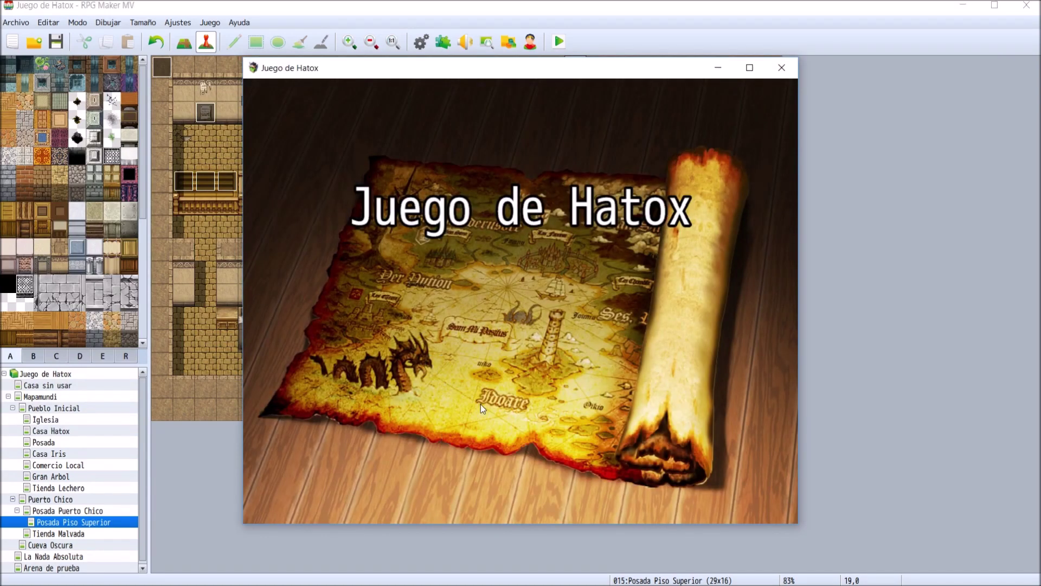
left_click(337, 153)
- Walk the party through the town to the inn and up the stairs to the upper floor
key("Down")
key("Down")
key("Left")
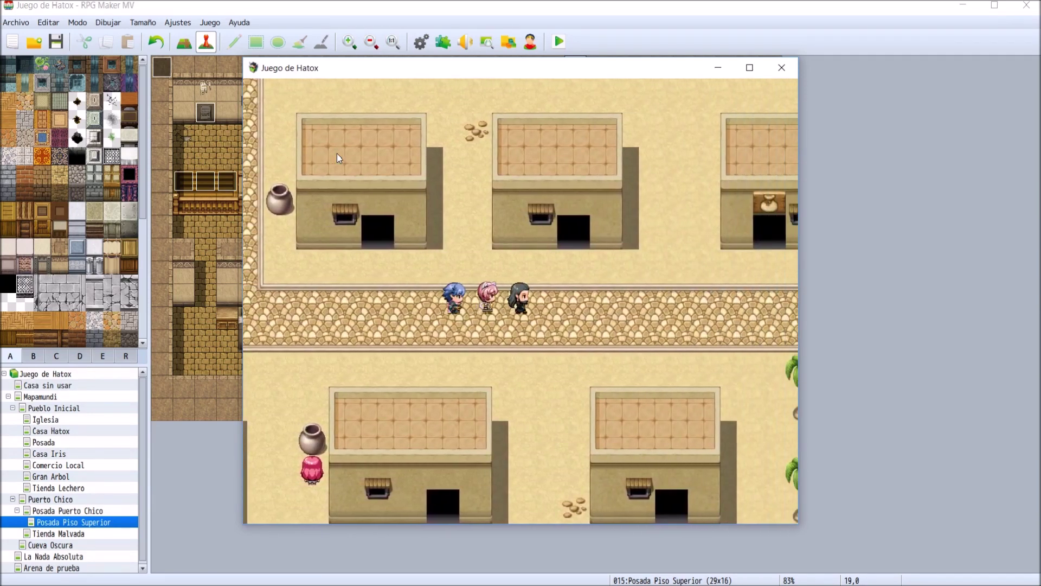
key("Right")
key("Down")
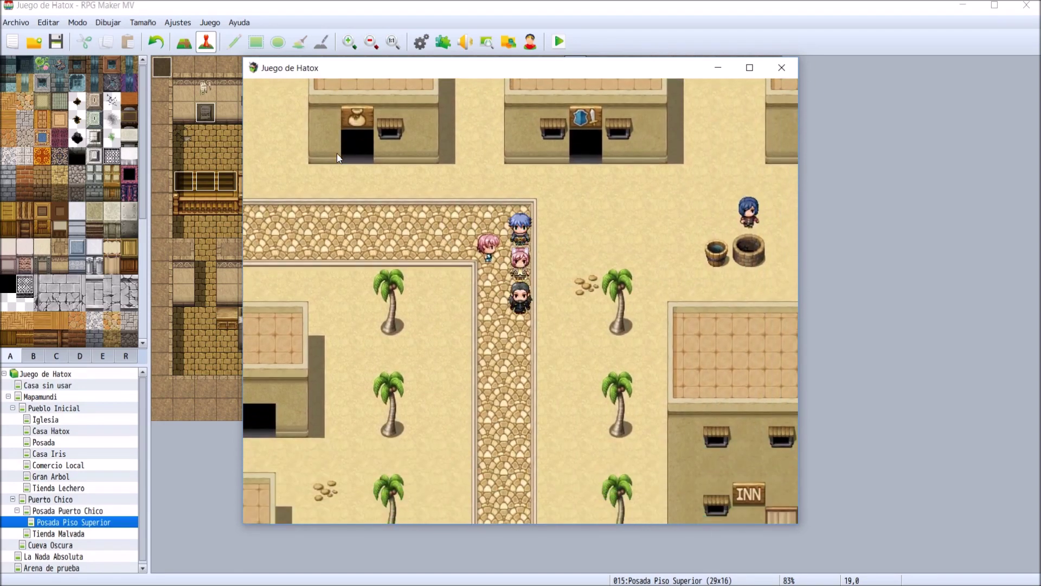
key("Down")
key("Right")
key("Right")
key("Up")
key("Up")
key("Left")
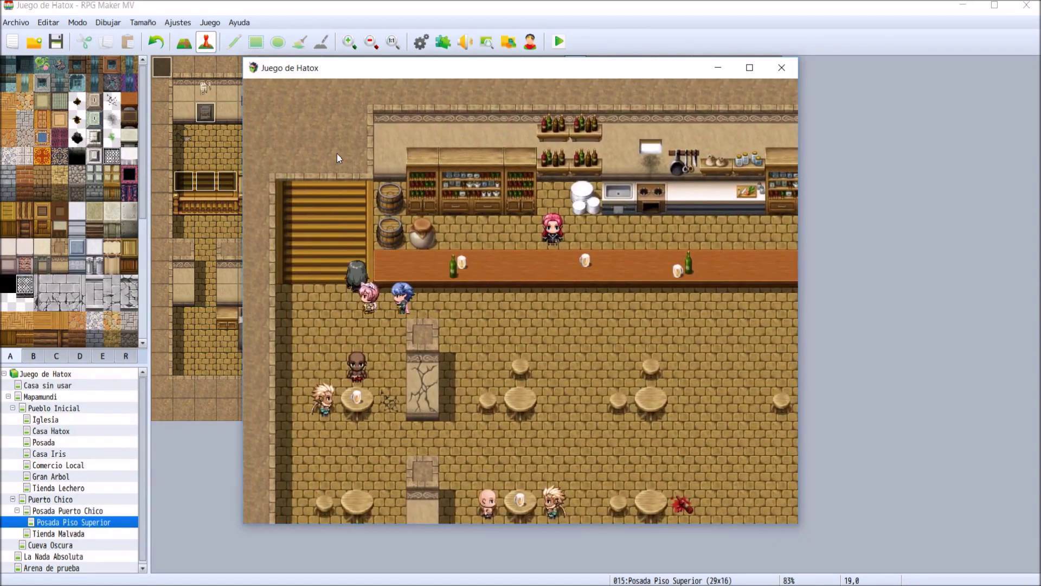
key("Left")
key("Right")
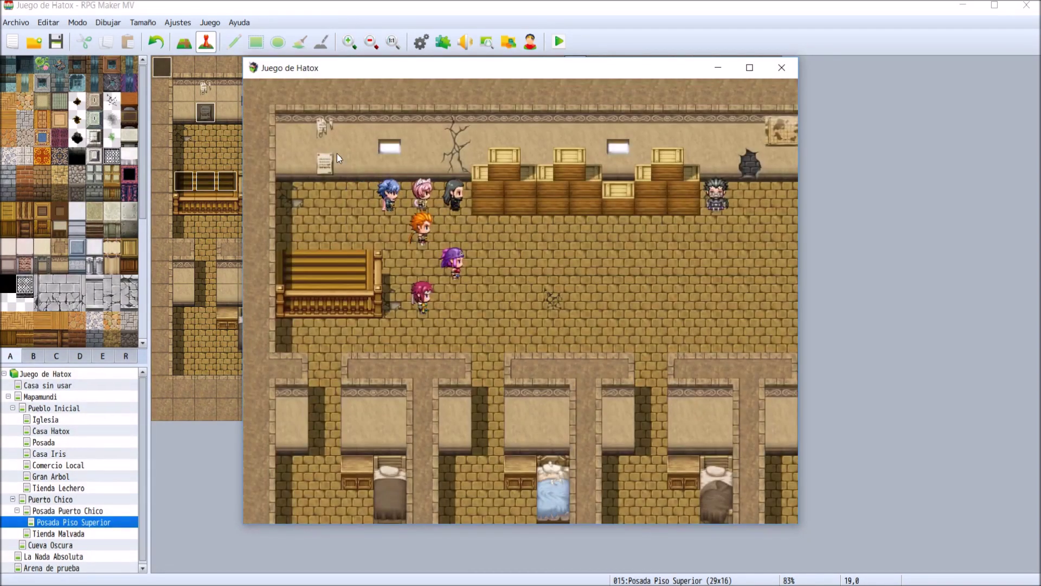
- Talk to Douglas beside the crates and advance through his whole conversation with the party
key("Down")
key("Right")
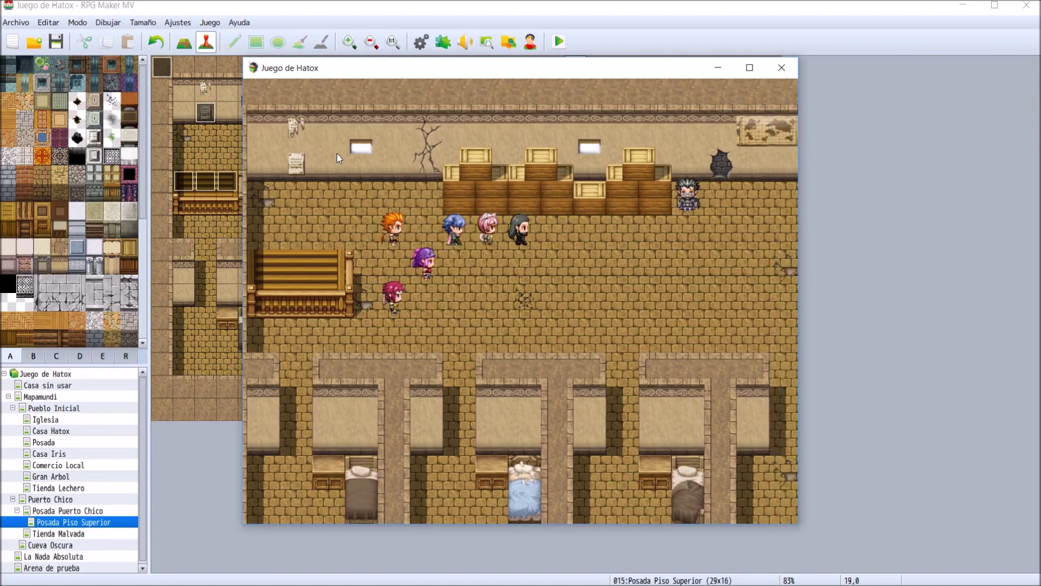
key("Up")
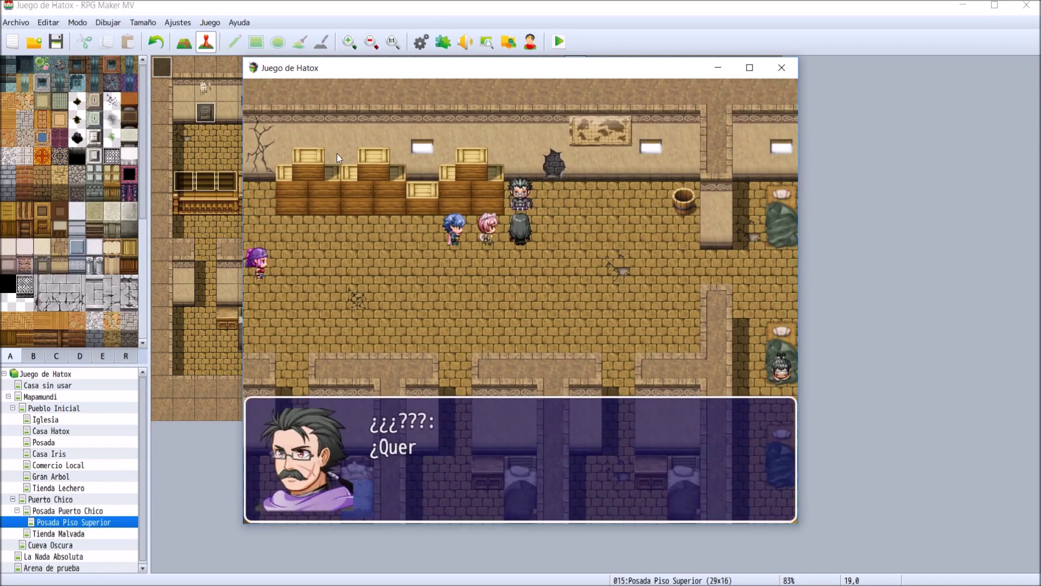
key("Return")
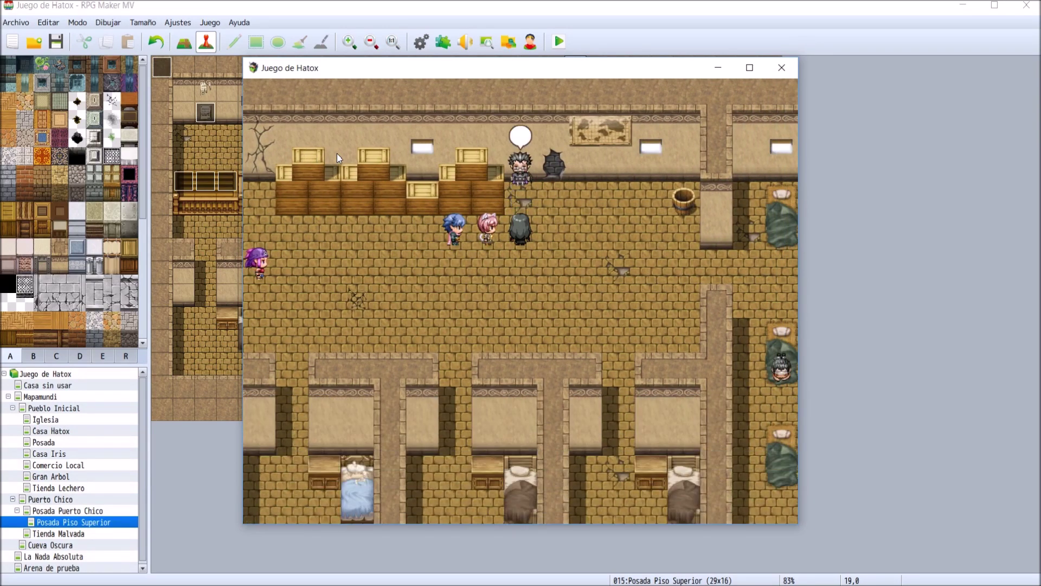
key("Return")
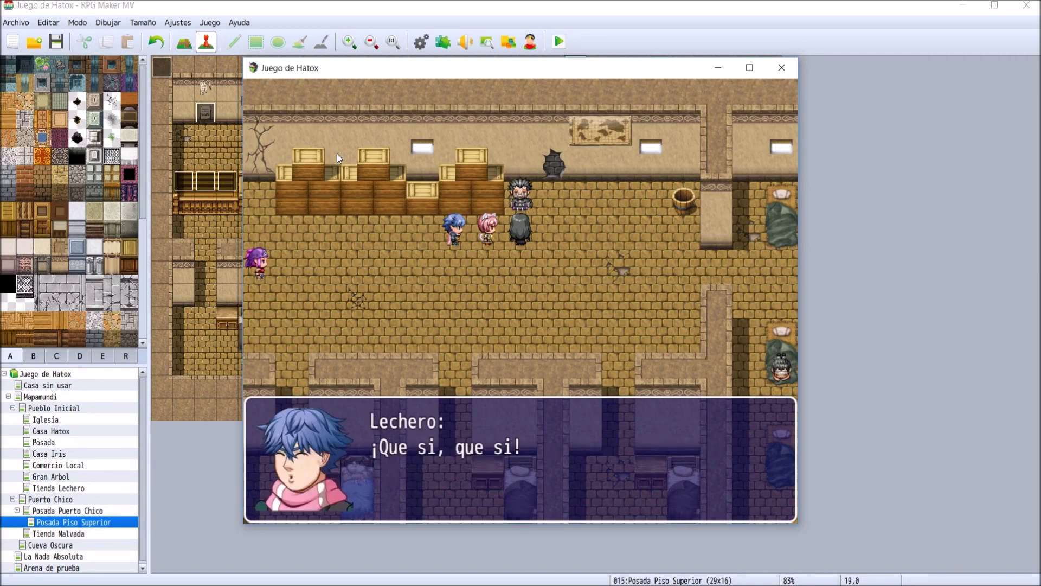
key("Return")
key("Return")
key("Return")
key("Return")
key("Return")
key("Return")
key("Return")
key("Return")
key("Return")
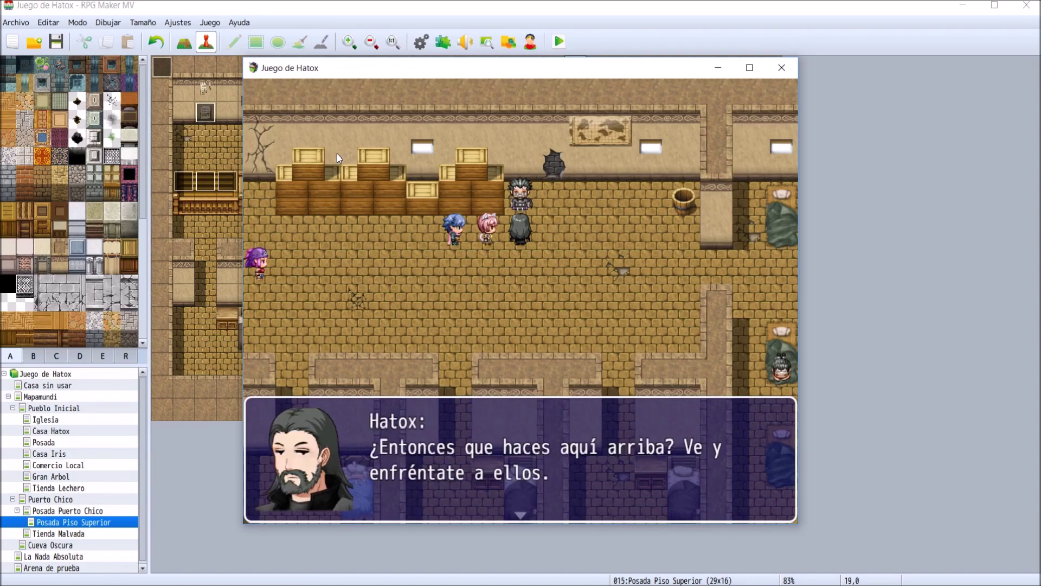
key("Return")
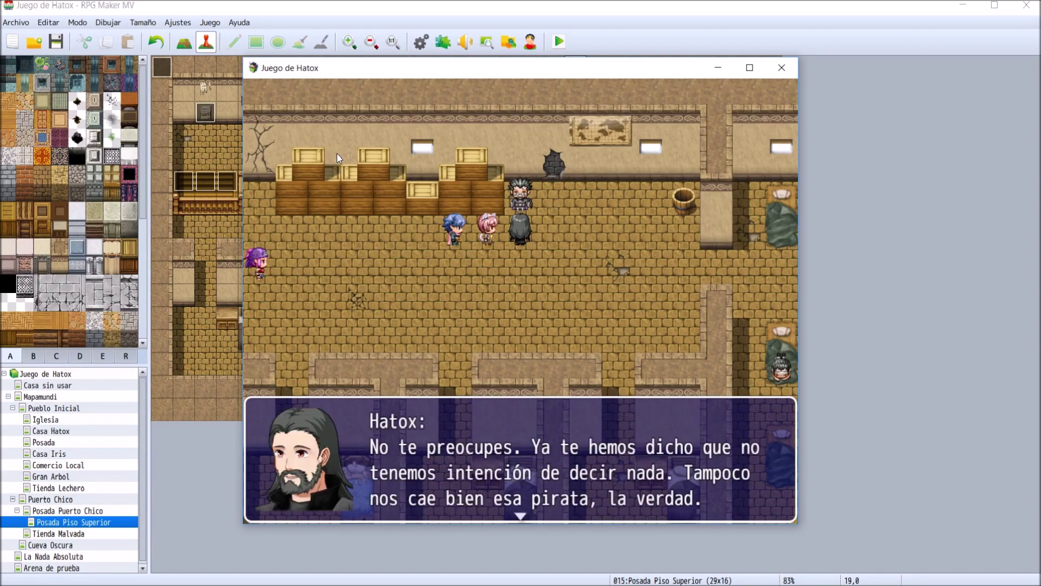
key("Return")
key("Return")
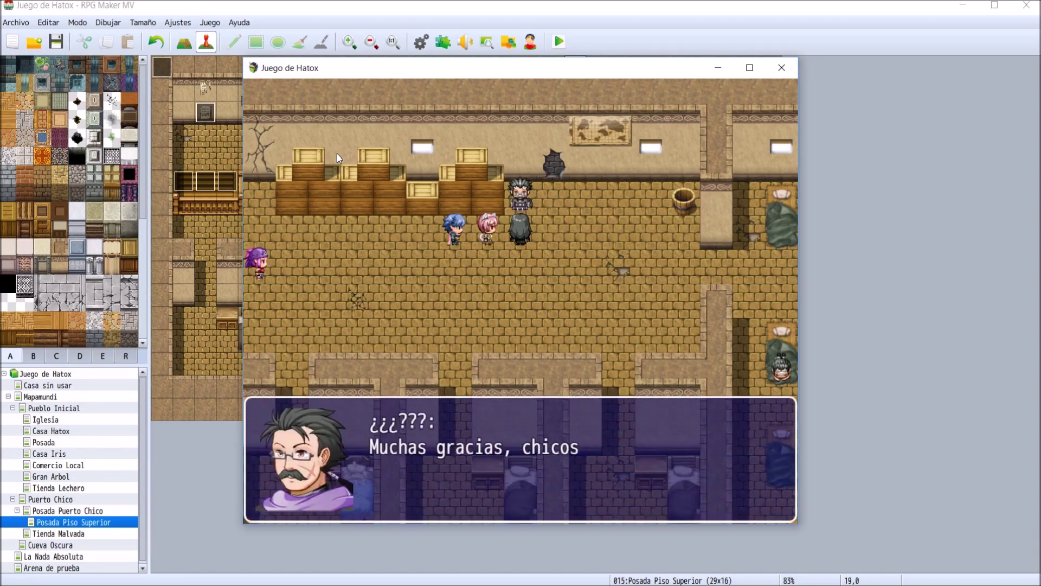
- Finish Douglas's thank-you dialogue, check the message at the communal dormitory entrance and close the playtest
key("Return")
key("Return")
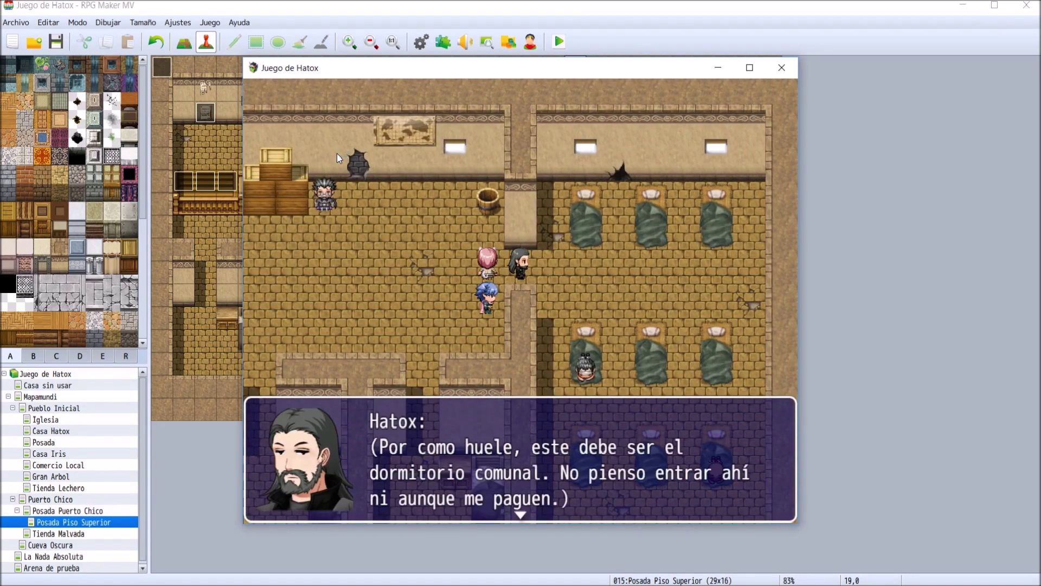
key("Return")
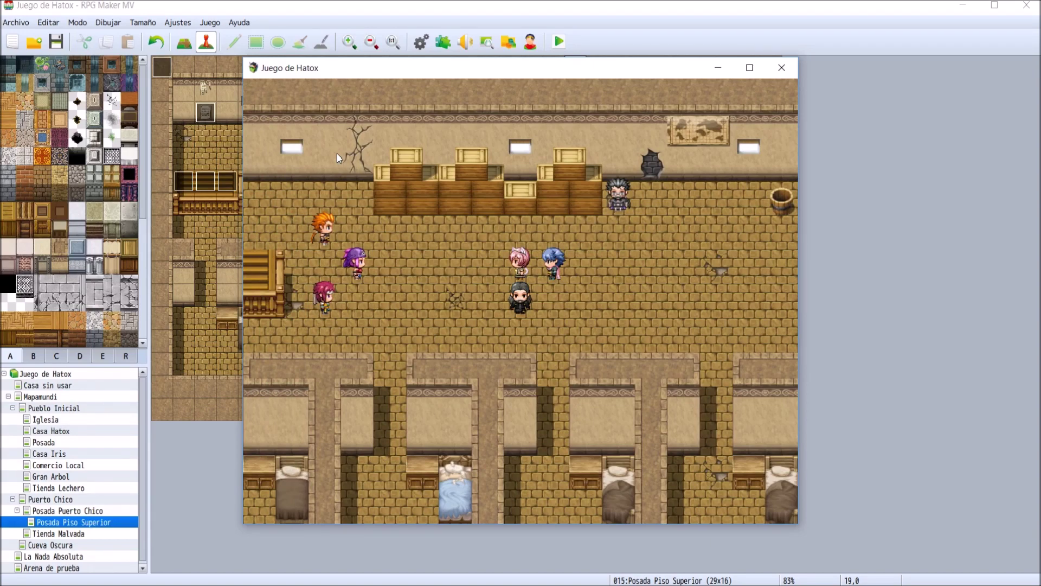
left_click(781, 68)
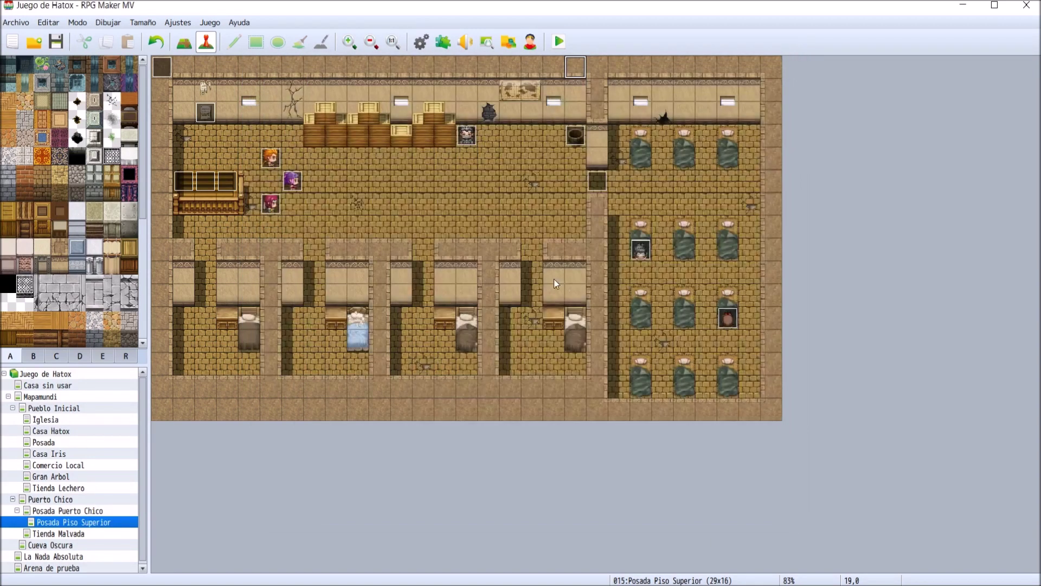
- Add a fourth page to the Douglas event beside the crates
double_click(466, 142)
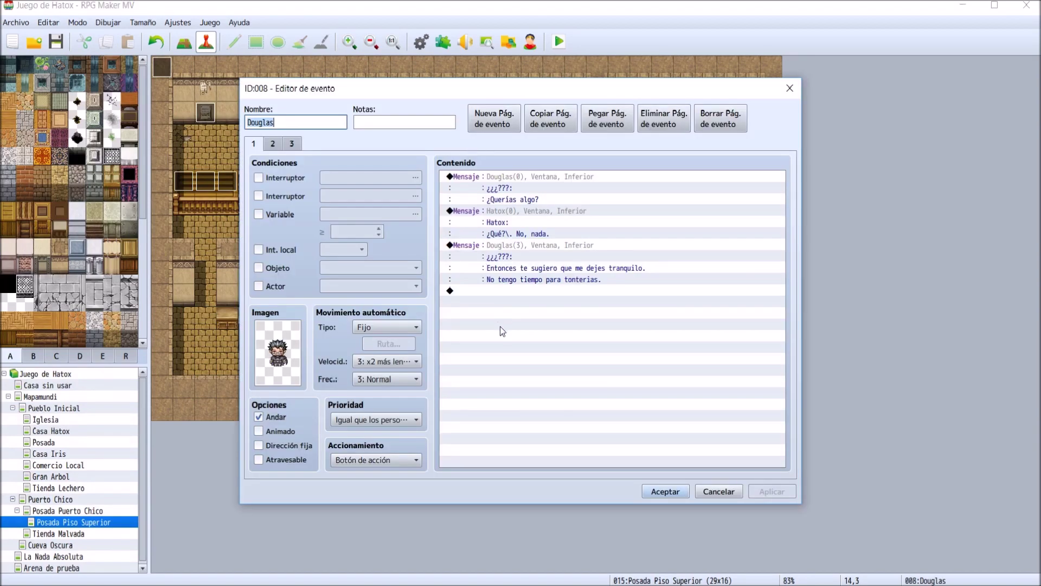
left_click(276, 143)
left_click(292, 144)
left_click(497, 124)
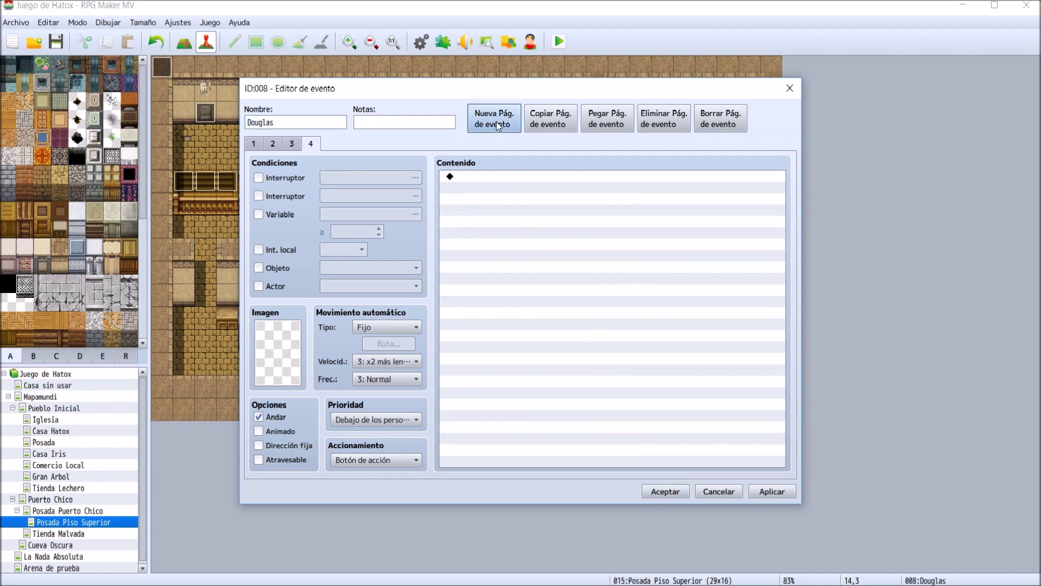
- Make page 4 depend on switches 0011 Encuentro Firewhip and 0013 No lampara for you, and apply the change
left_click(259, 177)
left_click(376, 175)
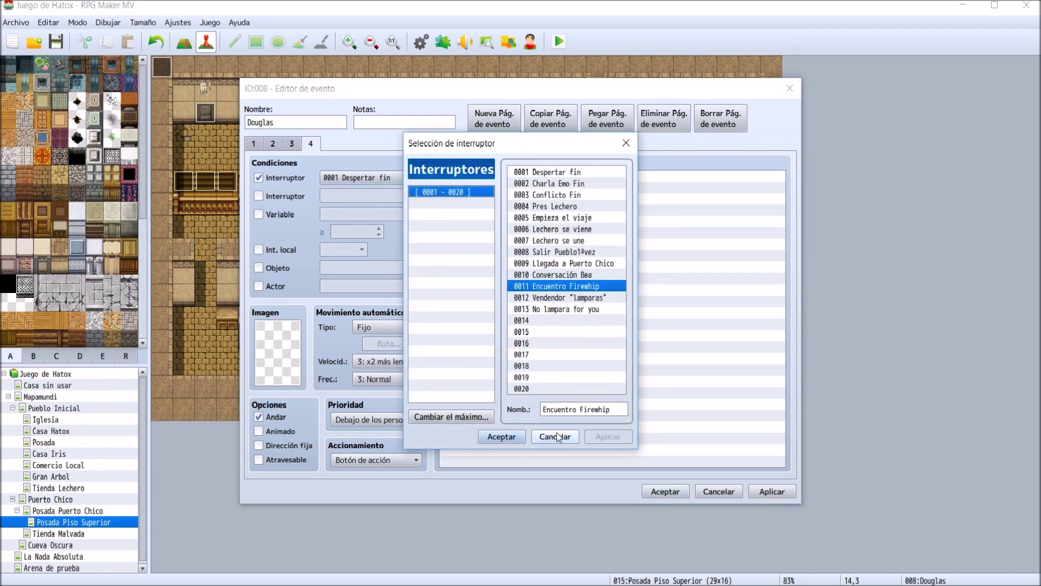
left_click(502, 437)
left_click(279, 196)
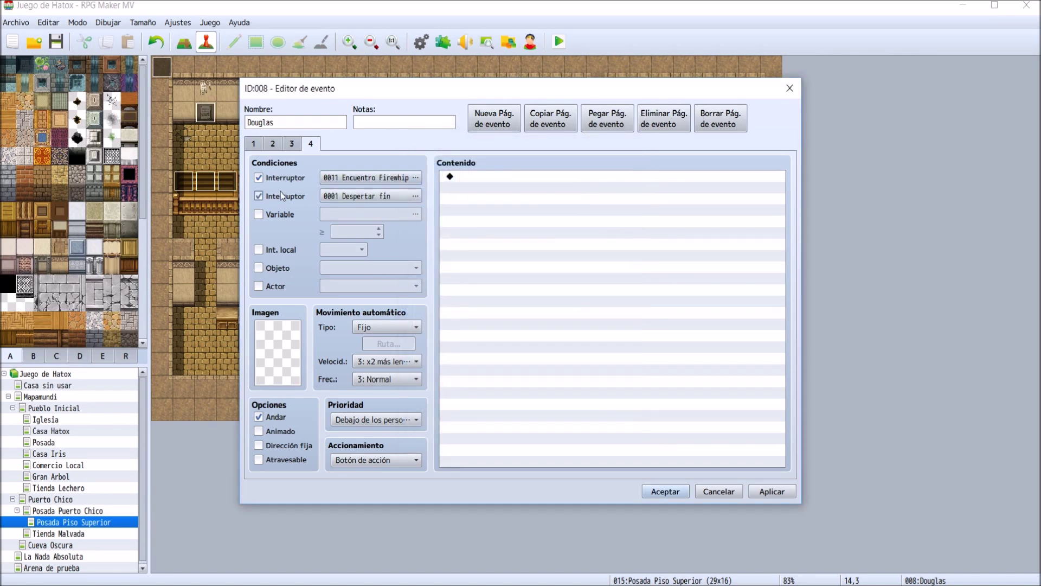
left_click(402, 198)
left_click(578, 310)
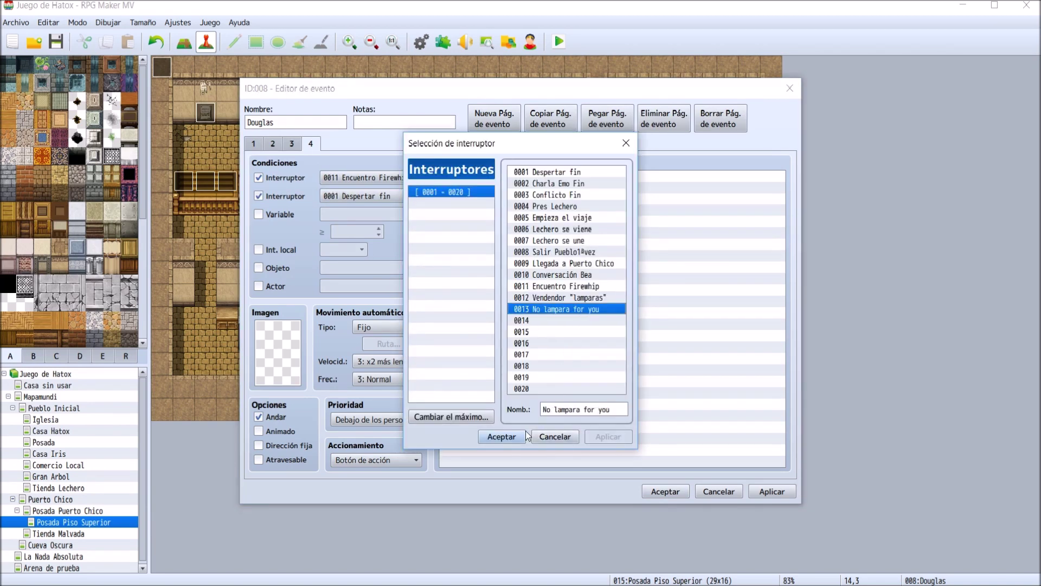
left_click(501, 437)
left_click(771, 491)
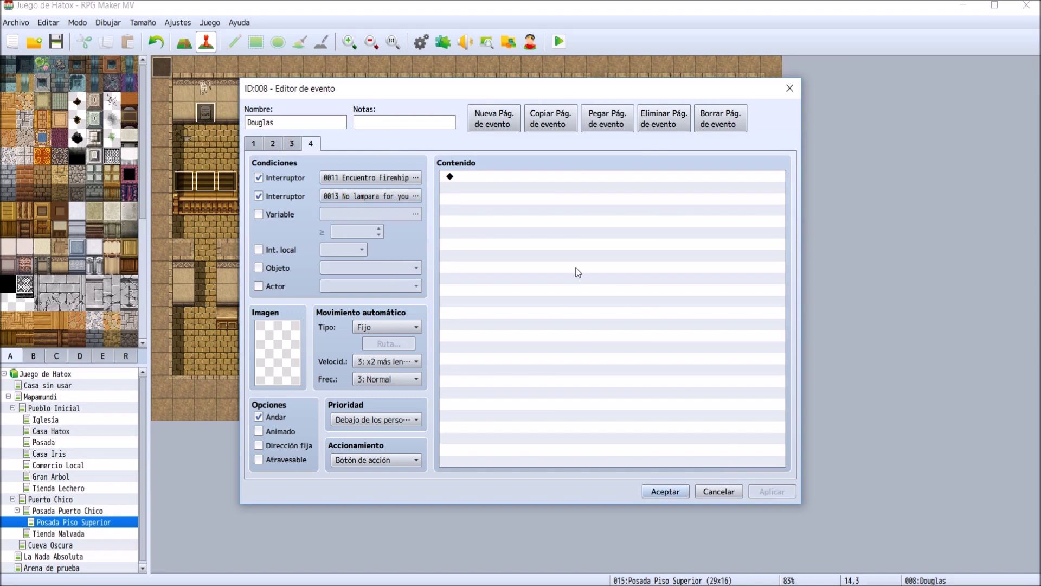
- Start a message on page 4 using the last face of the Hatox face set
double_click(526, 177)
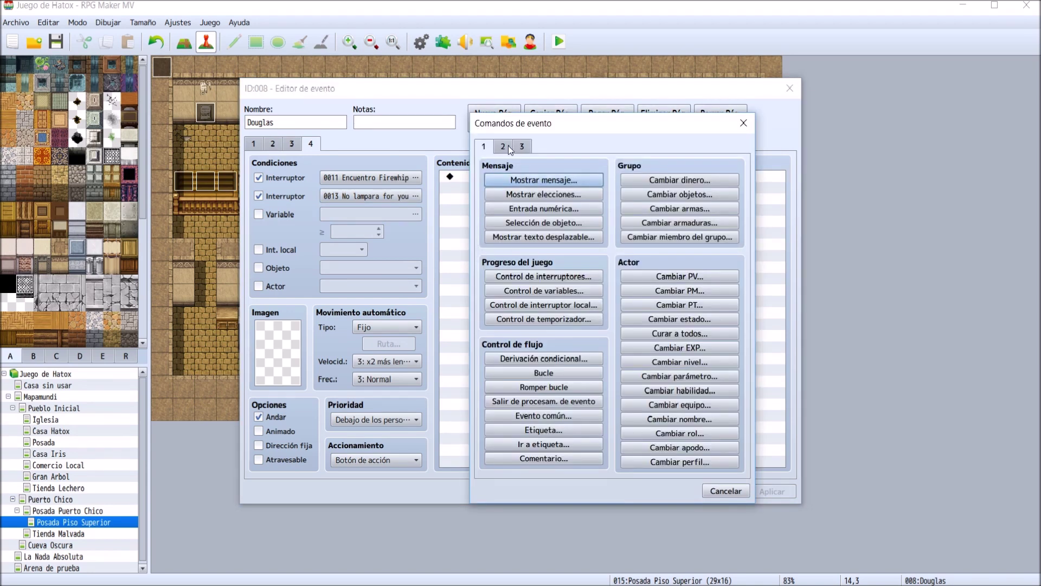
left_click(523, 179)
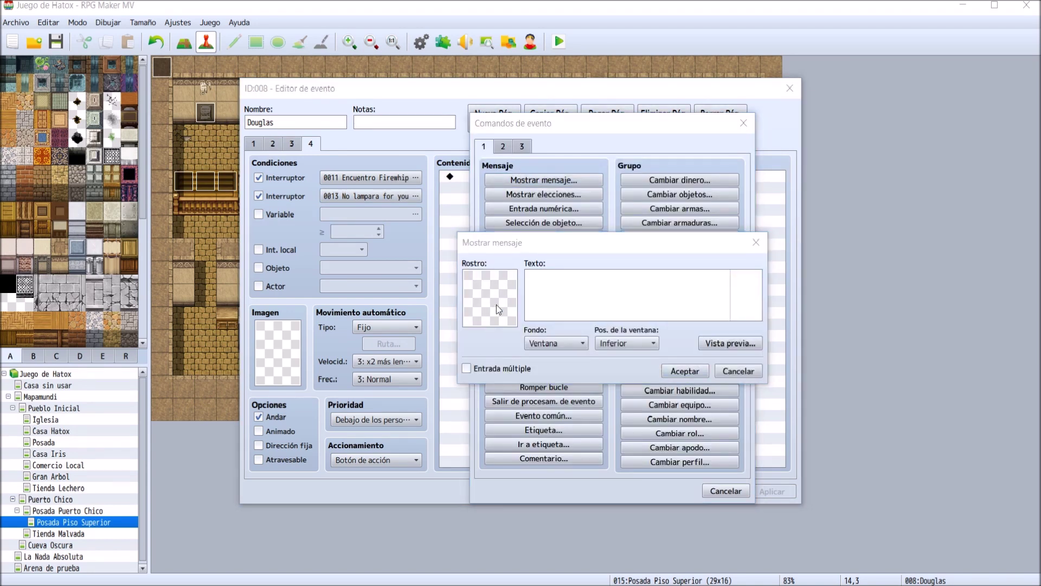
double_click(490, 322)
scroll(499, 292, "down", 5)
left_click(499, 292)
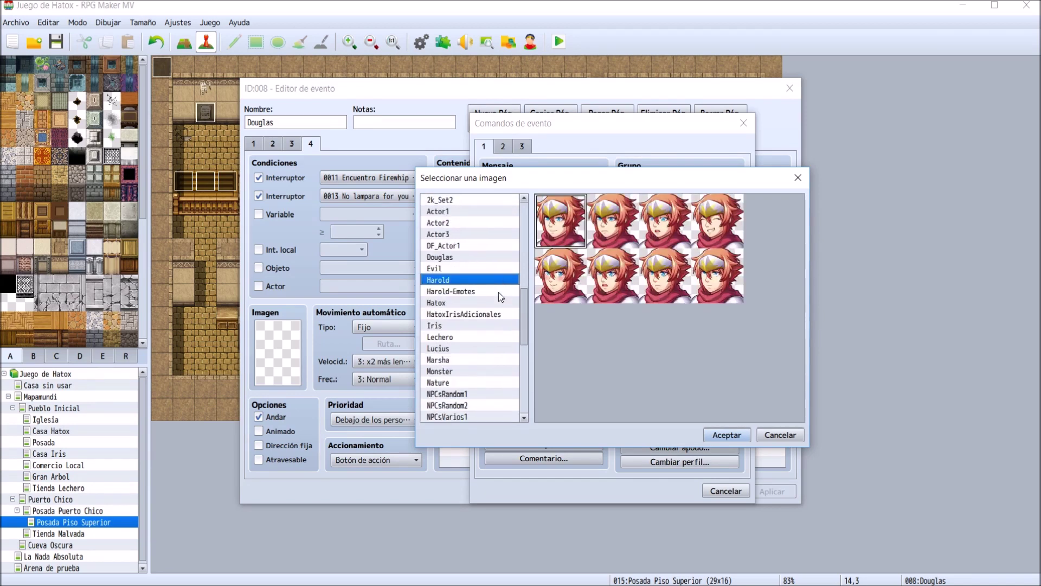
left_click(490, 302)
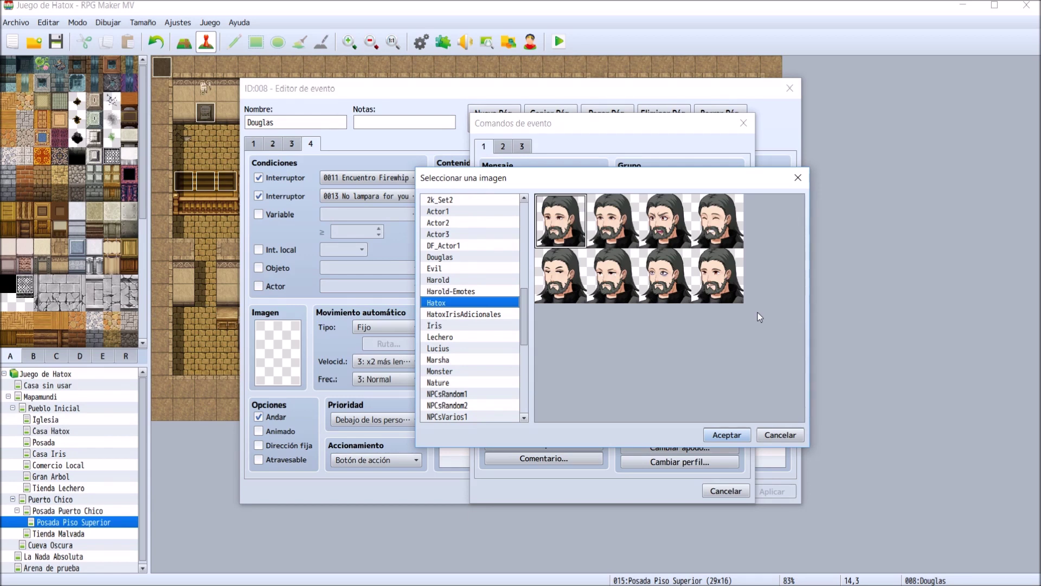
double_click(739, 281)
- Write the message text "Hatox:" followed by the line "¡Bien! Sigues aquí." and add it to the page
left_click(599, 275)
type("Hatox:")
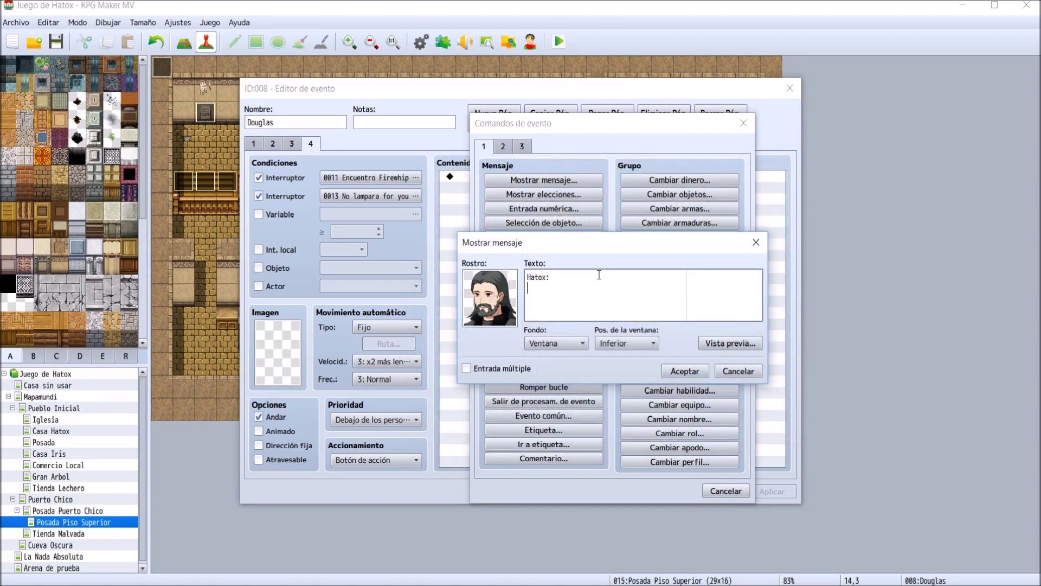
key("Return")
type("Sigues aquí")
key("Home")
type("¡Bien!")
key("End")
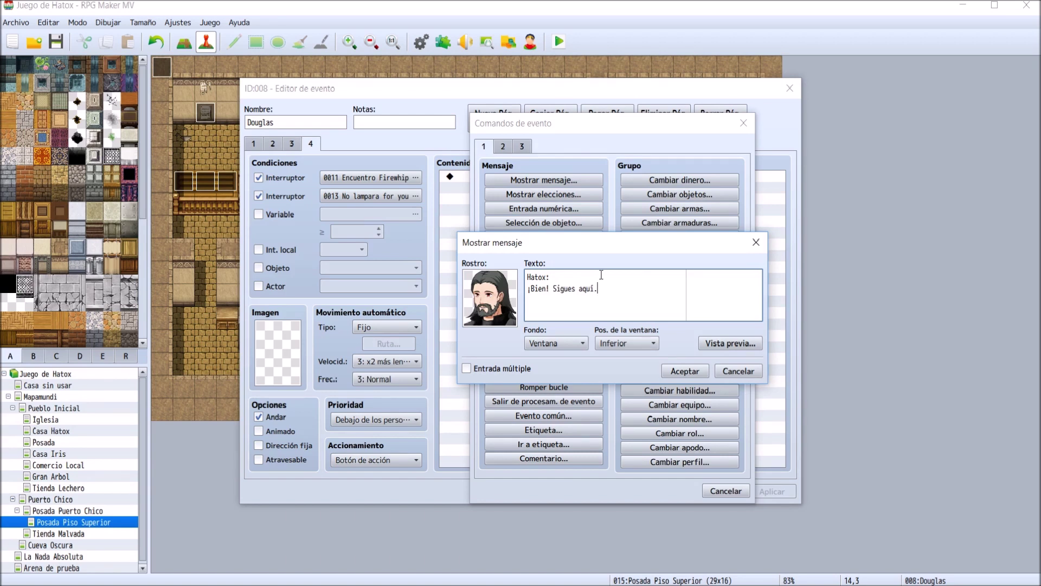
left_click(681, 371)
- Start a second message below Hatox's line using the first face of the Douglas face set
double_click(535, 213)
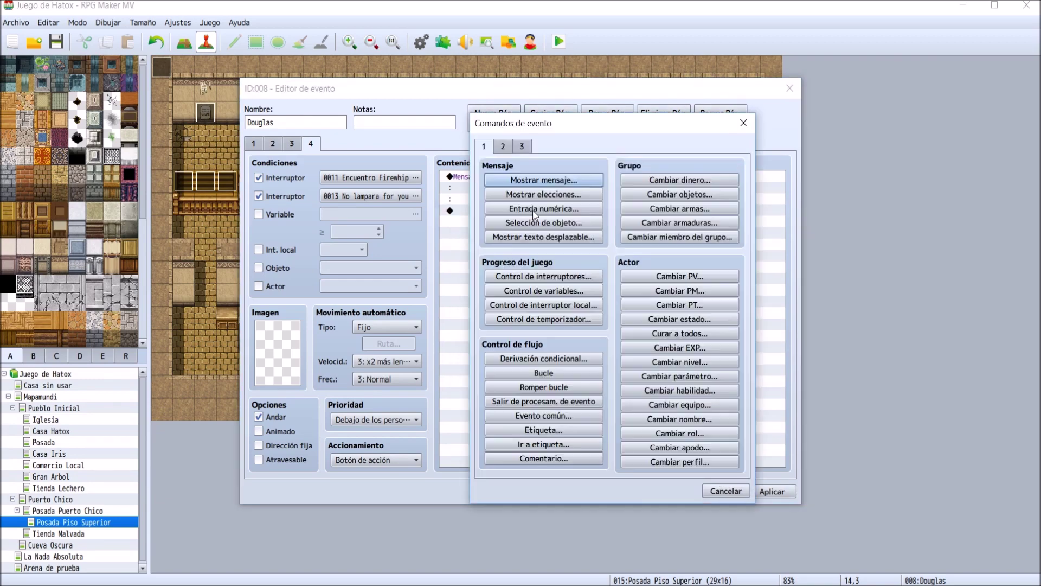
left_click(537, 179)
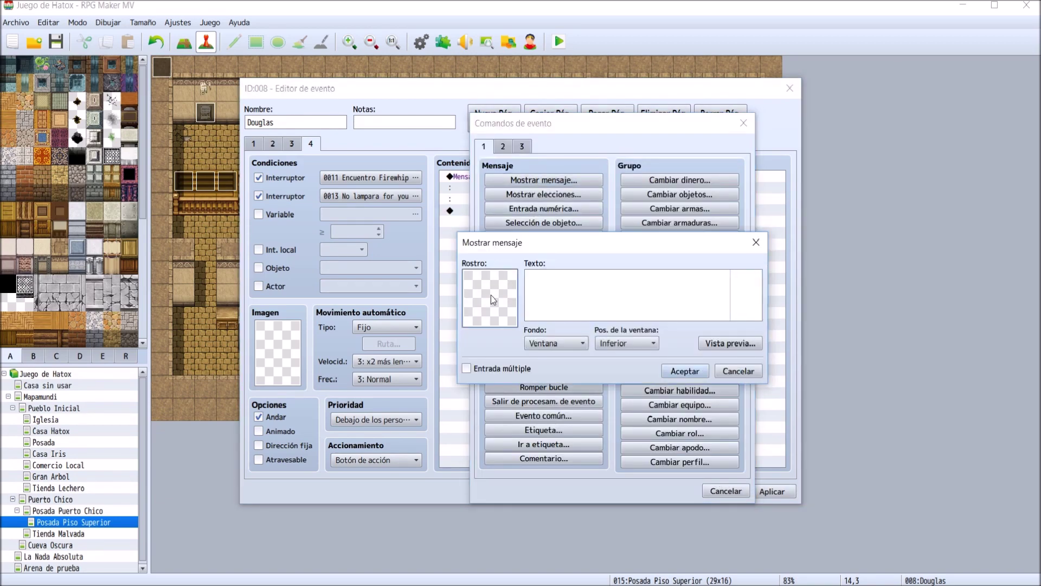
double_click(490, 295)
scroll(493, 293, "down", 4)
left_click(488, 416)
scroll(488, 379, "down", 2)
left_click(482, 371)
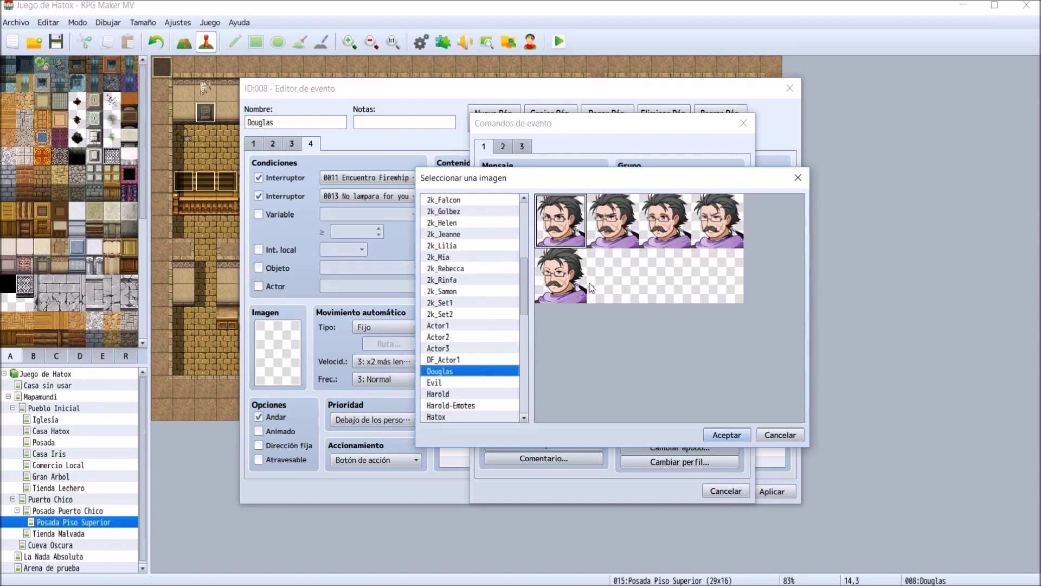
double_click(568, 228)
- Write the reply "¿¿¿???:" with the line "Si, amigo. ¿Queriais algo?", add it to the page and apply the changes
type("D")
key("BackSpace")
type("¿¿¿??")
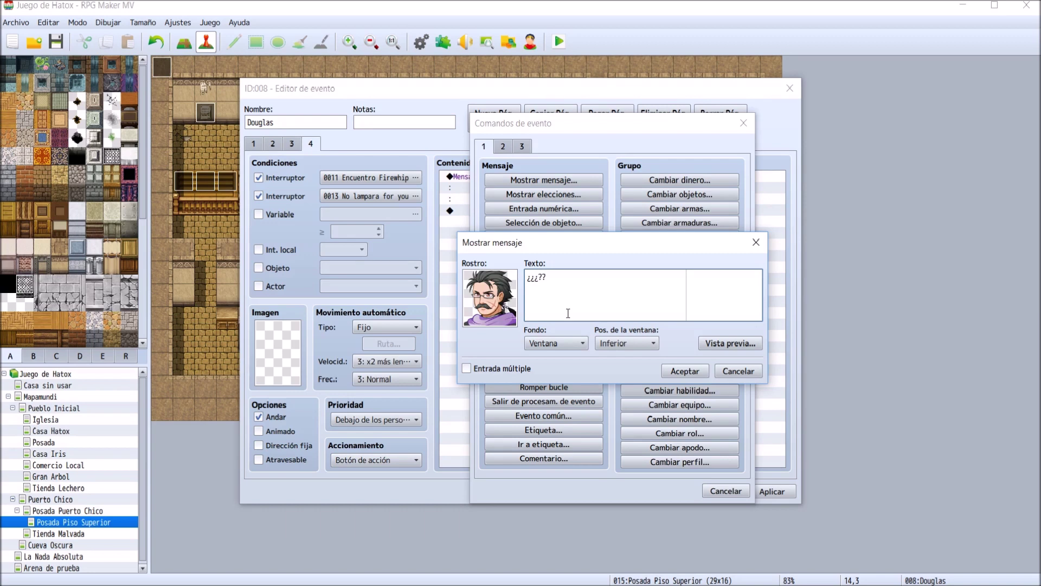
type("?:")
key("Return")
mouse_move(595, 319)
key("Return")
type("Si, amigo. ¿Querias algo?")
left_click(598, 289)
key("BackSpace")
type("es")
key("BackSpace")
key("BackSpace")
type("is")
left_click(685, 371)
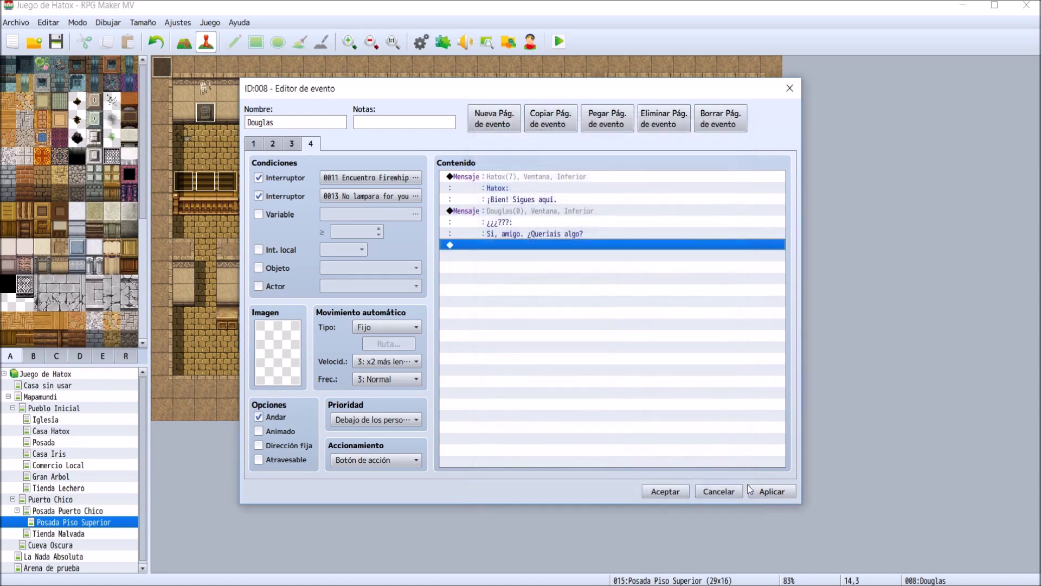
left_click(770, 492)
- Start a third message below Douglas's reply using the first face of the Iris face set
double_click(543, 244)
left_click(509, 181)
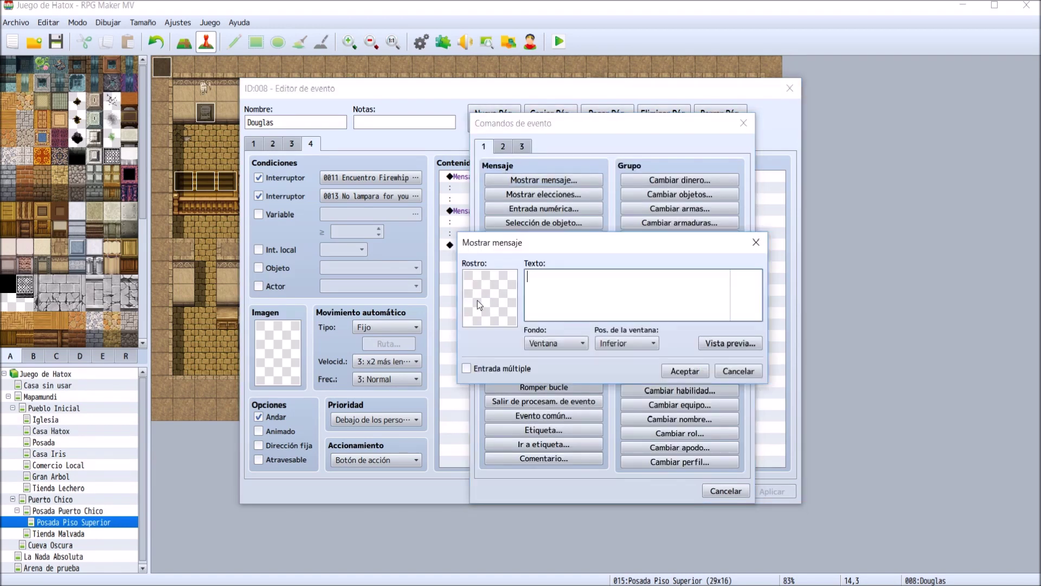
double_click(477, 300)
left_click(486, 247)
scroll(495, 304, "down", 4)
left_click(496, 314)
scroll(496, 315, "down", 2)
scroll(496, 314, "down", 3)
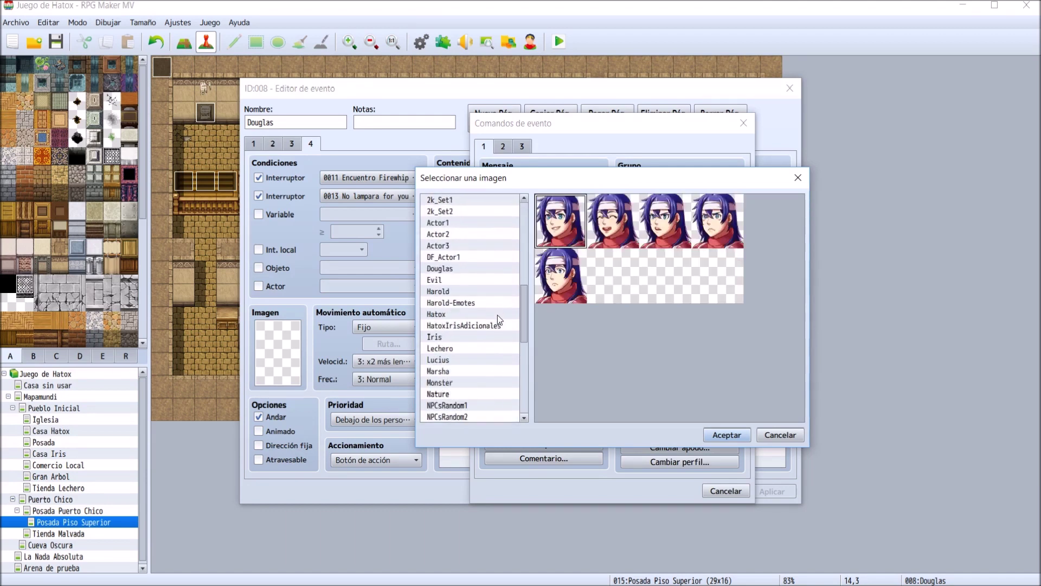
left_click(494, 336)
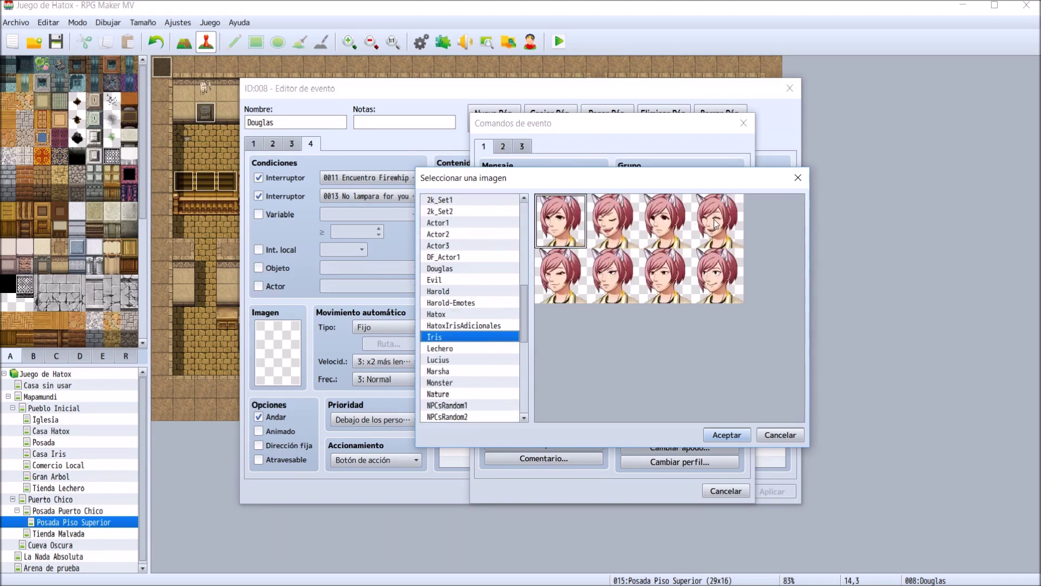
double_click(553, 217)
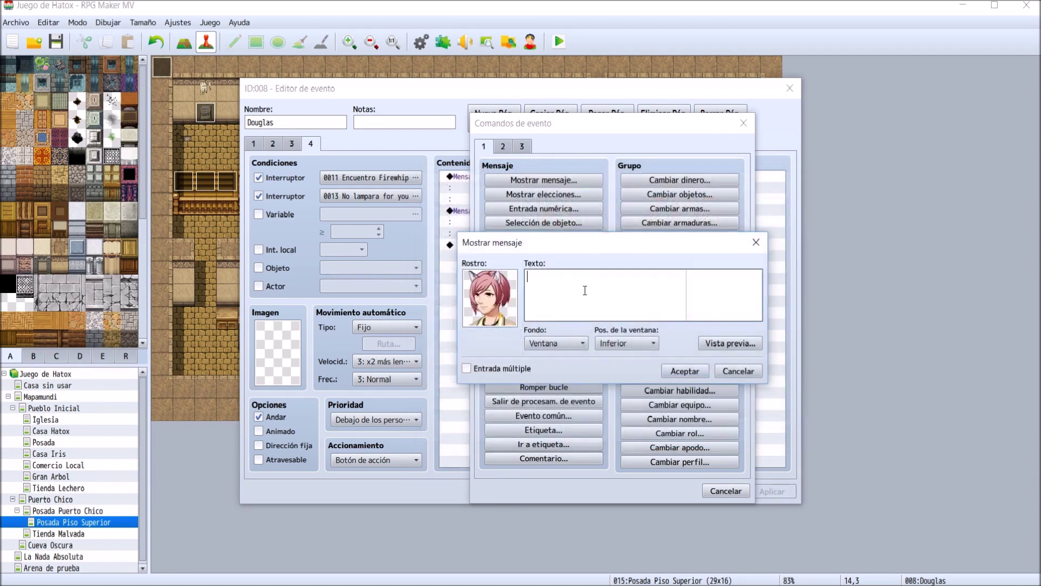
- Start the message with the speaker line "Iris:"
type("Iris: ")
type("Hemos estado es")
key("BackSpace")
type("n esa tienda tan extraña que")
key("Return")
type("hay ")
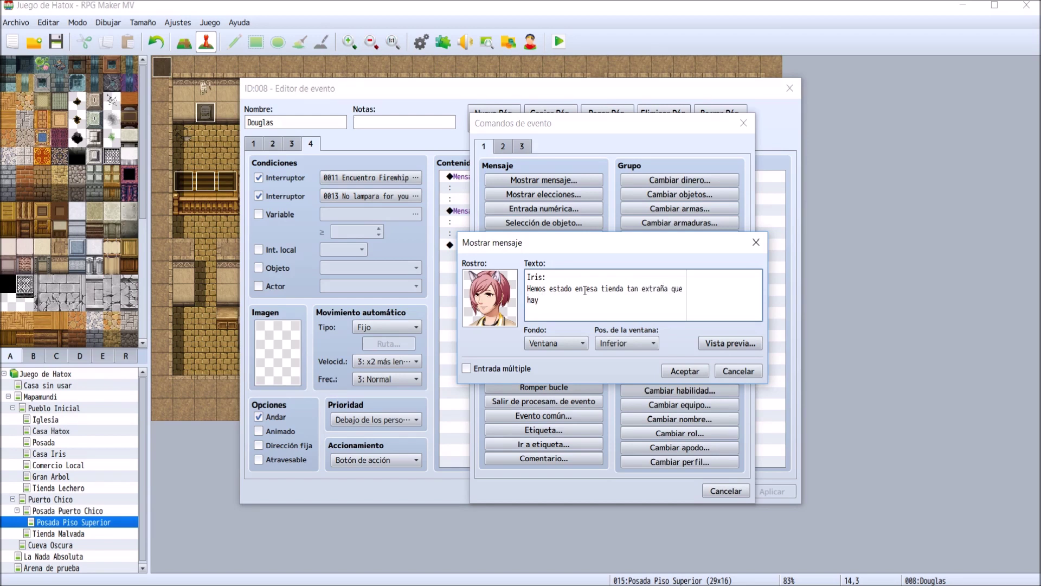
type("a la entrada del pueblo, y")
type("nos han dicho")
key("BackSpace")
key("BackSpace")
key("BackSpace")
key("BackSpace")
key("ctrl+shift+Left")
key("ctrl+shift+Left")
key("ctrl+shift+Left")
key("ctrl+shift+Left")
key("ctrl+shift+Left")
key("ctrl+shift+Left")
key("ctrl+shift+Left")
key("ctrl+shift+Left")
key("ctrl+shift+Left")
key("ctrl+shift+Left")
key("ctrl+shift+Left")
key("ctrl+shift+Left")
key("ctrl+shift+Left")
key("ctrl+shift+Left")
key("ctrl+shift+Left")
key("ctrl+shift+Left")
key("ctrl+shift+Left")
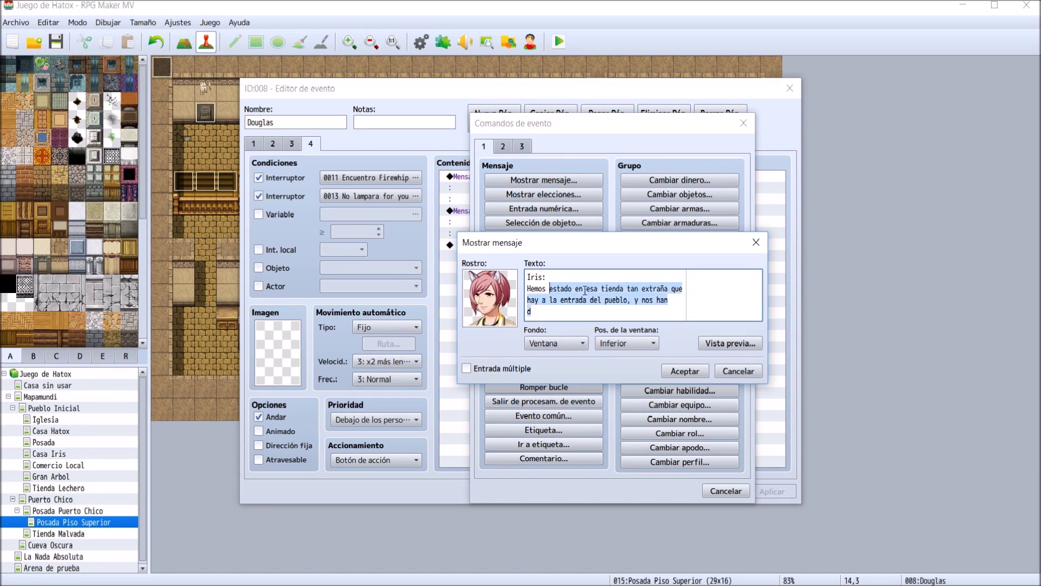
key("shift+Left")
key("BackSpace")
key("BackSpace")
key("BackSpace")
key("BackSpace")
key("BackSpace")
key("BackSpace")
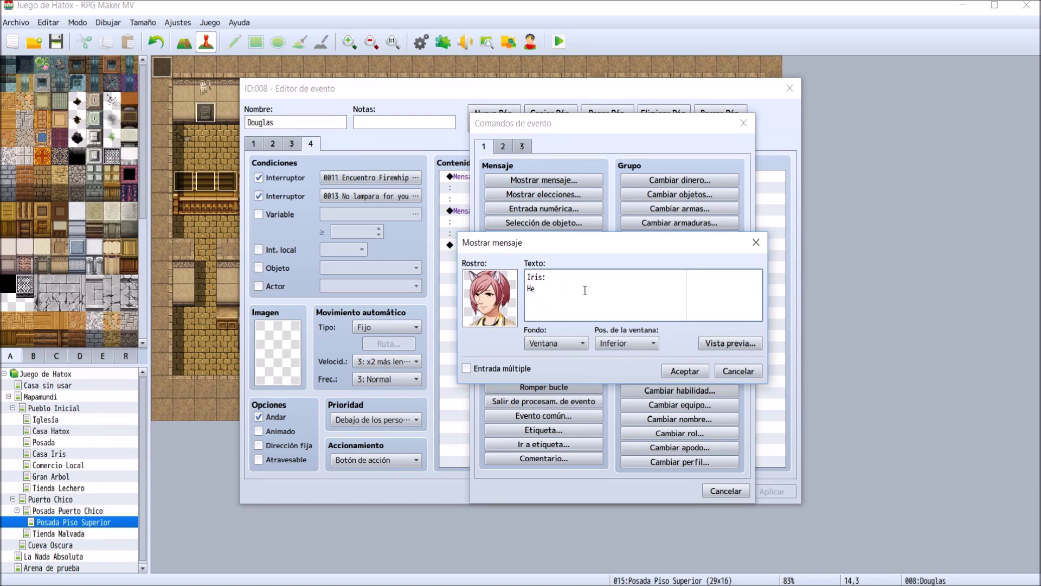
- Write "Necesitamos cruzar la cueva que hay aquí" on the line below the speaker name
type("Necesitas")
key("BackSpace")
type("mos")
type("cruzar la cueva")
type(" del")
key("BackSpace")
key("BackSpace")
key("BackSpace")
left_click(619, 298)
type("que hay aquí")
key("Return")
- Continue Iris's message on the following line with "cerca. Hemos estado en la tienda"
type("cerca. En la tie")
key("BackSpace")
key("BackSpace")
key("BackSpace")
key("BackSpace")
key("BackSpace")
key("BackSpace")
key("BackSpace")
key("BackSpace")
type("Hemos en")
key("BackSpace")
type("stado en la tienda")
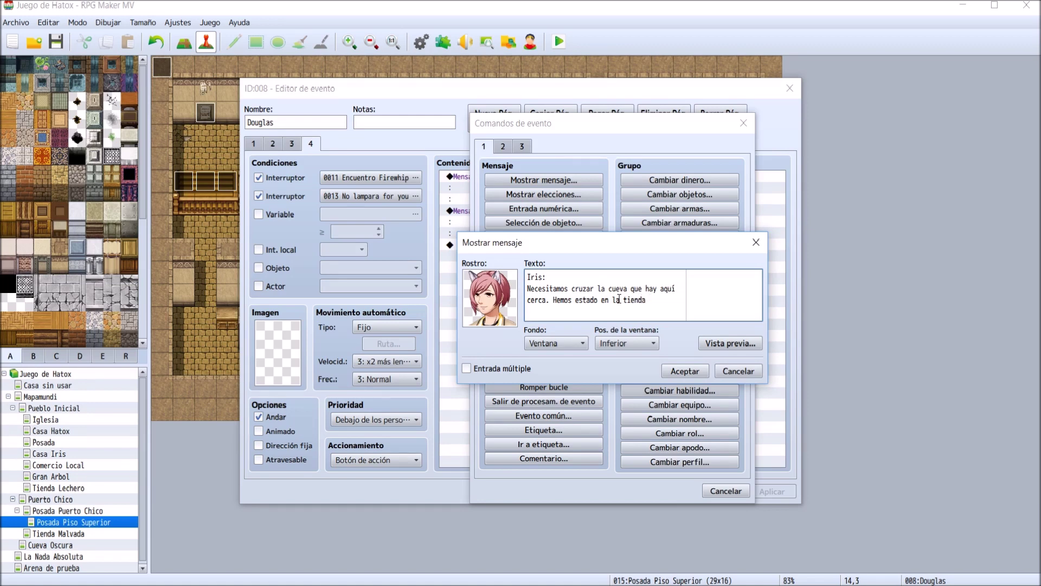
- Extend the sentence about the shop with "que hay a" and, on a new line, "la entrada del pueblo, y"
type(" de cerca")
key("Return")
type("del pueblo")
key("BackSpace")
key("BackSpace")
key("BackSpace")
key("BackSpace")
key("BackSpace")
key("BackSpace")
key("BackSpace")
key("BackSpace")
key("BackSpace")
key("BackSpace")
key("BackSpace")
key("BackSpace")
key("BackSpace")
key("BackSpace")
key("BackSpace")
key("BackSpace")
key("BackSpace")
type("que hay a la")
key("Return")
type("la entrada del pueblo, y")
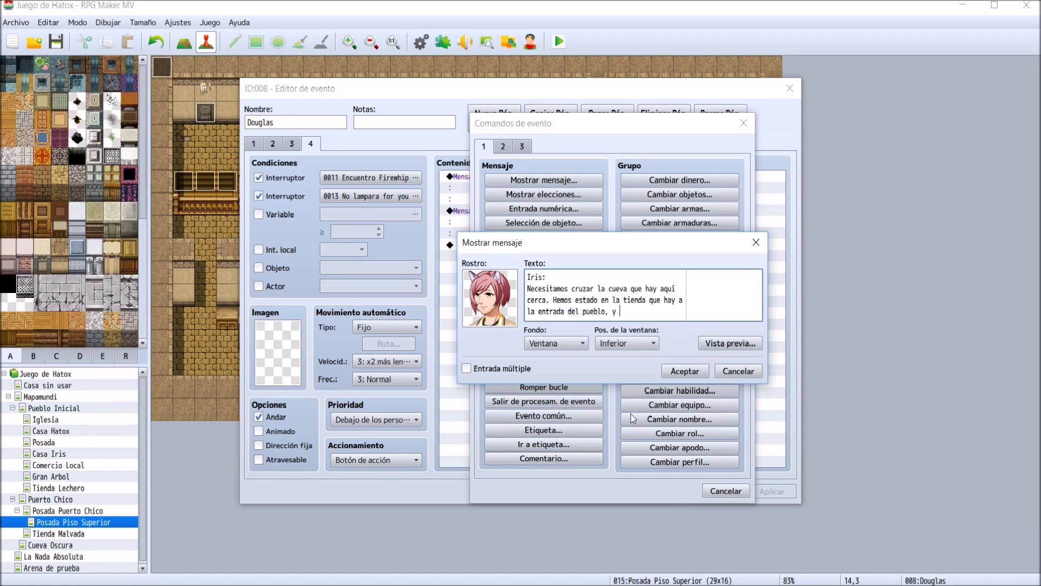
- Enable multiple entry and continue the message with "creemos que tu" and, on a new line, "puedes"
left_click(499, 369)
left_click(642, 311)
type("creemos que tu")
key("Return")
type("puedes ")
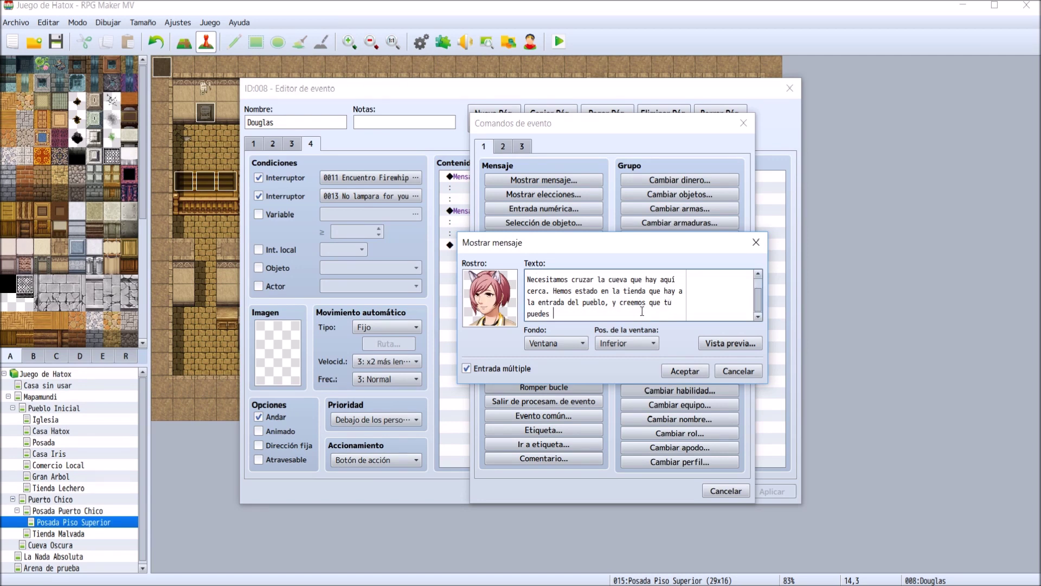
- Finish Iris's text with "haber comprado el último farol que" and, on a new line, "tenía. ¿Es así?", and preview the message
type("haber comprado")
type(" el último")
type(" faolr")
key("BackSpace")
key("BackSpace")
key("BackSpace")
type("rol que")
key("Return")
type("tenía. ¿Es así?")
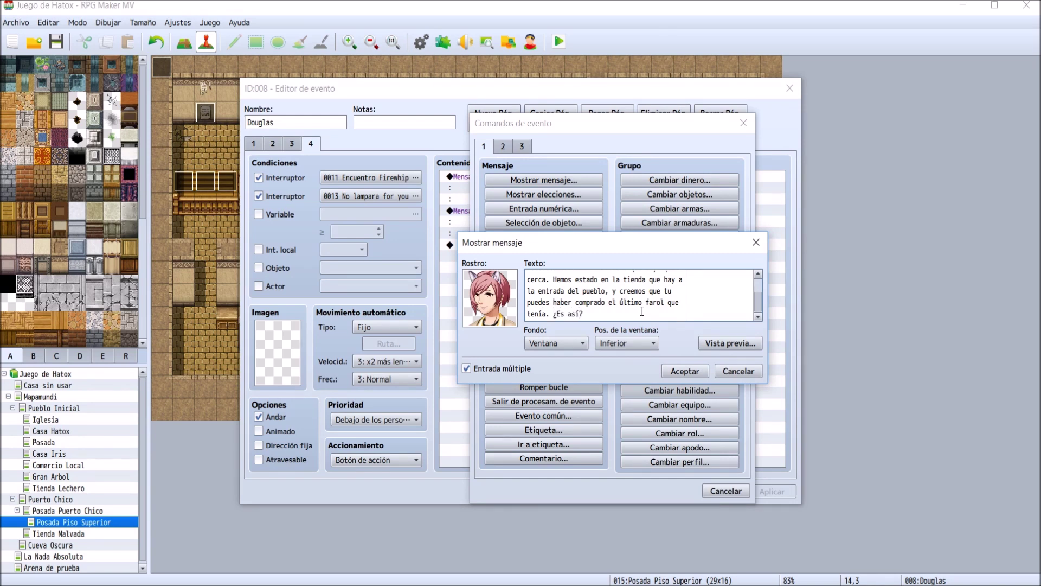
left_click(729, 343)
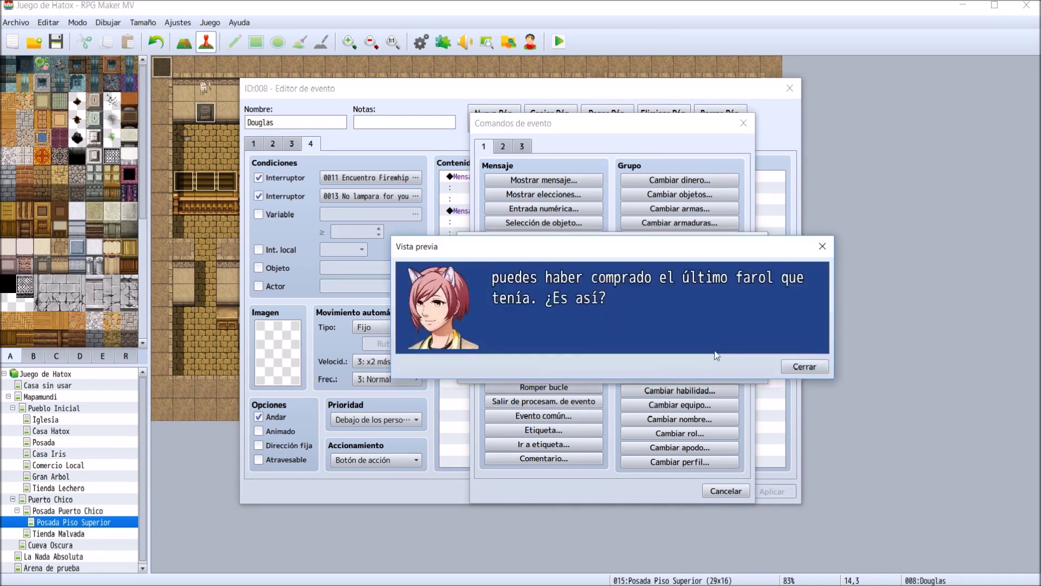
left_click(792, 367)
- Reword the closing question to "¿Es correcto? ?Lo tienes tú?" and apply the message to the event
left_click(602, 316)
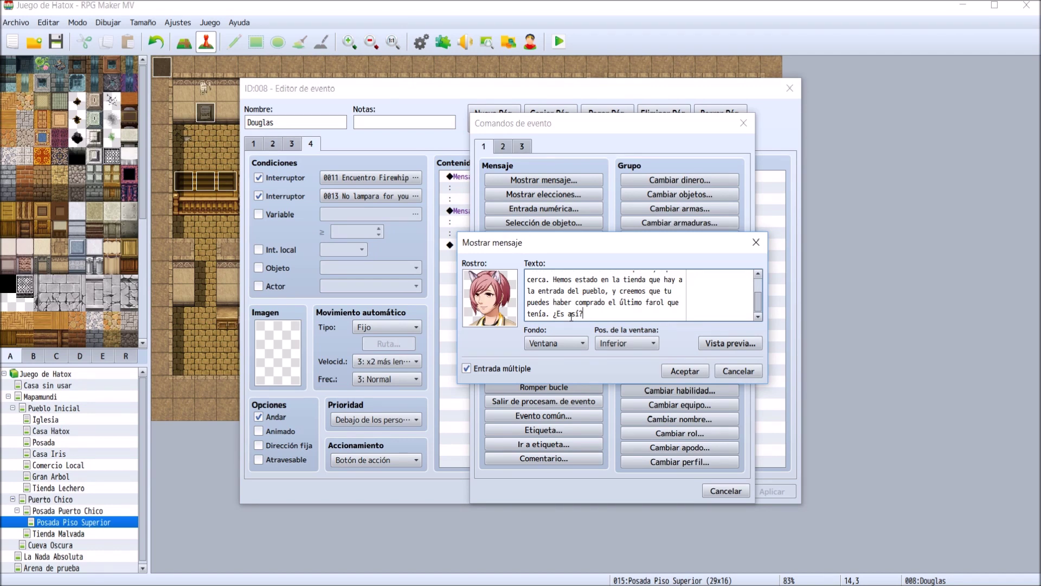
left_click_drag(568, 314, 583, 313)
type("correcto? ?Lo tienes tú?")
left_click(675, 373)
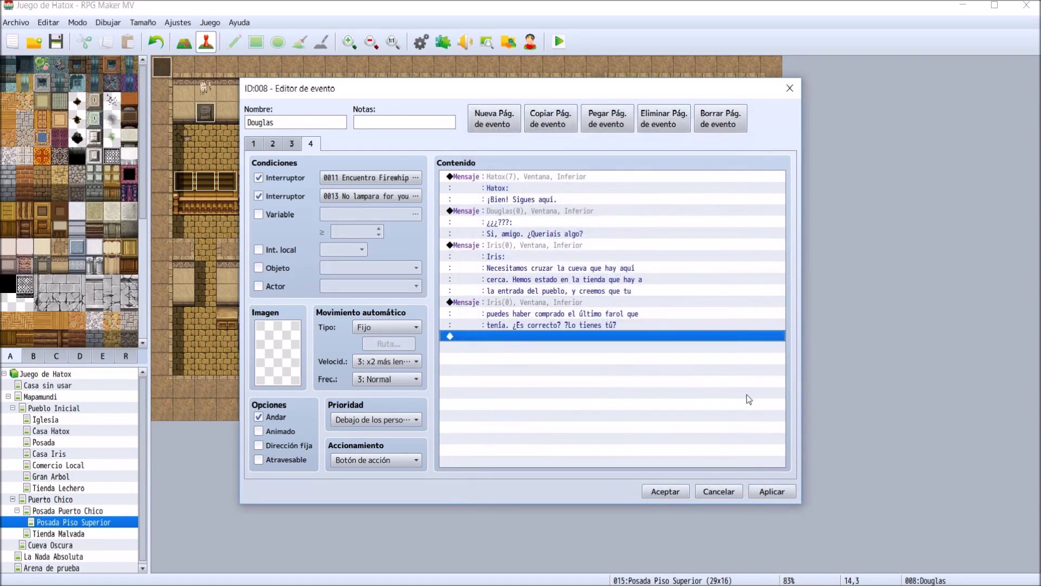
left_click(767, 486)
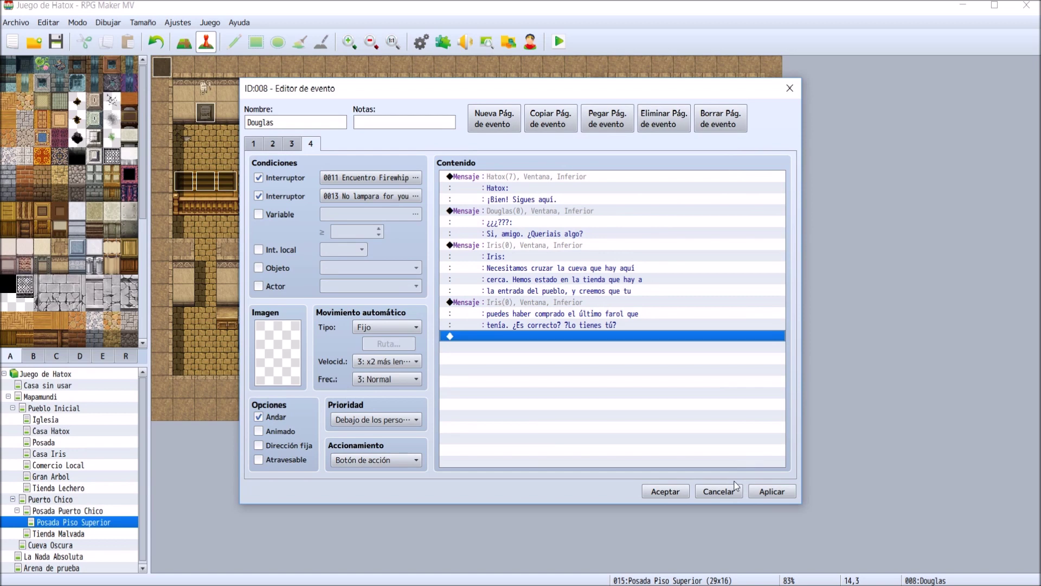
- Add a new message command after Iris's text, using the fifth portrait of the Douglas face set
double_click(490, 337)
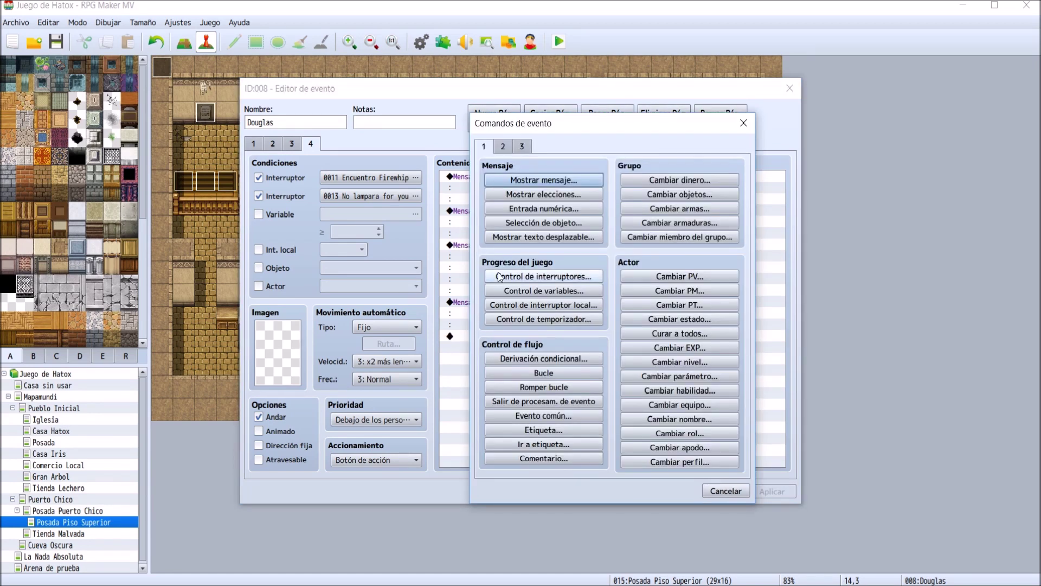
left_click(522, 181)
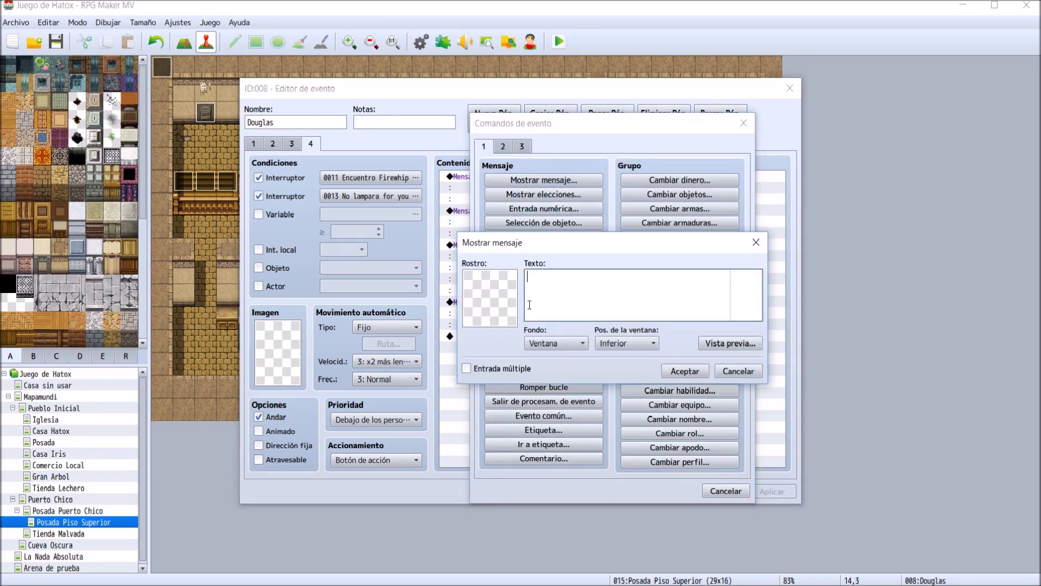
double_click(502, 304)
scroll(470, 326, "down", 5)
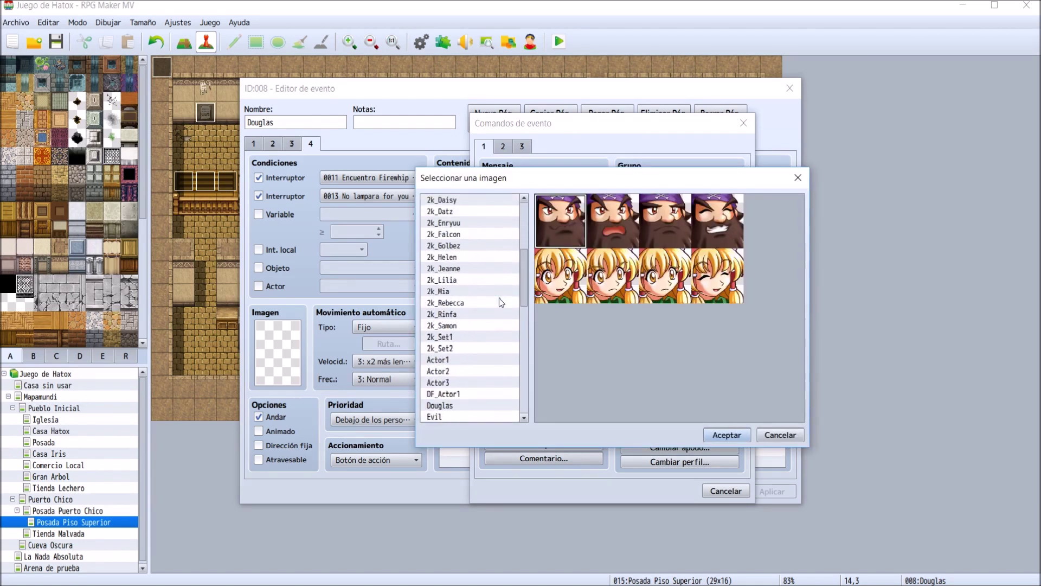
left_click(469, 348)
scroll(470, 347, "down", 2)
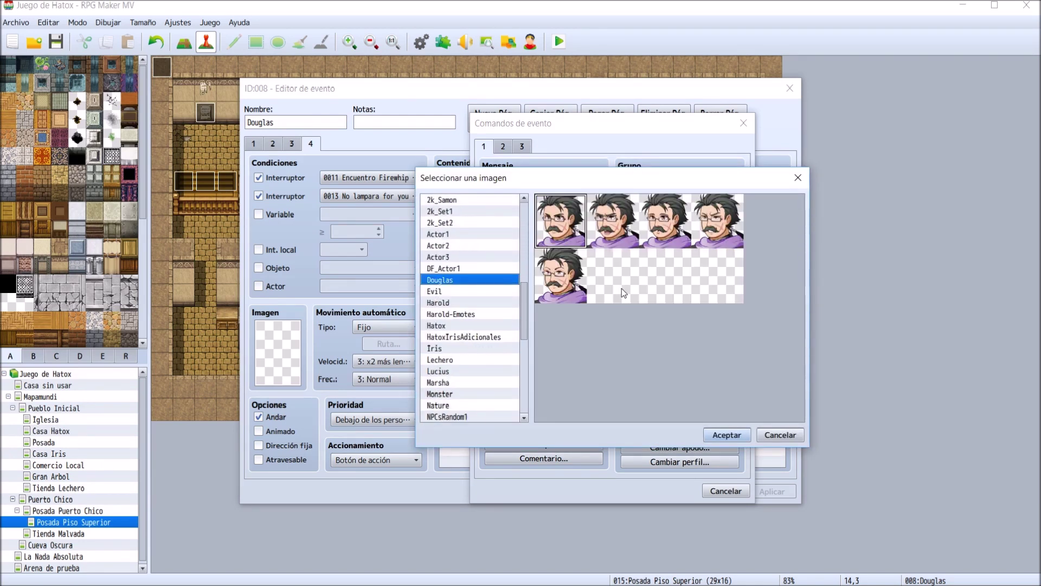
double_click(578, 295)
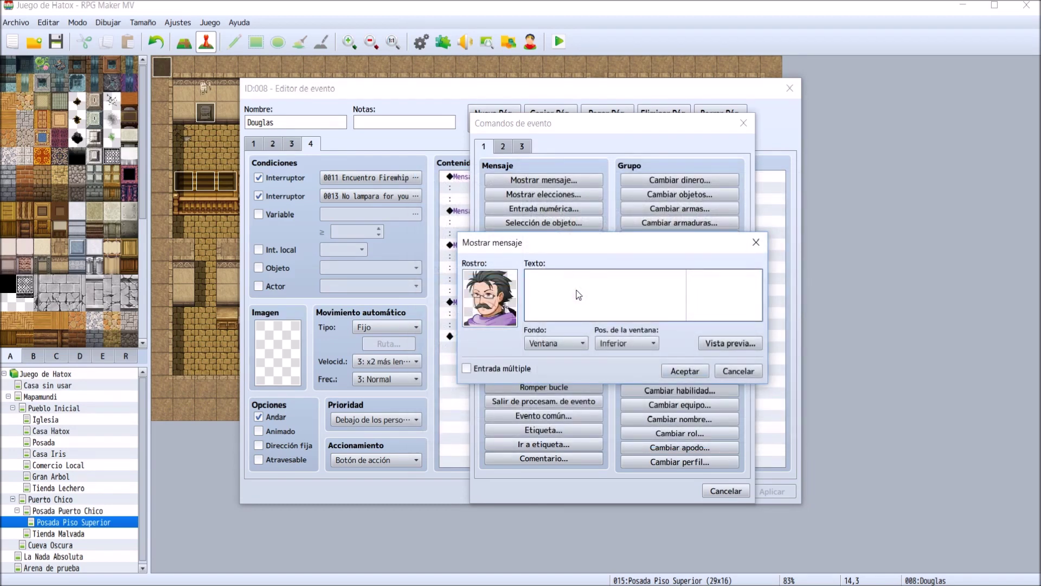
- Write the speaker line "¿¿¿???:" followed by "Si, así es.\. Al principio, ese tipejo no me"
type("¿¿¿???:")
type("Si, así es.")
type(" Al principio,")
left_click(576, 291)
type("\\.Al principio, ese tipejo no")
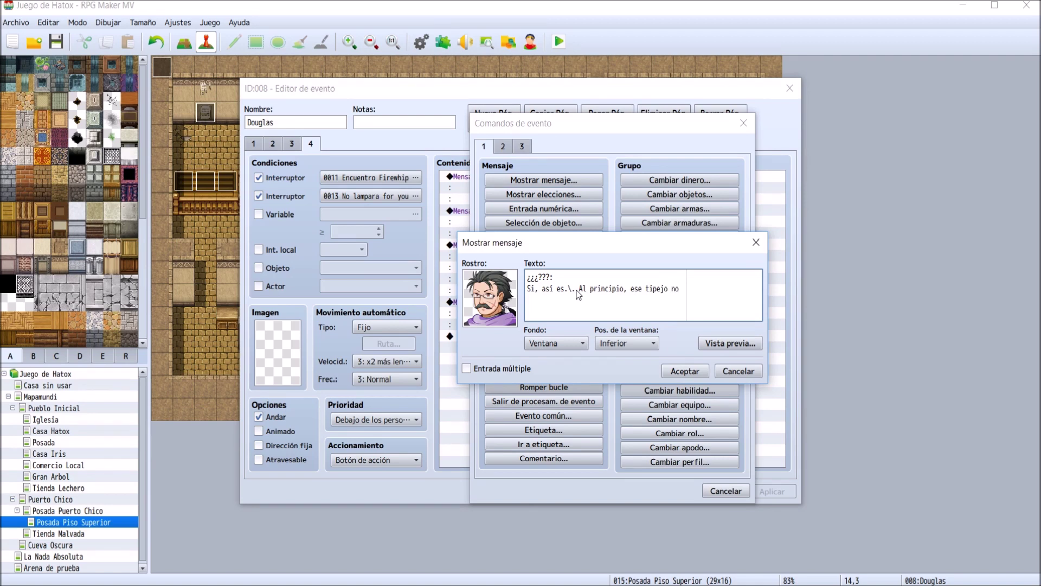
type(" me")
key("Return")
- Continue Douglas's reply with "hizo mucho caso, pero cuando le enseñe una" and, on a new line, "buena cantidad de dinero, no pudo decirme"
type("hizo mucho caso, pero cuando le ense´4e")
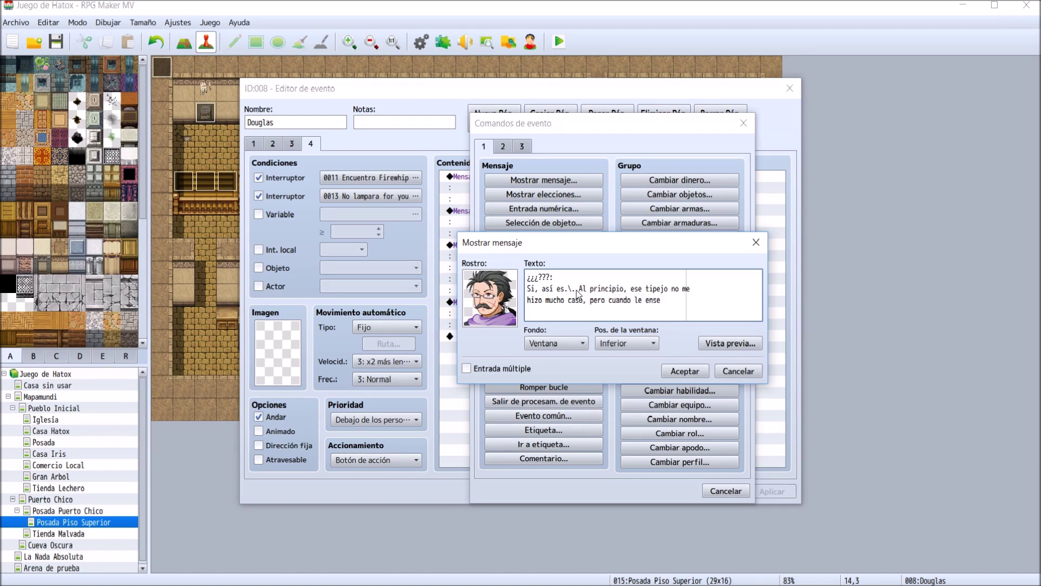
key("BackSpace")
key("BackSpace")
key("BackSpace")
type("é")
key("BackSpace")
type("ñe una")
key("Return")
type("buena cantidad de dinero, no pudo decirme que")
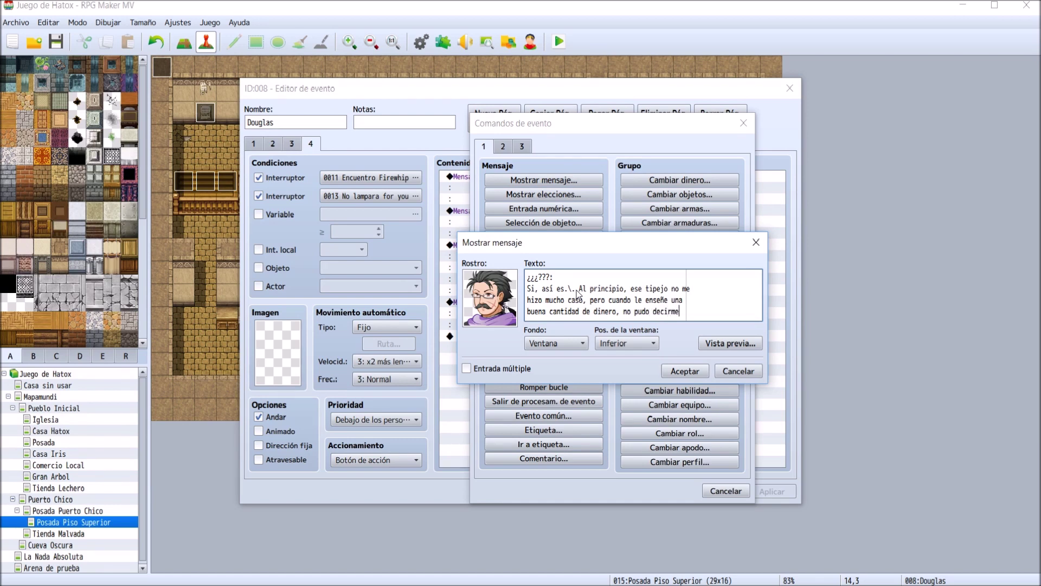
key("BackSpace")
key("BackSpace")
key("BackSpace")
- Enable multiple entry, add "que no" on a new line of Douglas's reply, and preview the message
left_click(495, 372)
left_click(682, 319)
key("Return")
type("que no")
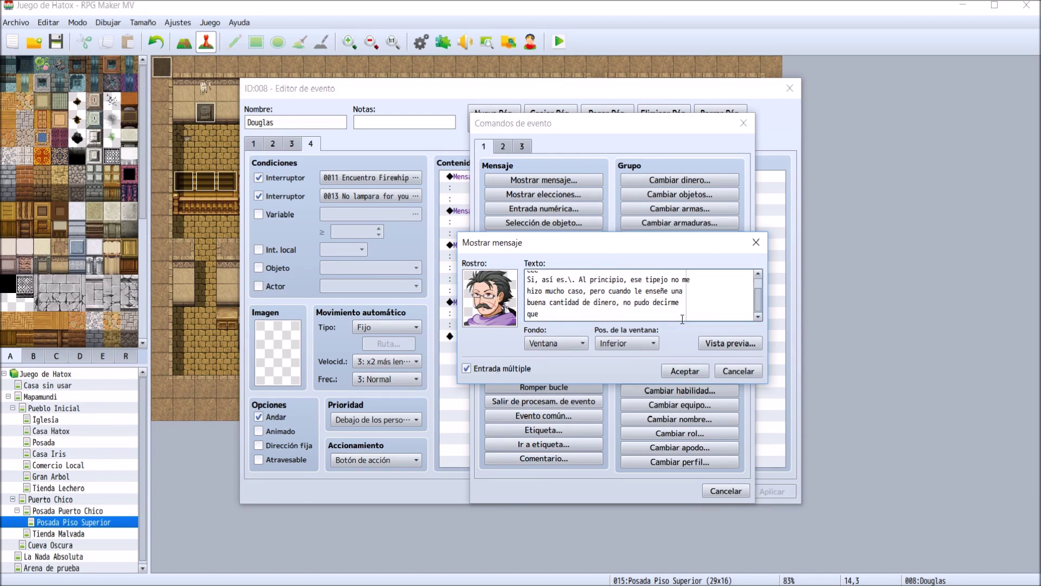
left_click(734, 341)
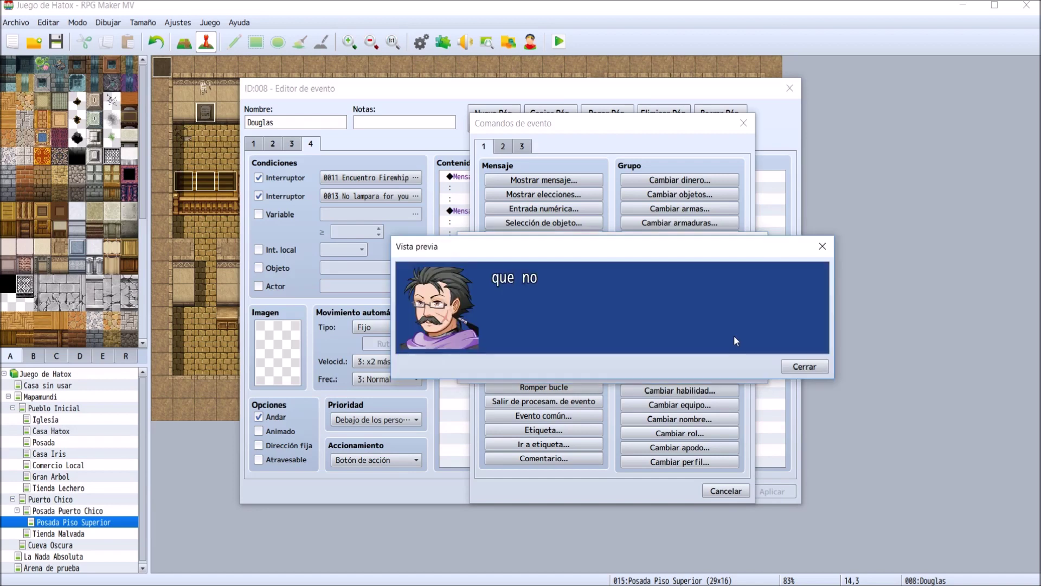
left_click(795, 365)
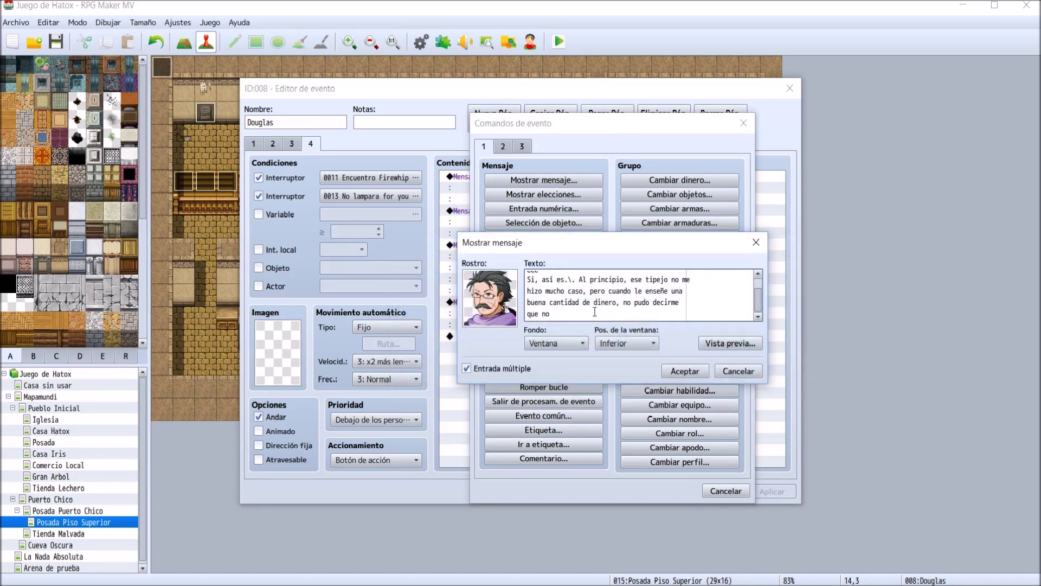
- Complete Douglas's reply with ". Una suerte que esos piratas vigilasen sus tesoros tan poco como sus bodegas.", split over three lines
type(". Una suerte que esos piratas vigila")
key("BackSpace")
key("BackSpace")
type("la")
key("BackSpace")
key("BackSpace")
key("BackSpace")
key("BackSpace")
key("BackSpace")
key("BackSpace")
type("vigila")
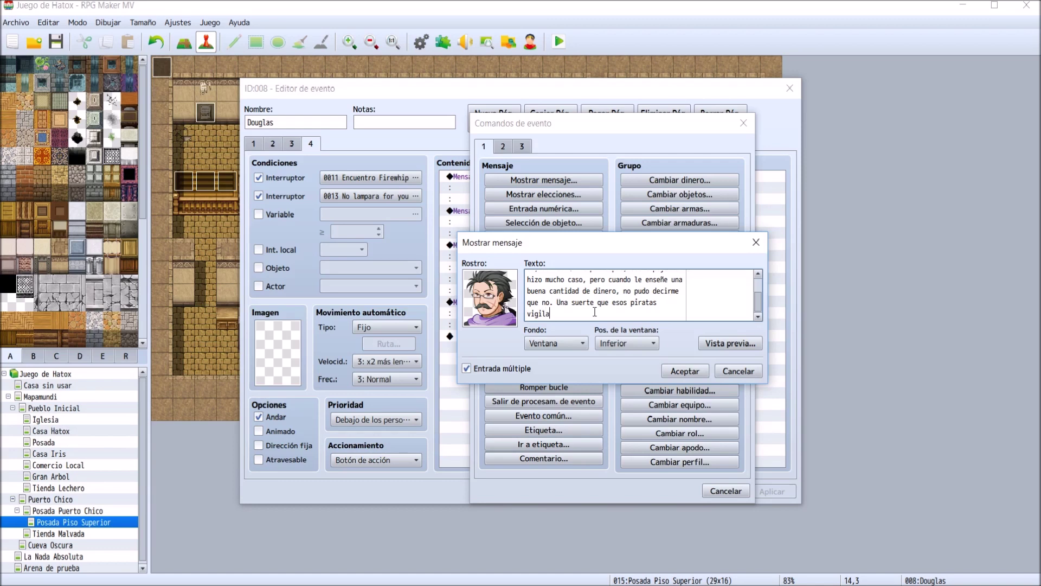
type("sen sus tesoros tan poco como sus")
key("Return")
type("bodegas.")
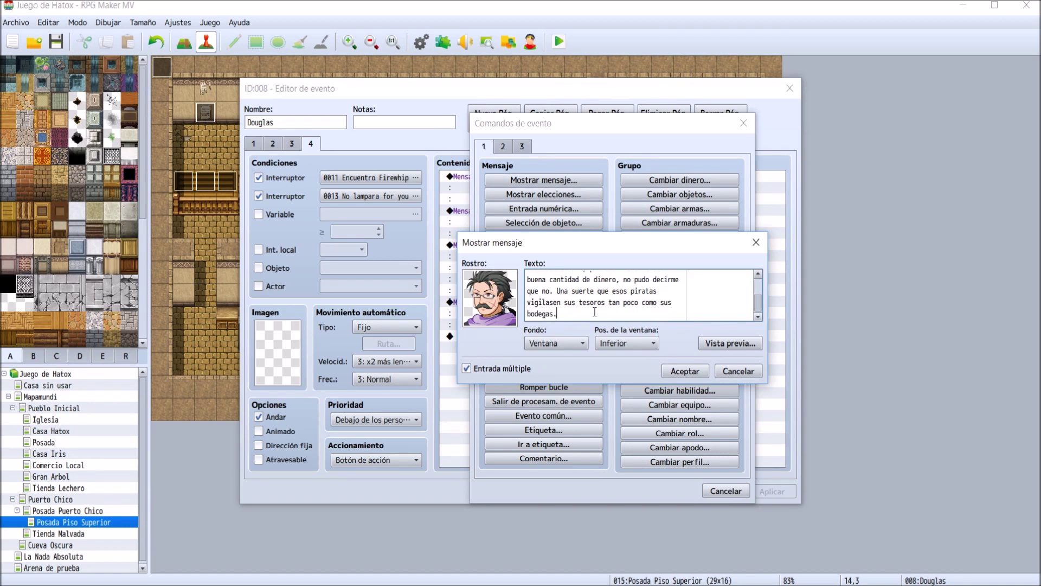
- Review Douglas's full reply in the preview and apply the message to the event
scroll(595, 311, "up", 1)
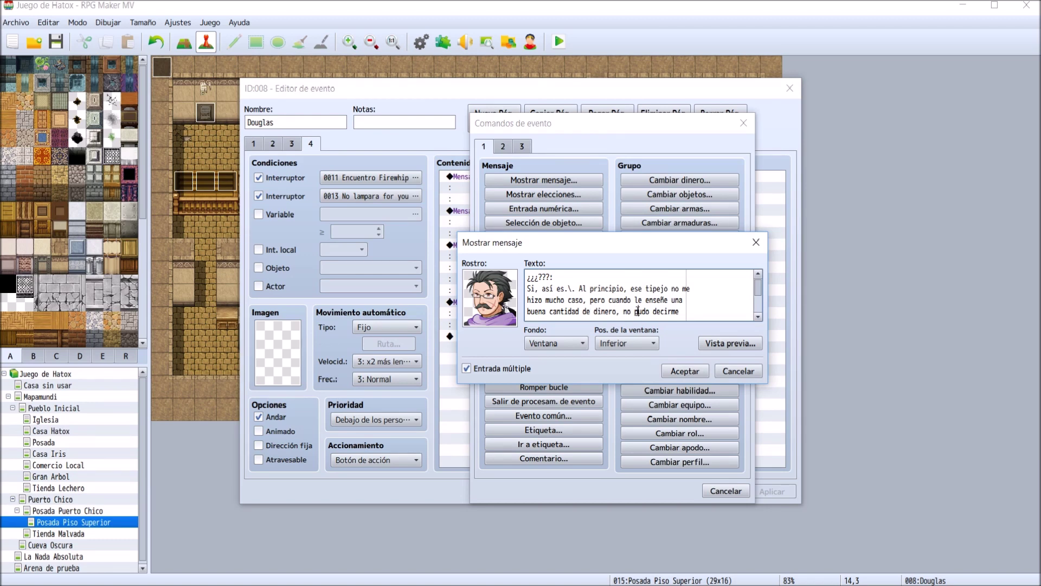
key("ctrl+v")
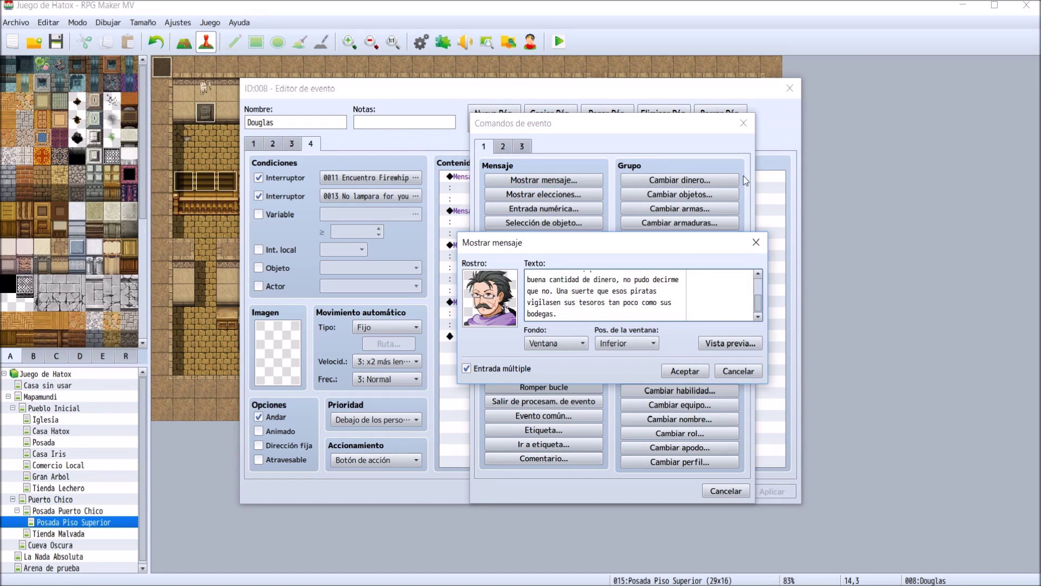
left_click(730, 343)
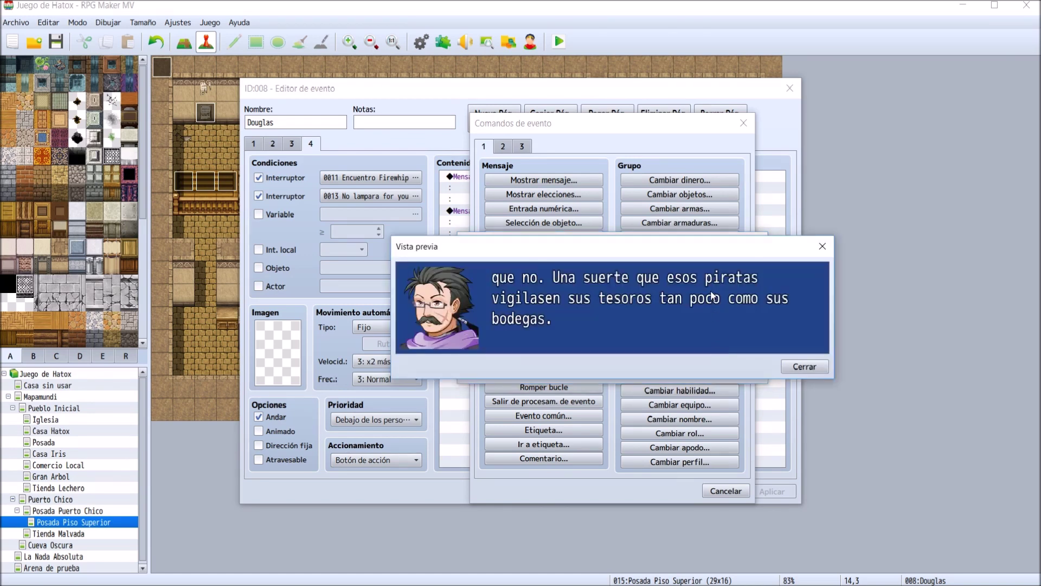
left_click(803, 367)
left_click(606, 314)
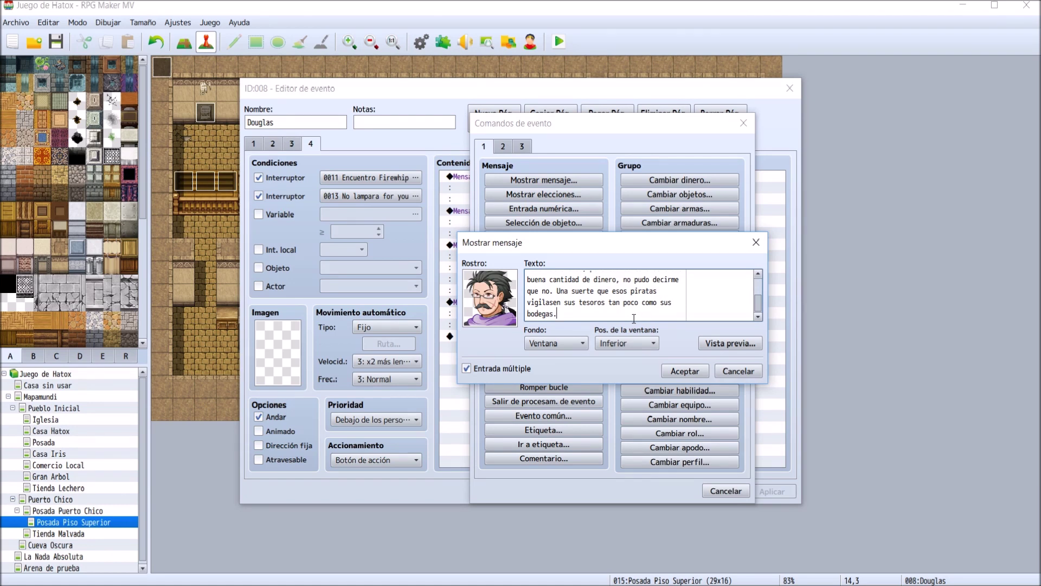
scroll(639, 310, "up", 1)
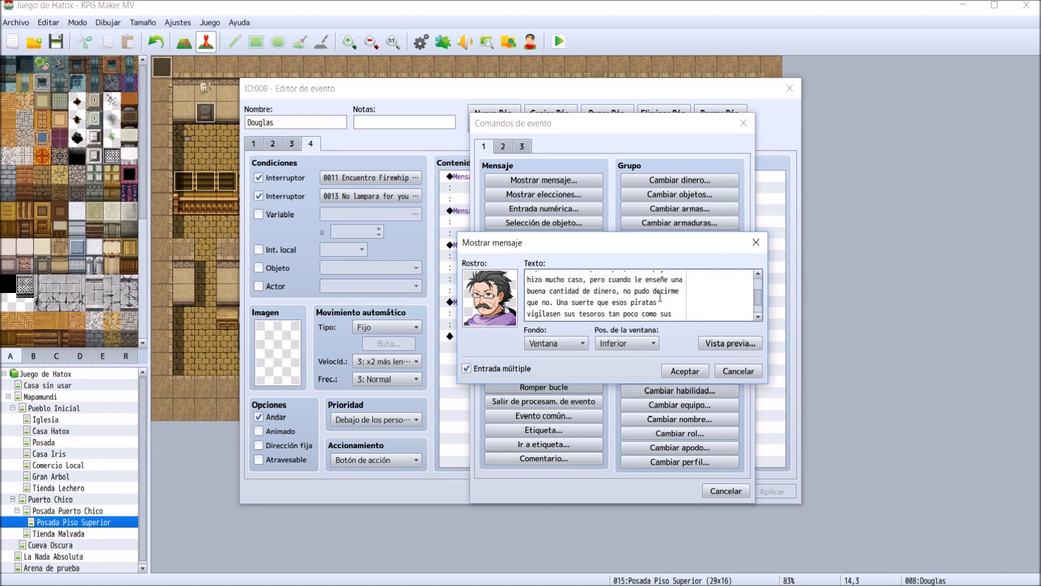
scroll(660, 297, "down", 1)
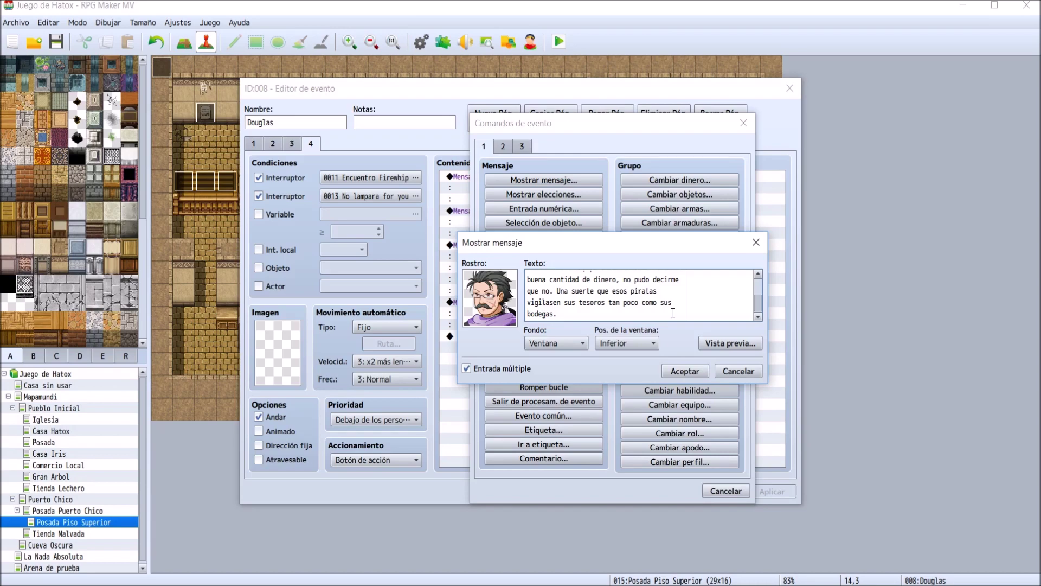
left_click(684, 370)
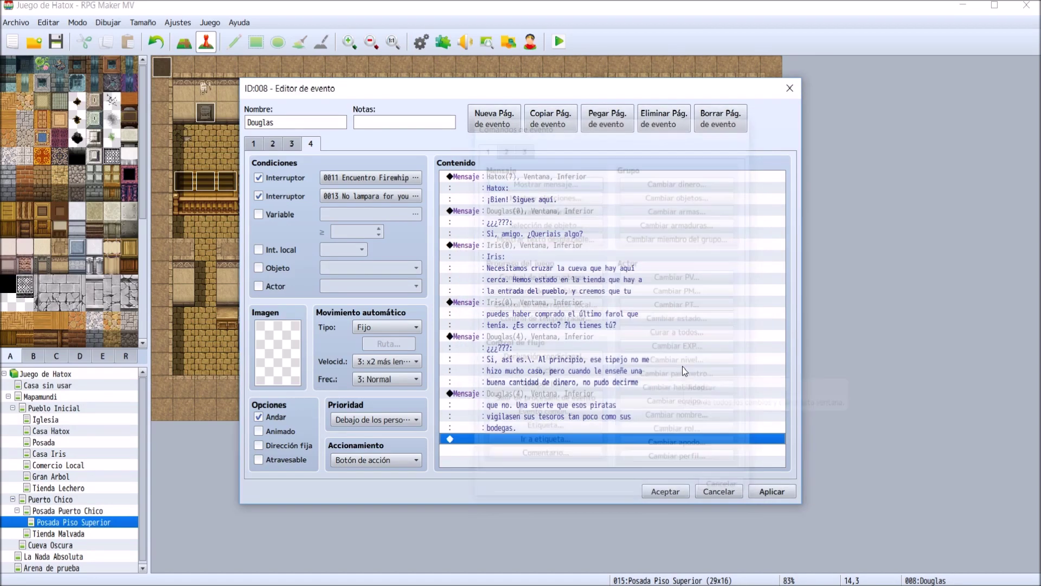
left_click(766, 490)
- Add a message after Douglas's reply using the first face of the Hatox set, with the Ventana background
double_click(620, 443)
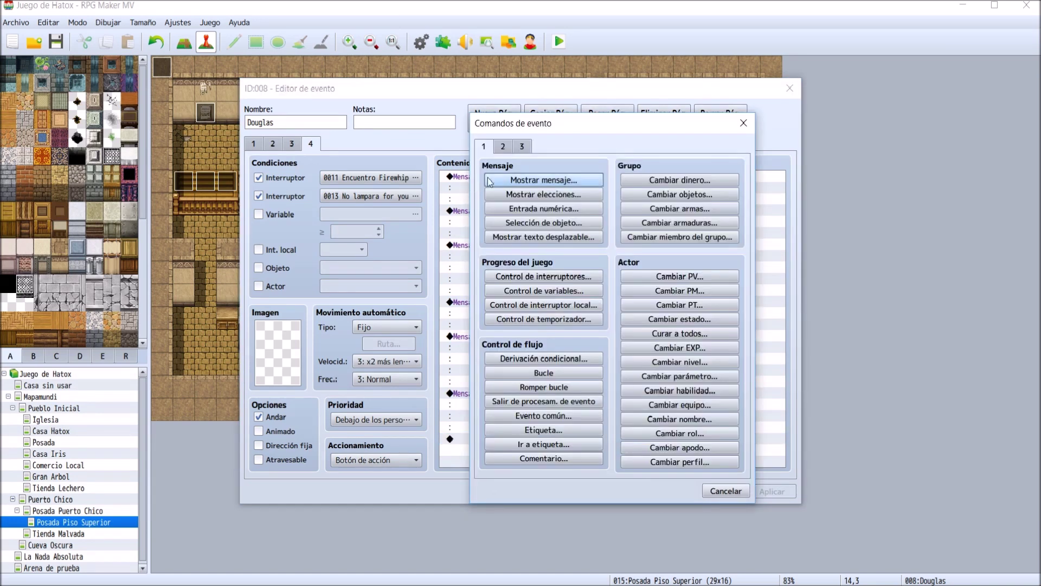
left_click(514, 181)
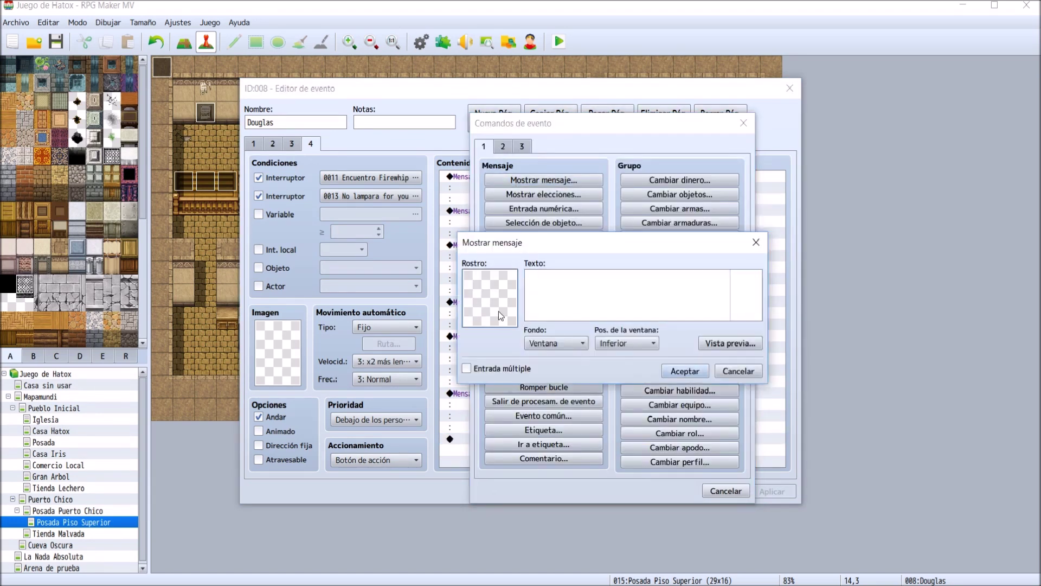
double_click(499, 311)
scroll(497, 302, "down", 2)
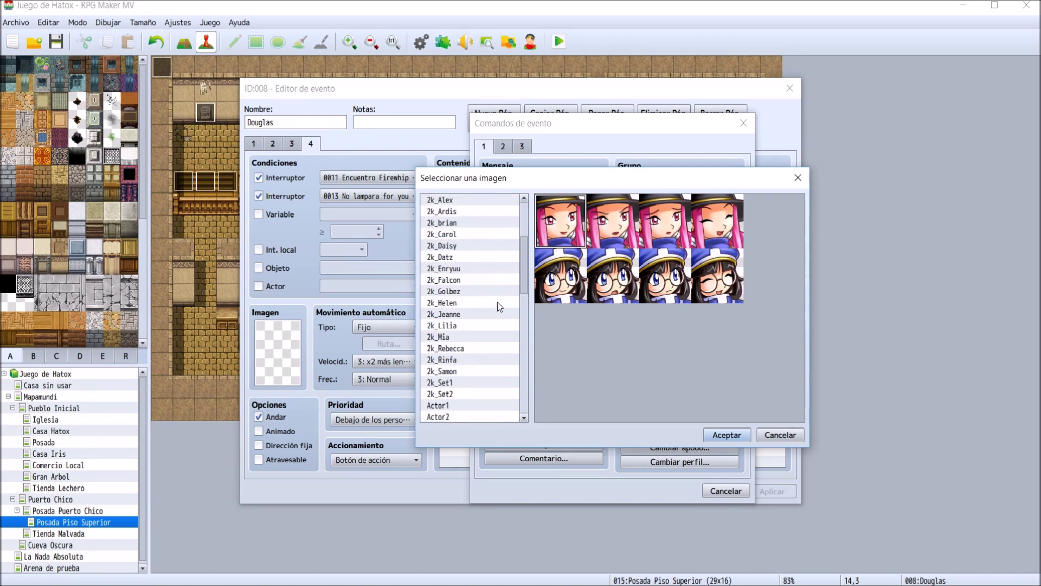
scroll(497, 301, "down", 4)
left_click(487, 339)
scroll(487, 340, "down", 2)
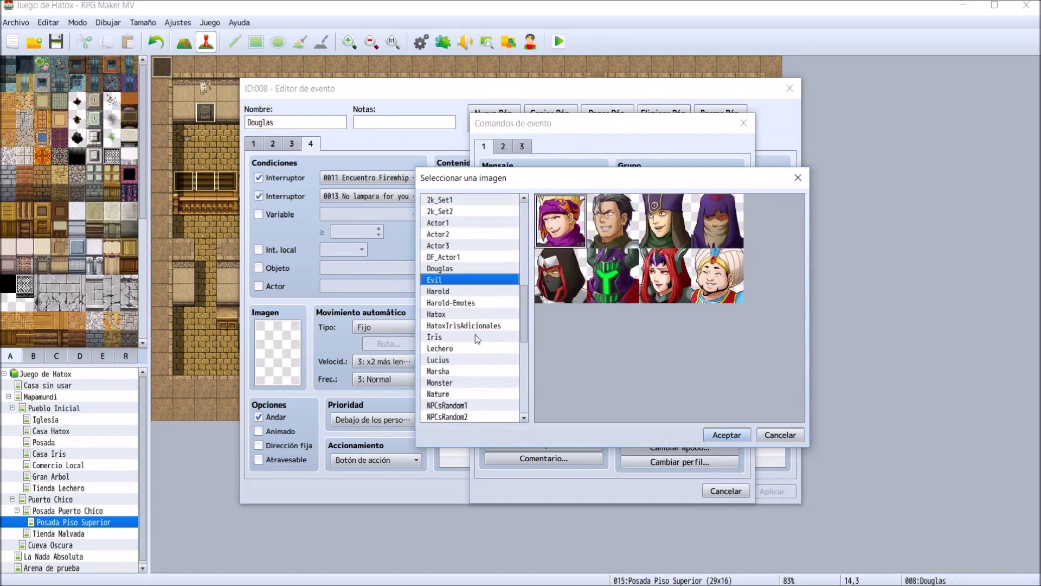
left_click(472, 330)
left_click(478, 284)
scroll(487, 349, "down", 3)
scroll(487, 350, "up", 2)
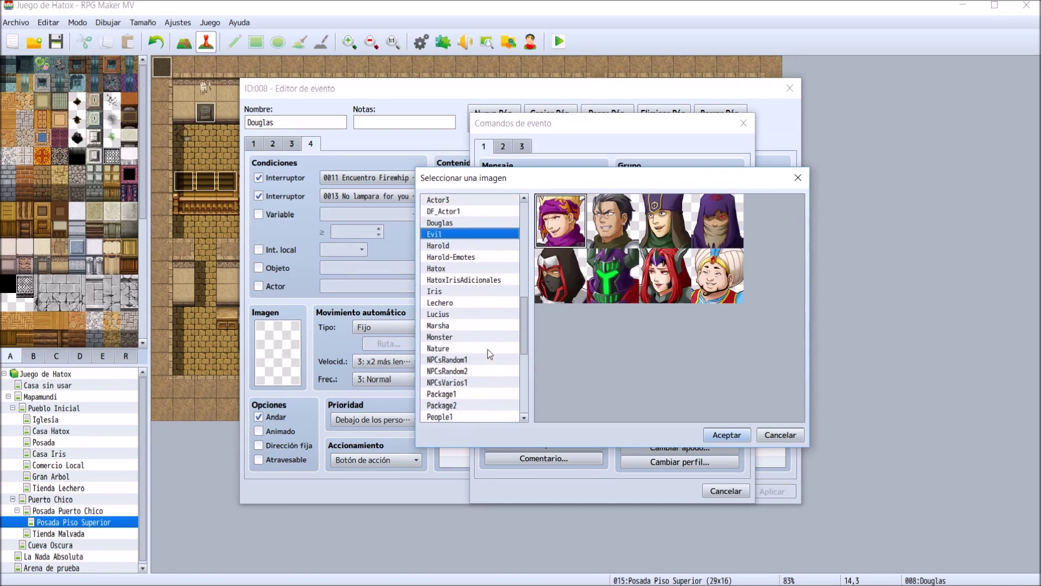
left_click(477, 269)
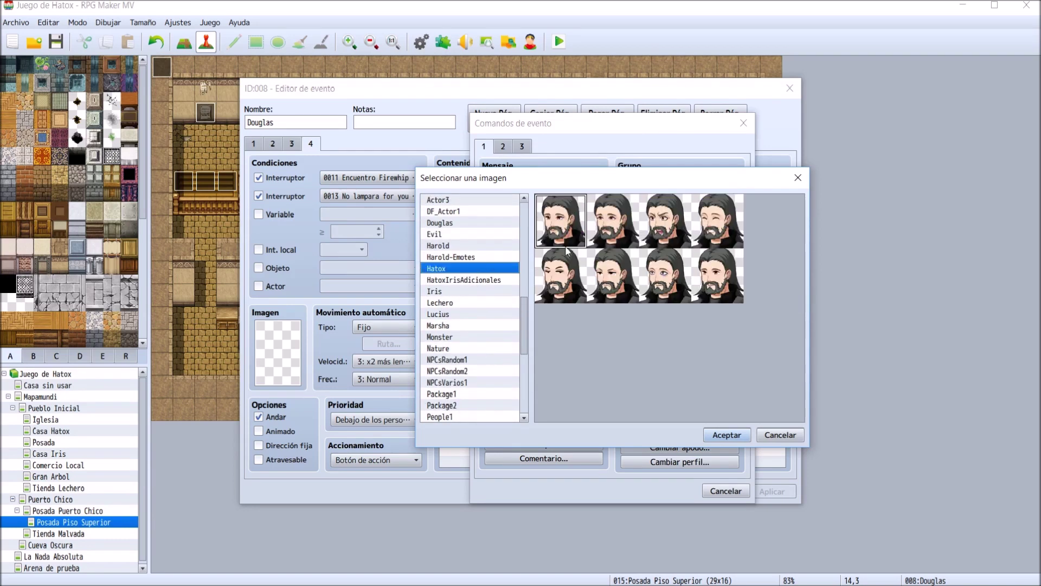
double_click(581, 217)
left_click(556, 343)
left_click(545, 355)
left_click(583, 298)
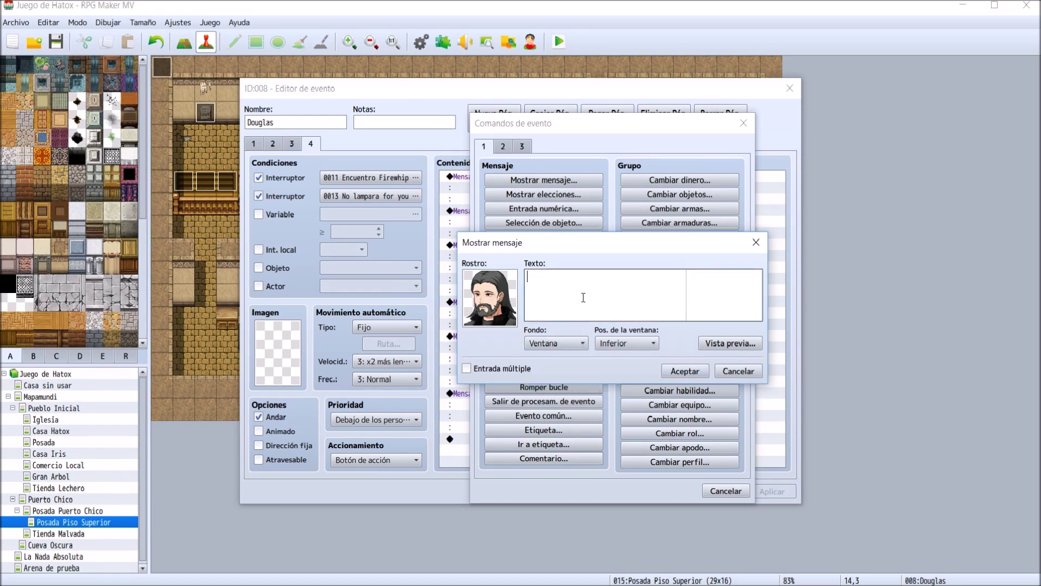
- Write the speaker line "Hatox:" and, on a new line, "¿Podrías vendernoslo de a nosotros?" in the message
type("Hatox:")
type("¿Podría")
type("s vender")
type("noslo de ")
type("su")
key("BackSpace")
key("BackSpace")
type("a vo")
key("BackSpace")
key("BackSpace")
type("nosotros?")
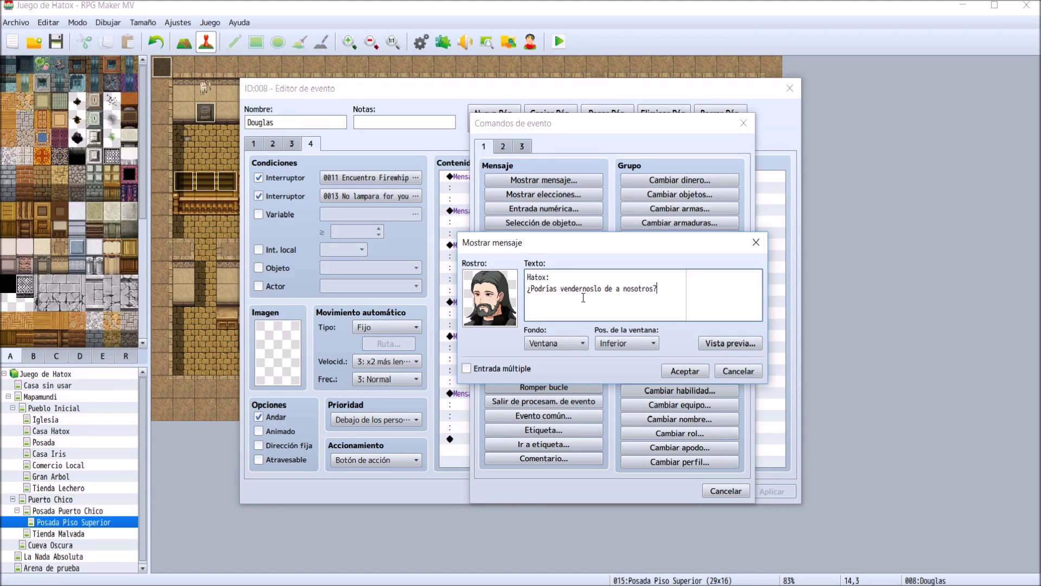
- Finish Hatox's message with "Lo necesitamos urgentemente. Tenemos que pasar por esa cueva para seguir nuestro viaje." over three lines and accept it
type(" Lo")
key("Return")
type("necesitamos urgentemente. Tenemos que pasar")
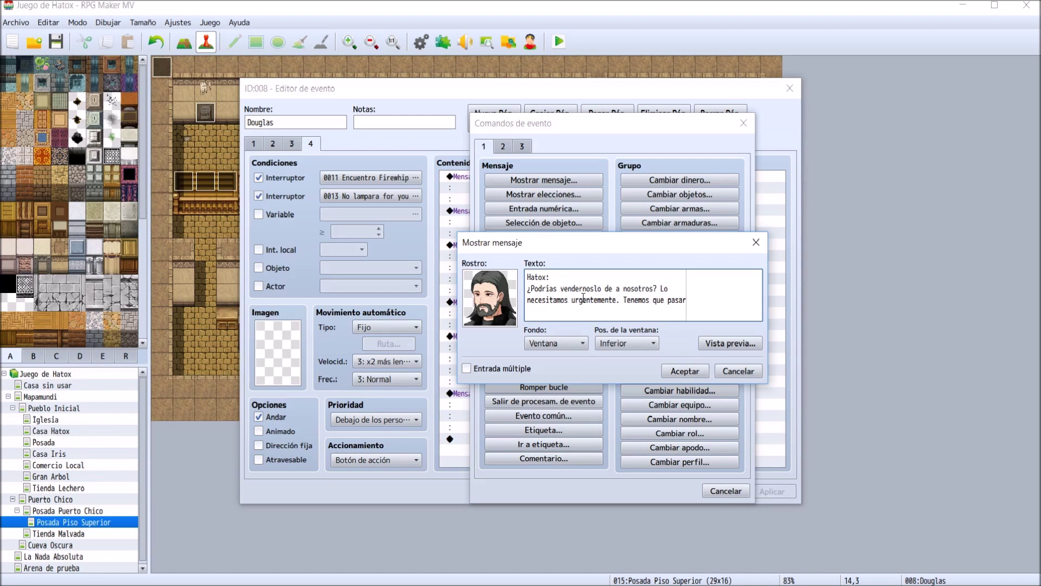
key("Return")
type("por esa cueva para seguir nuestro viaje.")
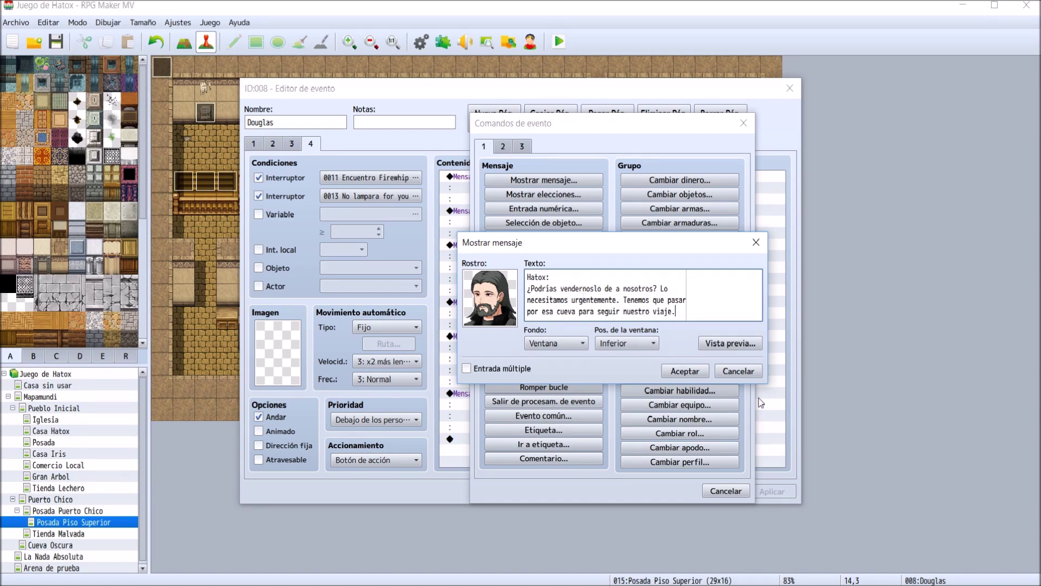
left_click(683, 370)
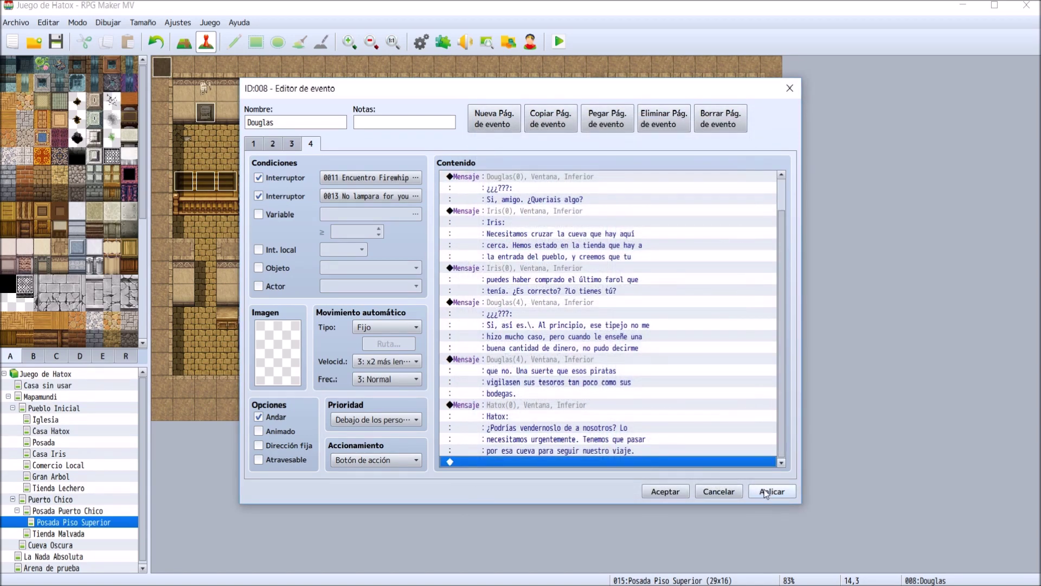
- Add another message after Hatox's request using the first face of the Douglas set
double_click(612, 461)
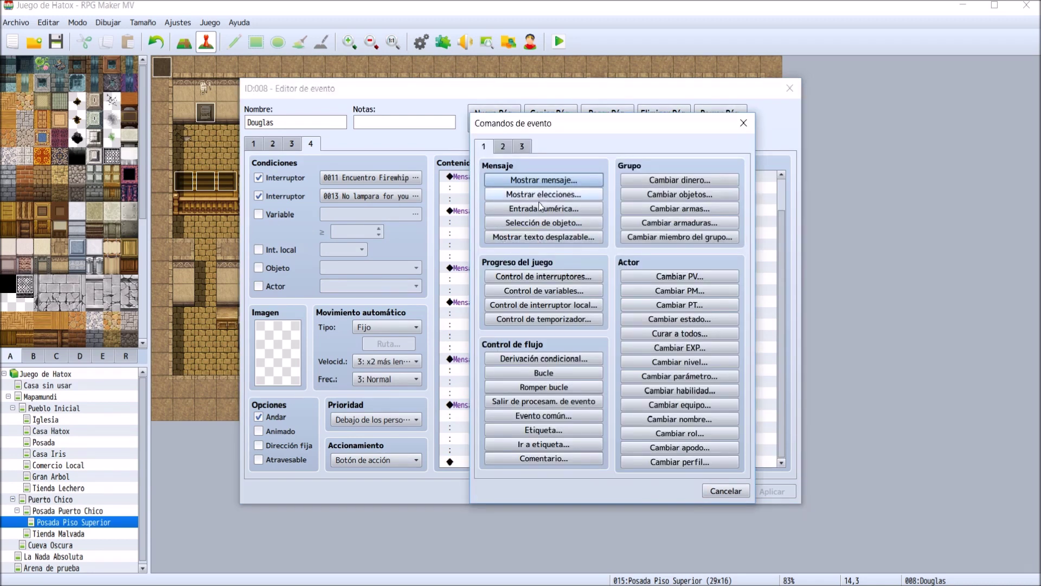
left_click(521, 194)
key("Escape")
left_click(532, 182)
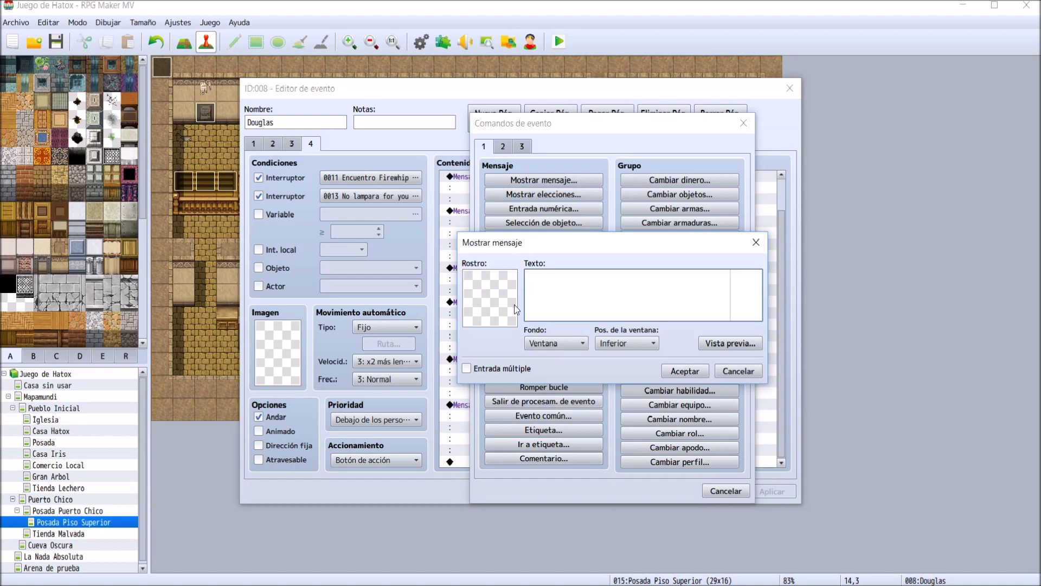
double_click(514, 304)
scroll(498, 281, "down", 2)
key("l")
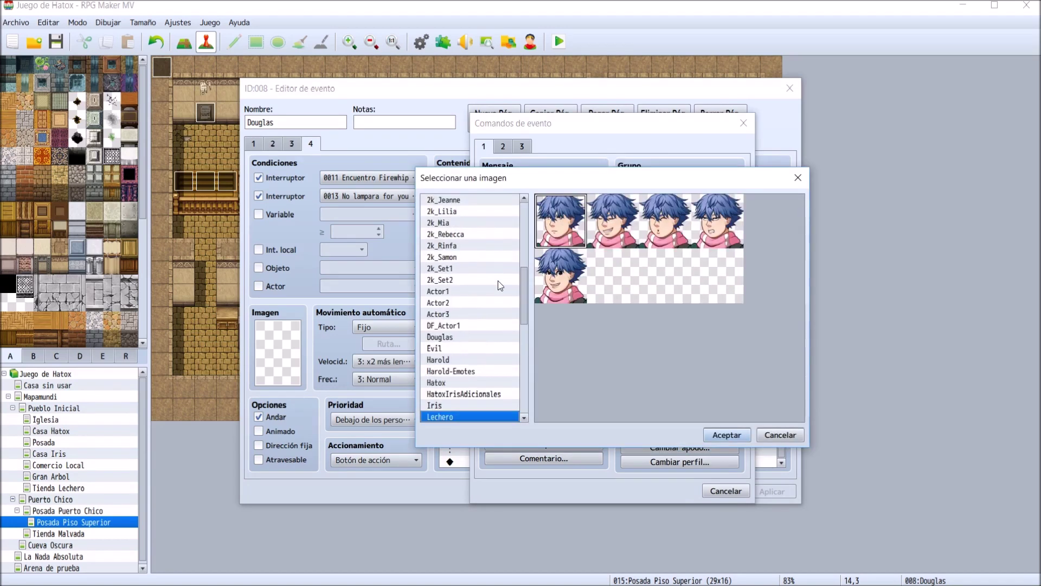
scroll(498, 281, "down", 2)
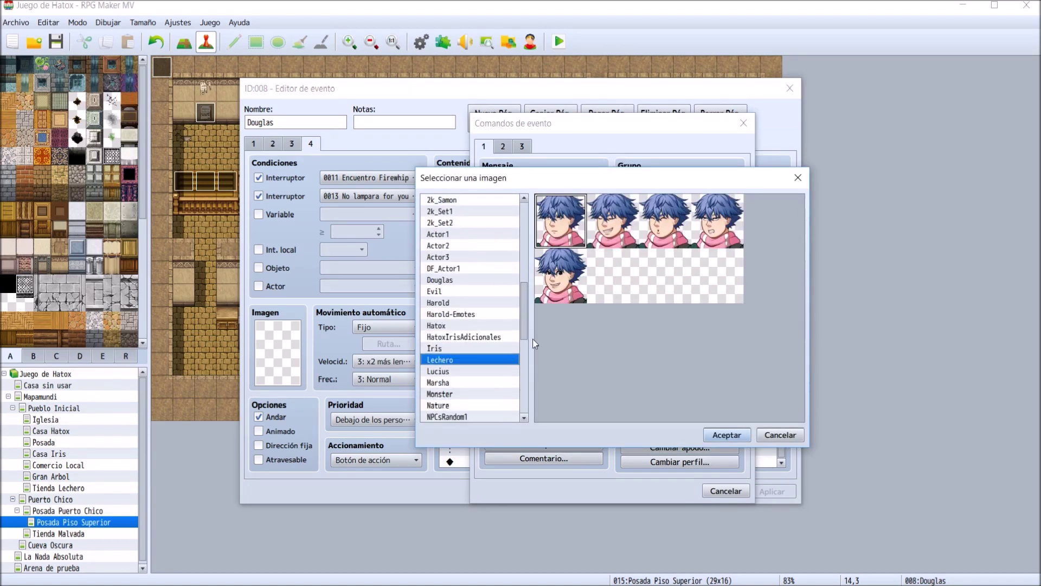
left_click(453, 385)
scroll(463, 346, "up", 2)
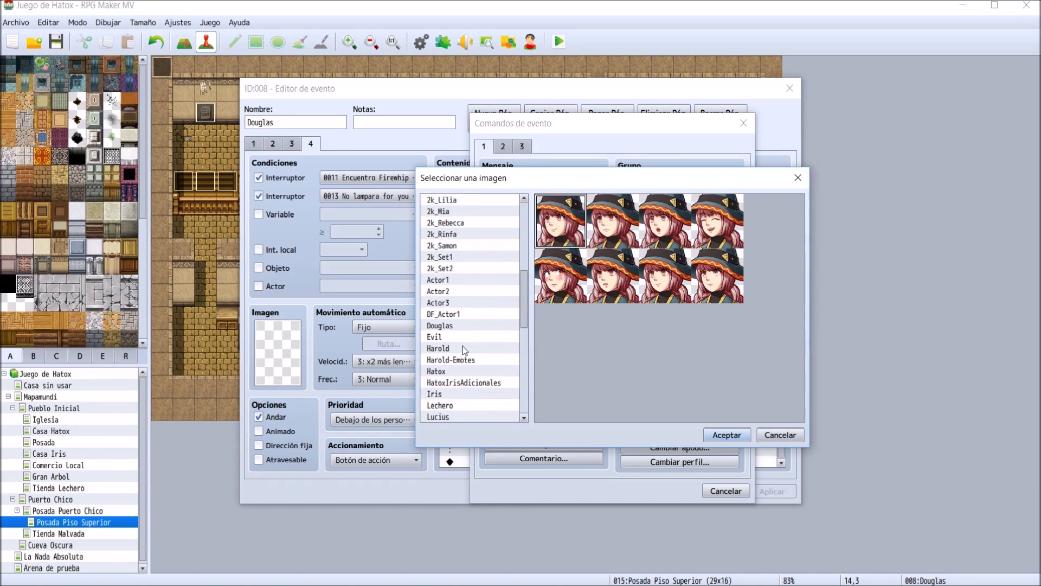
scroll(463, 346, "down", 2)
scroll(449, 345, "up", 2)
scroll(458, 391, "up", 1)
left_click(464, 348)
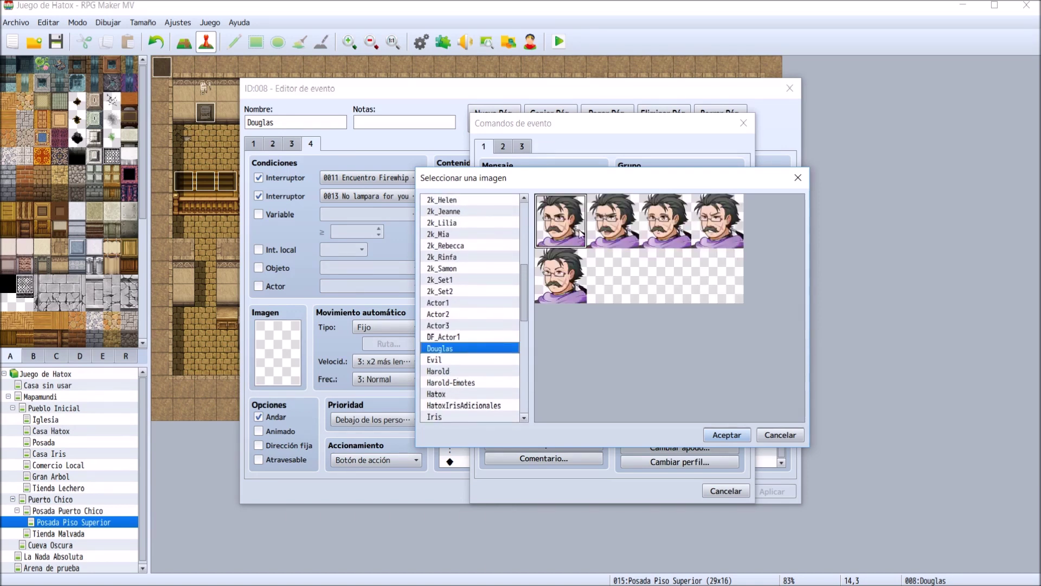
double_click(581, 233)
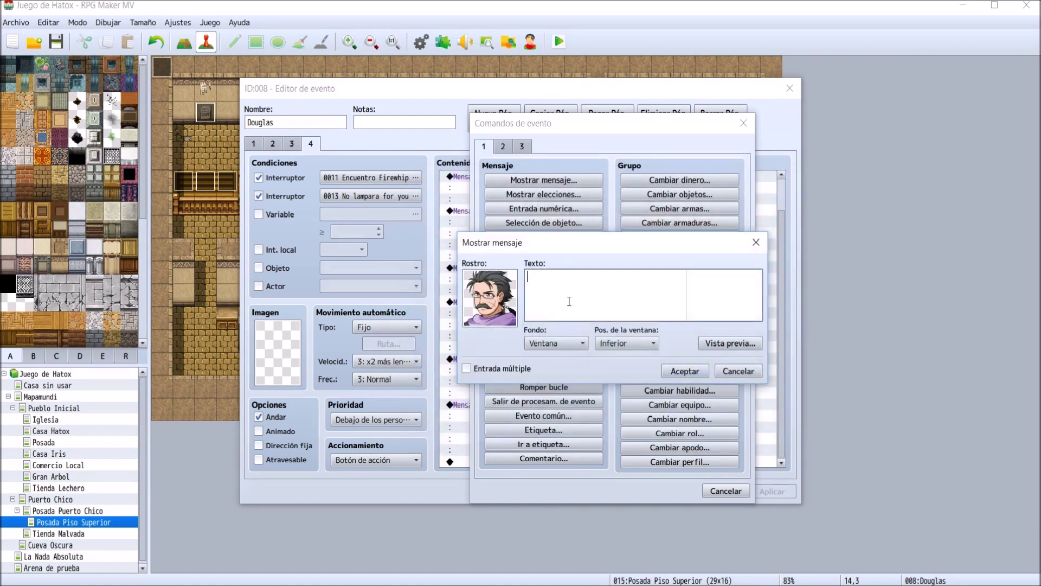
- Write "¿¿¿???:", "Lo siento, pero yo tambien lo necesito para" and "salir de aquí. Pero" on three lines of Douglas's message
type("¿¿¿???: ")
type("Lo siento, ")
type("pero yo tambie")
type("n lo necesito")
type(" para")
key("Return")
type("salir de aquí. Pero ")
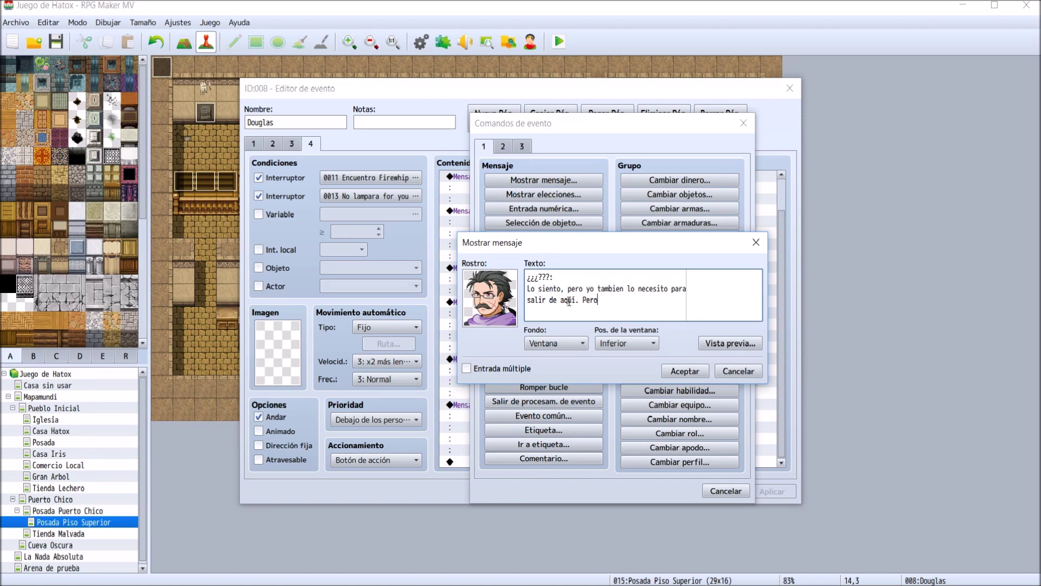
- Insert the pause code "\." after "aquí.", finish with ", os diré lo que vamos" and "a hacer.", and apply the message
type("\\.")
key("End")
type(", os diré lo que vamos")
key("Return")
type("a hacer.")
key("ctrl+Return")
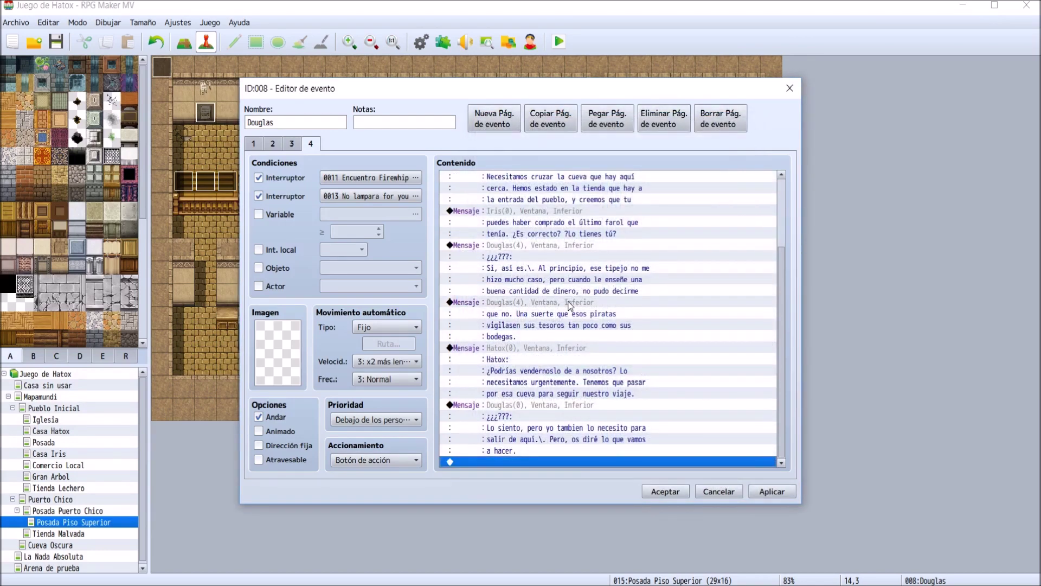
left_click(754, 490)
- Reopen Douglas's last message with multiple entry enabled and add the line "Puedo acompañaros durante el viaje por la"
left_click(531, 461)
left_click(517, 413)
double_click(518, 412)
left_click(570, 316)
key("Return")
type("P")
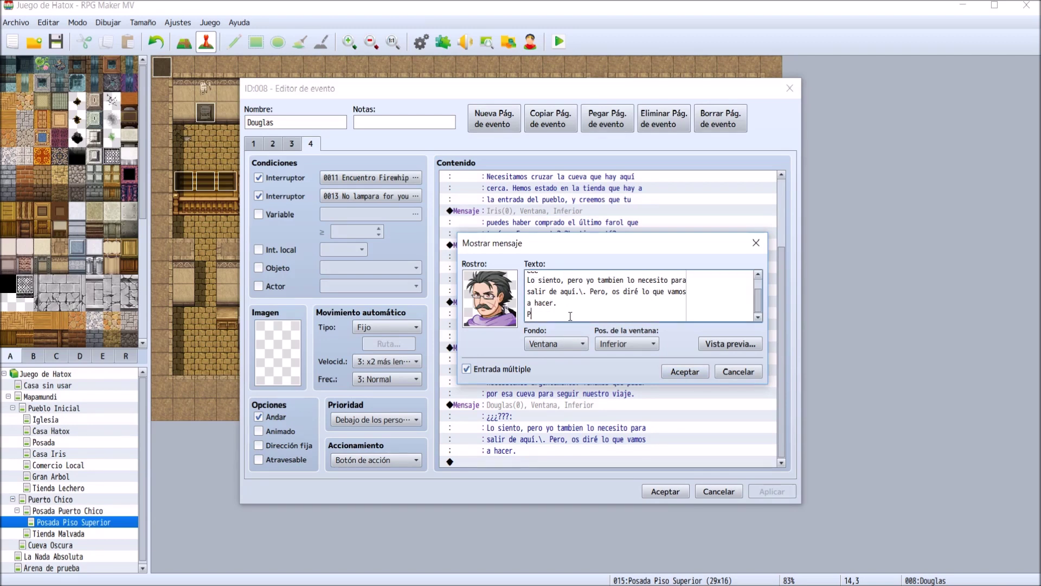
type("uedo acompañaros durante el viaje por la")
key("Return")
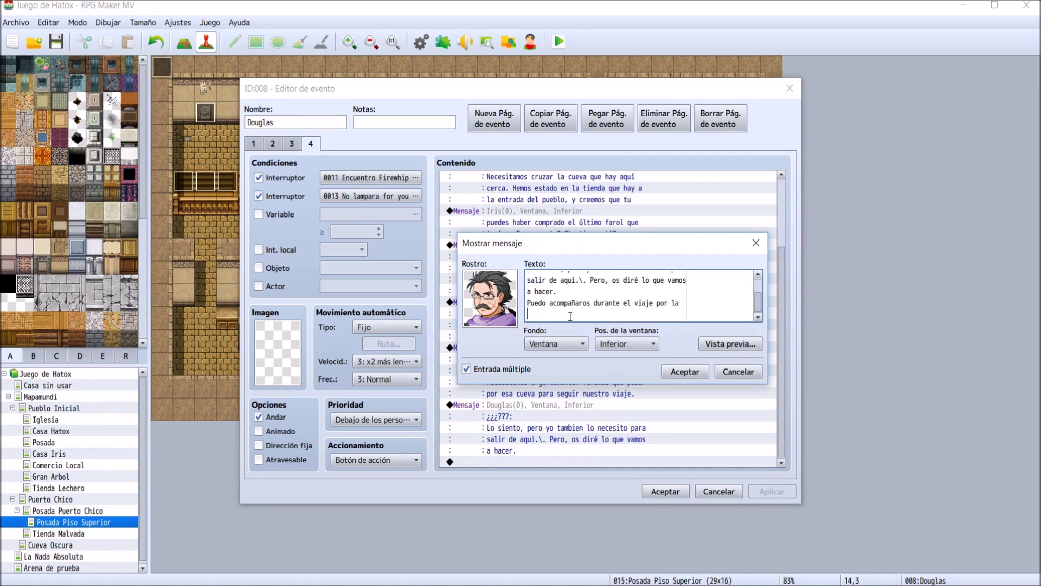
- Continue Douglas's message with "cueva si vosotros me ayudais a salir de" and, on a new line, "este pueblo"
type("cueva si vosotros me ayudais a salir de")
key("Return")
type("aqu")
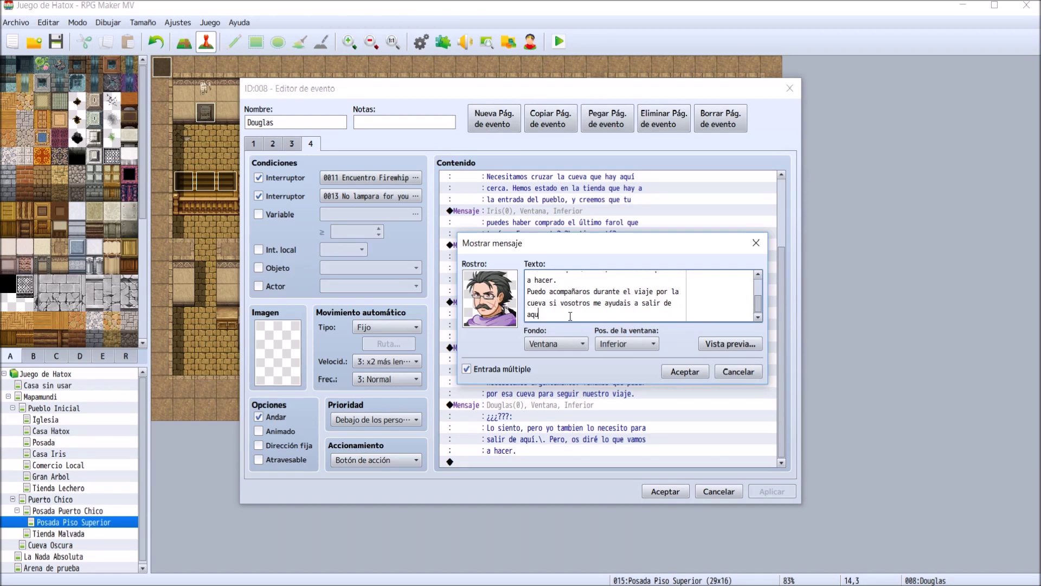
key("BackSpace")
key("BackSpace")
key("BackSpace")
type("este pu")
type("eblo")
- Extend Douglas's message with ". De hecho, seguro que os hará" and, on a new line, "falta algo más que un farol de aceite para"
type(". De hecho,")
type(" seguro que")
type("haría")
key("BackSpace")
key("BackSpace")
type("á falta algo ")
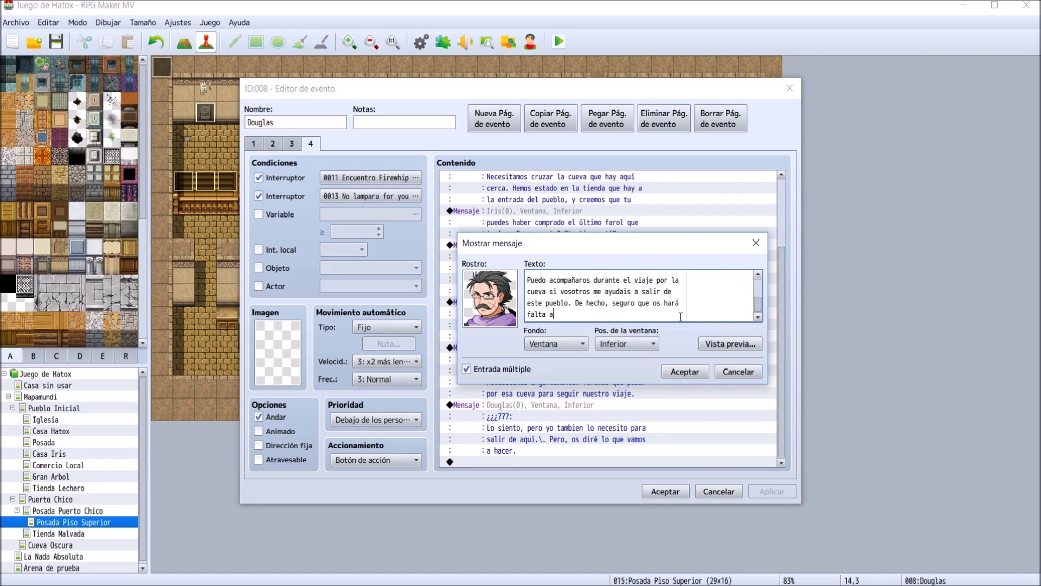
type("más que un ")
type("farol para")
type("de aceitr")
key("Return")
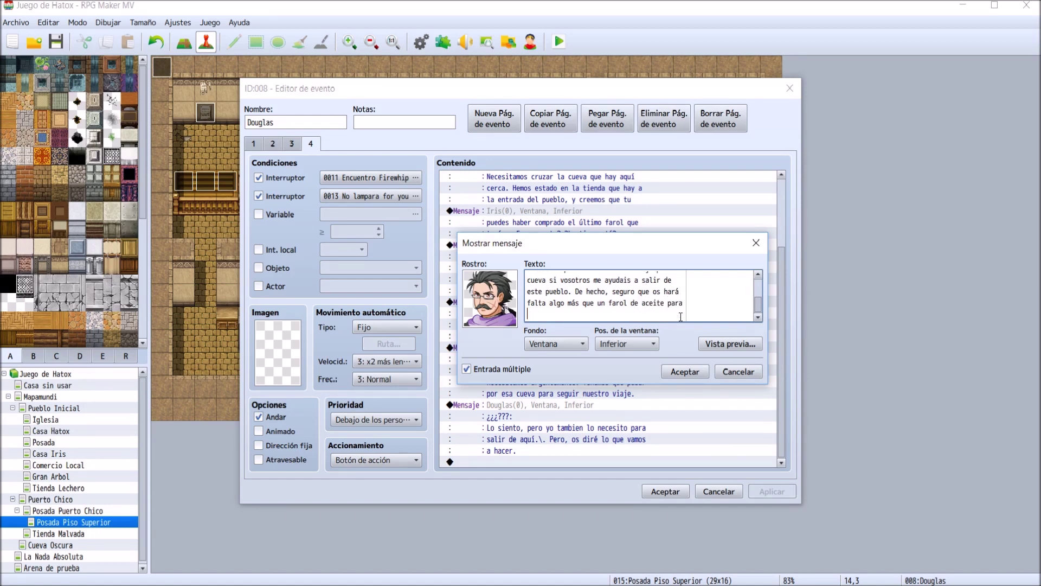
- Add the line "llegar ilesos al otro extremo." to Douglas's message and preview it
type("llegar ilesos a")
type("l otro extremo")
type("s")
left_click(729, 346)
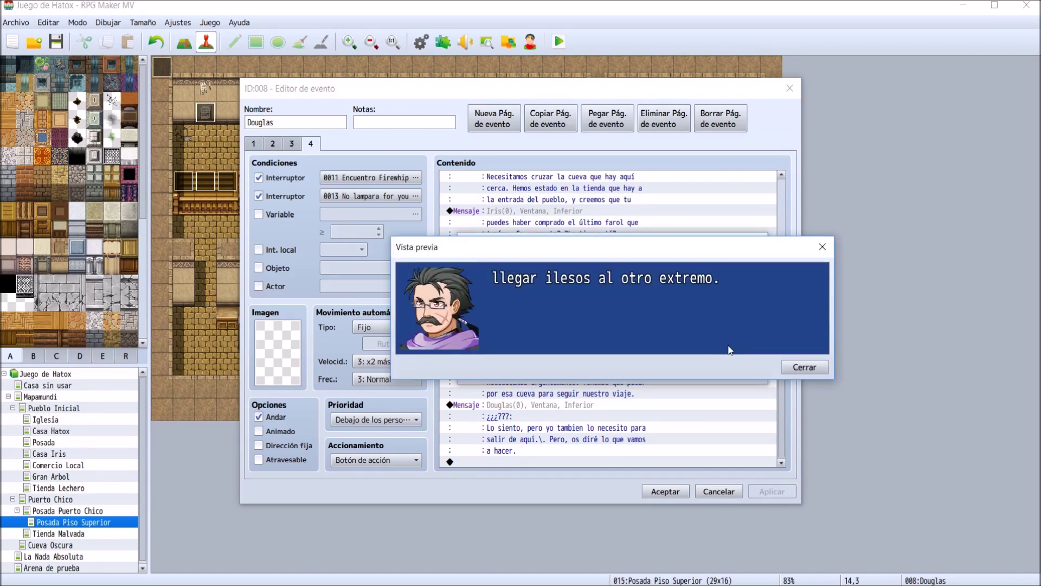
left_click(787, 368)
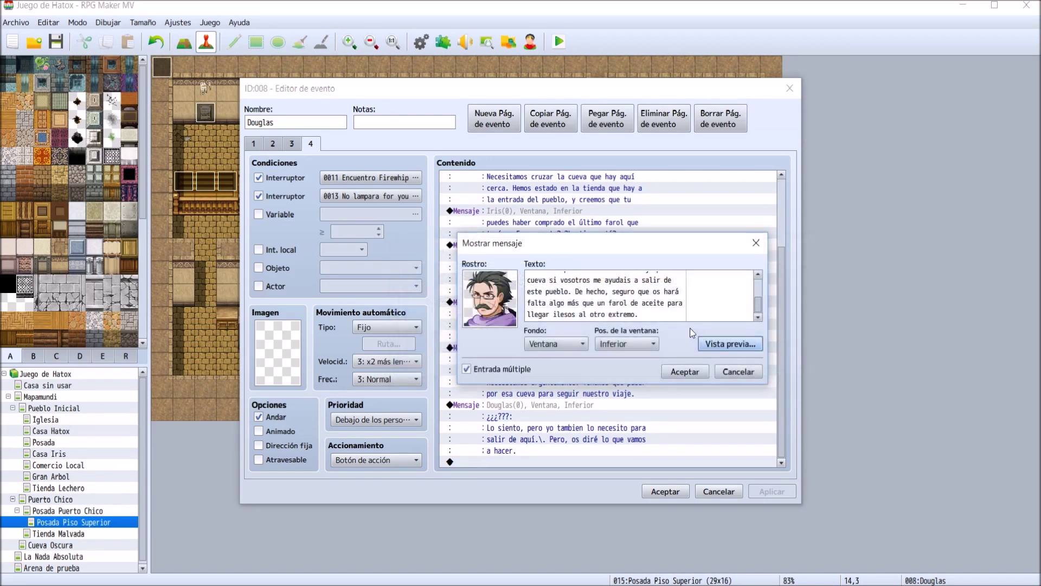
- Replace the final period with " de la cueva,", add the line 'así que puedo serviros de "escolta".' and preview the message
left_click(675, 320)
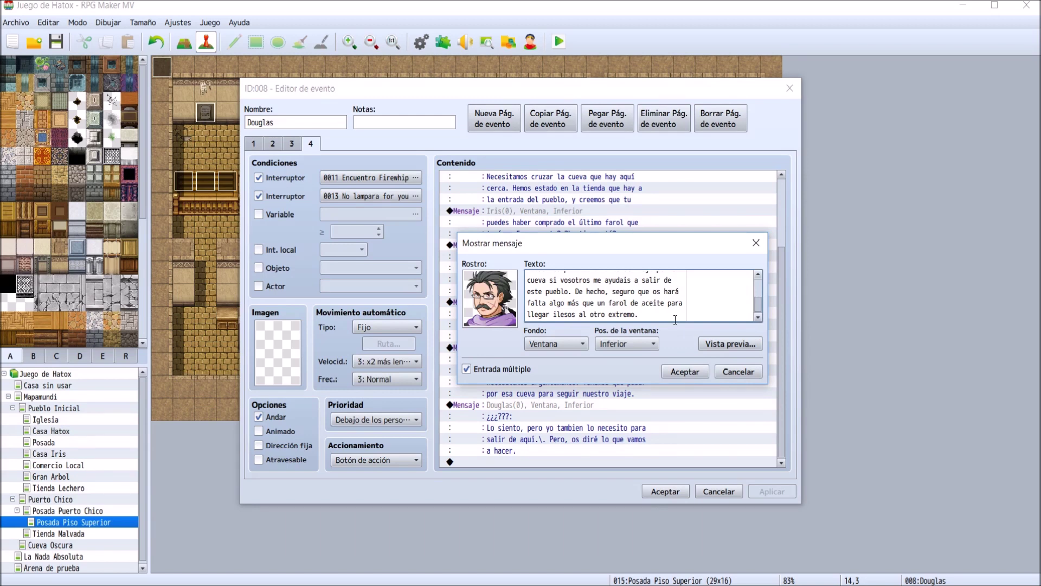
key("BackSpace")
type("de la cueva,")
key("Return")
type("así que puedo serviros")
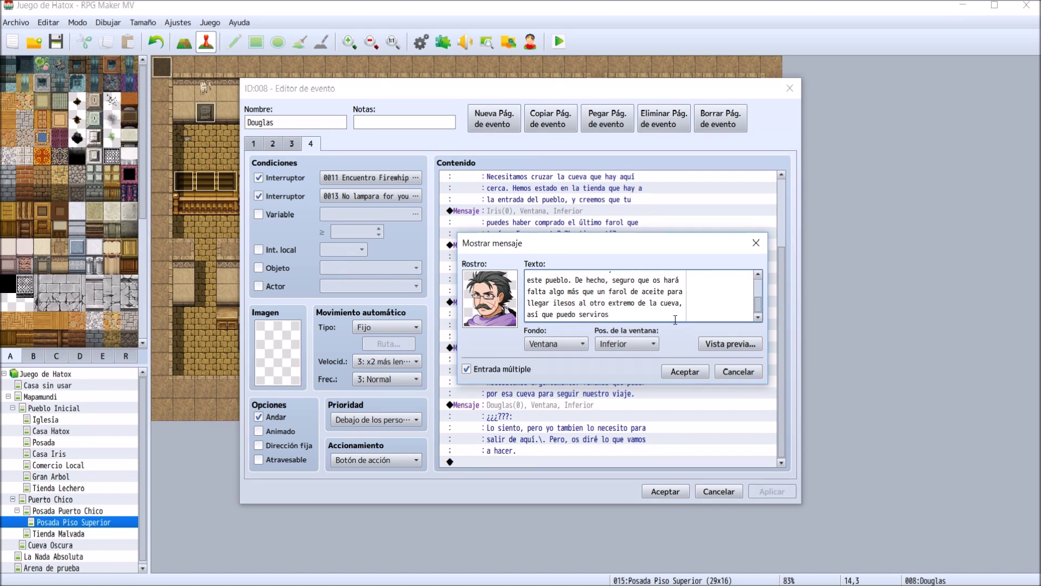
type(" de \"escolta\".")
left_click(713, 343)
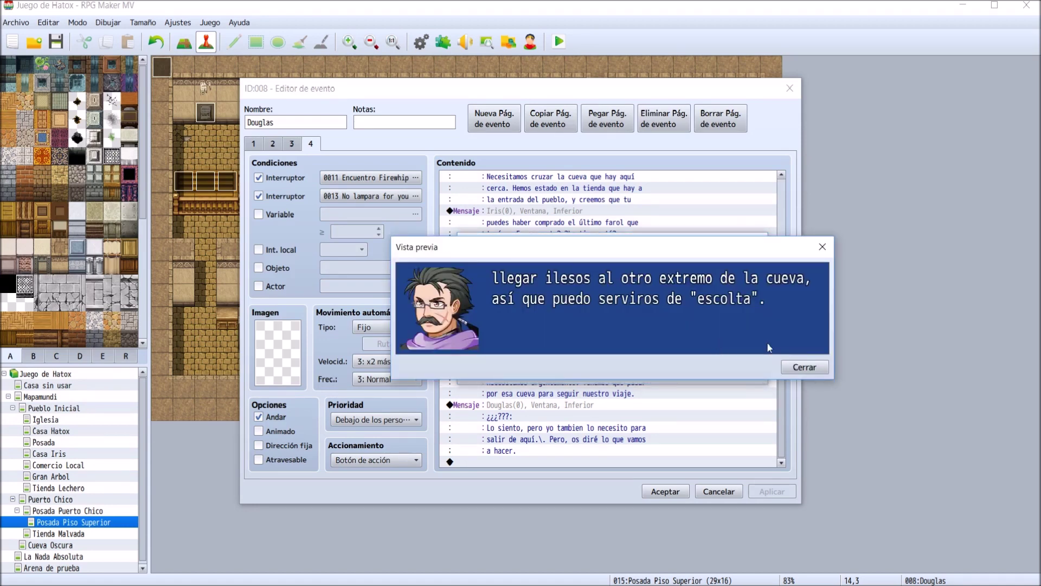
left_click(813, 364)
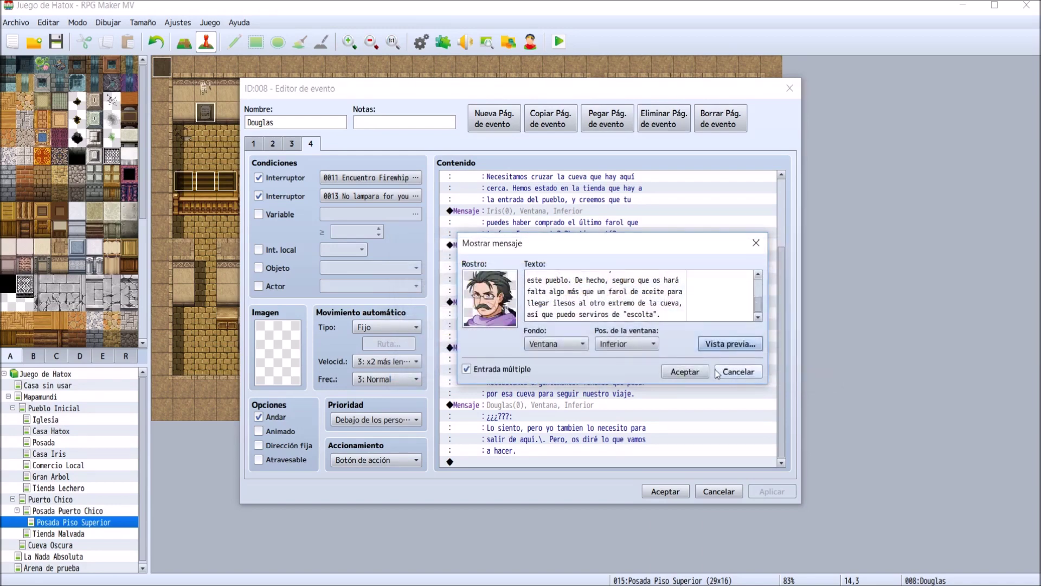
- End Douglas's proposal with the line "¿Qué me decis?", accept the message and apply it to the event
key("Return")
type("¿Qué me dec")
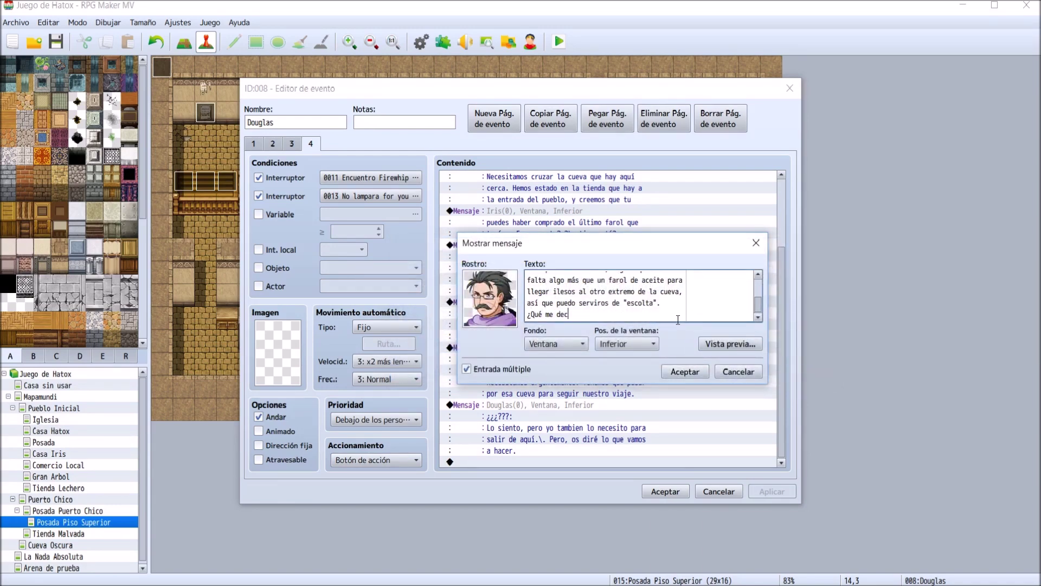
type("is")
left_click(689, 370)
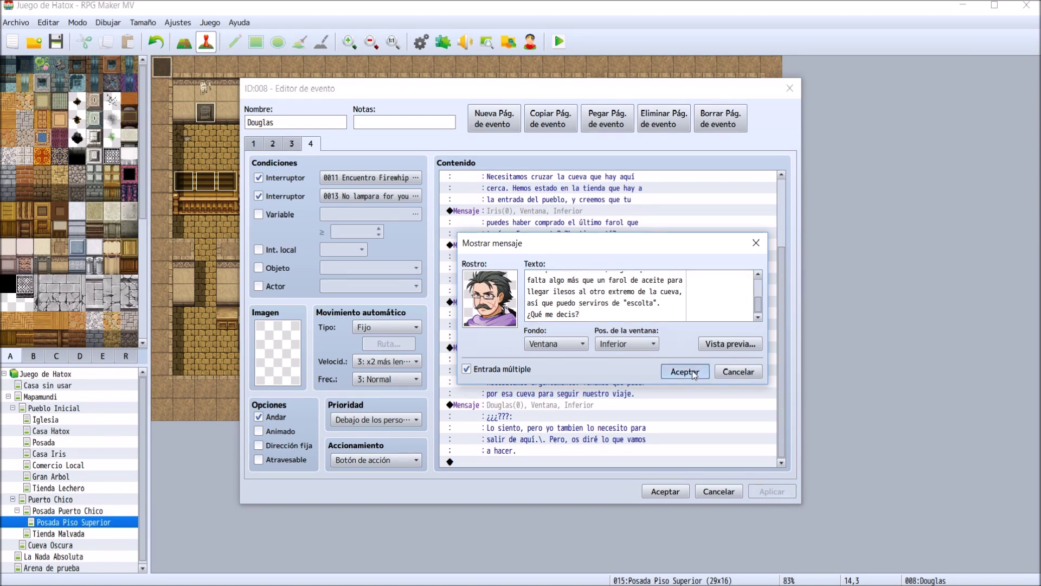
scroll(704, 437, "down", 5)
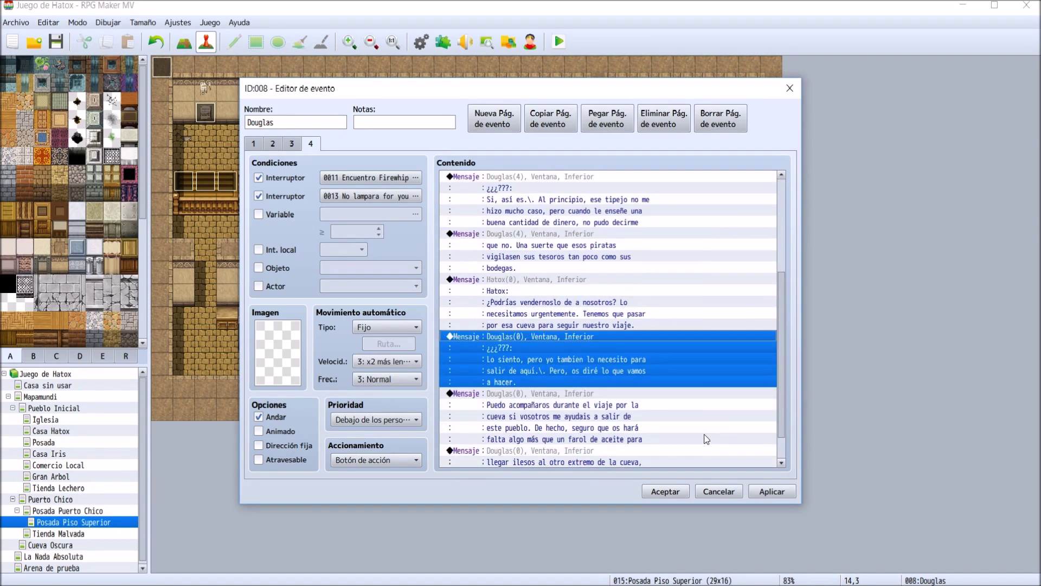
left_click(772, 491)
- Add a new message after Douglas's proposal and give it the eighth face of the Hatox set
double_click(551, 463)
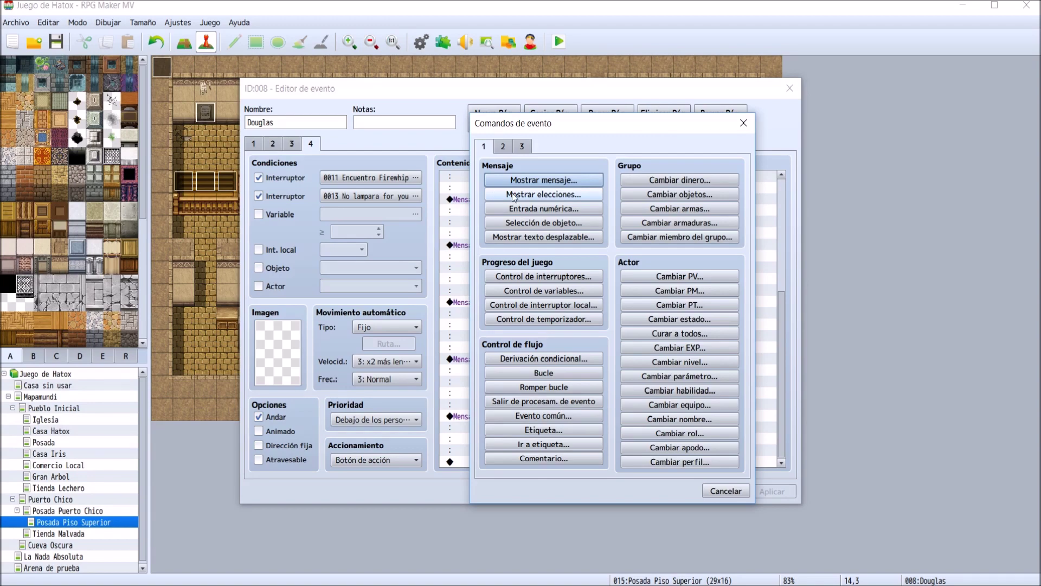
left_click(724, 495)
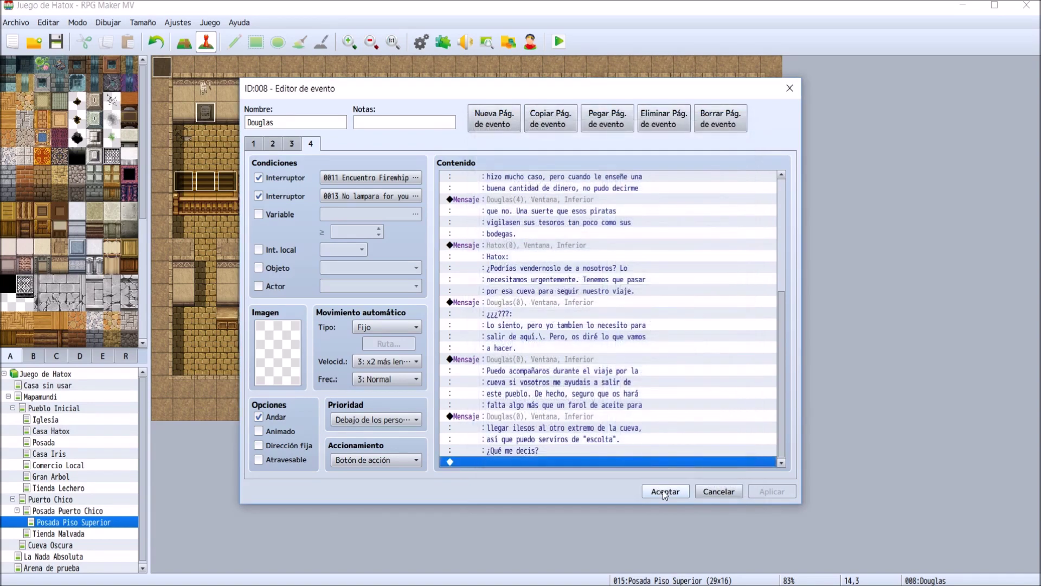
double_click(579, 466)
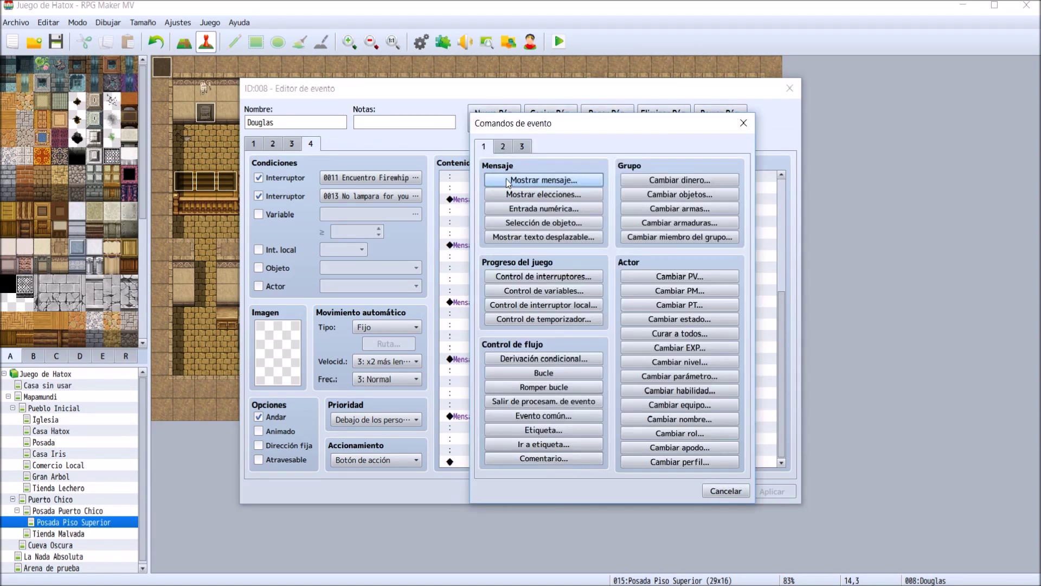
left_click(509, 182)
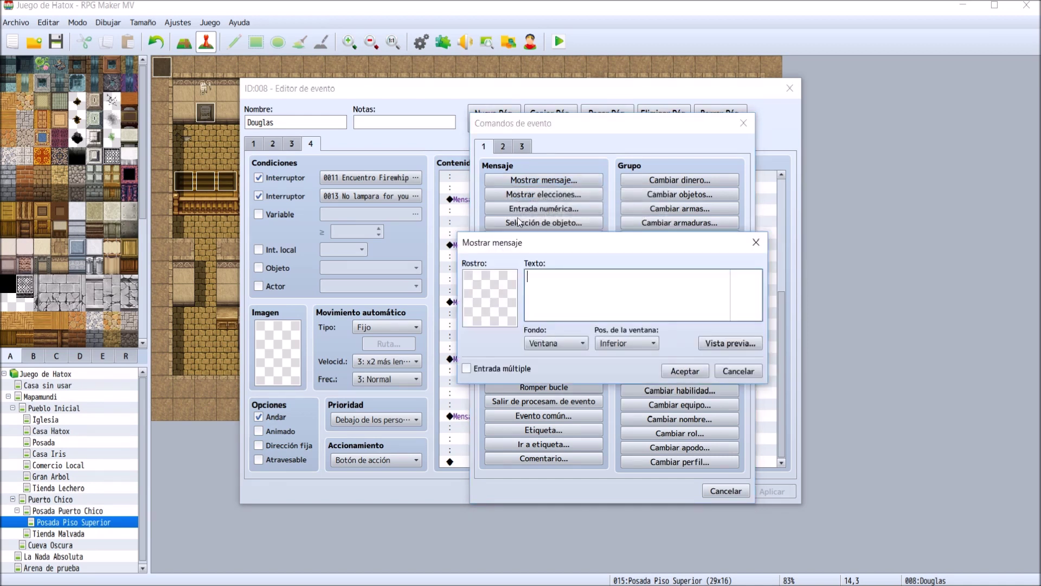
double_click(508, 275)
left_click(470, 318)
key("h")
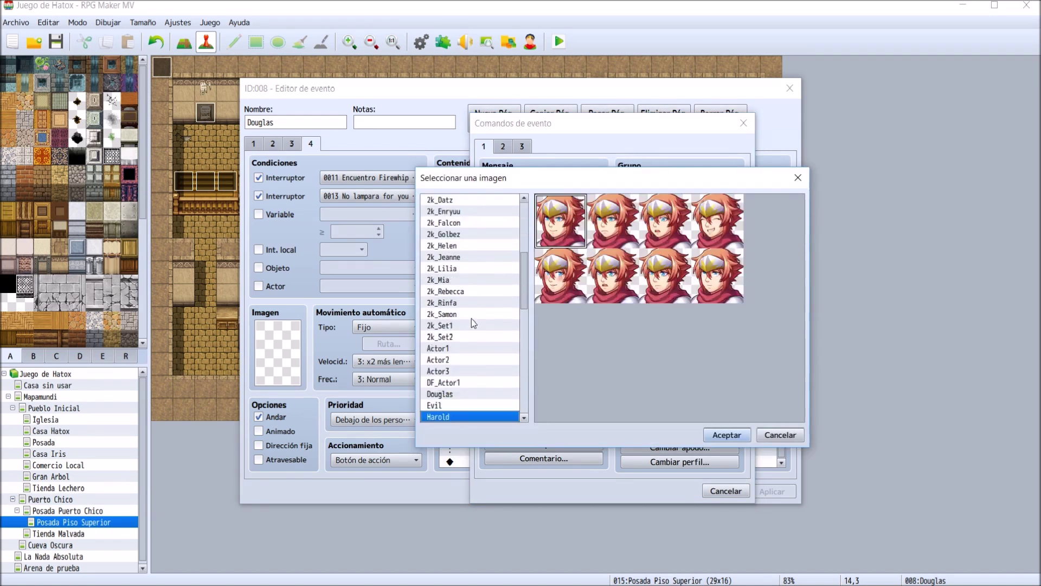
scroll(470, 318, "down", 4)
left_click(462, 314)
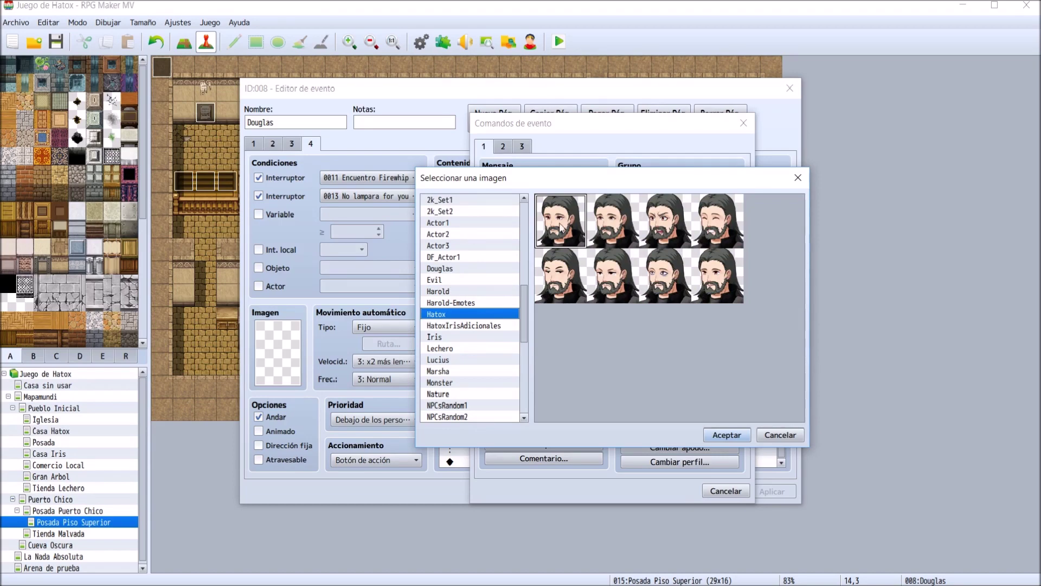
double_click(724, 297)
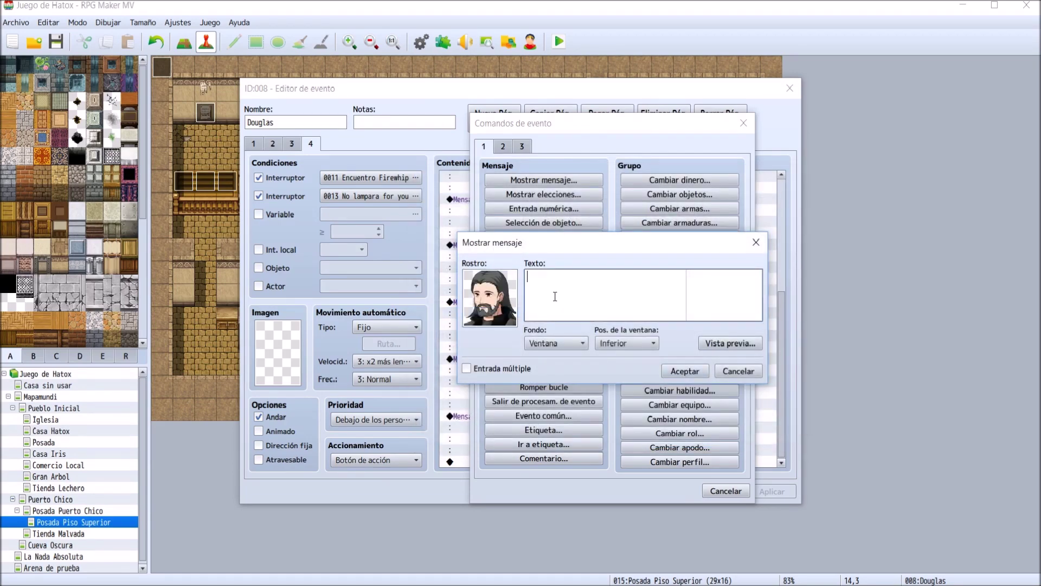
- Write "Hatox:" and, below it, "Será un placer...\.\. ¿Cómo te llamas?", and accept the message
type("Hato")
key("BackSpace")
key("BackSpace")
key("BackSpace")
key("BackSpace")
type("Hatox: Será un placer...\\.\\. ¿Cómo te llamas?")
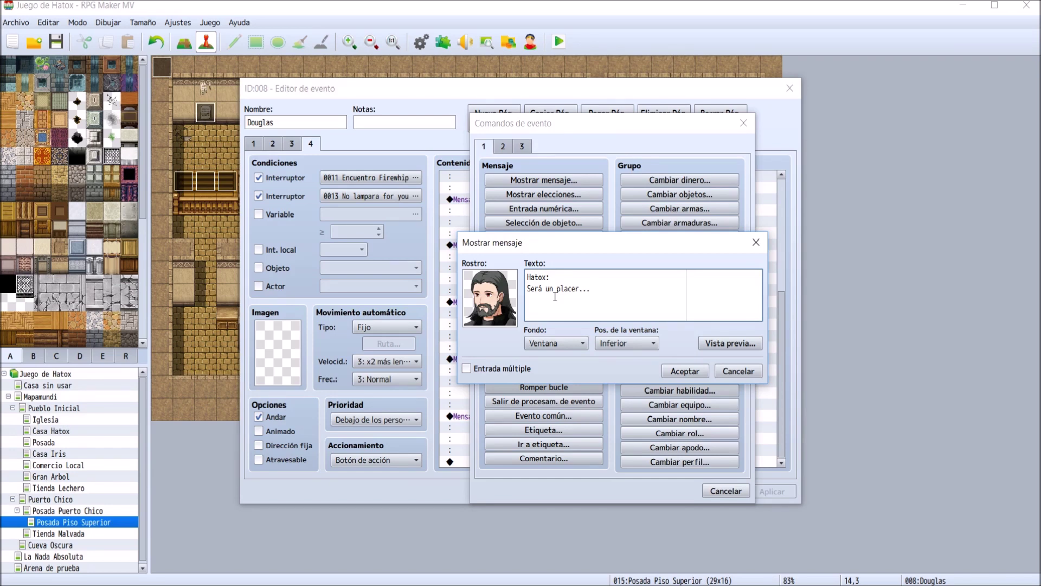
type("¿")
type("¿C")
type("ómo")
type(" te llamas?")
type("\\.")
type("\\.")
left_click(694, 372)
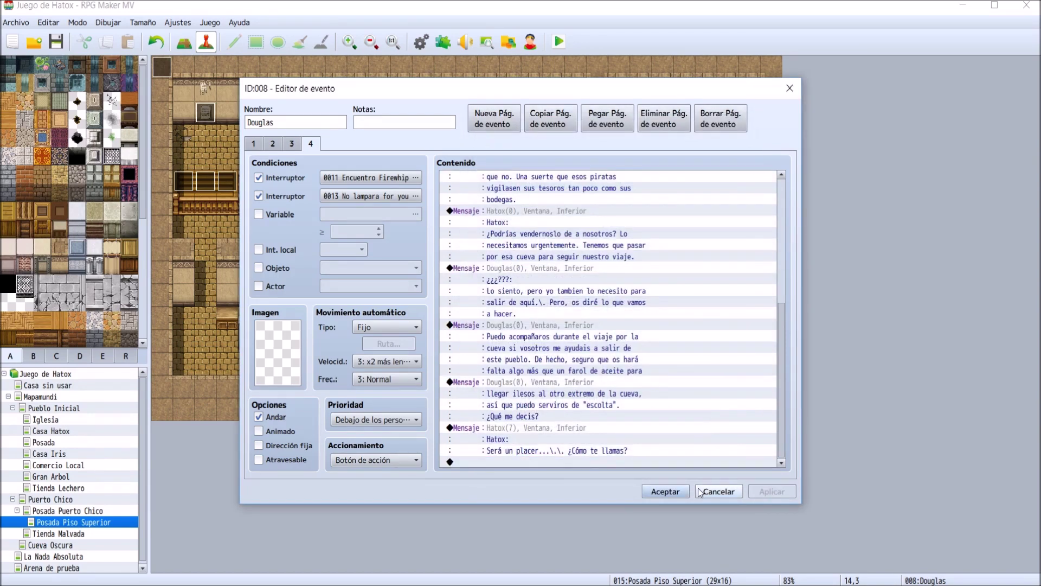
- Add another message after Hatox's question and give it the fifth face of the Douglas set
double_click(515, 460)
left_click(506, 180)
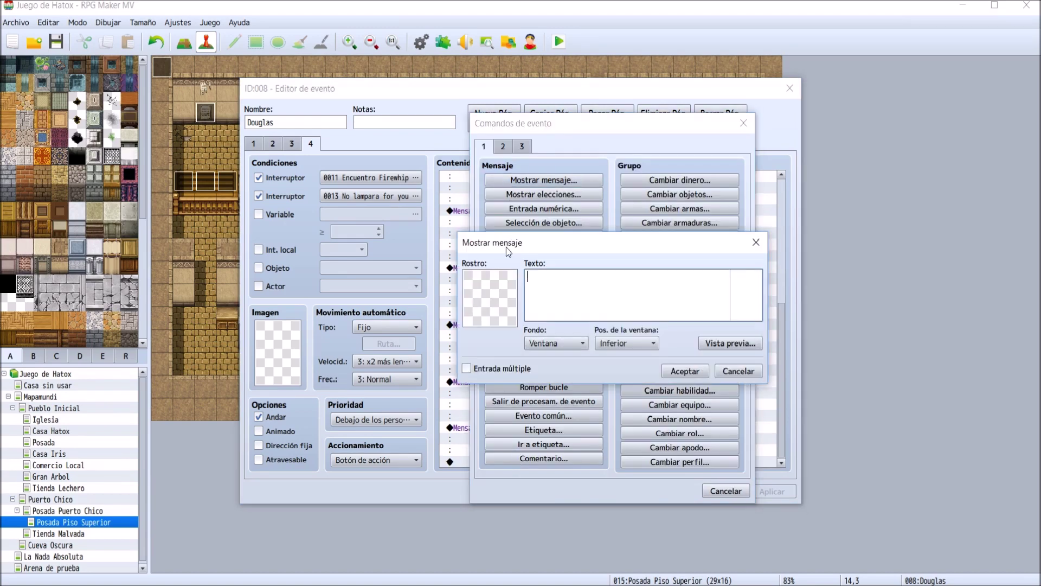
double_click(504, 281)
left_click(504, 302)
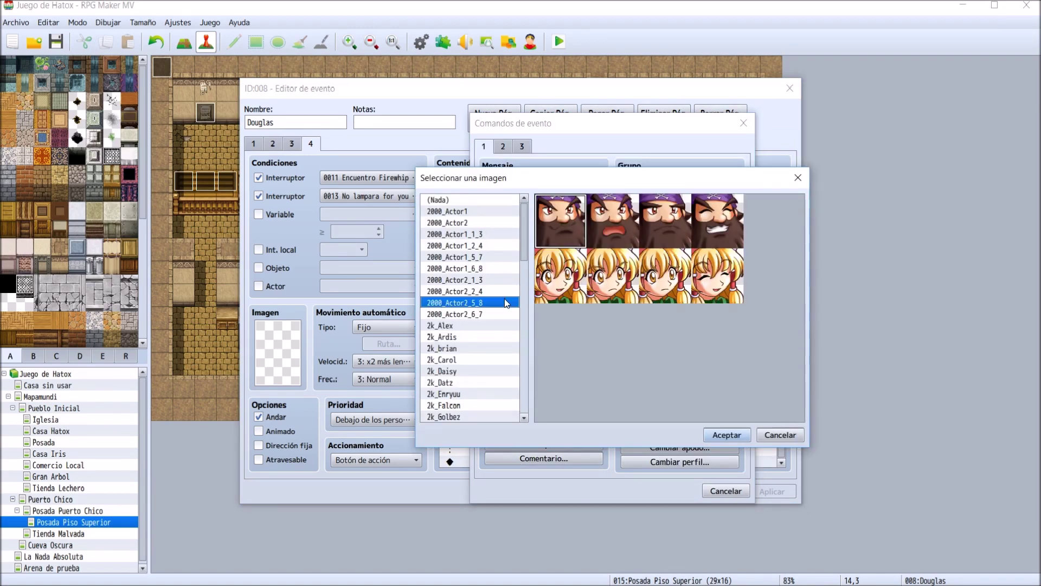
key("d")
scroll(504, 298, "down", 2)
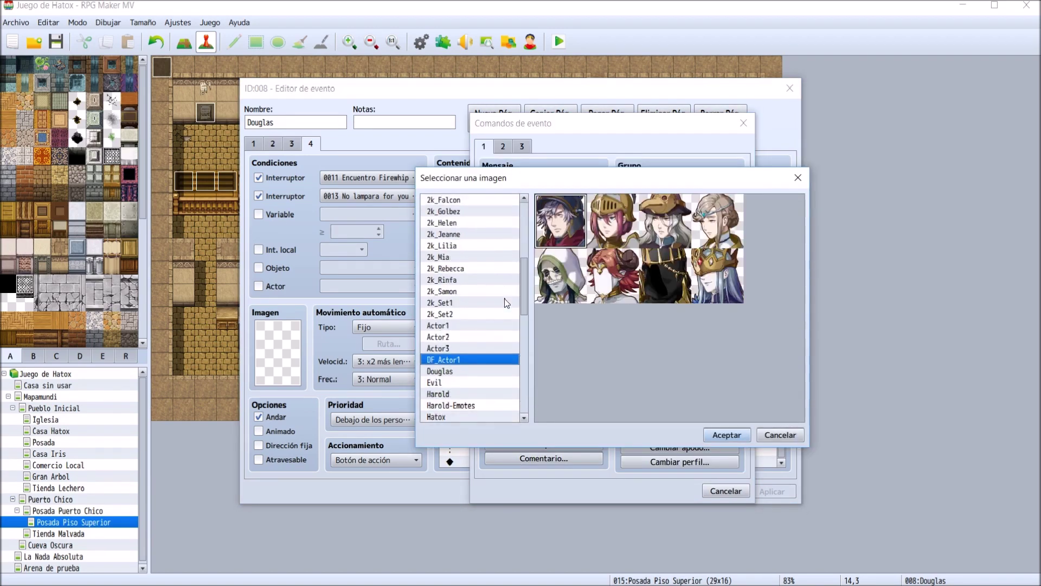
left_click(487, 372)
double_click(560, 298)
left_click(570, 344)
left_click(570, 343)
left_click(574, 273)
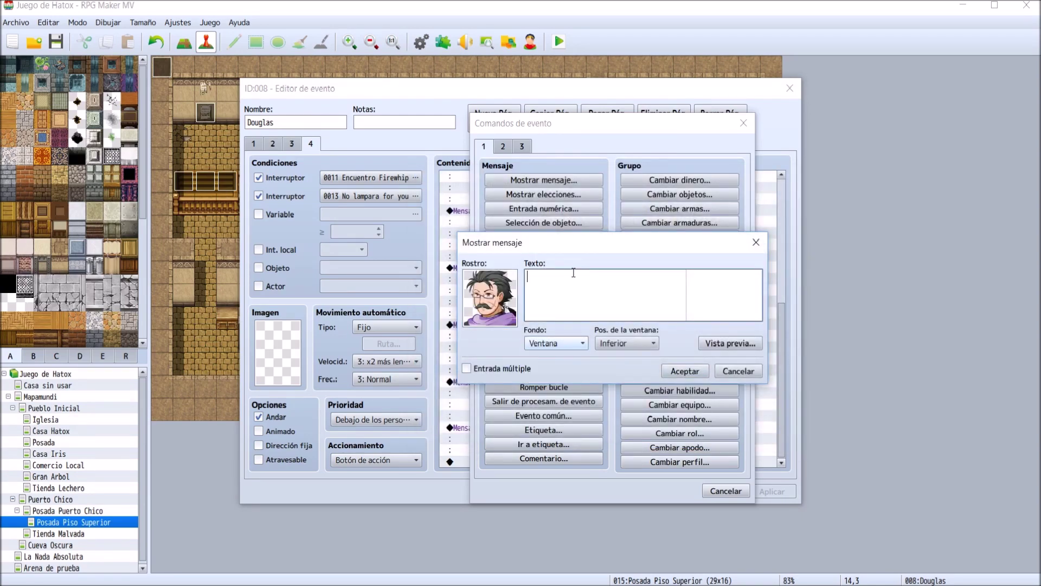
- Write "Douglas:" and, below it, "Mi nombre es Douglas, amigo.", accept the message and apply it to the event
type("Douglas:")
key("Return")
type("Mi nombre es Douglas, amigo.")
left_click(681, 372)
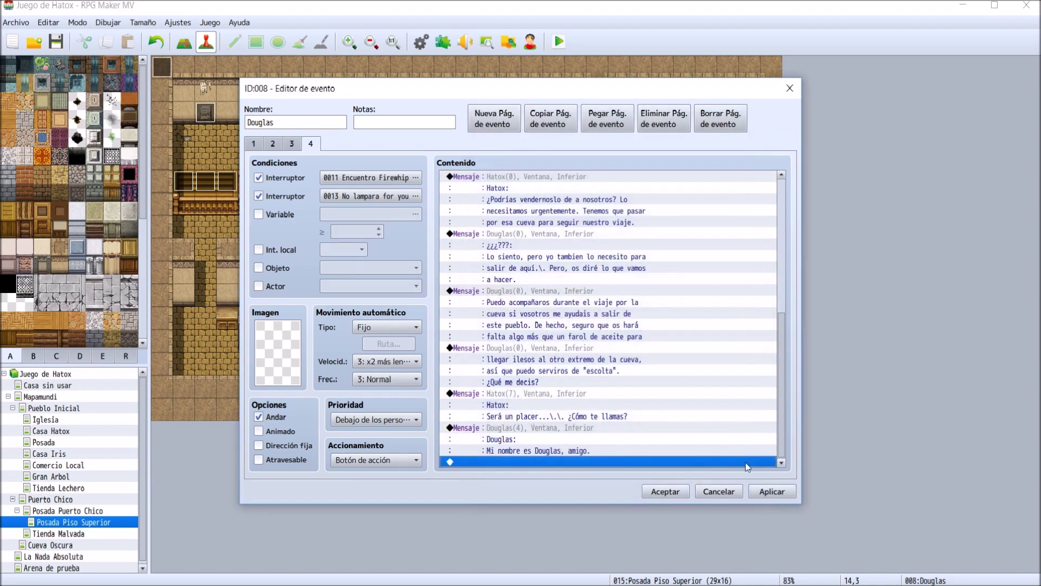
left_click(770, 490)
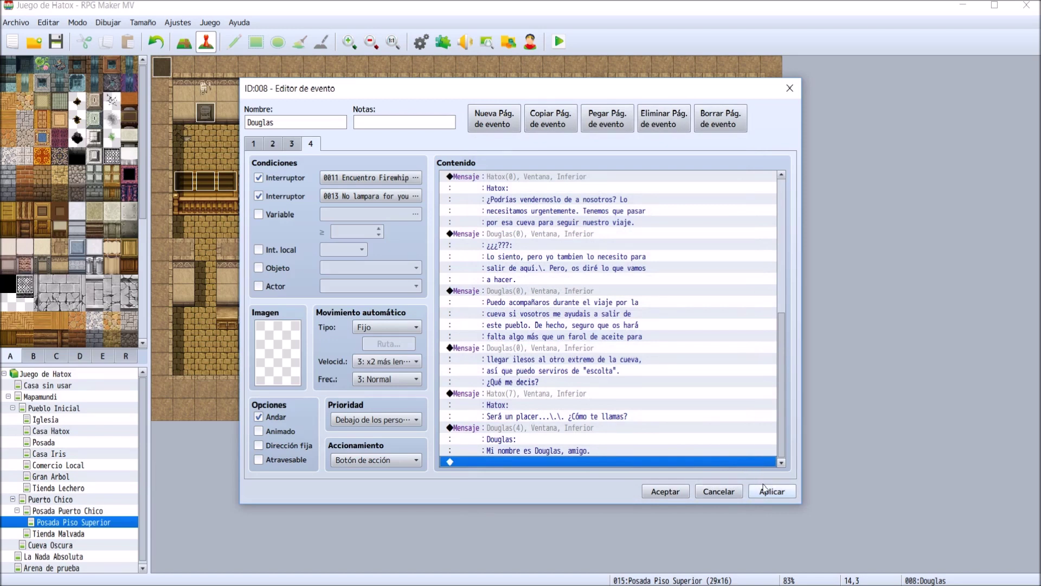
- Add a message after Douglas's introduction and give it the eighth Hatox face
double_click(537, 461)
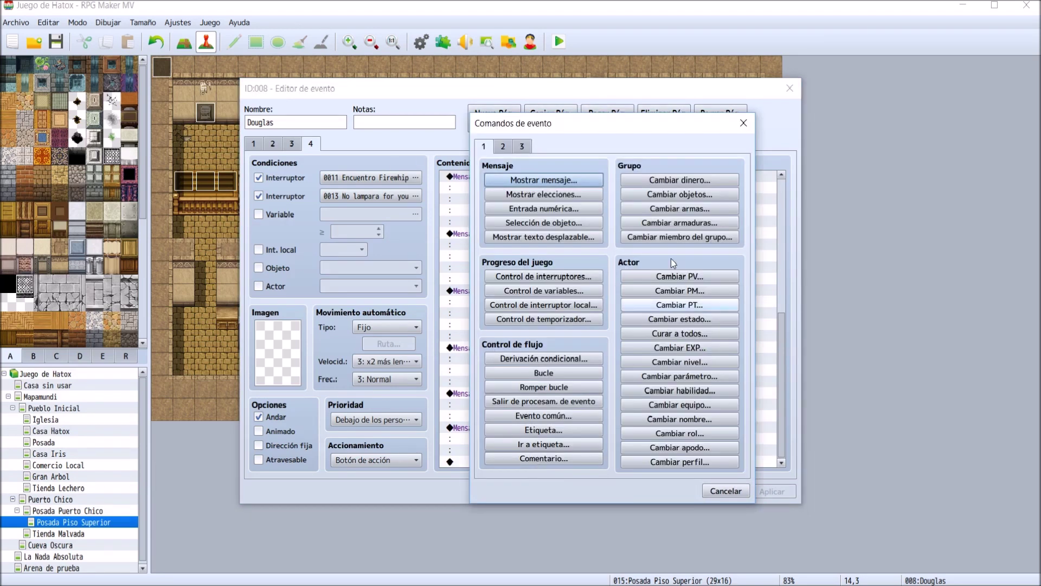
left_click(525, 183)
double_click(504, 305)
left_click(504, 266)
scroll(503, 266, "down", 2)
key("h")
scroll(476, 313, "down", 2)
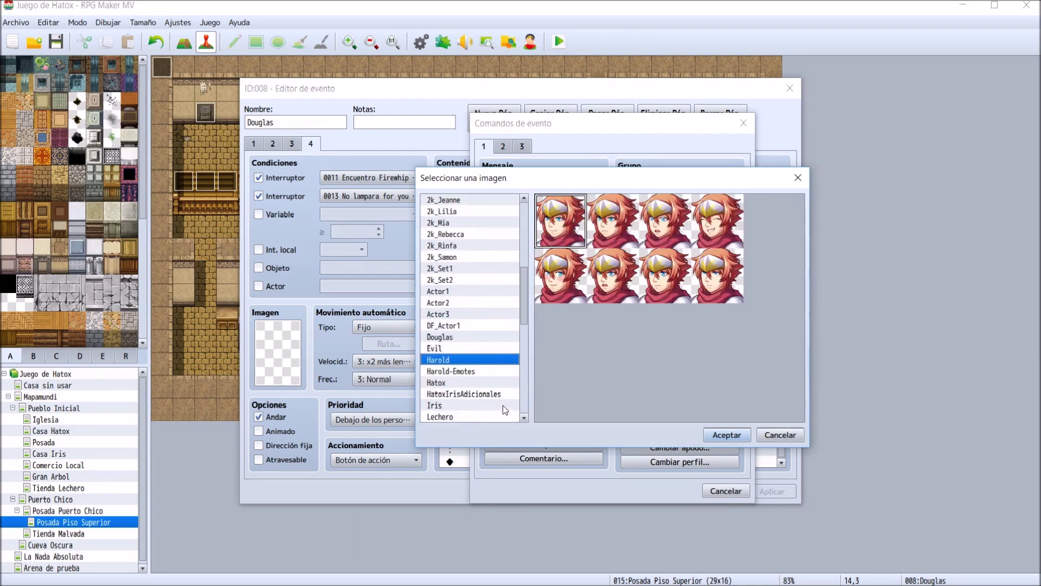
left_click(488, 382)
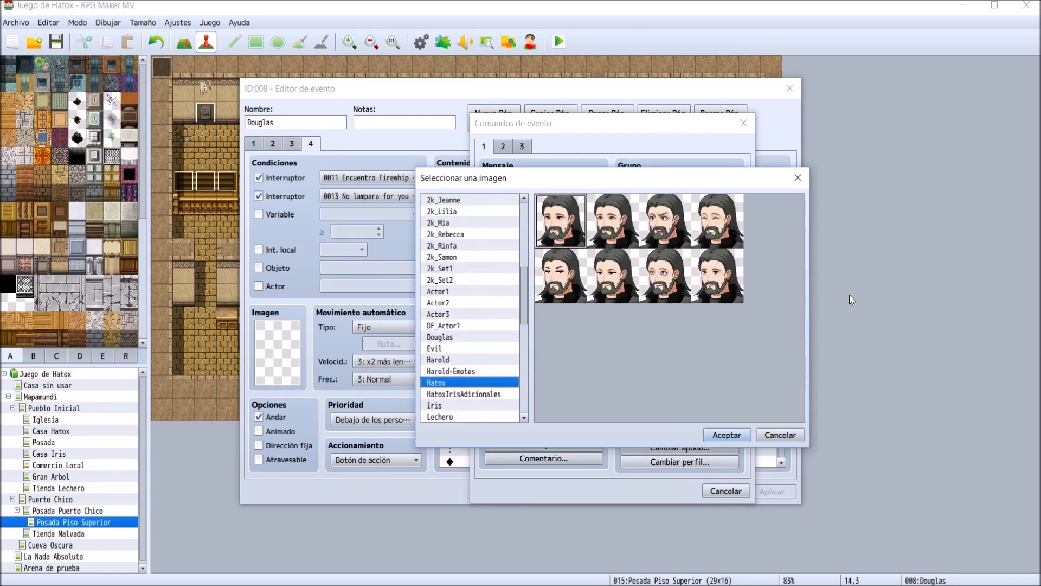
double_click(730, 277)
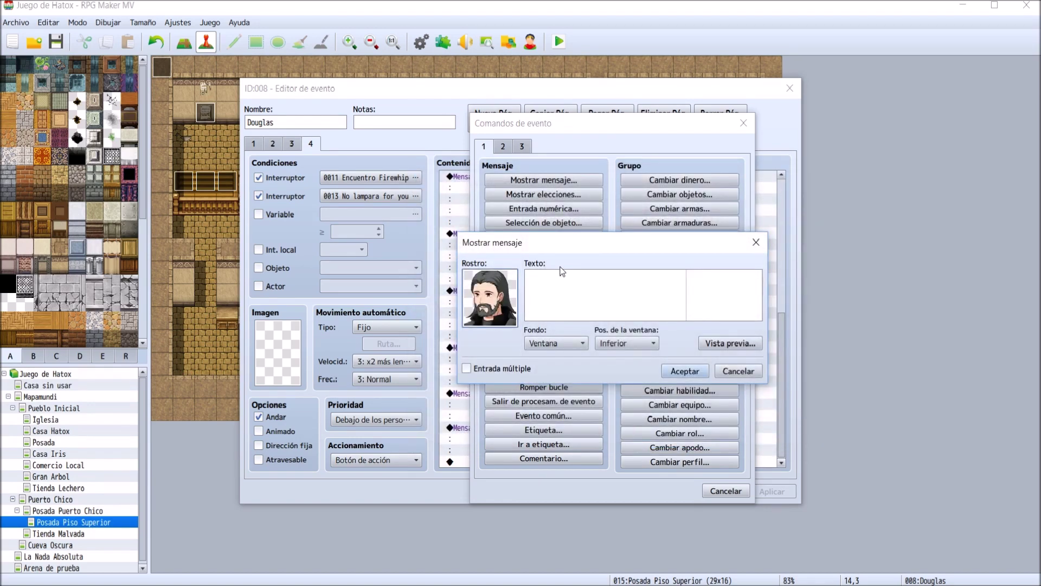
left_click(543, 306)
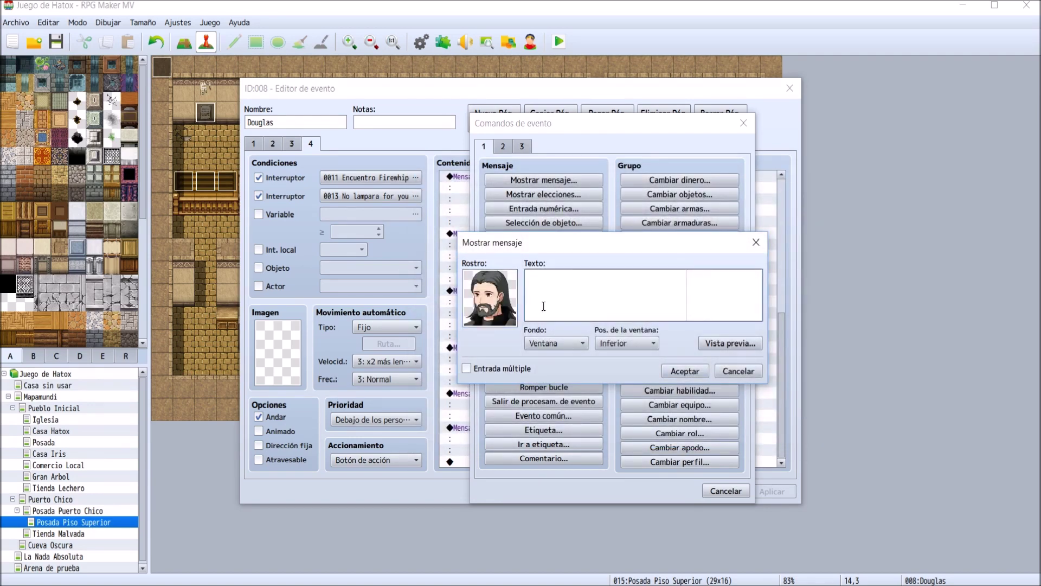
- Write under "Hatox:" "Muy bien, Douglas. Como te decía, será un placer. Además, tampoco es que nos quede otra opción, la verdad." and accept the message
type("Hatox:")
key("Return")
type("Mut")
key("BackSpace")
type("y bien, Douglas. Como te decía, será u")
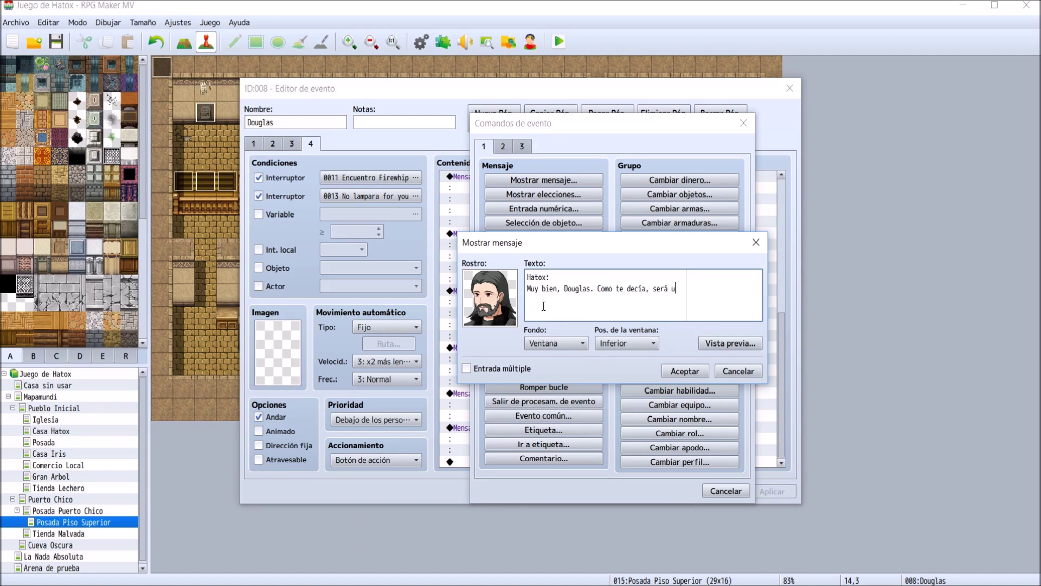
type("n placer. Adem")
type("ás, tampoco es q")
type("ue nos quede ")
type("otra opción")
type(",")
type(" la verdad..")
key("BackSpace")
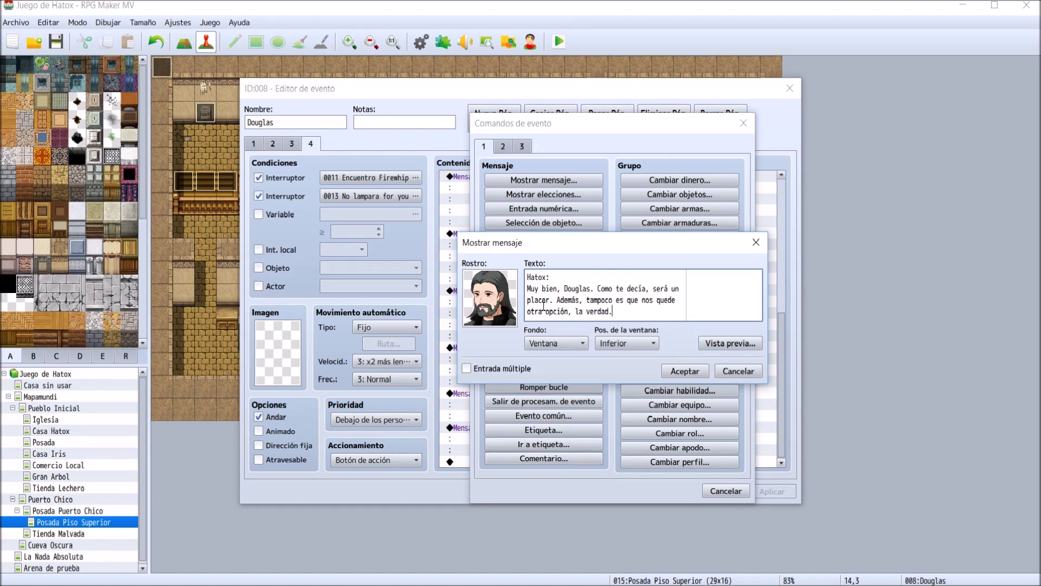
left_click(685, 371)
- Add a message after Hatox's reply and give it the fourth face of the Lechero set
double_click(612, 462)
left_click(539, 181)
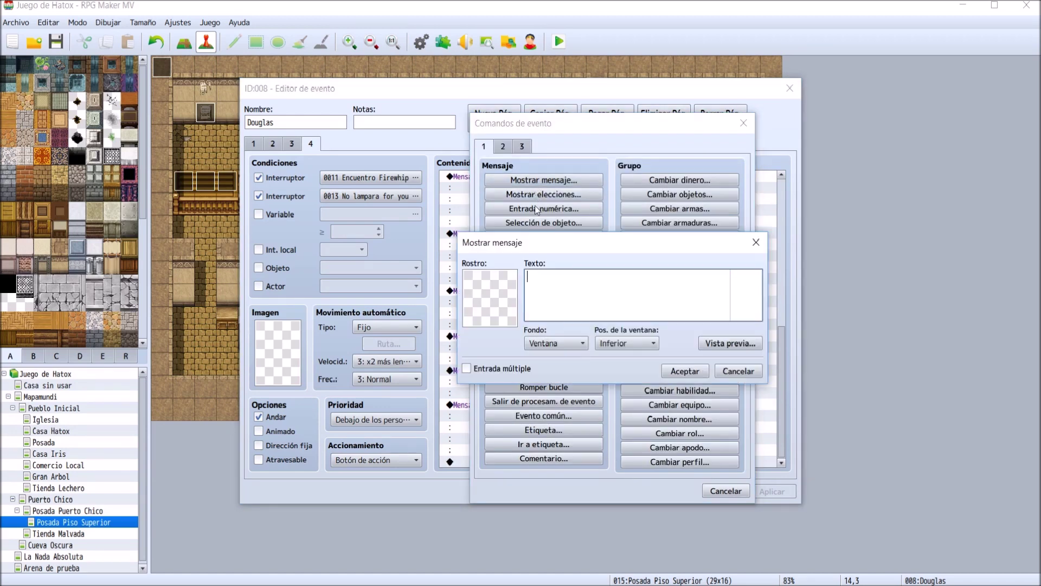
double_click(496, 300)
scroll(497, 300, "down", 2)
double_click(716, 222)
left_click(579, 293)
- Write under "Lechero:" "Cuando yo me uní a vosotros, no me lo pusiste tan fácil, la verdad.", accept it and start another event command
type("Lechero:")
key("Return")
type("Cuando")
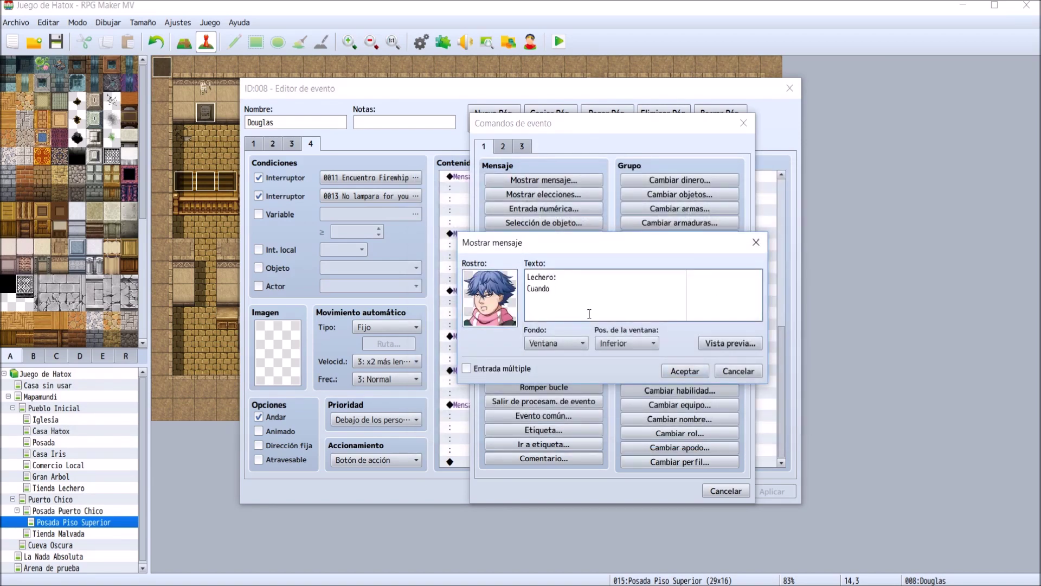
type(" yo me uní a vosotros, no me lo")
key("Return")
type("pusiste tan")
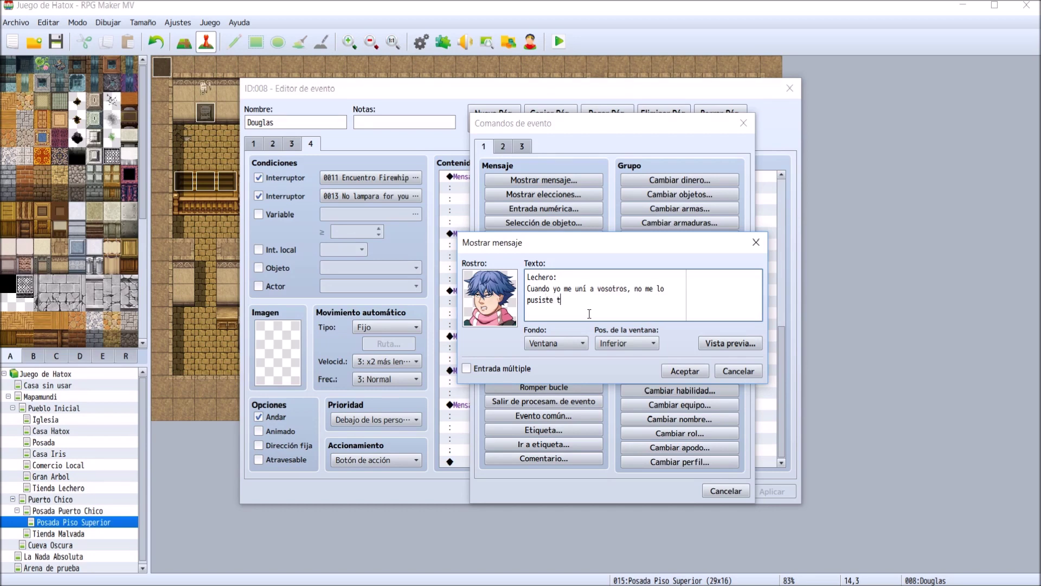
type(", la verdad.")
left_click(685, 370)
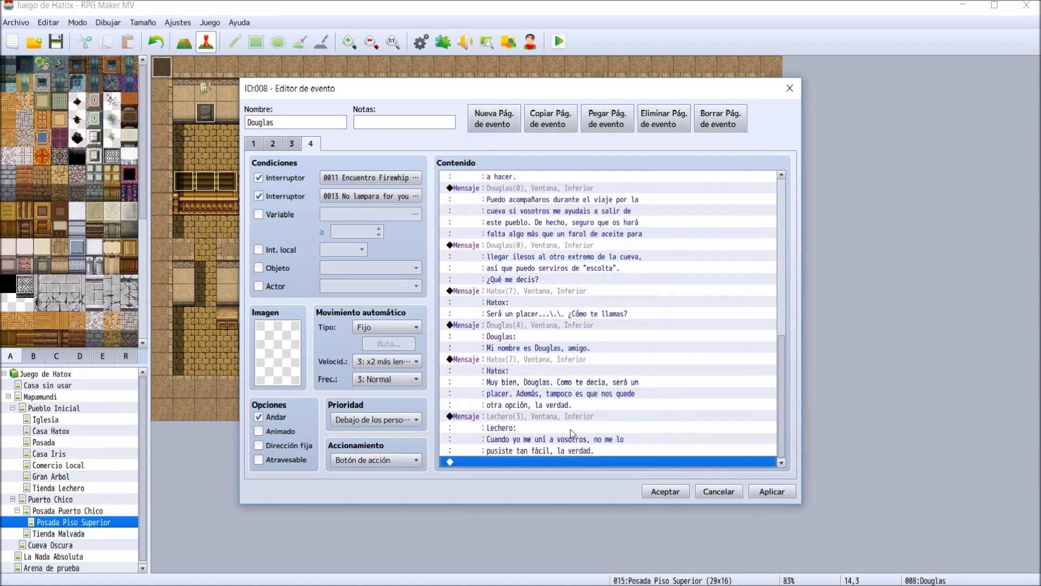
double_click(571, 462)
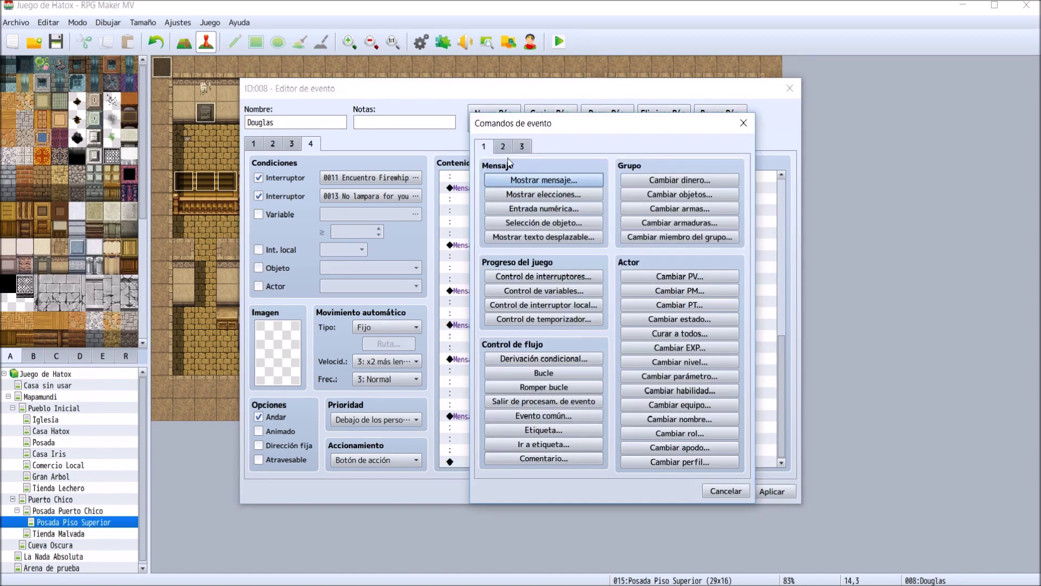
left_click(495, 148)
left_click(484, 147)
left_click(544, 194)
key("Escape")
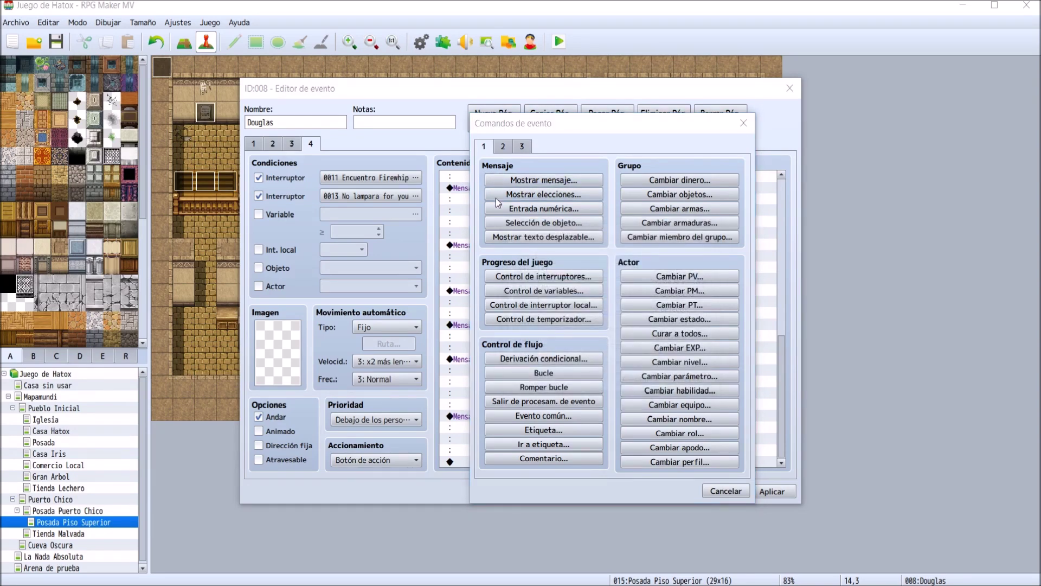
- Create a message for Hatox's answer to Lechero using the fifth face of the Hatox set
left_click(496, 180)
double_click(496, 316)
left_click(498, 302)
key("h")
scroll(483, 358, "down", 2)
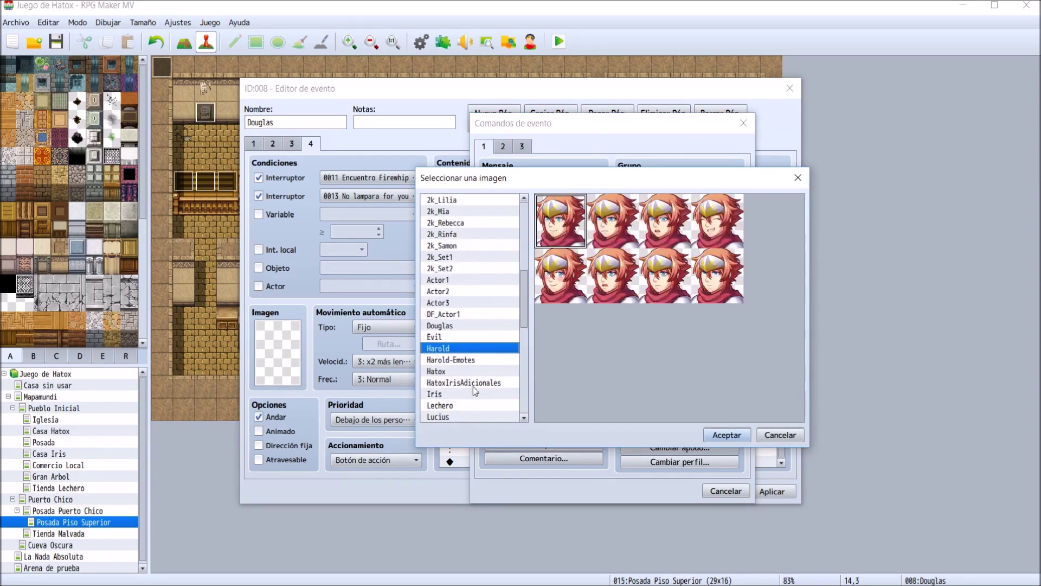
left_click(478, 370)
double_click(560, 275)
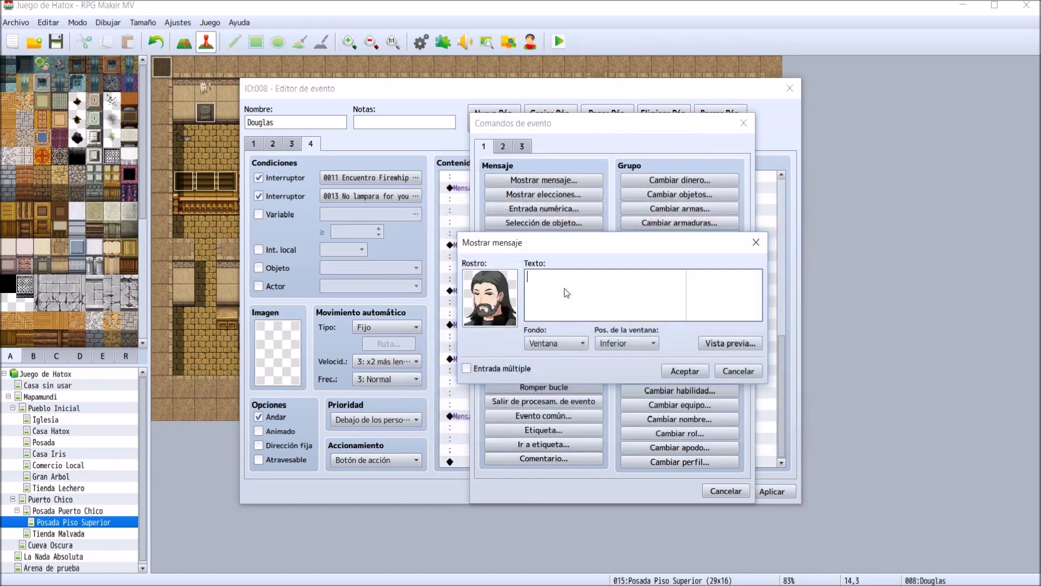
- Begin the message with "Hatox:" and, below it, "Ya, pero es que tu no has aportado nada"
type("Hatox:")
key("Return")
type("Ya")
type(", pero es que tu ")
type("no ")
type("aportas nada a la")
key("BackSpace")
key("BackSpace")
key("BackSpace")
key("BackSpace")
key("BackSpace")
key("BackSpace")
key("BackSpace")
key("BackSpace")
key("BackSpace")
key("BackSpace")
key("BackSpace")
key("BackSpace")
key("BackSpace")
key("BackSpace")
key("BackSpace")
key("BackSpace")
key("BackSpace")
key("BackSpace")
type("has aportado nada d")
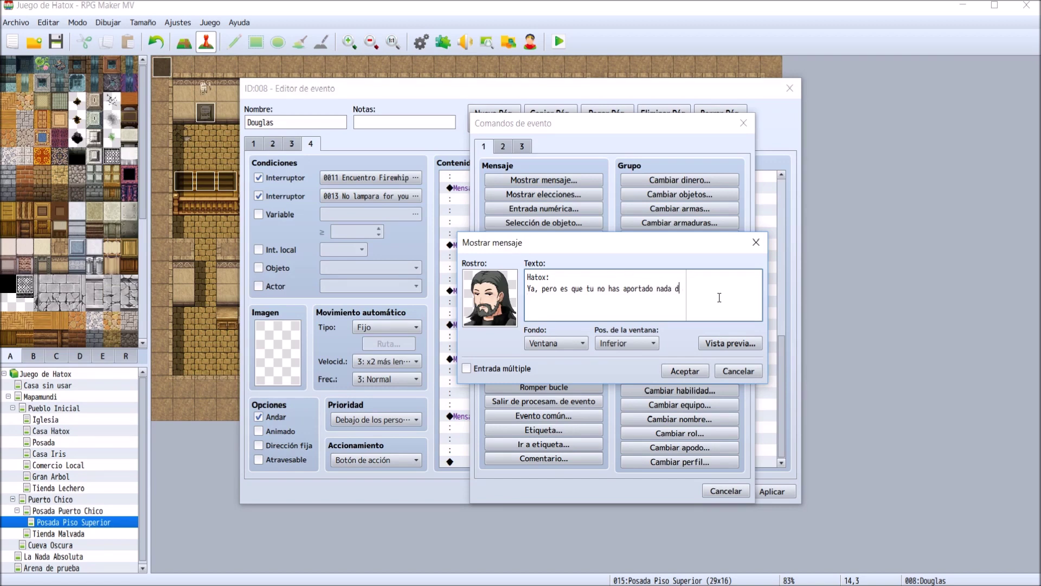
- Complete Hatox's sentence with "de valor aun, la verdad.", accept the message and apply it to the event
type("evalor,")
key("BackSpace")
key("BackSpace")
type("aun, la verdad.")
left_click(699, 370)
left_click(760, 494)
- Add a message for Lechero's reply at the end of the event contents, using the fourth face of the Lechero set
double_click(594, 462)
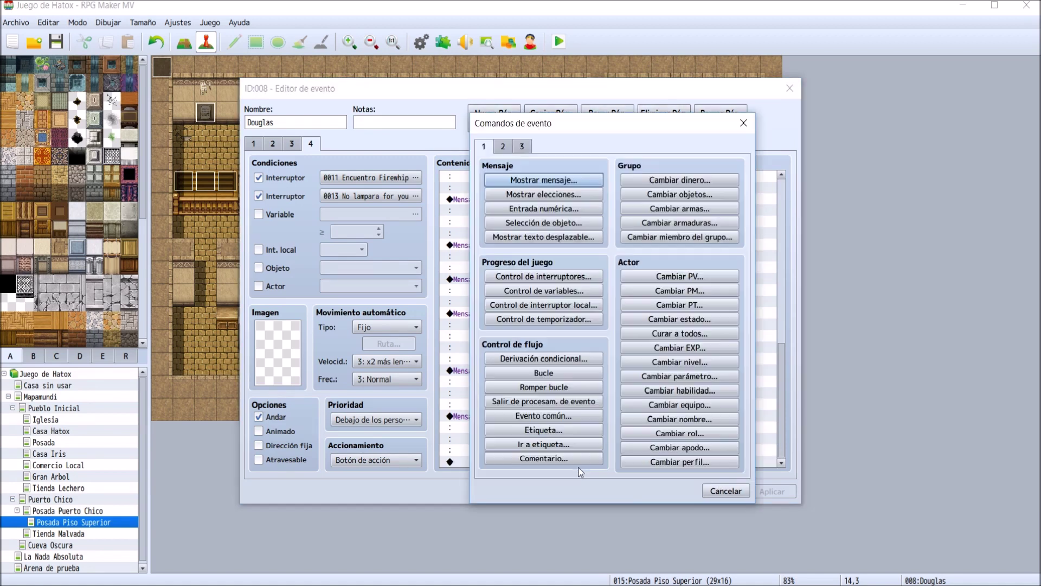
left_click(524, 184)
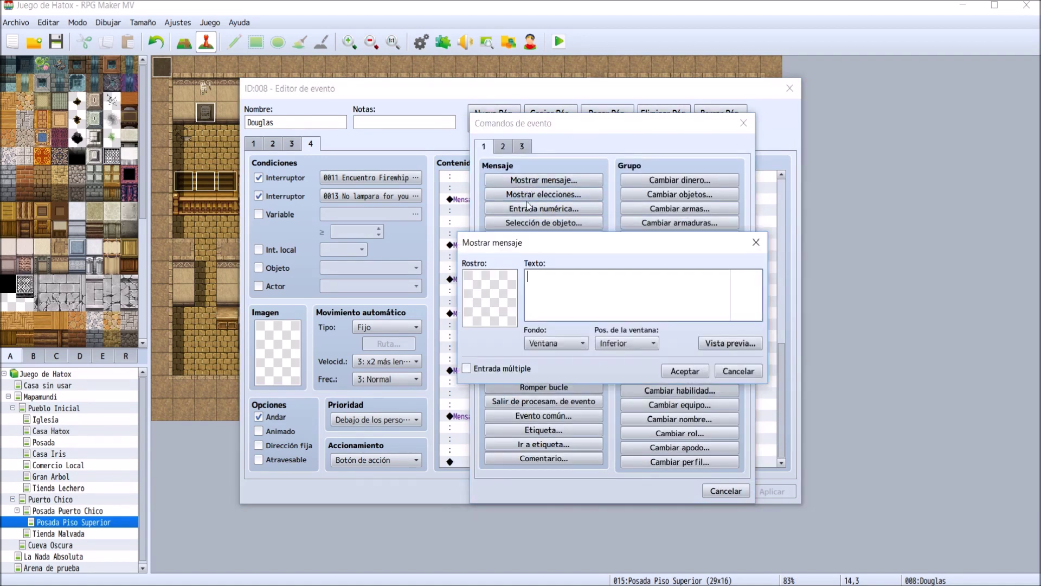
double_click(512, 324)
left_click(466, 234)
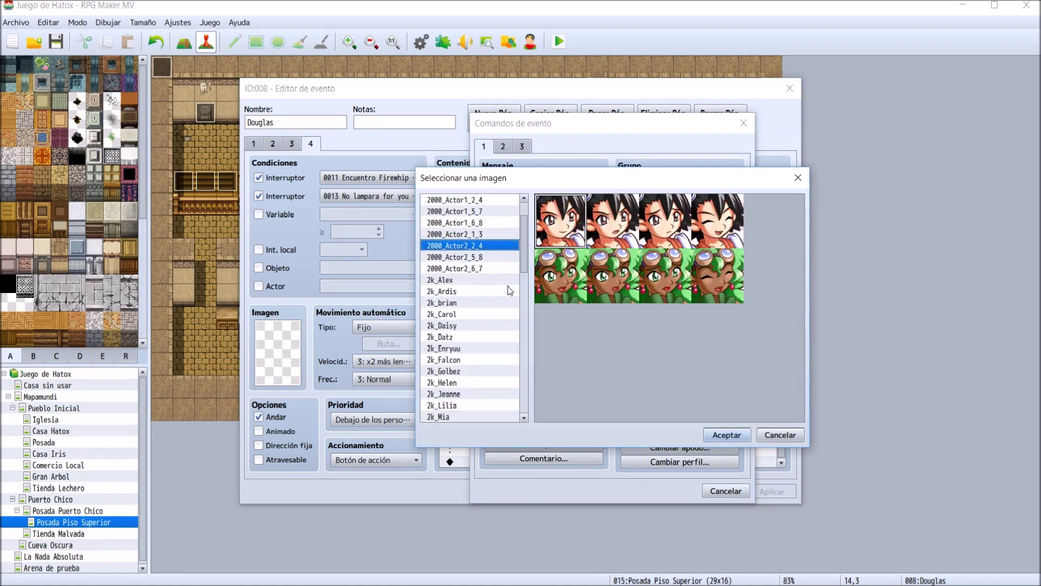
scroll(472, 325, "down", 10)
left_click(444, 405)
scroll(472, 379, "down", 1)
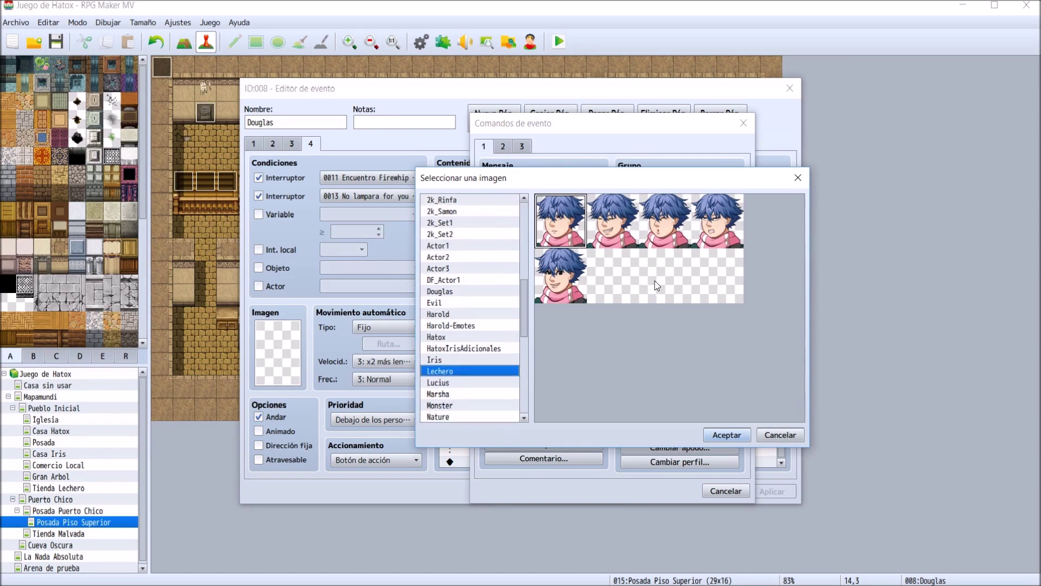
double_click(718, 239)
- Write "Lechero:" and, below it, "Habló Mr. PJ Esencial...", and accept the message
type("Lechero")
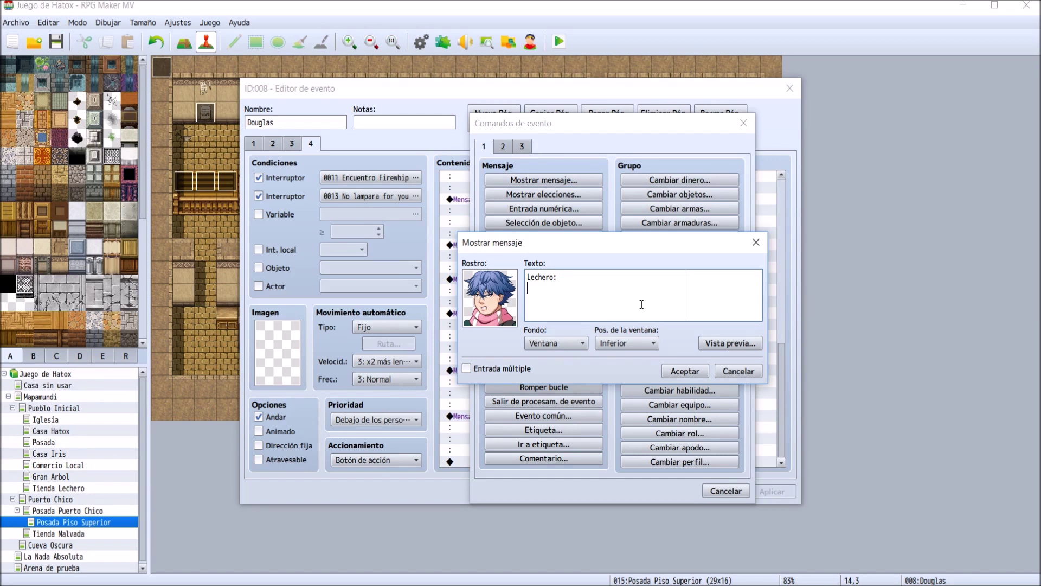
type(":")
key("Return")
type("Habló")
type("Mr. PJ Esencial...")
left_click(682, 372)
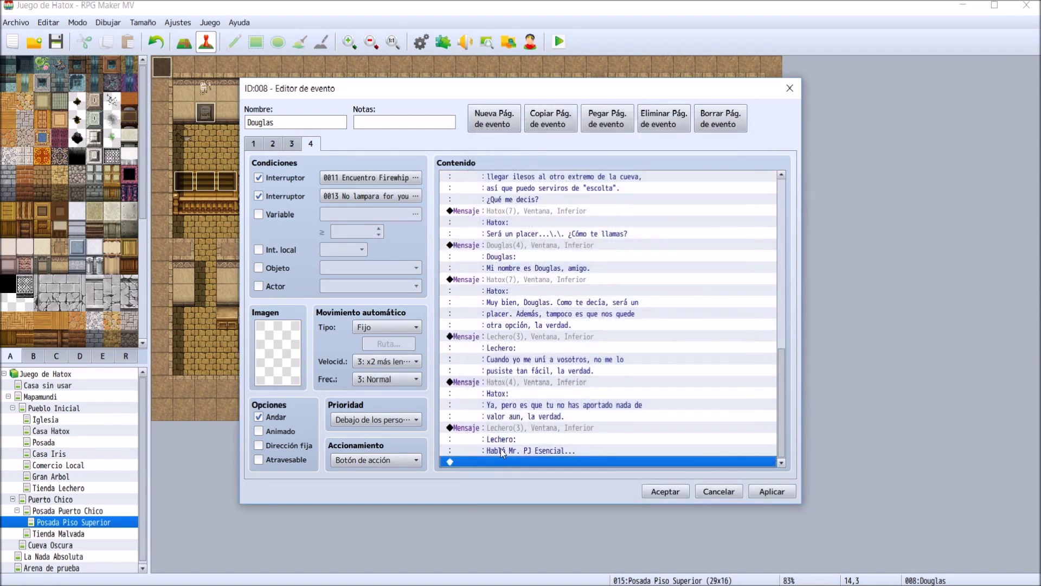
- Add a message for Hatox after Lechero's reply, using the fifth face of the Hatox set
double_click(500, 464)
key("Escape")
double_click(514, 464)
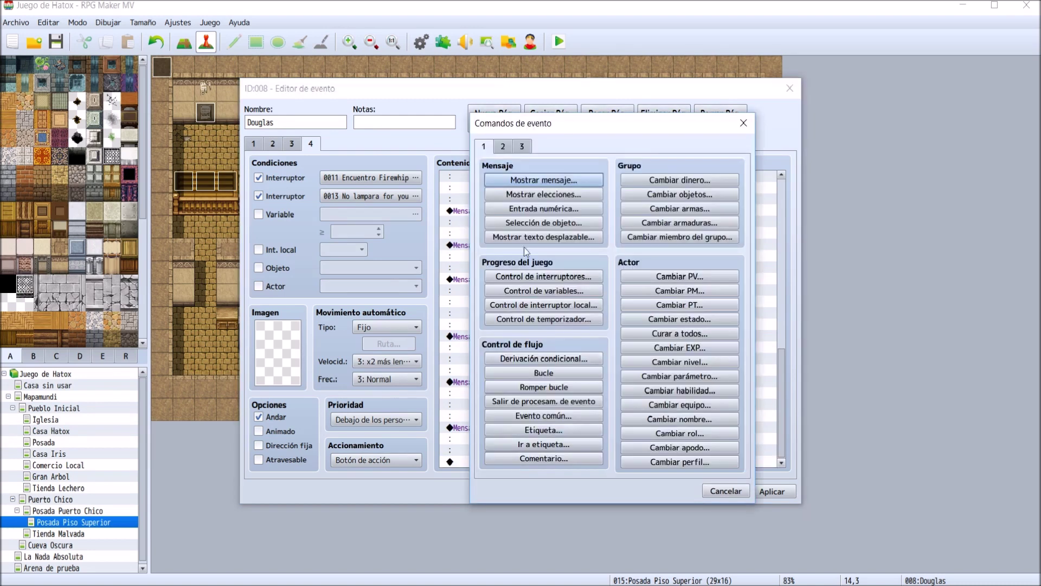
left_click(536, 180)
double_click(508, 293)
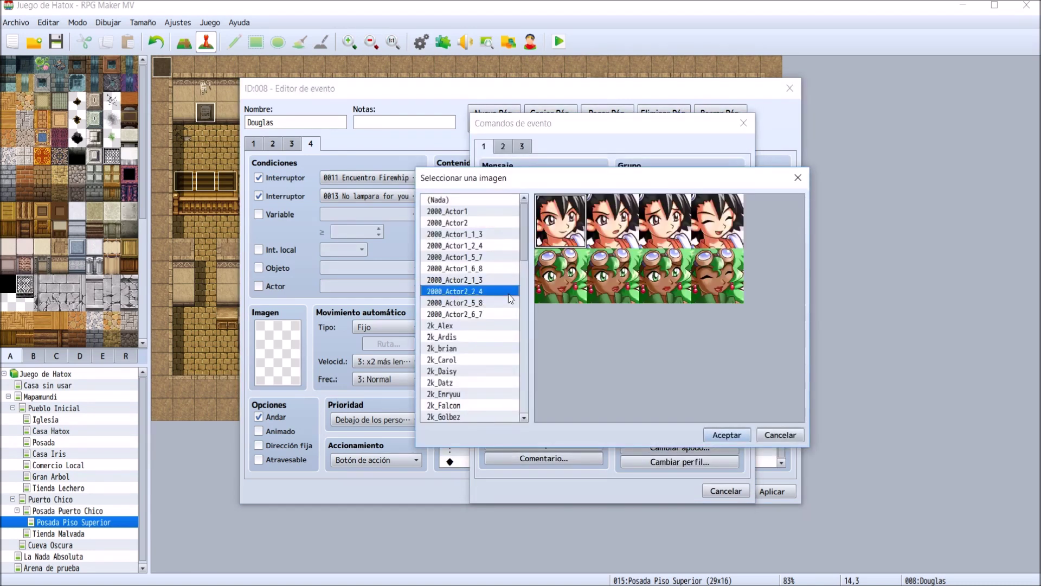
key("h")
scroll(513, 312, "down", 1)
left_click(473, 405)
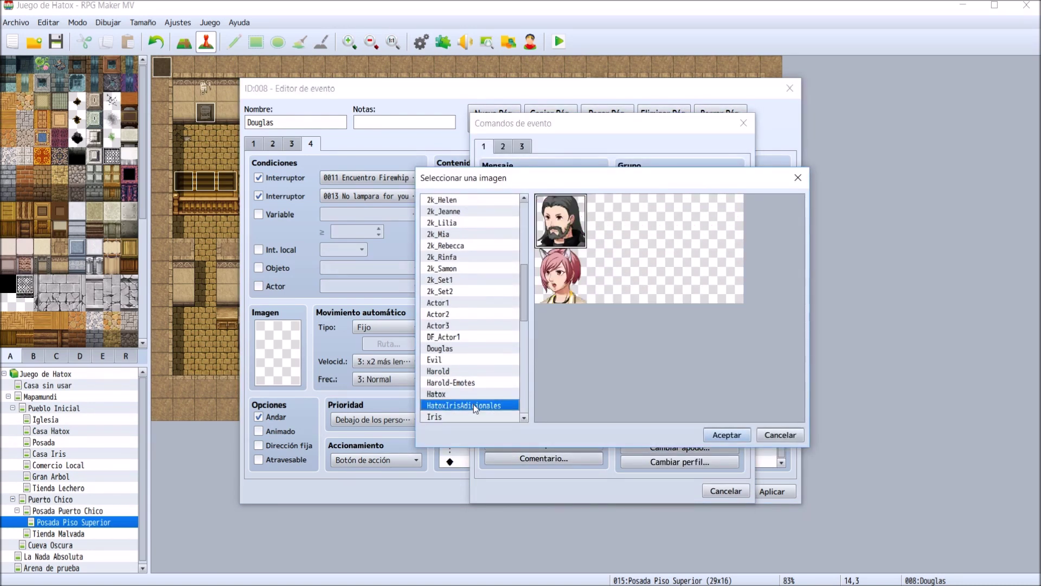
left_click(476, 394)
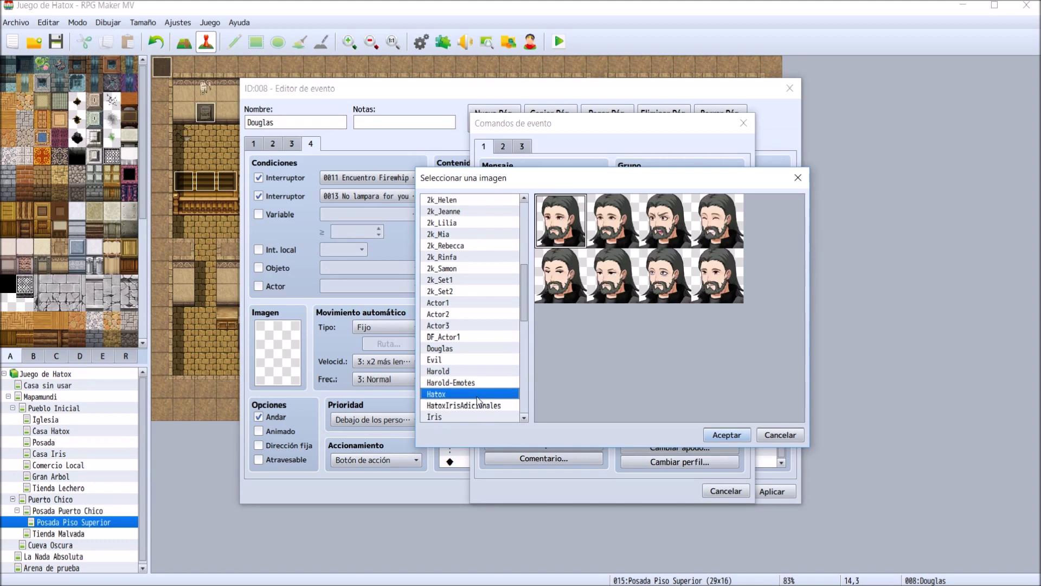
double_click(563, 282)
- Write "Hatox:" and, below it, "¡CALLA!", accept the message and apply it to the event
type("Hatox:")
key("Return")
type("¡CALLA")
key("BackSpace")
type("!")
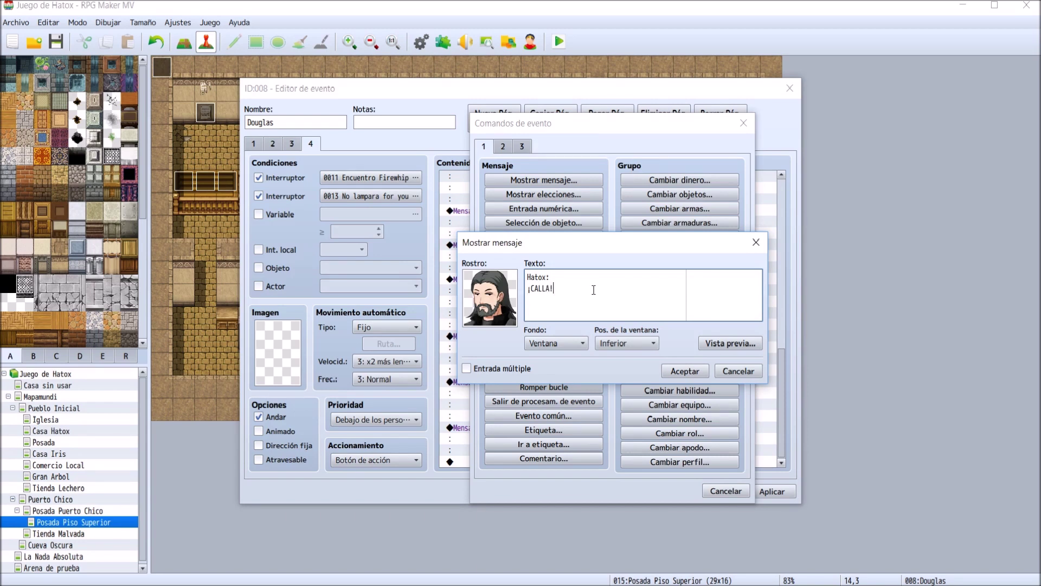
left_click(687, 370)
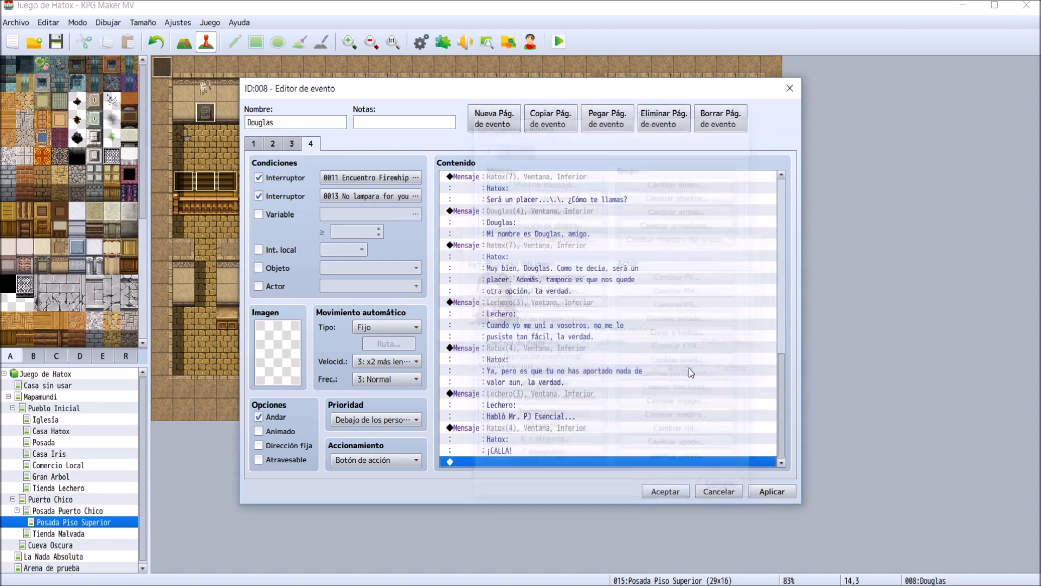
left_click(770, 490)
double_click(509, 462)
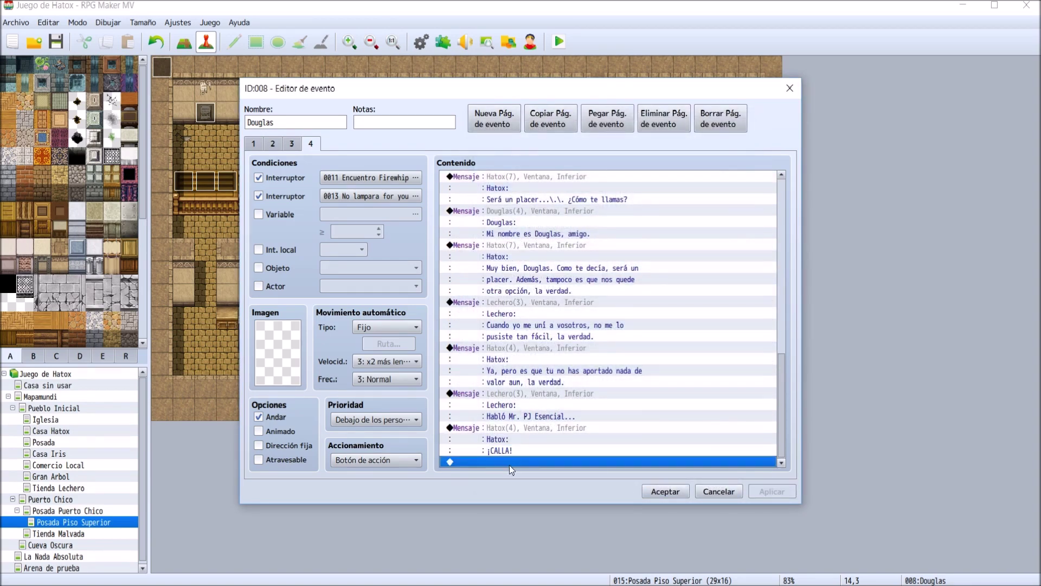
left_click(522, 193)
key("Escape")
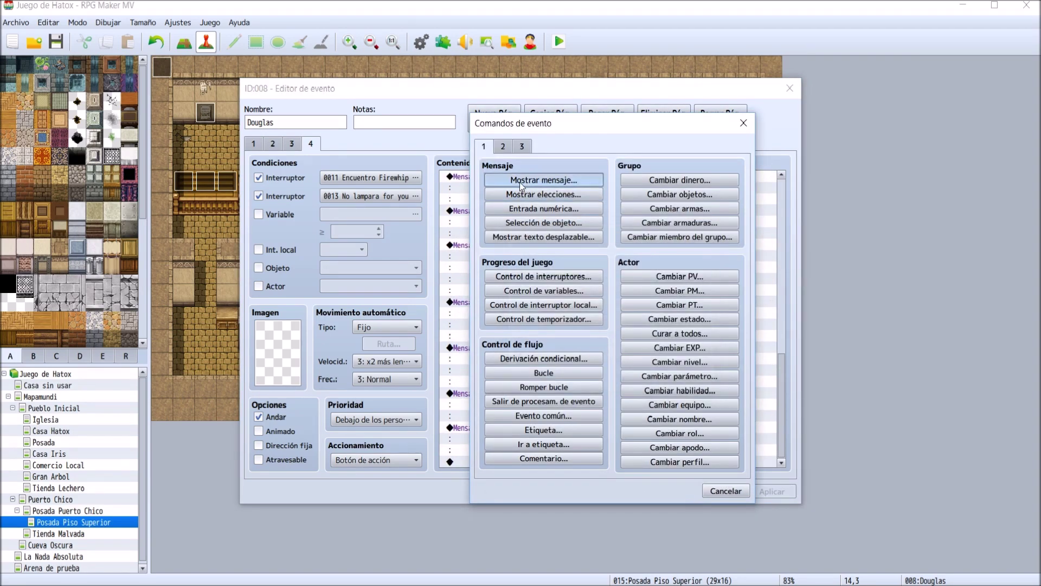
left_click(520, 180)
double_click(498, 291)
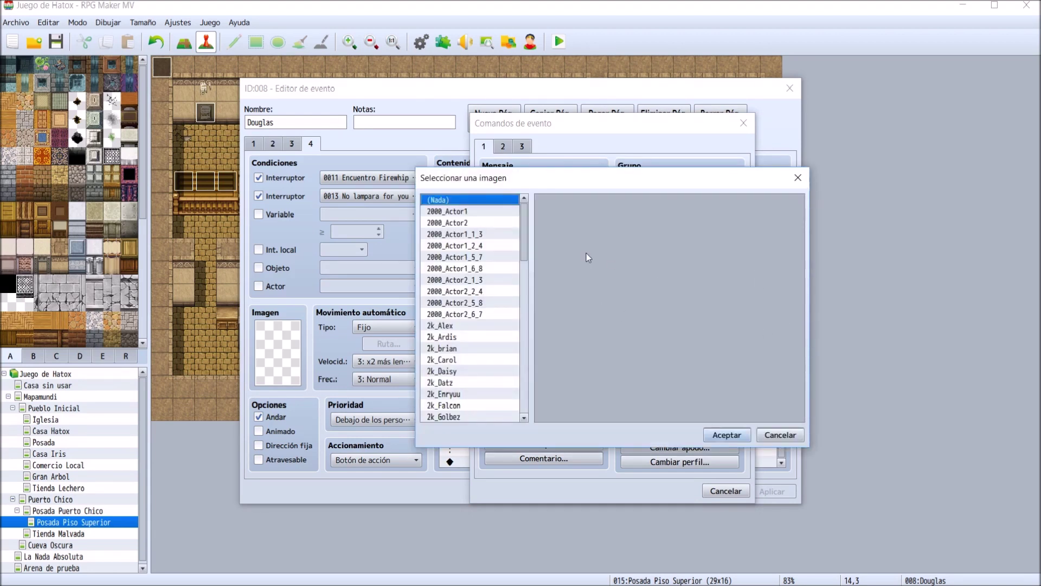
left_click(489, 358)
scroll(489, 356, "down", 7)
scroll(490, 357, "down", 3)
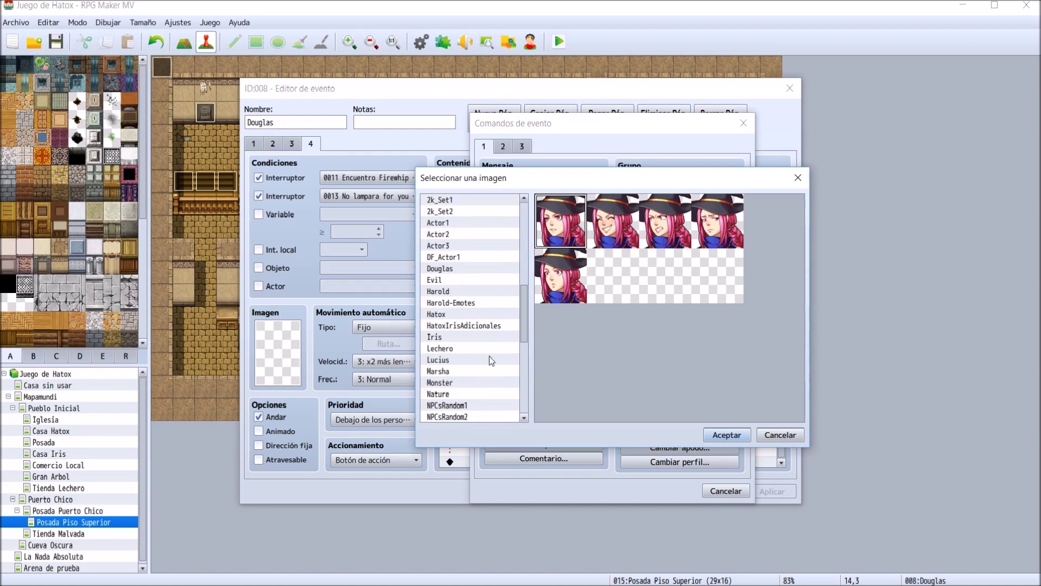
left_click(473, 268)
key("Escape")
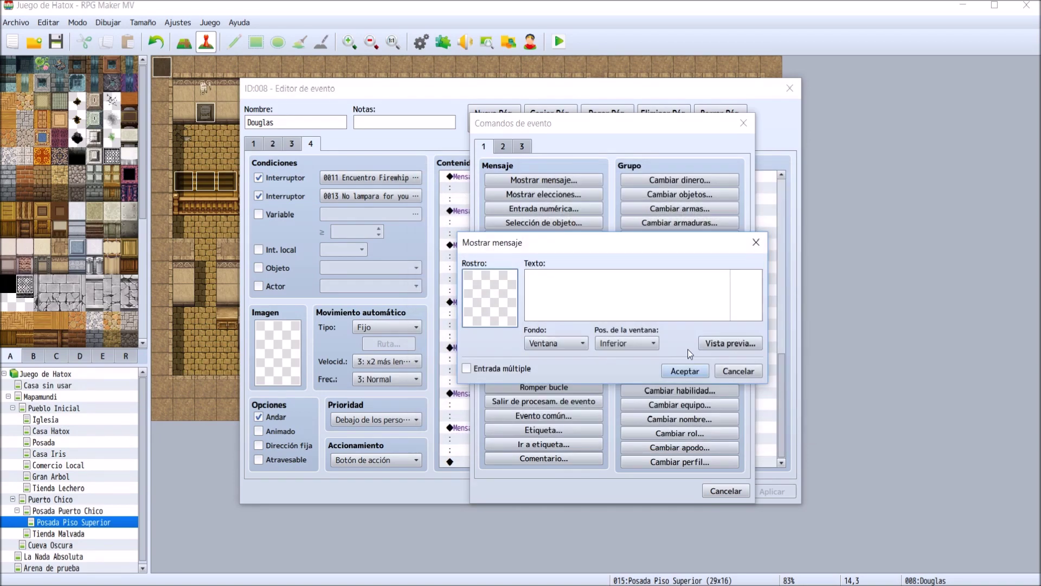
left_click(737, 371)
left_click(729, 491)
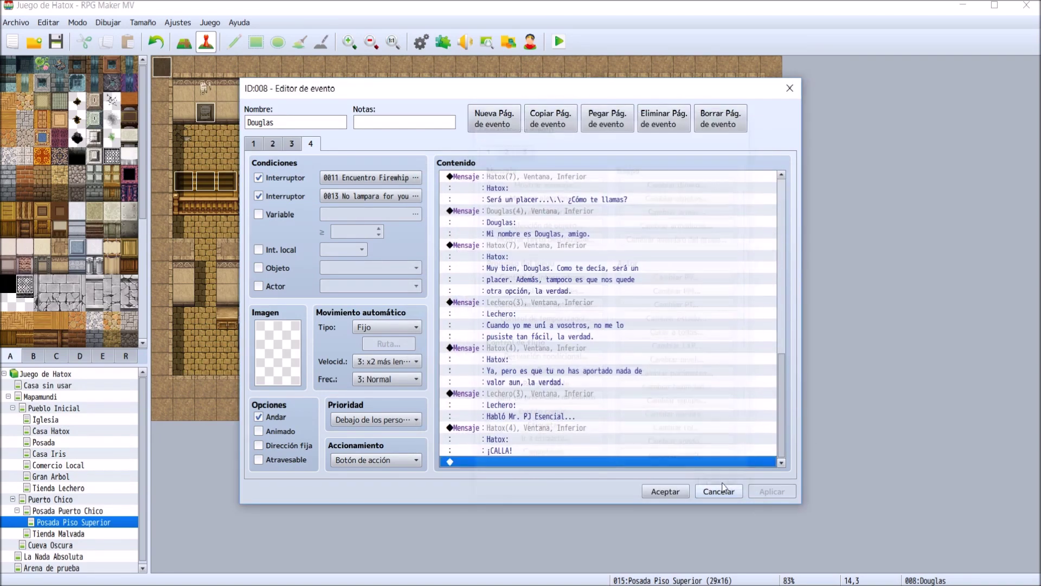
- Accept the Douglas event and name the empty actor 0004 in the database "Douglas"
left_click(669, 490)
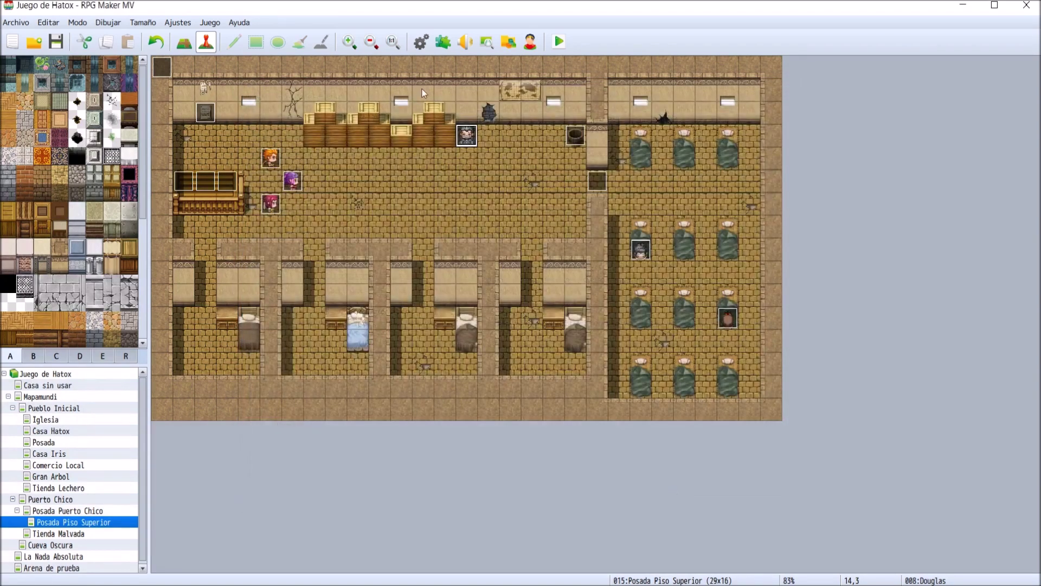
left_click(421, 42)
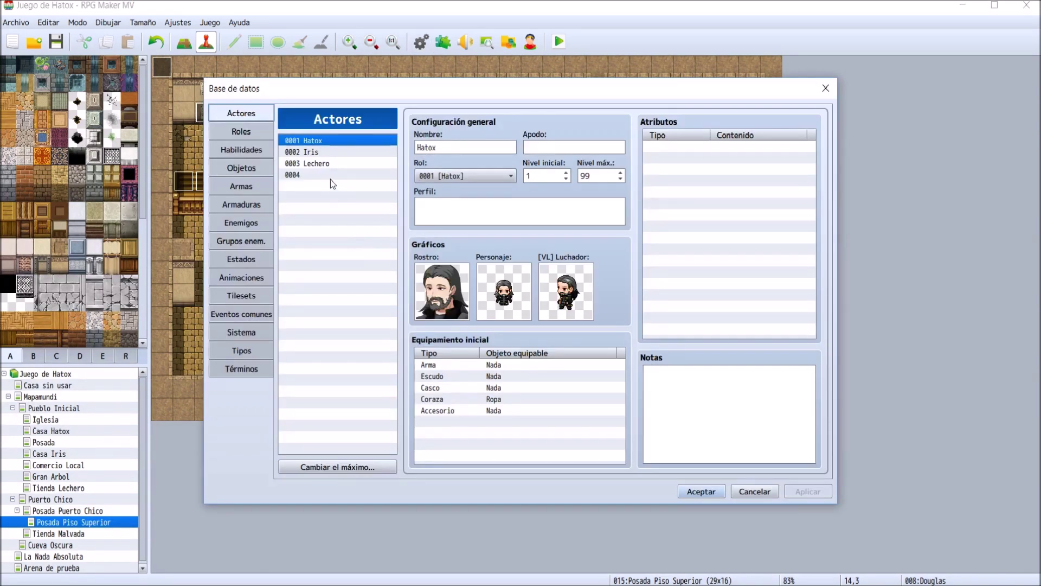
left_click(330, 178)
left_click(485, 151)
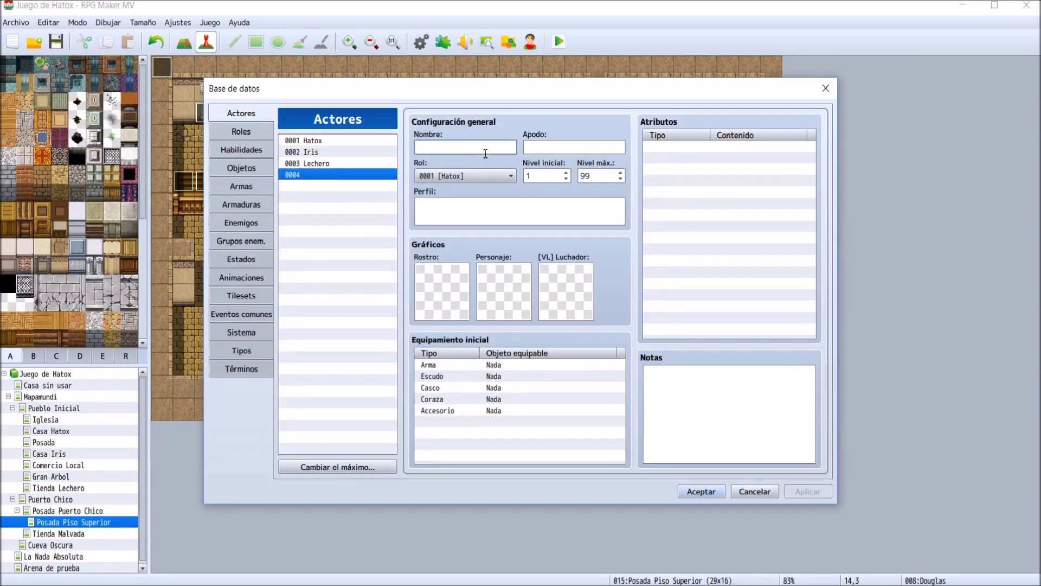
type("Do")
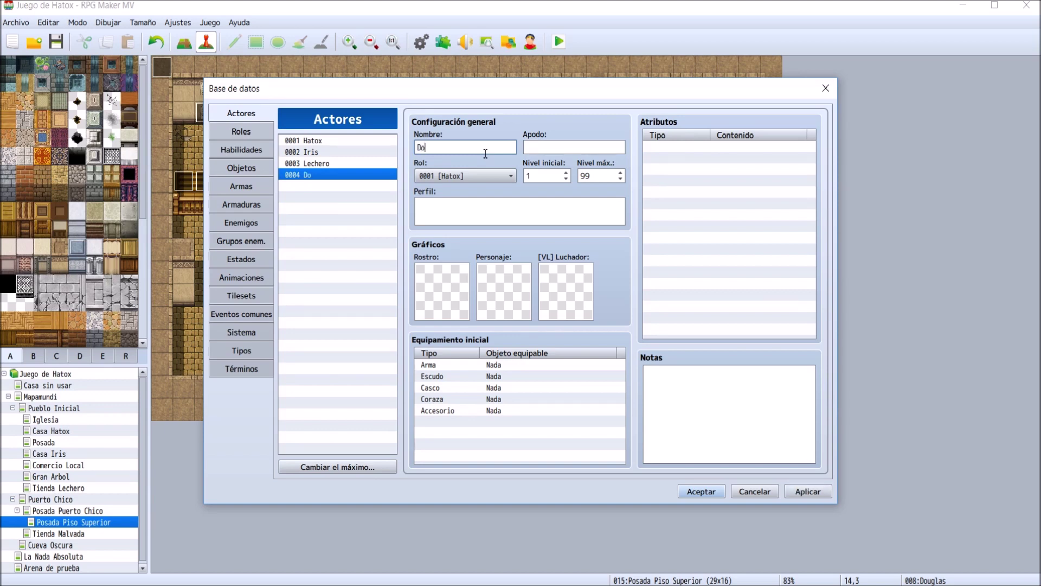
type("uglas")
- Set the Douglas actor's initial level to 4 and assign it the unnamed role 0004
left_click(538, 179)
type("3")
type("4")
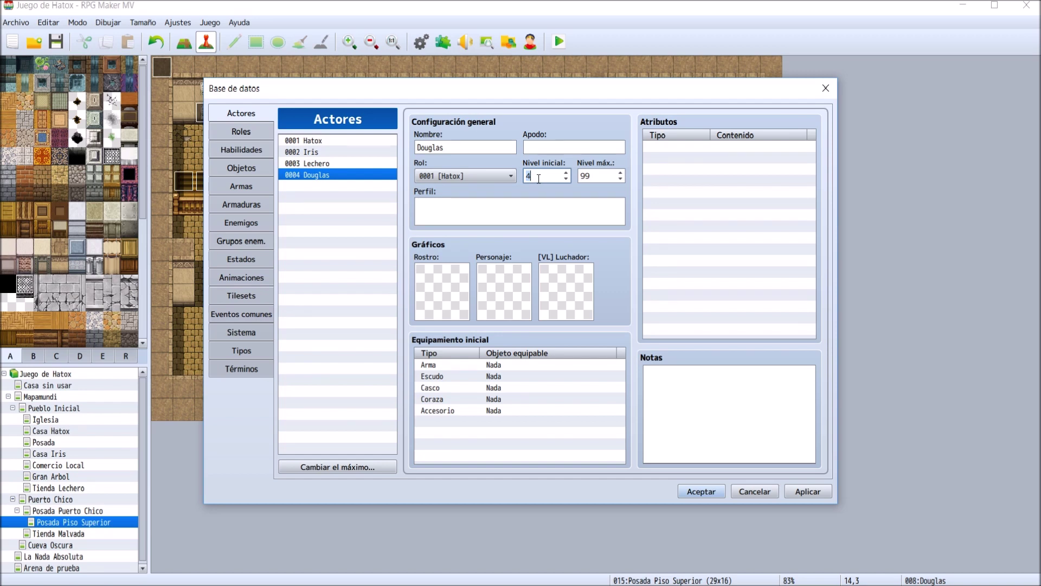
left_click(489, 178)
left_click(482, 234)
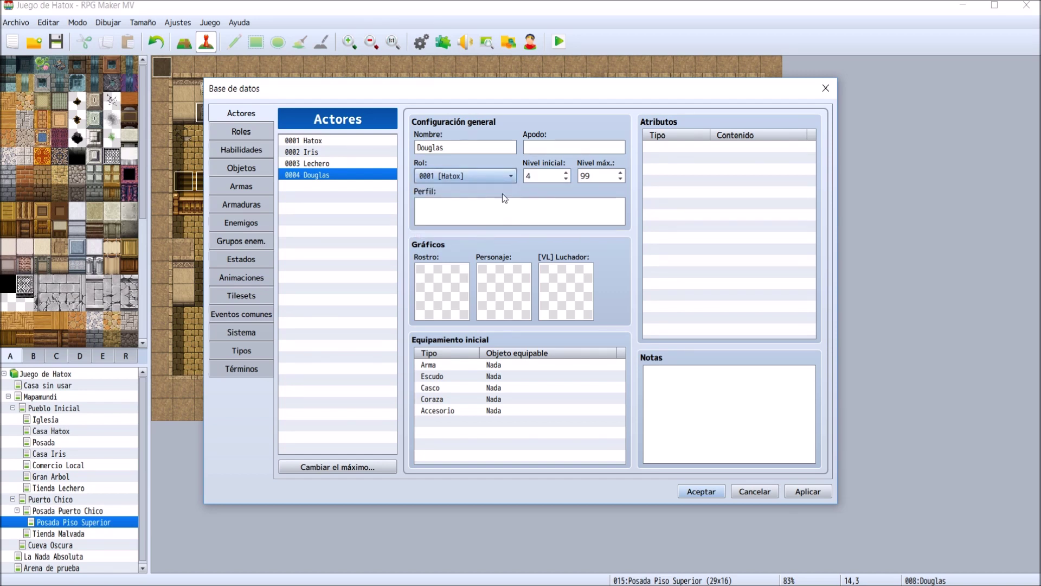
left_click(488, 181)
left_click(477, 232)
left_click(490, 209)
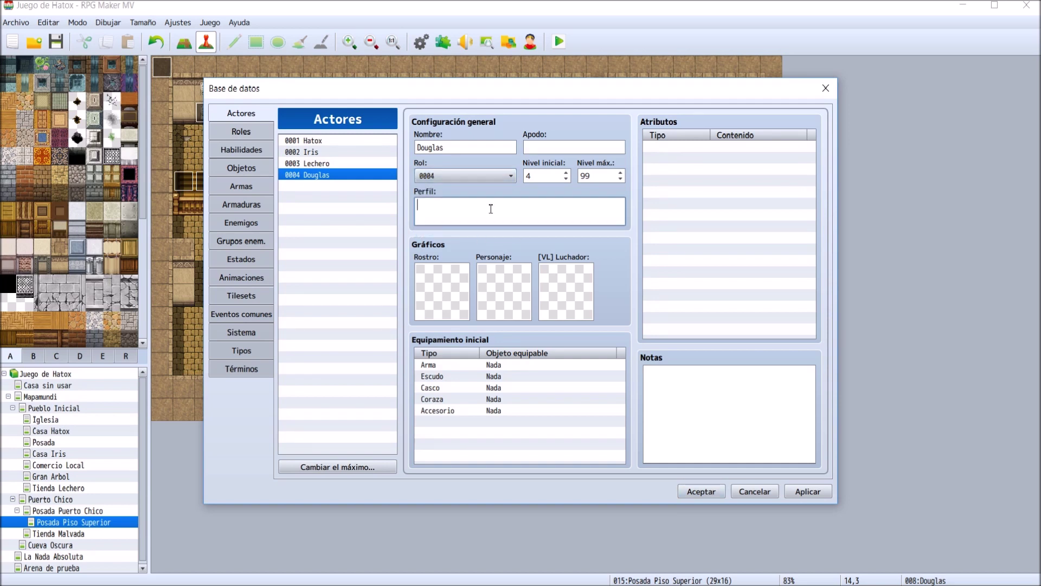
- Assign the first face of the Douglas set as the Douglas actor's face graphic
left_click(360, 165)
left_click(358, 174)
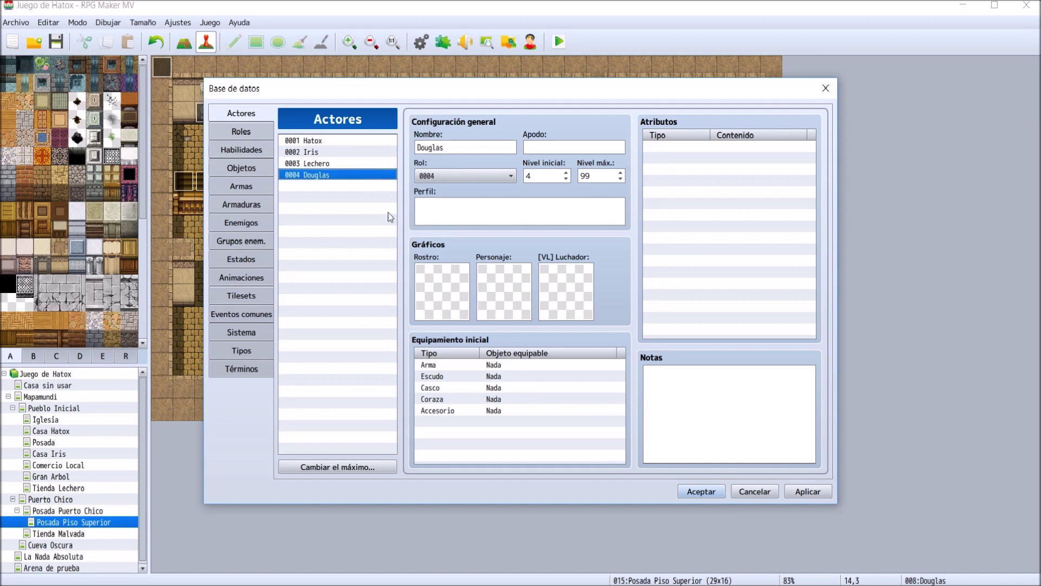
double_click(440, 293)
left_click(426, 297)
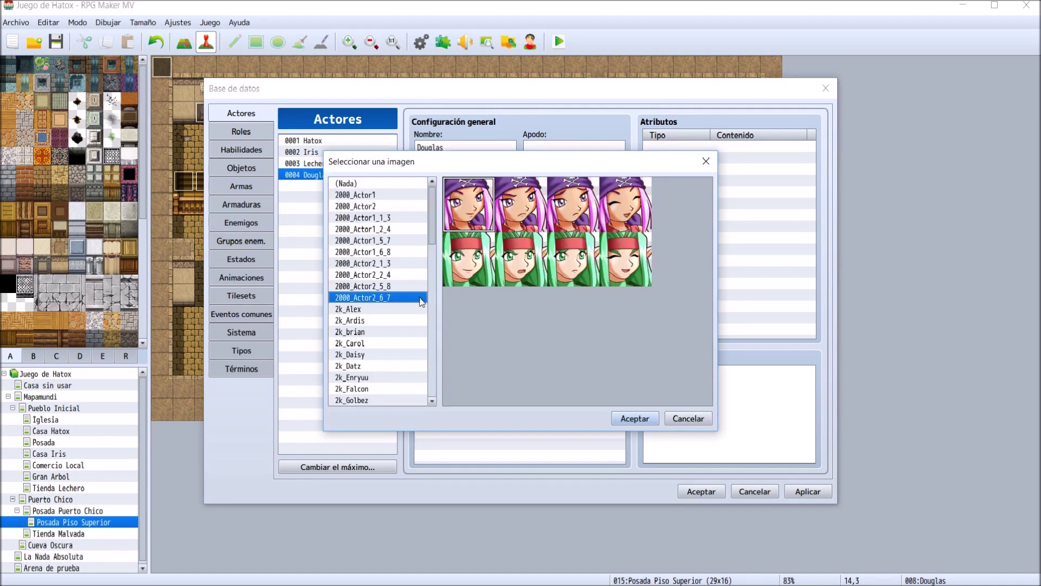
scroll(424, 300, "down", 7)
scroll(422, 301, "down", 2)
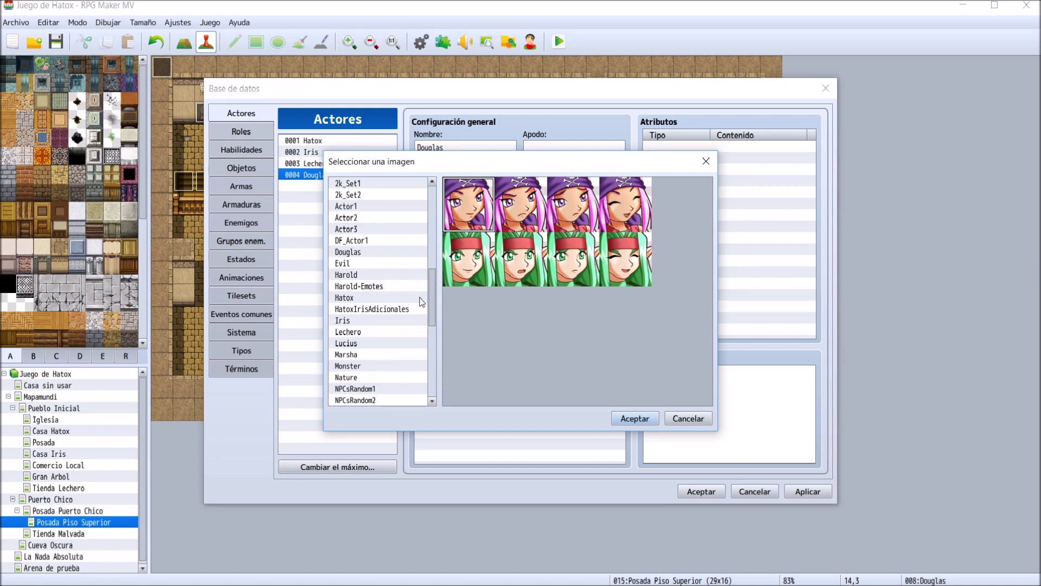
scroll(422, 301, "down", 7)
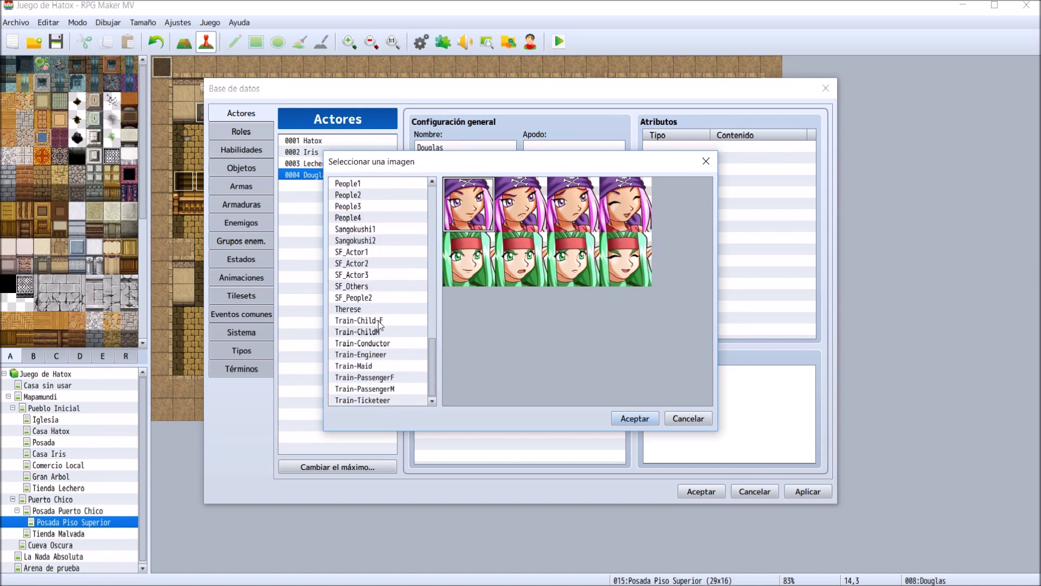
scroll(379, 325, "up", 5)
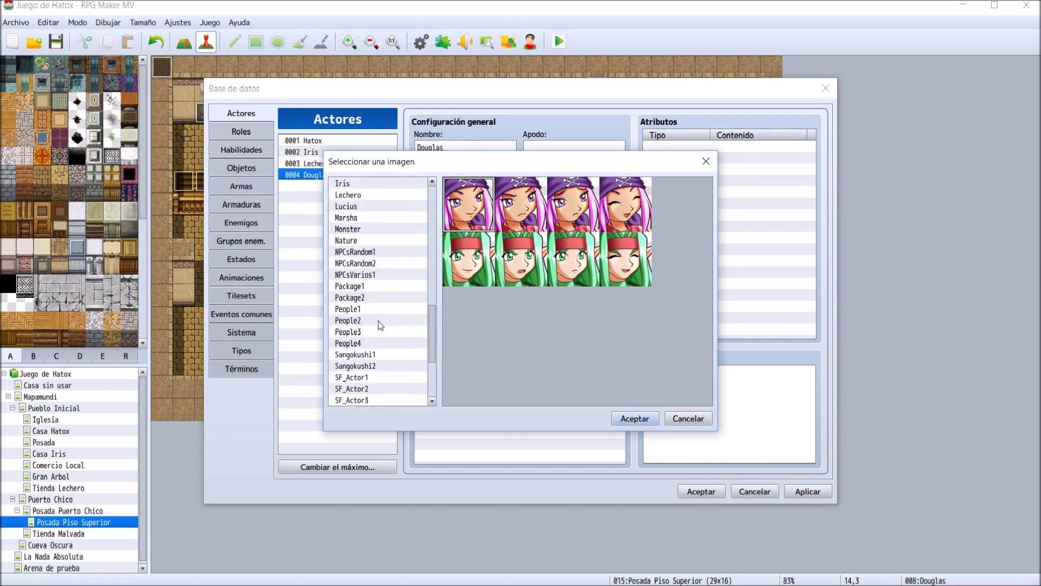
left_click(381, 286)
scroll(381, 290, "up", 2)
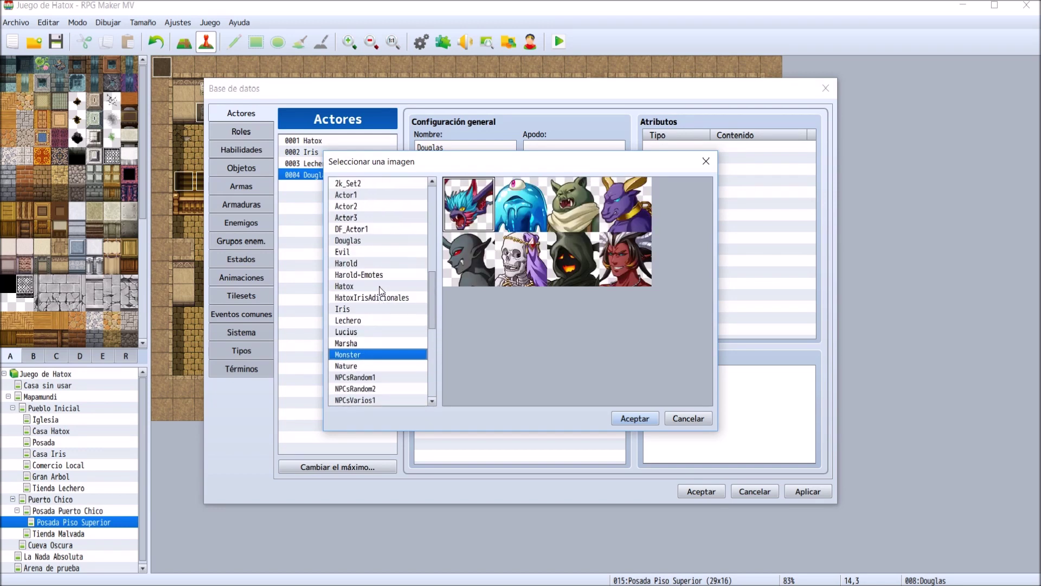
scroll(381, 290, "up", 2)
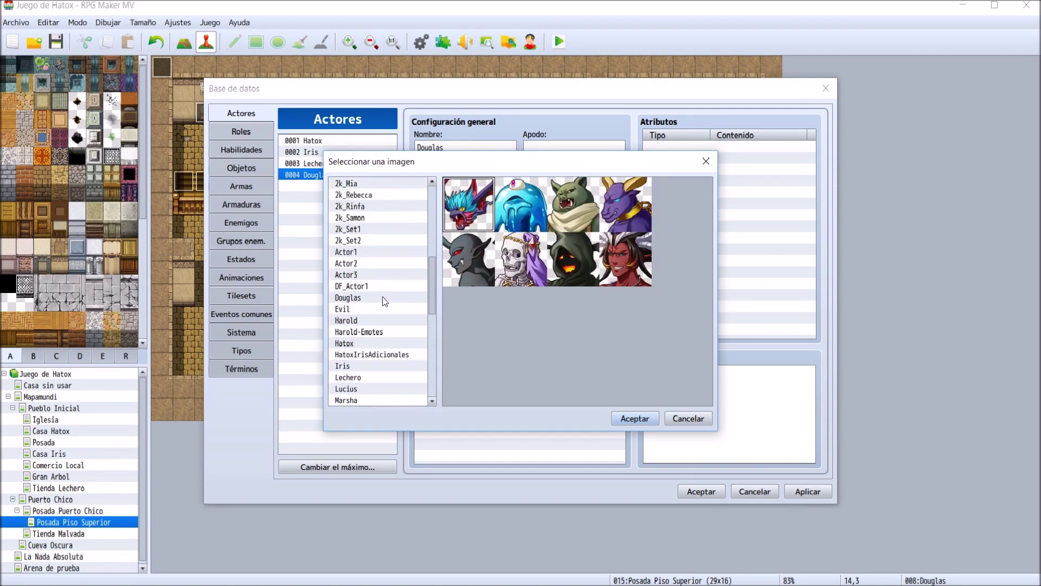
left_click(383, 298)
double_click(466, 198)
- Look through the NPC and OriginalDesign character sheets for a walking sprite that suits Douglas
double_click(509, 300)
left_click(386, 264)
scroll(387, 271, "down", 7)
scroll(388, 270, "down", 2)
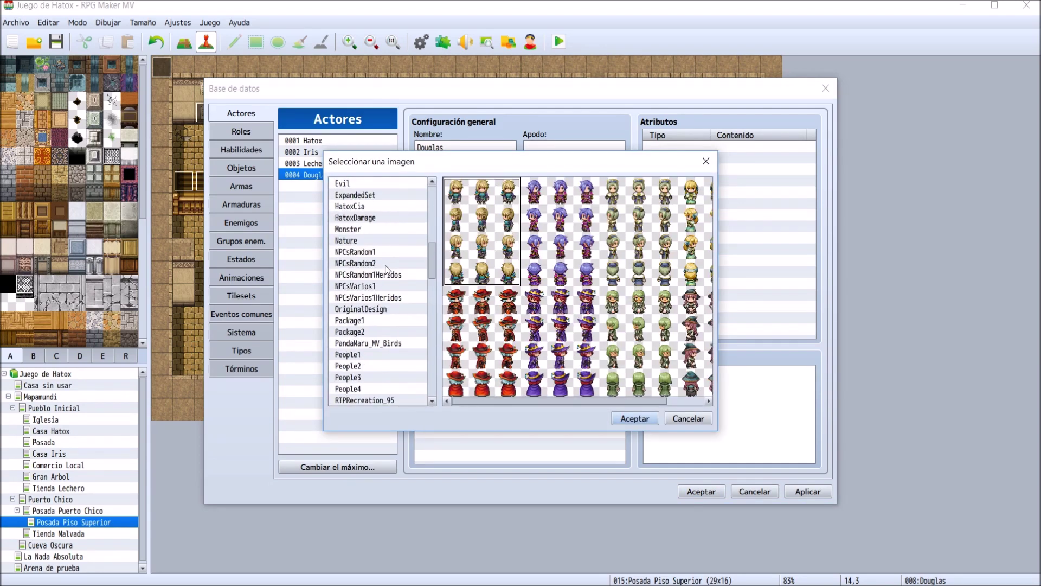
left_click(380, 287)
left_click(366, 310)
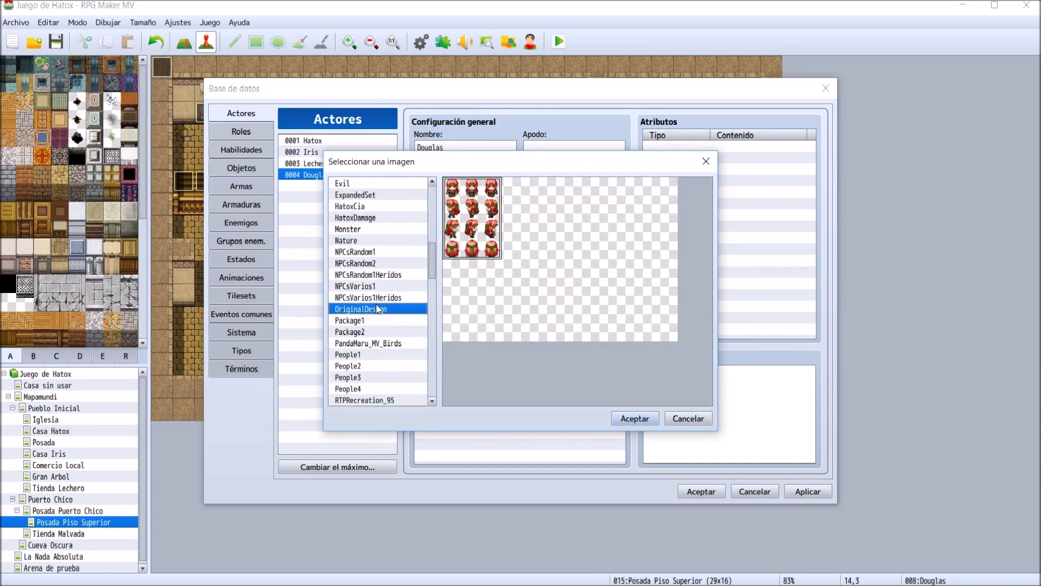
left_click(386, 264)
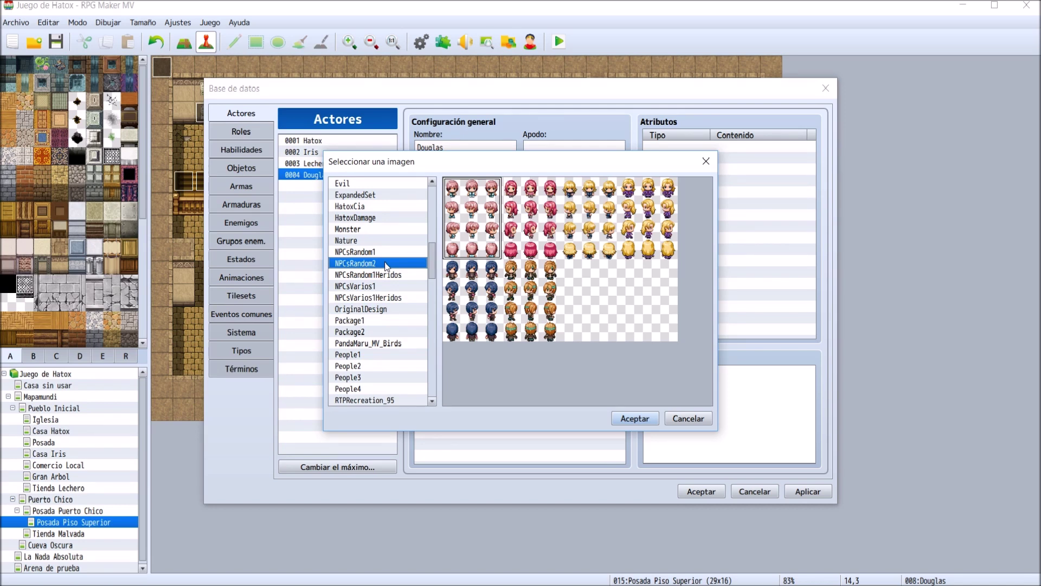
left_click(380, 285)
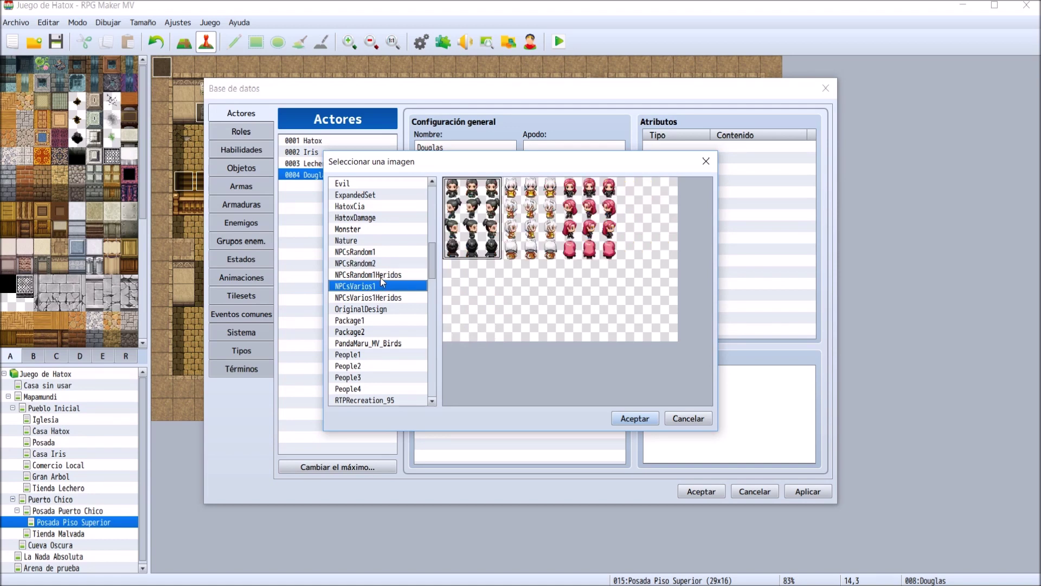
left_click(381, 277)
left_click(381, 287)
left_click(383, 300)
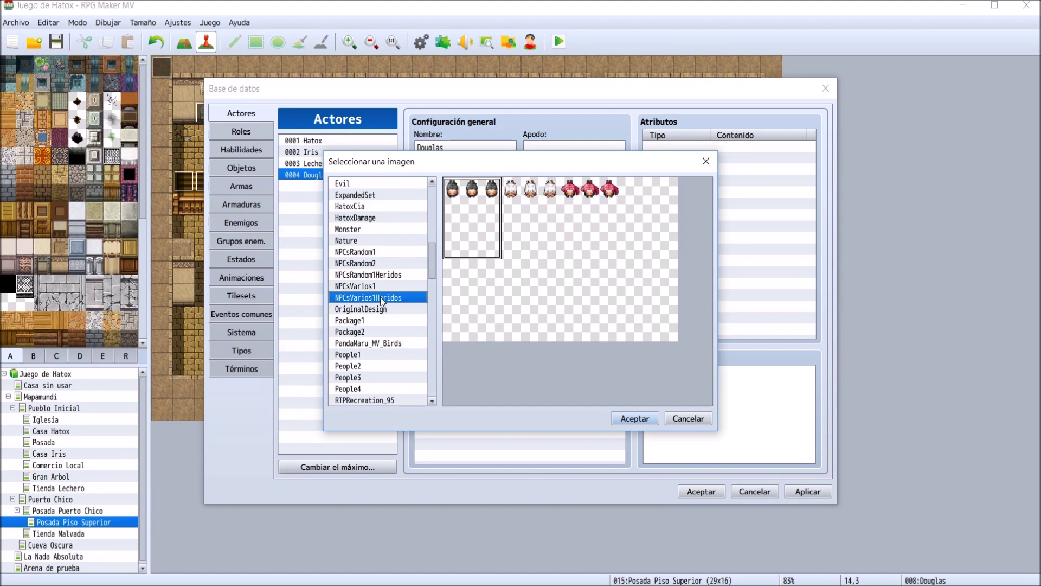
left_click(383, 309)
left_click(386, 263)
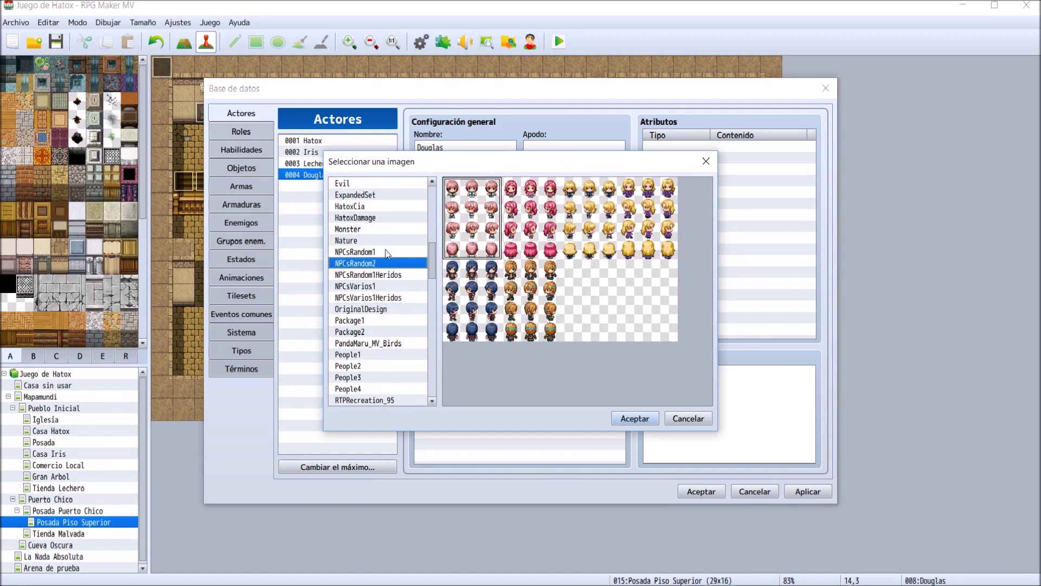
left_click(386, 252)
left_click(382, 273)
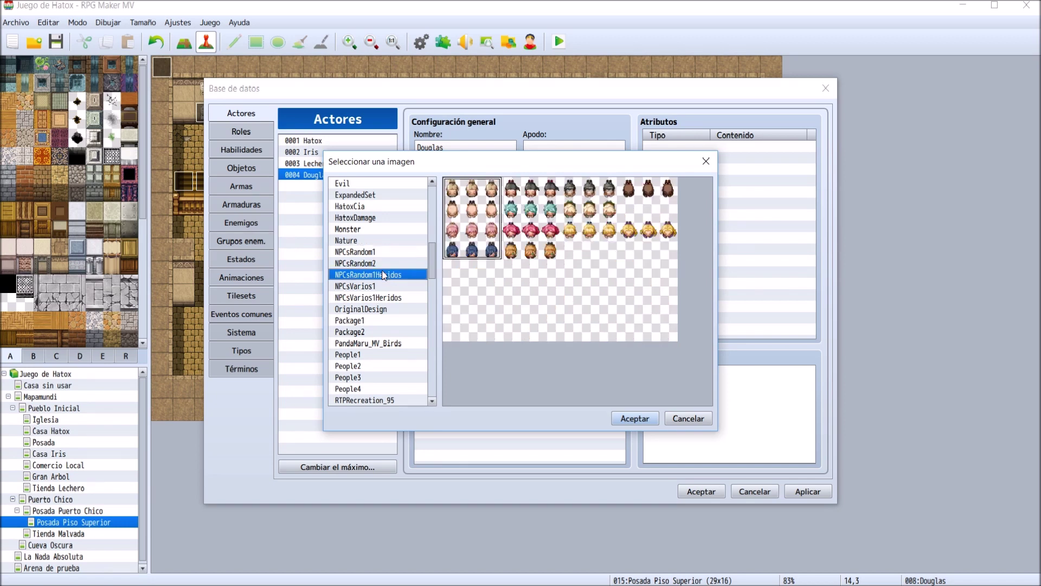
left_click(382, 286)
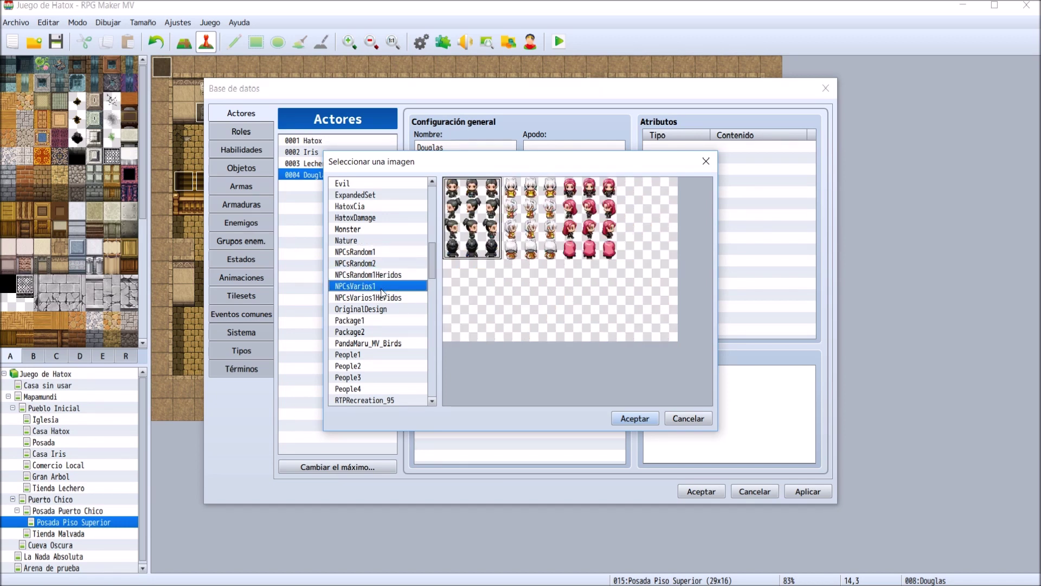
- Assign the fourth character of the HatoxCia sheet as the Douglas actor's character graphic
left_click(375, 207)
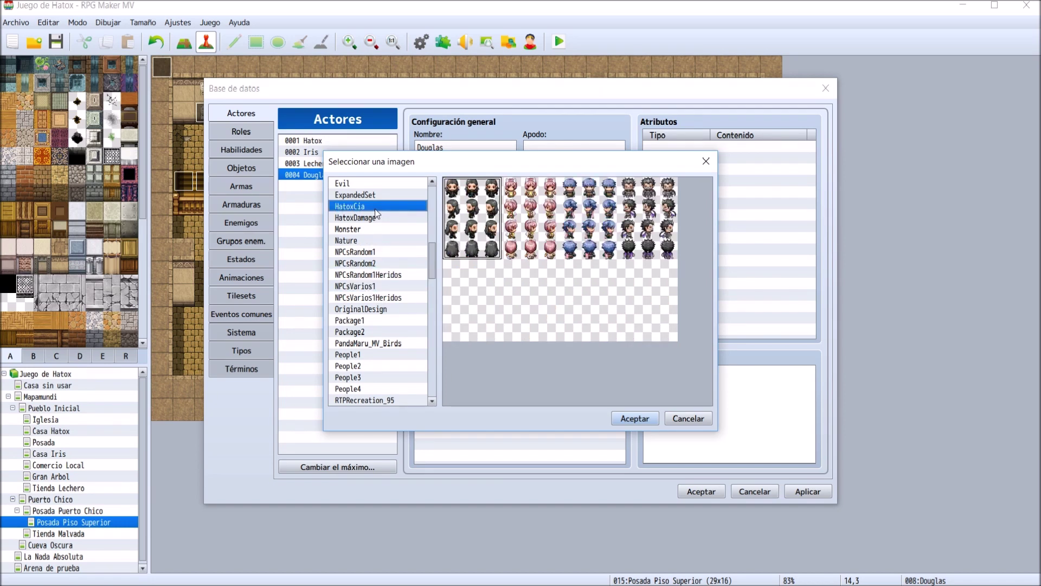
left_click(651, 236)
left_click(635, 419)
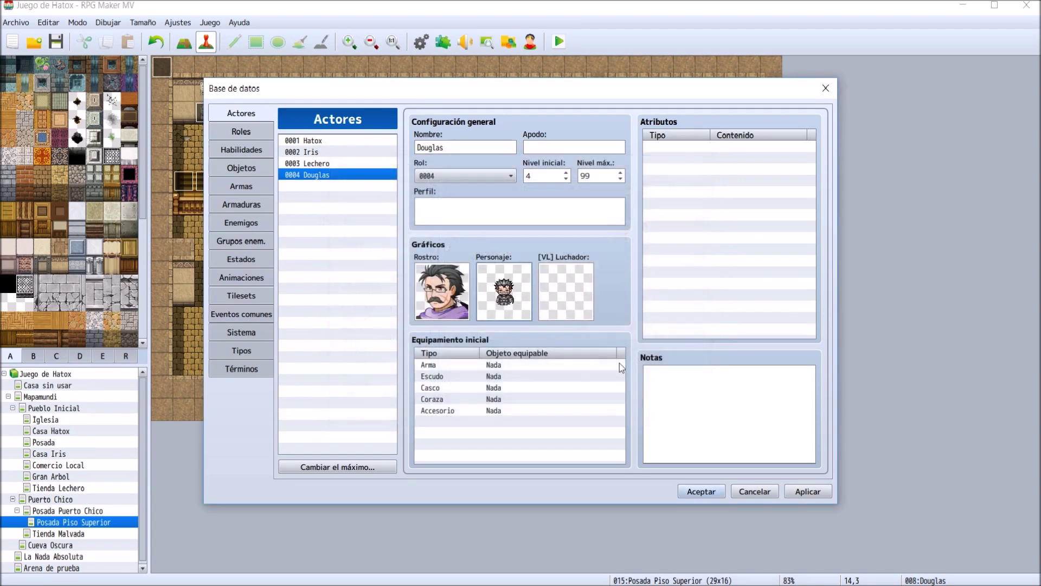
- Assign the Douglas image as the Douglas actor's side-view battler
left_click(355, 286)
scroll(356, 289, "down", 2)
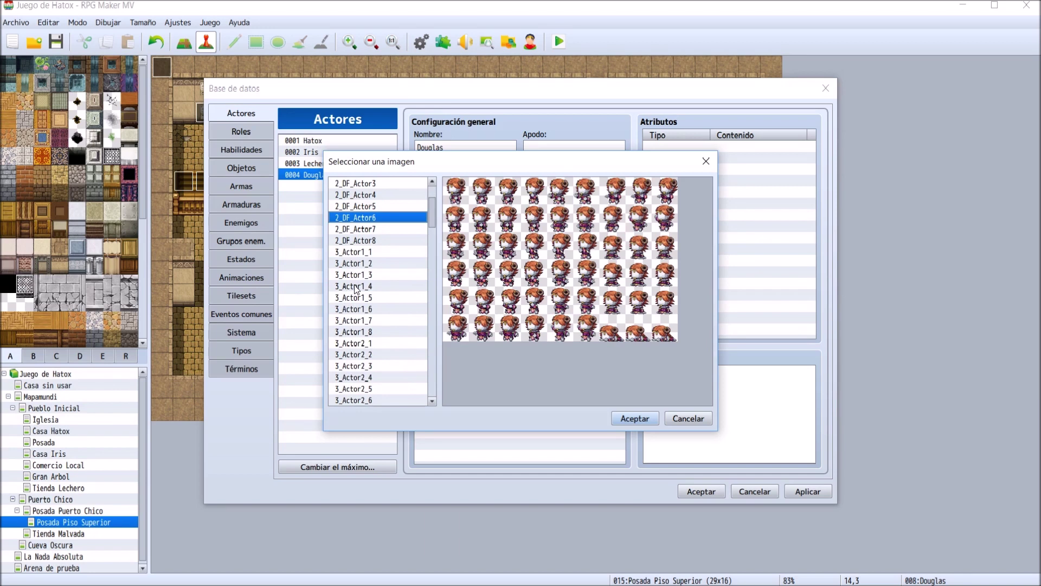
scroll(360, 289, "down", 15)
scroll(360, 289, "down", 5)
scroll(361, 290, "down", 1)
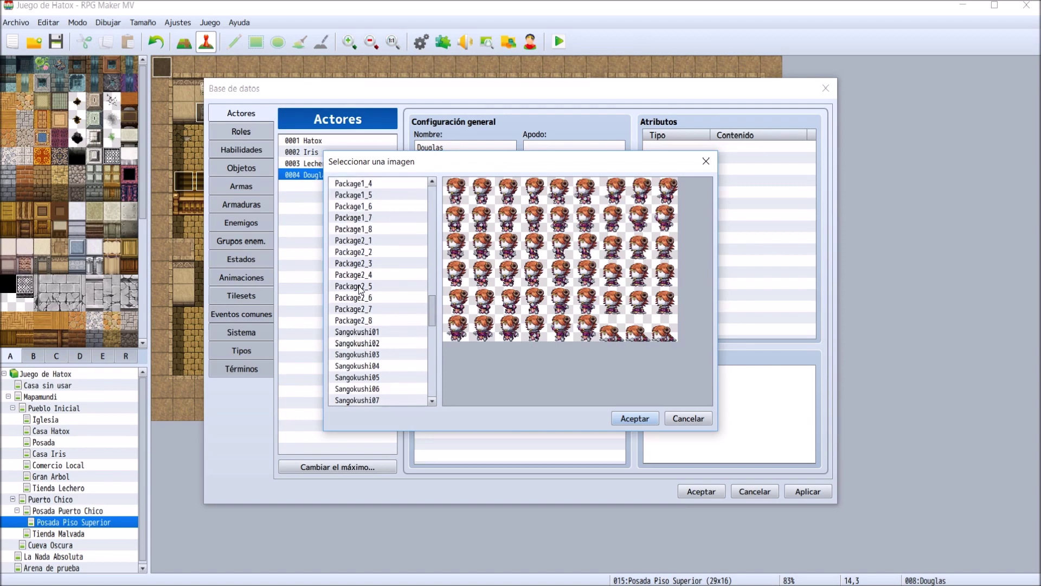
key("Home")
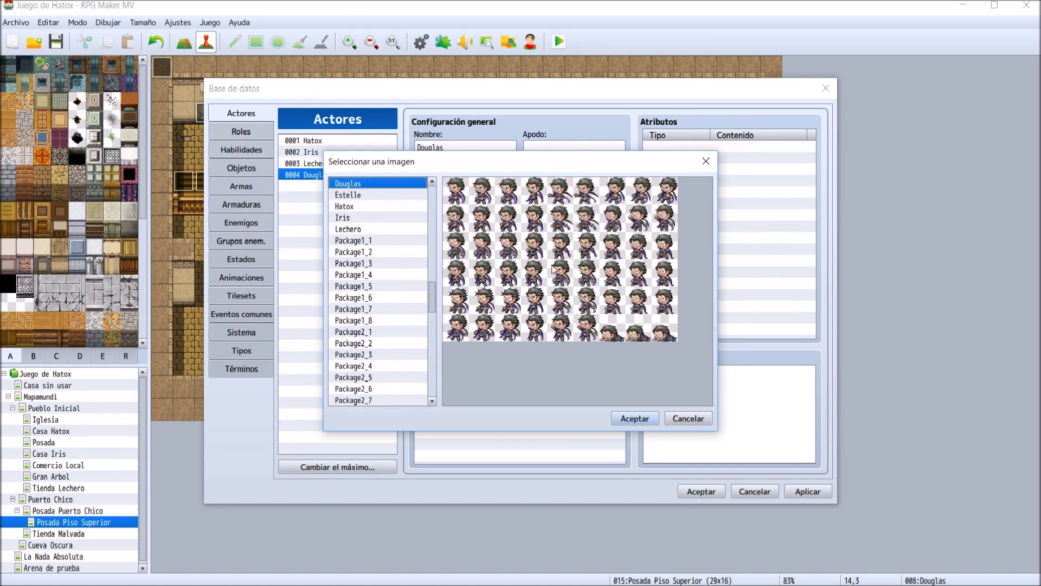
left_click(636, 419)
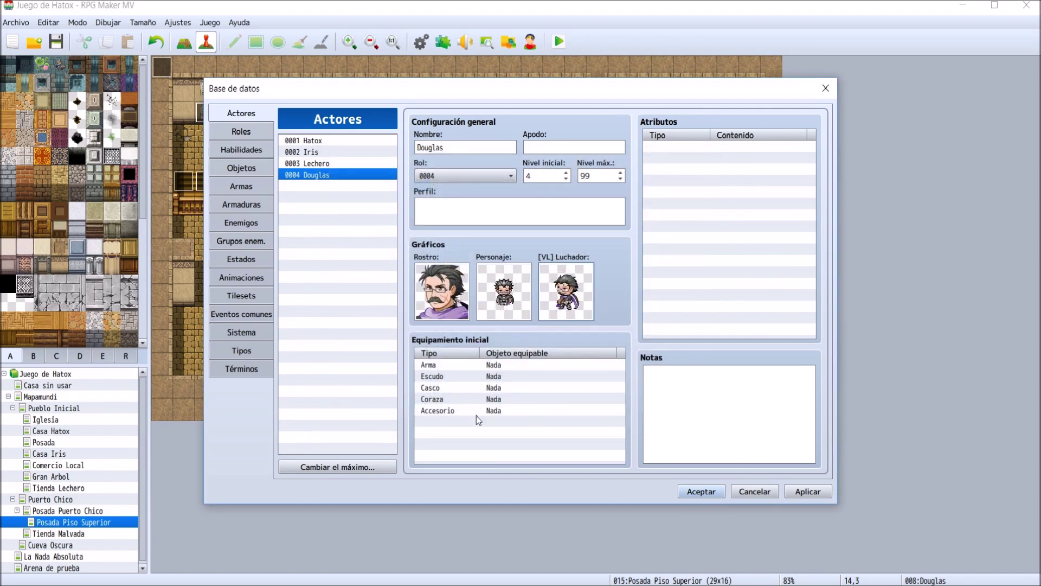
- Compare the Hatox, Iris and Douglas actors' settings, initial equipment and attributes without changing them
left_click(490, 374)
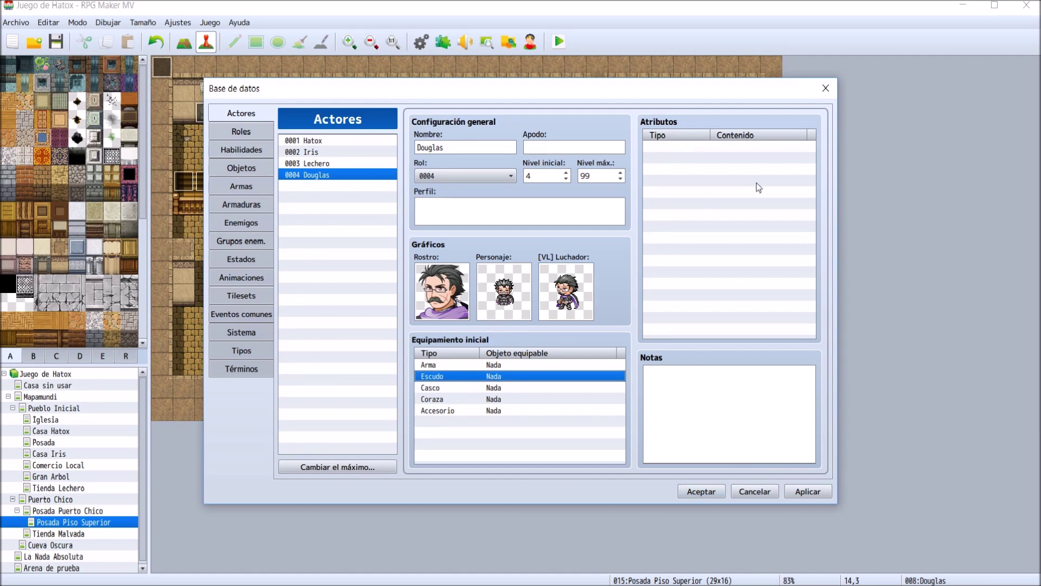
left_click(335, 143)
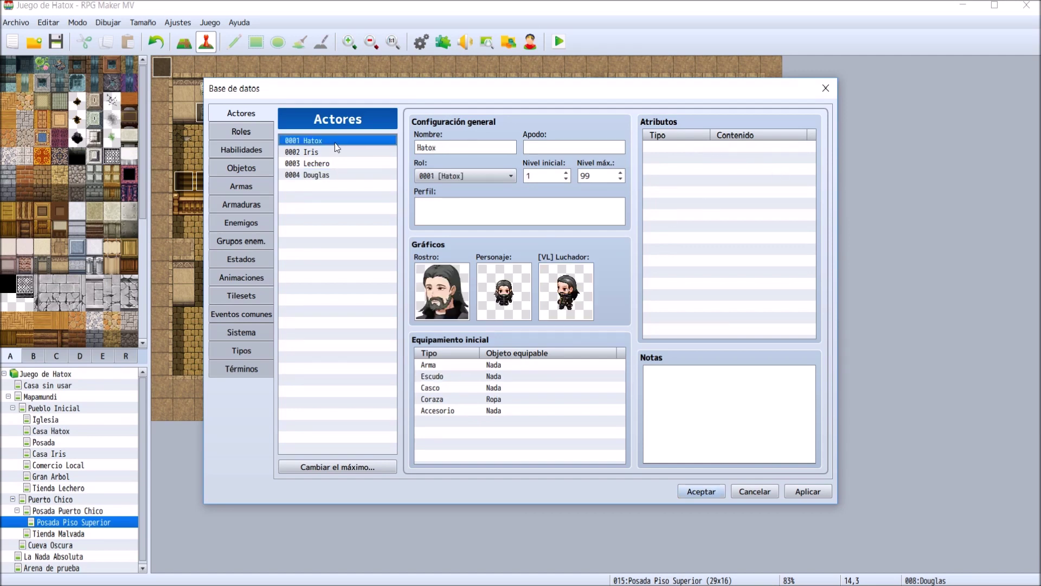
left_click(333, 152)
right_click(333, 162)
left_click(322, 155)
left_click(322, 153)
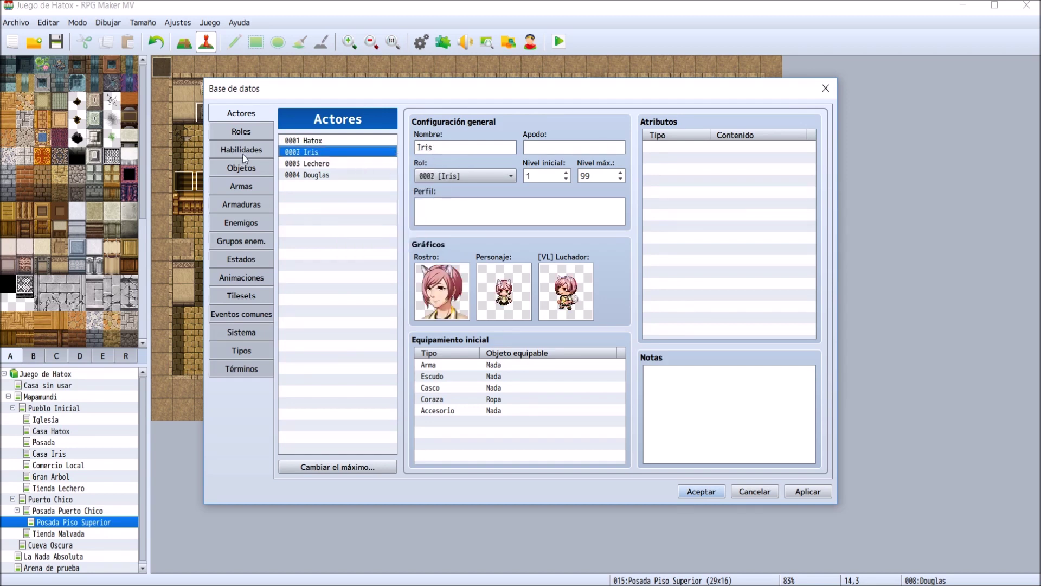
left_click(314, 174)
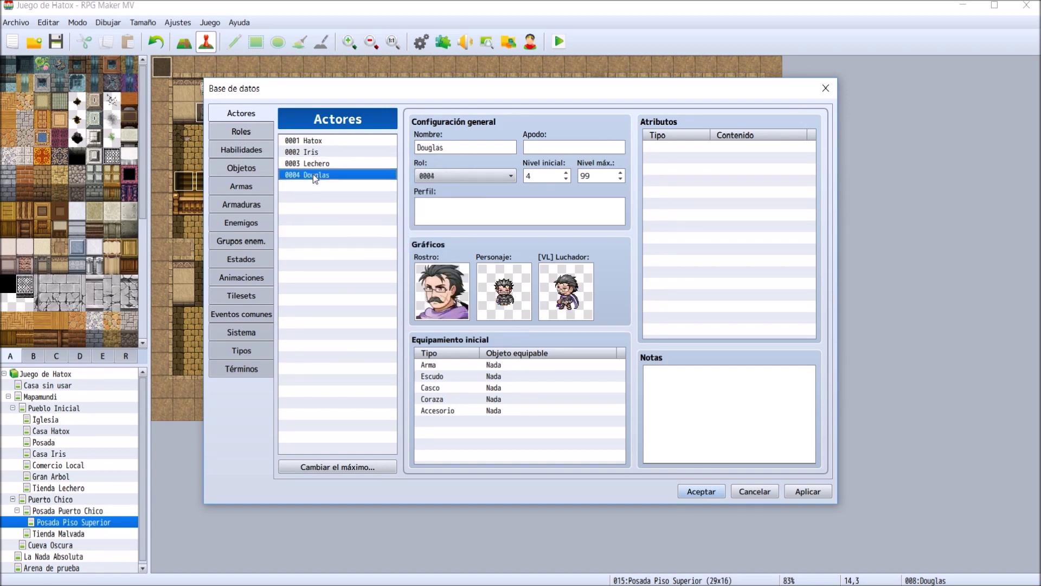
left_click(313, 141)
double_click(713, 141)
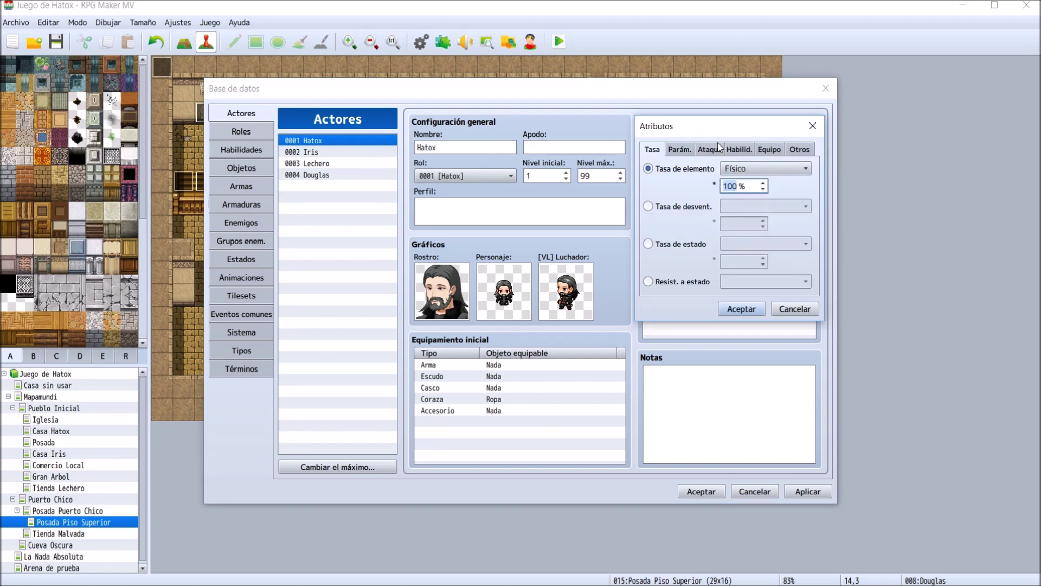
left_click(791, 307)
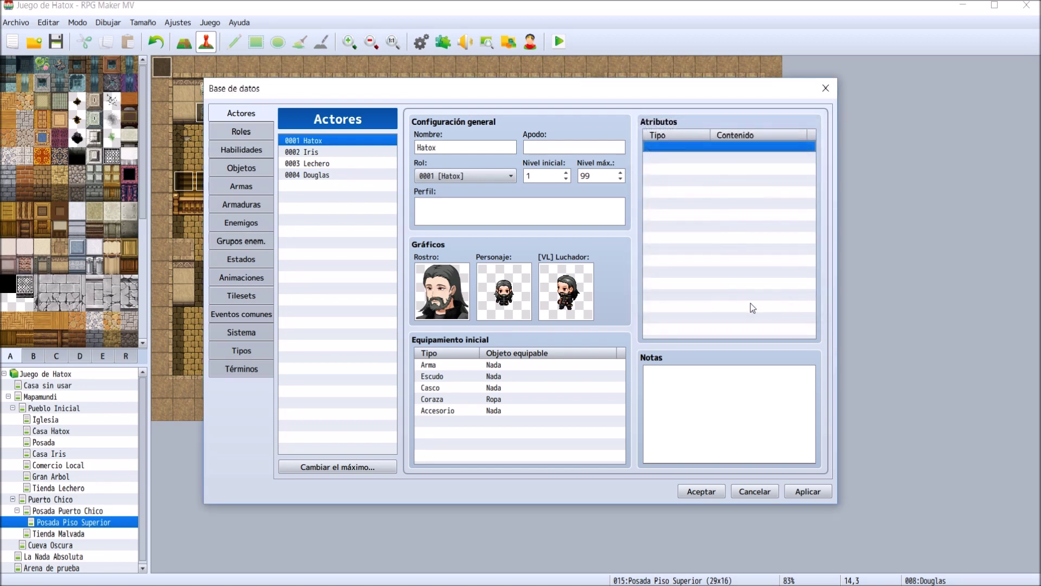
- Name the unnamed role 0004 in the database "[Douglas]"
left_click(241, 132)
left_click(374, 173)
left_click(451, 148)
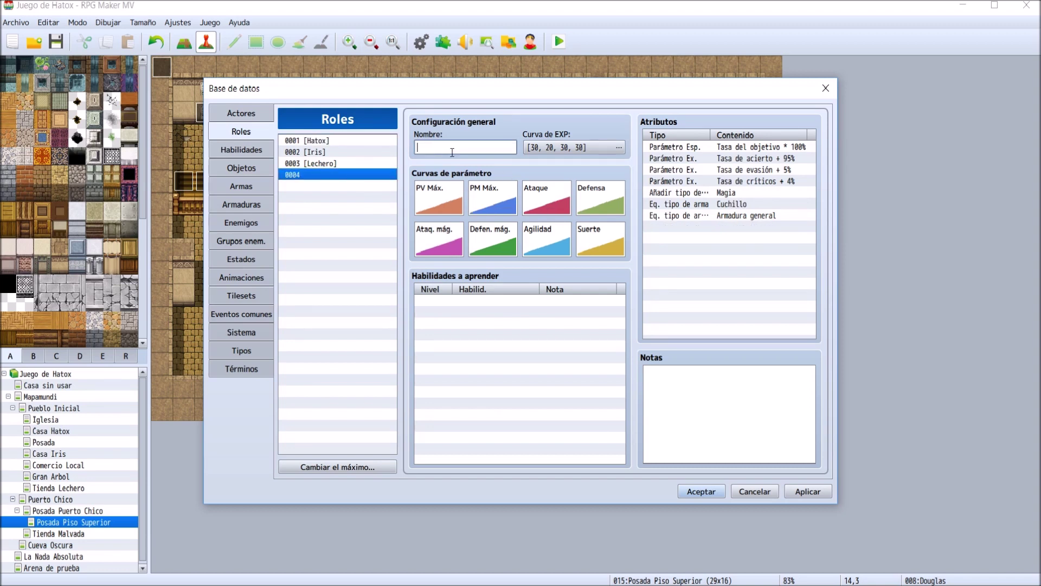
type("[Douglas[")
key("BackSpace")
type("]")
- Change the [Douglas] role's equippable weapon type attribute to Pistola
double_click(686, 204)
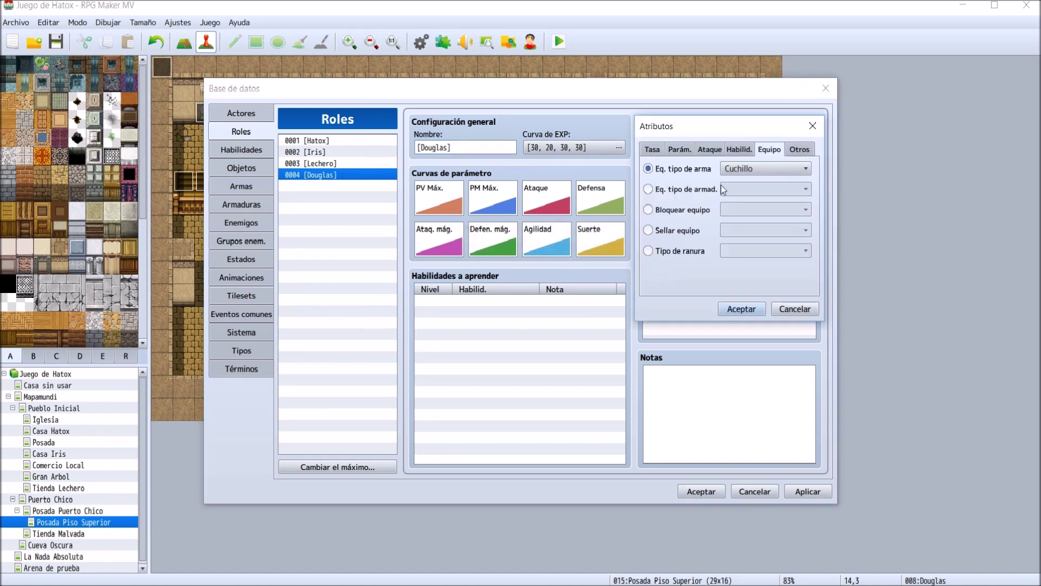
left_click(765, 170)
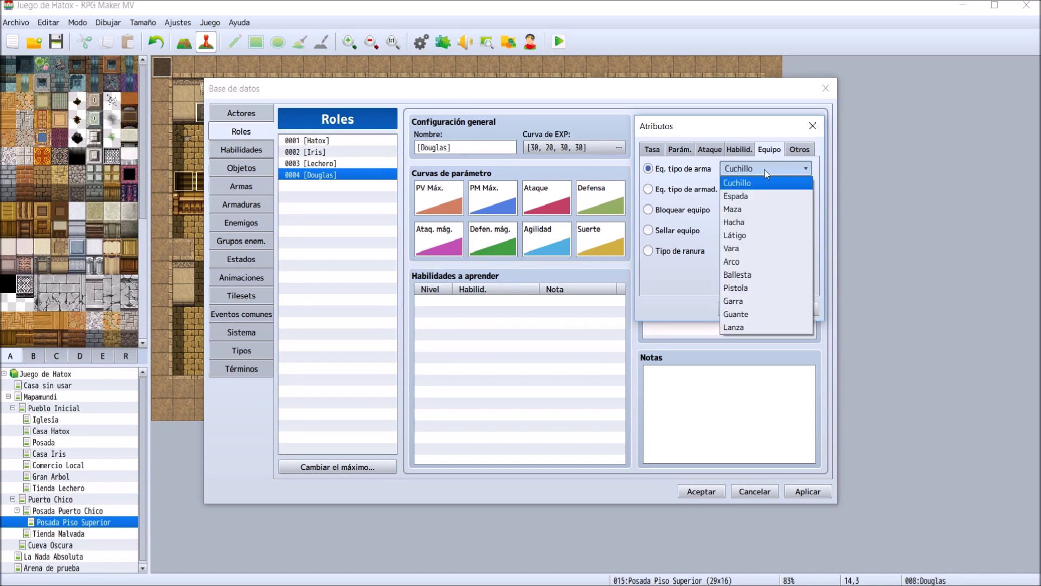
left_click(748, 288)
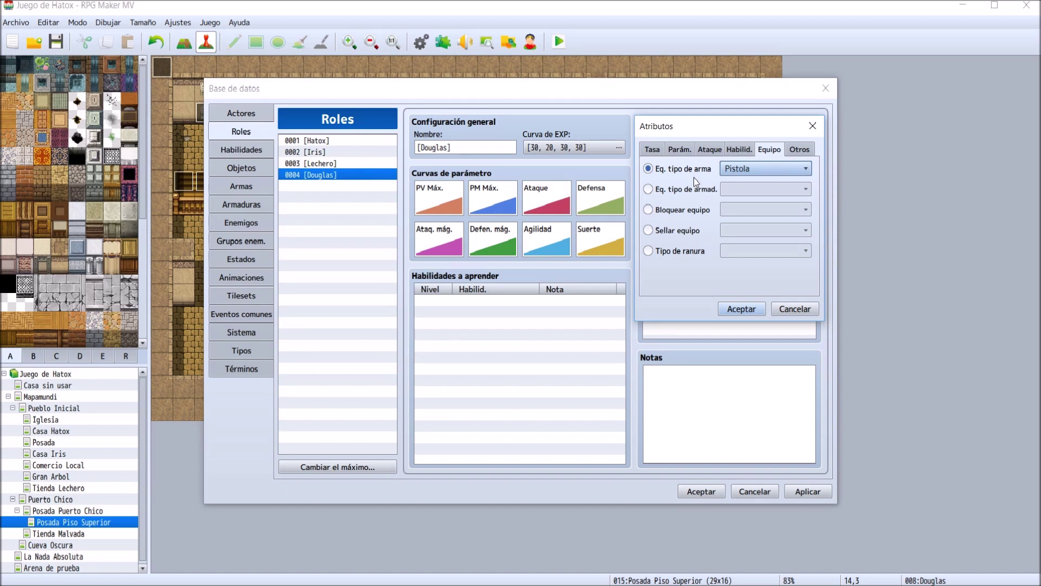
left_click(742, 308)
- Change the skill type added by the [Douglas] role's attributes to #04
left_click(727, 194)
double_click(727, 194)
left_click(754, 169)
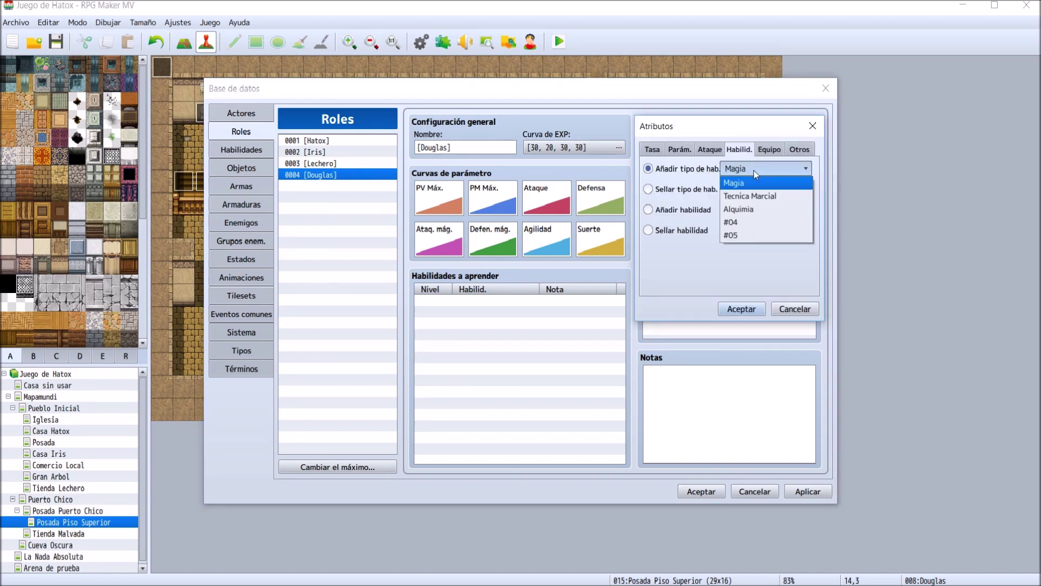
left_click(750, 222)
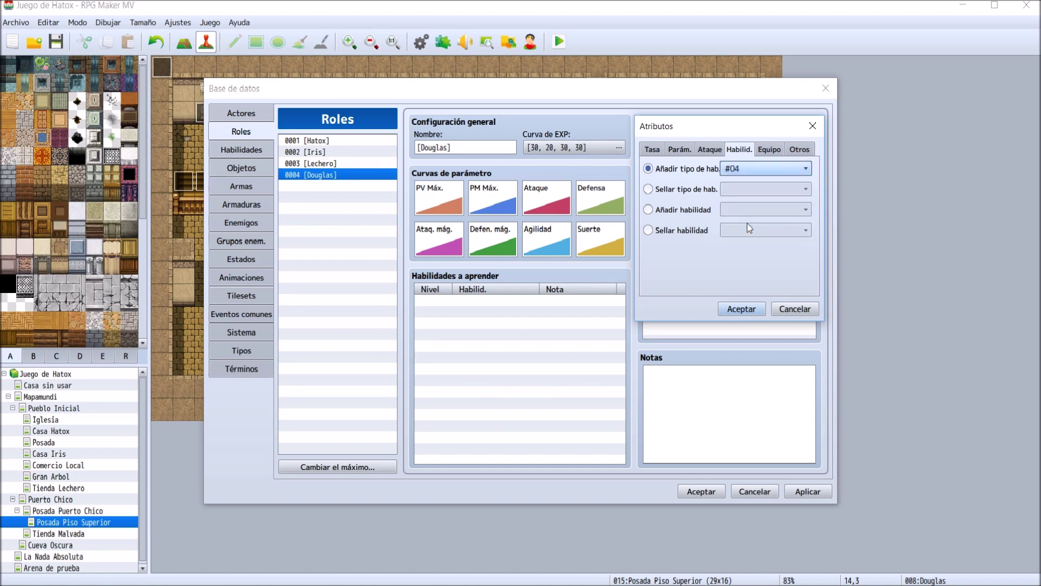
left_click(741, 308)
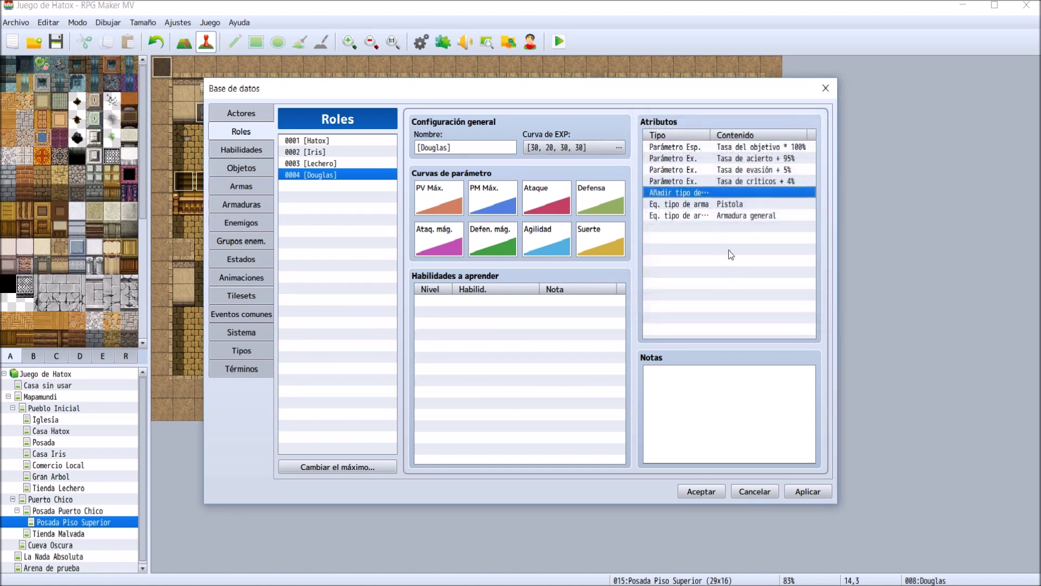
- Add an equippable armour type attribute for Armadura ligera to the [Douglas] role and apply the database changes
left_click(720, 220)
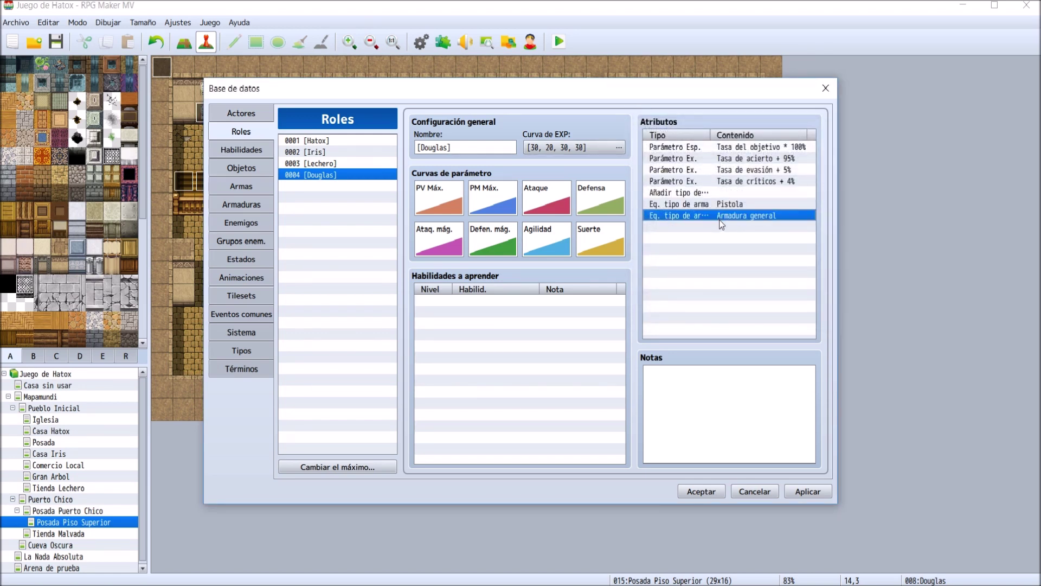
double_click(718, 229)
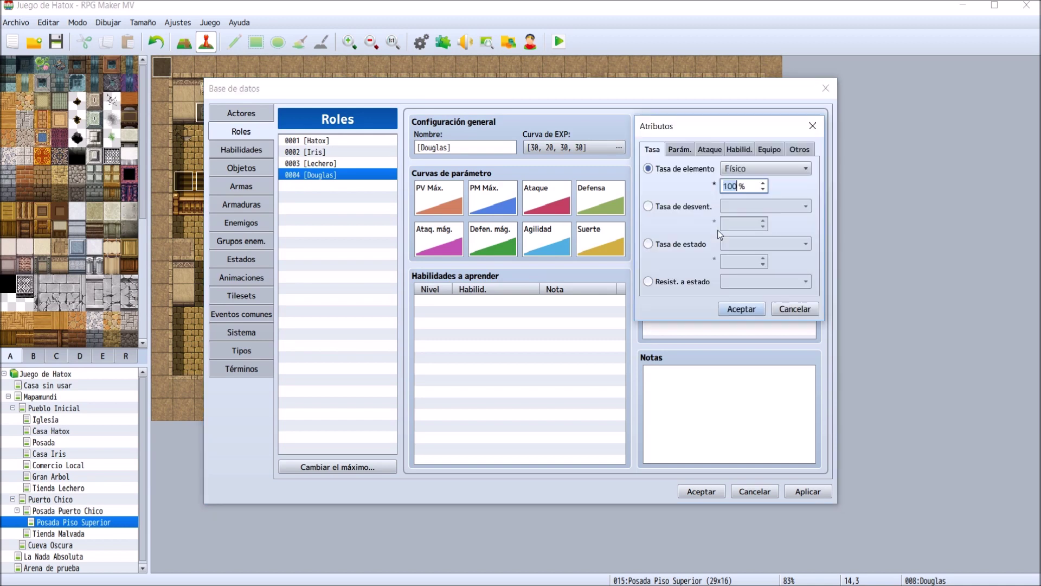
left_click(680, 150)
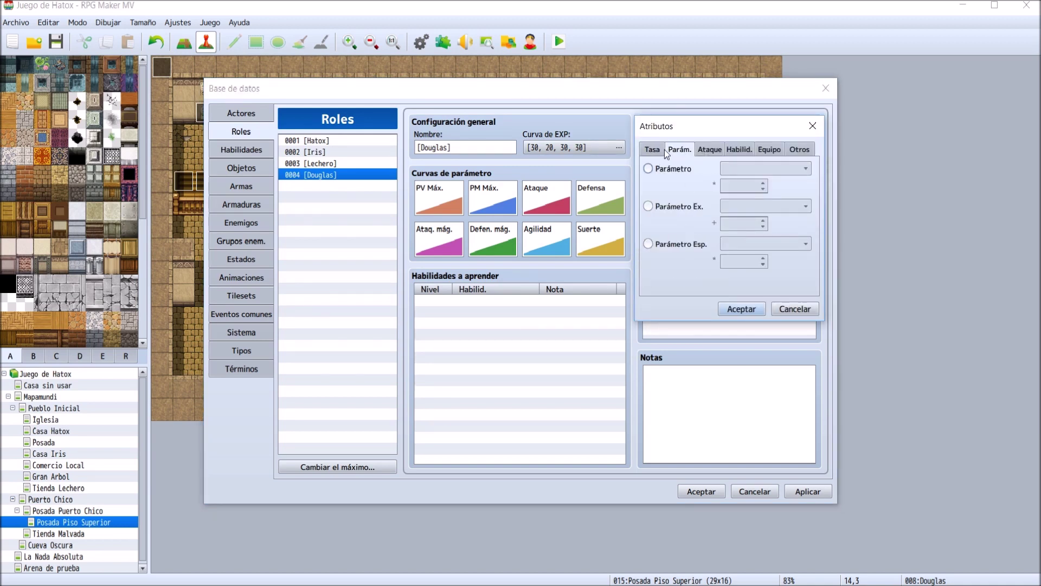
left_click(657, 152)
left_click(679, 150)
left_click(711, 151)
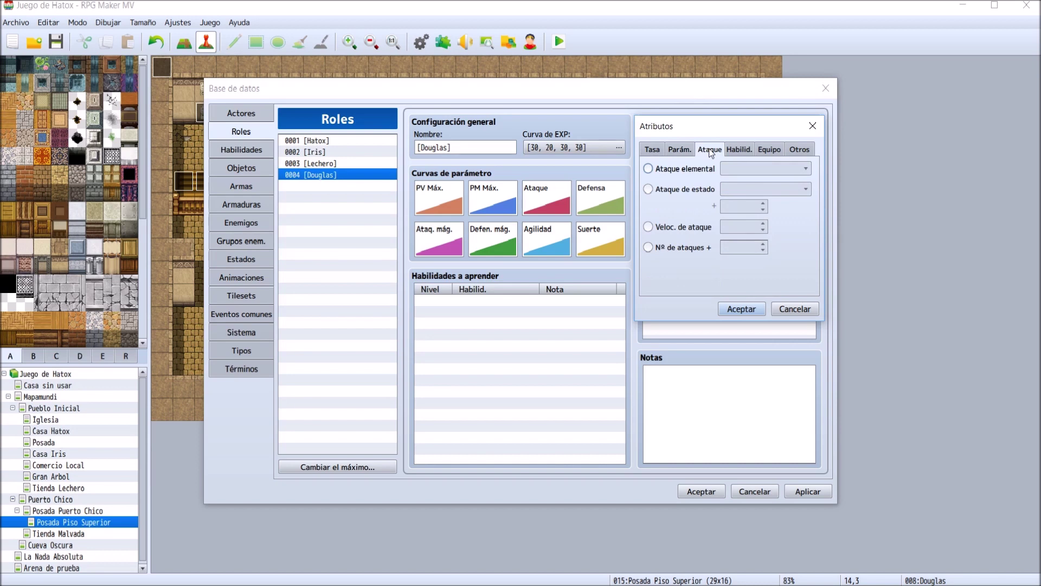
left_click(680, 151)
left_click(739, 150)
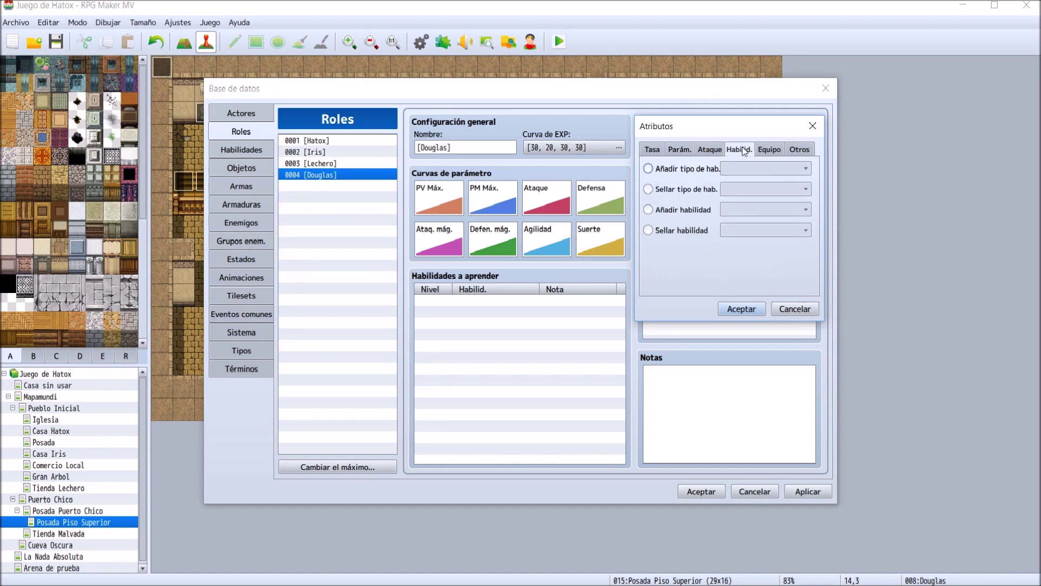
left_click(769, 150)
left_click(689, 189)
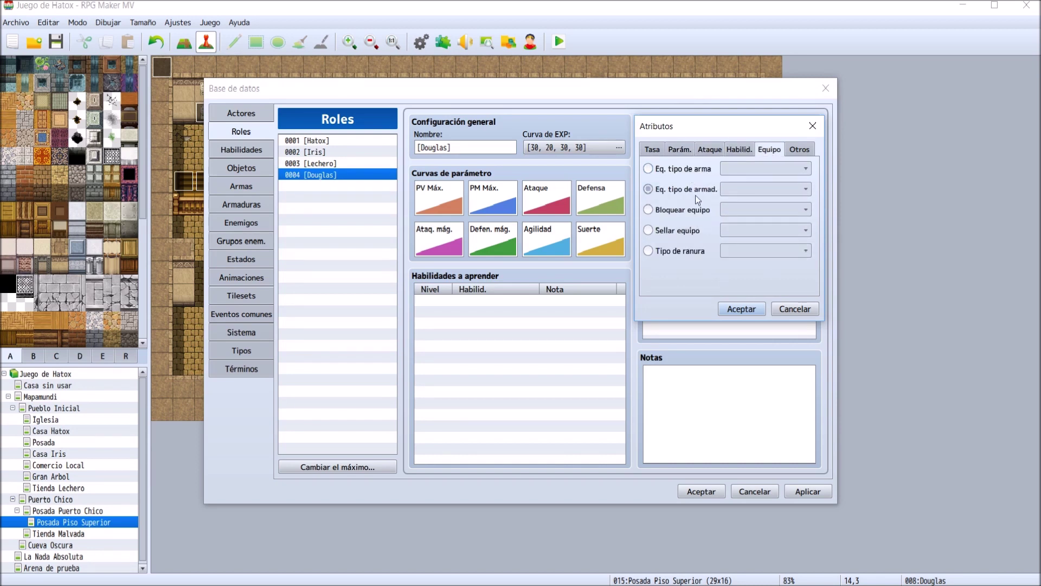
left_click(760, 190)
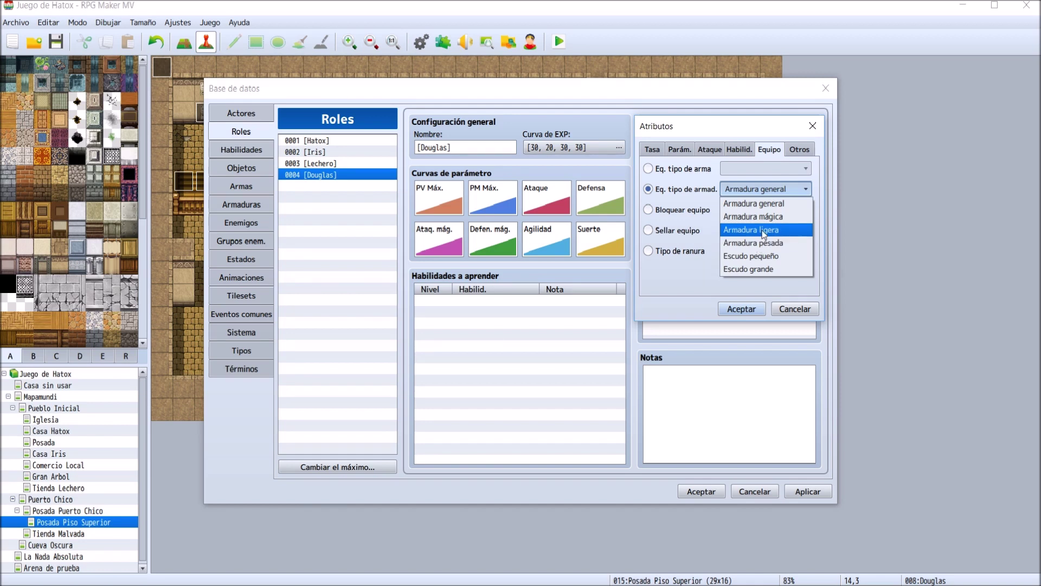
left_click(763, 230)
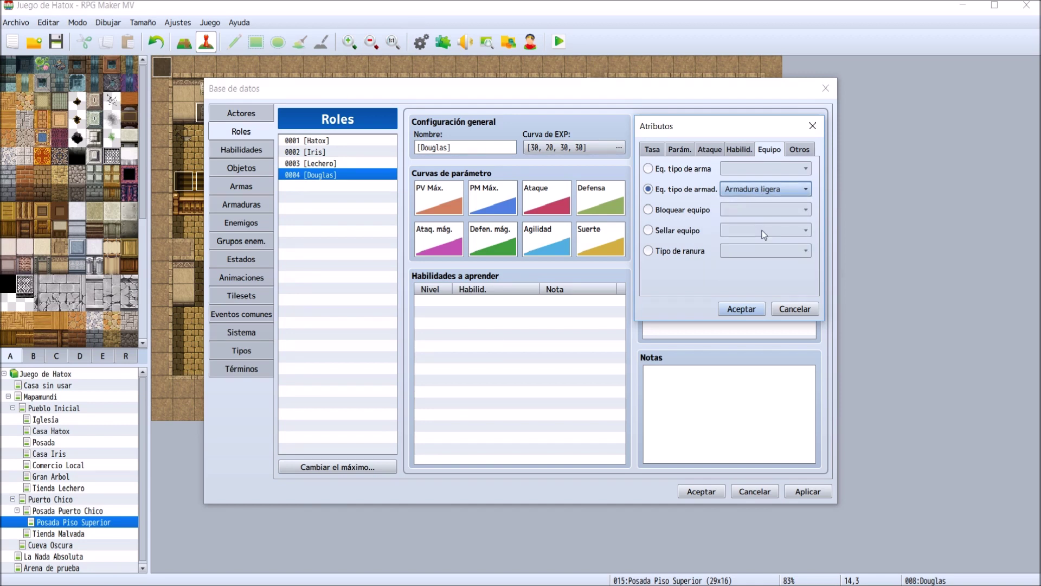
left_click(762, 190)
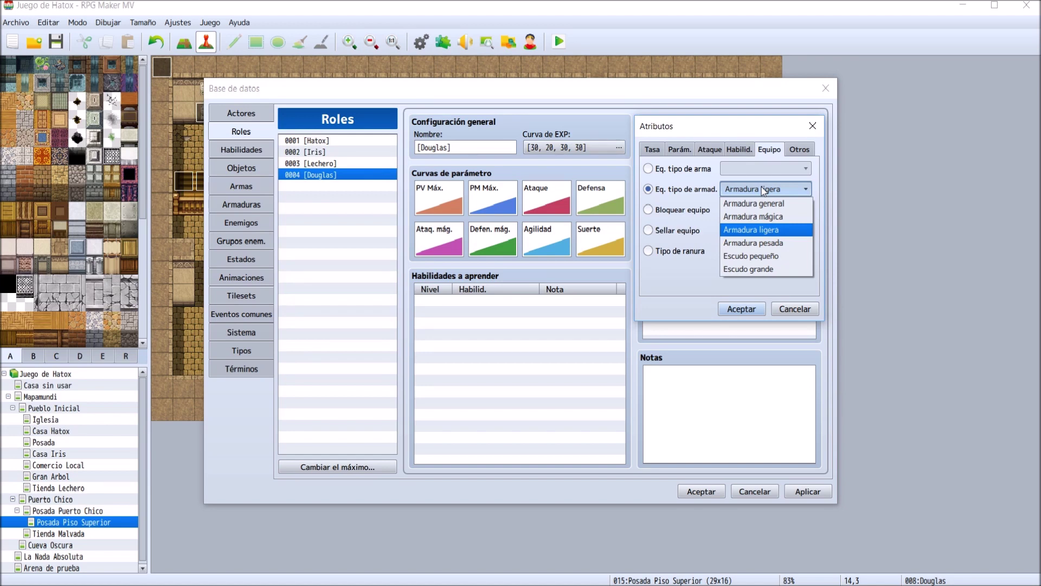
left_click(764, 190)
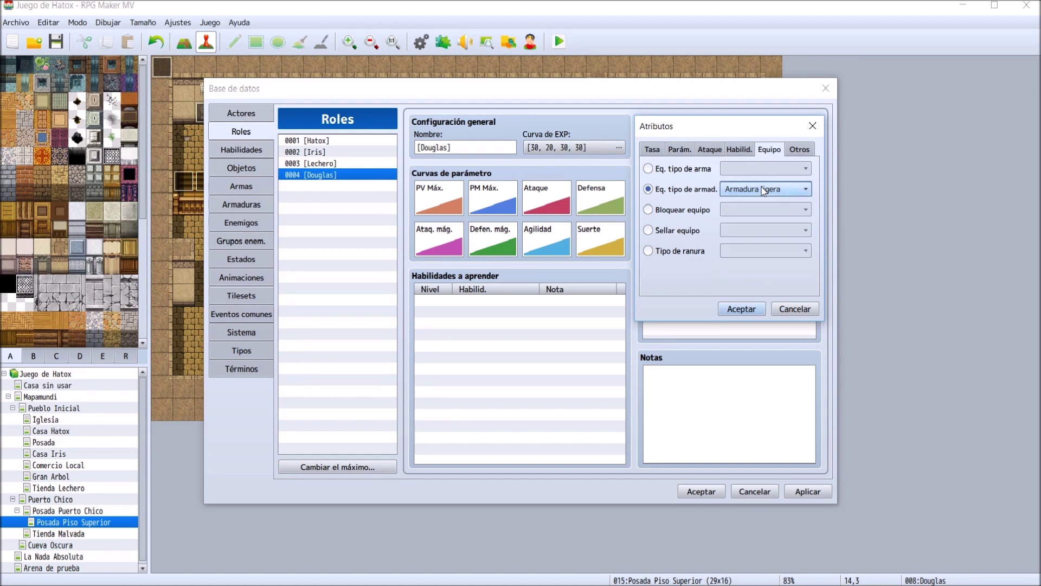
left_click(740, 310)
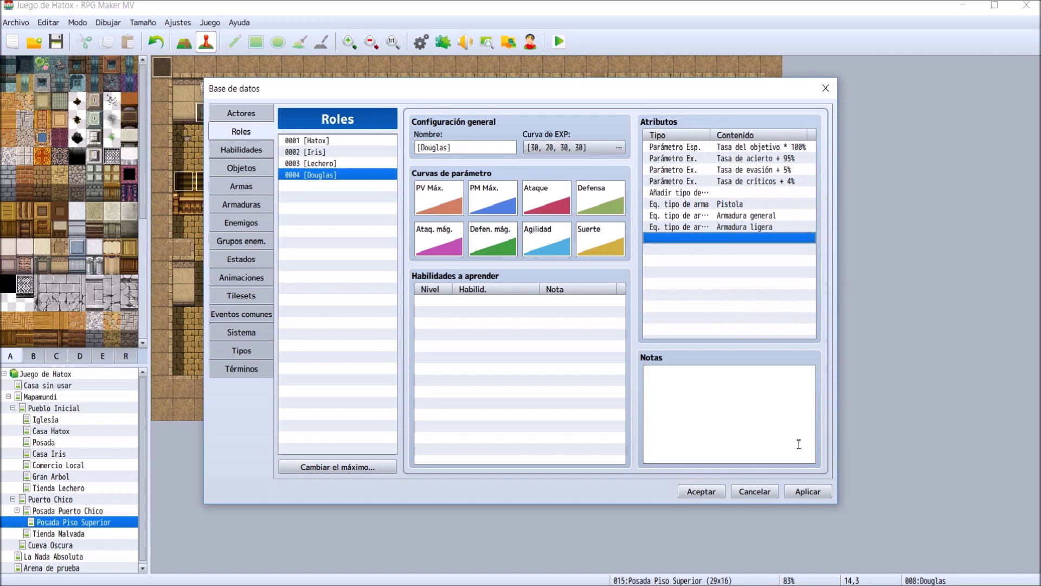
left_click(809, 492)
- Compare the [Lechero] and [Iris] roles' skill, weapon and armour type attributes
left_click(335, 166)
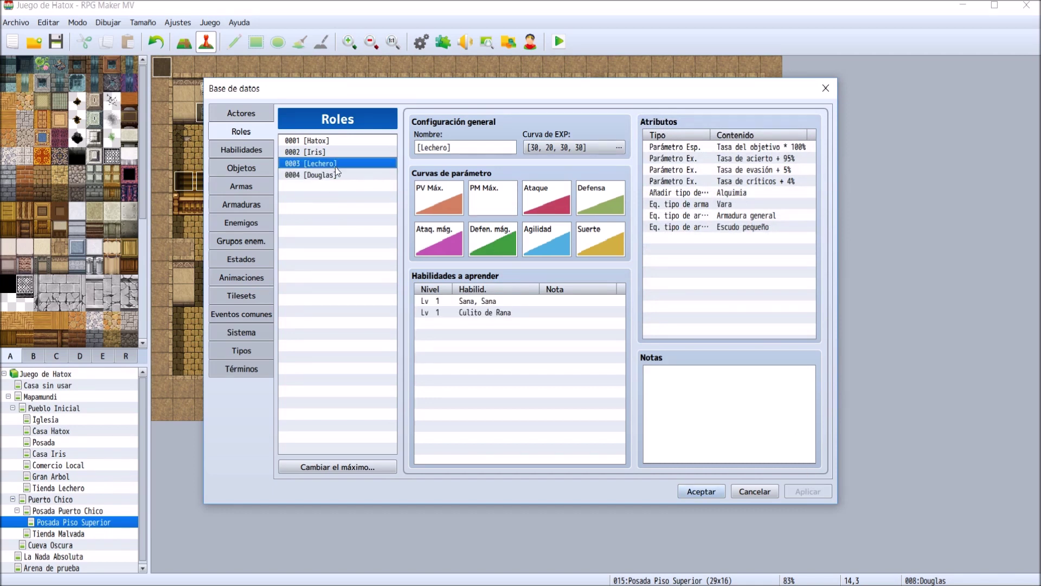
left_click(762, 216)
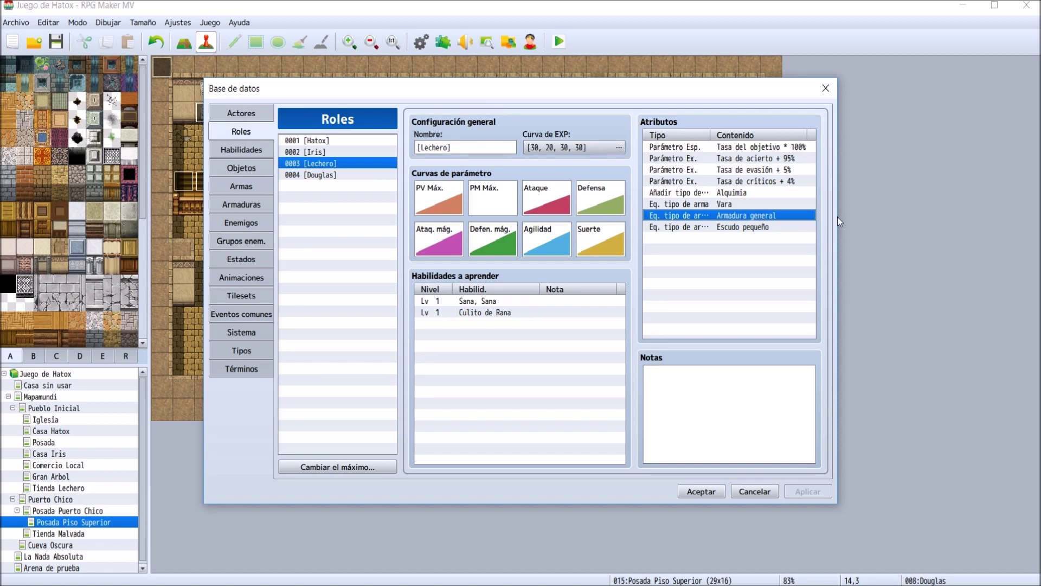
left_click(737, 205)
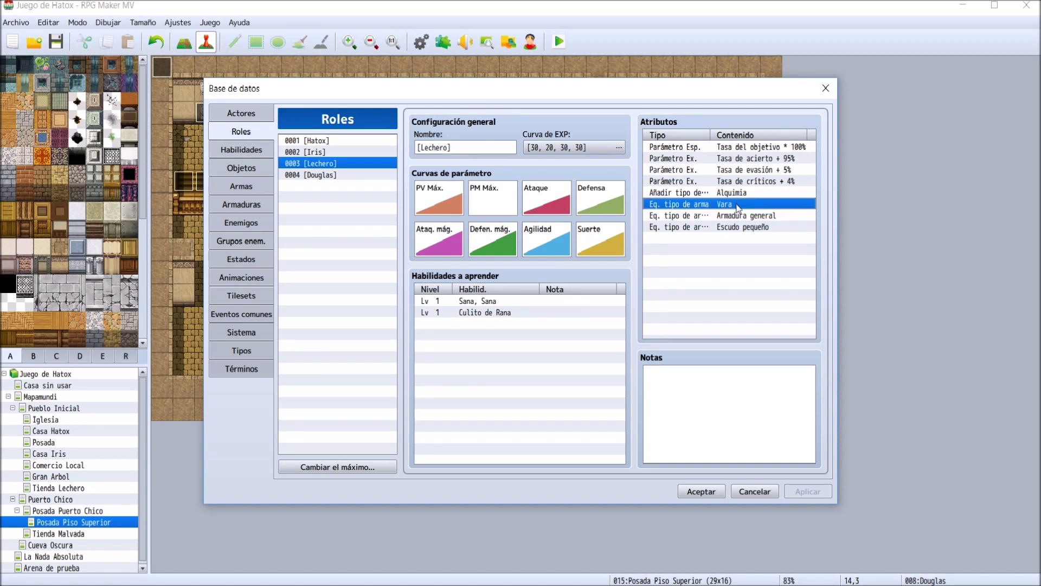
left_click(739, 195)
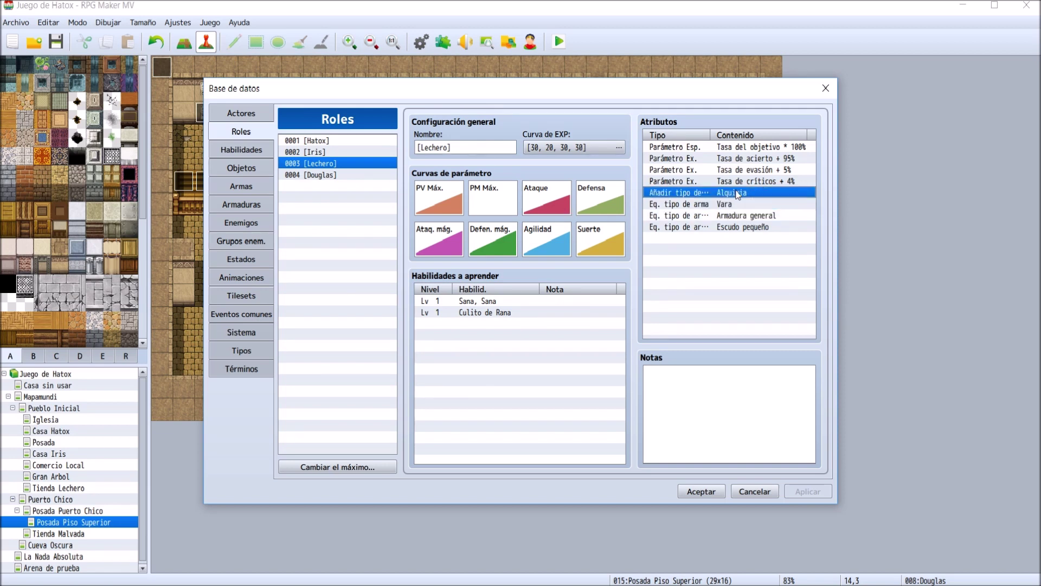
left_click(333, 152)
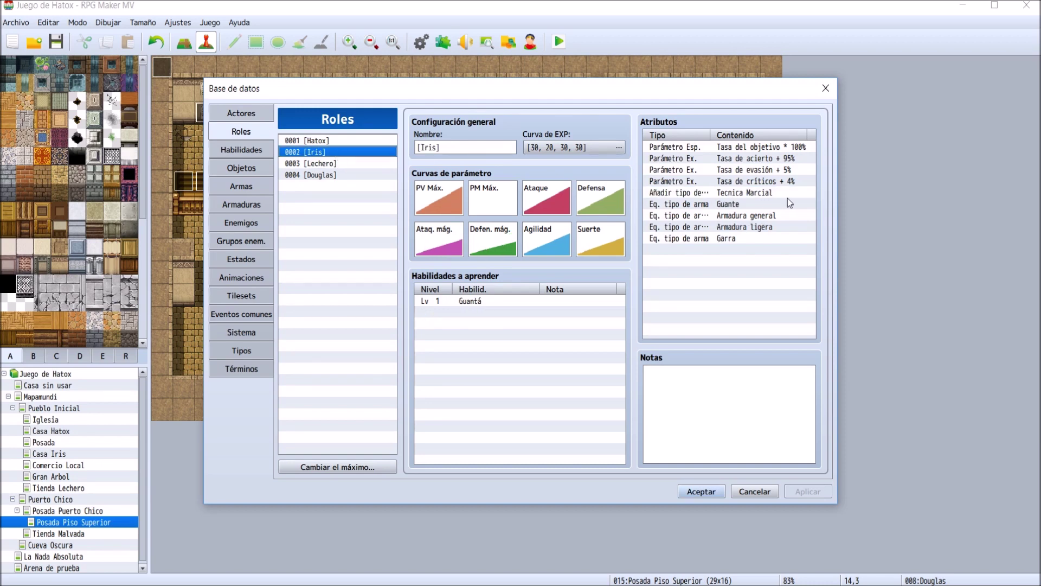
- Add an equippable armour type attribute for Armadura pesada to the [Hatox] role
left_click(376, 140)
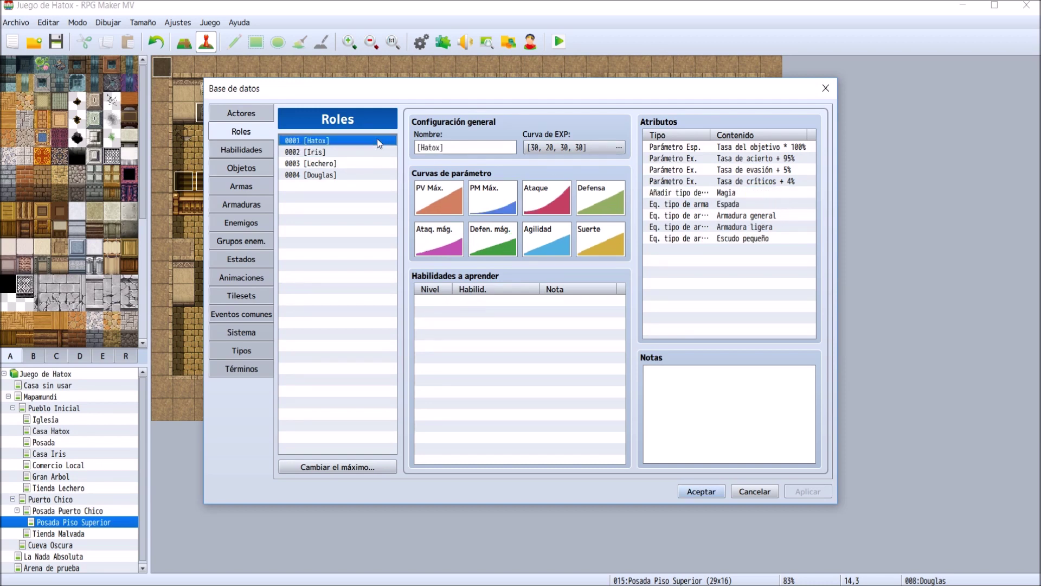
left_click(743, 239)
double_click(739, 249)
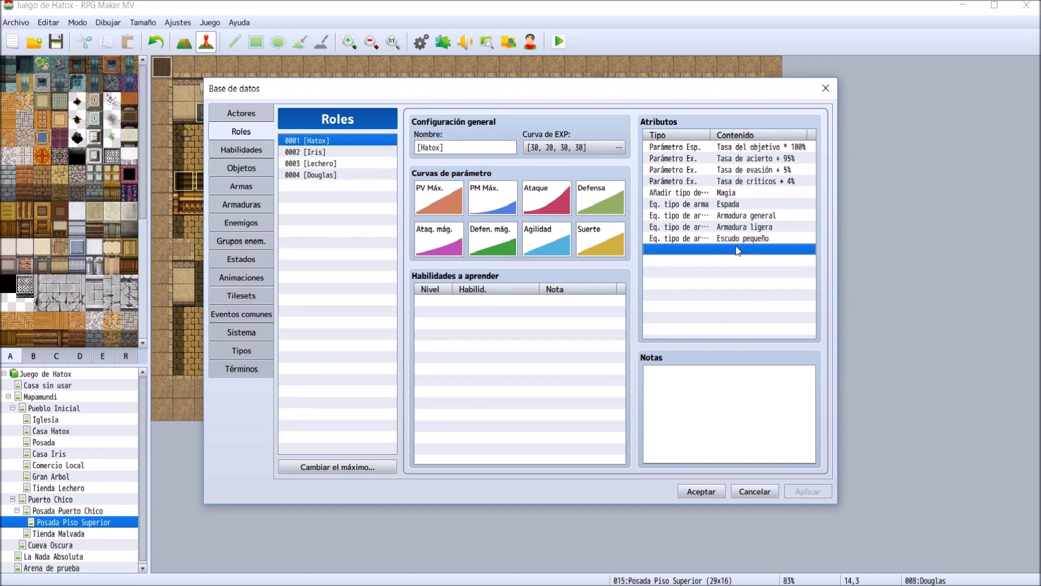
left_click(766, 150)
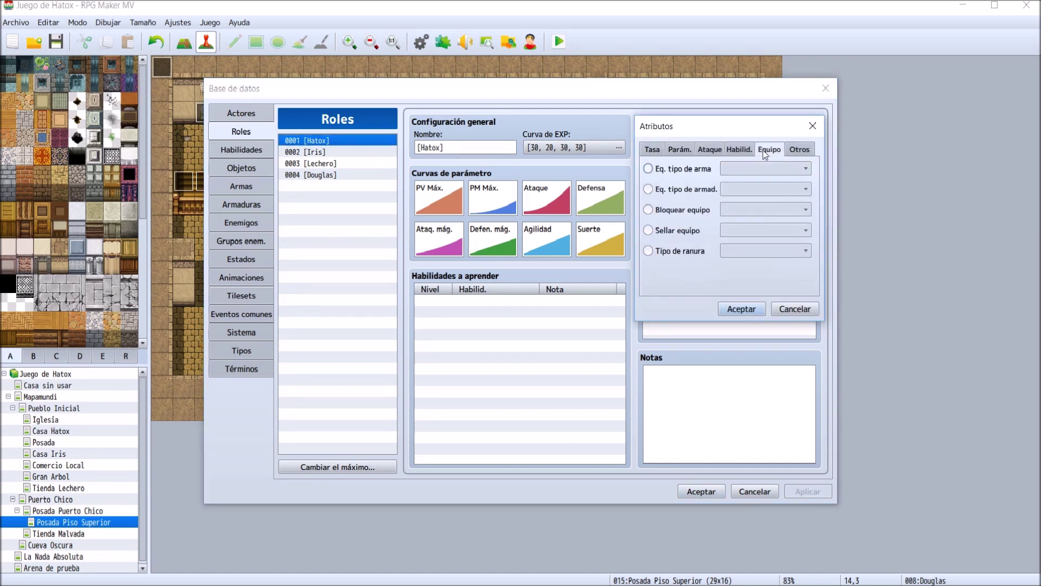
left_click(690, 187)
left_click(758, 189)
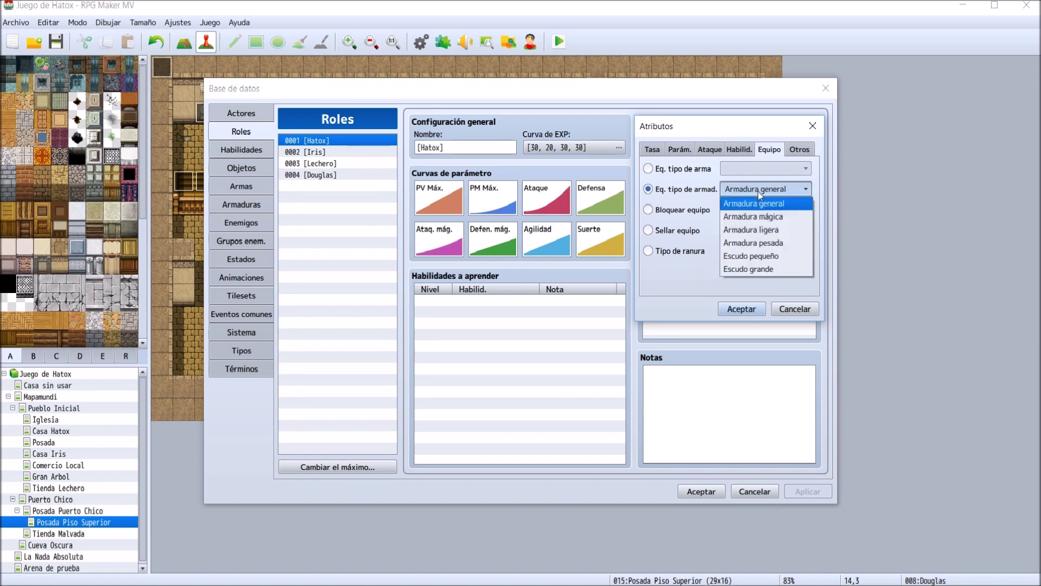
left_click(760, 243)
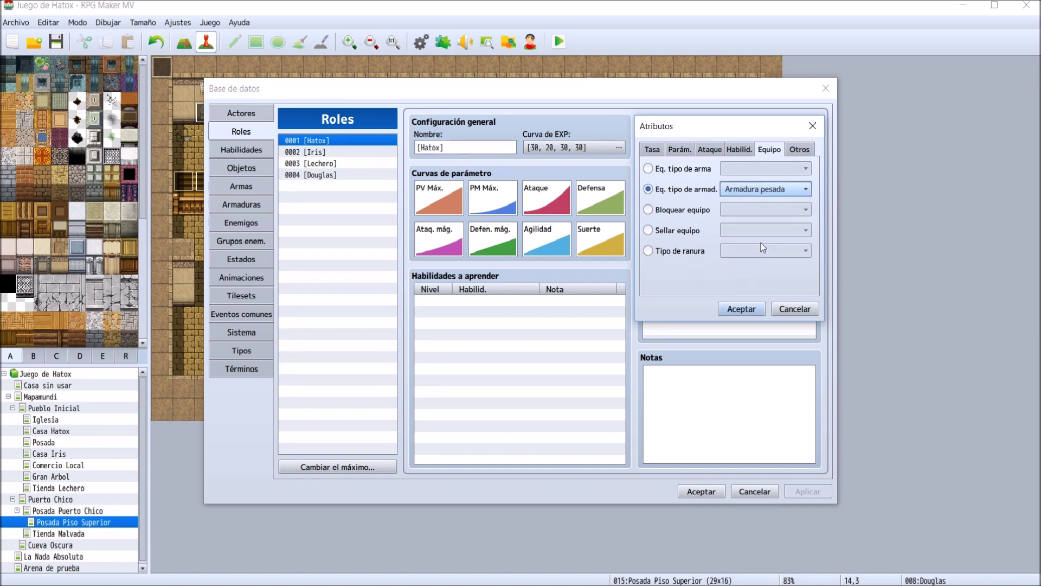
left_click(741, 308)
- Add an equippable armour type attribute for Escudo grande to the [Hatox] role
double_click(728, 262)
left_click(789, 307)
double_click(728, 261)
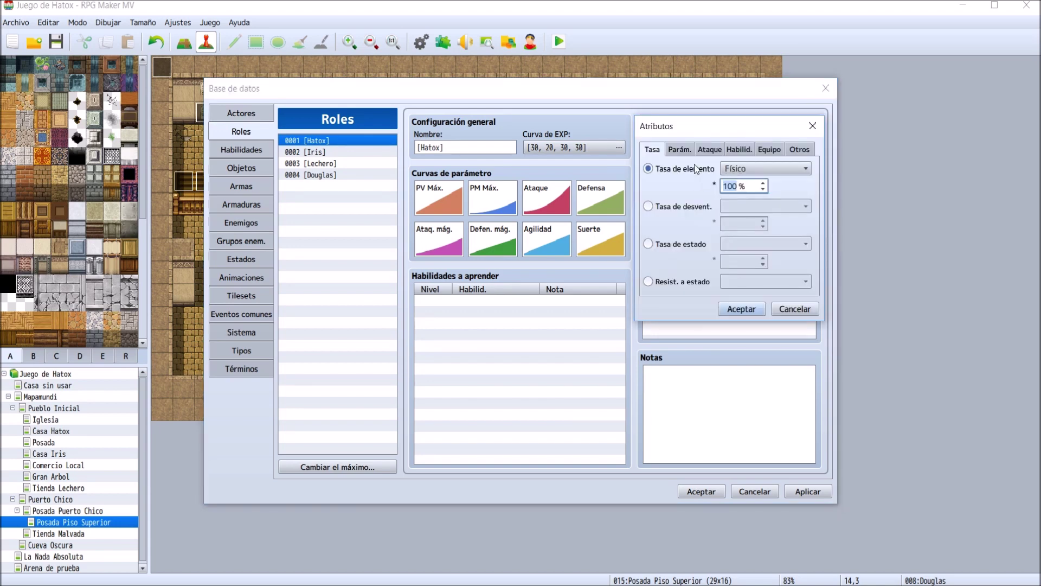
left_click(753, 152)
left_click(763, 153)
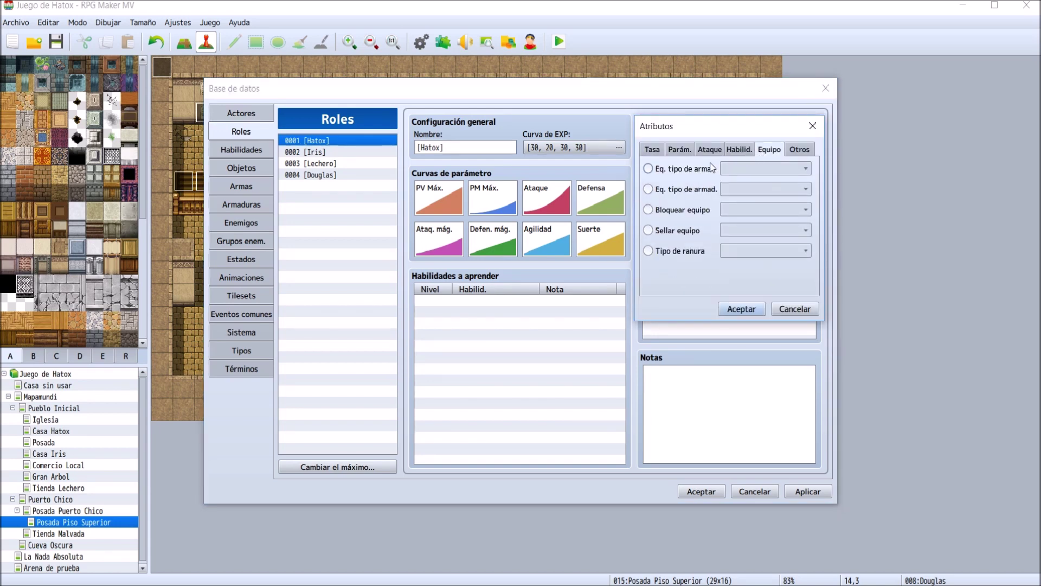
left_click(704, 190)
left_click(759, 191)
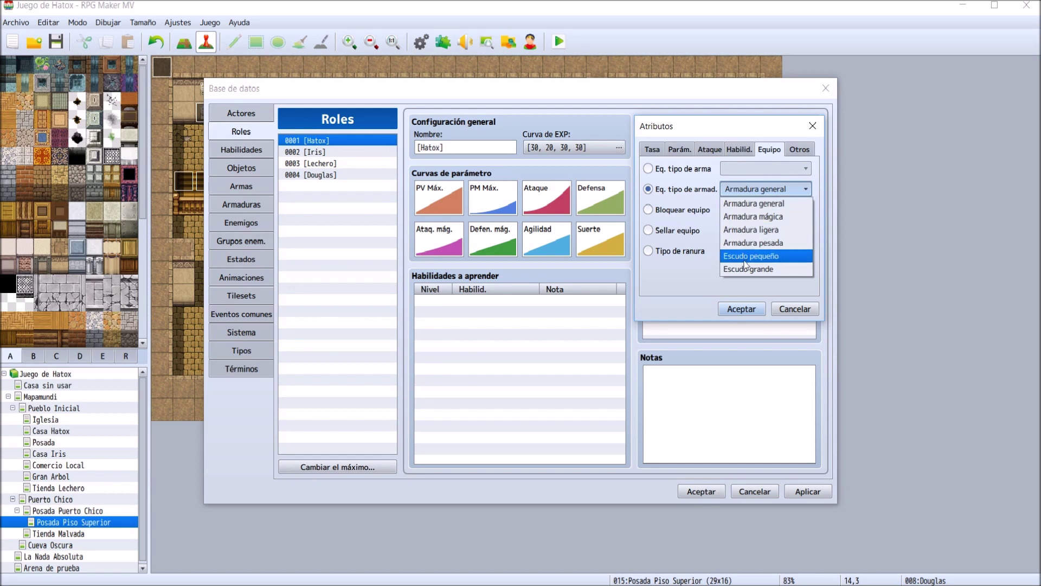
left_click(746, 270)
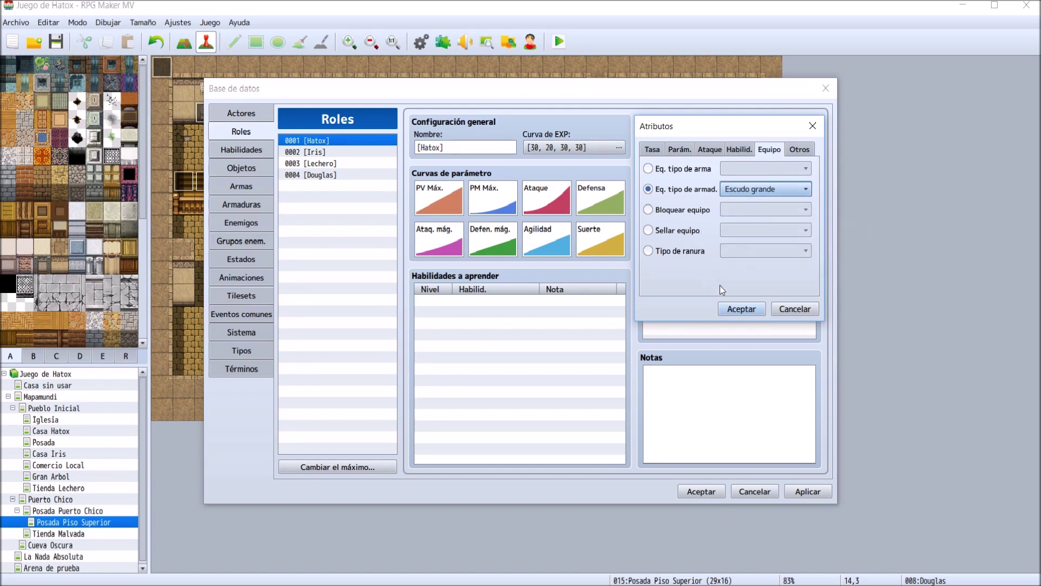
left_click(748, 305)
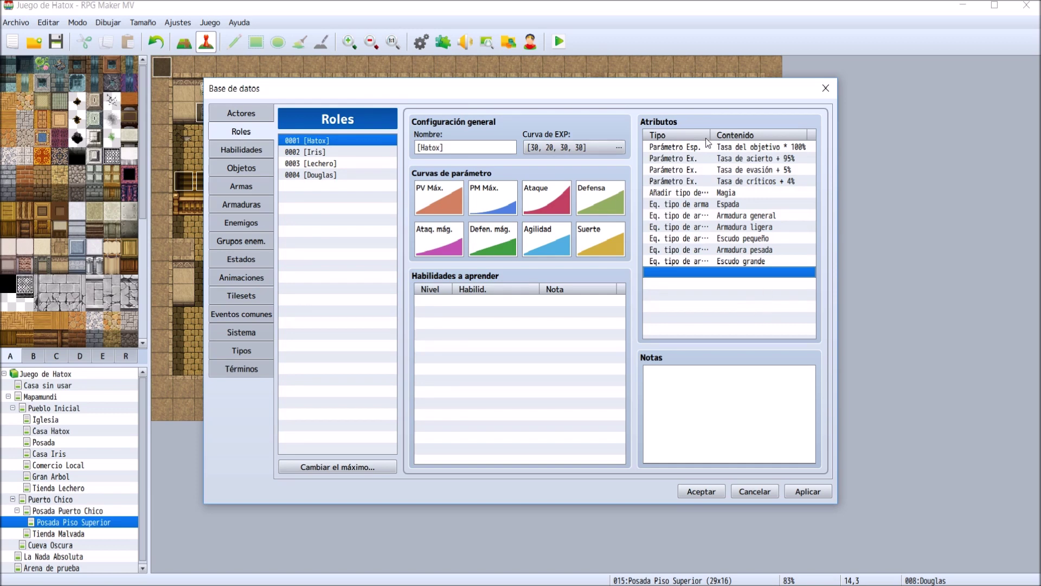
- Examine the Sellar equipo attribute's description and equipment slot options for the [Hatox] role without adding it
double_click(708, 267)
left_click(769, 150)
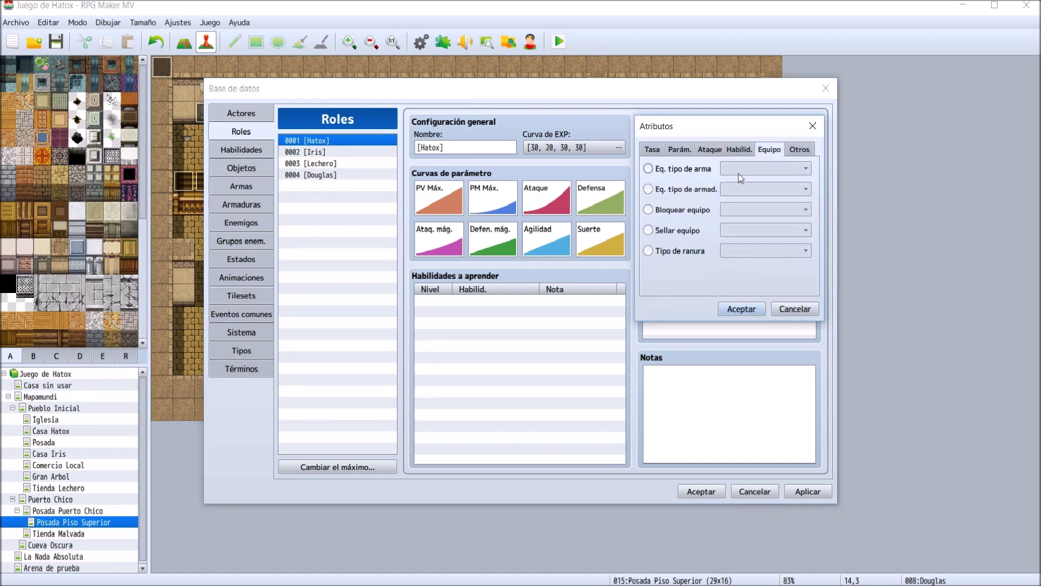
mouse_move(695, 211)
mouse_move(670, 229)
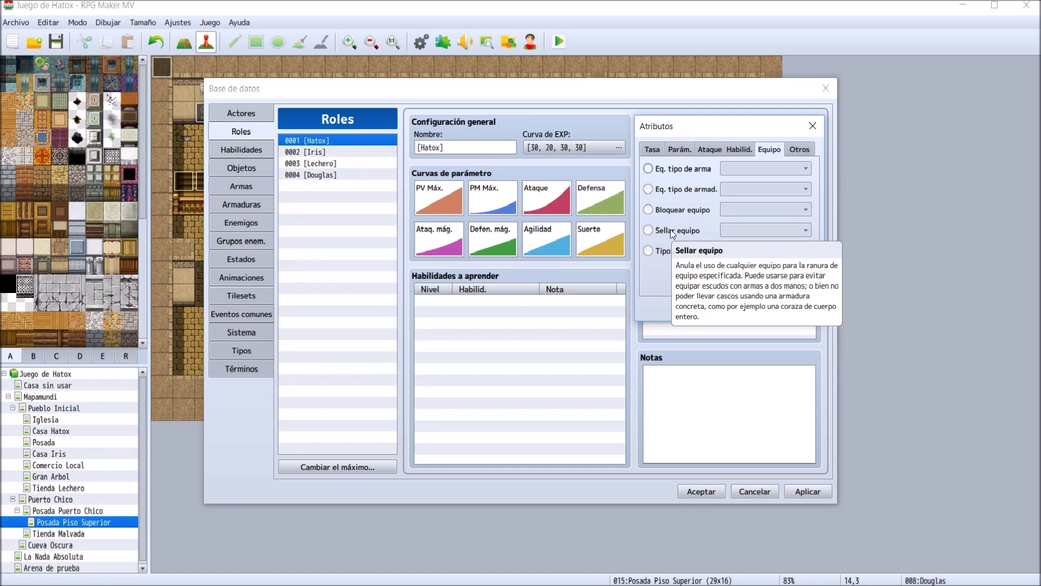
left_click(670, 229)
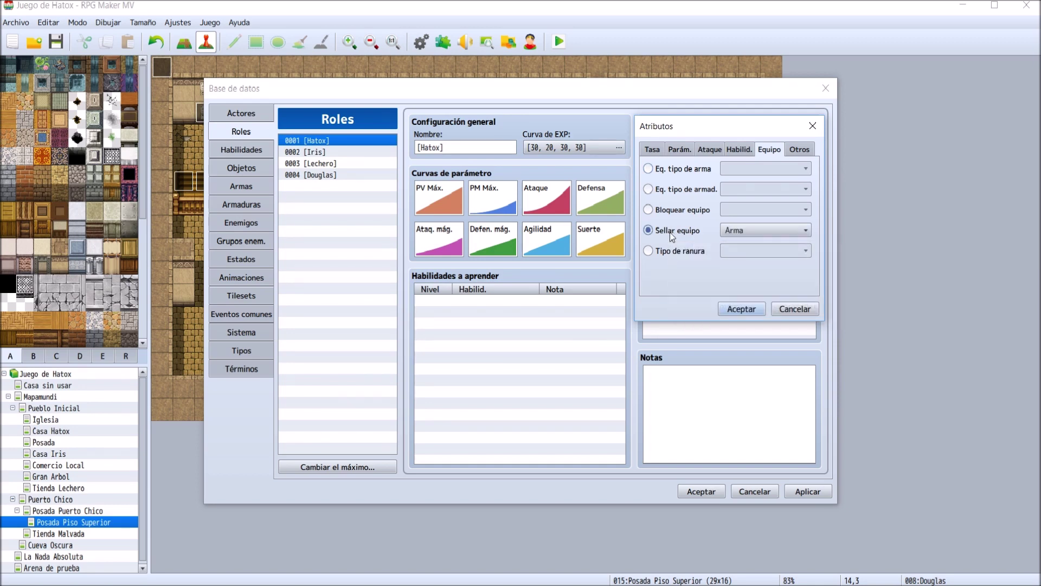
left_click(731, 228)
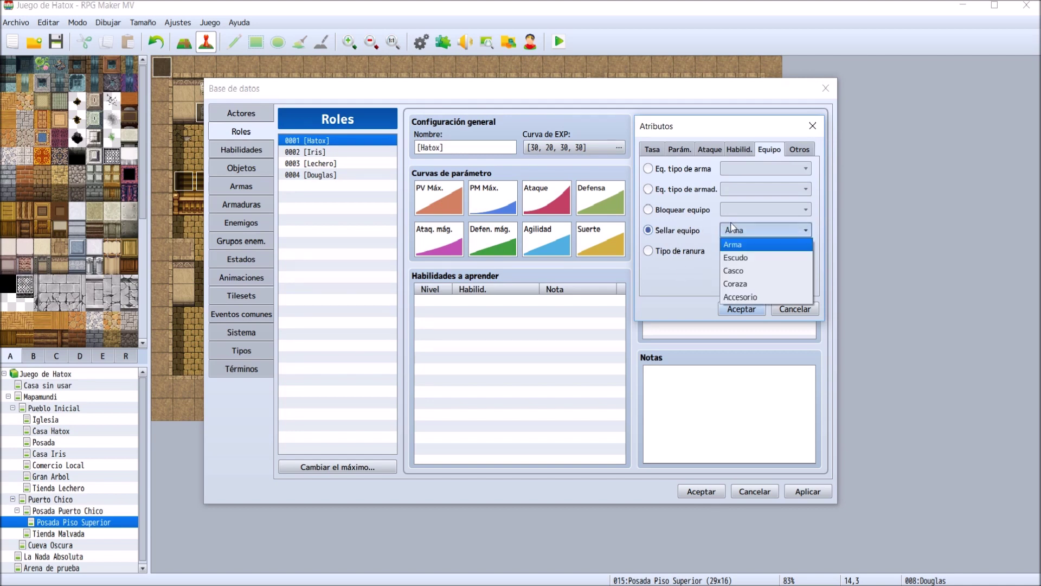
left_click(732, 244)
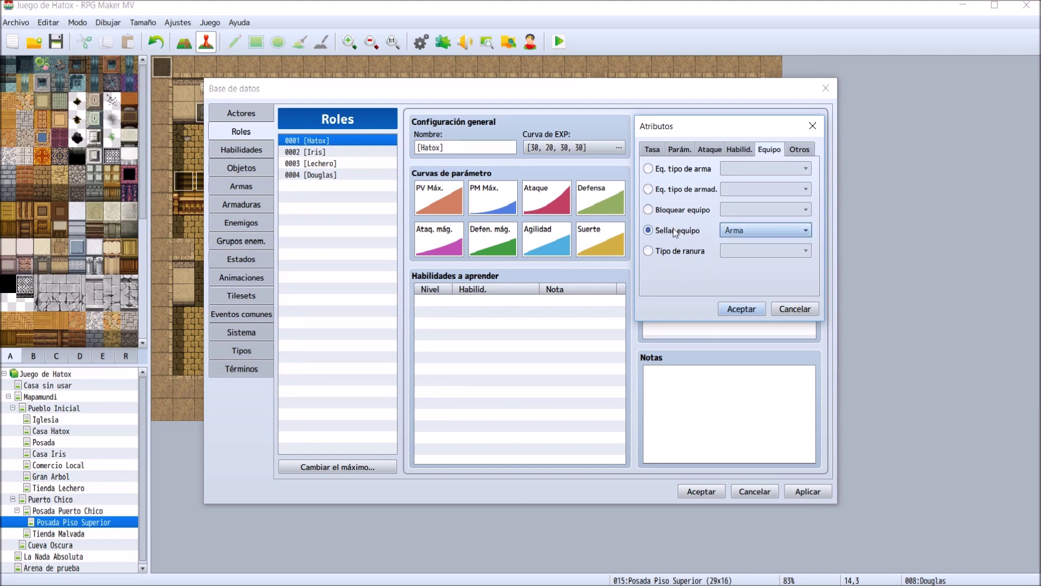
mouse_move(675, 233)
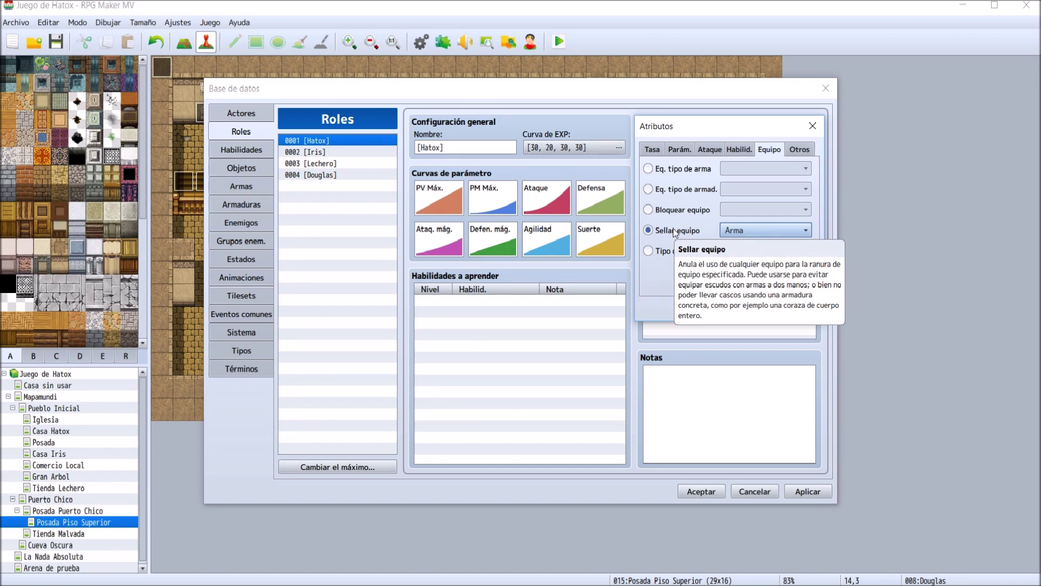
left_click(744, 232)
left_click(710, 279)
left_click(810, 309)
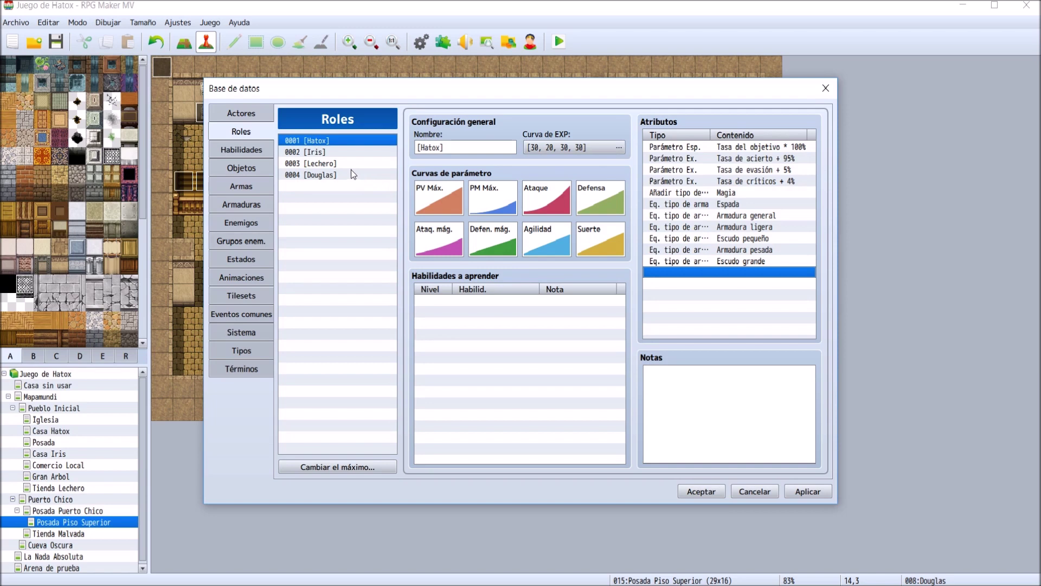
- Apply quick-setting preset C to the [Douglas] role's PV Máx. parameter curve
left_click(339, 153)
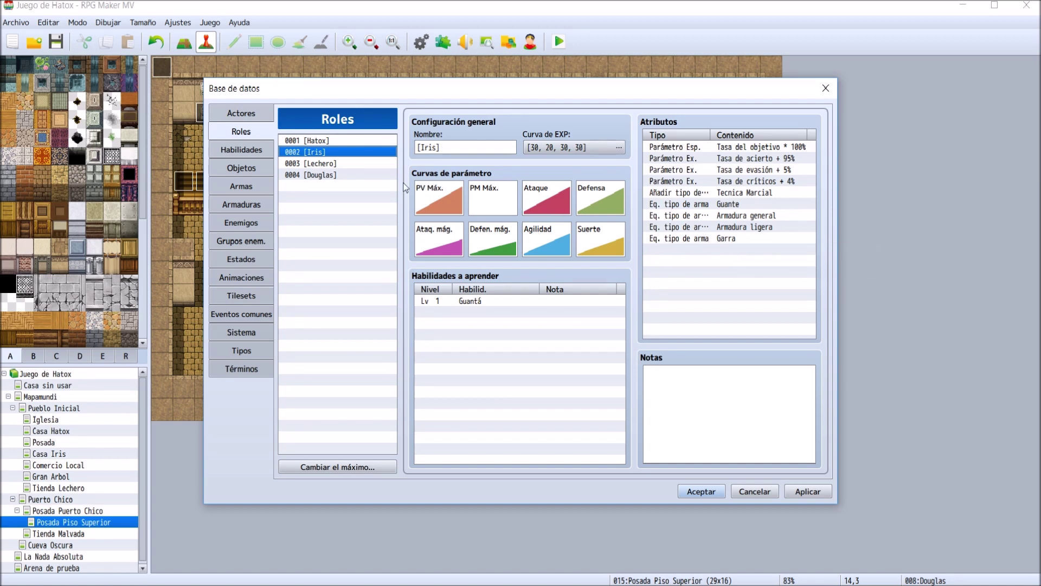
left_click(368, 176)
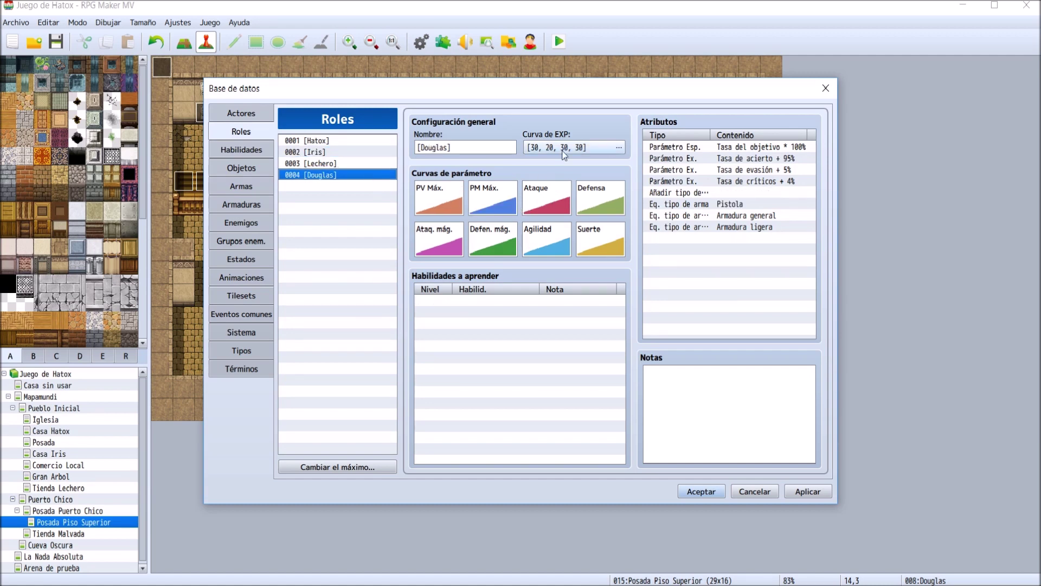
left_click(374, 169)
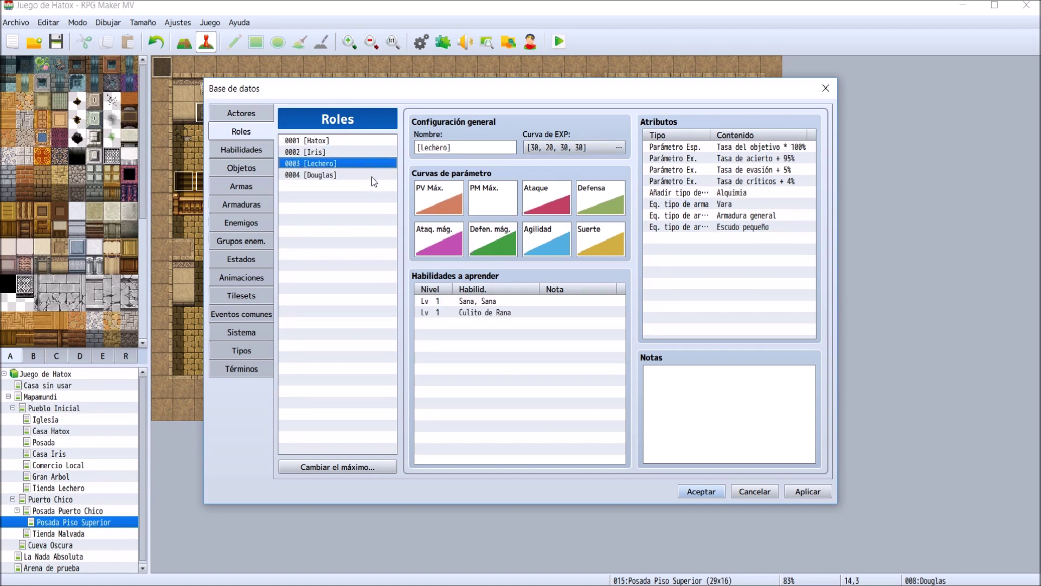
left_click(373, 176)
double_click(439, 196)
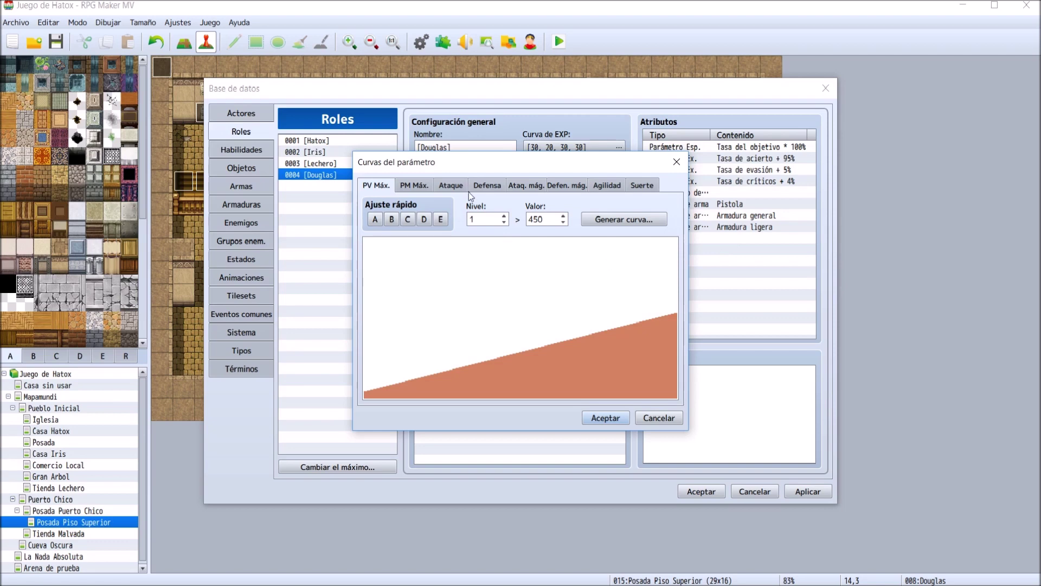
left_click(422, 218)
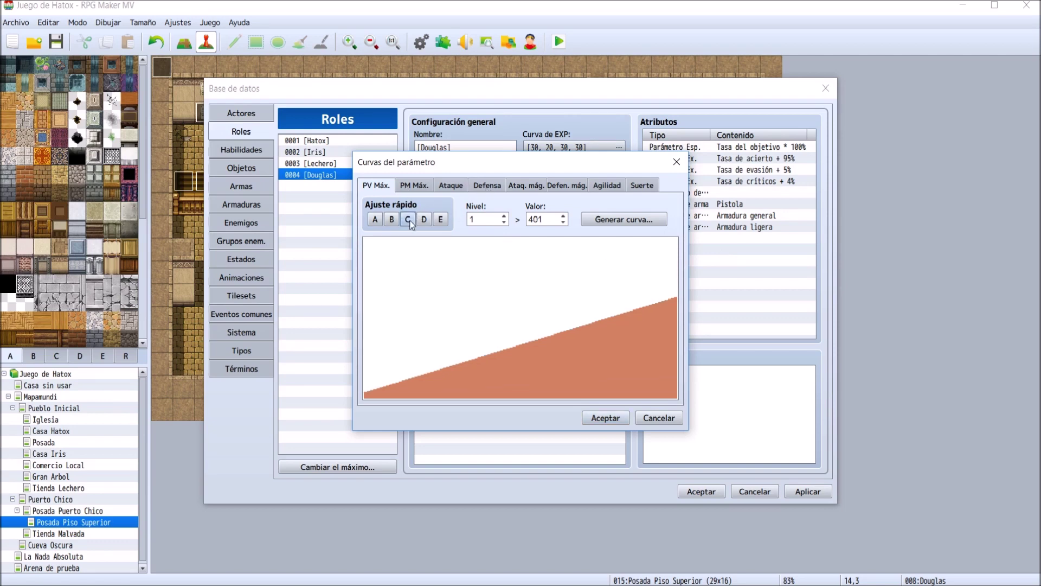
- Flatten the [Douglas] role's PM Máx. curve by generating it with a value of 0 at both the first and last level
left_click(415, 186)
left_click(479, 219)
key("Tab")
type("0")
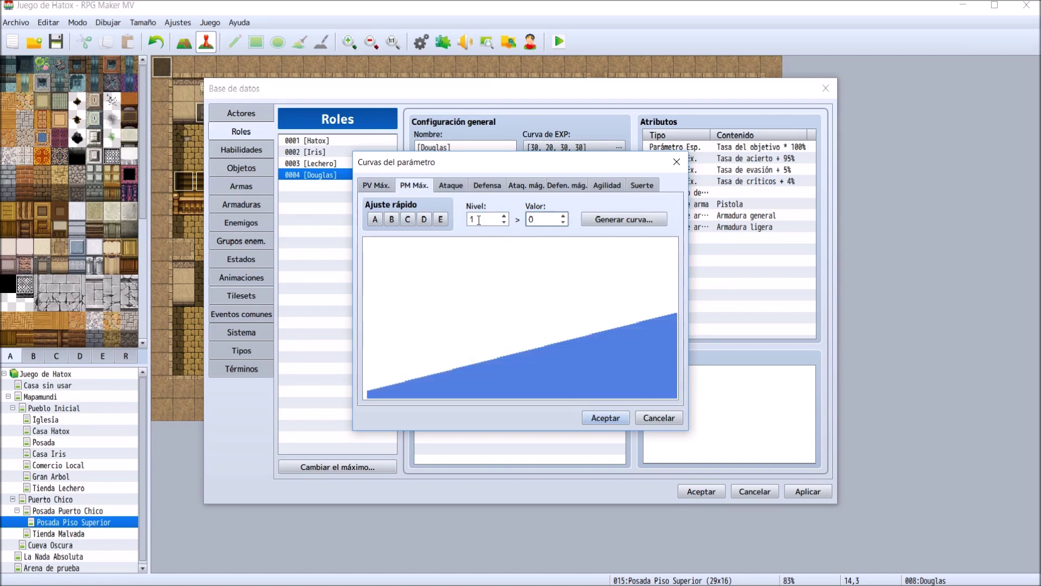
left_click(598, 219)
double_click(537, 277)
type("0")
left_click(500, 356)
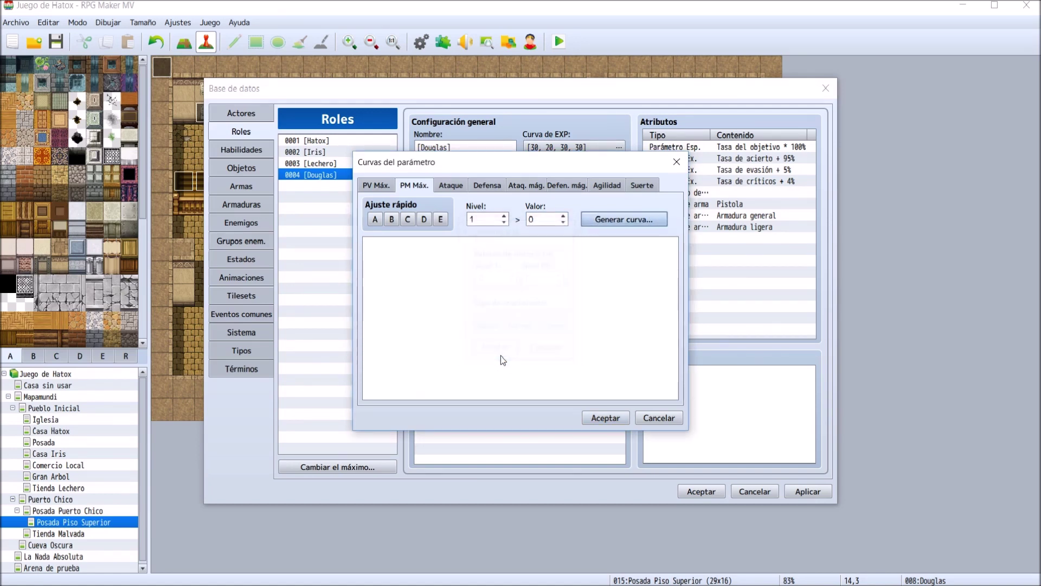
- Apply quick-setting preset B to Douglas's Ataque curve and preset C to his Defensa curve
left_click(453, 183)
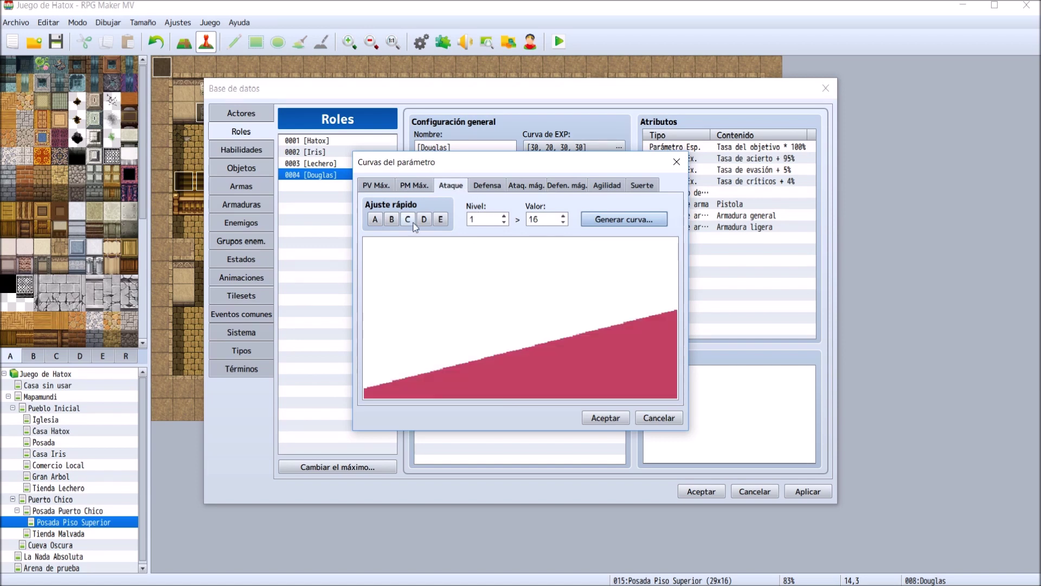
left_click(392, 220)
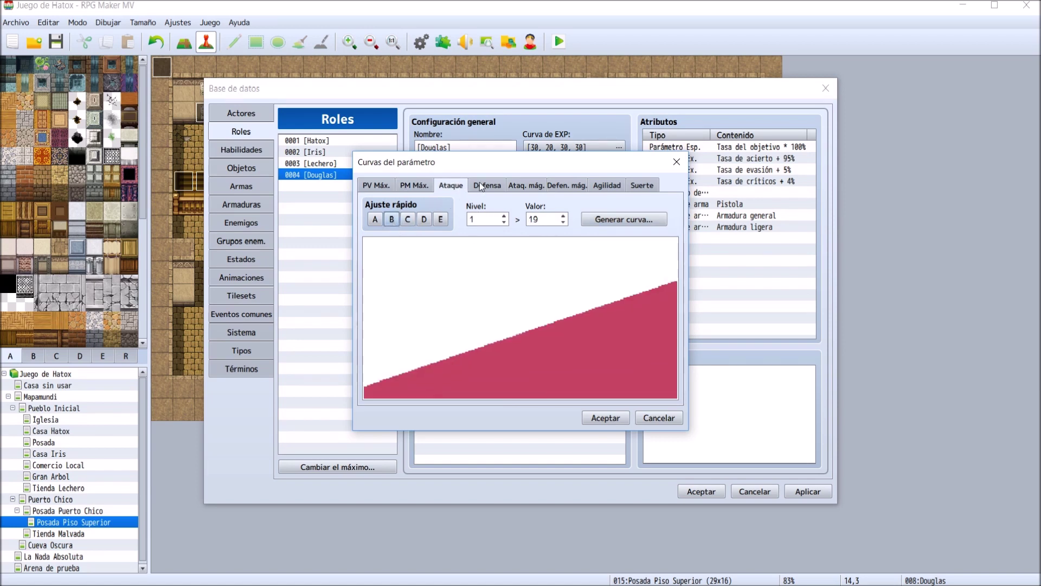
left_click(480, 186)
left_click(408, 219)
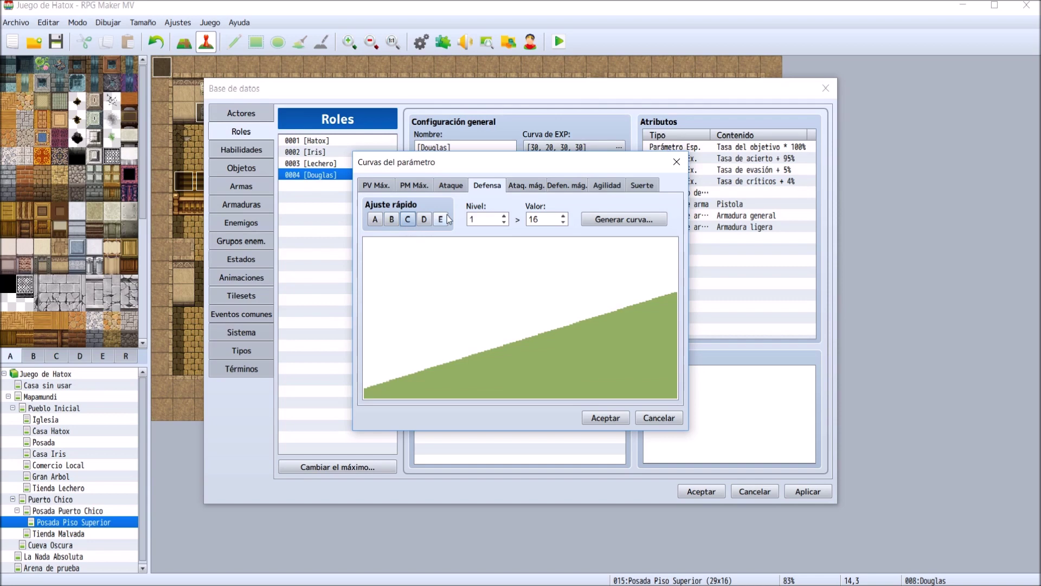
- Apply quick-setting presets E to Defen. mág., B to Agilidad and C to Suerte, and accept Douglas's parameter curves
left_click(520, 186)
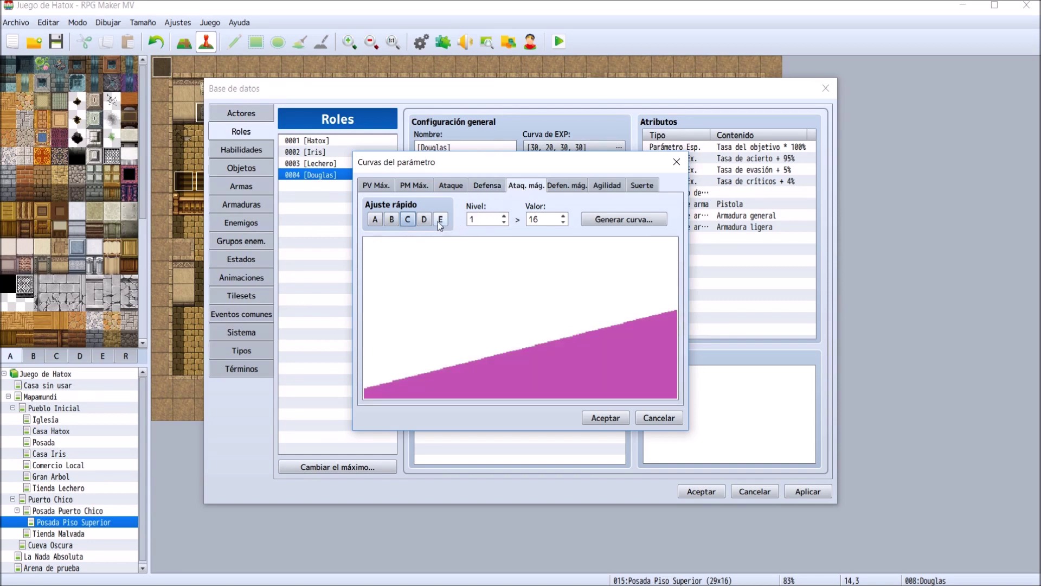
left_click(566, 185)
left_click(442, 221)
left_click(607, 185)
left_click(391, 220)
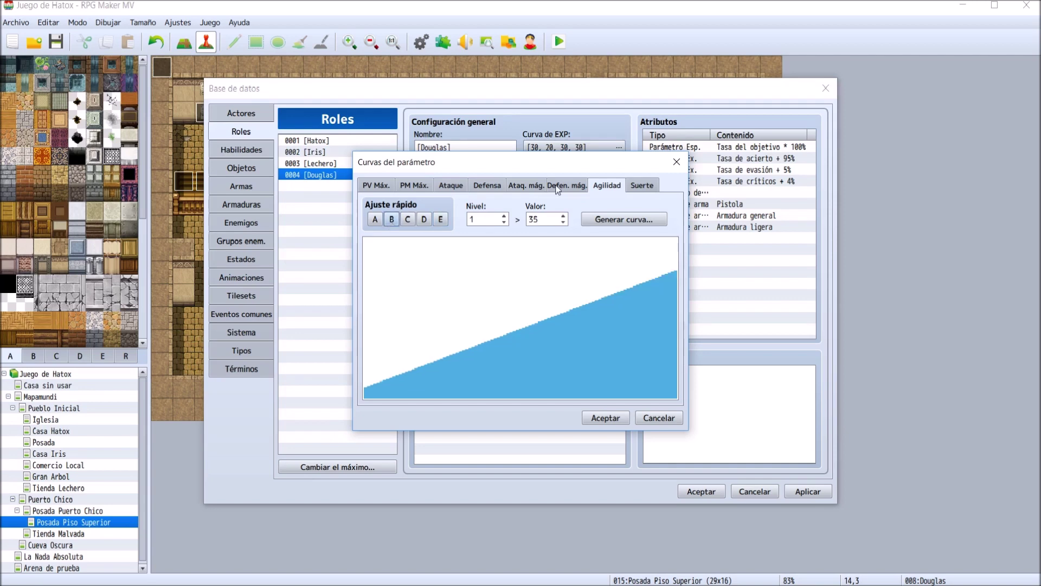
left_click(645, 185)
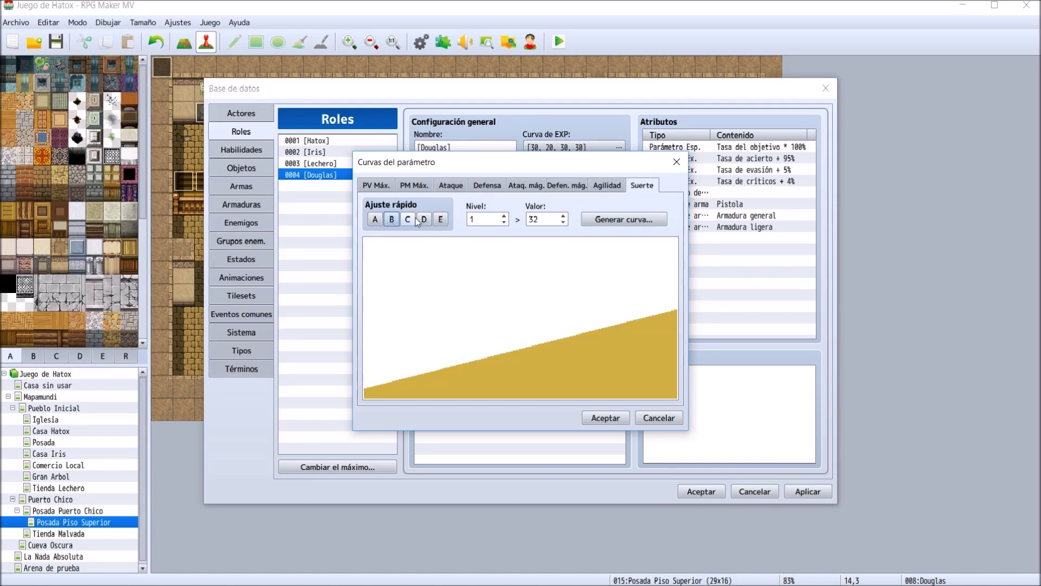
left_click(413, 219)
left_click(606, 418)
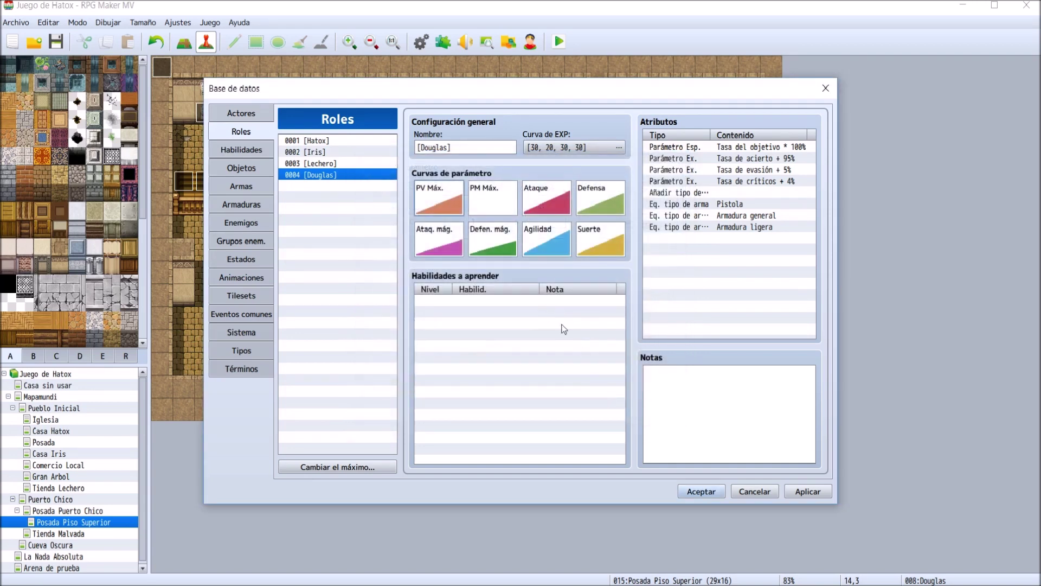
- Check which skill type Douglas's Añadir tipo de hab. attribute uses, and save the database changes
left_click(346, 177)
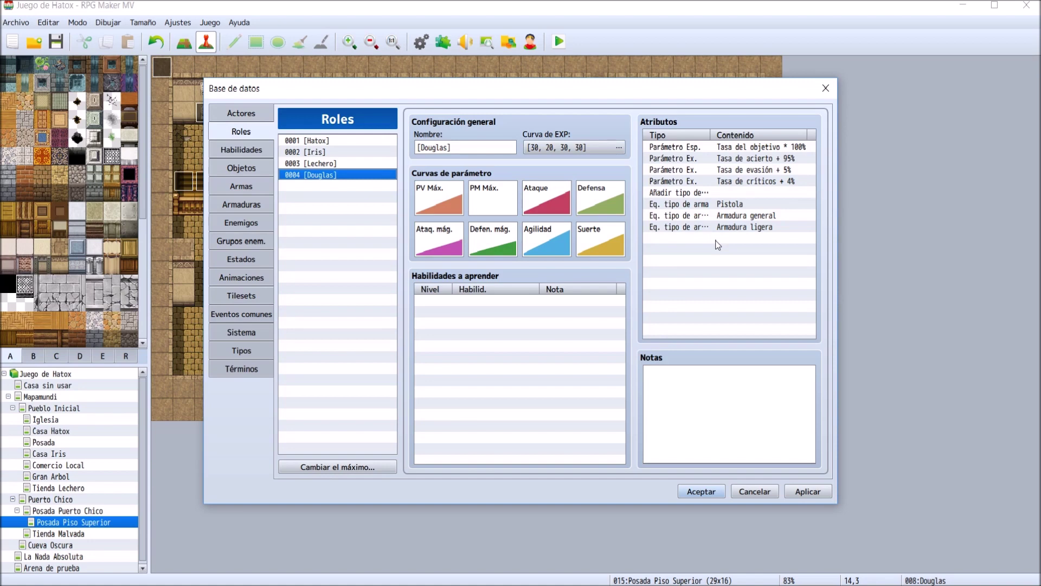
double_click(692, 193)
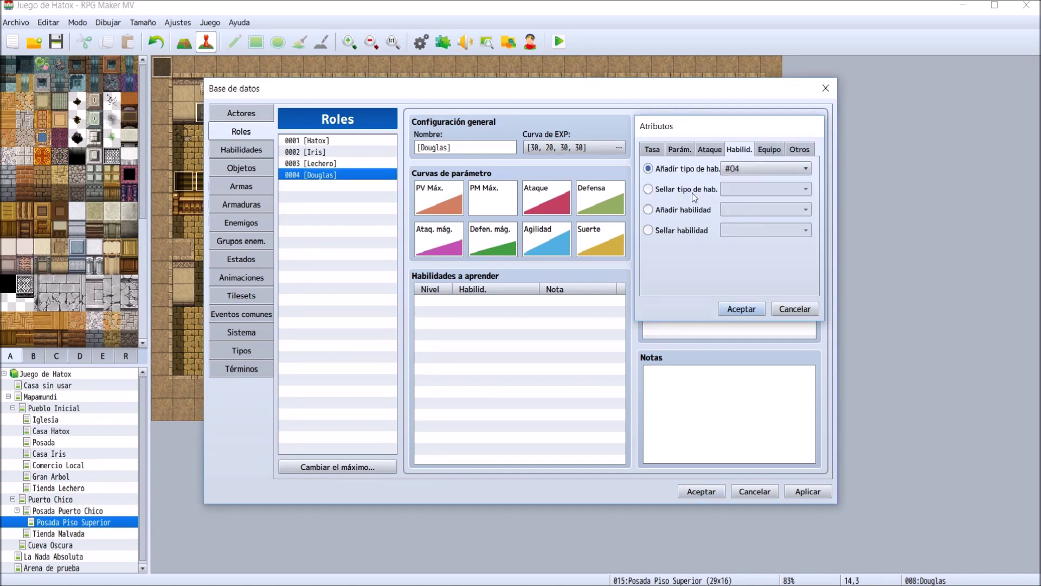
key("Escape")
left_click(811, 491)
left_click(700, 491)
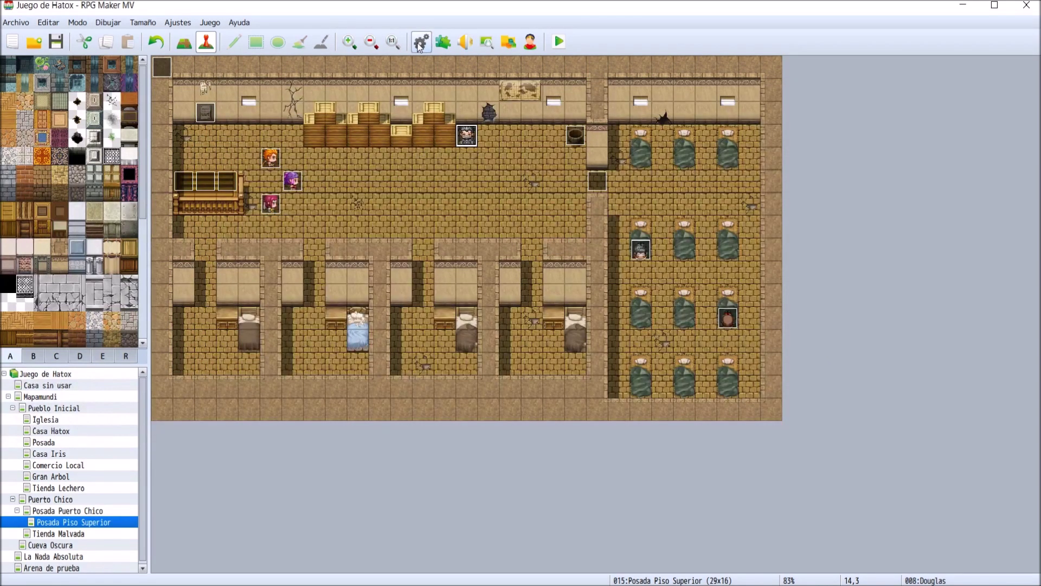
- Name skill type 04 "Tirador" in the database's type definitions and accept the change
left_click(421, 43)
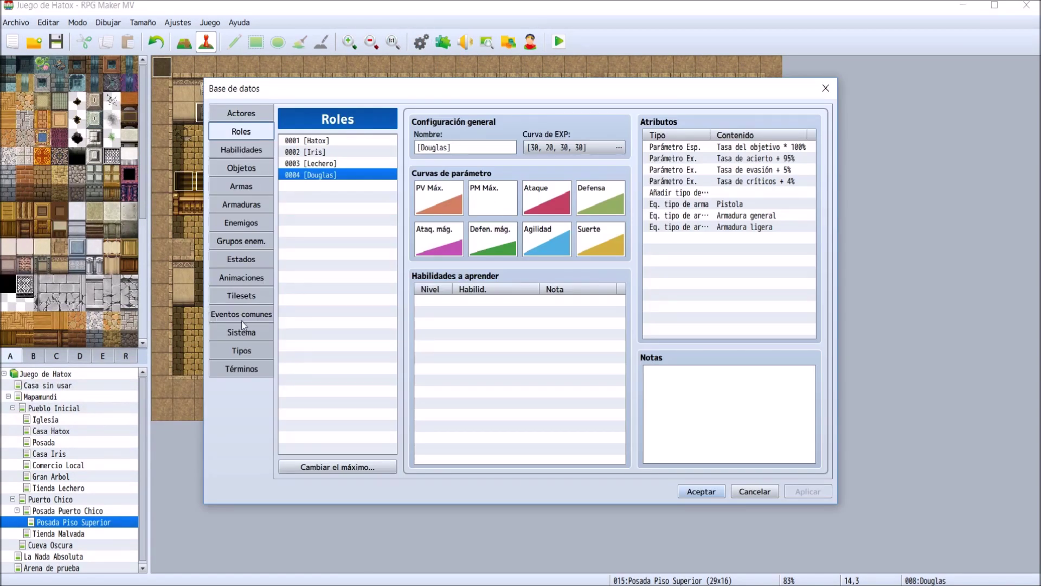
left_click(246, 332)
left_click(253, 318)
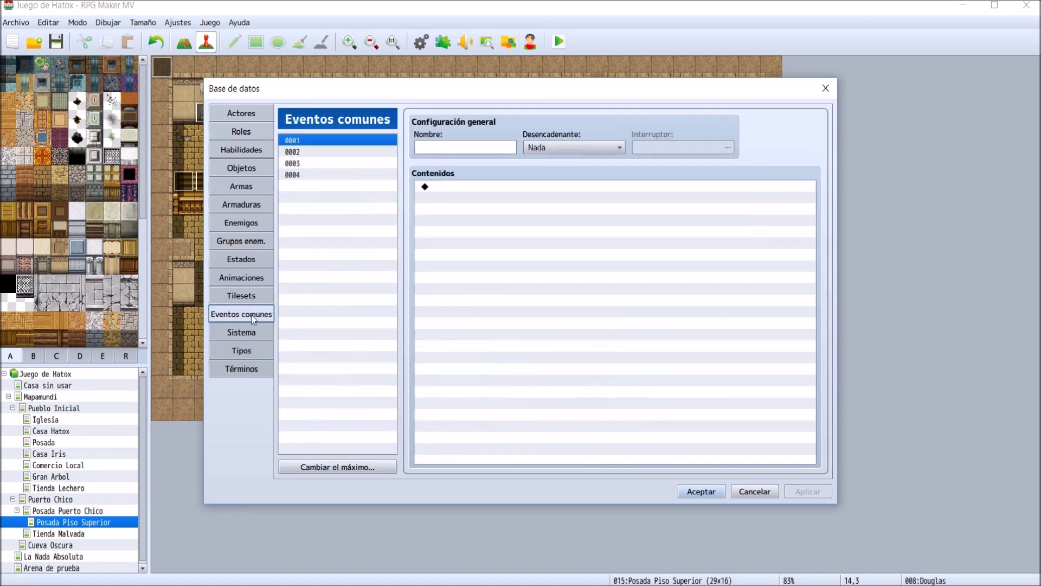
left_click(253, 350)
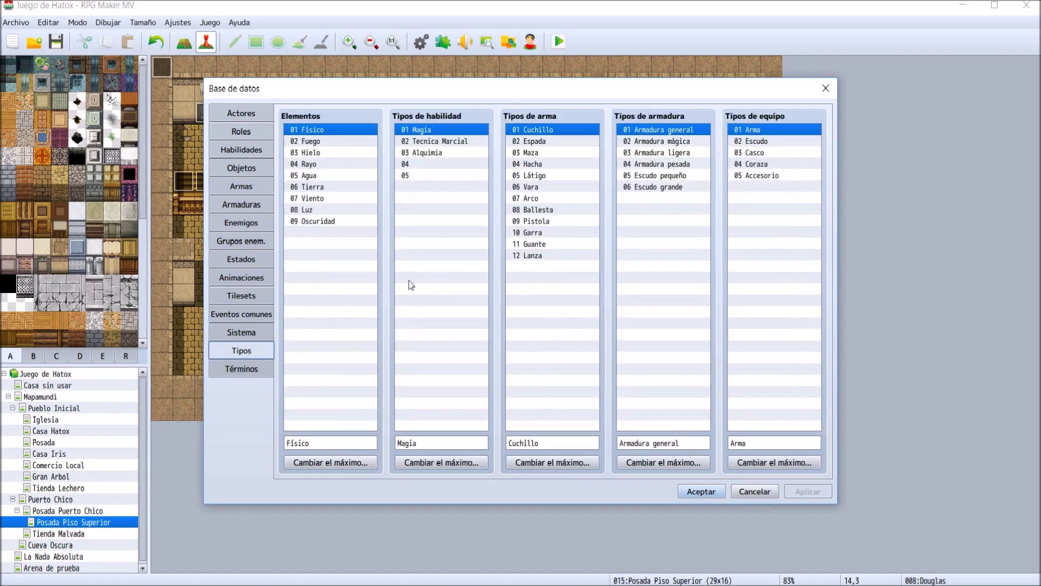
left_click(431, 164)
left_click(461, 438)
type("Ti")
key("Return")
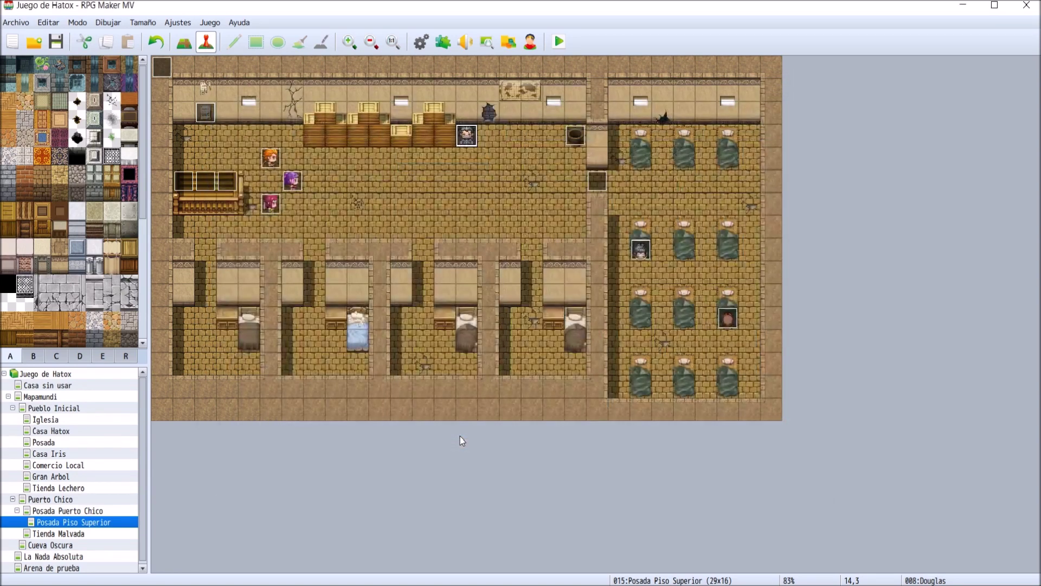
- Review the database's skill types, states, enemy groups and items without changing them
left_click(421, 42)
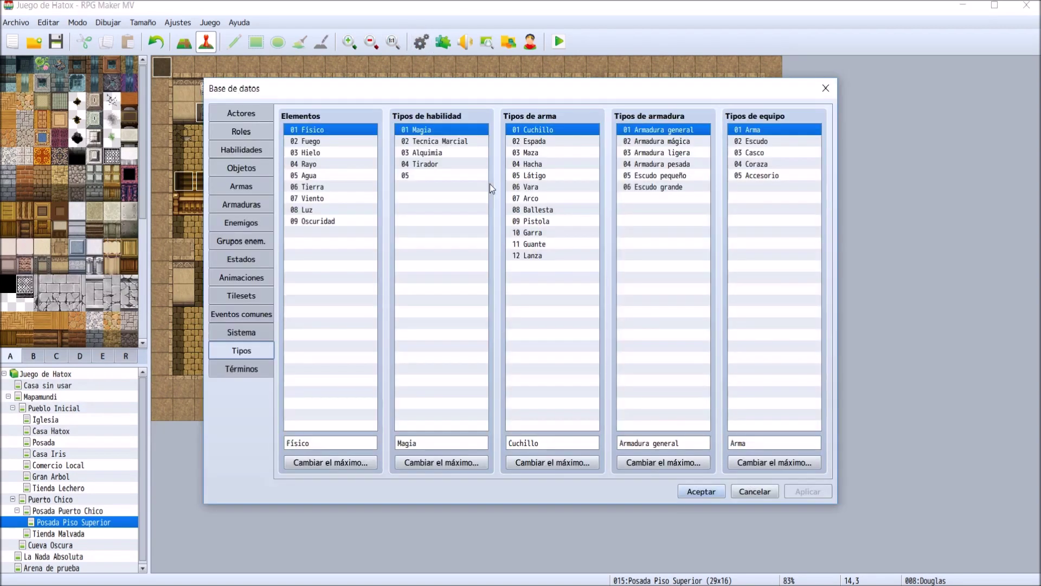
left_click(235, 256)
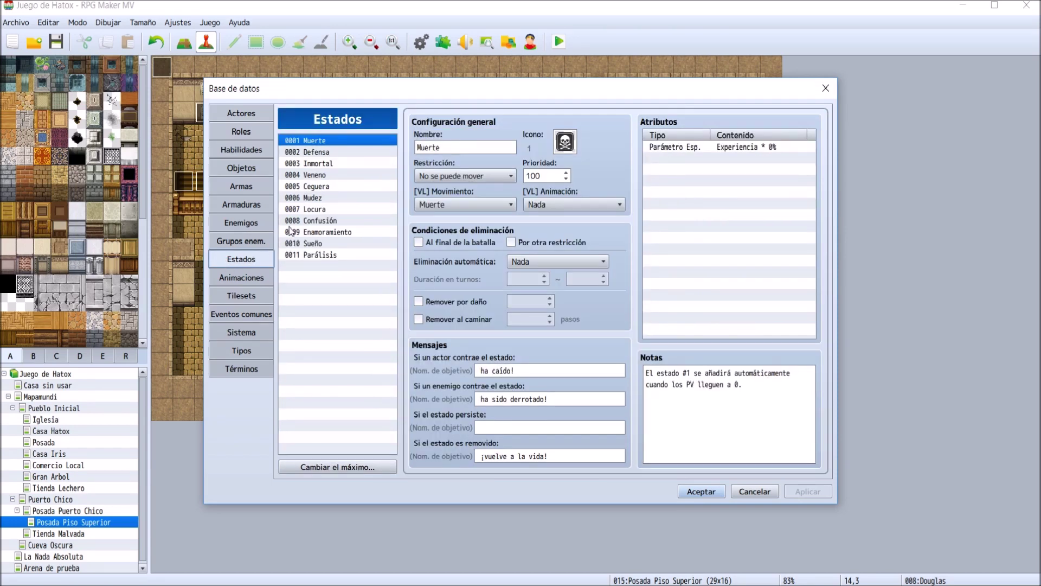
left_click(241, 240)
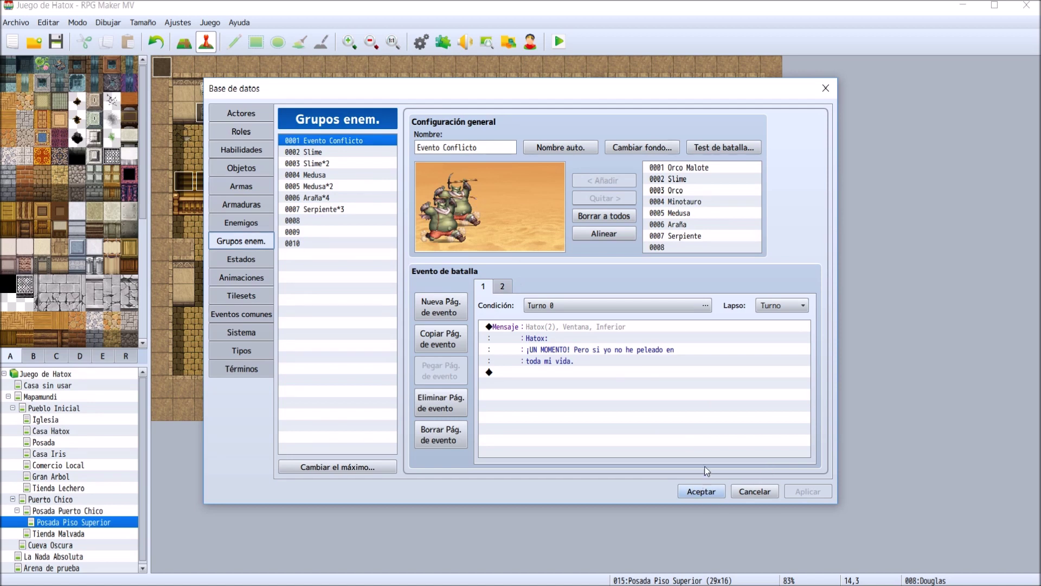
left_click(229, 256)
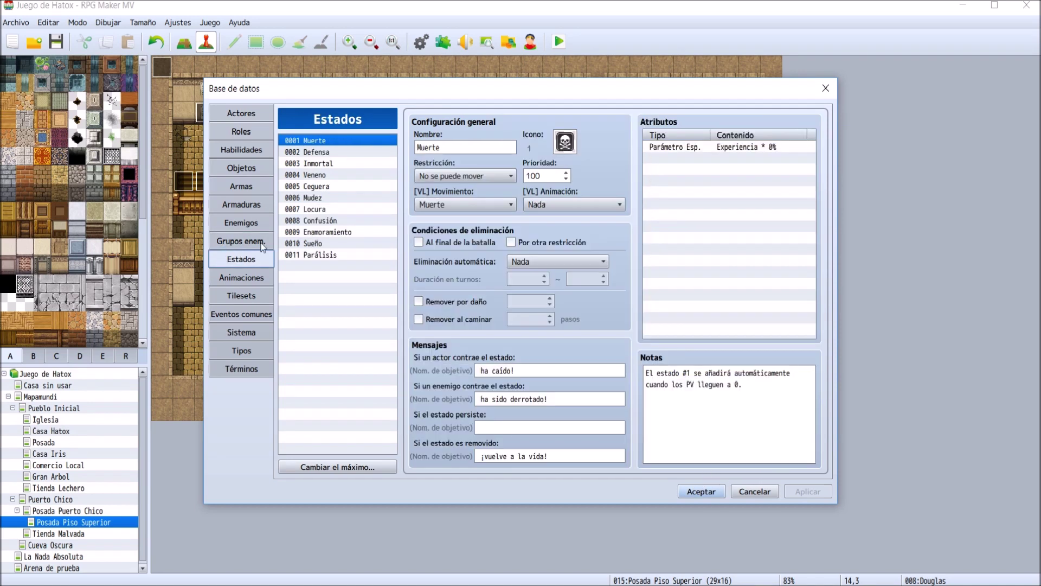
left_click(219, 169)
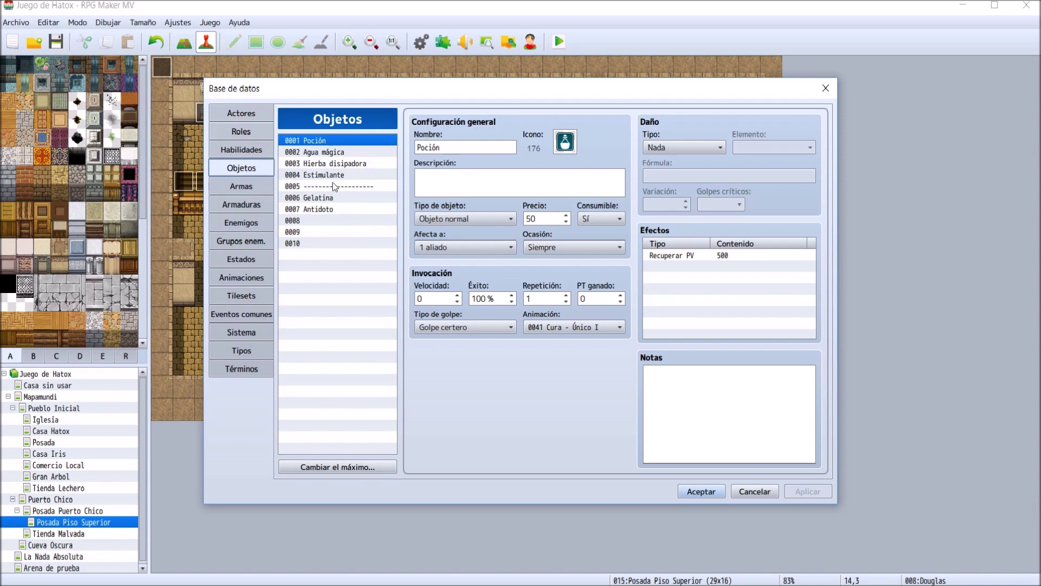
left_click(706, 491)
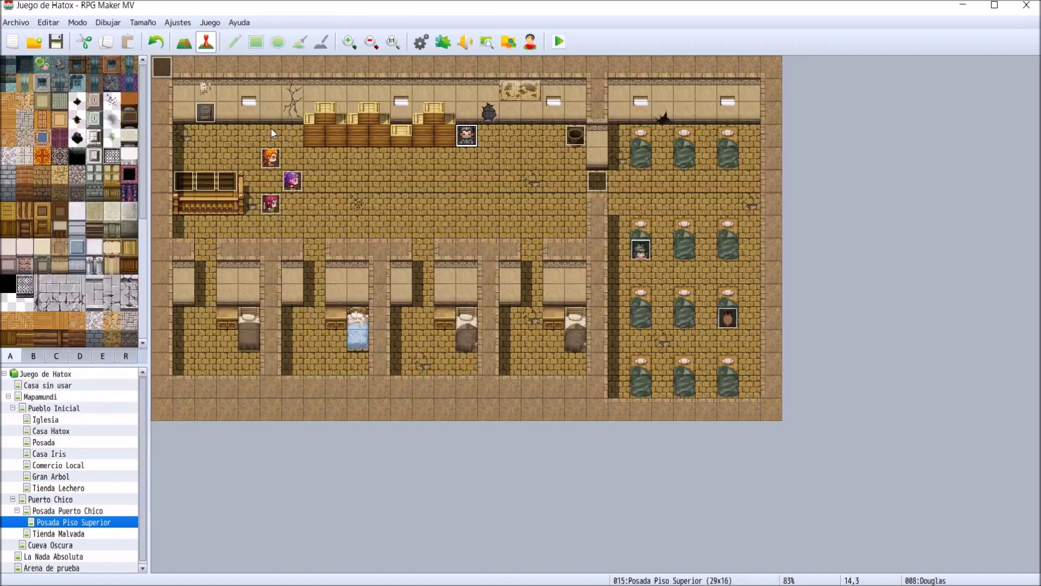
- Delete the three character events standing beside the bookshelf-side bench on the Posada Piso Superior map
left_click(273, 159)
key("Delete")
key("Down")
key("Right")
key("Delete")
key("Down")
key("Left")
key("Delete")
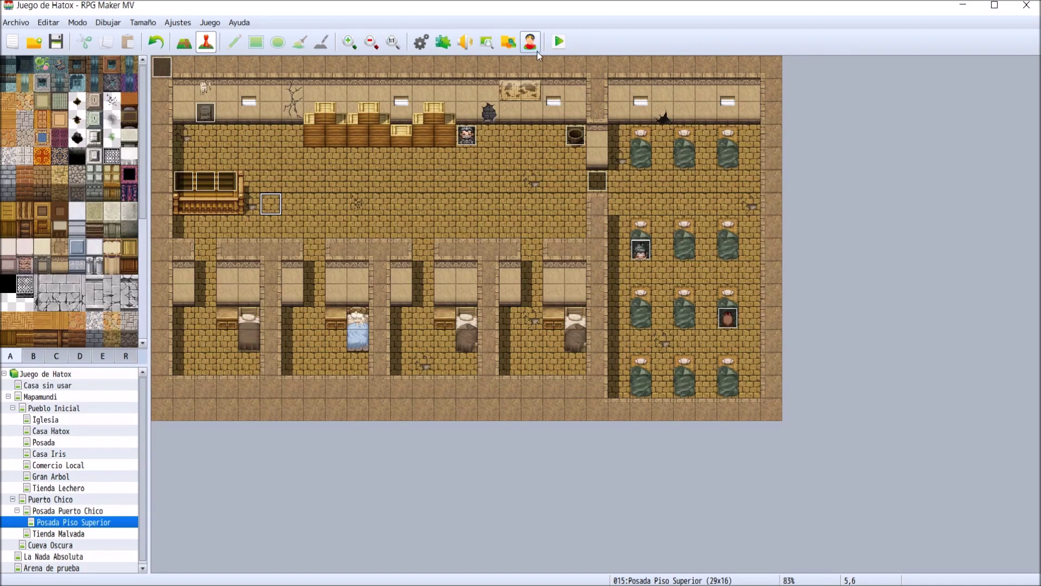
- Examine the recruitment dialogue on page 4 of the Douglas event through to its last message, then close the event
double_click(470, 136)
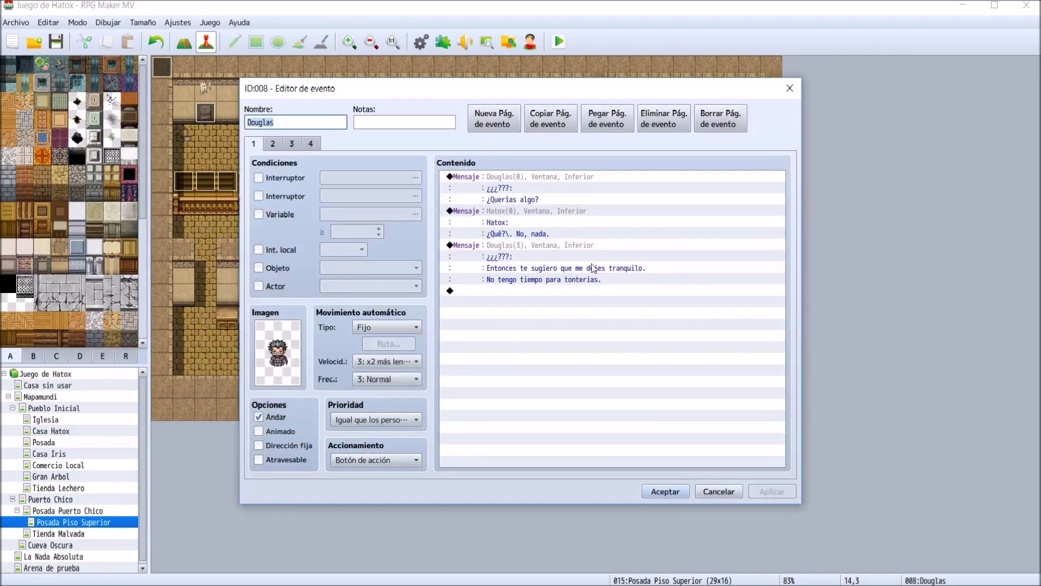
left_click(311, 144)
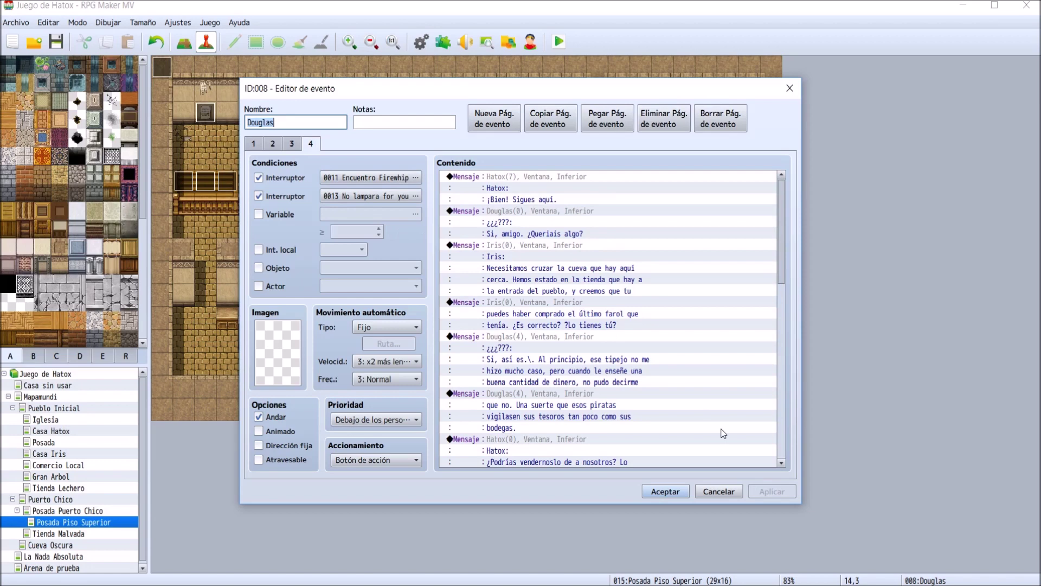
scroll(723, 434, "down", 5)
scroll(553, 430, "down", 8)
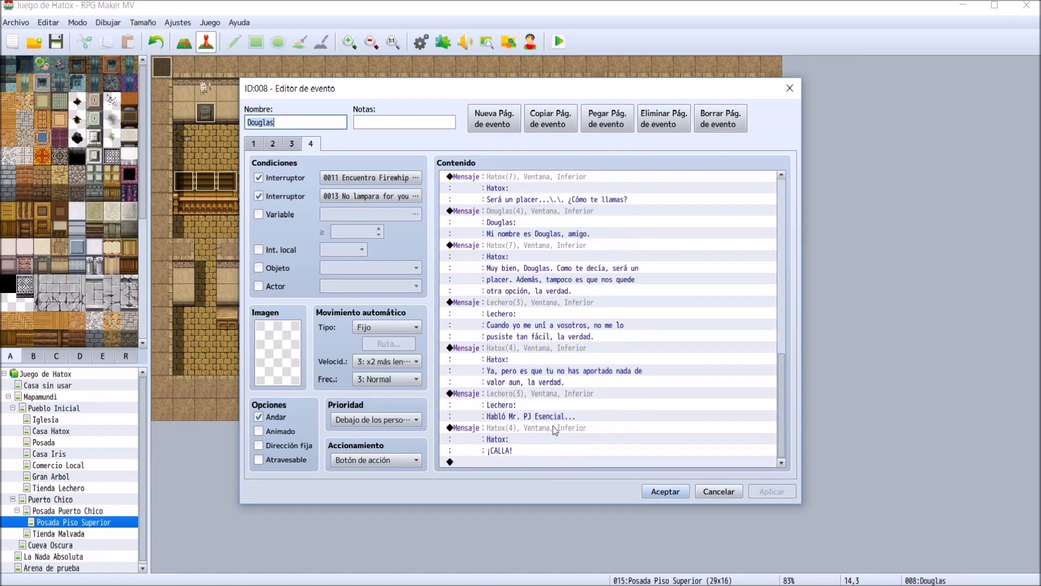
left_click(569, 462)
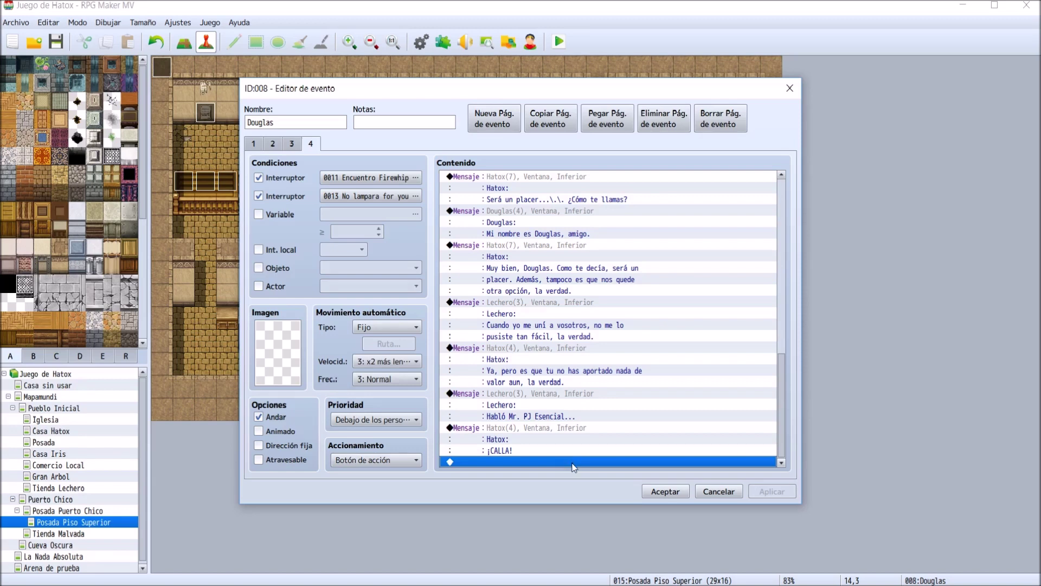
scroll(545, 387, "up", 2)
left_click(568, 257)
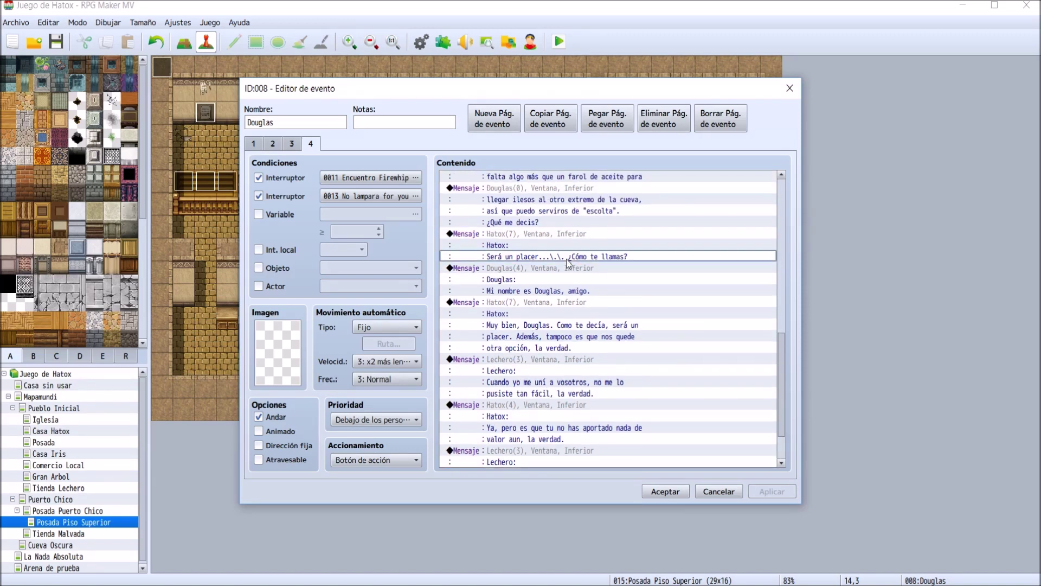
left_click(559, 315)
scroll(558, 315, "down", 2)
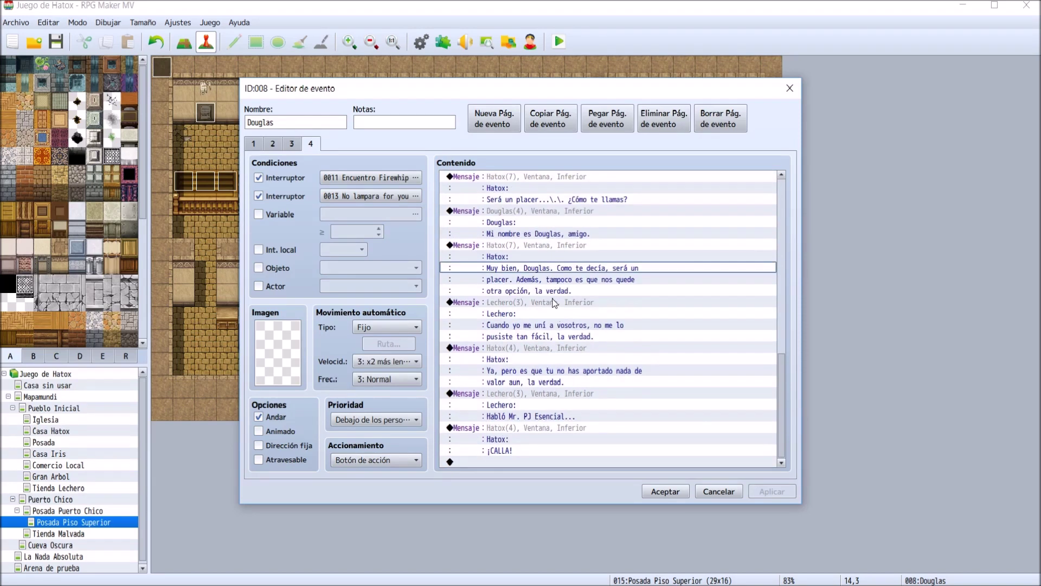
left_click(554, 303)
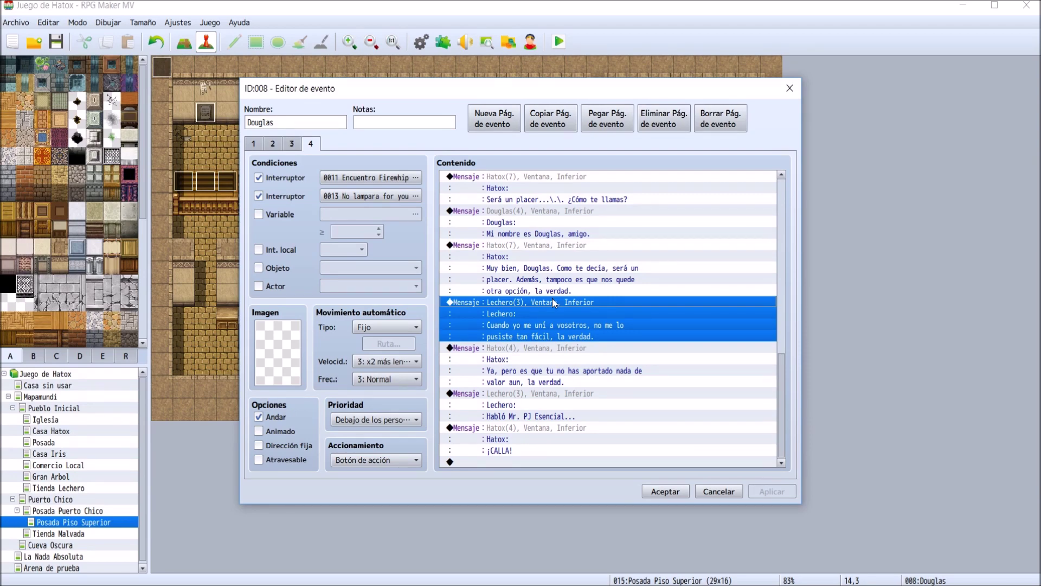
key("Insert")
key("Escape")
left_click(653, 491)
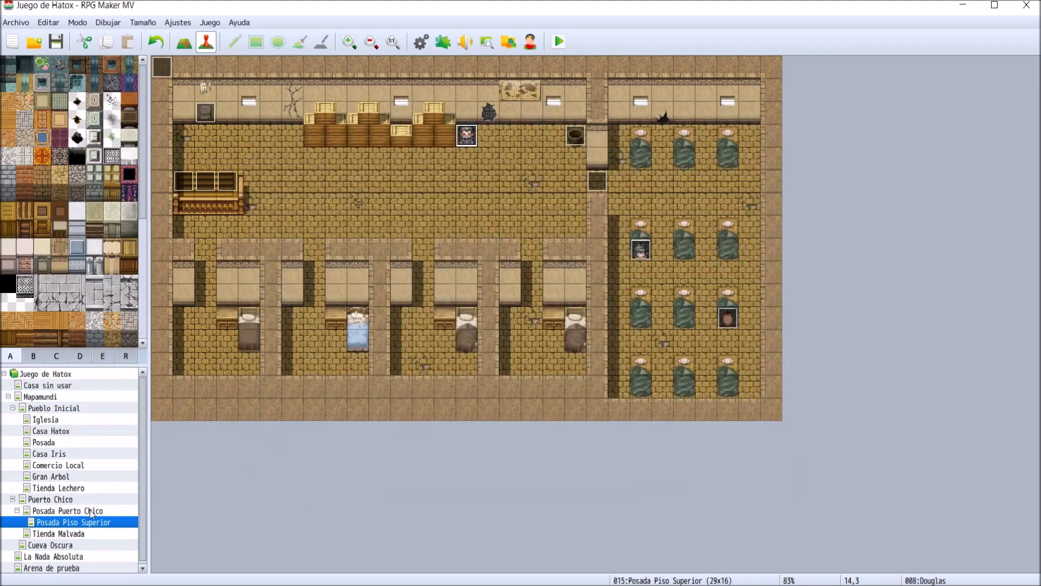
- Examine page 2 of event EV028 at Pueblo Inicial's south exit for the commands that make Miky join the group
left_click(93, 408)
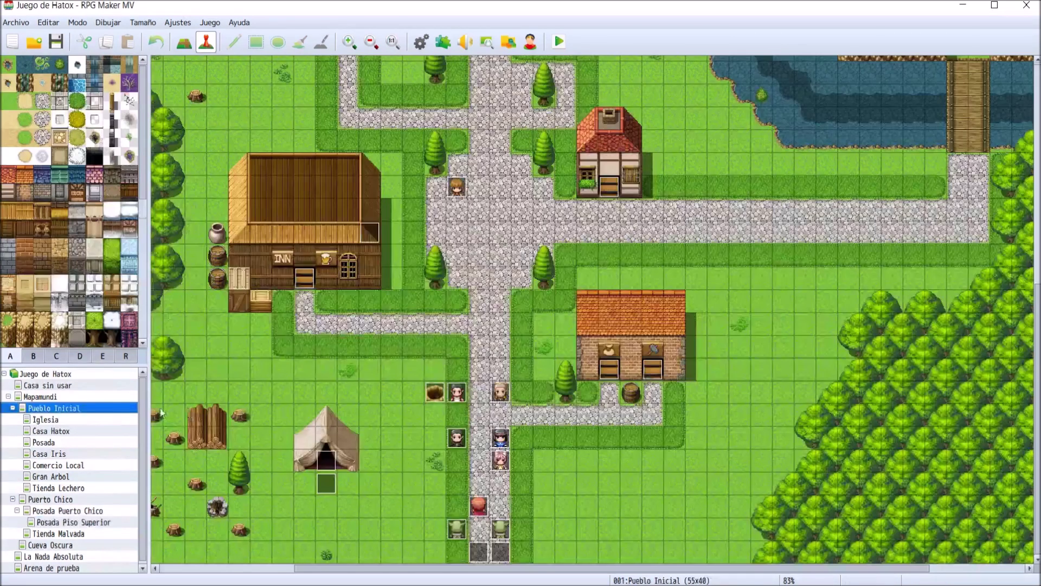
double_click(479, 554)
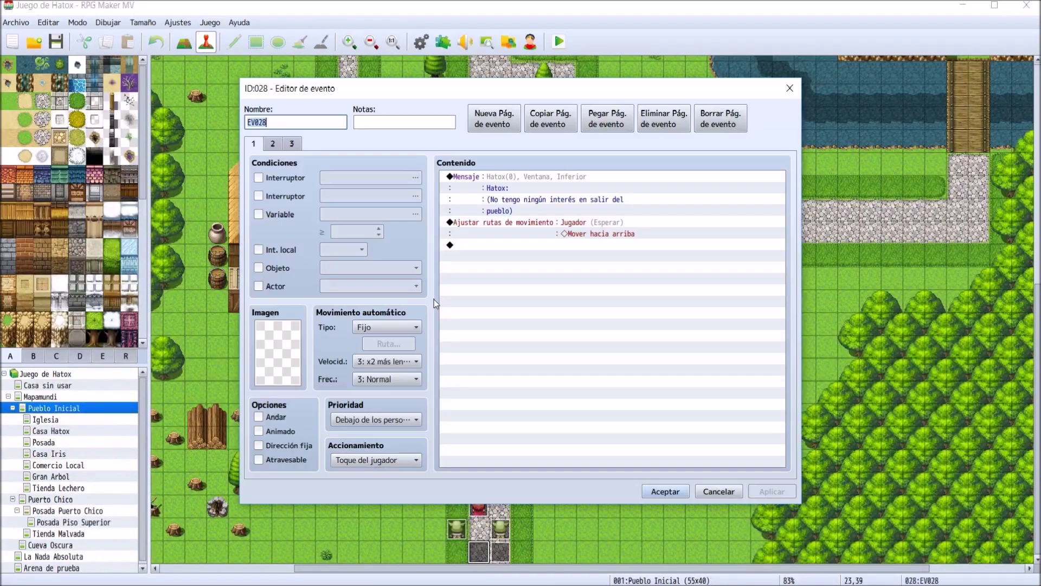
left_click(272, 145)
scroll(583, 263, "down", 7)
scroll(583, 263, "down", 12)
scroll(582, 263, "down", 15)
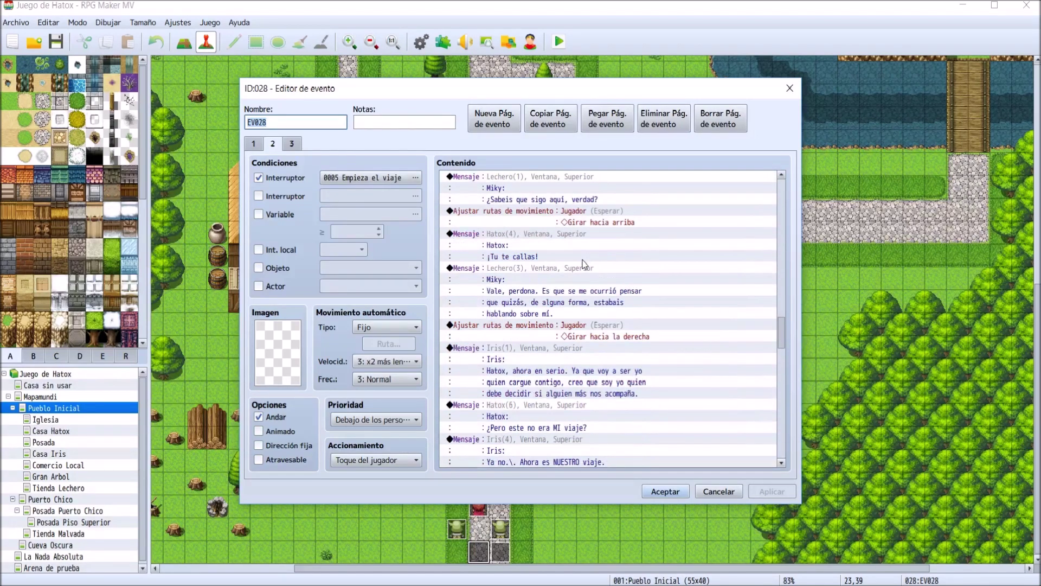
left_click(783, 438)
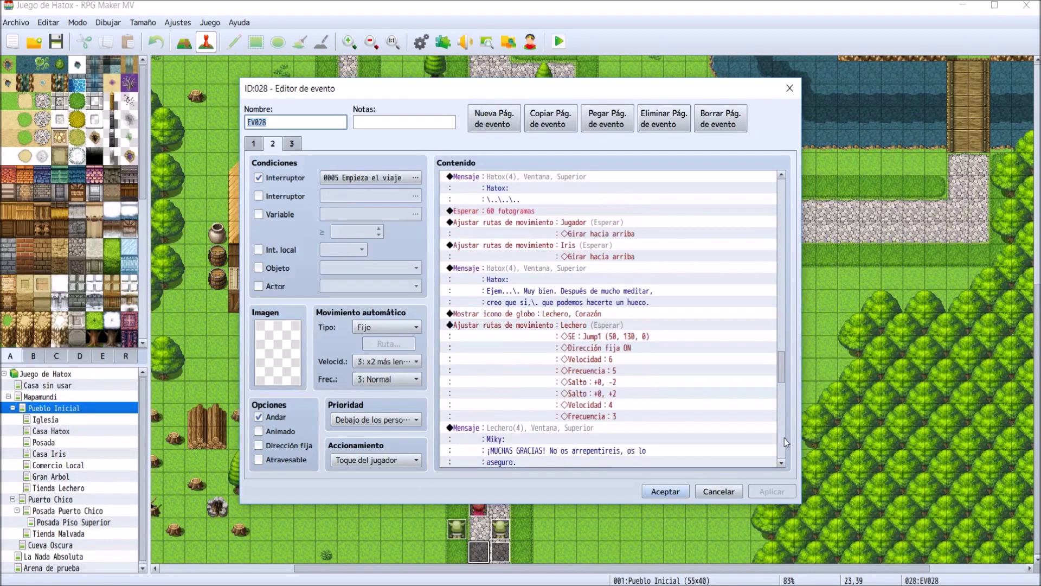
scroll(712, 407, "up", 15)
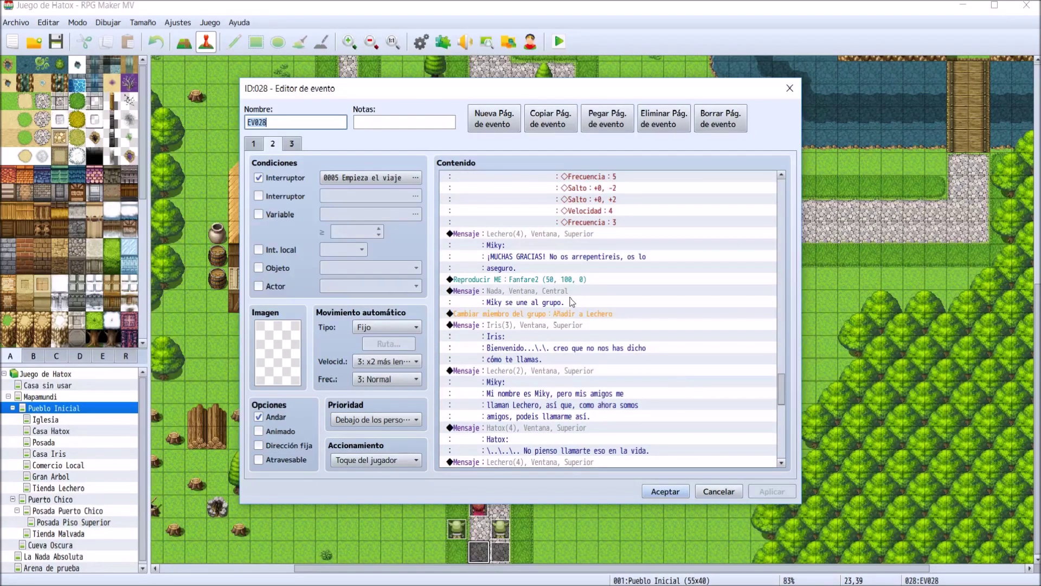
- Set the volume of the Fanfare2 music effect before Miky's joining message to 90 % and save event EV028
double_click(564, 279)
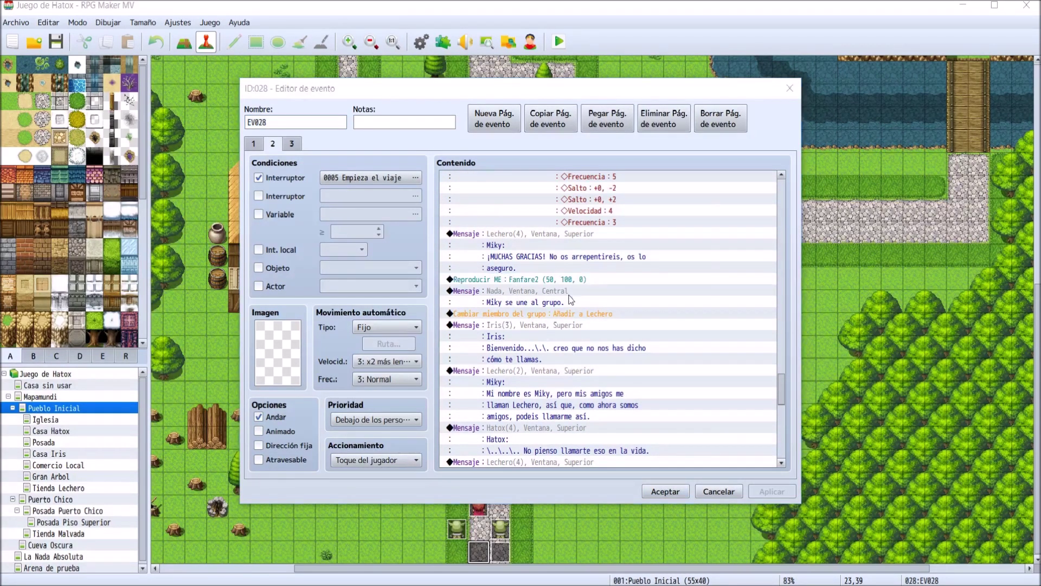
left_click(688, 253)
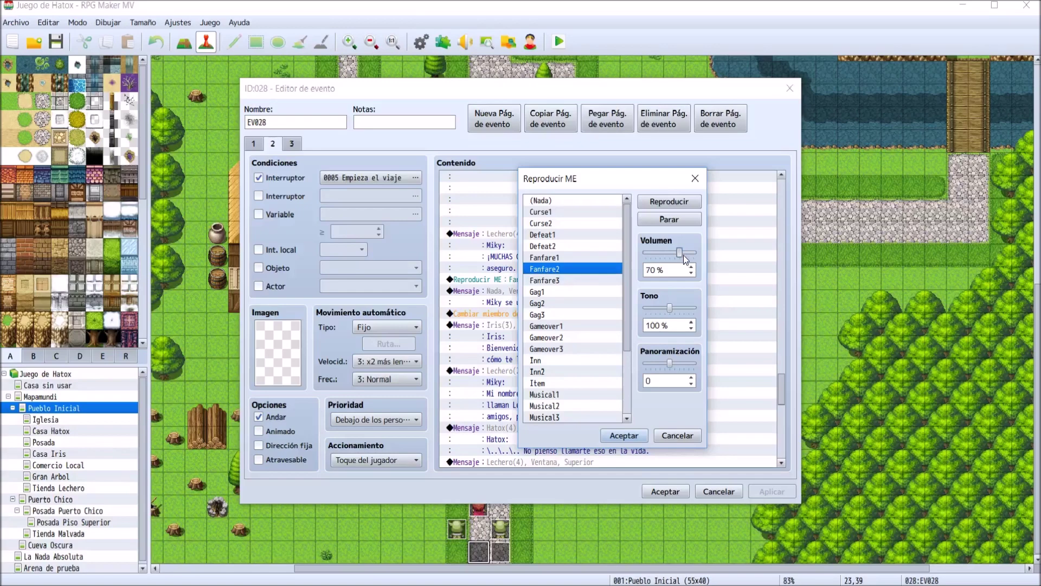
left_click(614, 437)
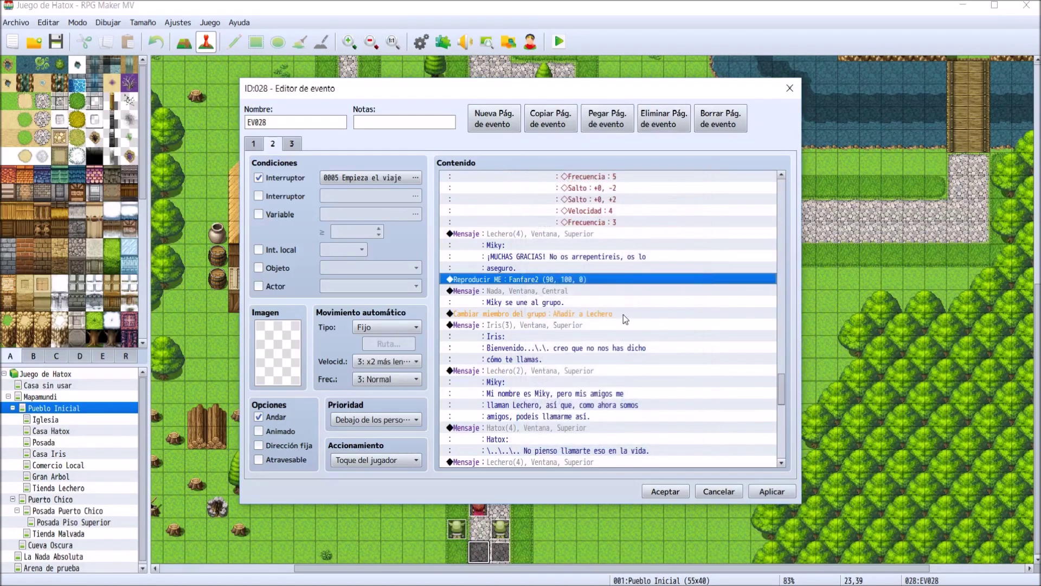
left_click(755, 489)
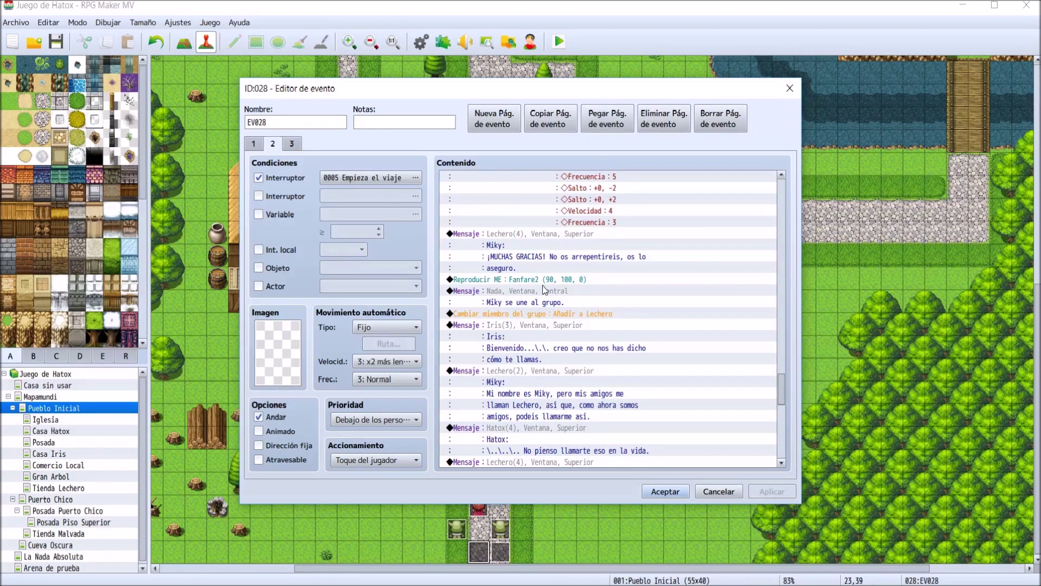
left_click(659, 492)
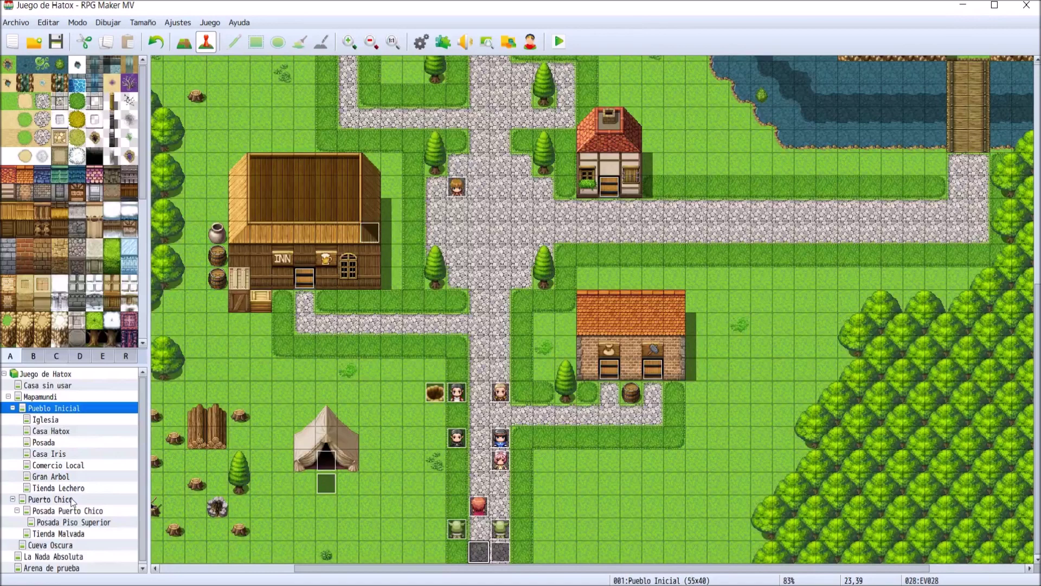
- Open the Douglas event on the Posada Piso Superior map for editing
left_click(85, 522)
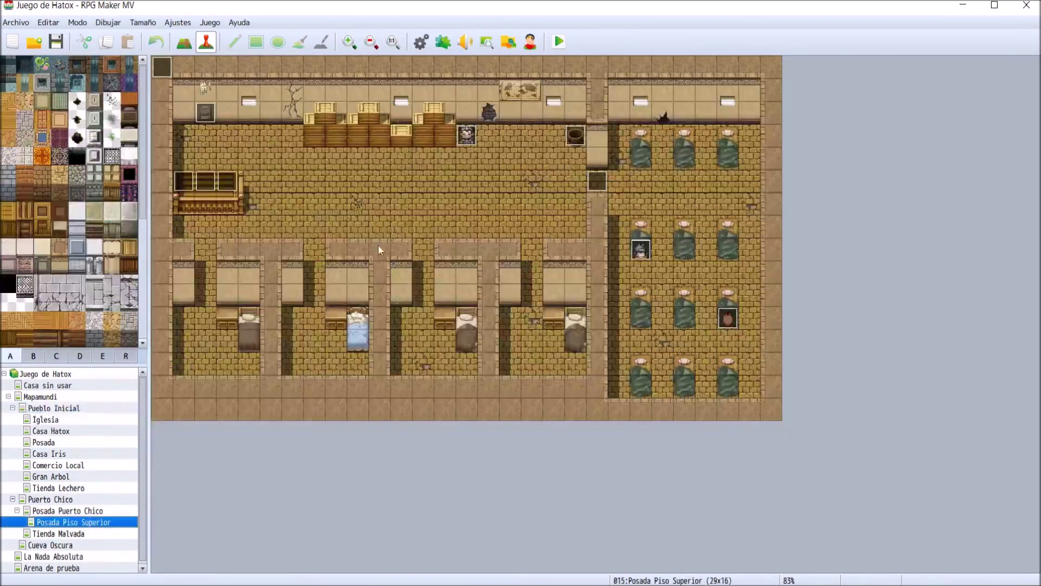
double_click(469, 135)
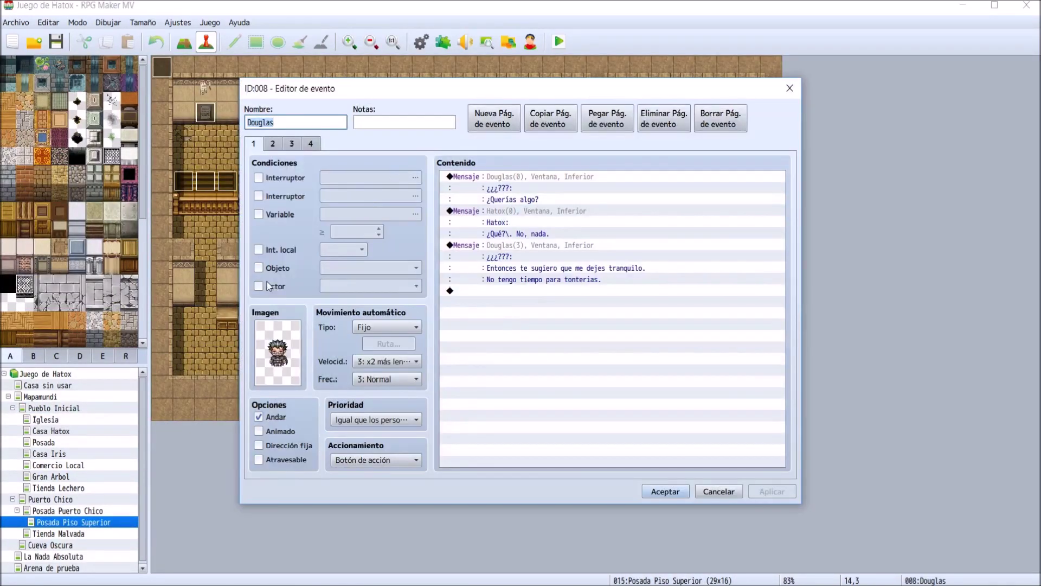
left_click(508, 292)
double_click(509, 294)
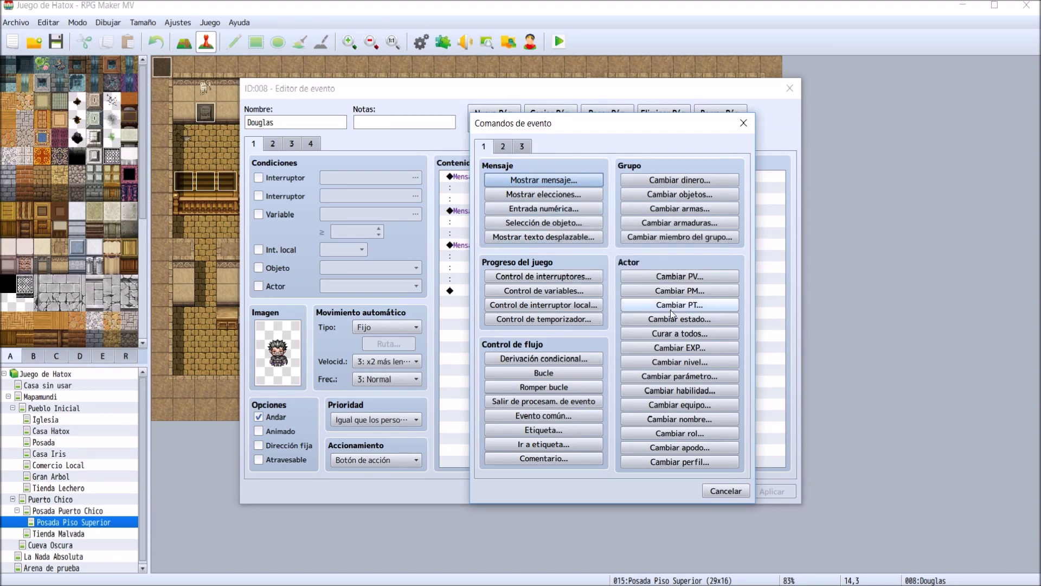
key("Escape")
- Add a Reproducir ME command with Fanfare2 at 90 % volume after the final "¡CALLA!" message on page 4
left_click(313, 143)
scroll(689, 388, "down", 5)
scroll(689, 388, "down", 10)
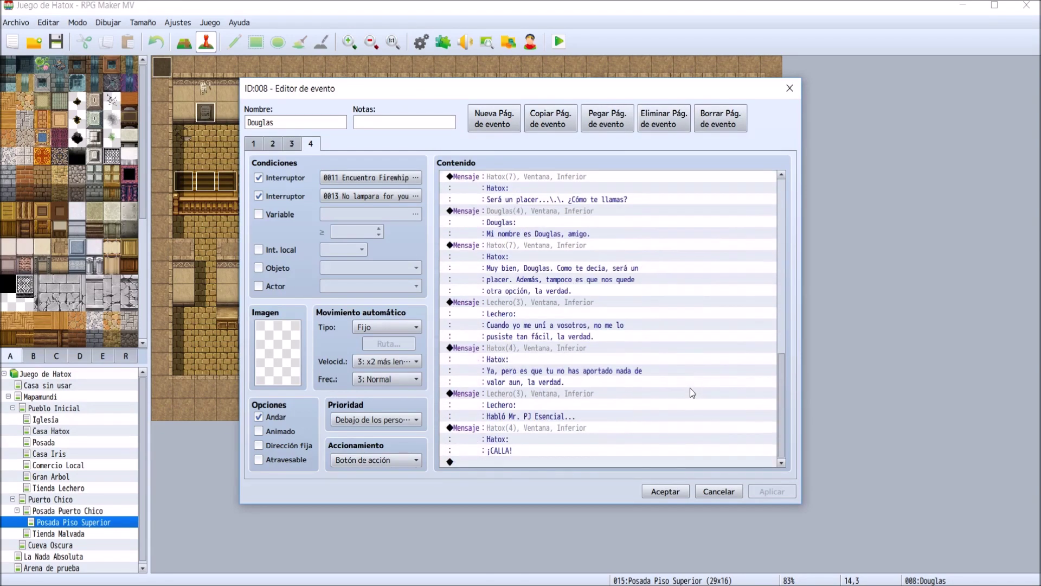
double_click(518, 461)
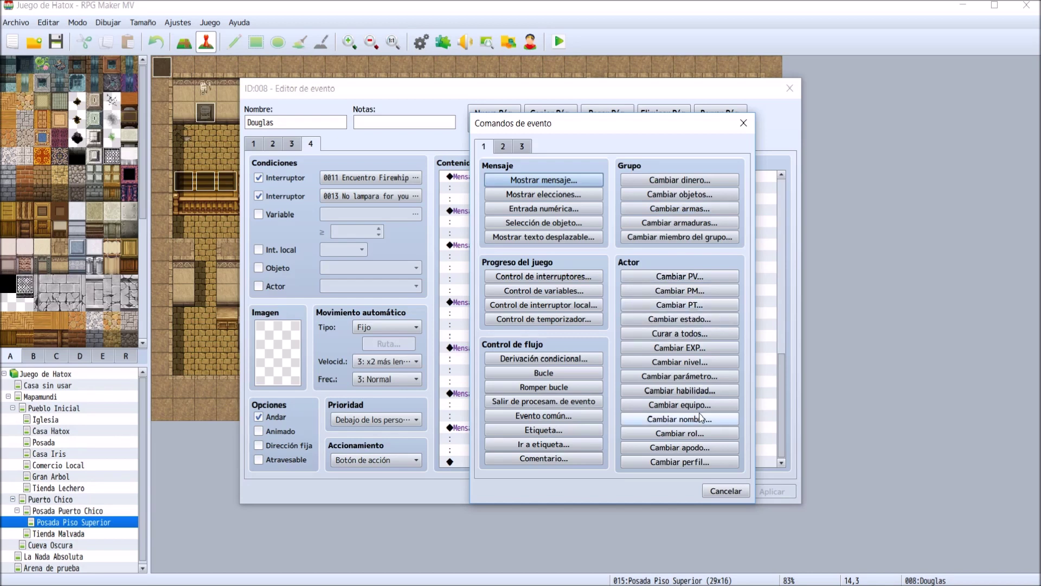
left_click(502, 146)
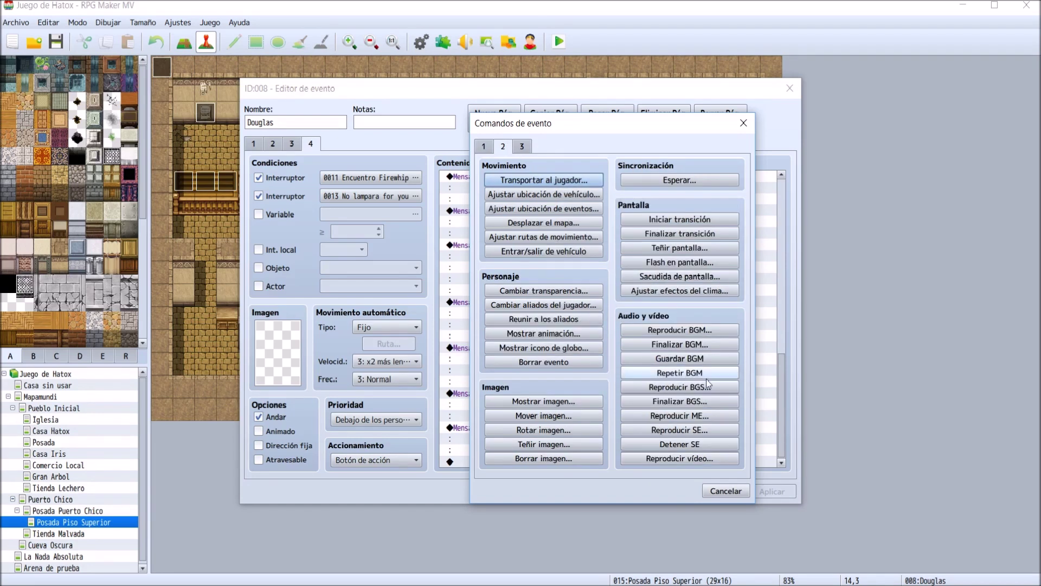
left_click(710, 416)
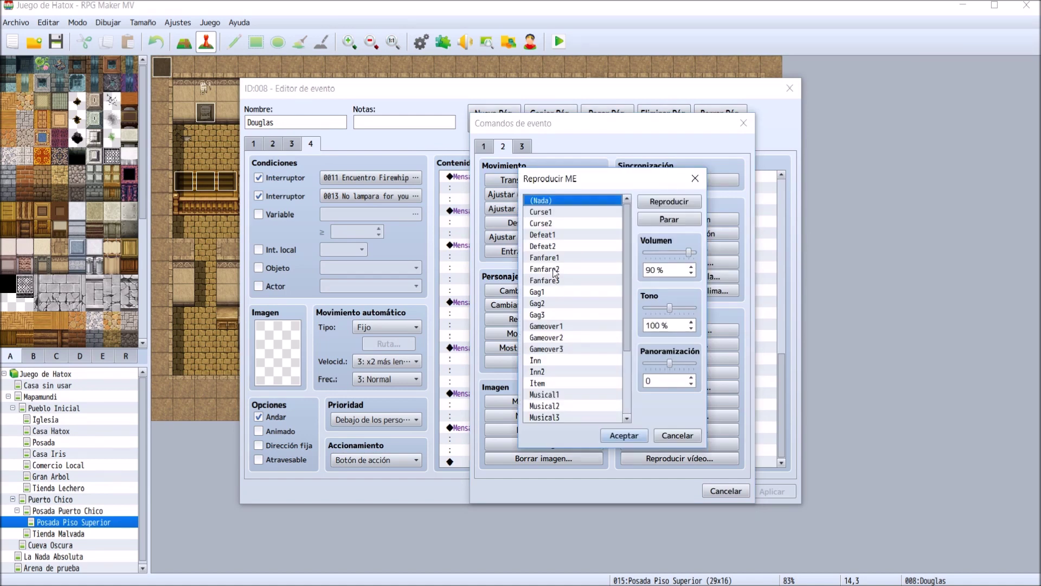
left_click(553, 270)
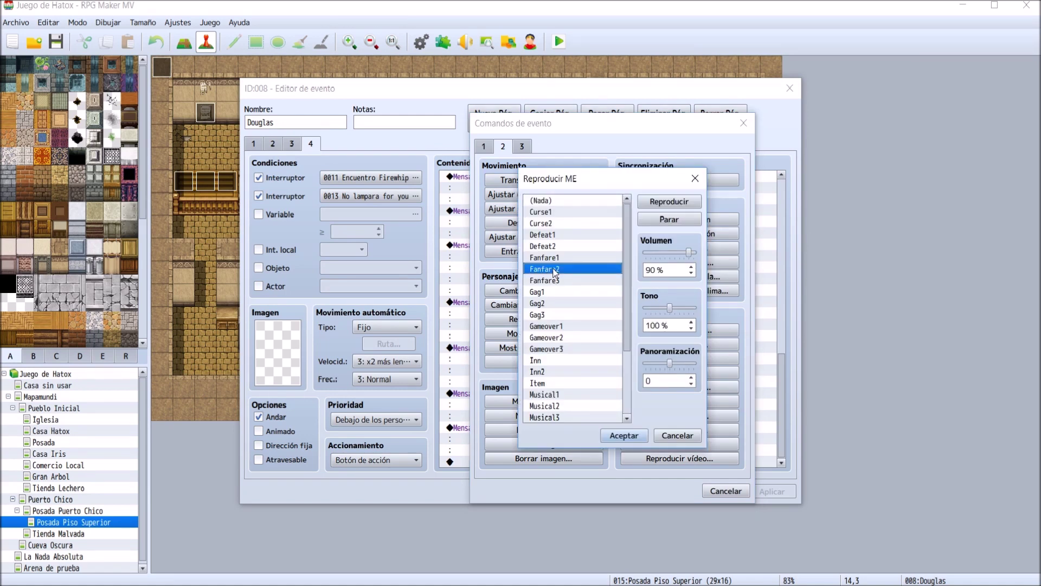
left_click(637, 437)
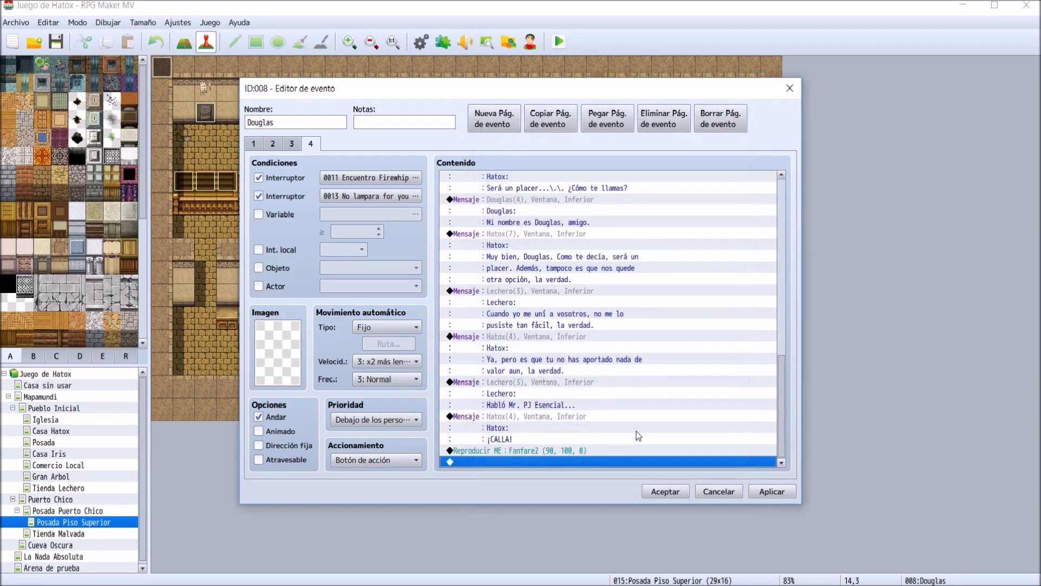
- Change the music effect at the end of Douglas's page 4 to Fanfare3 and accept the event
double_click(598, 451)
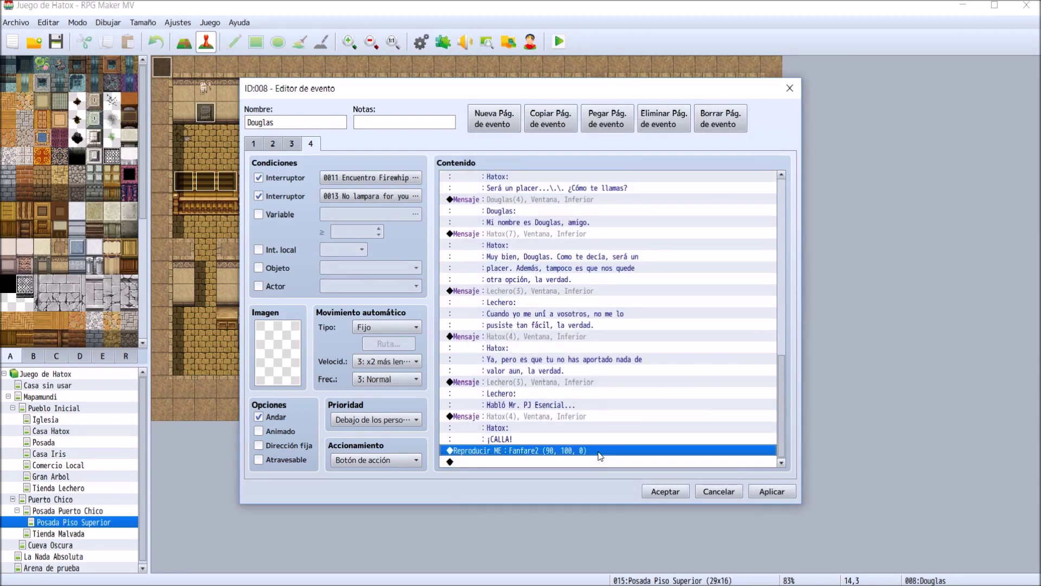
left_click(593, 259)
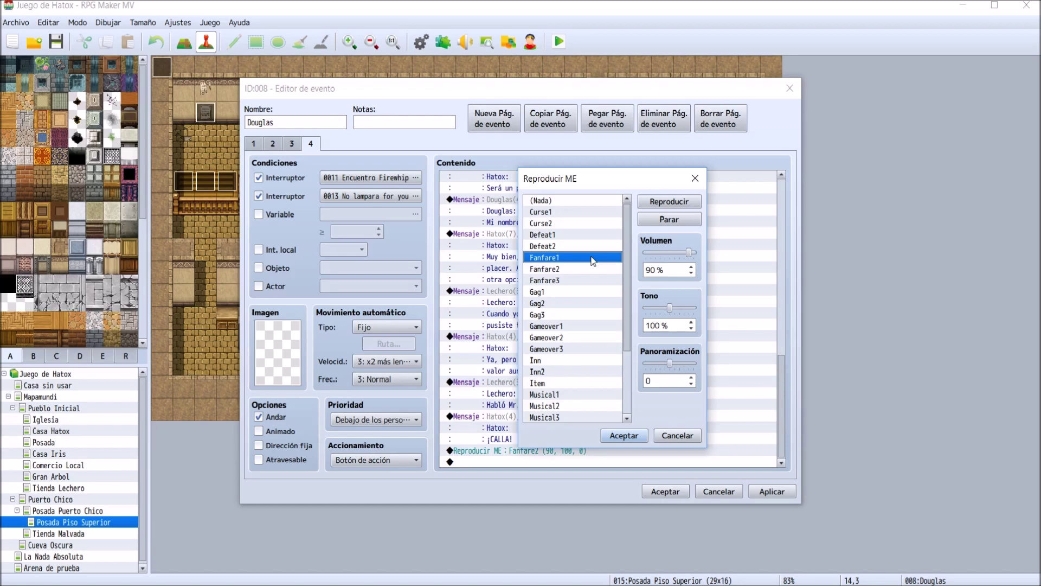
left_click(585, 280)
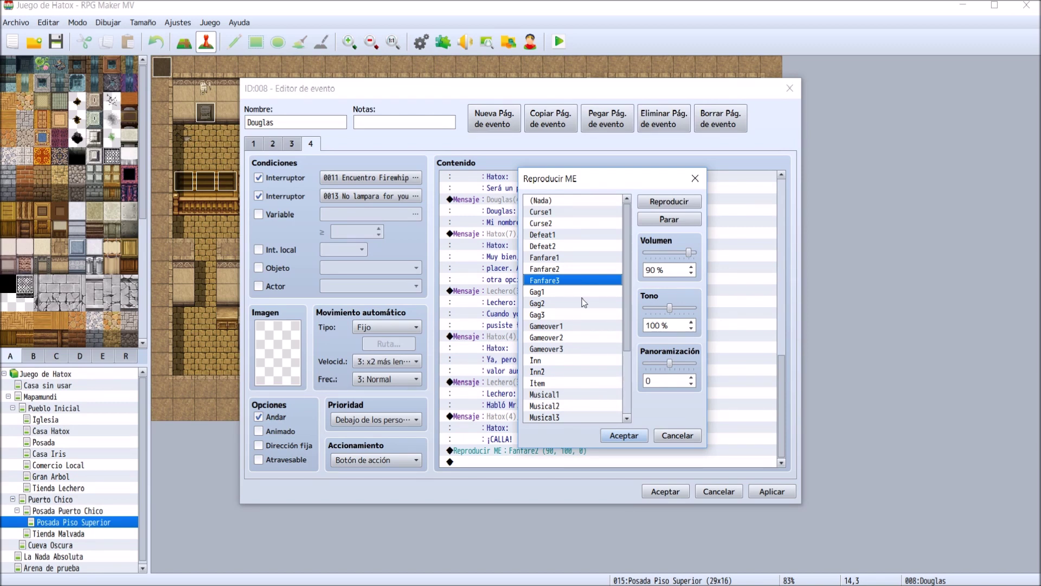
left_click(624, 436)
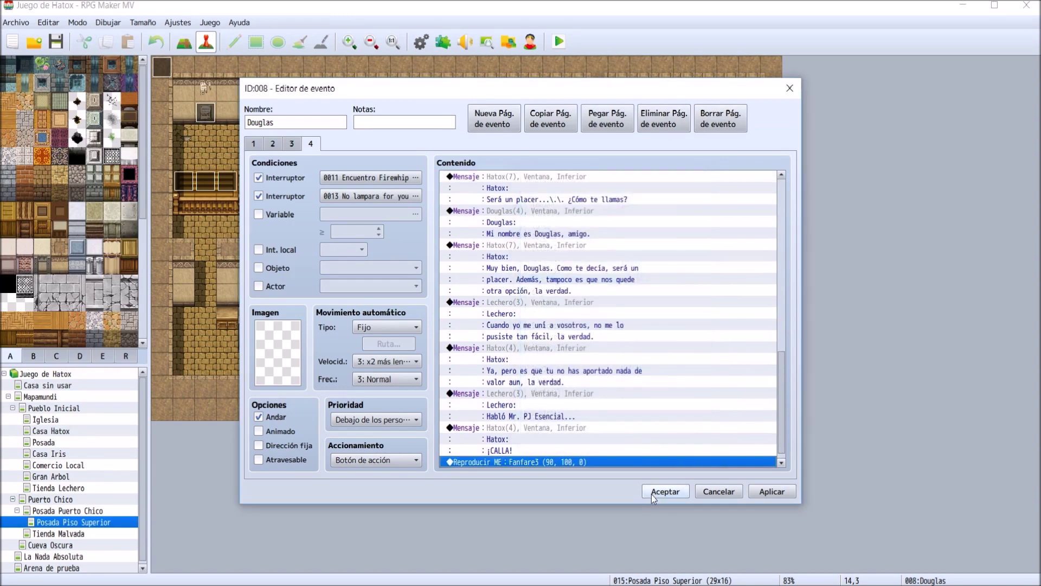
left_click(667, 491)
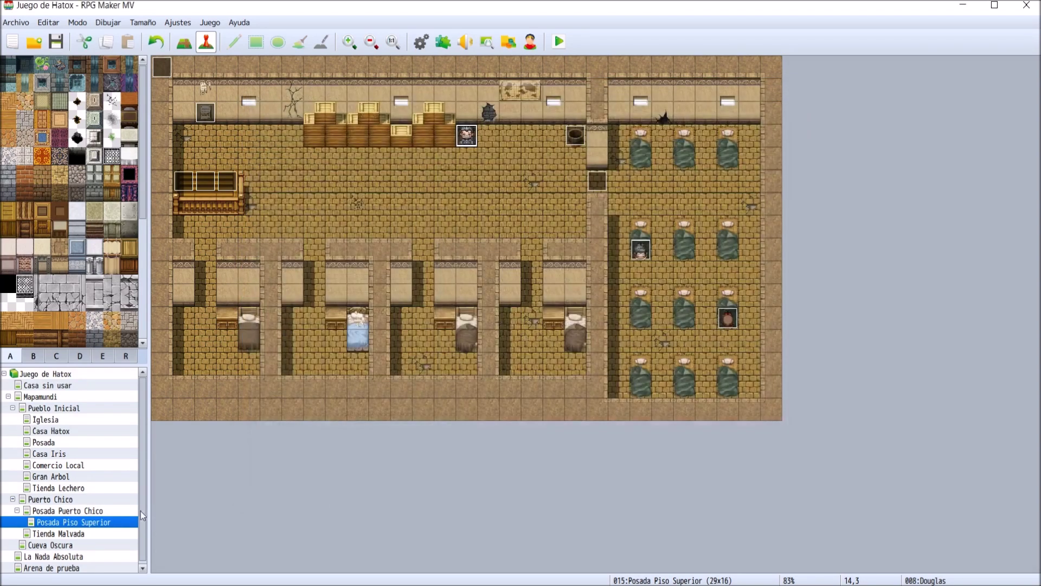
- Change the music effect before Miky's joining message on page 2 of Pueblo Inicial's event EV028 to Fanfare3 and accept the event
left_click(93, 409)
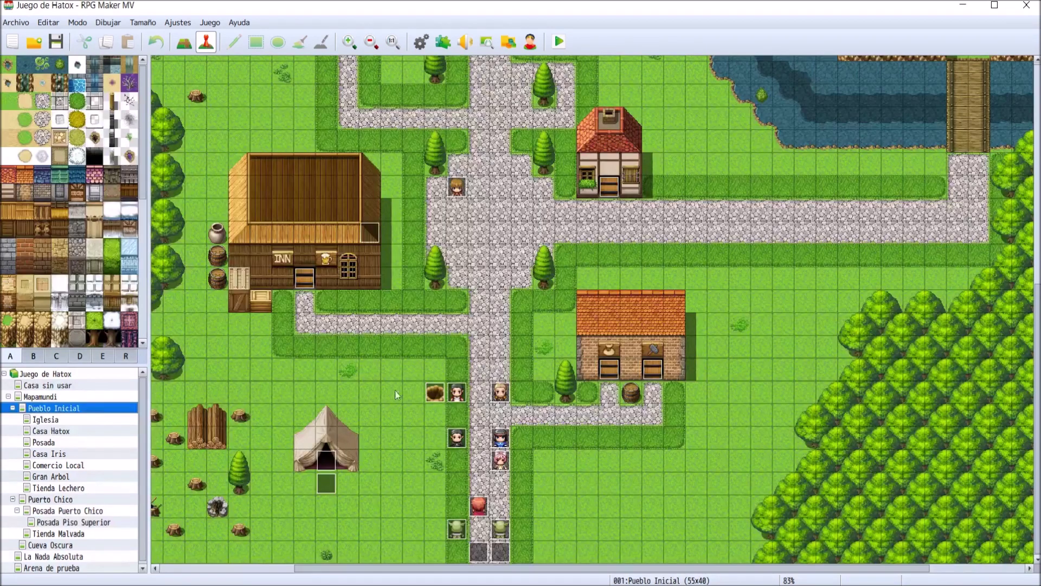
double_click(479, 552)
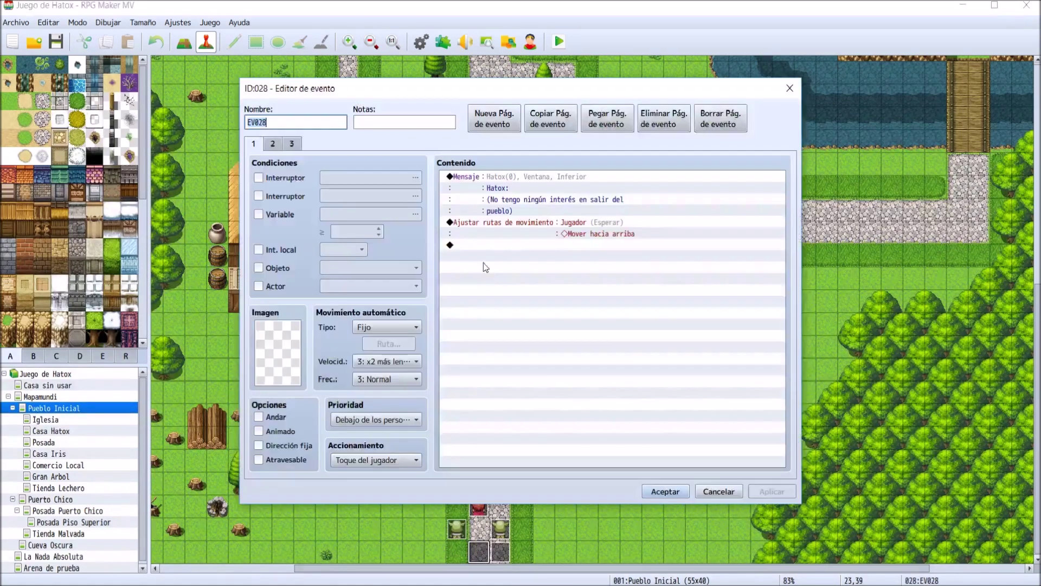
left_click(293, 143)
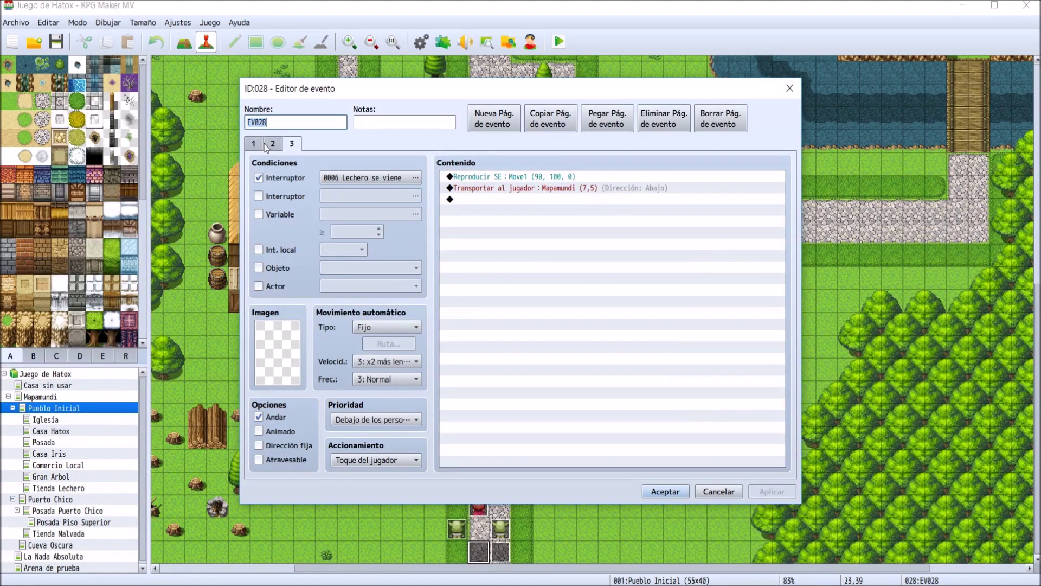
left_click(273, 143)
left_click_drag(779, 196, 779, 372)
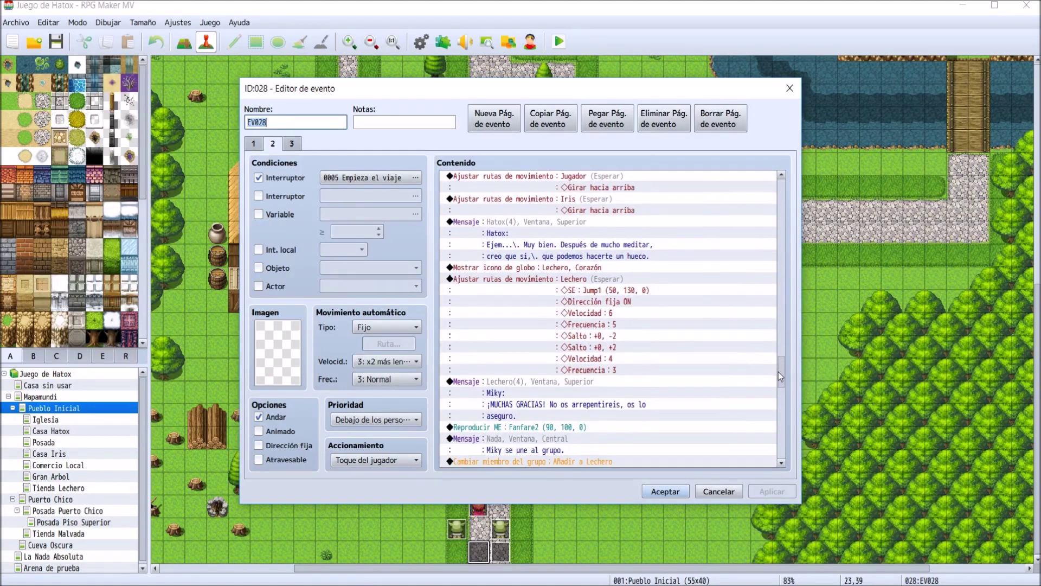
double_click(549, 427)
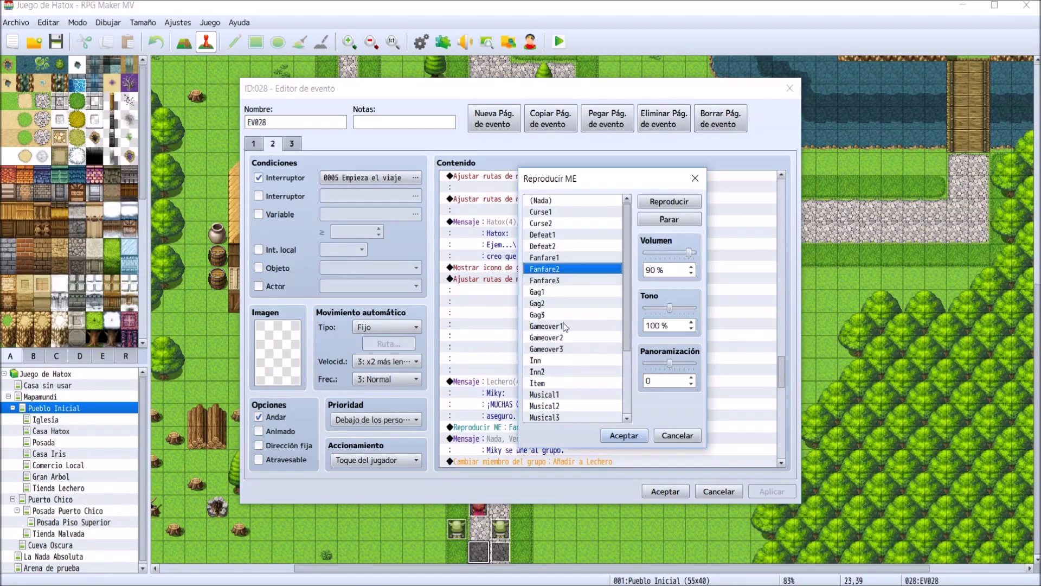
left_click(560, 281)
left_click(624, 436)
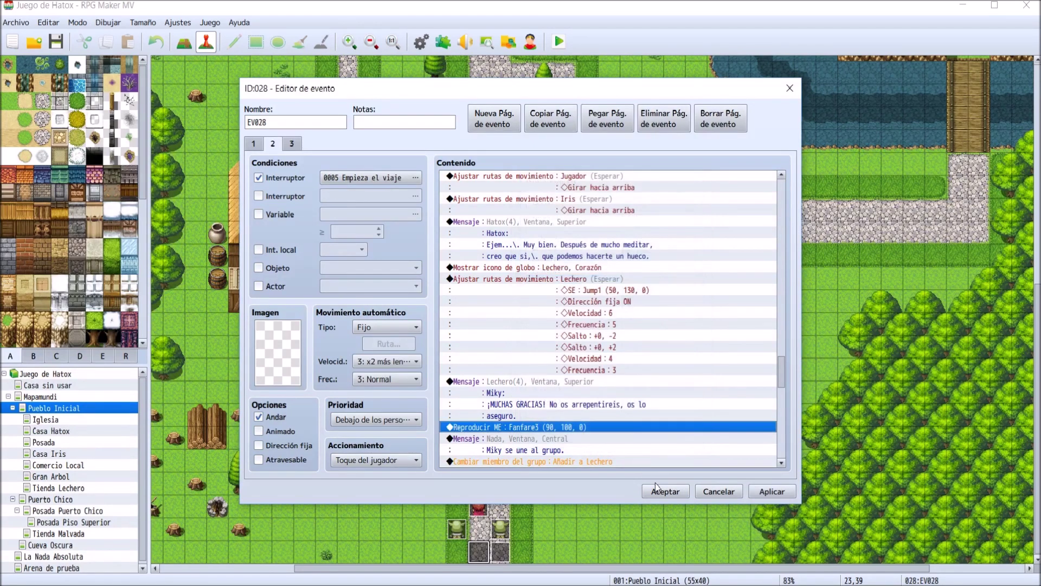
left_click(665, 491)
- Change the music effect before Miky's joining message on page 2 of event EV026 to Fanfare3 at 90 % volume and accept the event
double_click(500, 551)
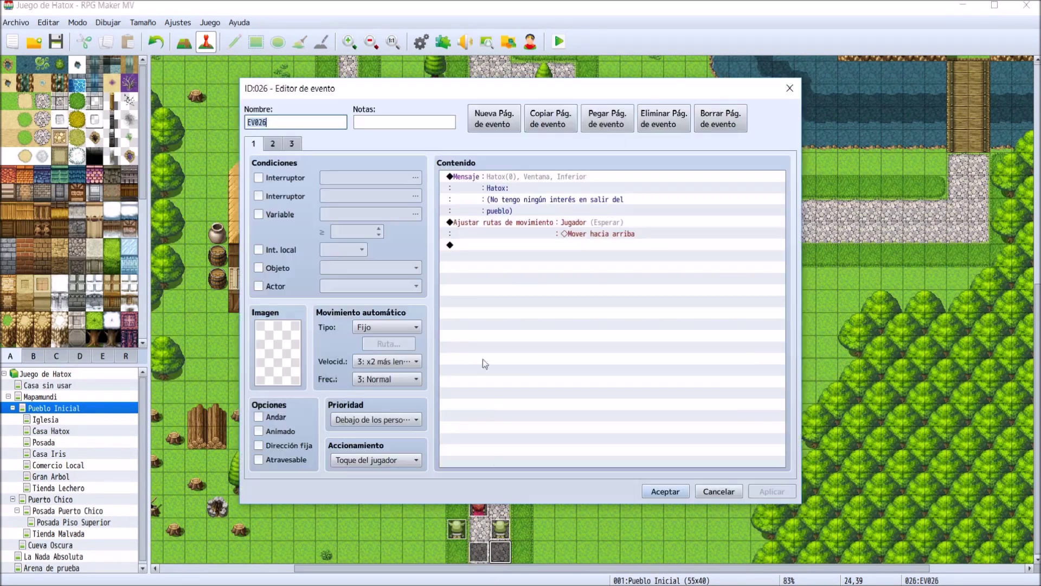
left_click(272, 143)
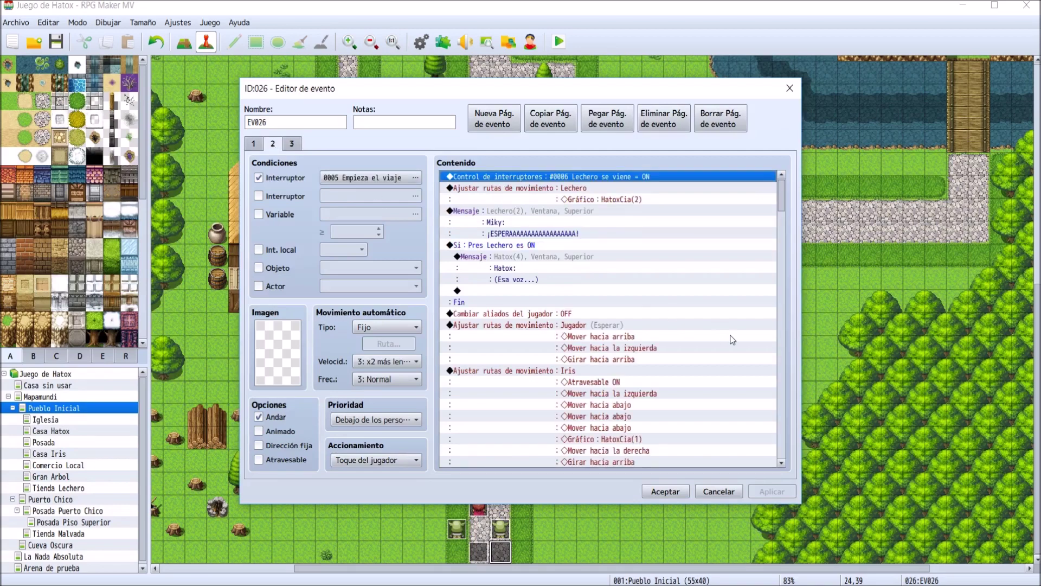
left_click_drag(786, 187, 793, 382)
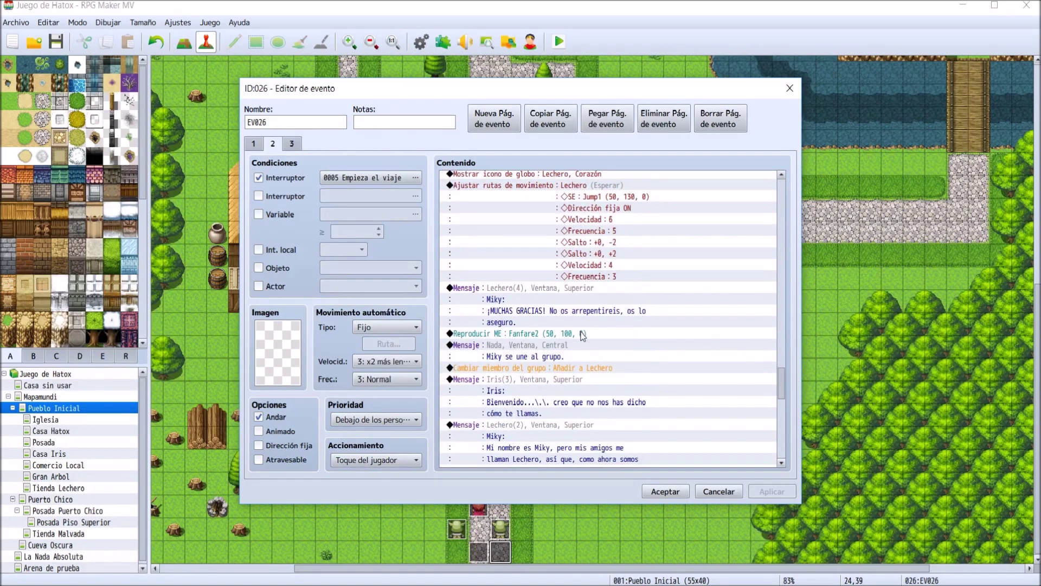
double_click(582, 335)
left_click(572, 280)
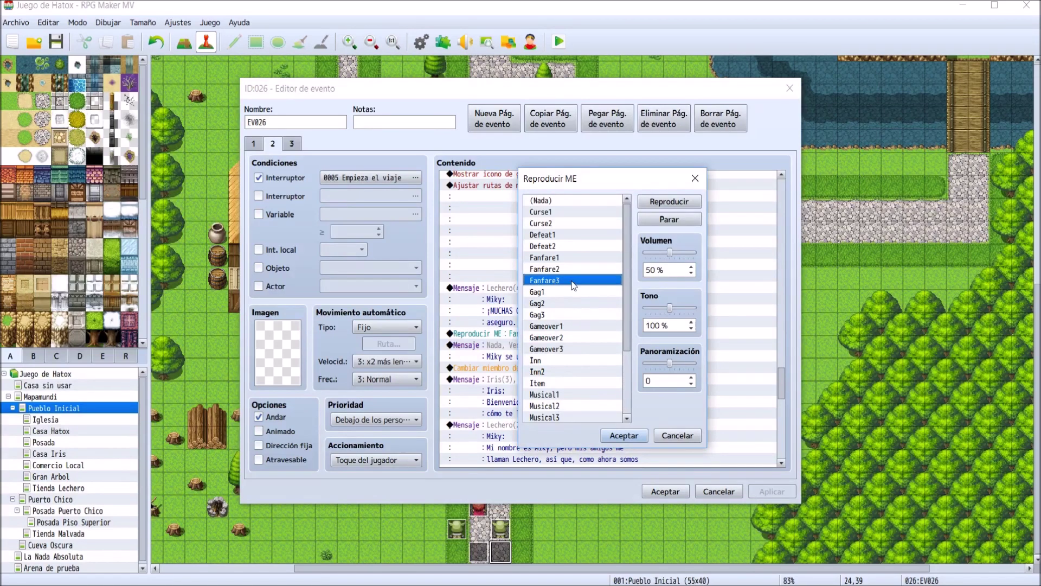
left_click_drag(673, 258, 688, 256)
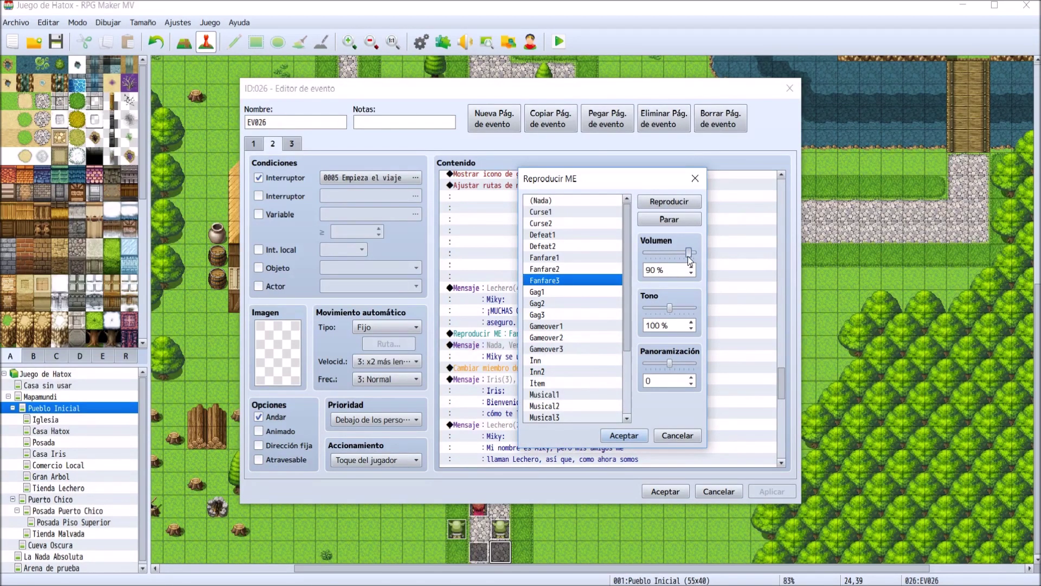
left_click(623, 435)
left_click(663, 490)
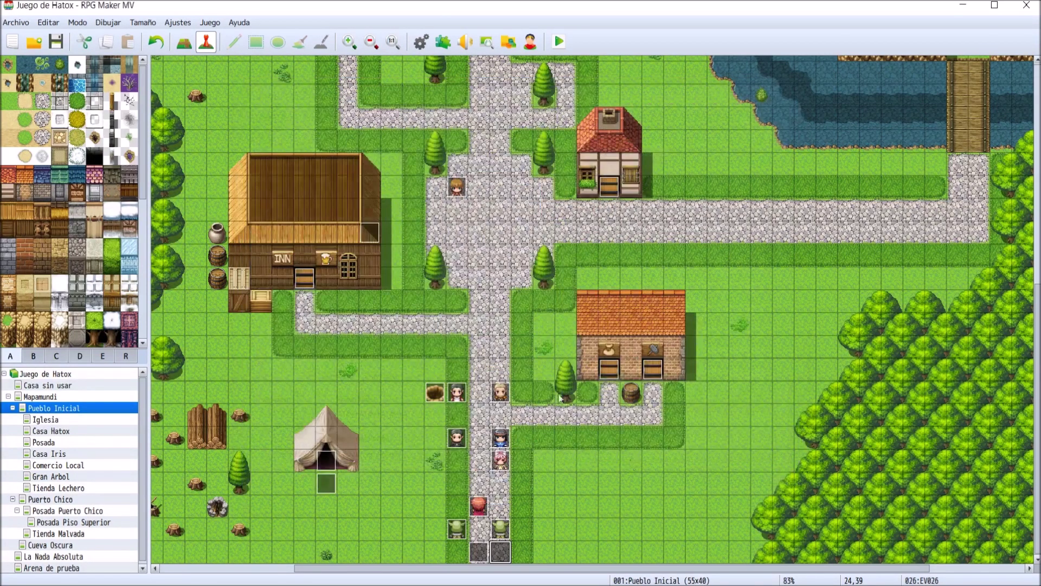
- Open page 4 of the Douglas event on the Posada Piso Superior map at the end of its commands
left_click(97, 533)
left_click(92, 522)
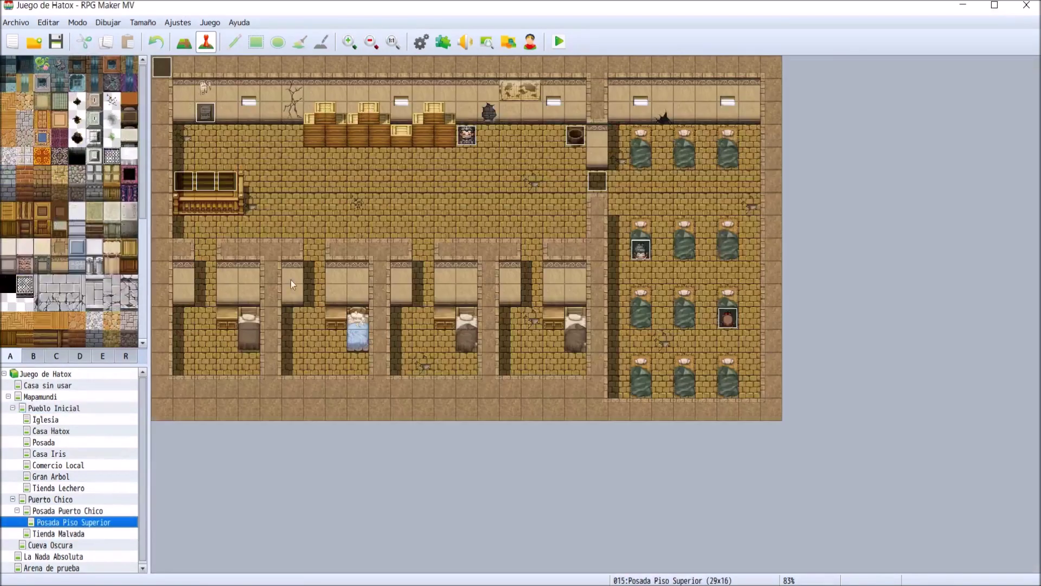
double_click(470, 133)
left_click(655, 291)
double_click(470, 293)
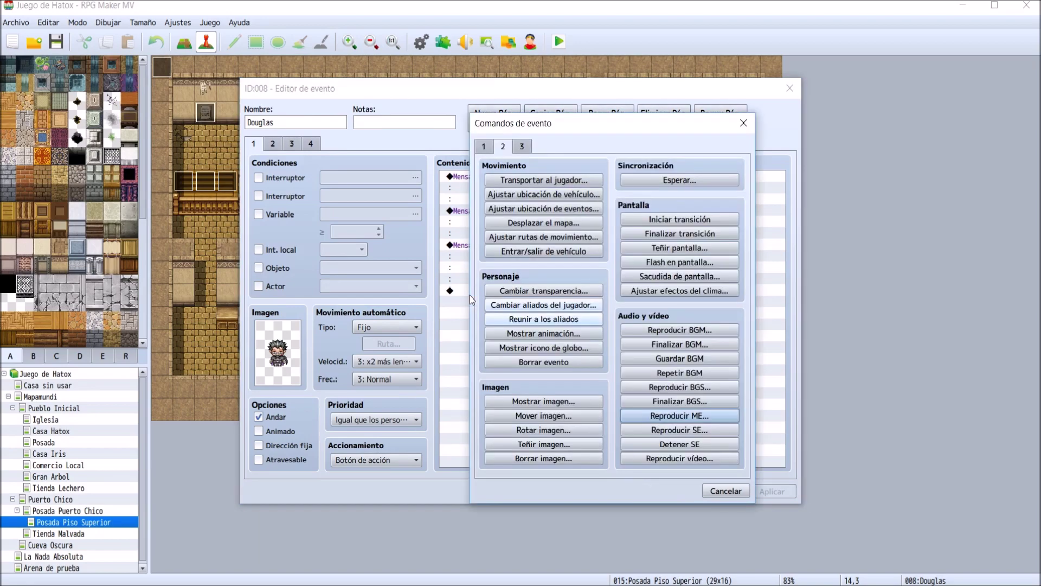
key("Escape")
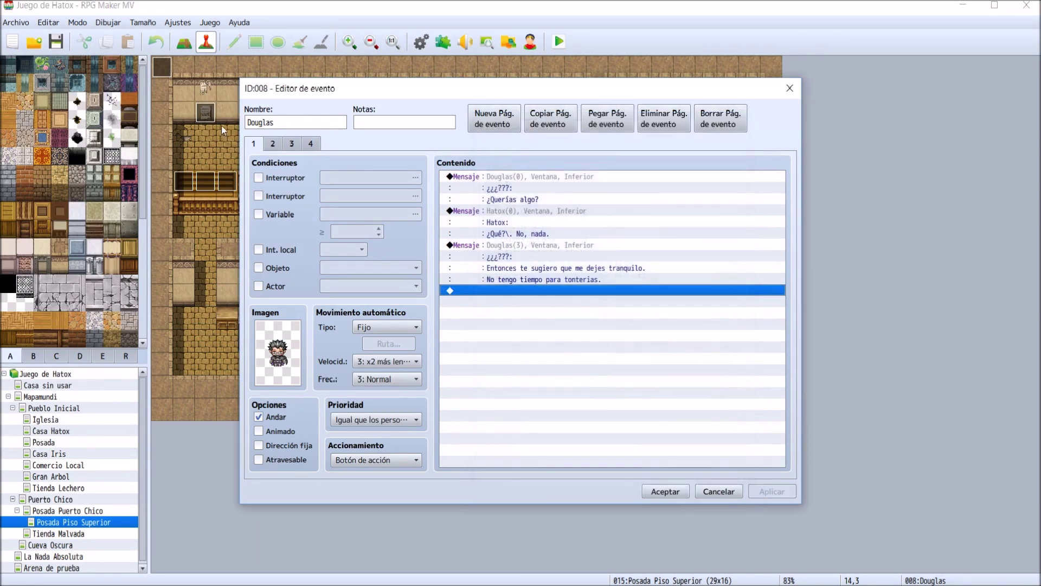
left_click(312, 142)
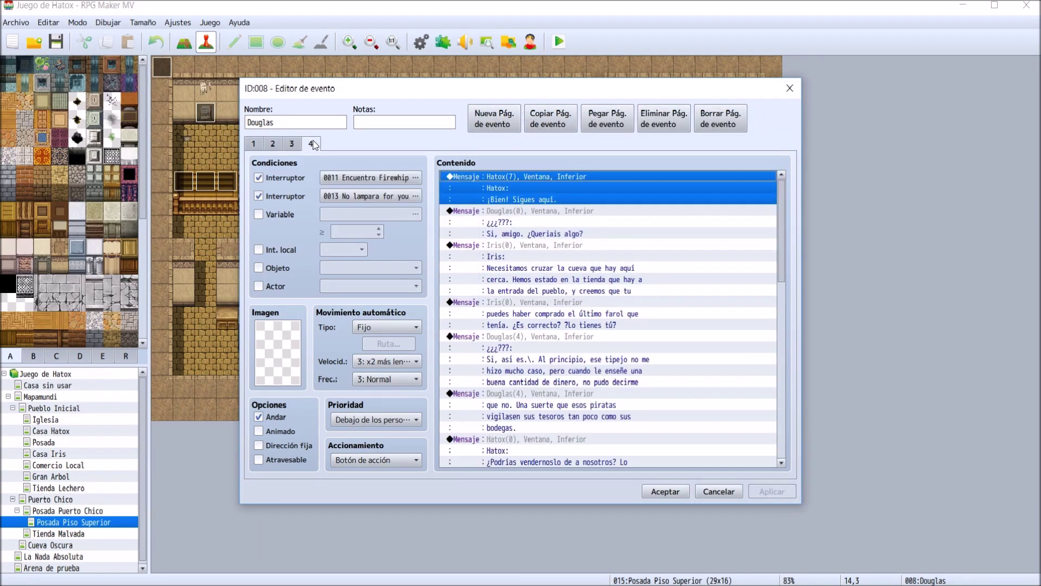
scroll(643, 362, "down", 10)
scroll(643, 362, "down", 10)
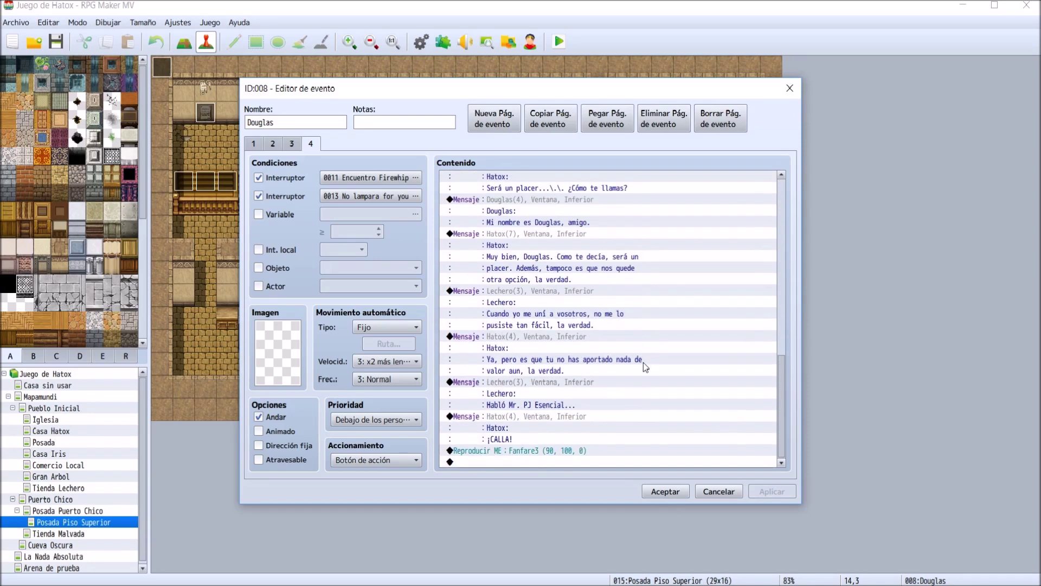
- Add a message "Douglas se une al grupo." with Central window position after the Fanfare3 effect and accept the event
double_click(587, 463)
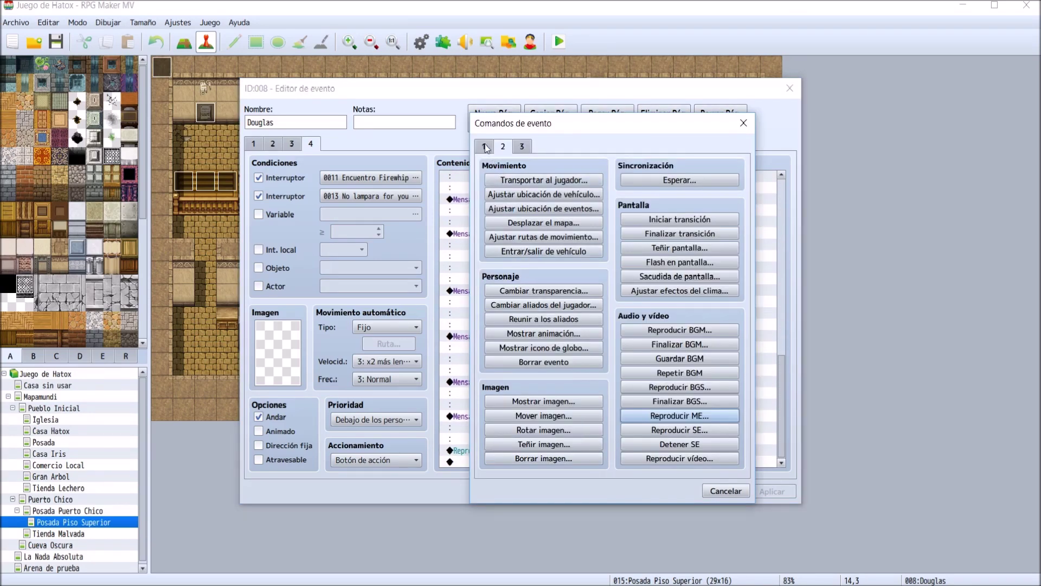
left_click(537, 180)
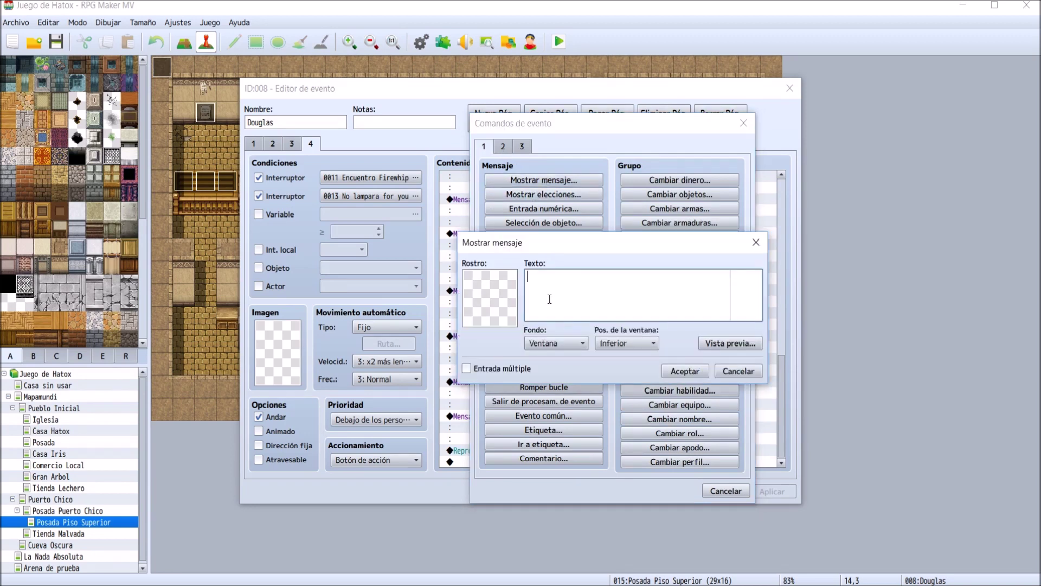
left_click(622, 342)
left_click(623, 373)
type("Douglas se une al grupo.")
left_click(695, 371)
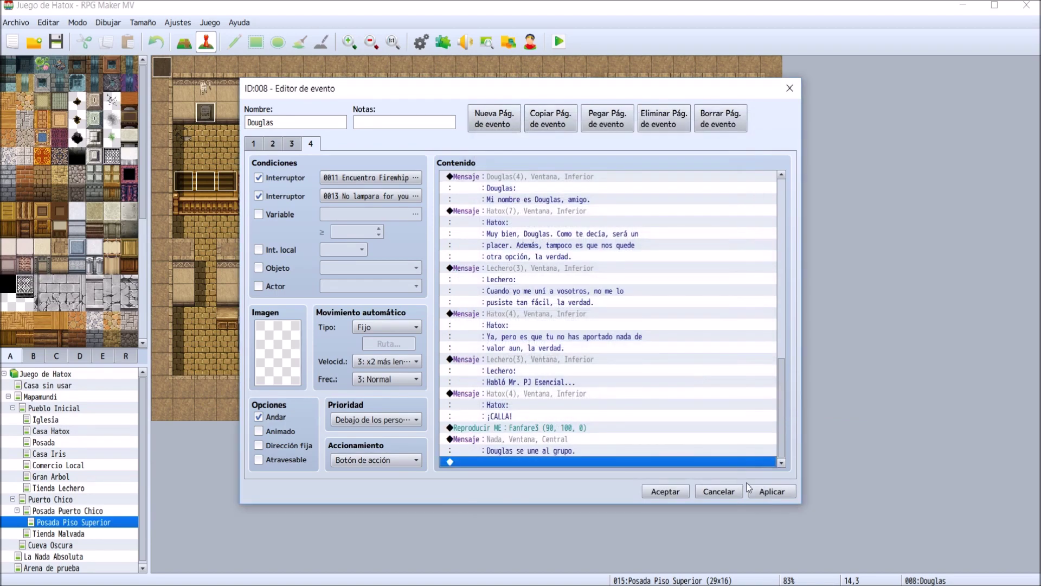
left_click(672, 492)
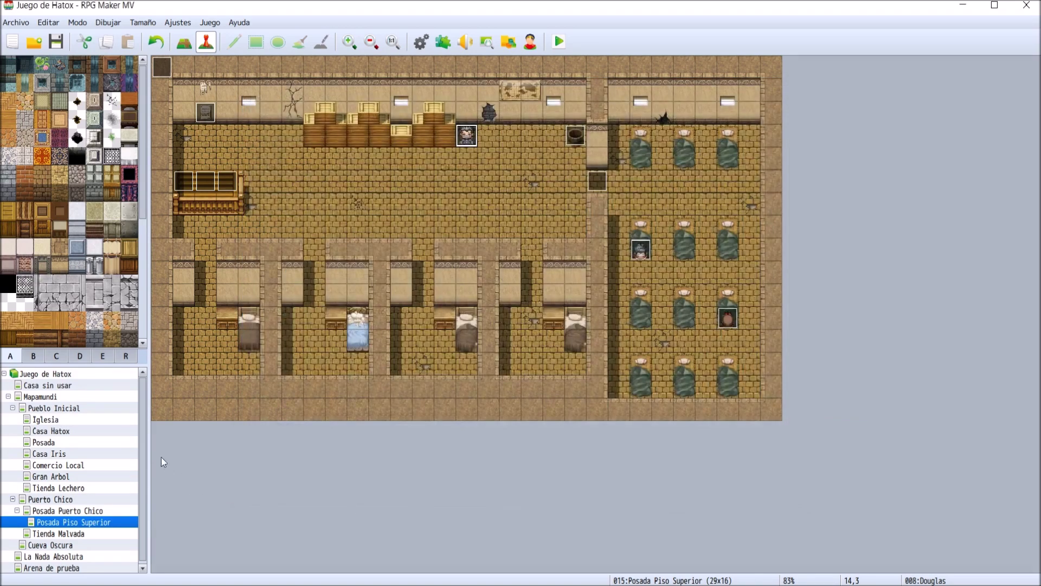
- Review the commands around and after Miky's joining message on page 2 of event EV028 in Pueblo Inicial
left_click(91, 410)
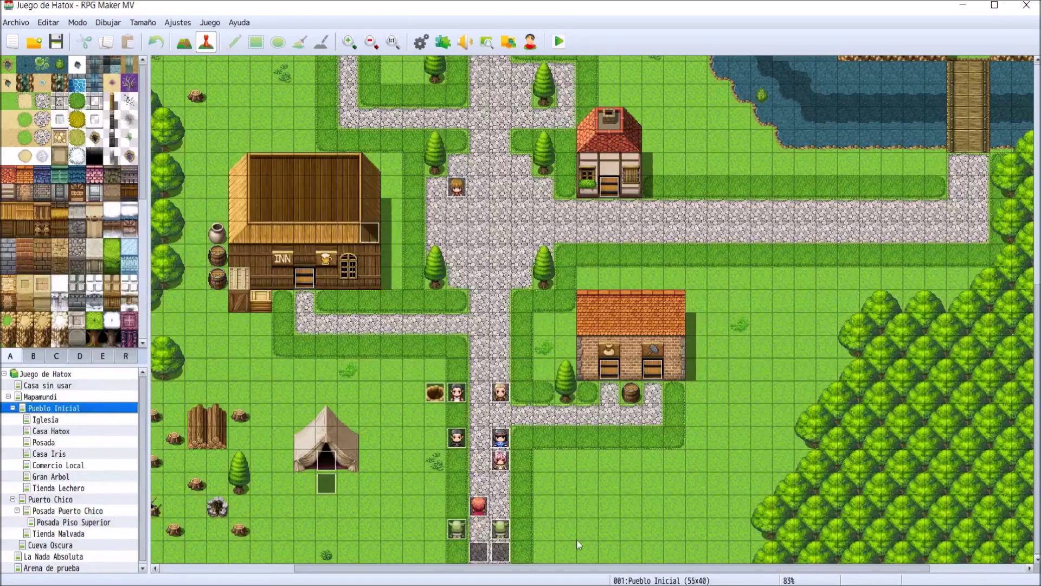
double_click(479, 551)
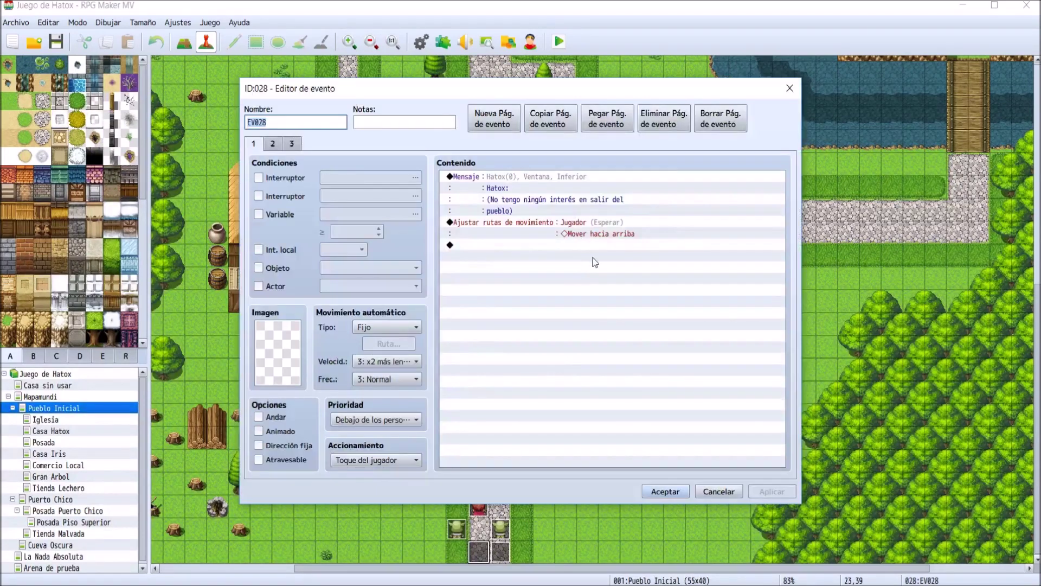
left_click(273, 144)
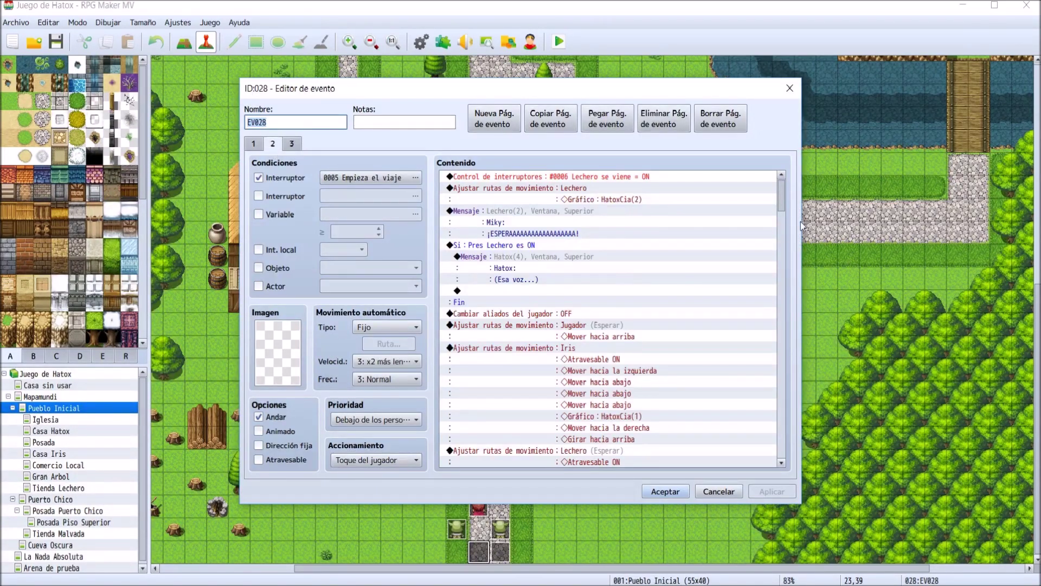
left_click_drag(782, 201, 773, 450)
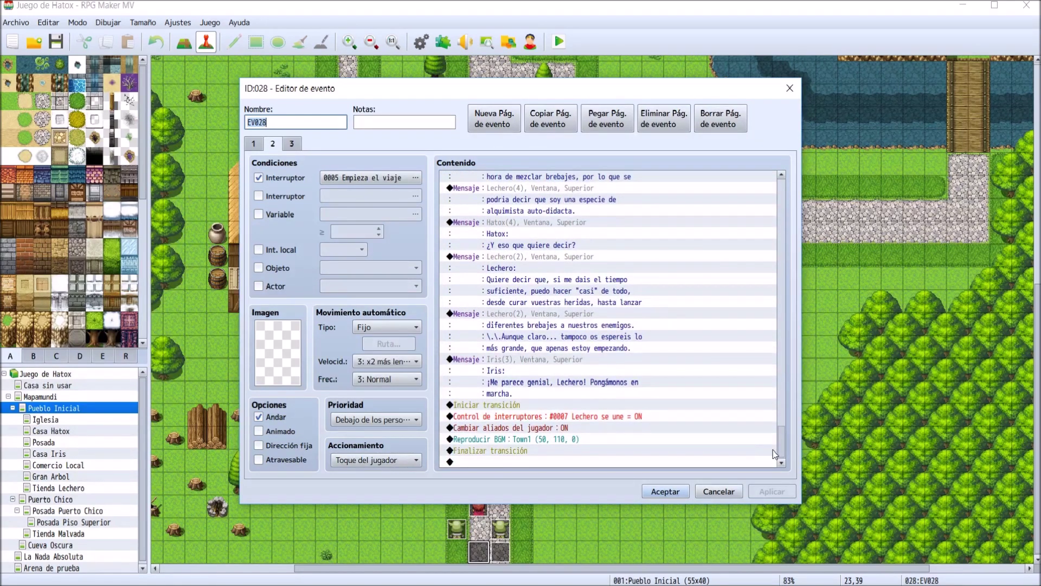
left_click_drag(778, 453, 782, 391)
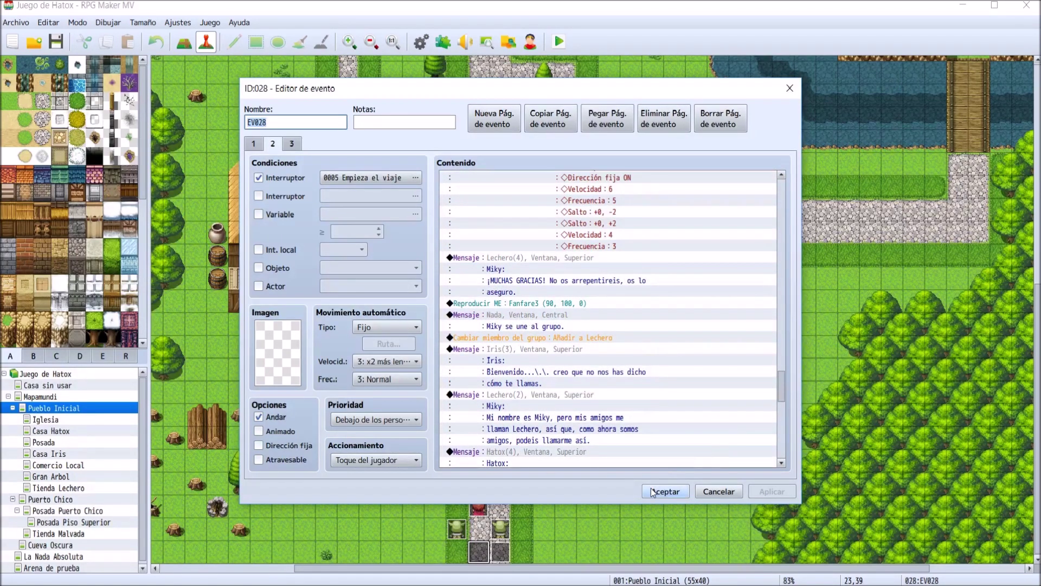
left_click(665, 491)
- Return to the Posada Piso Superior map and open page 4 of the Douglas event
left_click(91, 499)
left_click(94, 510)
left_click(96, 522)
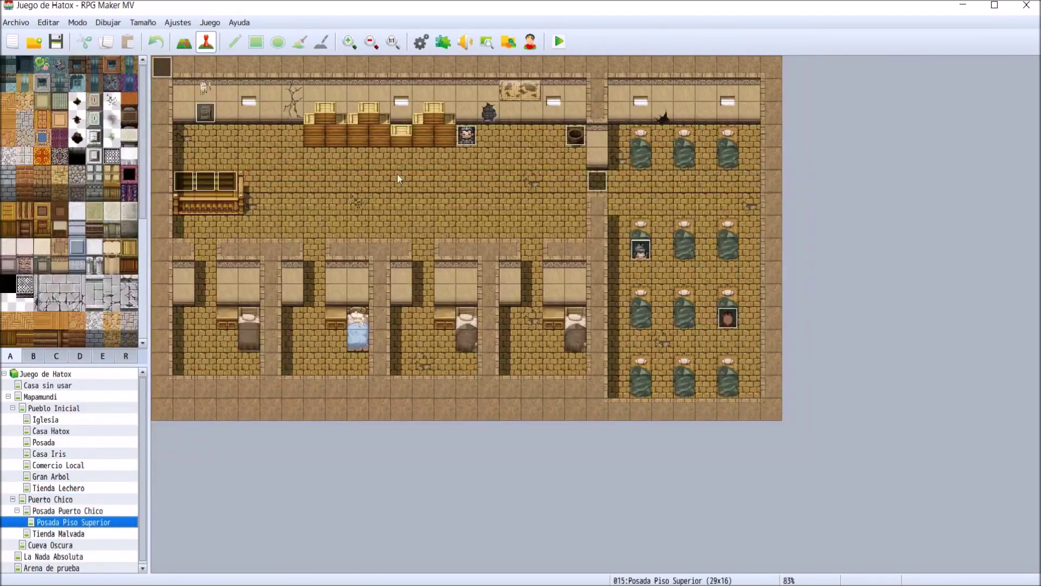
double_click(465, 136)
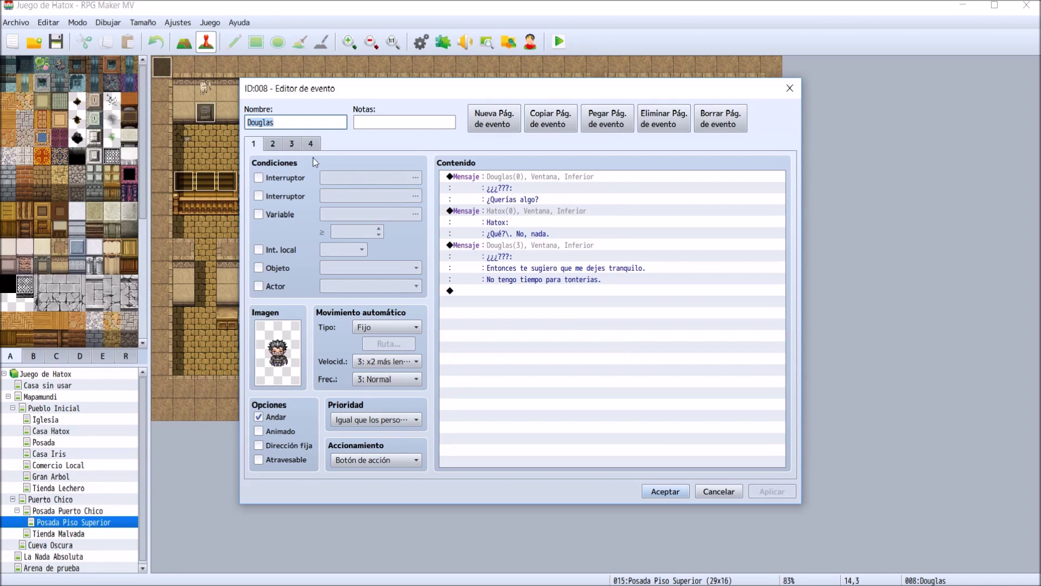
left_click(308, 141)
- Set page 4's image to Douglas's front-facing sprite from the HatoxCia character sheet and accept the event
left_click(260, 358)
double_click(262, 361)
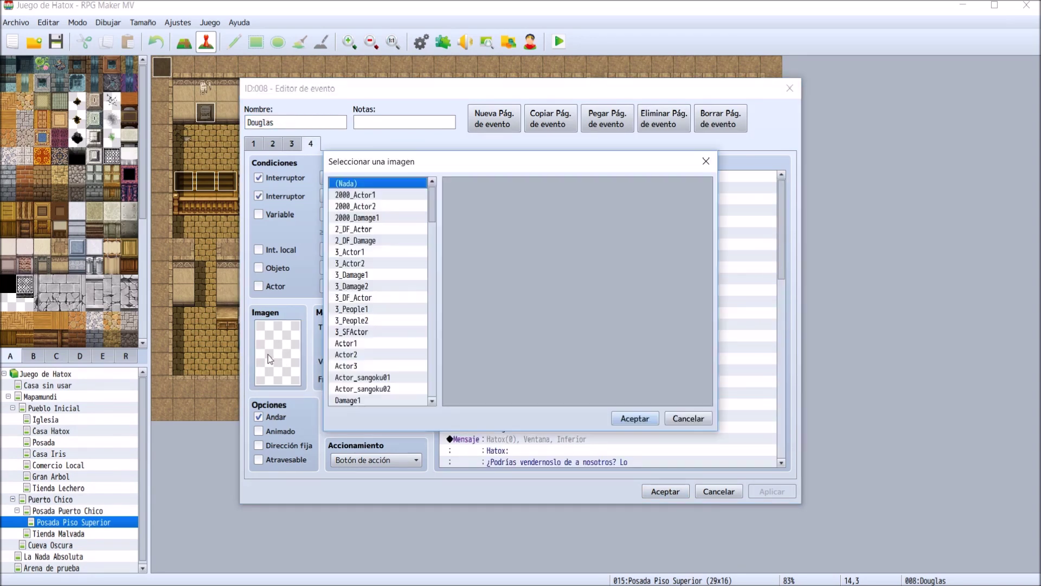
left_click(366, 319)
scroll(366, 318, "down", 4)
scroll(367, 319, "down", 6)
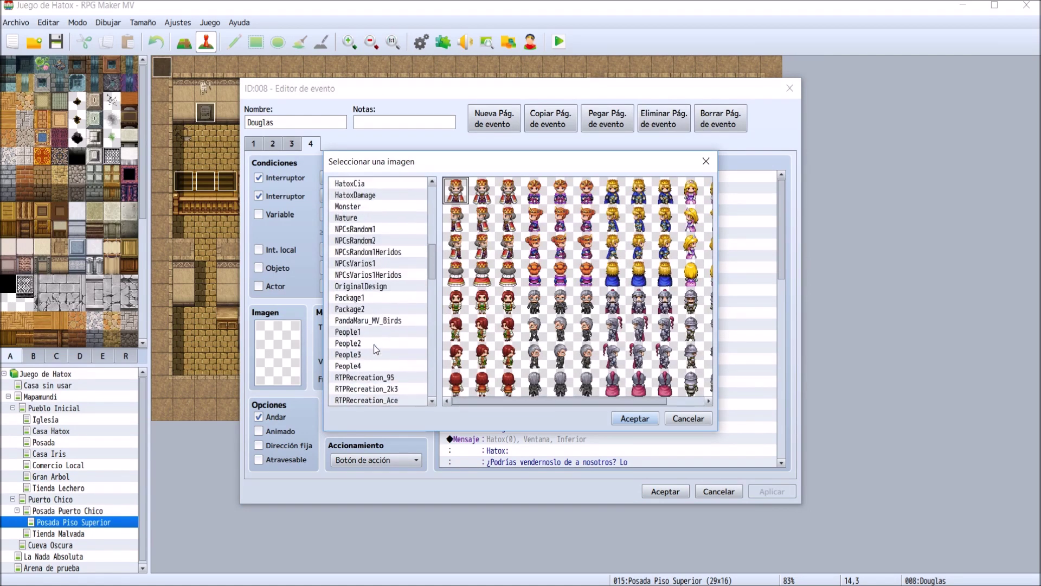
scroll(379, 363, "down", 3)
scroll(380, 369, "up", 7)
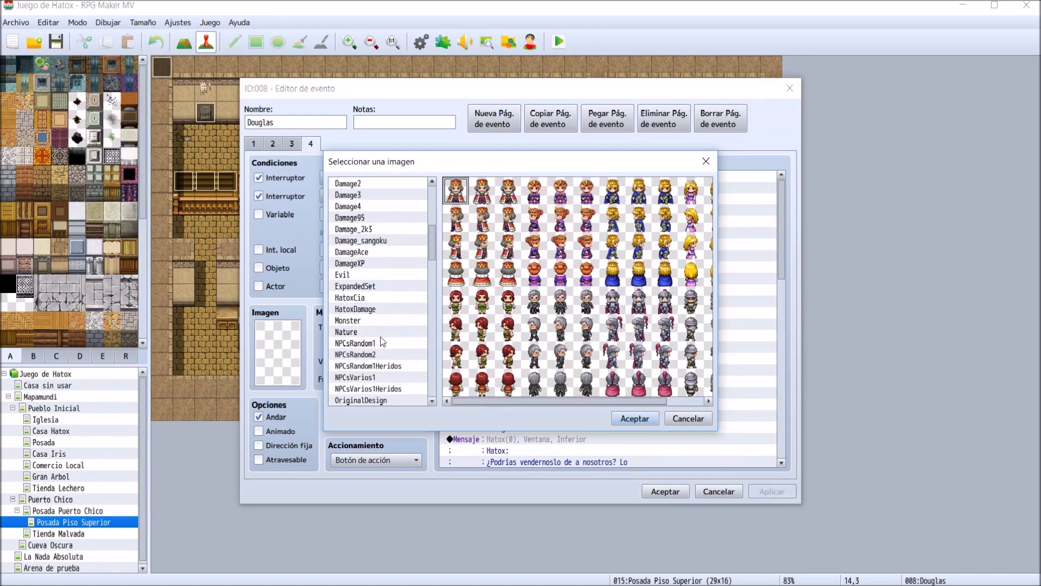
left_click(382, 298)
left_click(650, 208)
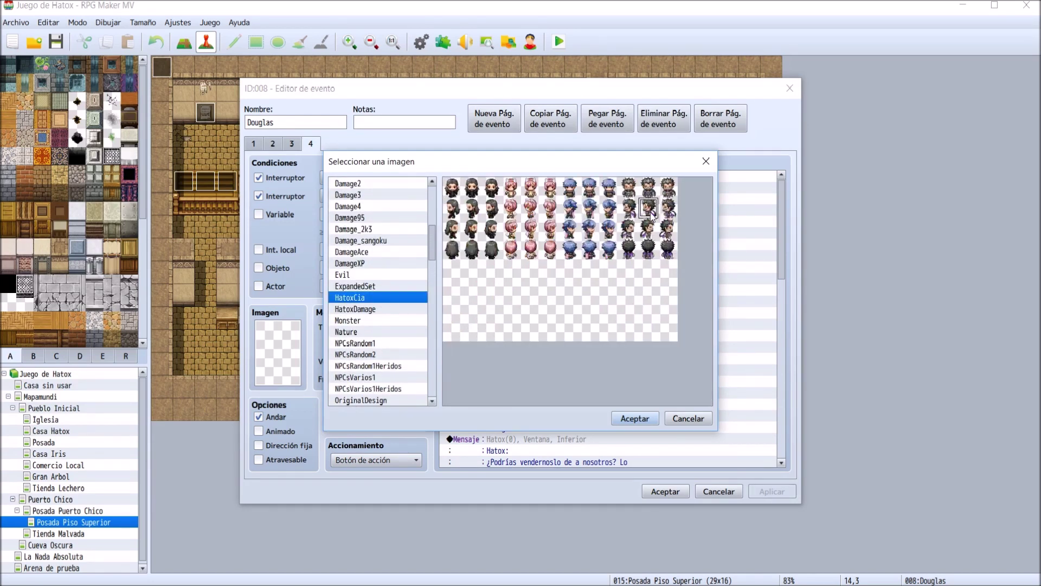
left_click(647, 187)
left_click(643, 420)
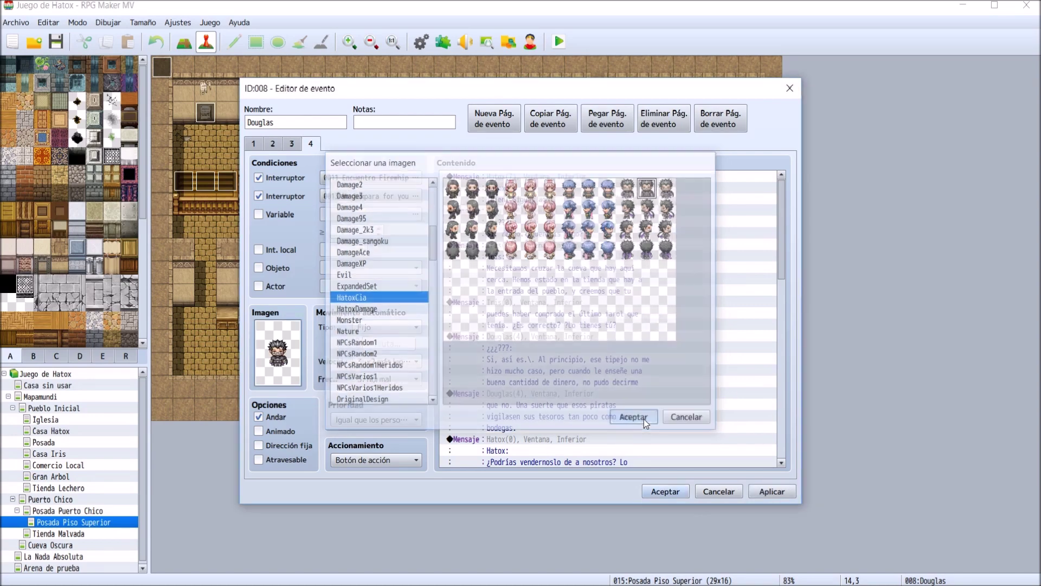
left_click(672, 492)
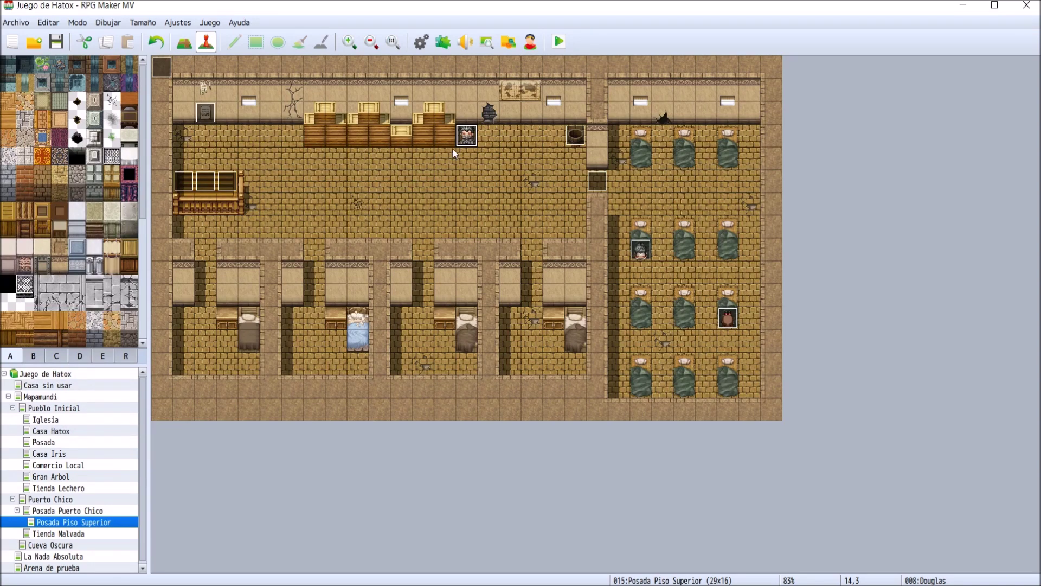
left_click(486, 142)
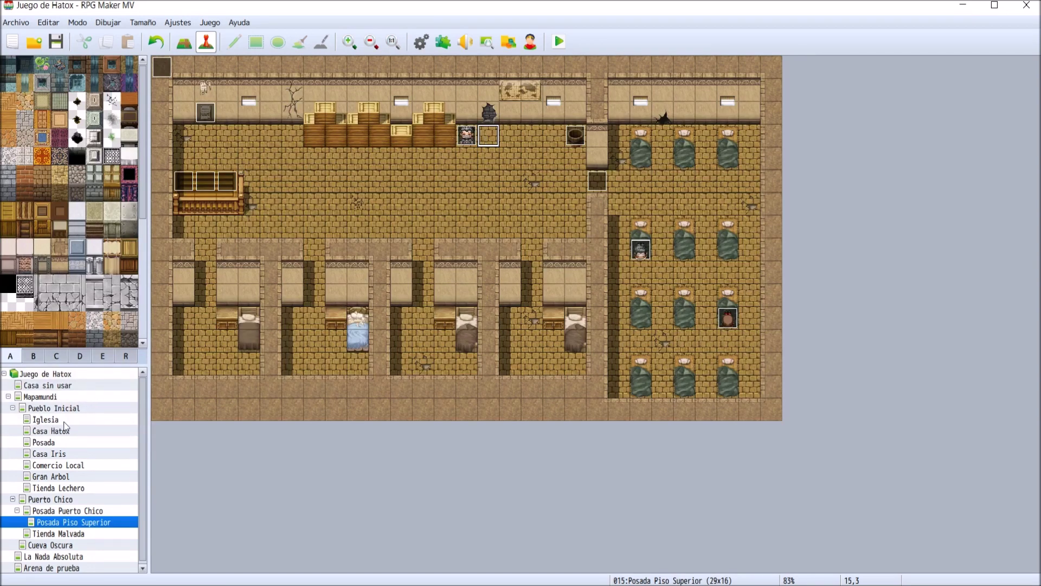
- Look over the Puerto Chico map, checking the inn surroundings, the docks and the Firewhip encounter events
left_click(60, 511)
left_click(64, 499)
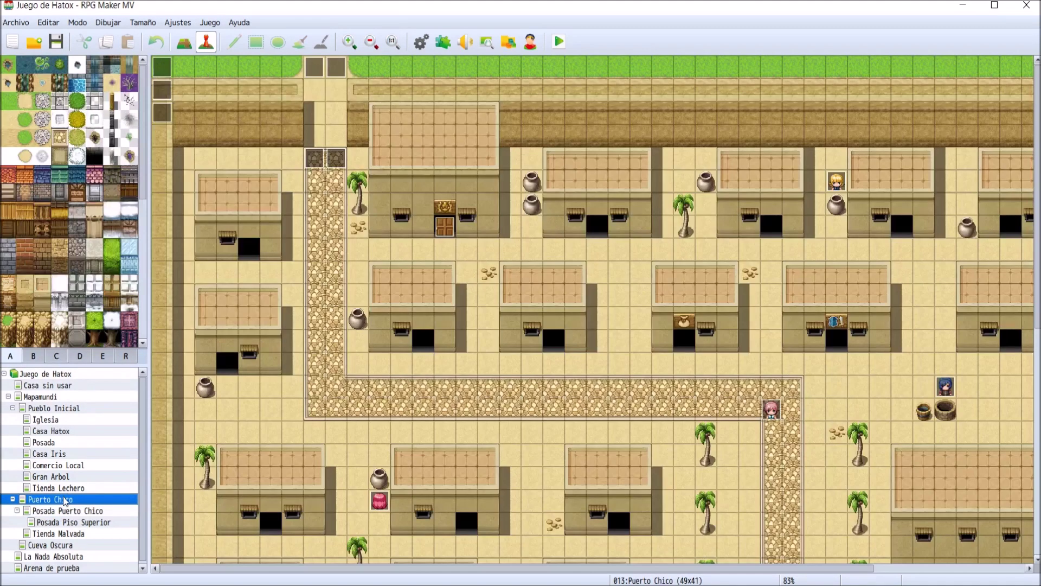
scroll(468, 482, "down", 5)
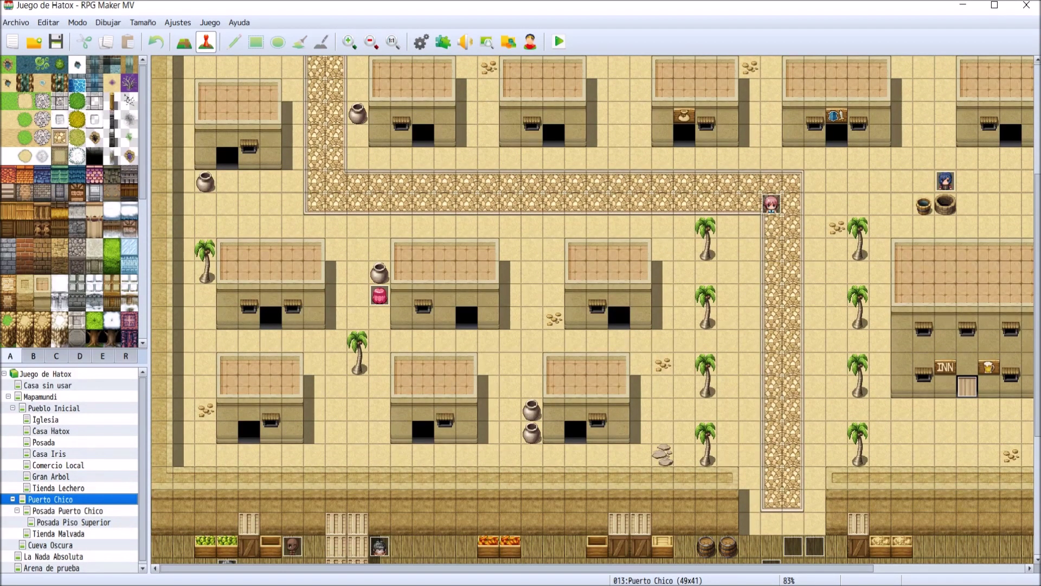
scroll(984, 567, "right", 5)
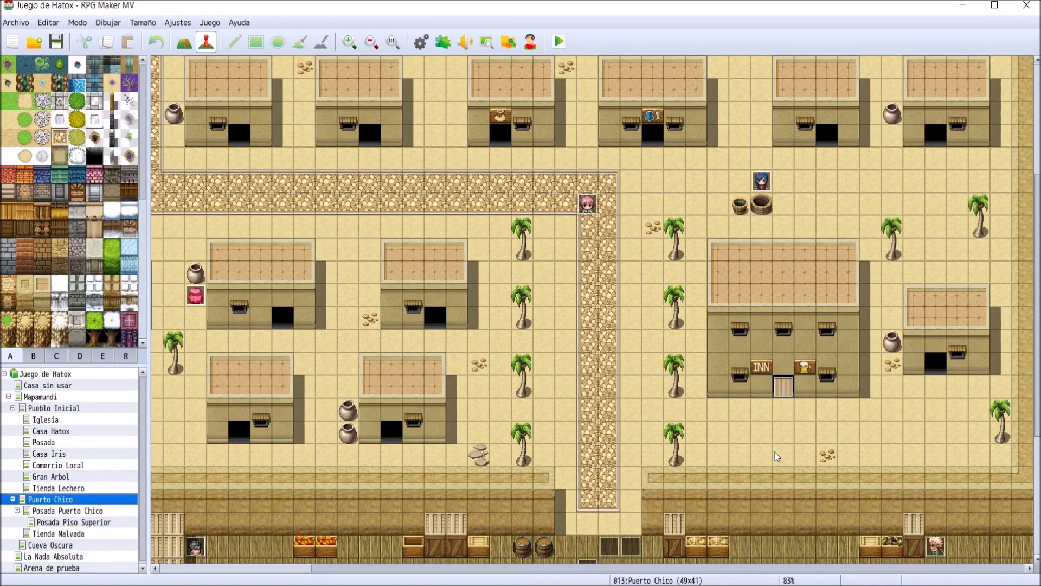
scroll(775, 452, "down", 5)
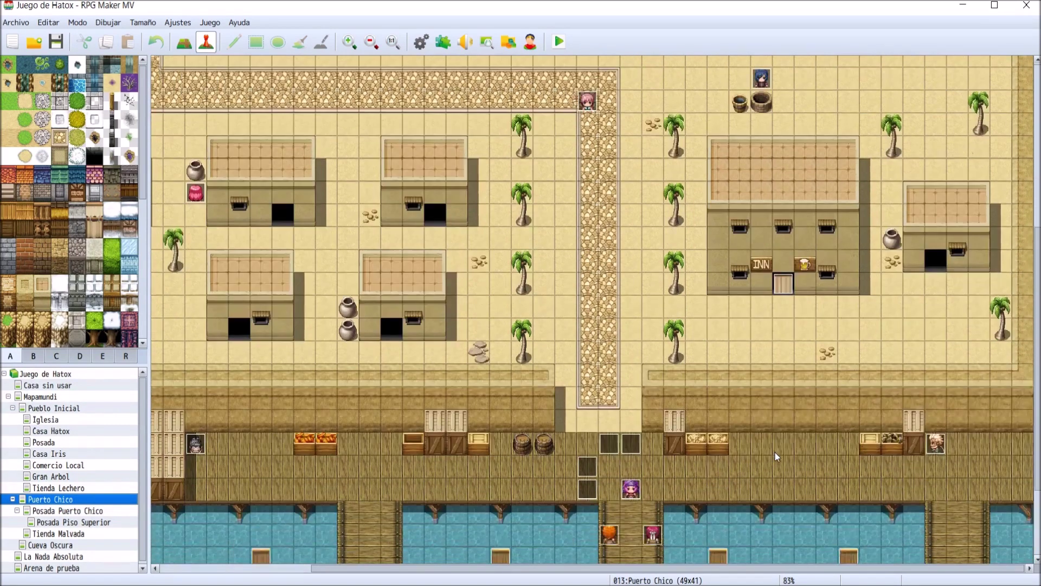
left_click(632, 466)
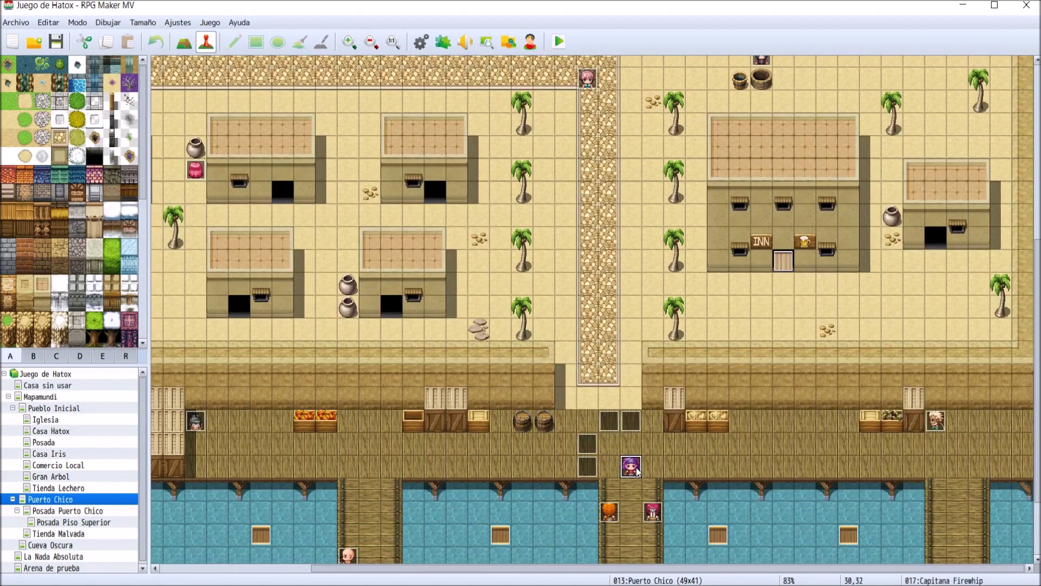
left_click(609, 422)
left_click(587, 466)
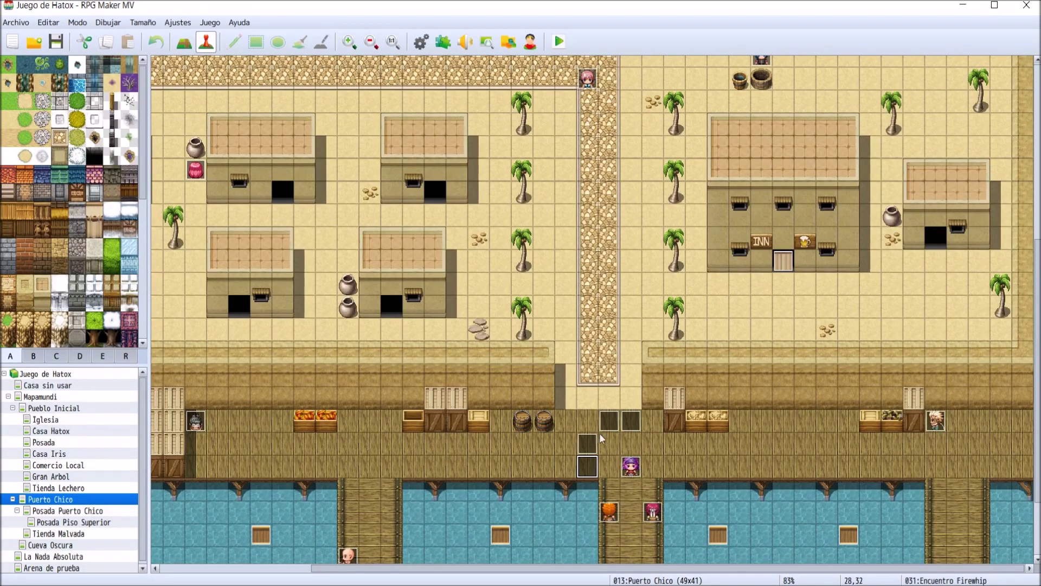
scroll(366, 463, "down", 3)
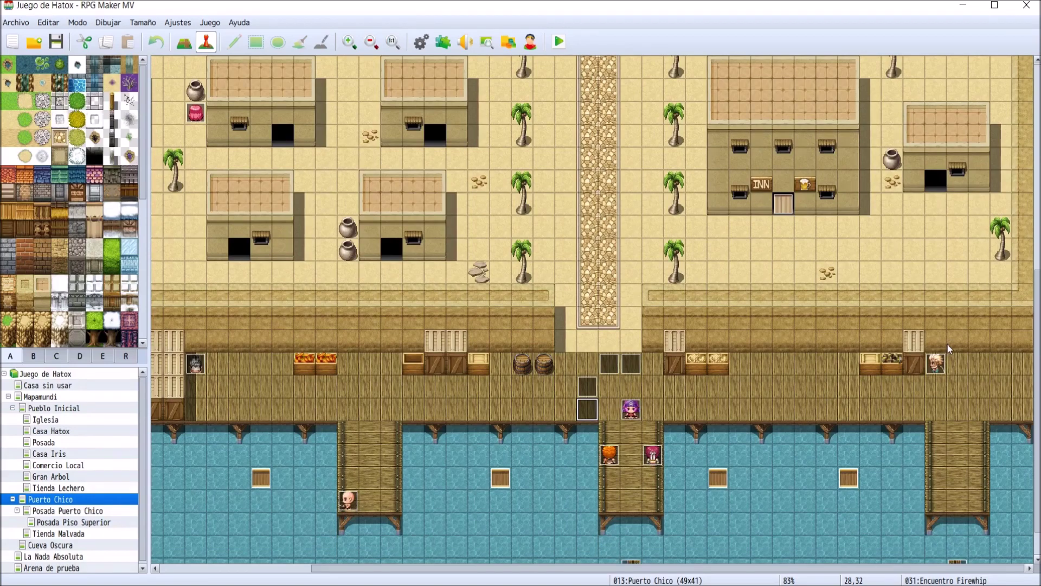
scroll(766, 384, "up", 3)
scroll(730, 402, "up", 4)
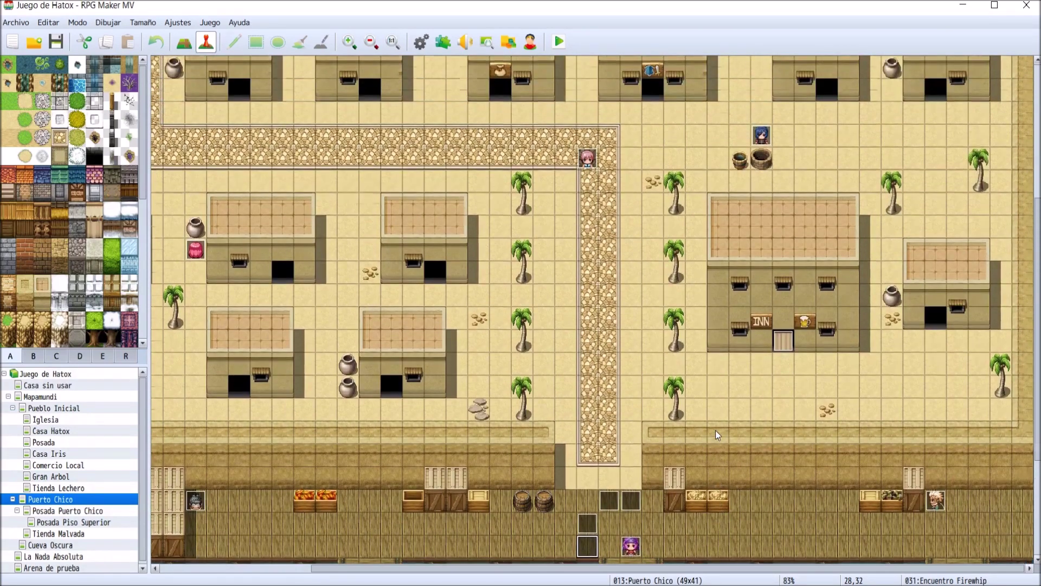
scroll(715, 430, "up", 4)
scroll(607, 301, "up", 4)
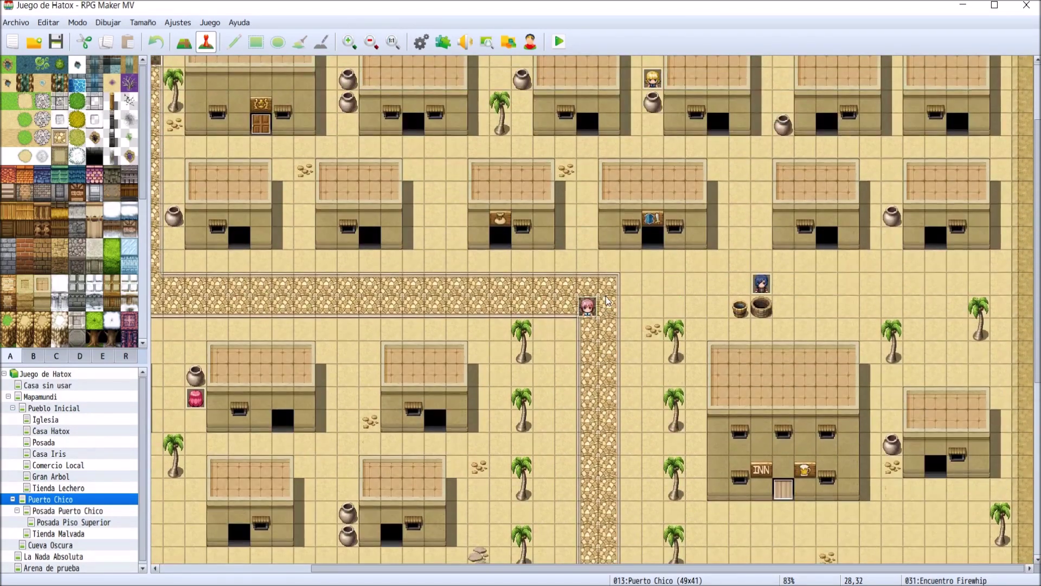
scroll(696, 303, "up", 4)
scroll(688, 359, "down", 9)
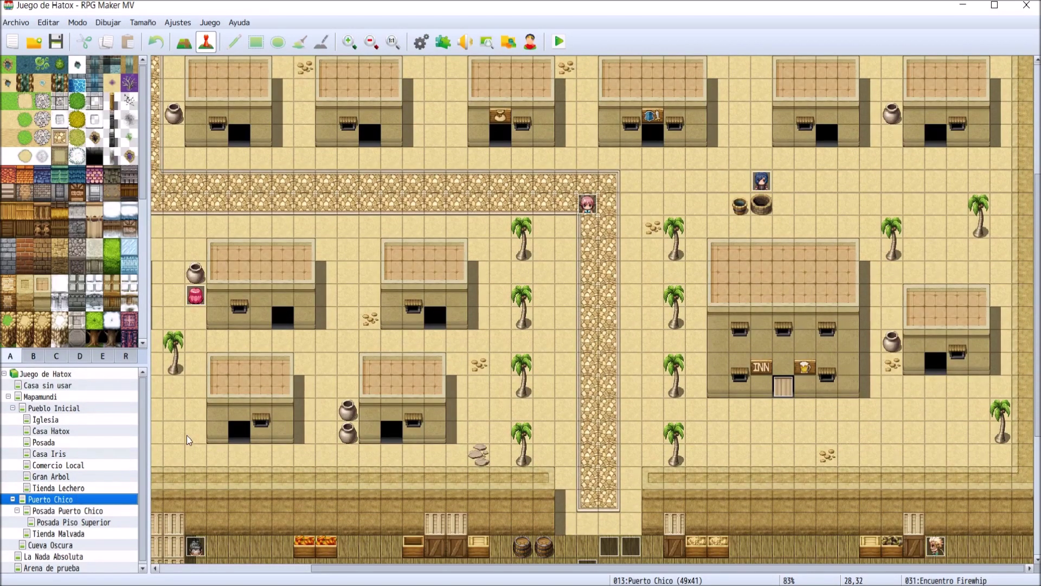
- Shift the inn building in Puerto Chico up by one tile and cover its old bottom row with sand ground
left_click(184, 44)
mouse_move(718, 249)
right_mouse_down()
mouse_move(834, 396)
mouse_move(858, 396)
right_mouse_up()
left_click(859, 375)
right_click(870, 387)
left_click_drag(863, 386, 718, 387)
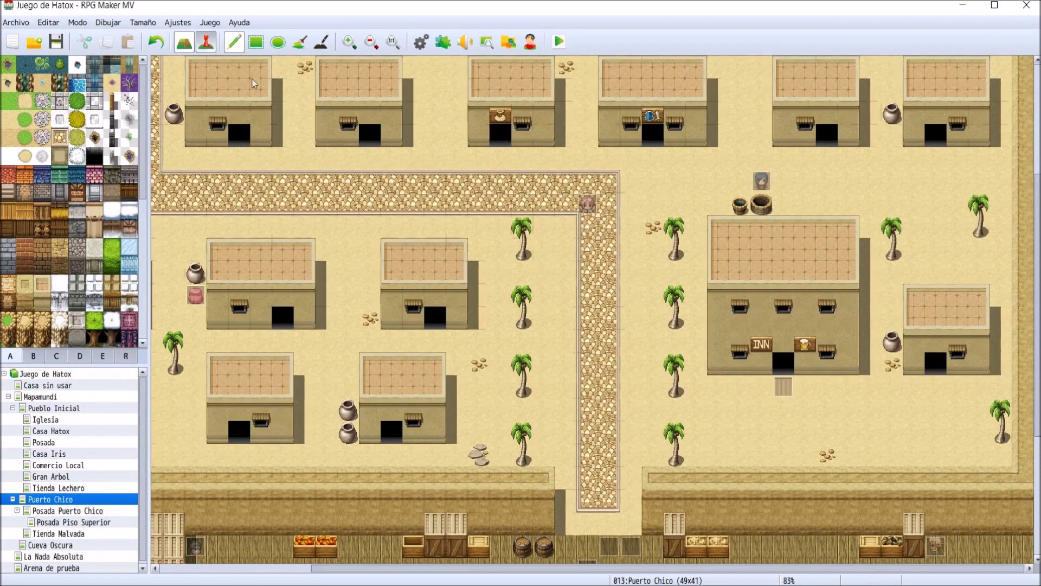
- Move the Puerta taberna event up one tile to 37,22 so it sits on the inn's doorway
left_click(206, 41)
left_click_drag(786, 385, 787, 363)
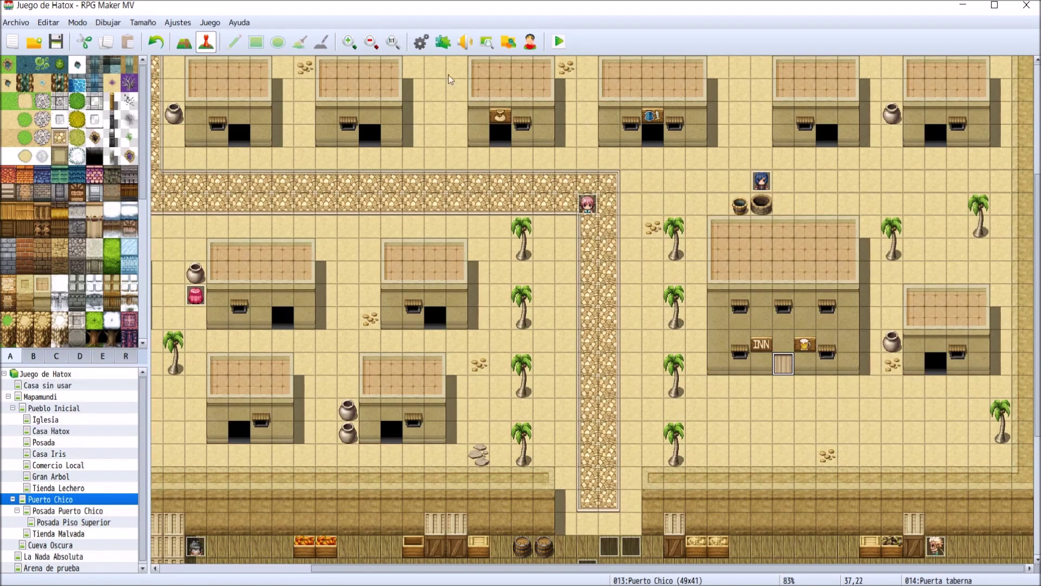
left_click(420, 42)
key("Escape")
- In Posada Puerto Chico, set exit event EV003's player transfer to Puerto Chico (37,23) and accept the event
left_click(72, 512)
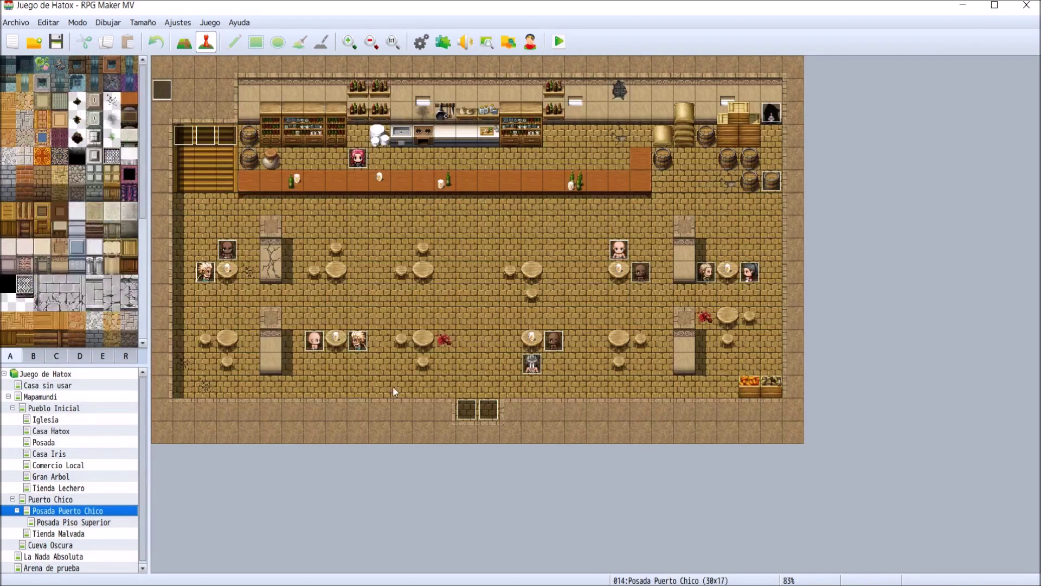
double_click(471, 414)
left_click(500, 178)
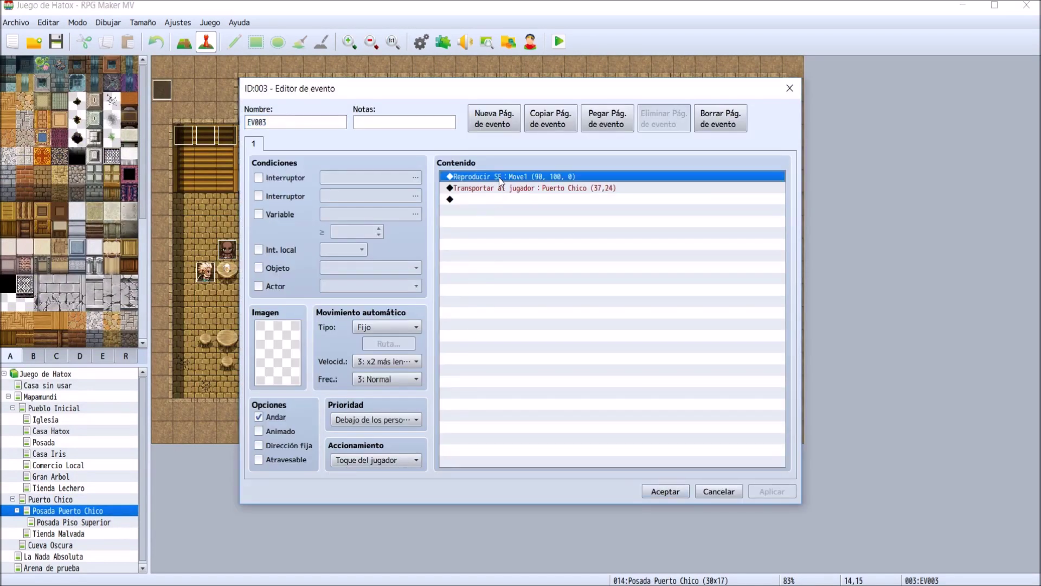
left_click(509, 196)
key("Escape")
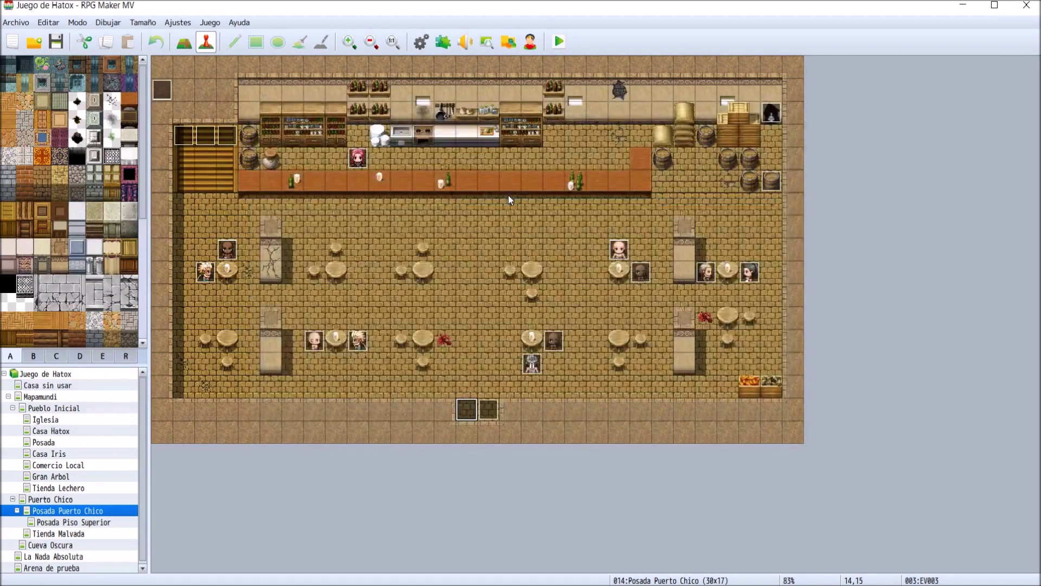
double_click(468, 416)
double_click(510, 187)
left_click(607, 269)
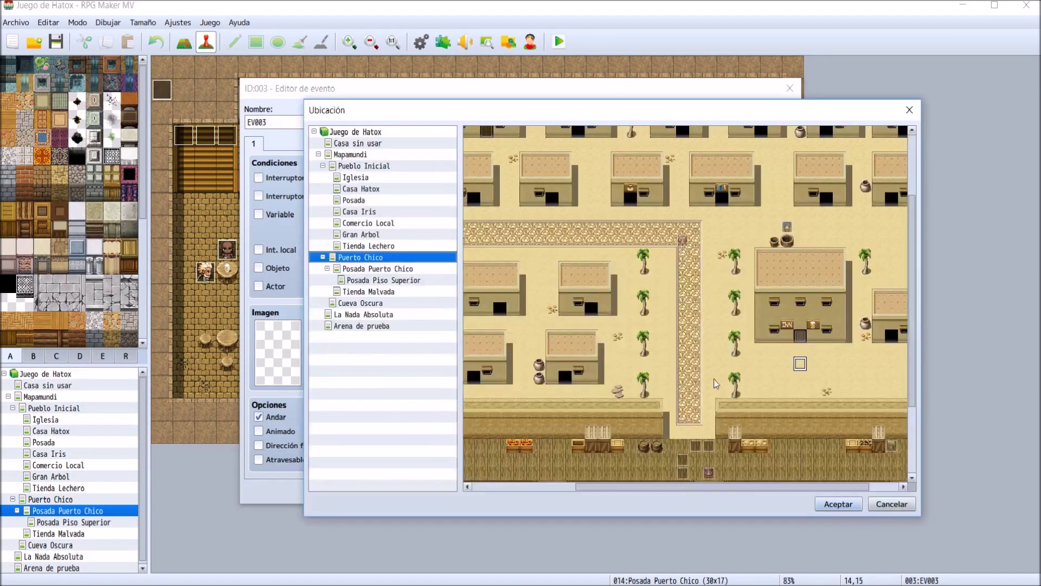
left_click(839, 504)
left_click(629, 394)
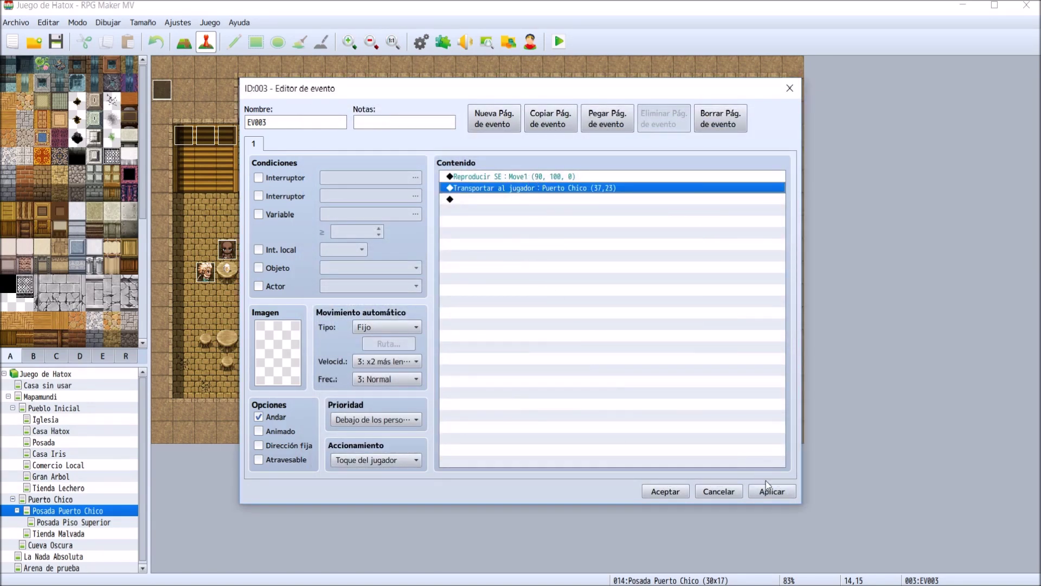
left_click(779, 491)
left_click(683, 492)
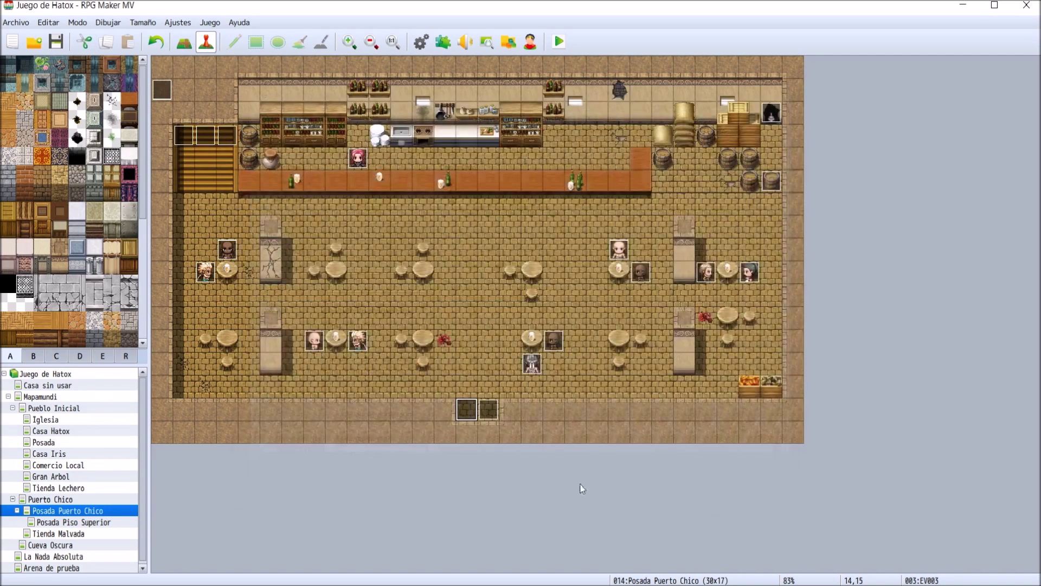
- Set the neighbouring exit event EV002's player transfer to Puerto Chico (37,23) and accept the event
left_click(493, 409)
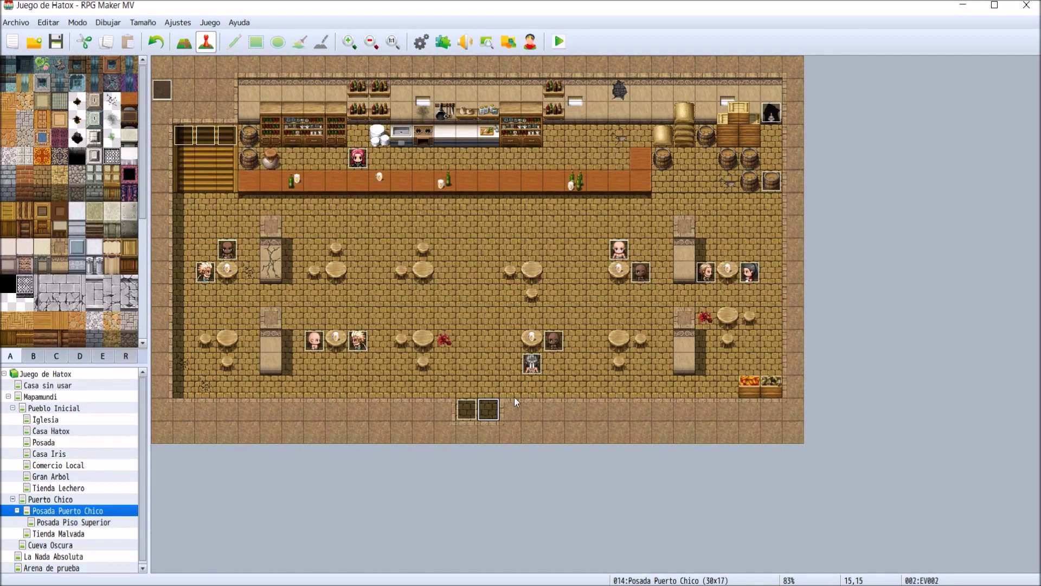
double_click(490, 407)
left_click(497, 196)
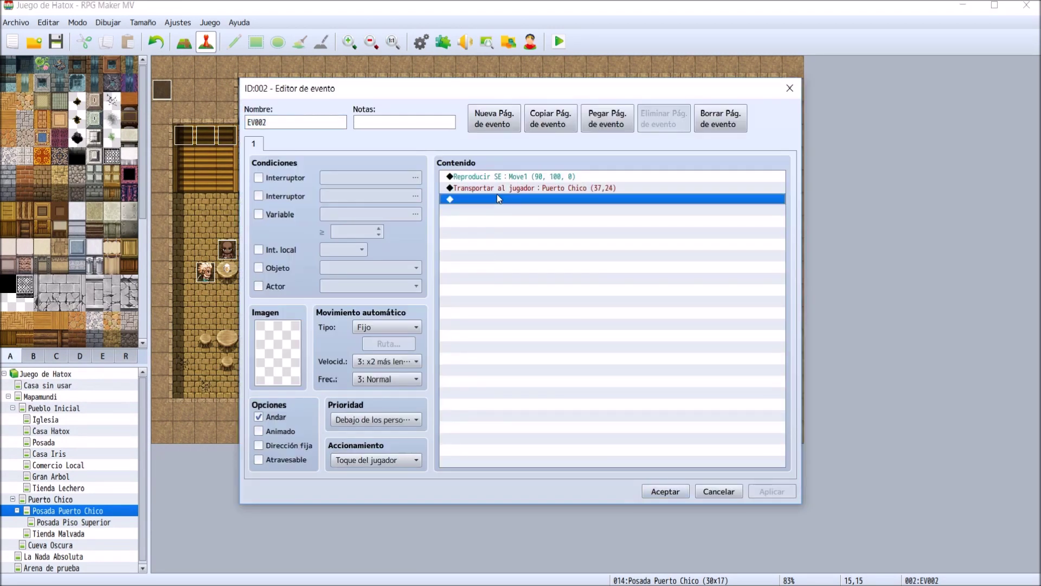
double_click(499, 187)
left_click(584, 271)
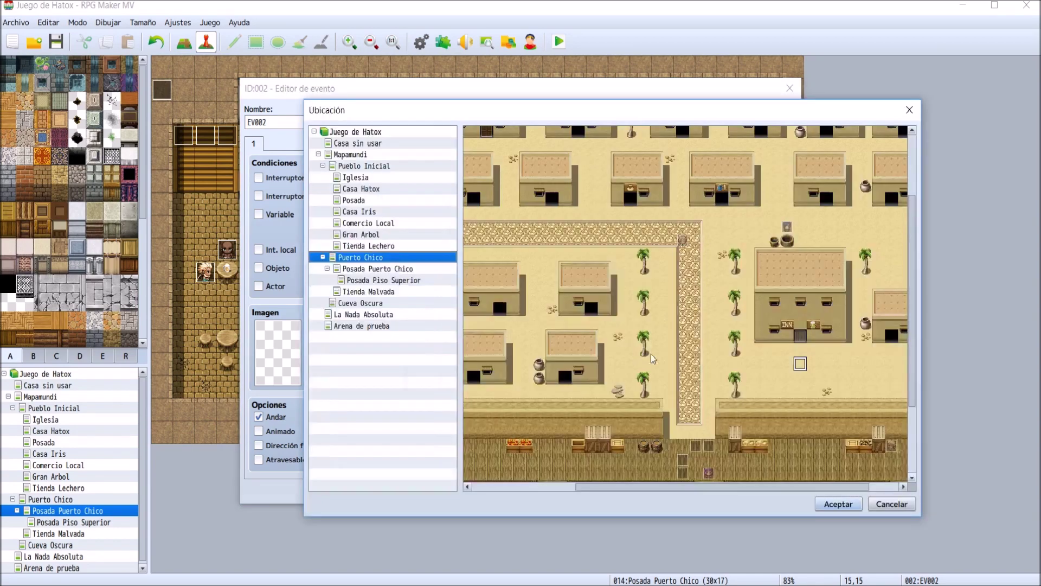
left_click(805, 347)
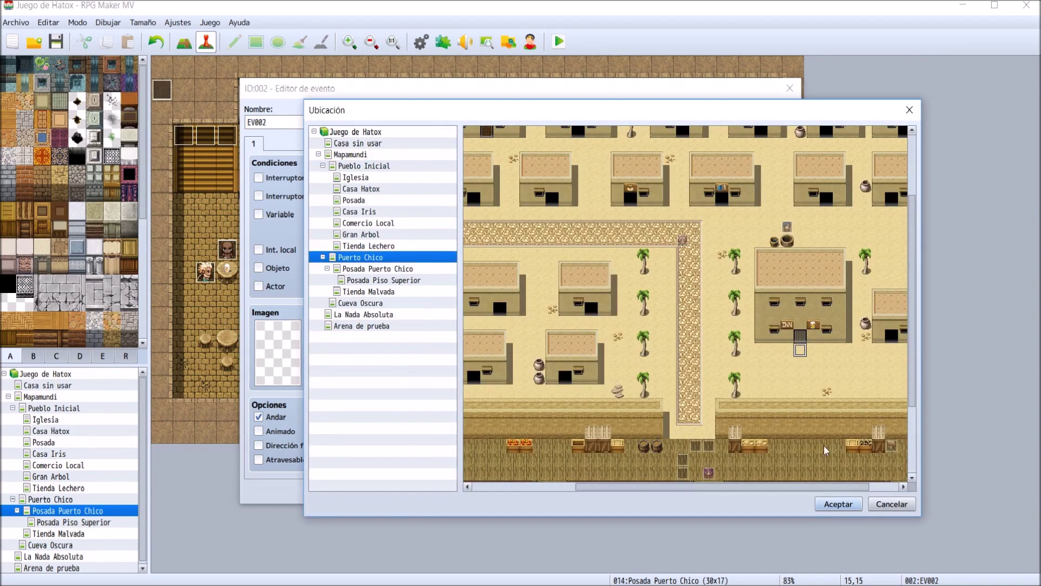
left_click(845, 505)
left_click(623, 395)
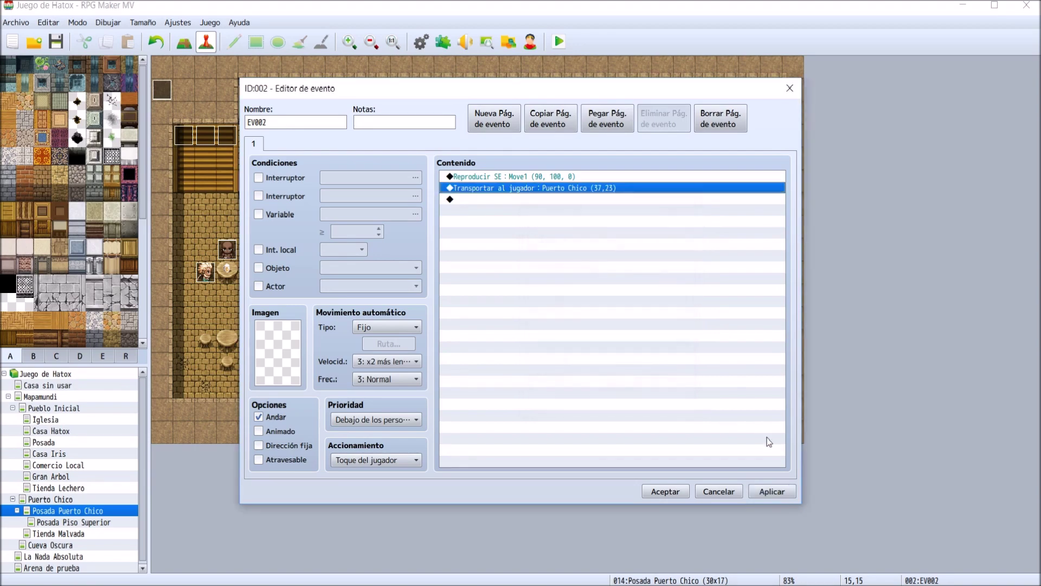
left_click(787, 493)
left_click(675, 493)
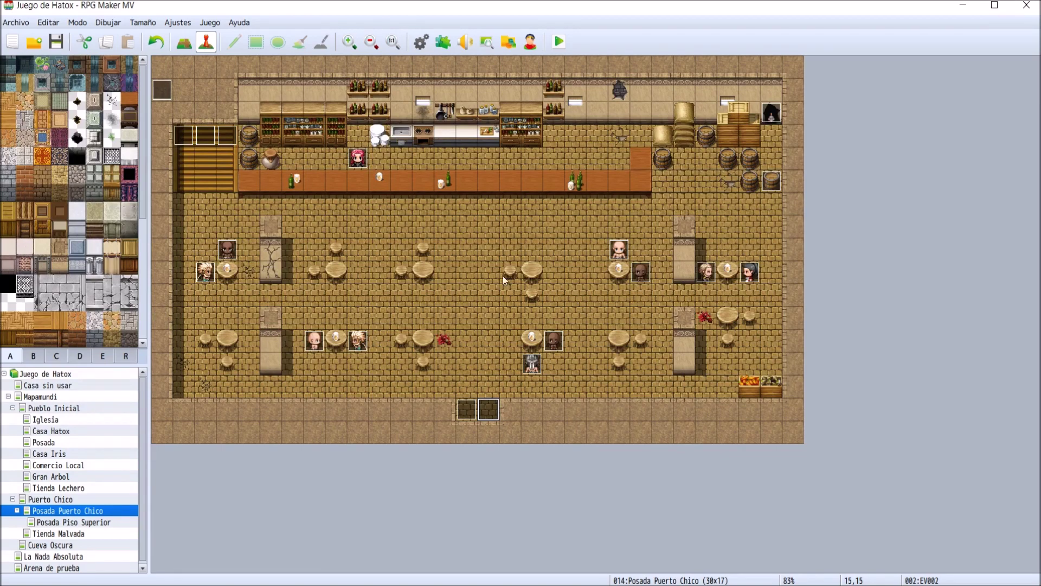
- On page 4 of the Douglas event in Posada Piso Superior, add Douglas to the party after the joining message and accept the event
left_click(69, 522)
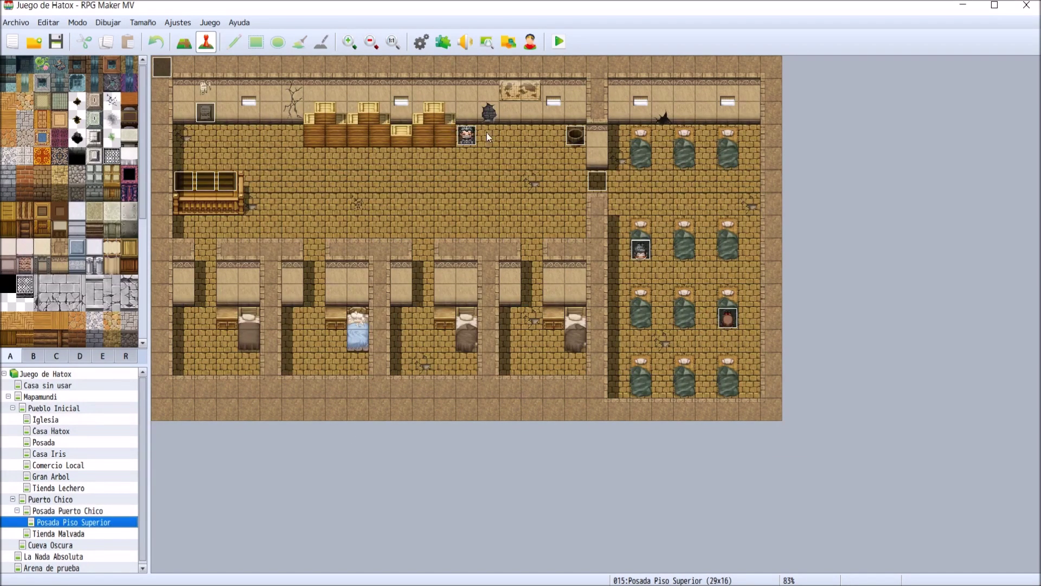
double_click(466, 135)
left_click(311, 143)
scroll(630, 381, "down", 3)
scroll(630, 381, "down", 12)
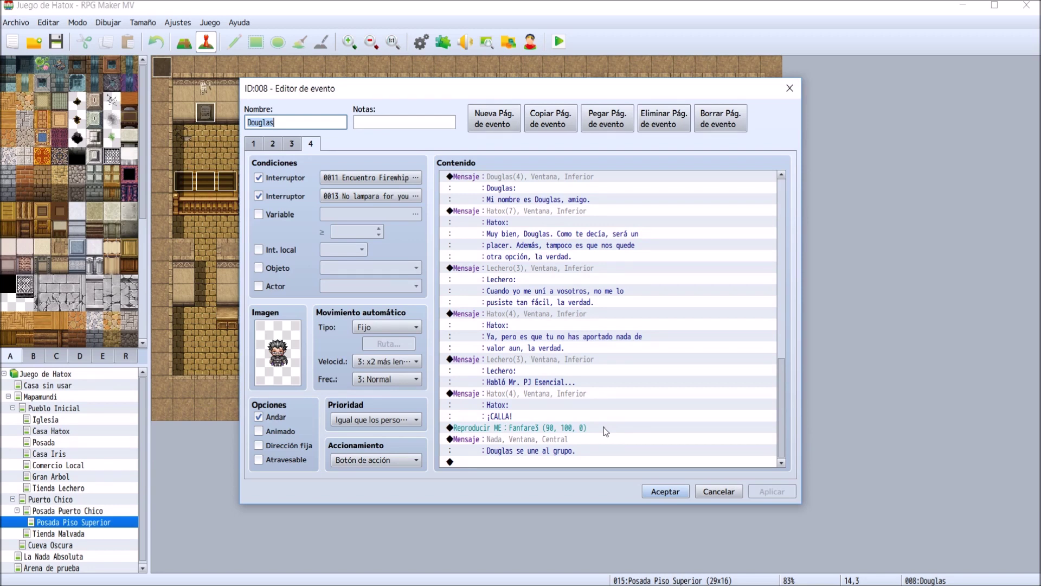
double_click(586, 461)
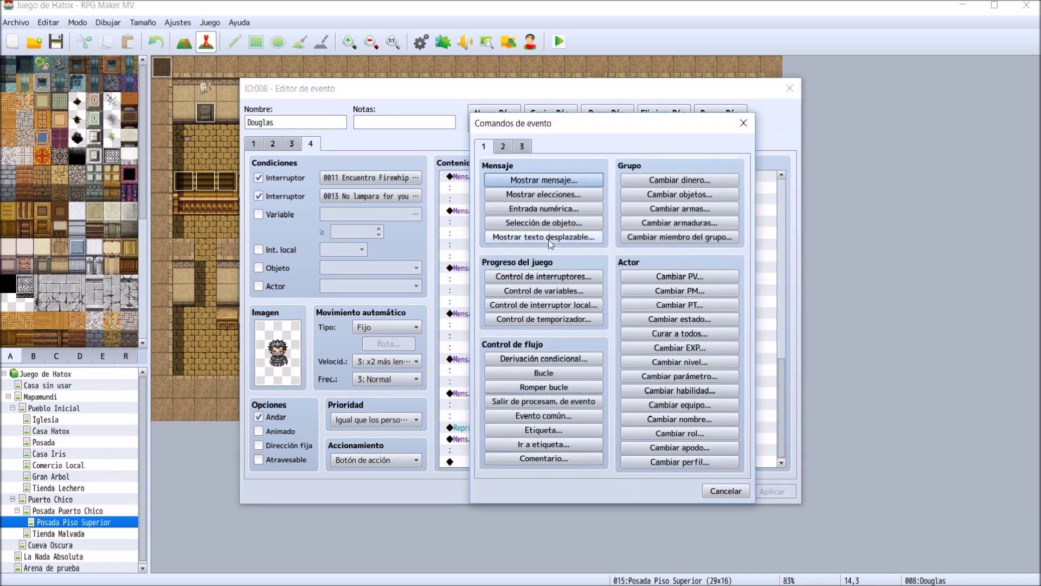
left_click(502, 148)
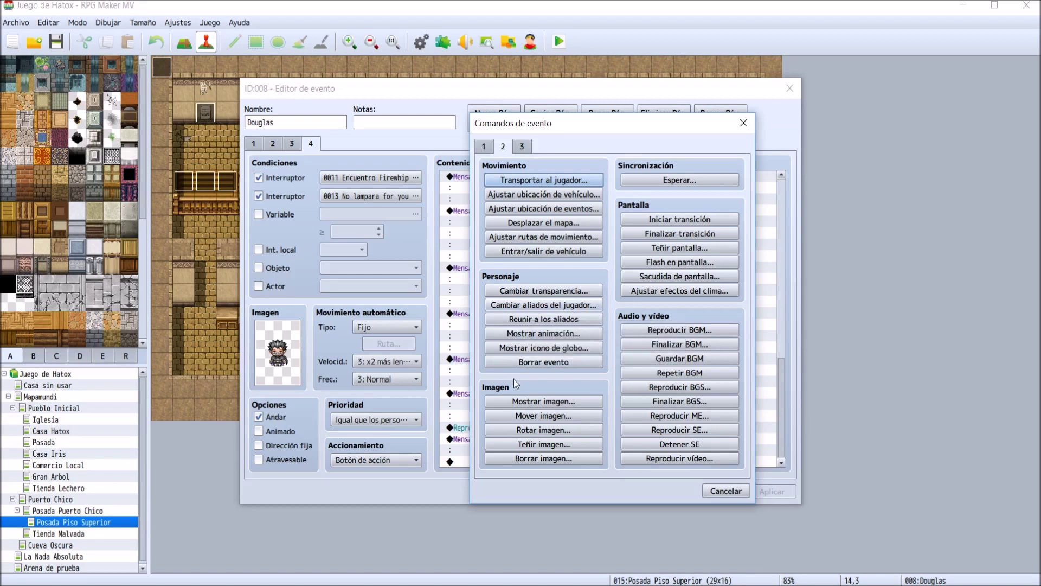
left_click(486, 147)
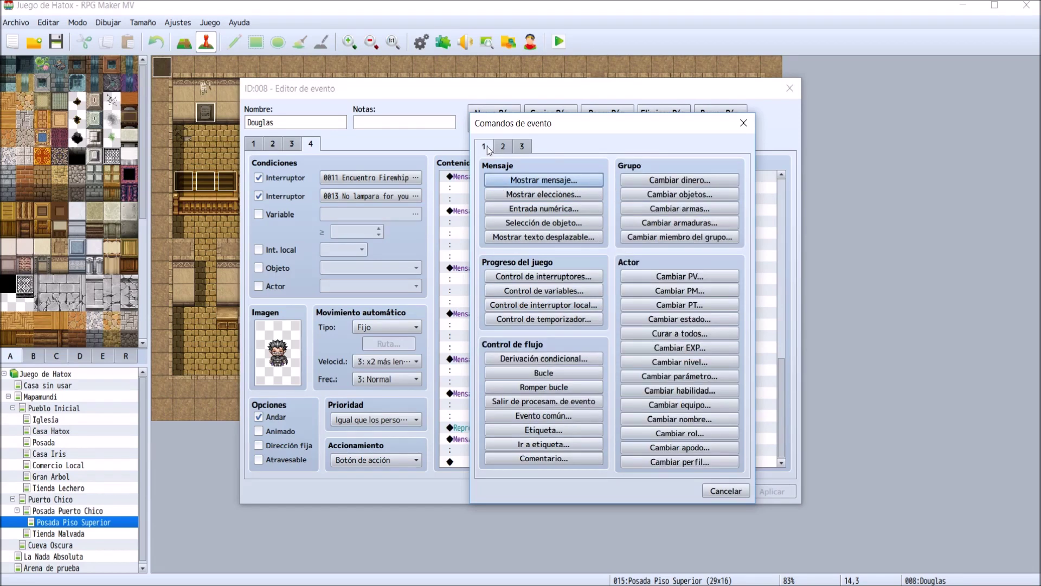
left_click(651, 237)
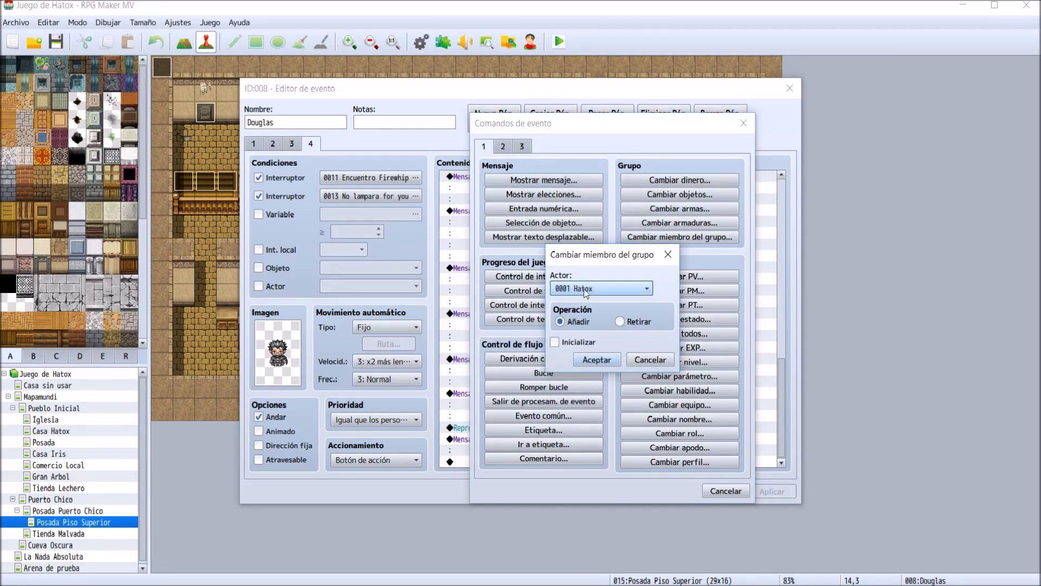
left_click(599, 288)
left_click(594, 340)
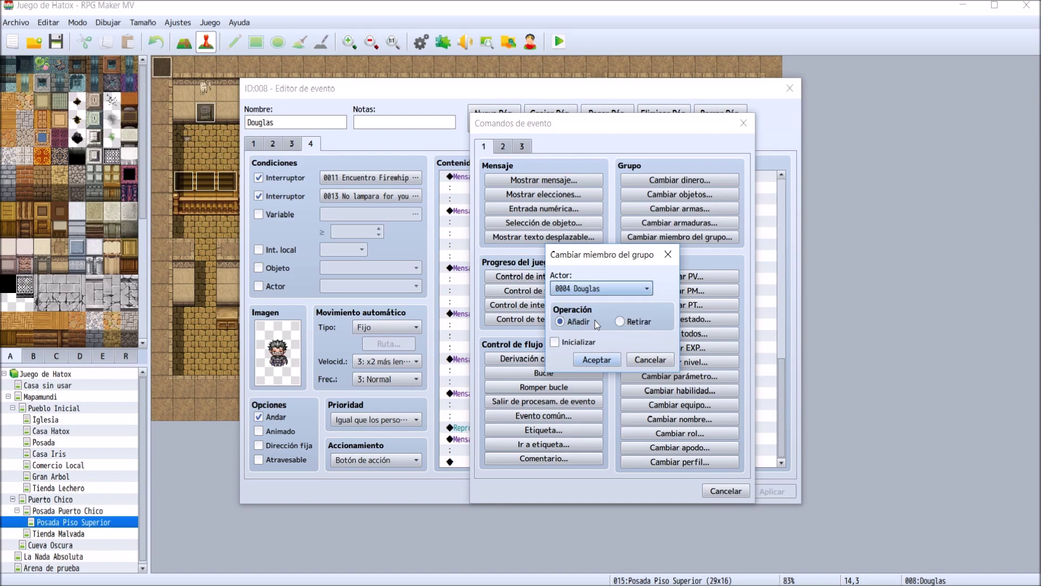
left_click(595, 359)
left_click(771, 491)
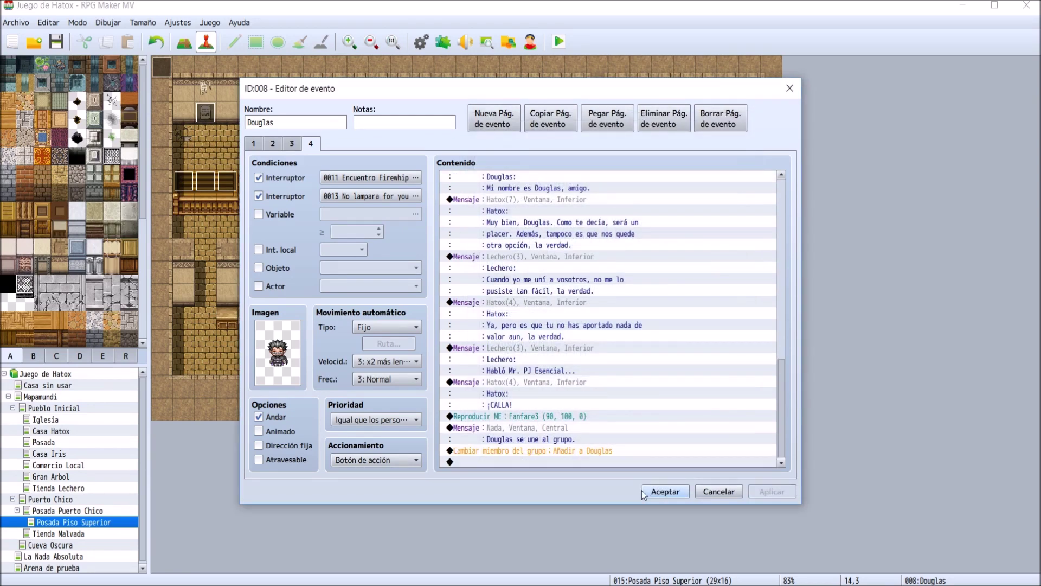
left_click(646, 491)
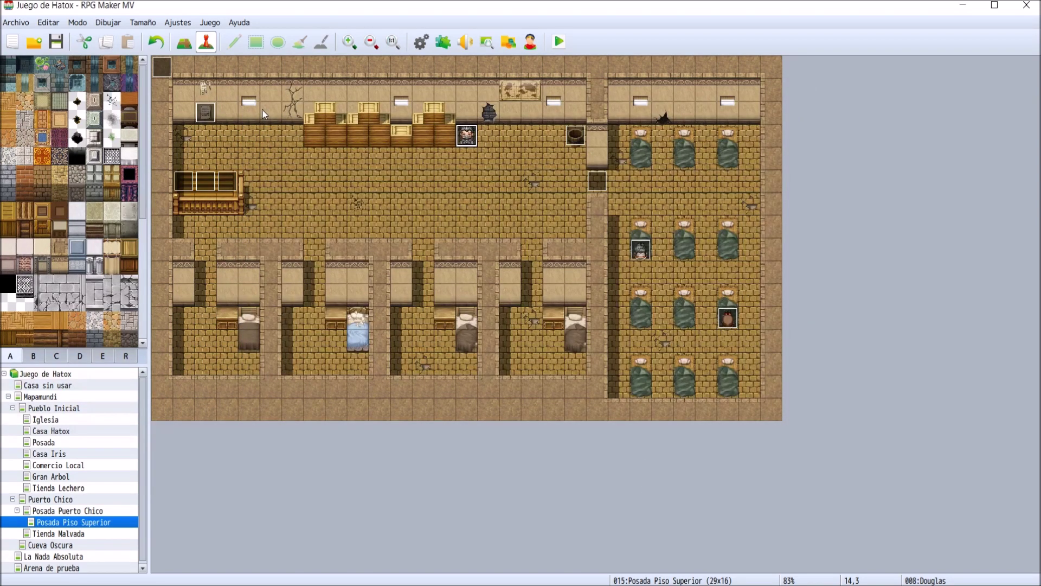
- On page 4 of the Douglas event, append a message with Hatox's first face reading "Hatox: ¡Pongámonos en marcha!" and apply it
double_click(466, 135)
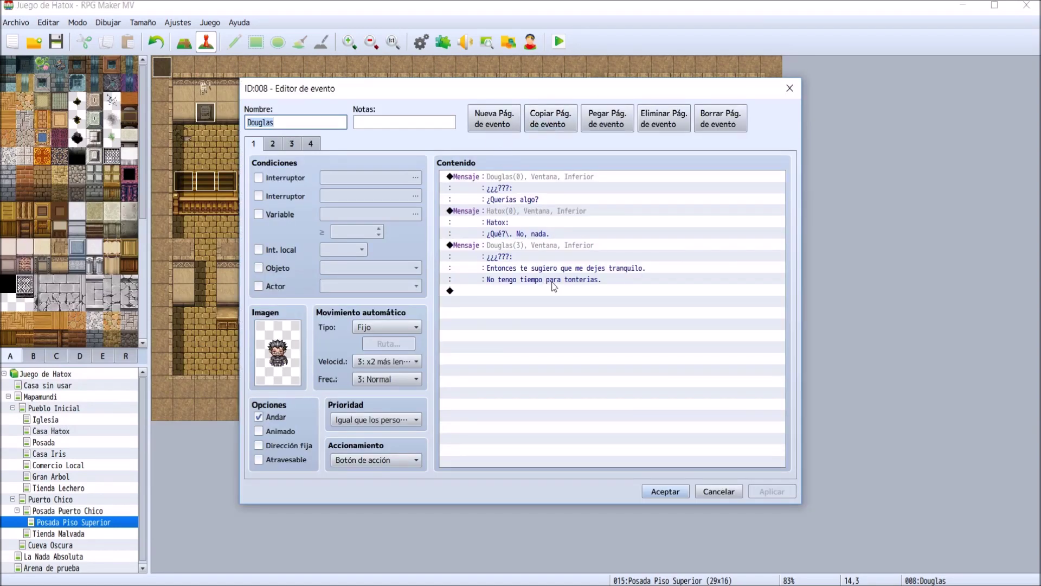
left_click(310, 145)
scroll(632, 324, "down", 10)
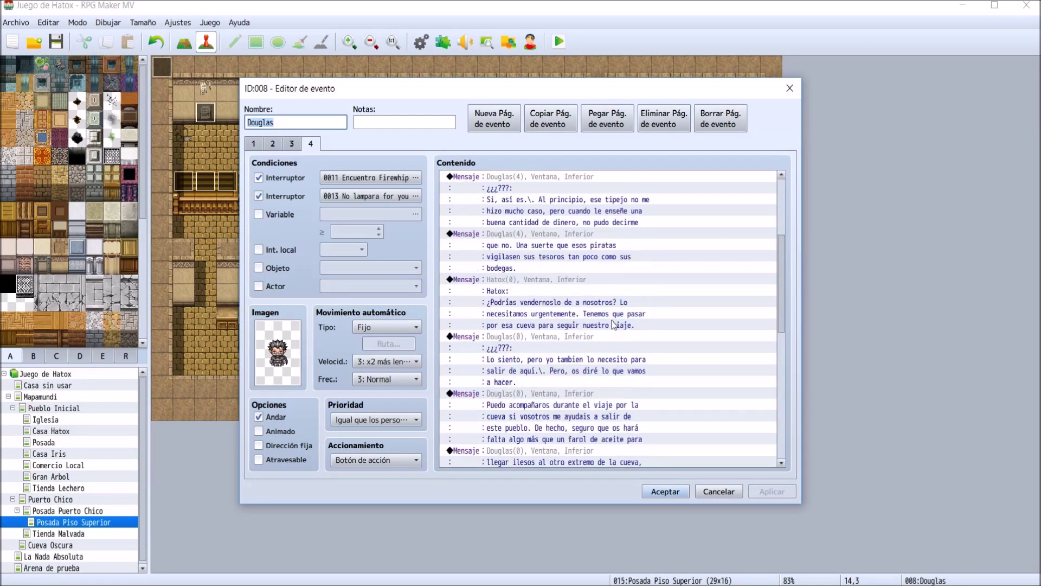
scroll(633, 324, "down", 5)
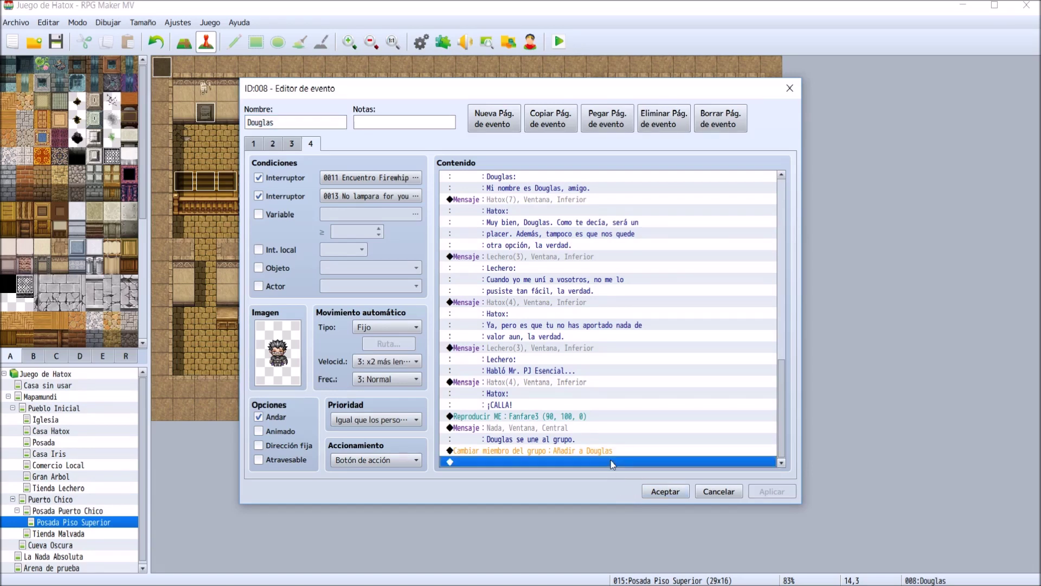
double_click(611, 460)
left_click(496, 182)
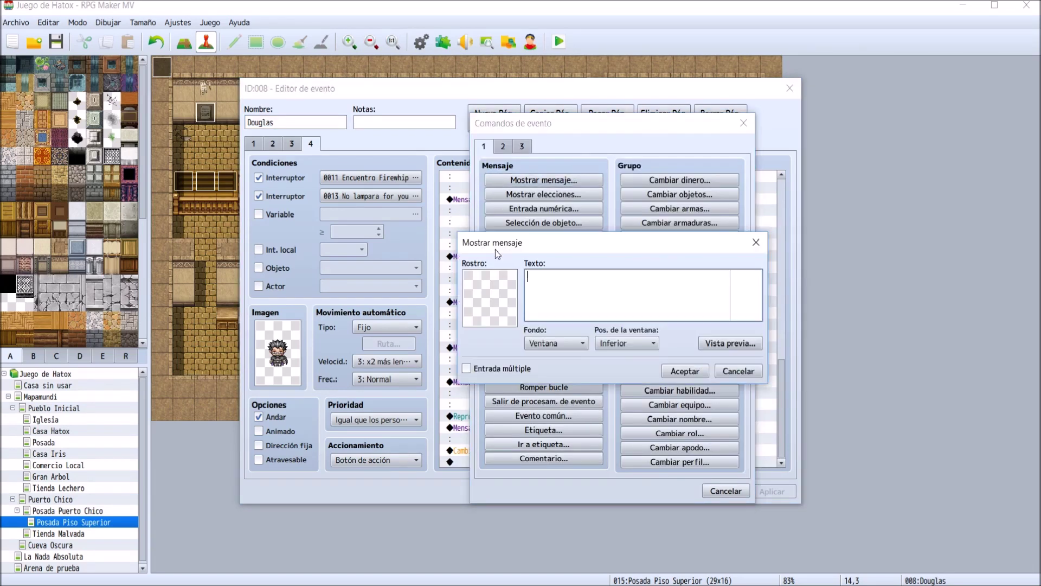
double_click(494, 281)
left_click(474, 315)
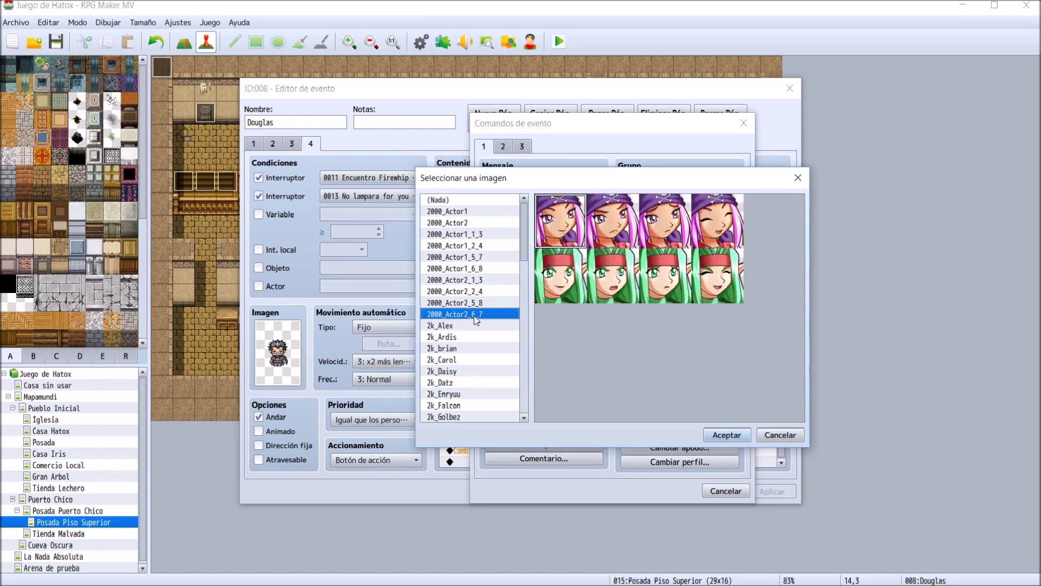
key("i")
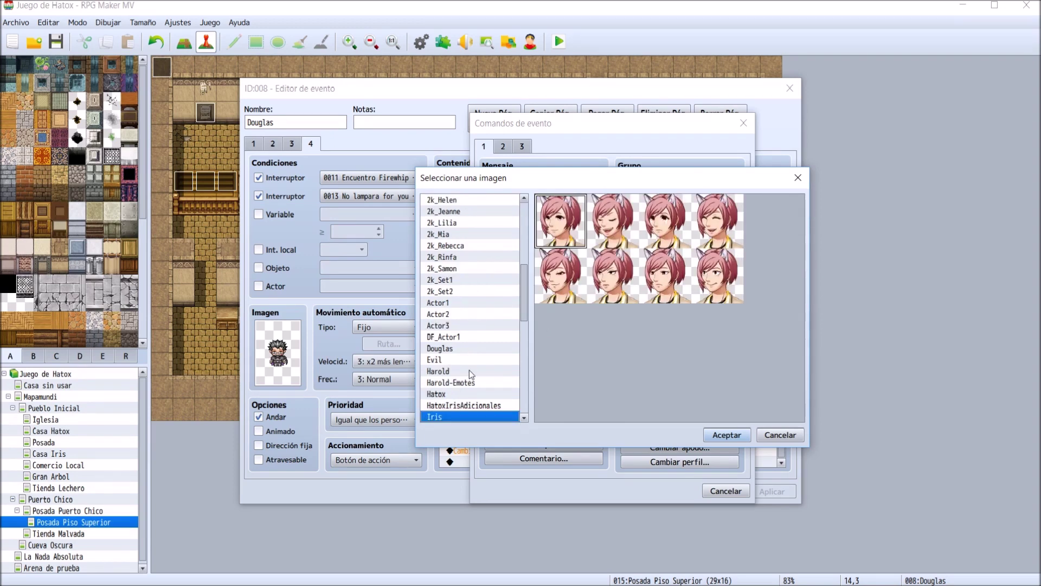
scroll(469, 362, "down", 2)
left_click(478, 347)
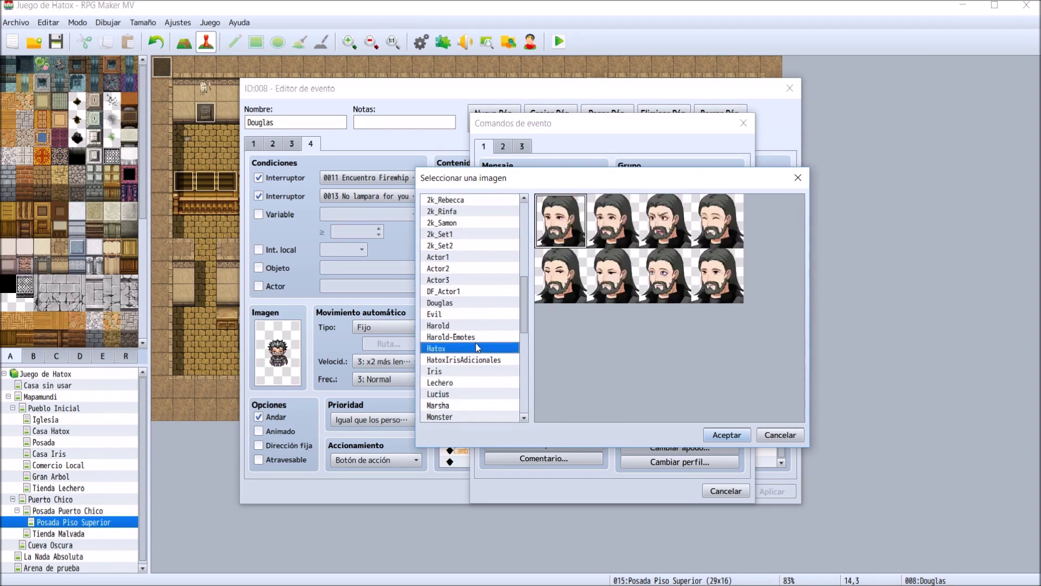
double_click(568, 224)
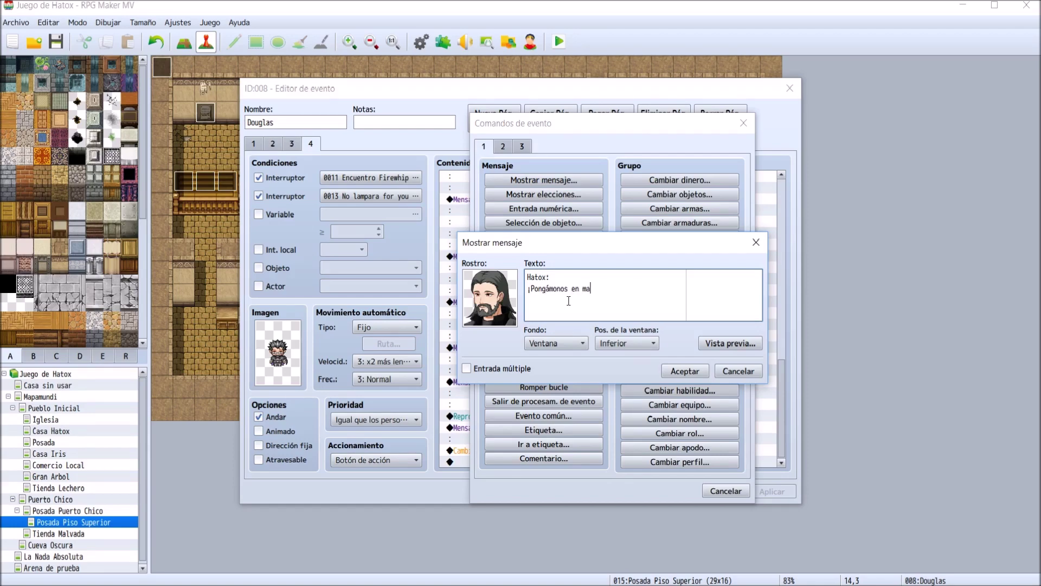
left_click(686, 369)
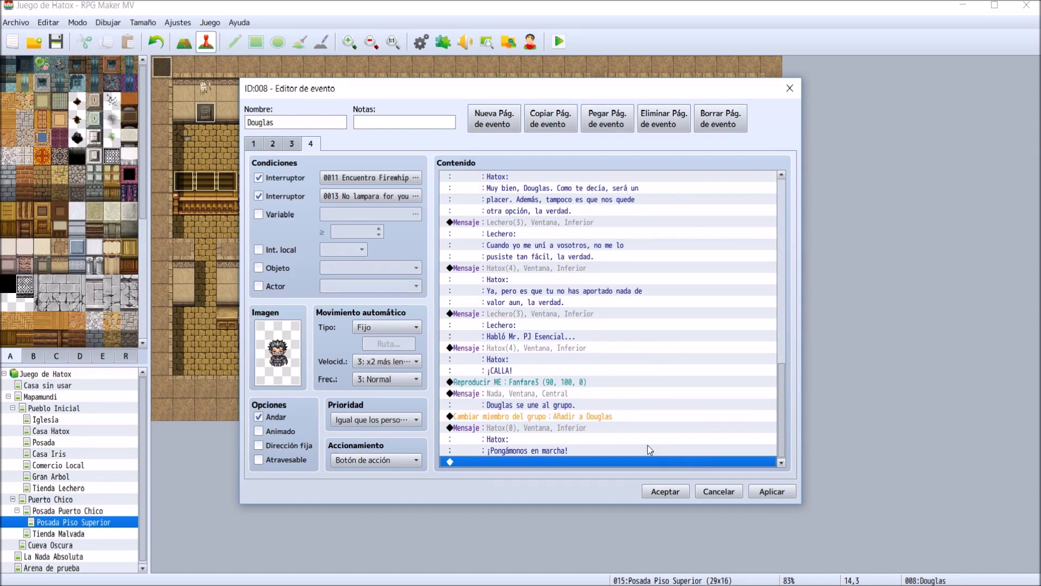
left_click(759, 493)
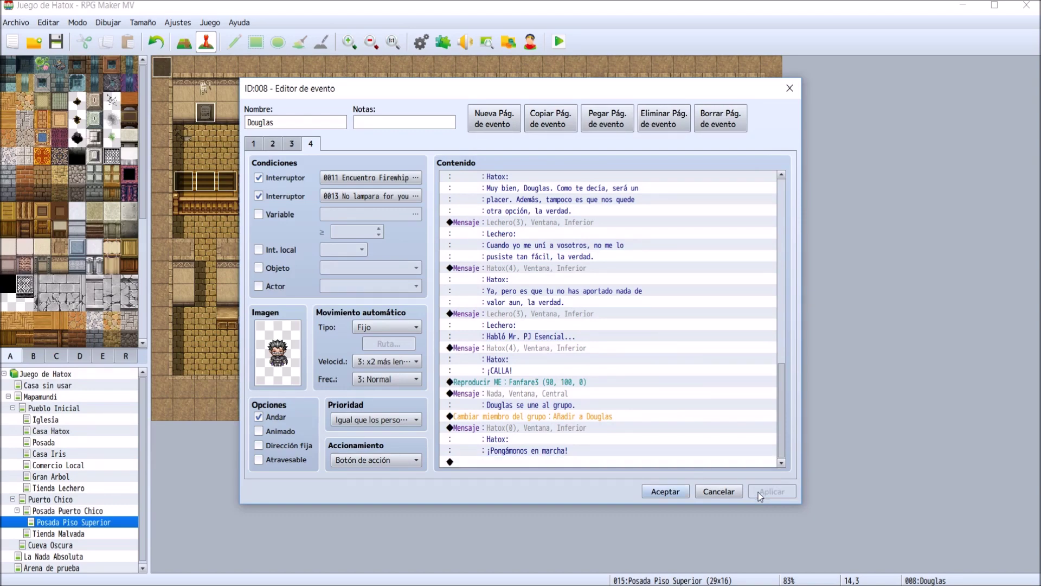
double_click(581, 461)
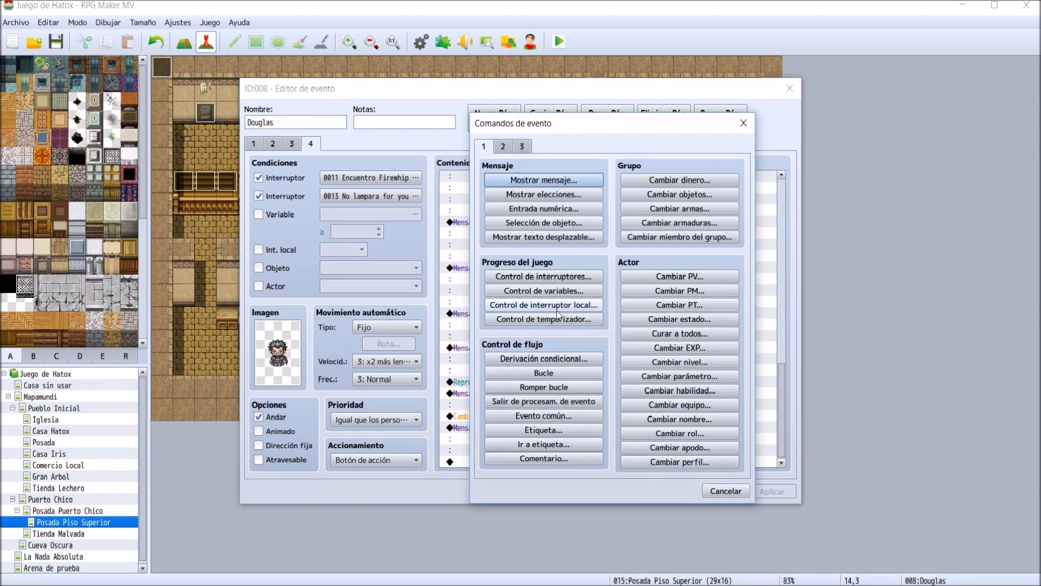
key("Escape")
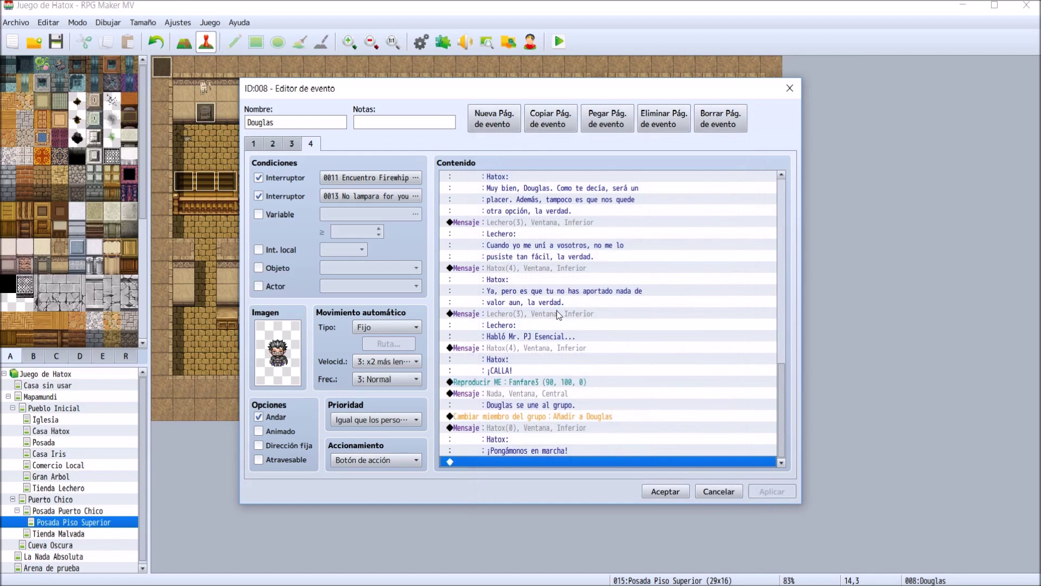
double_click(558, 466)
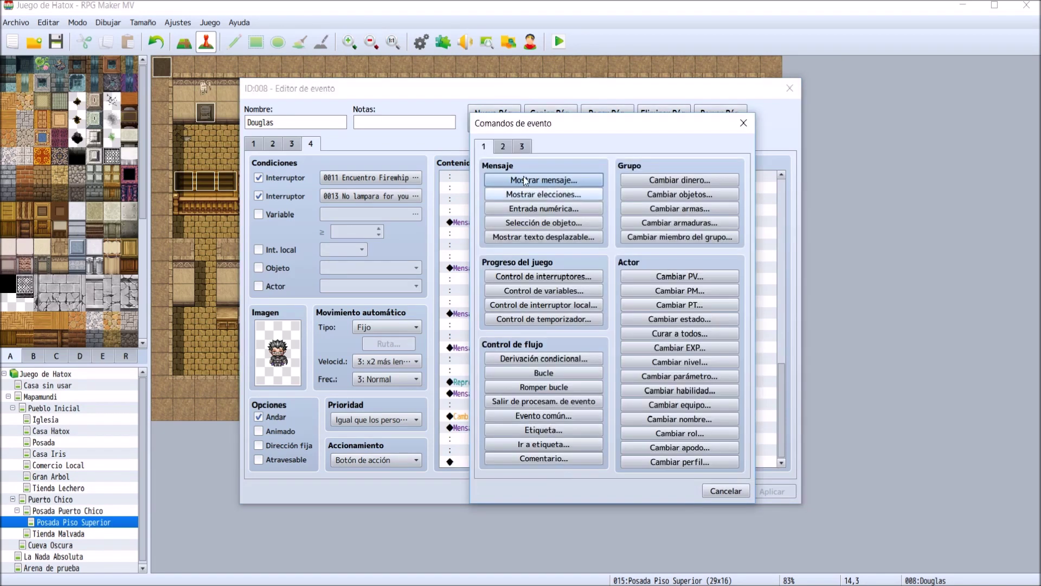
left_click(503, 146)
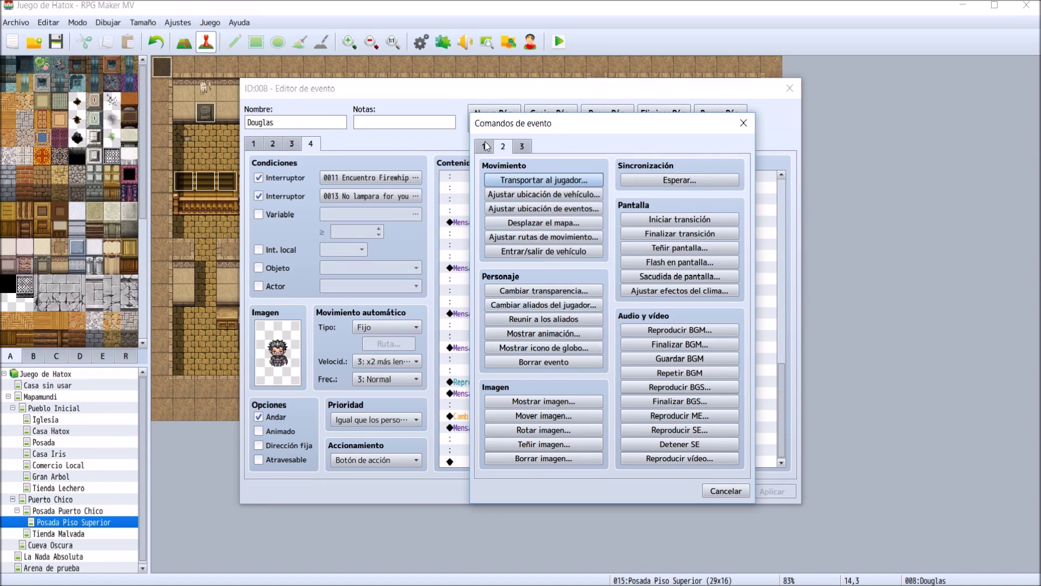
key("Escape")
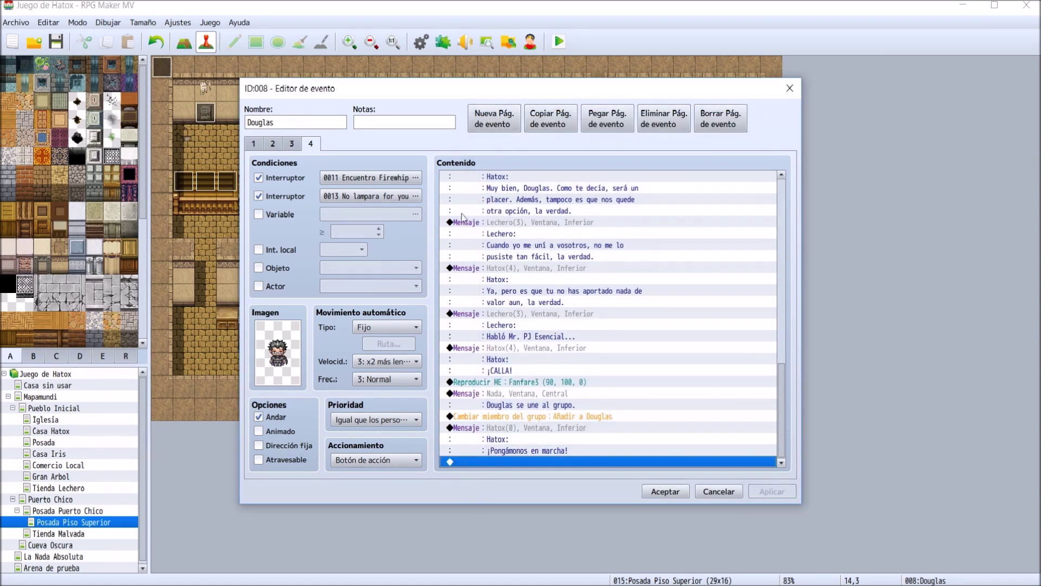
- Add a blank fifth page without an image to the Douglas event
left_click(495, 121)
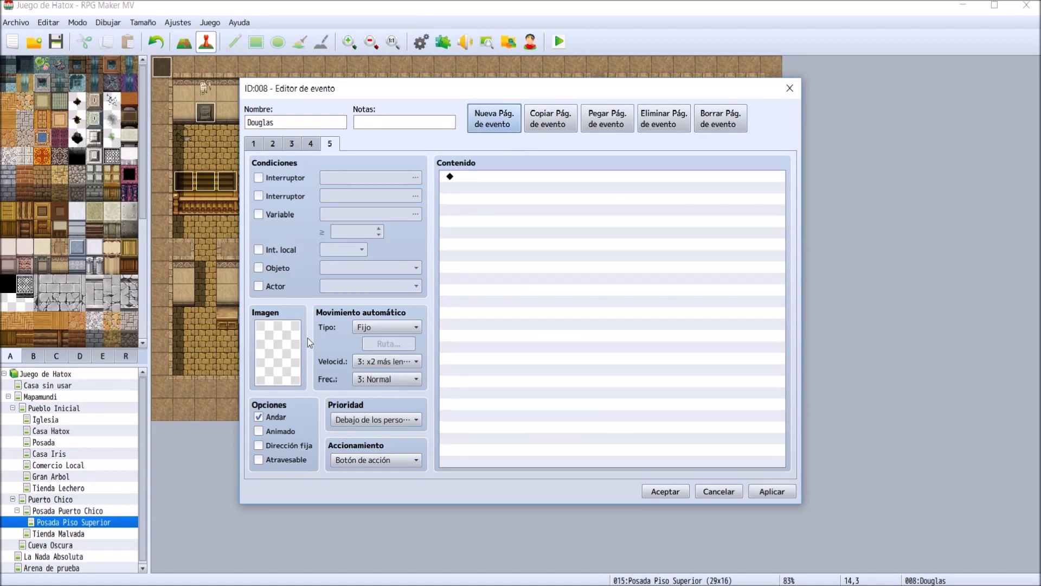
double_click(278, 350)
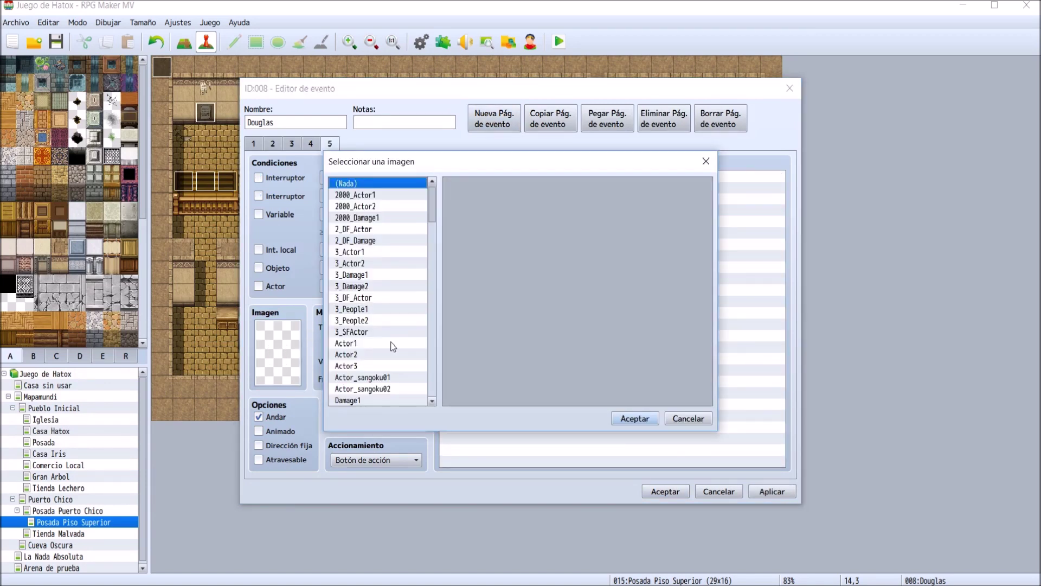
key("Escape")
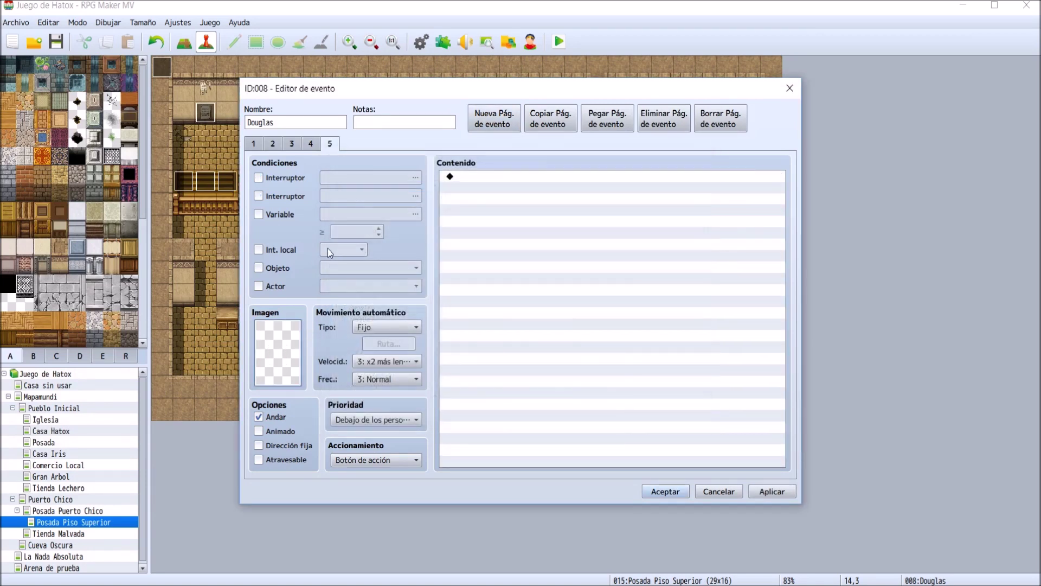
- Start inserting a movement or screen command after Hatox's final message on page 4 of the Douglas event
left_click(310, 143)
scroll(575, 439, "down", 1)
left_click(782, 437)
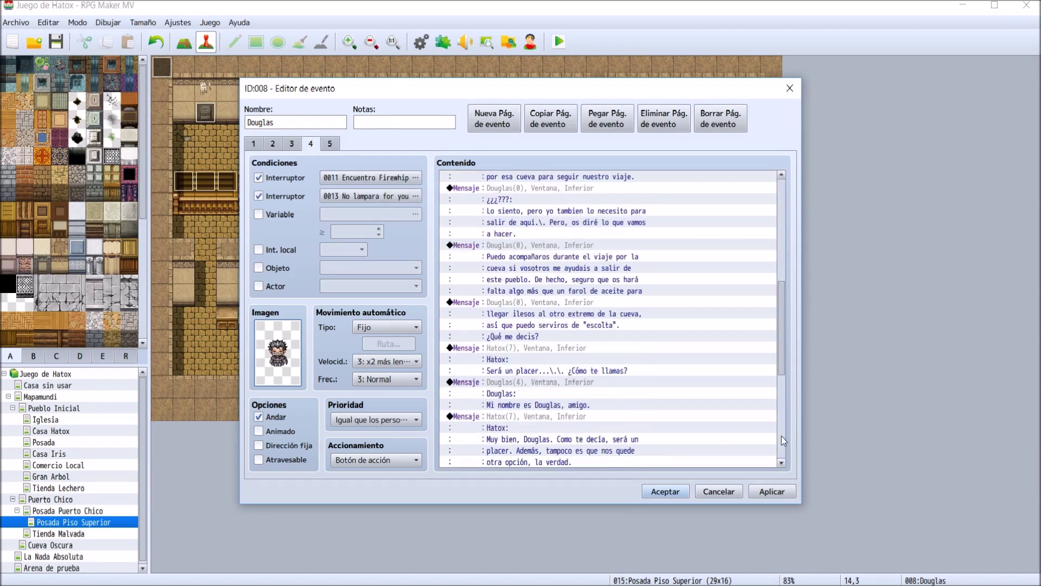
left_click(782, 437)
double_click(546, 462)
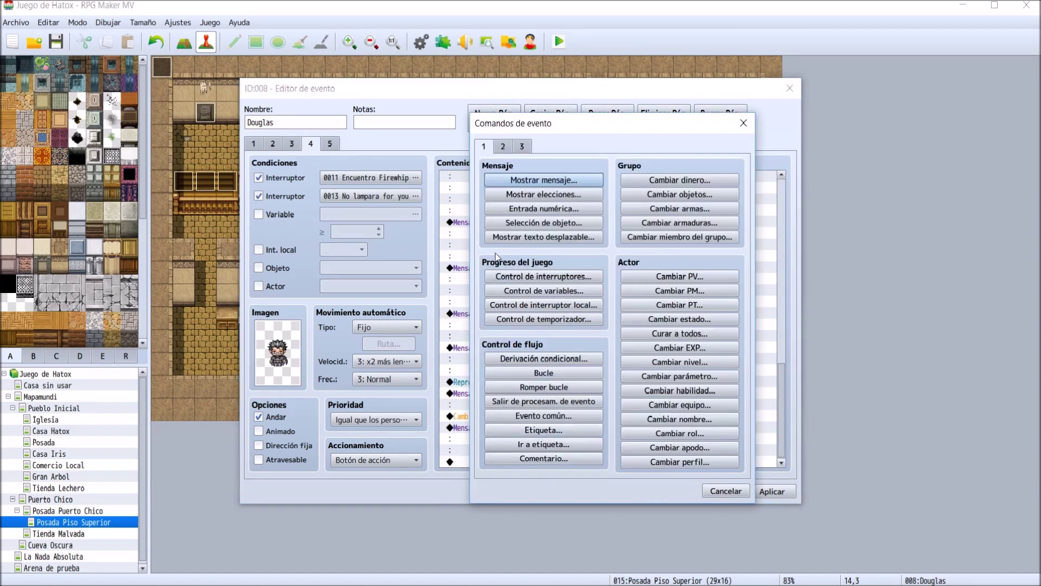
left_click(502, 146)
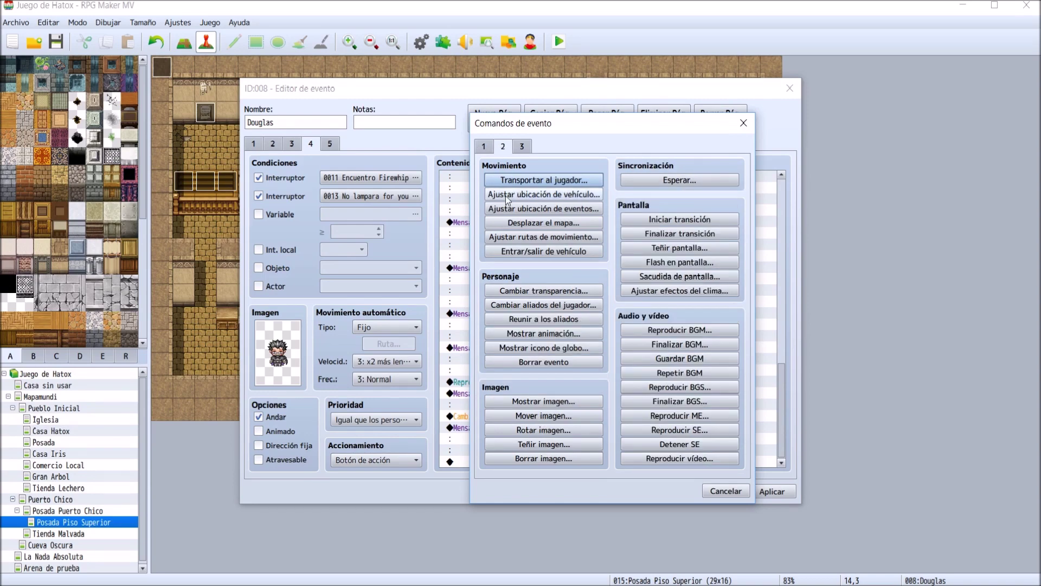
- Name switch 0014 "Douglas se une" and add a command turning it ON at the end of Douglas's event page 4
left_click(483, 146)
left_click(545, 304)
key("Escape")
left_click(545, 276)
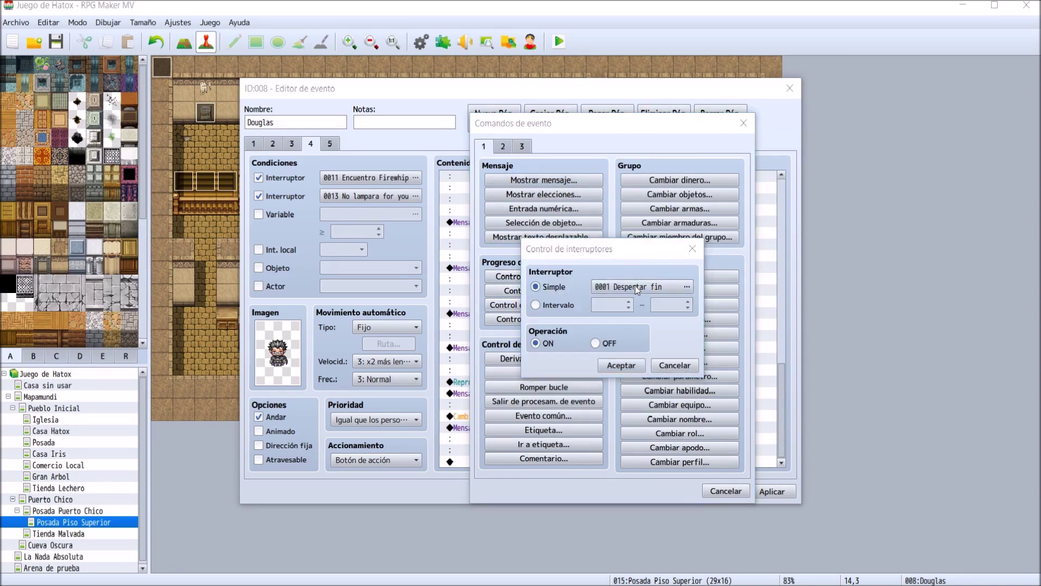
left_click(636, 285)
left_click(655, 338)
left_click(676, 428)
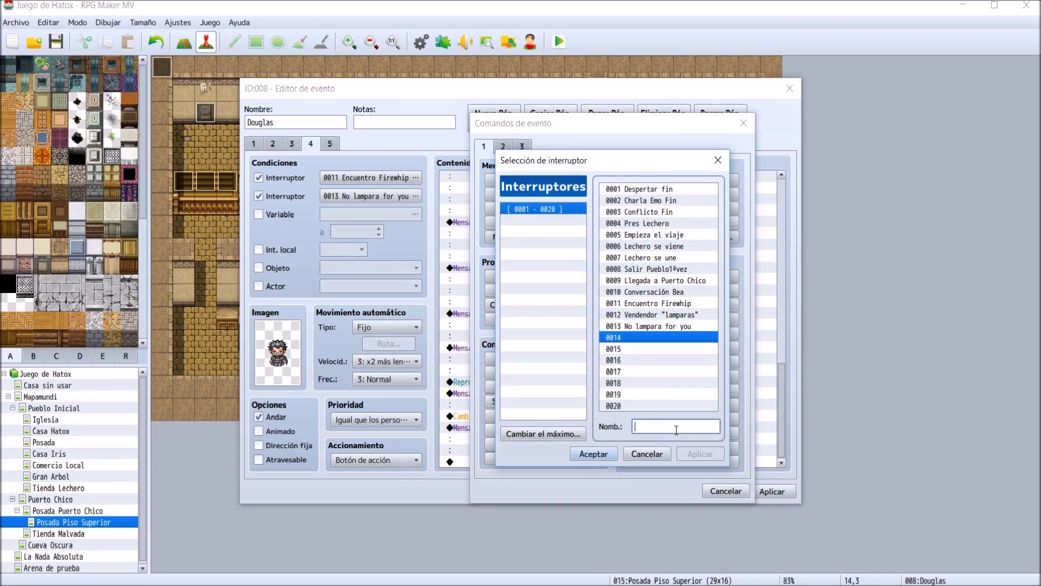
type("Douglas se une")
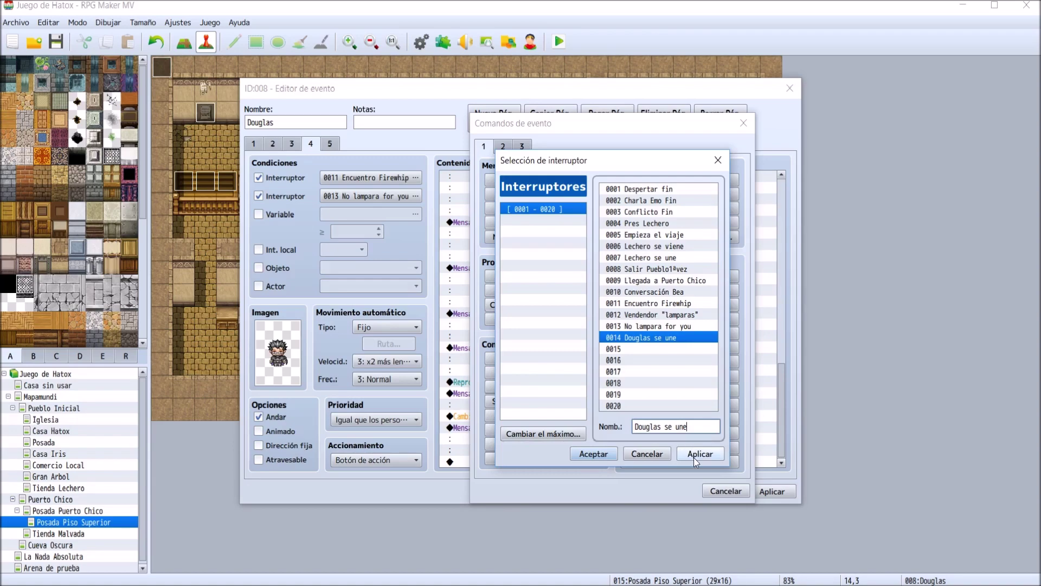
left_click(594, 453)
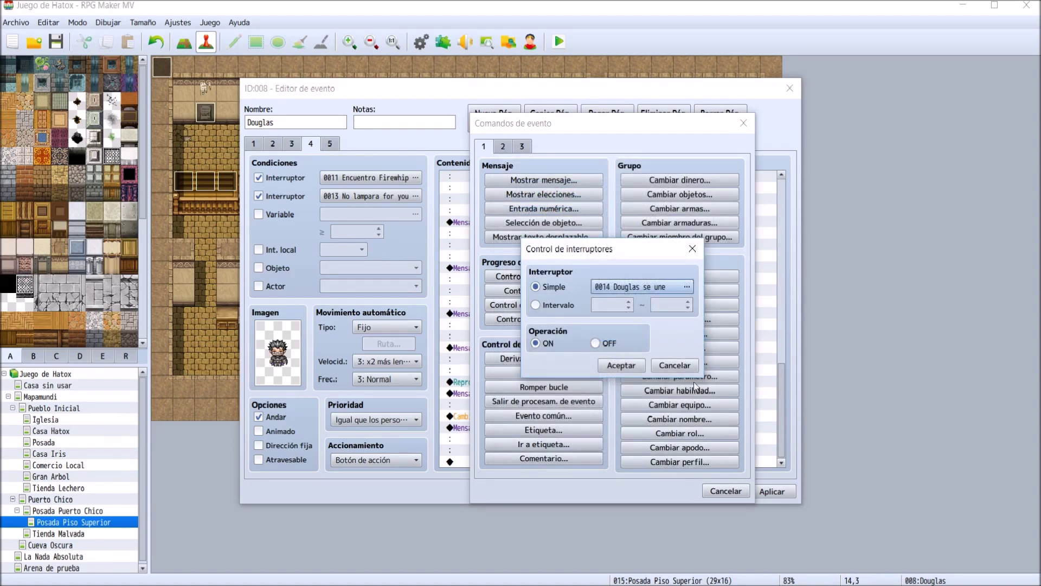
left_click(620, 365)
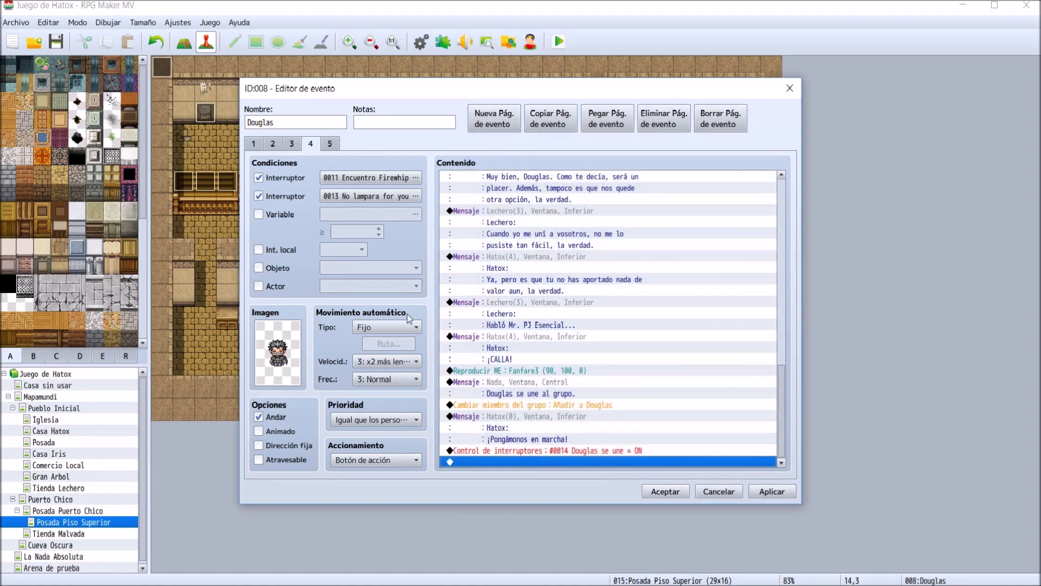
- Make switch 0014 "Douglas se une" the condition for Douglas's event page 5 and save the event
left_click(329, 143)
left_click(301, 178)
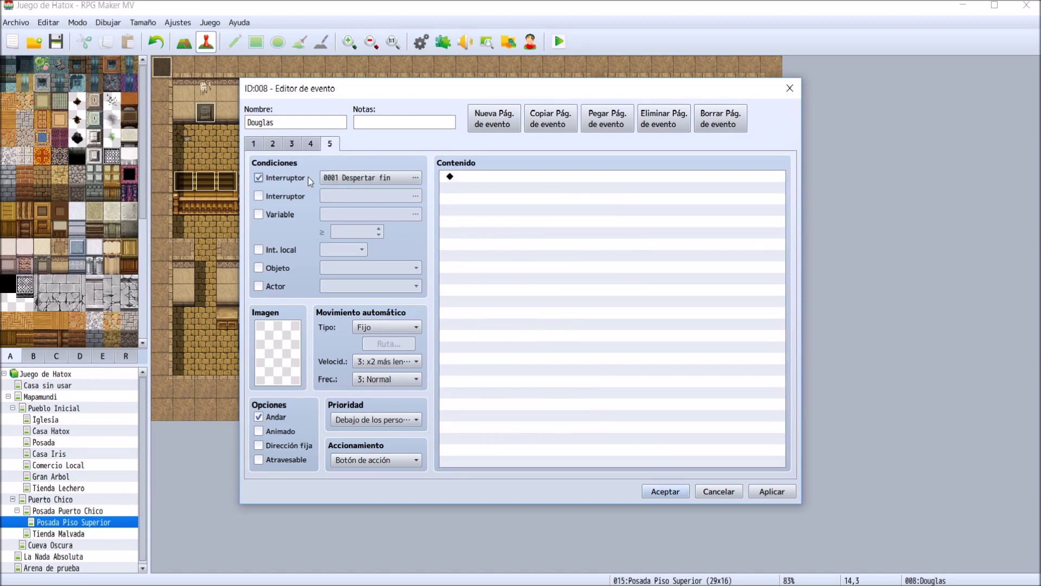
left_click(353, 177)
left_click(495, 437)
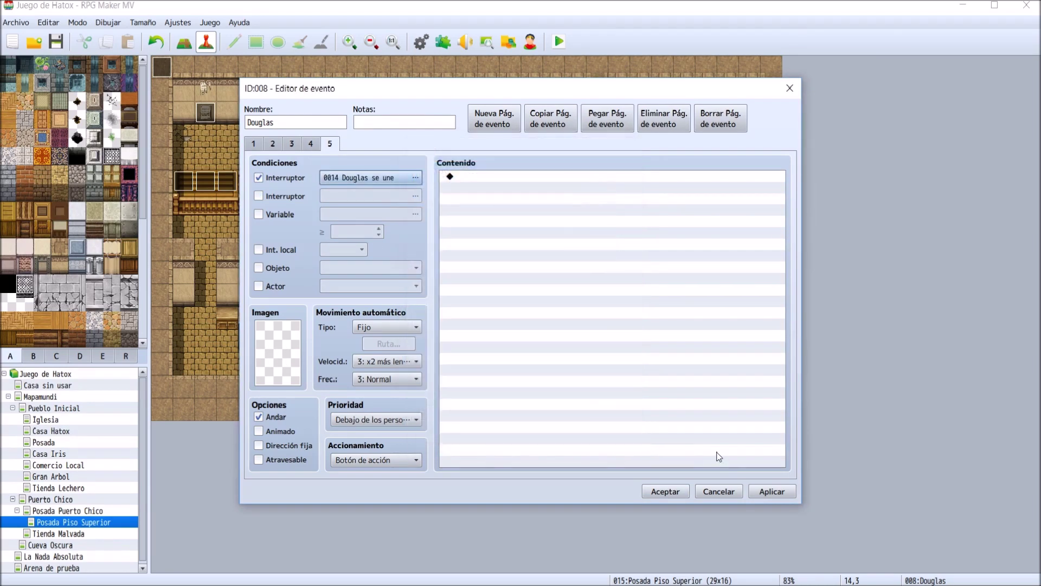
left_click(772, 491)
left_click(678, 490)
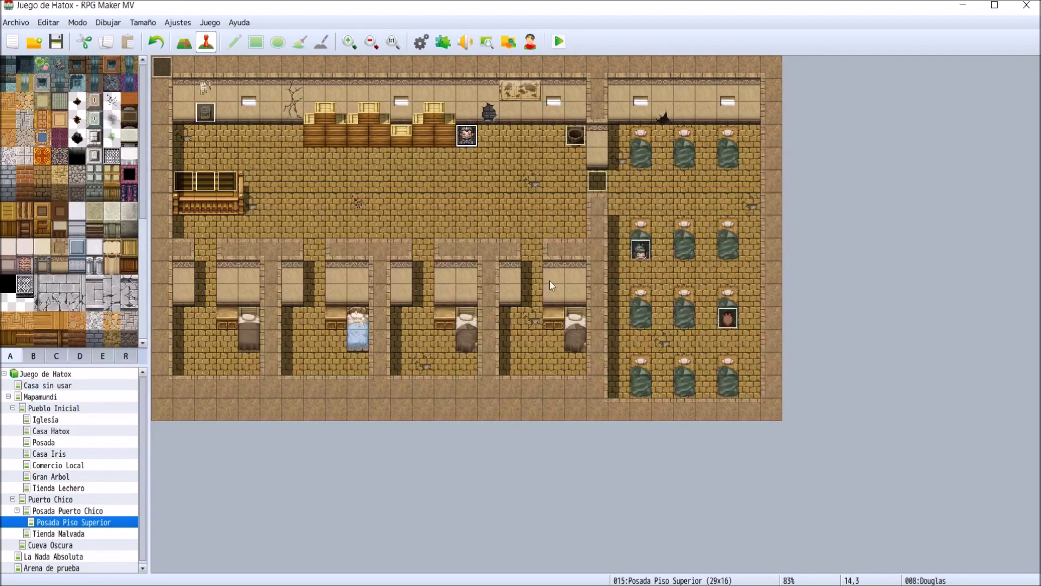
- Save the project changes, start a playtest and load the saved game Archivo 1
left_click(559, 41)
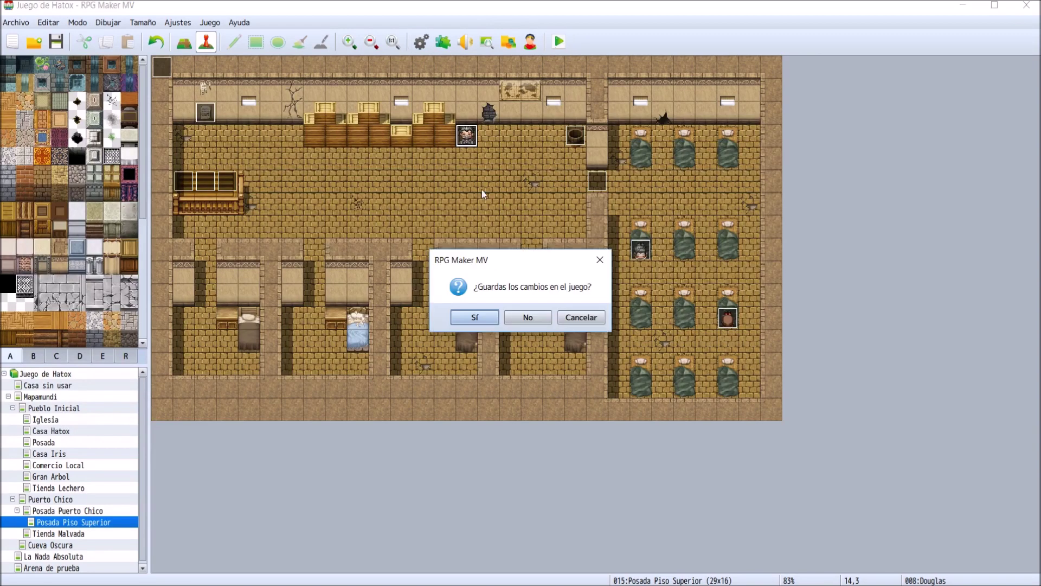
left_click(474, 314)
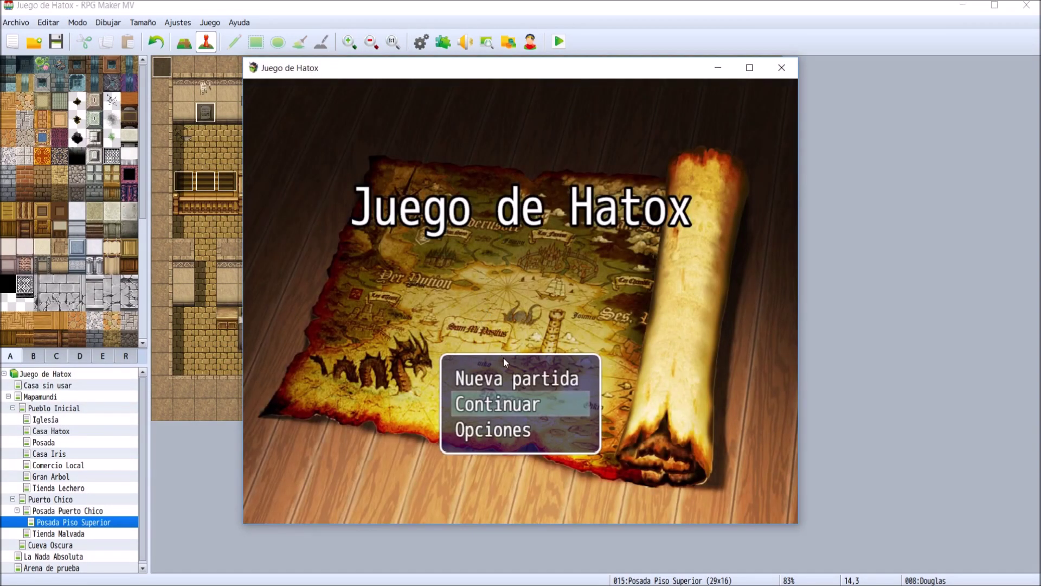
left_click(525, 412)
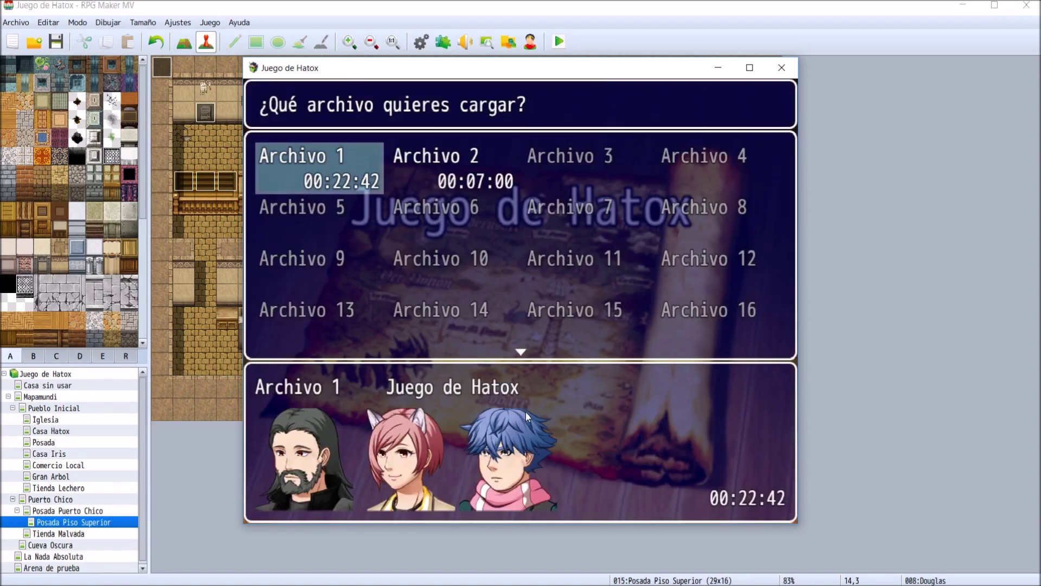
key("Return")
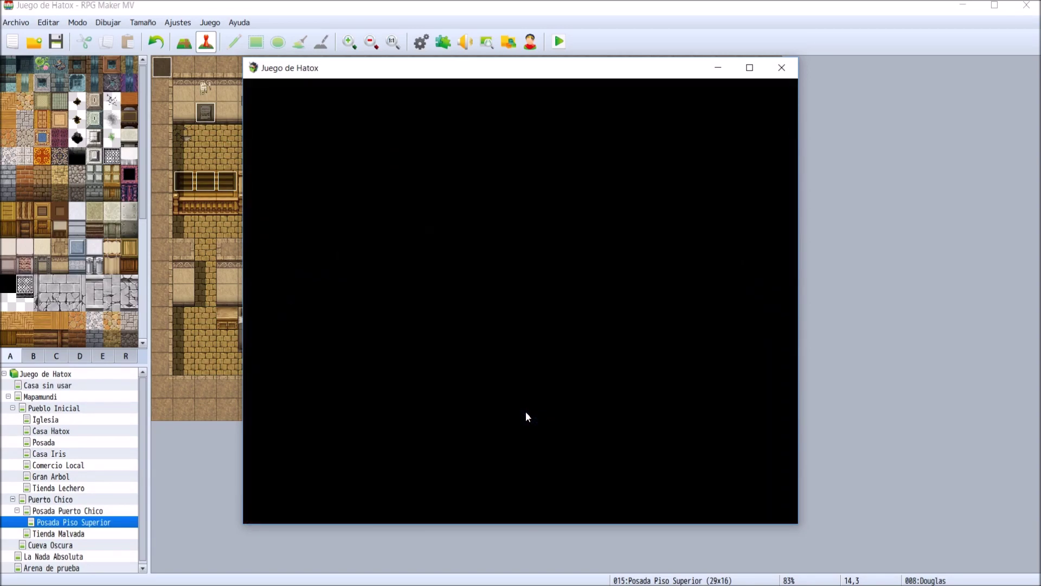
- Walk the party through Puerto Chico along the paved road to the area between the shops and the inn
key("Down")
key("Down")
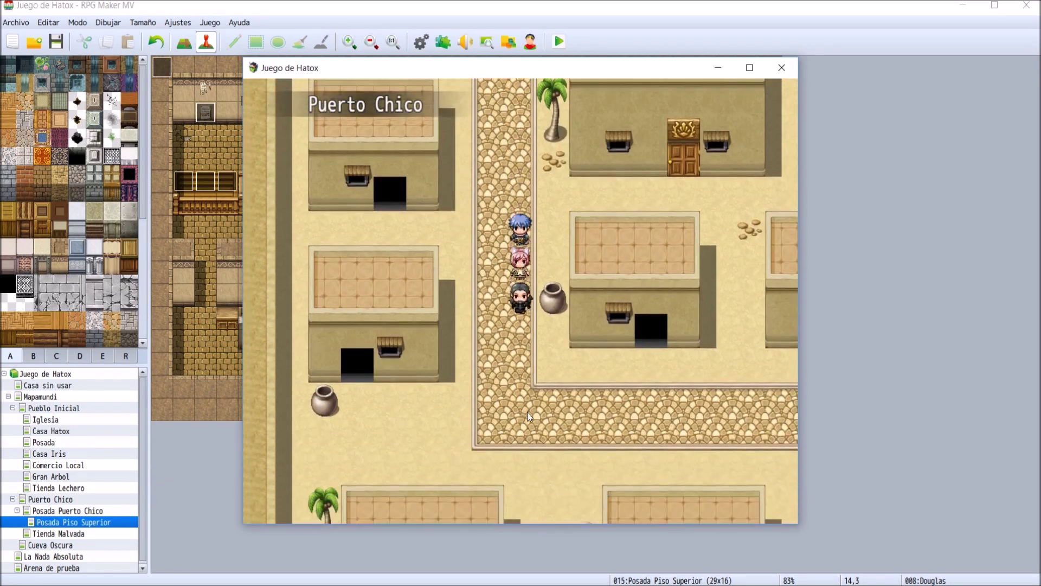
key("Right")
key("Right")
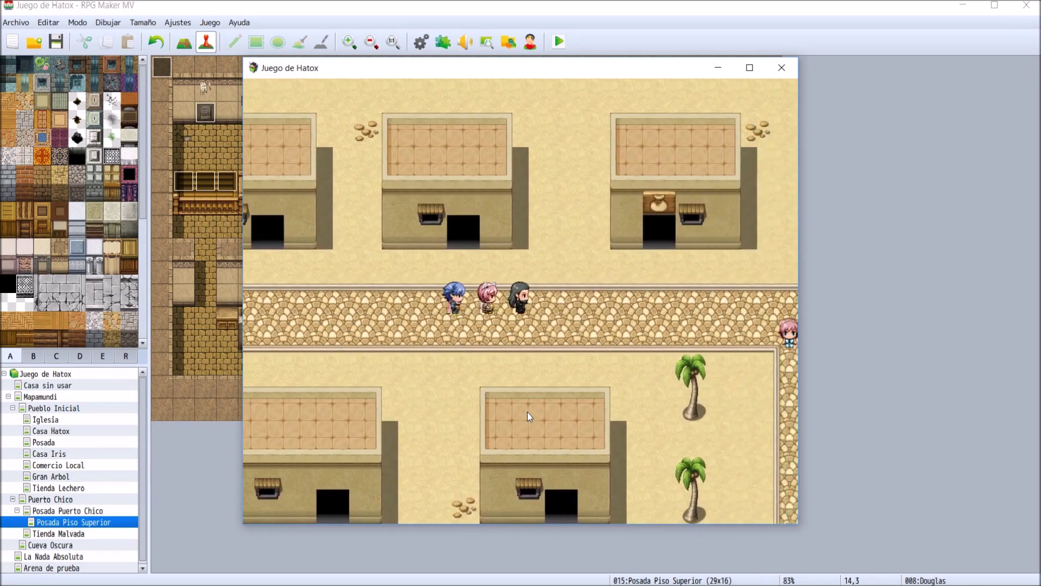
key("Down")
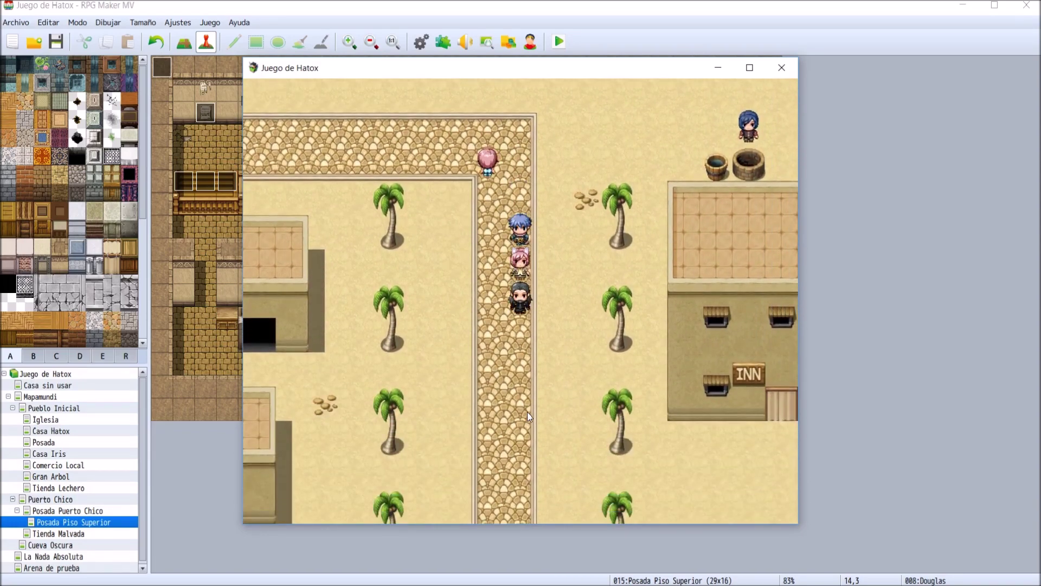
key("Up")
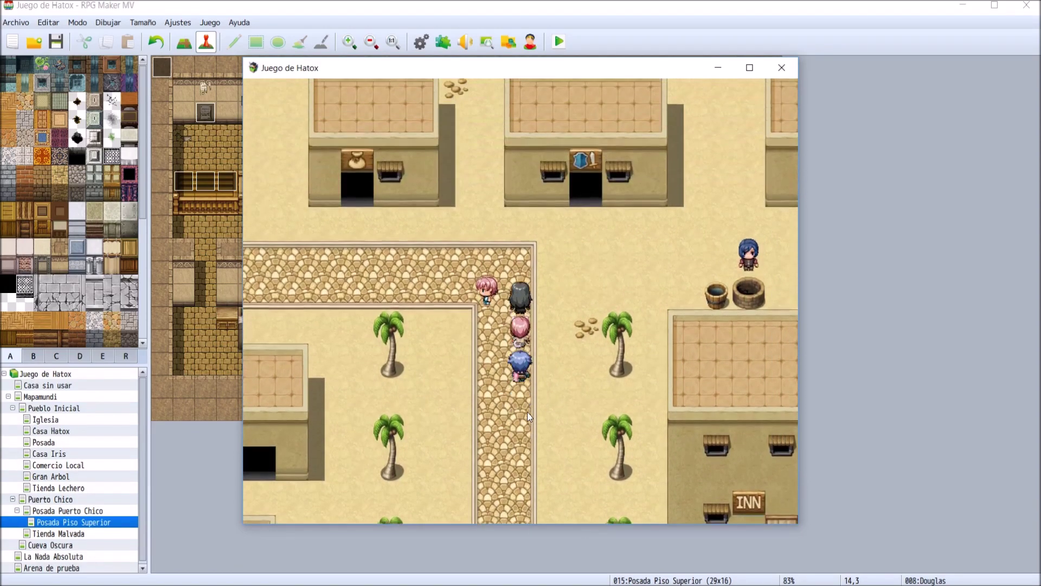
key("Right")
key("Up")
key("Down")
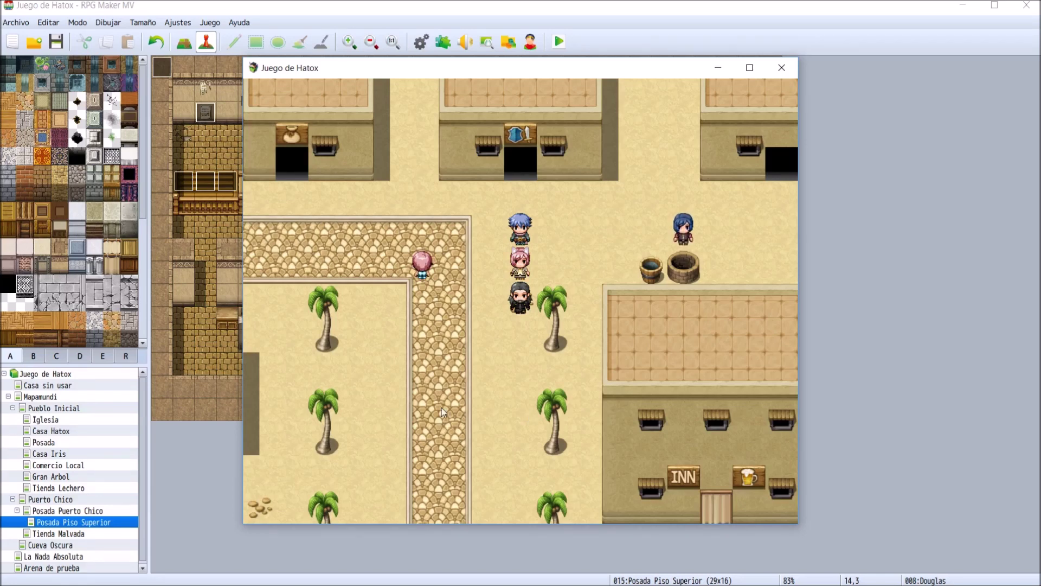
- Switch to OBS to check the recording and return to the game playtest
key("alt+Tab")
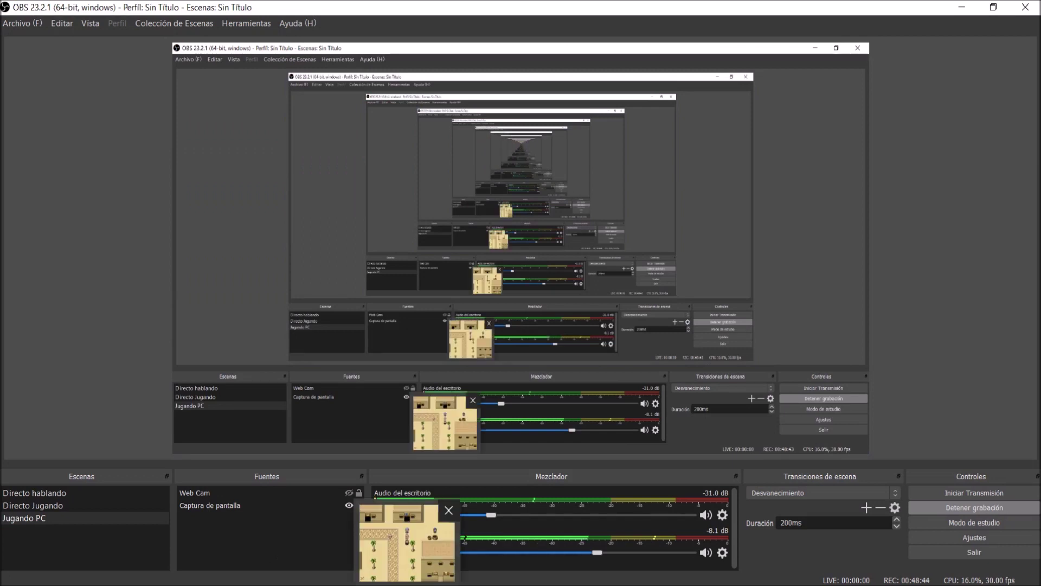
key("alt+Tab")
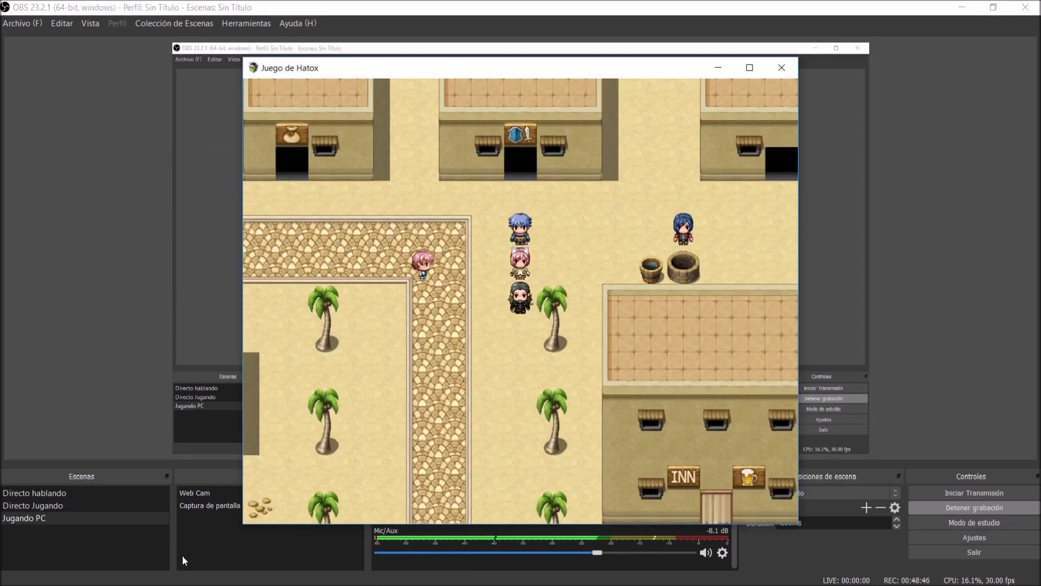
key("alt+Tab")
key("alt+Tab")
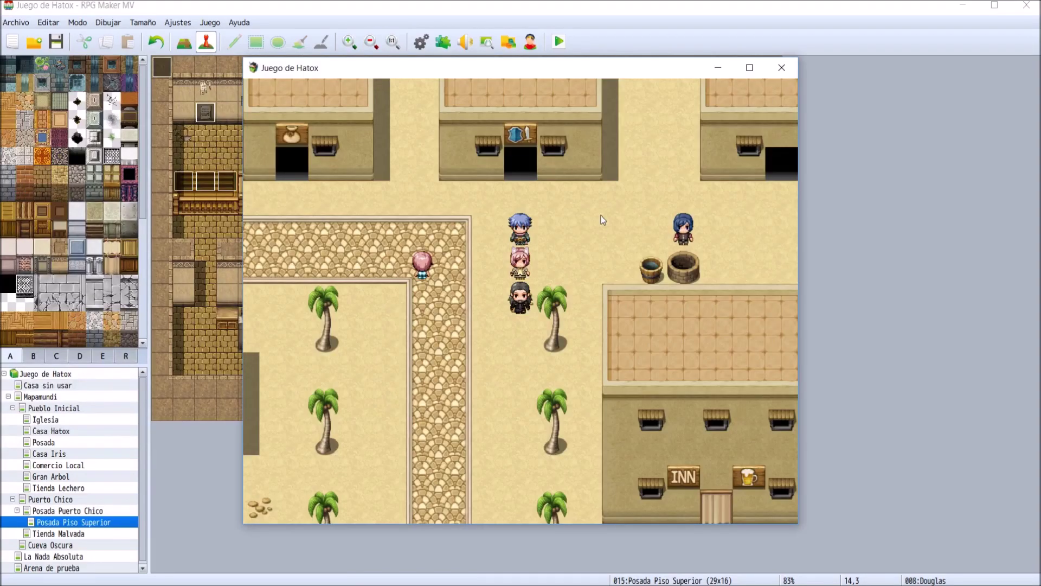
- Move the party back onto the paved road, open the game menu and examine Lechero's equipment
key("Down")
key("Up")
key("Down")
key("Left")
key("Escape")
key("Down")
key("Down")
key("Return")
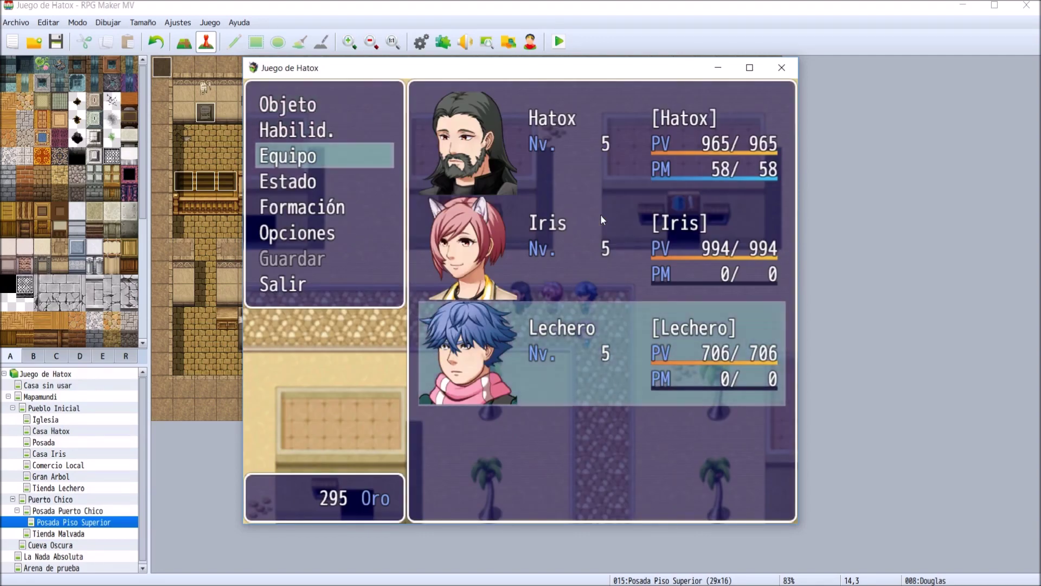
key("Return")
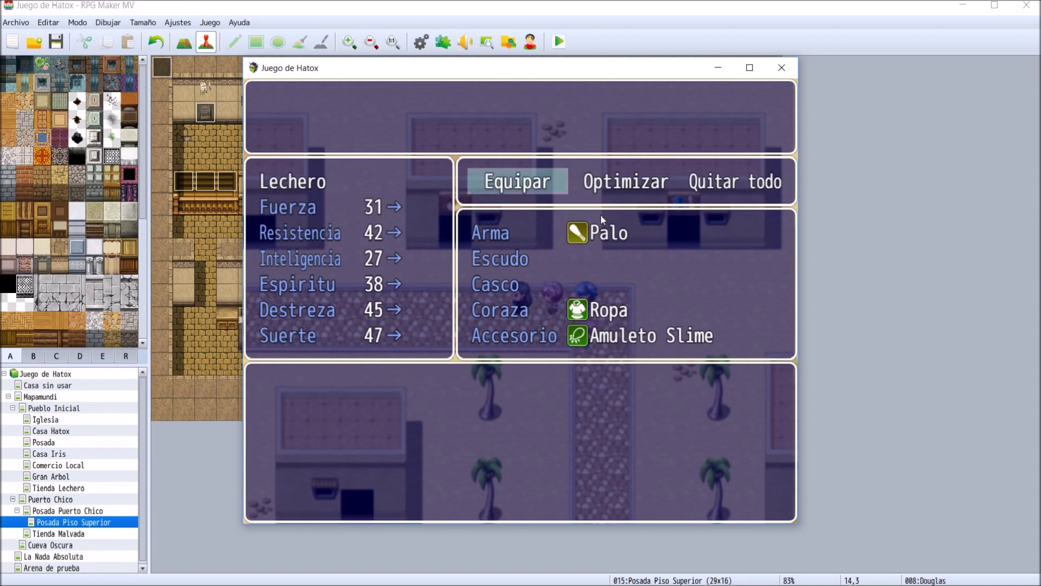
key("Escape")
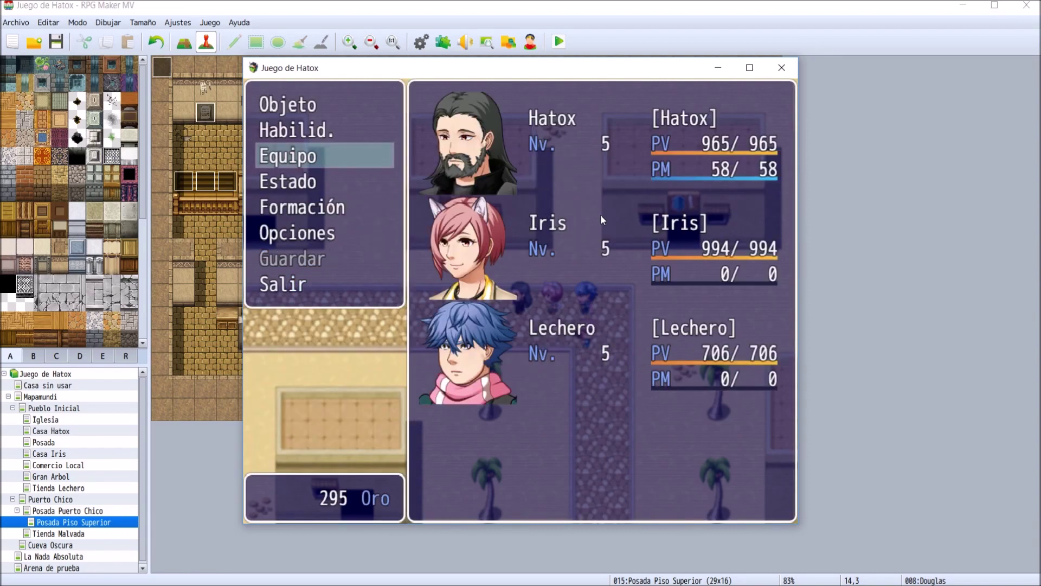
- Examine Iris's equipment in the game menu and leave the menu
key("Up")
key("Up")
key("Down")
key("Down")
key("Return")
key("Return")
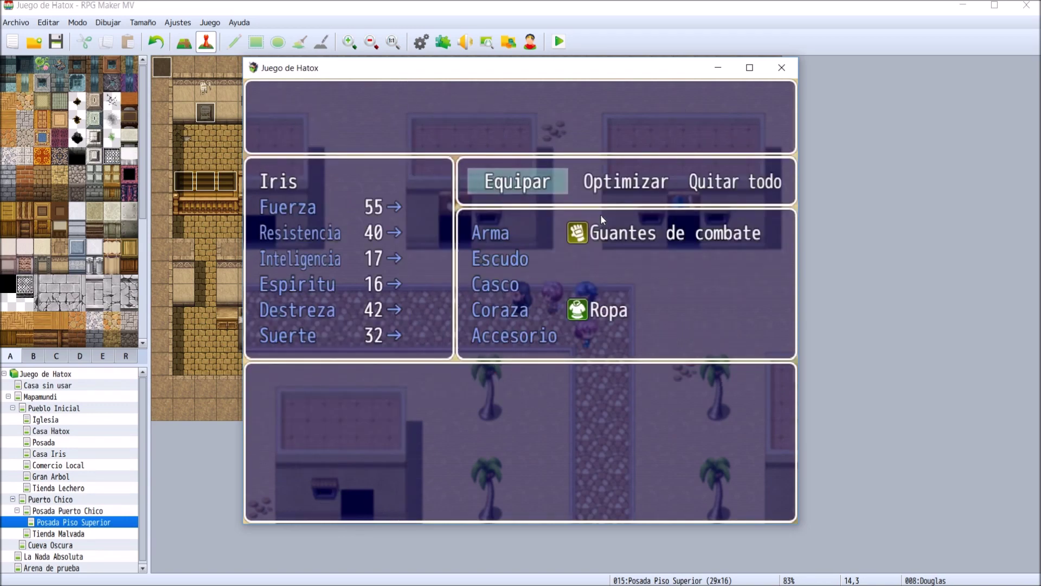
key("Escape")
key("Escape")
- Walk the party west along Puerto Chico's main road and explore around the north-western houses
key("Up")
key("Down")
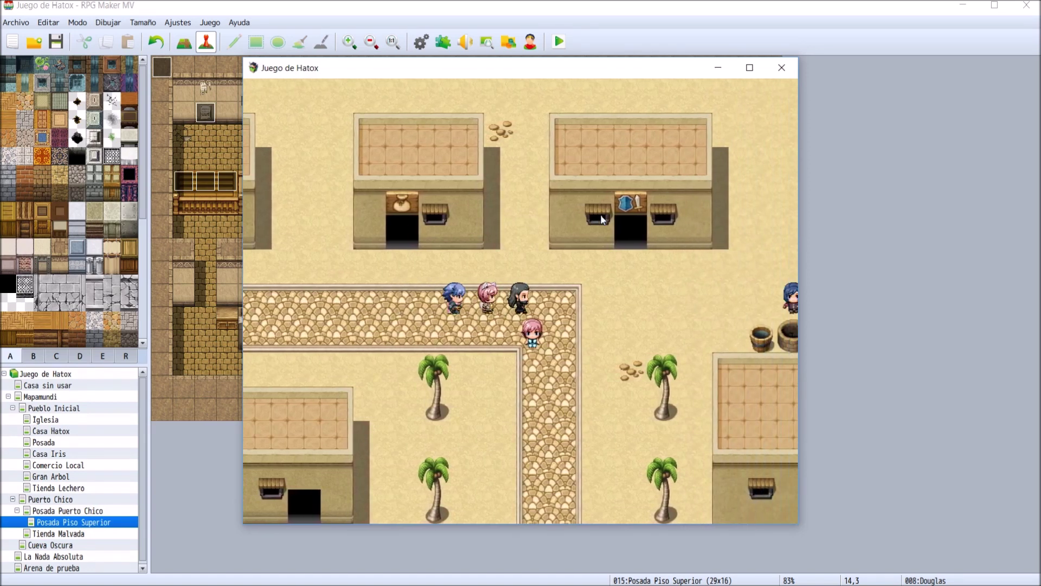
key("Up")
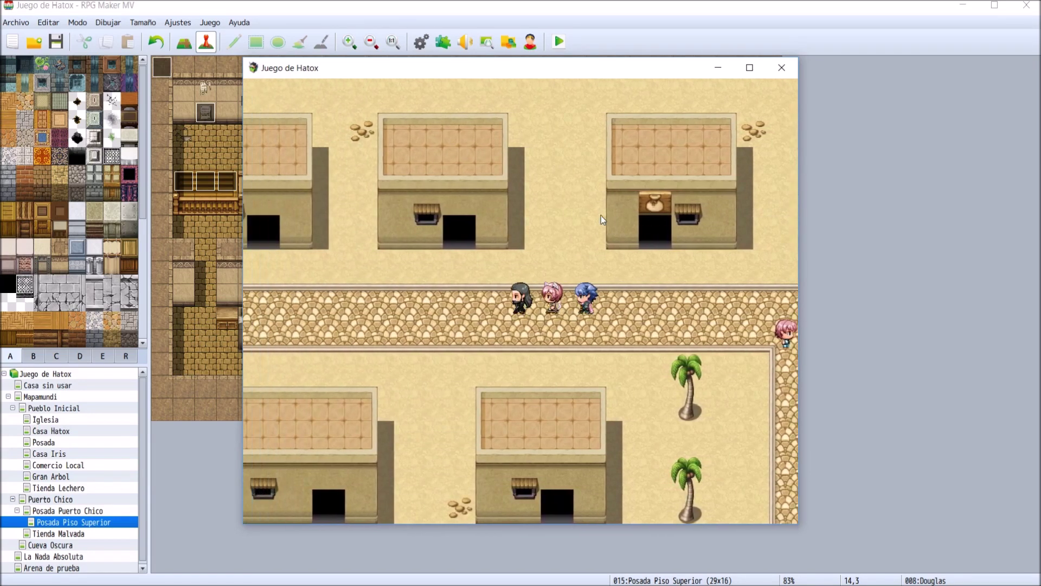
key("Up")
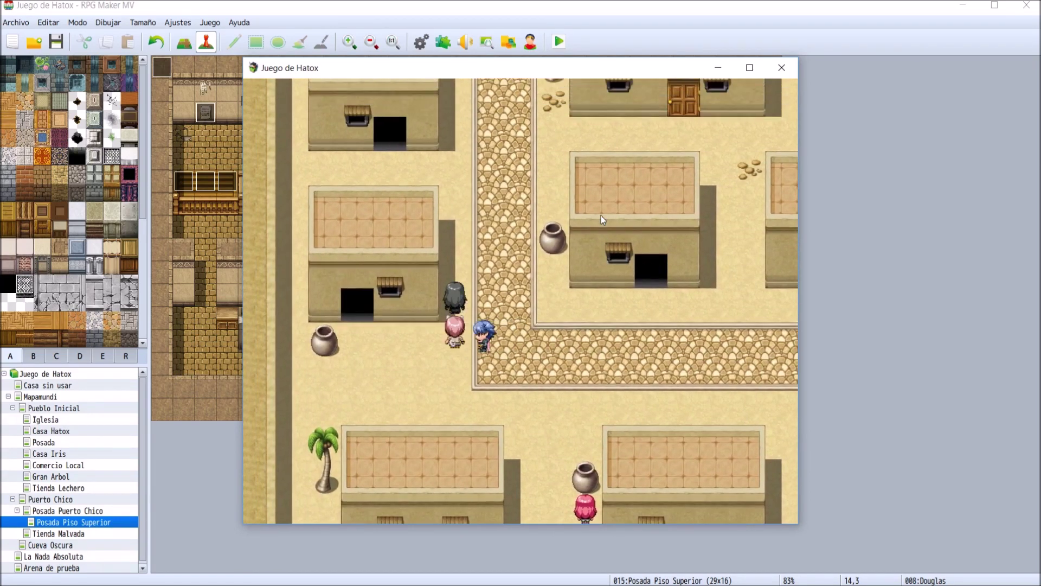
key("Left")
key("Down")
key("Right")
key("Down")
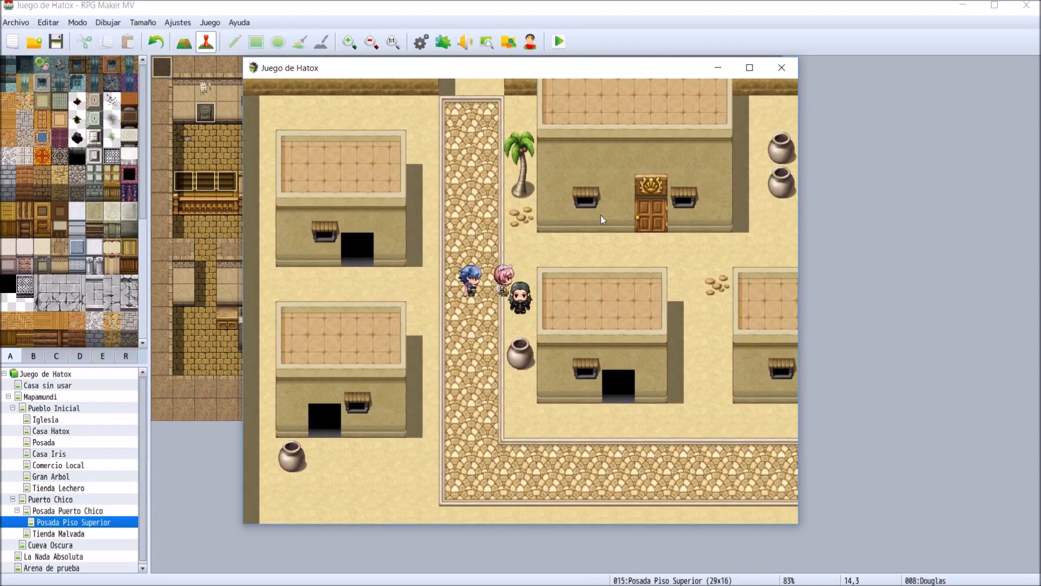
- Walk the party east along the main road, south past the inn, and back north
key("Right")
key("Right")
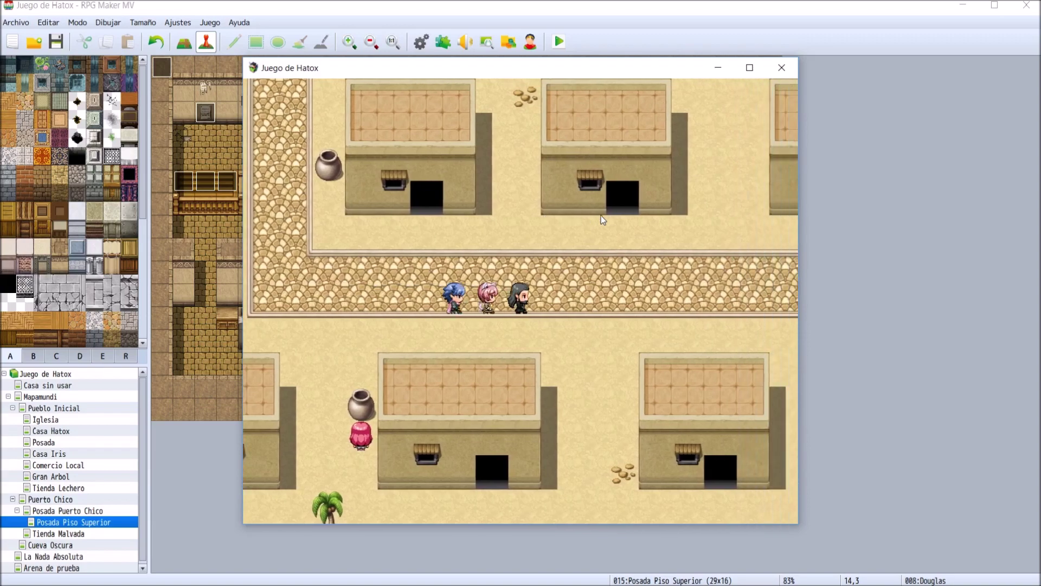
key("Down")
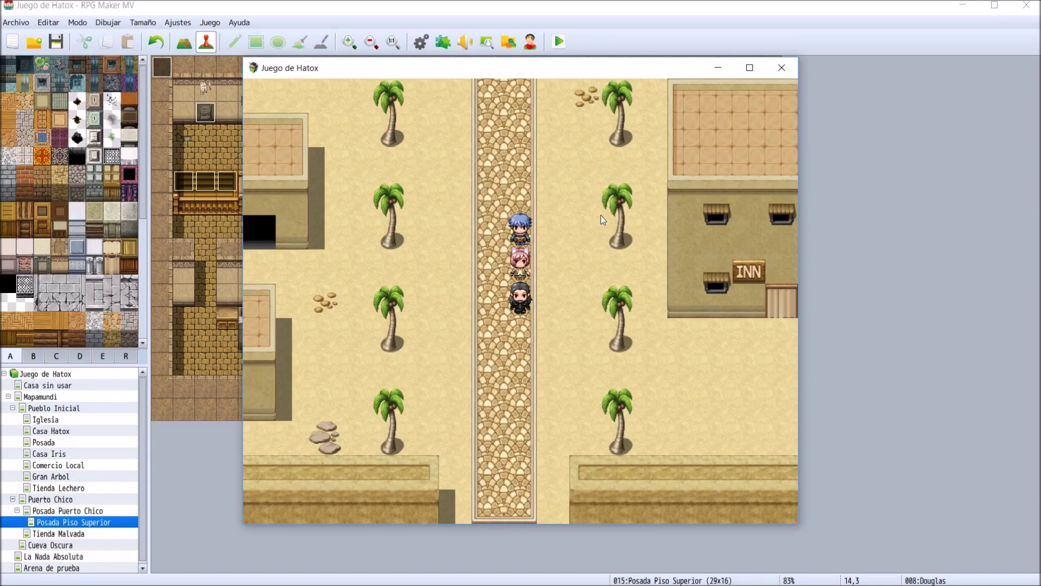
key("Up")
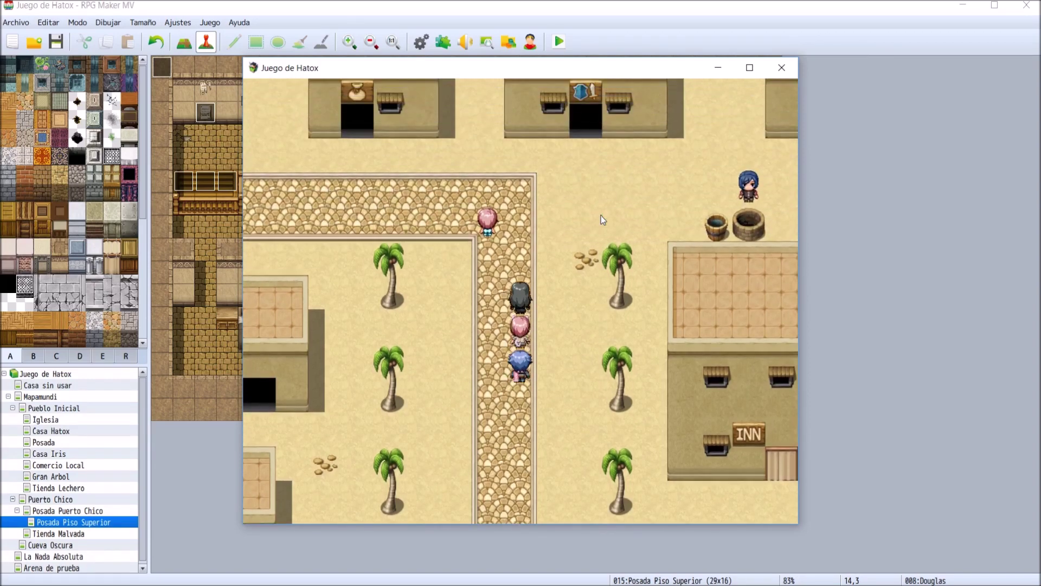
- View the party overview in the game menu, close it, and explore west along the main road and north past the houses
key("Left")
key("Escape")
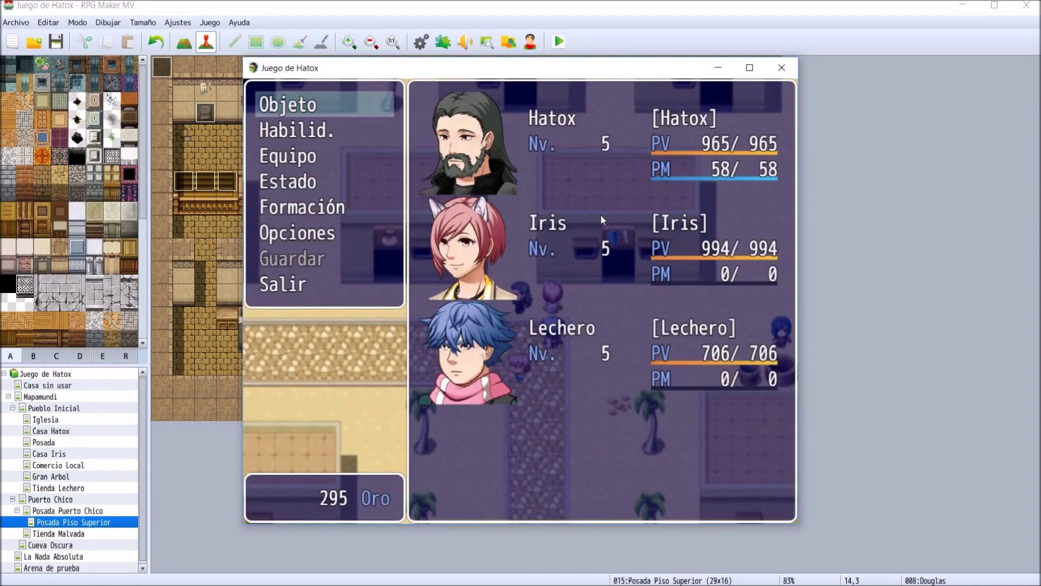
key("Escape")
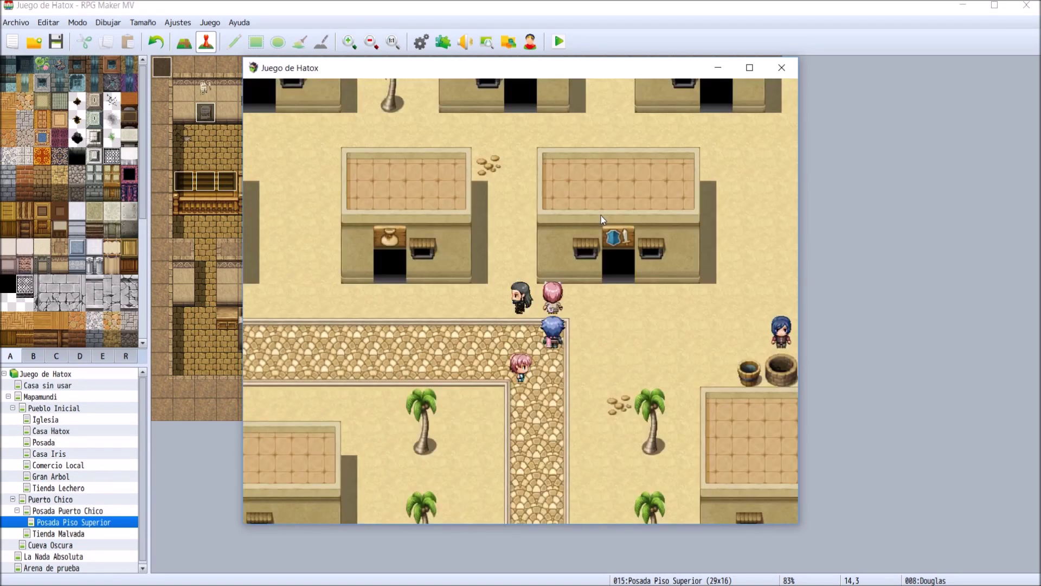
key("Left")
key("Left")
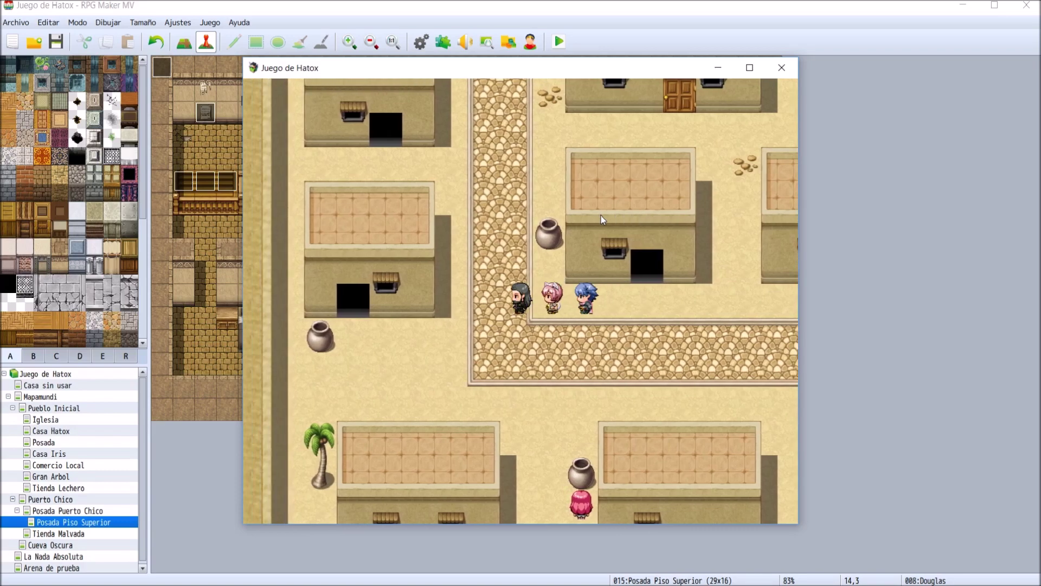
key("Up")
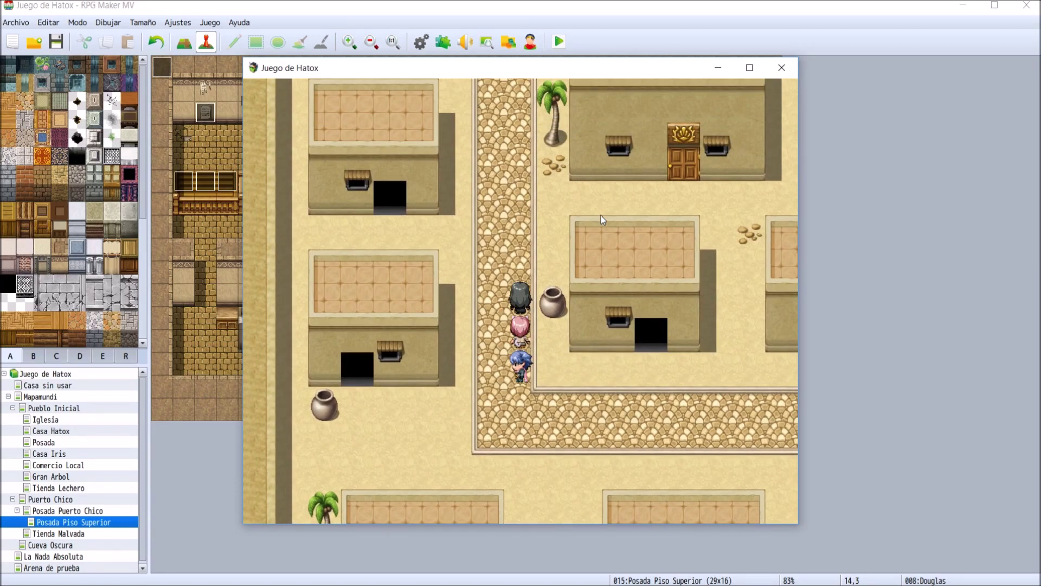
- Walk the party back east along the main road and south to the inn's entrance
key("Down")
key("Right")
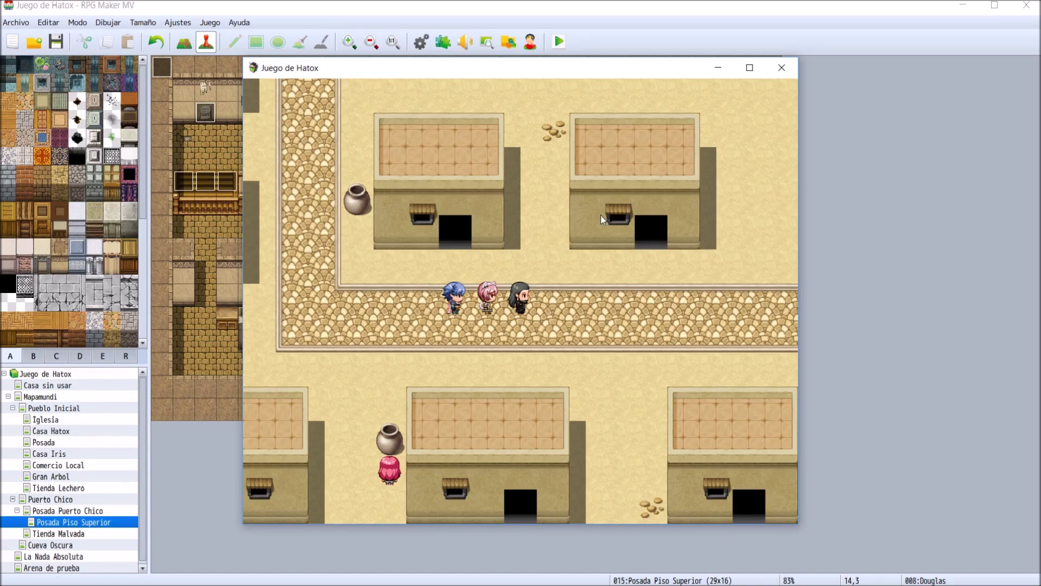
key("Right")
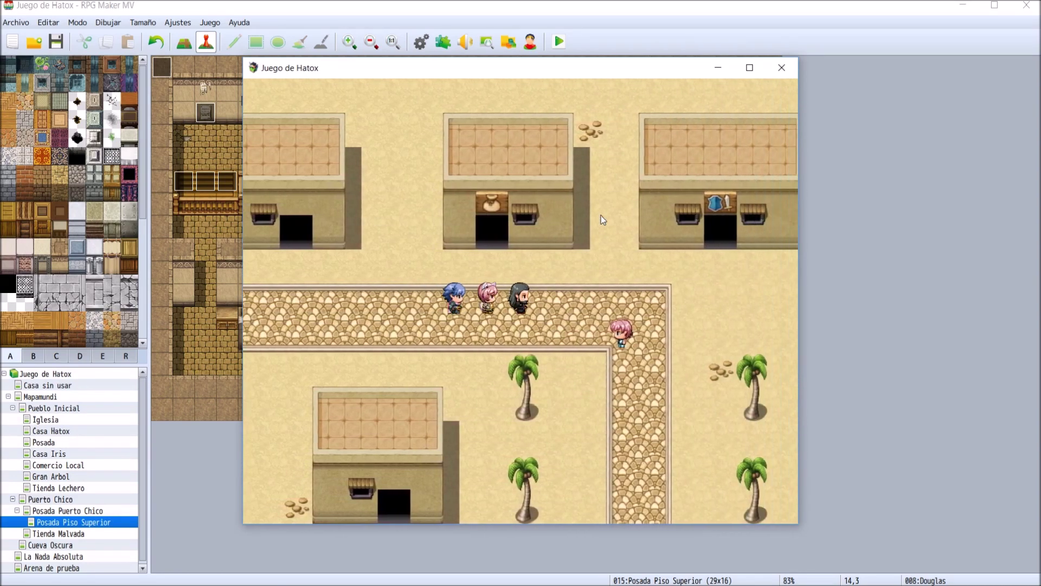
key("Down")
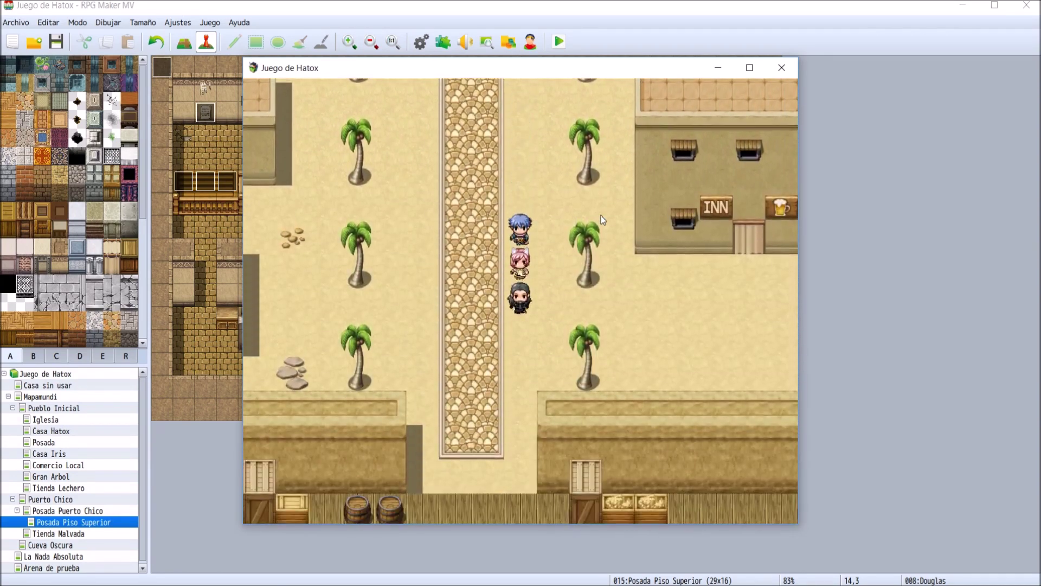
key("Right")
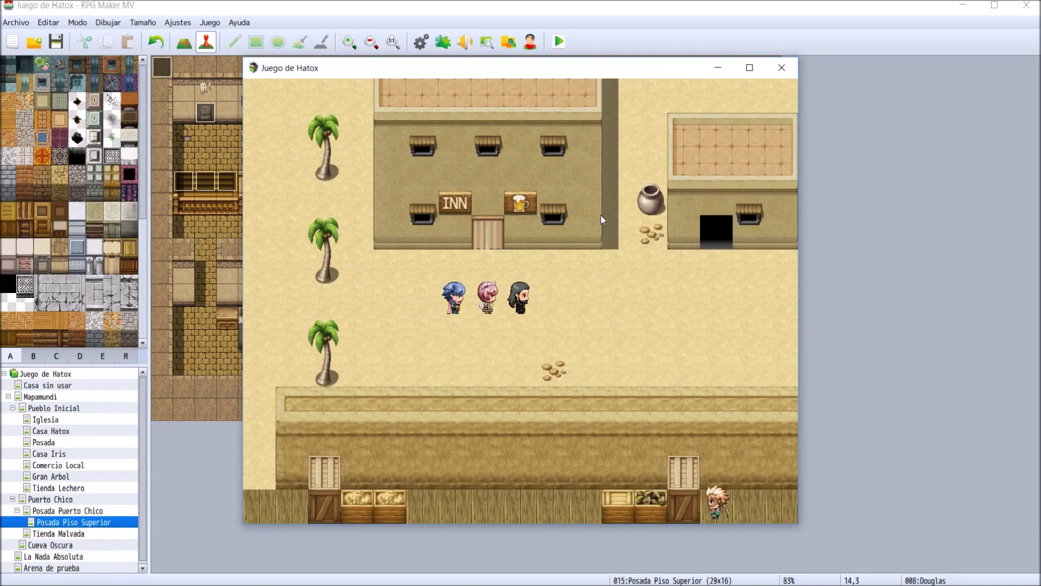
key("Left")
key("Up")
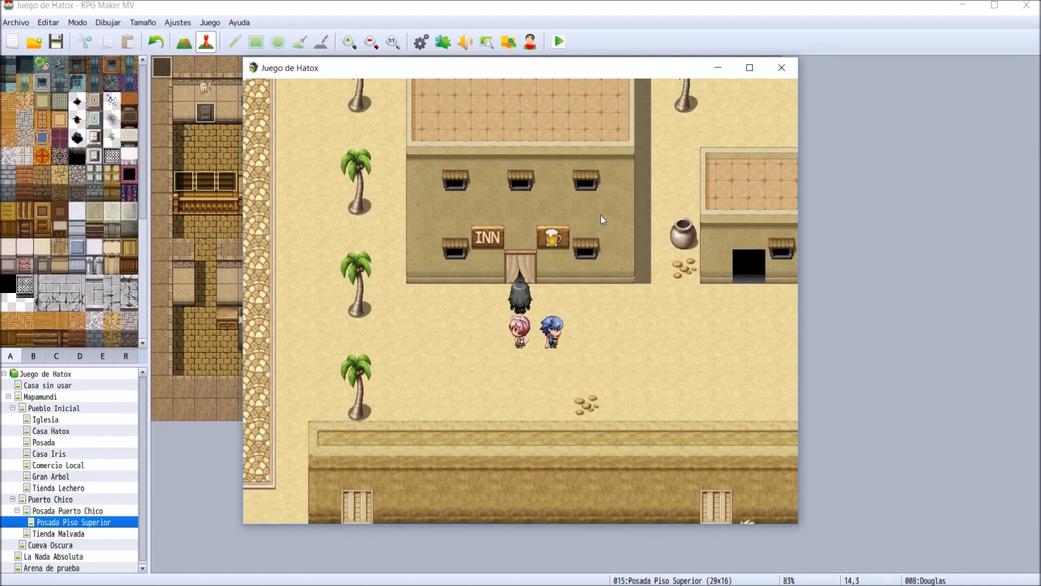
- Enter the inn, climb to the upper floor, talk to the man beside the crates and advance the dialogue to Iris's first line
key("Up")
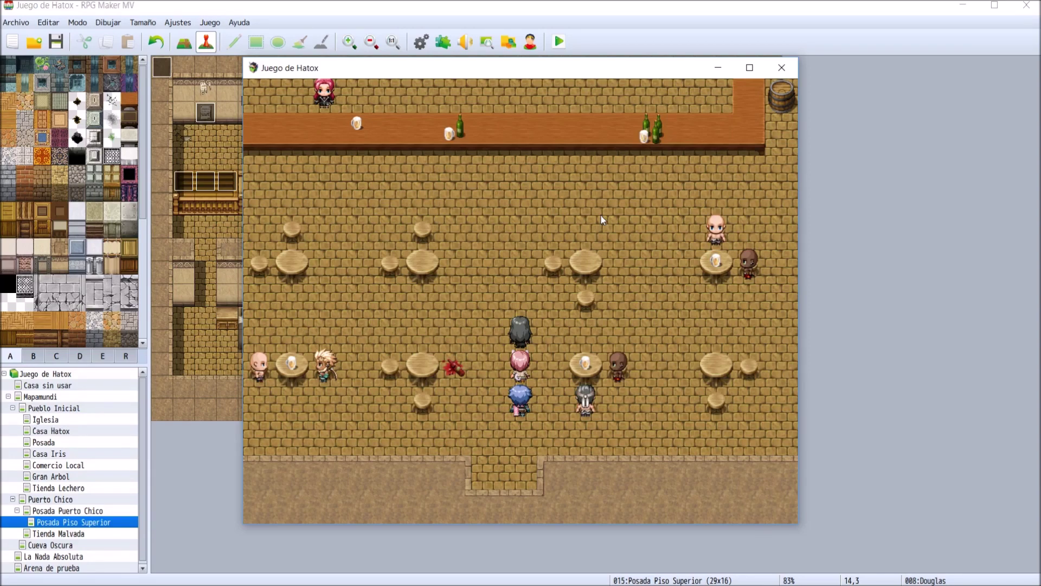
key("Up")
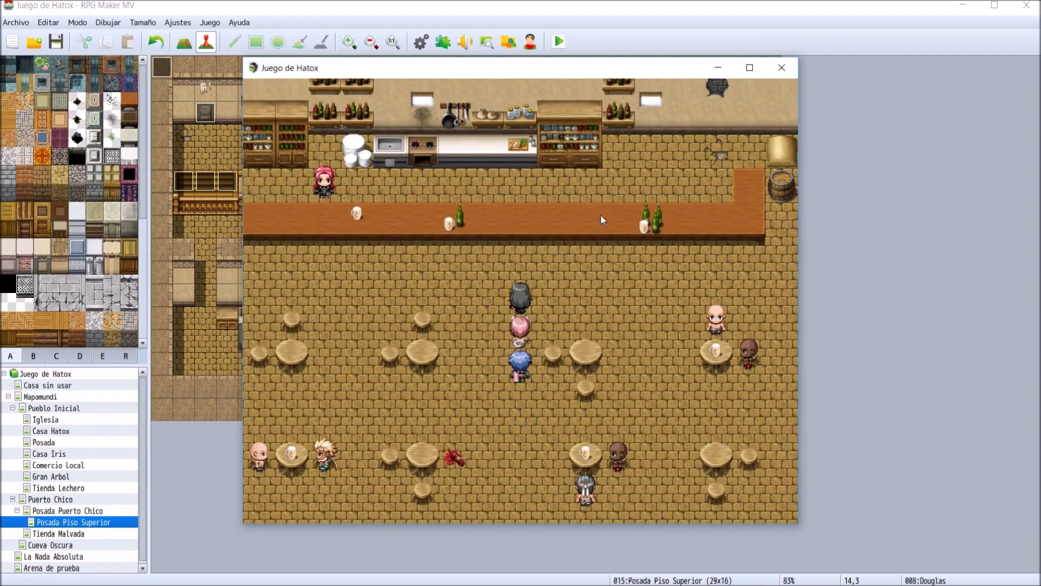
key("Left")
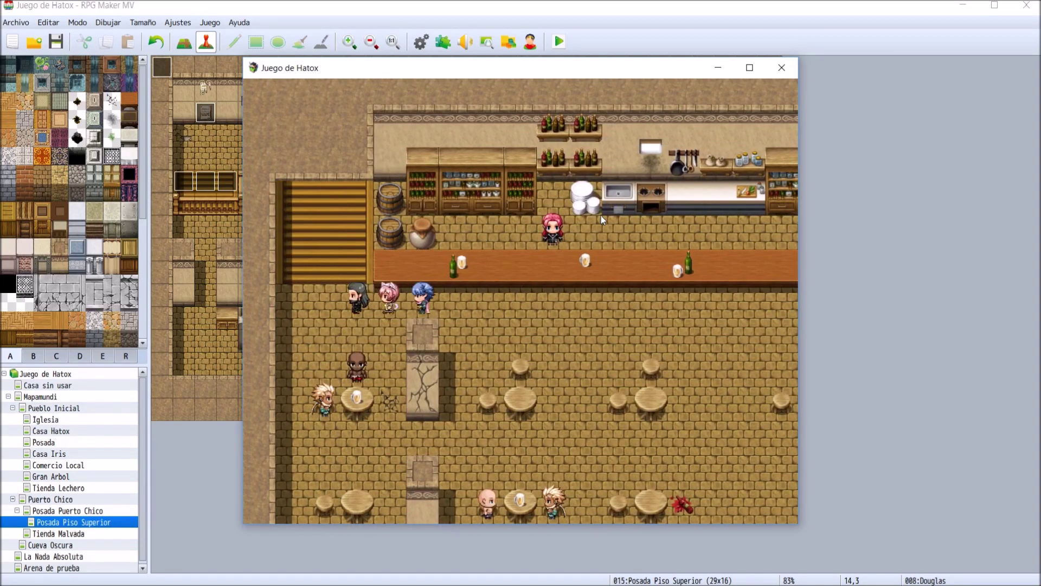
key("Up")
key("Right")
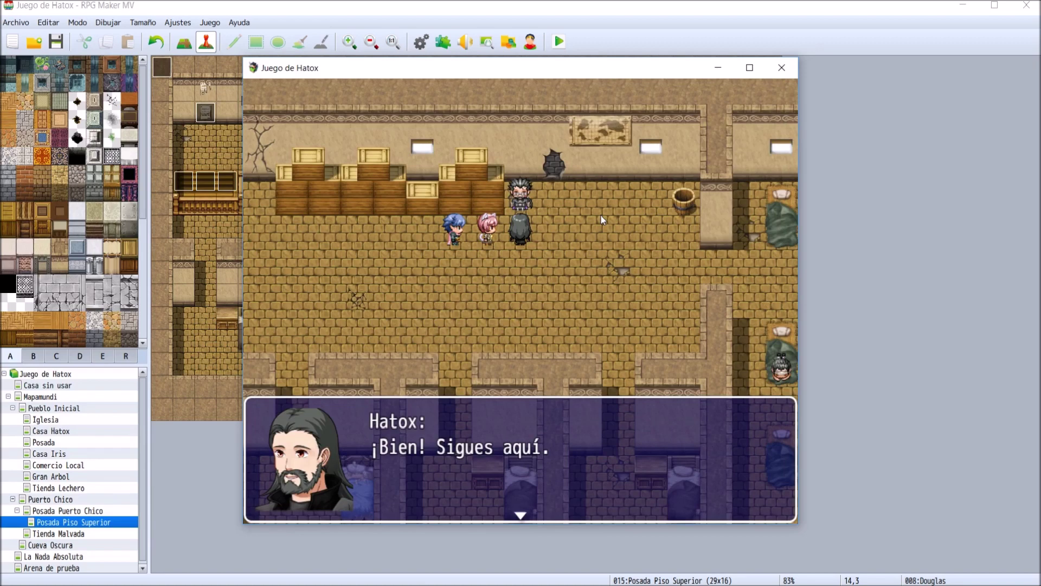
key("Return")
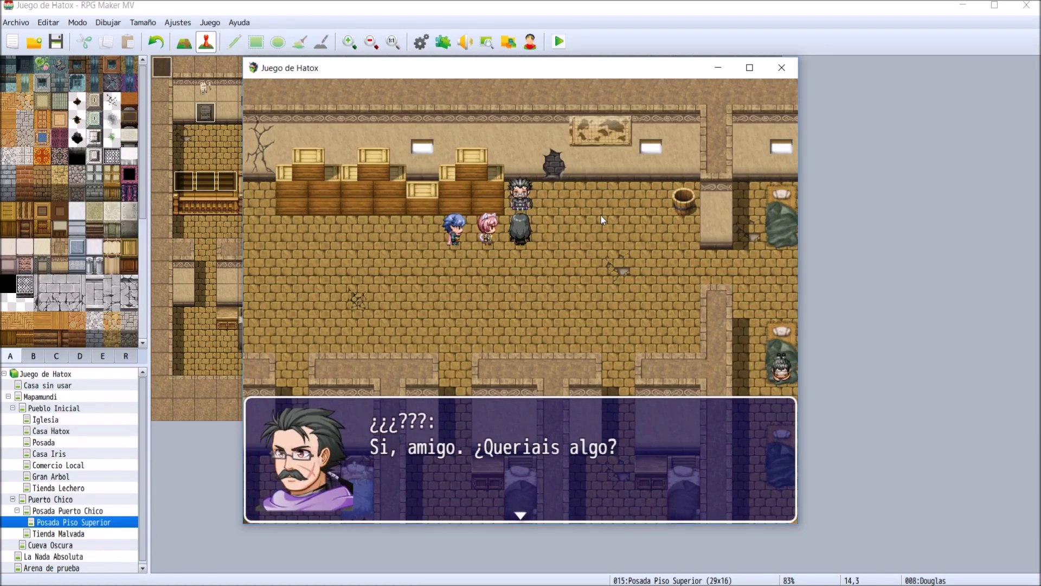
key("Return")
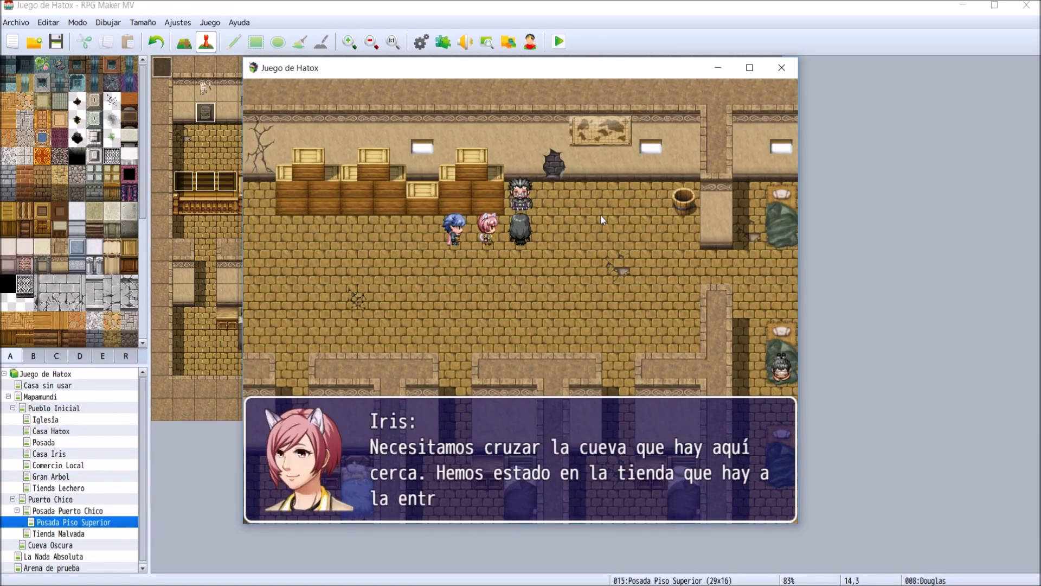
- In the editor, open the Douglas event and review the final dialogue and commands on page 4
left_click(491, 5)
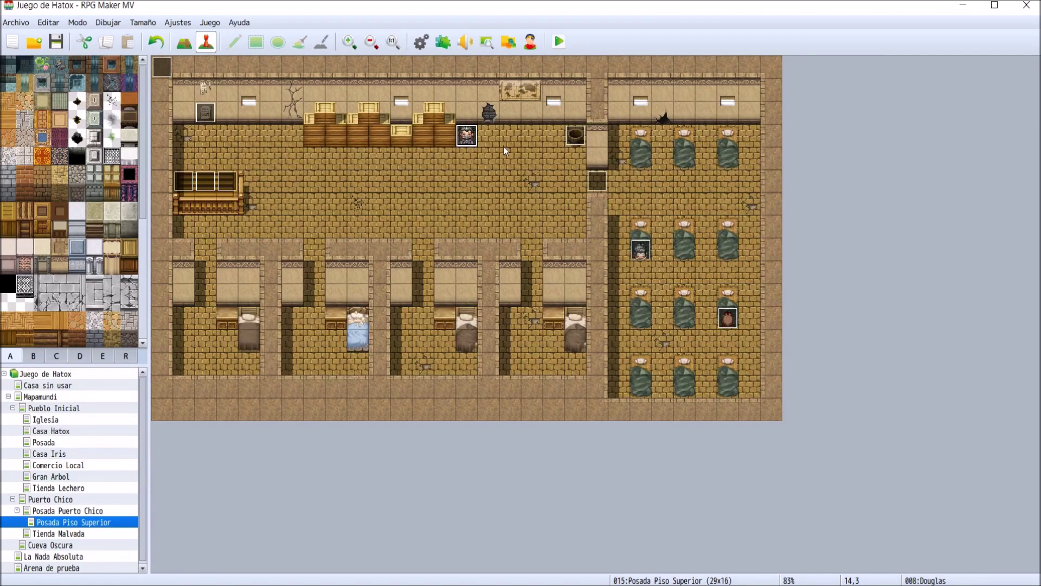
double_click(466, 137)
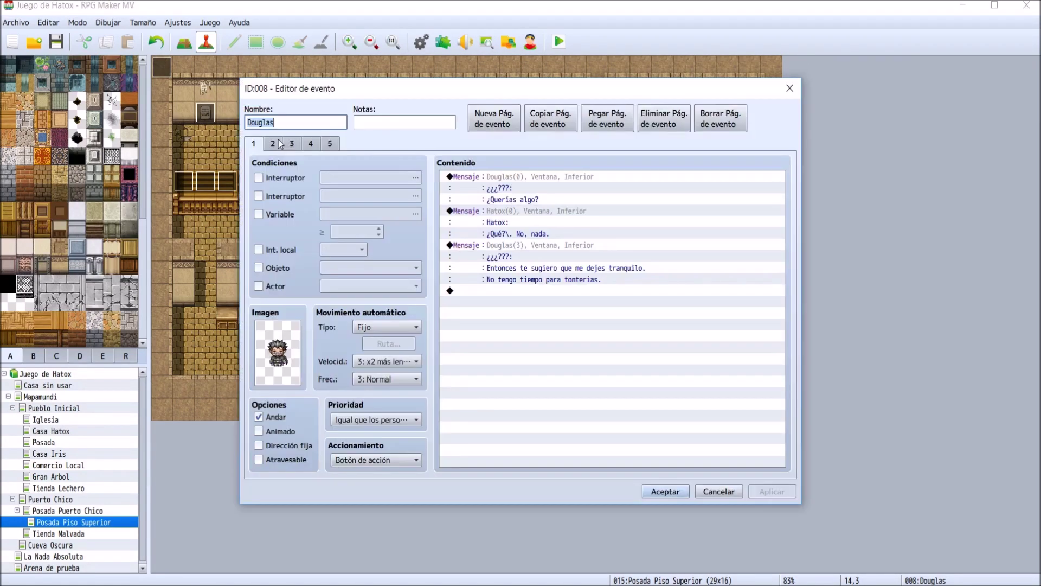
left_click(318, 147)
left_click_drag(782, 228, 799, 434)
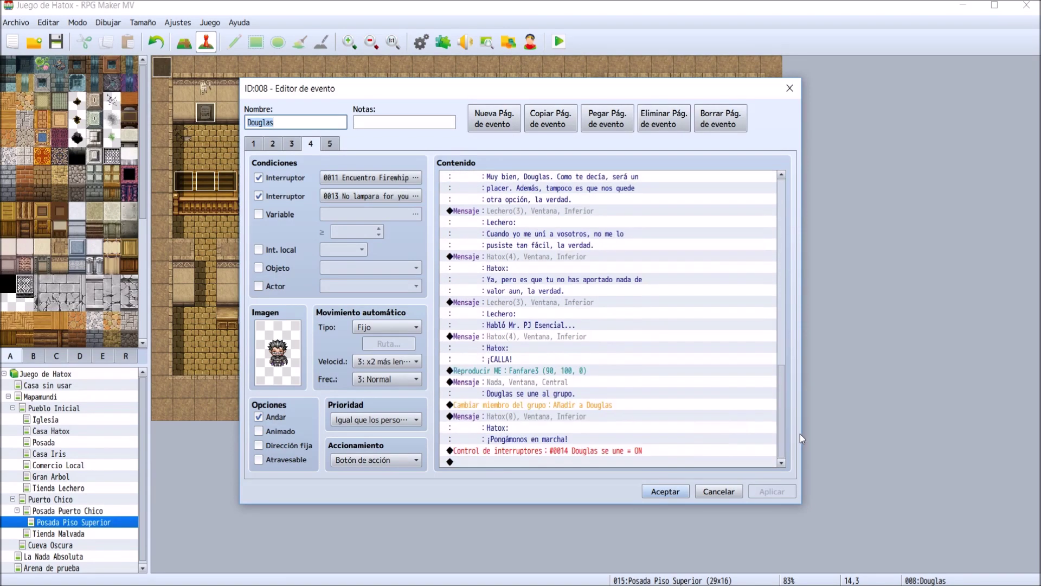
left_click(579, 405)
left_click(579, 384)
left_click(583, 336)
left_click(585, 302)
left_click(583, 256)
scroll(585, 266, "up", 2)
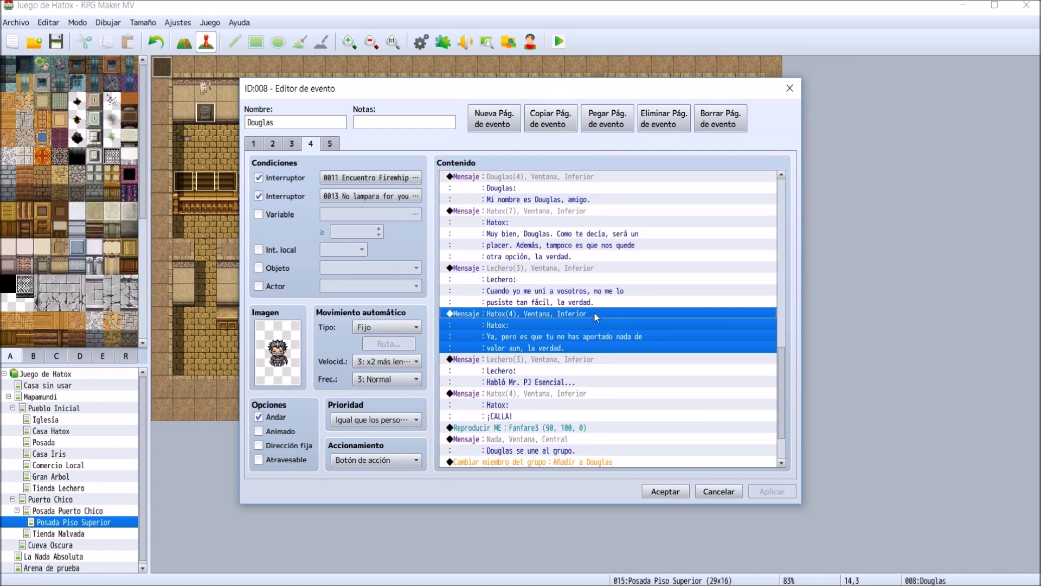
left_click(547, 187)
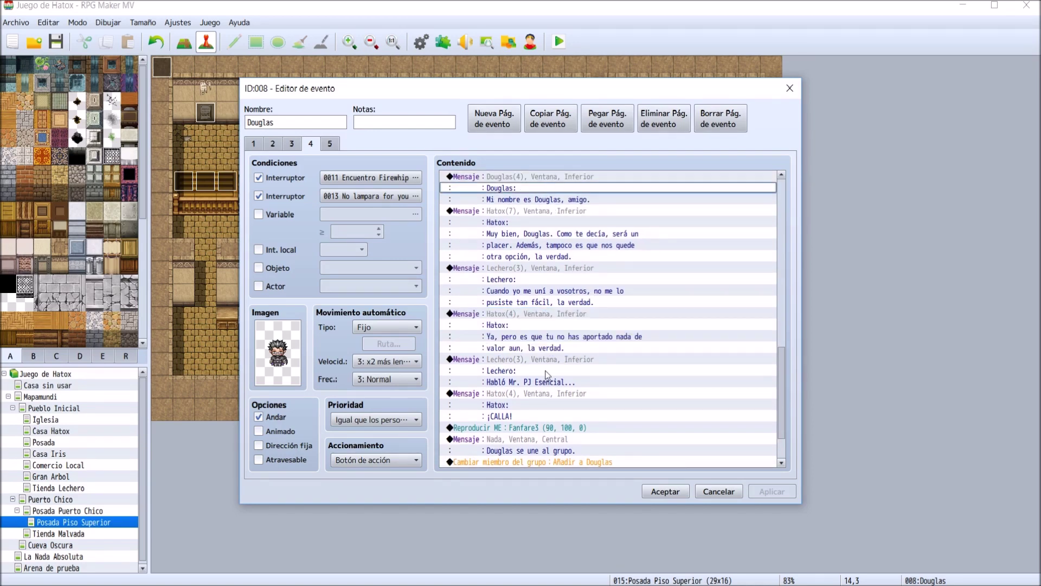
- Advance the game to Iris's second message, correct its question to "¿Lo tienes tú?" on page 4 of the Douglas event and apply the change
key("alt+Tab")
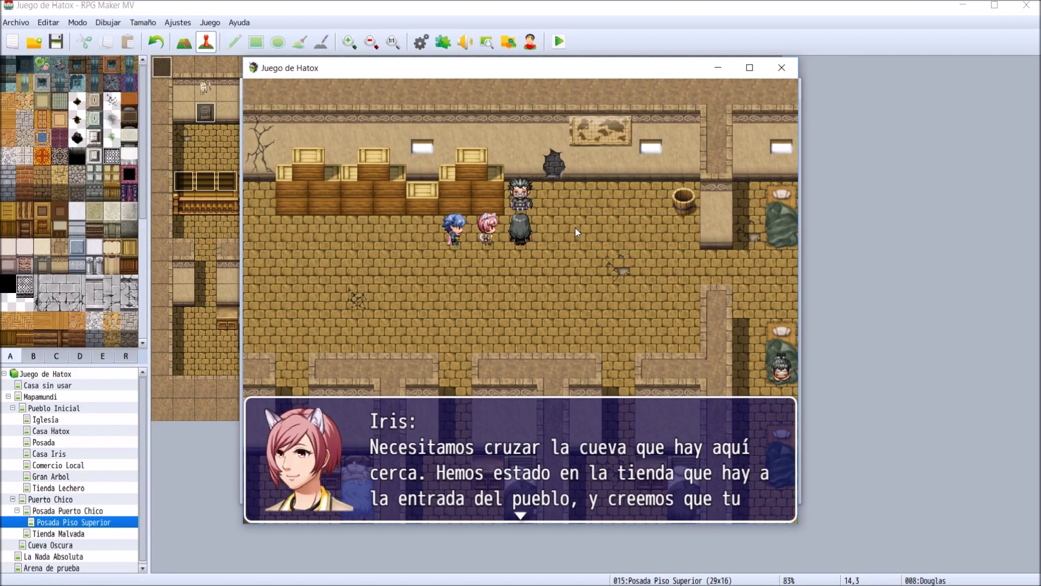
key("Return")
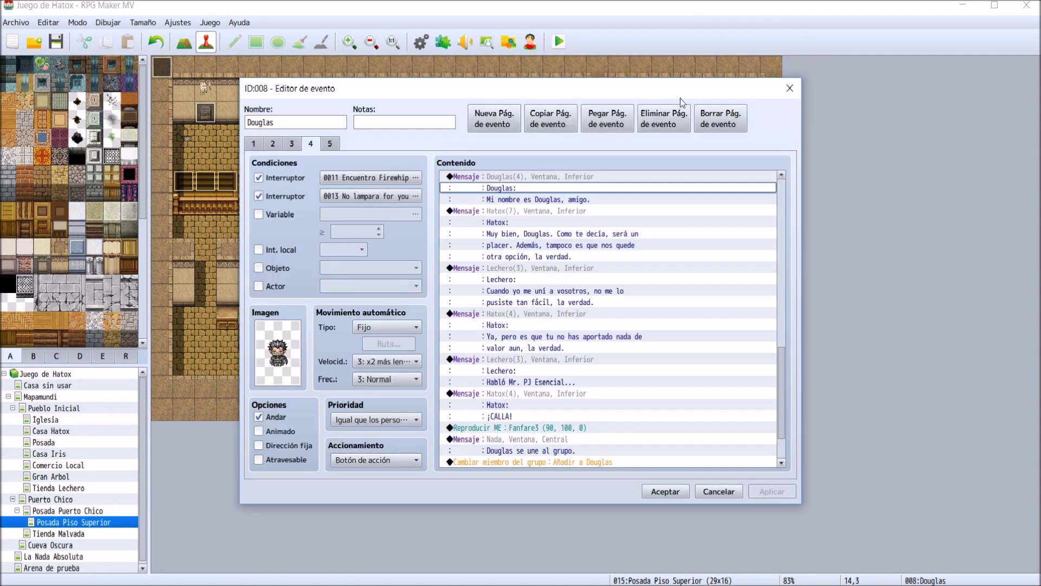
left_click(781, 67)
scroll(561, 293, "up", 15)
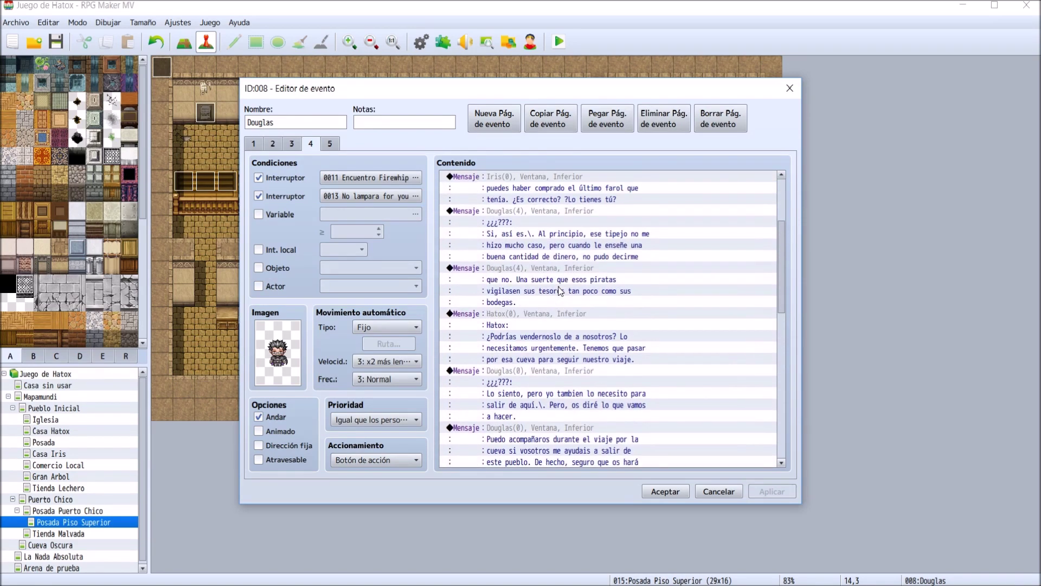
scroll(569, 277, "up", 4)
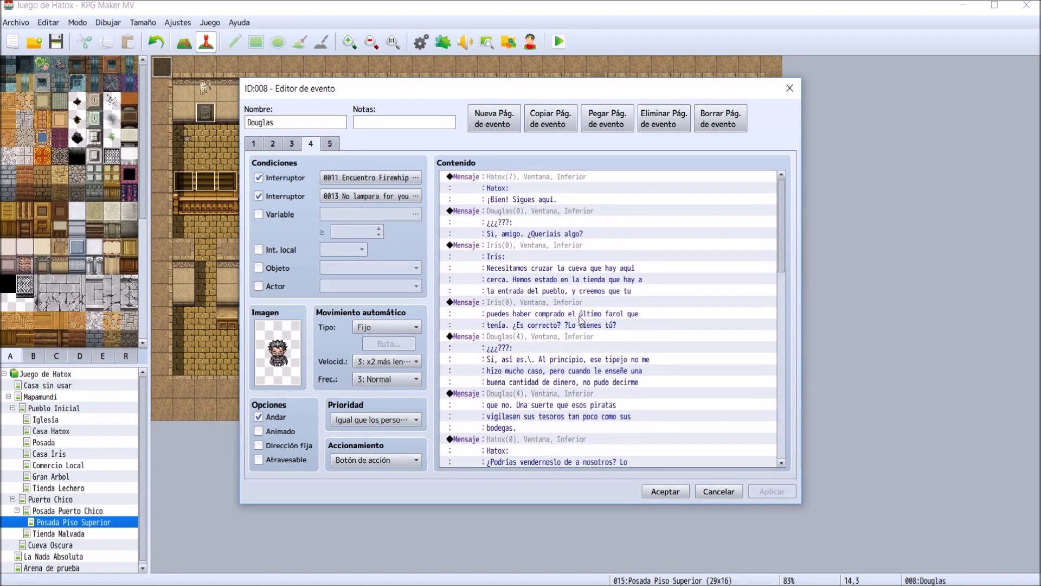
double_click(580, 308)
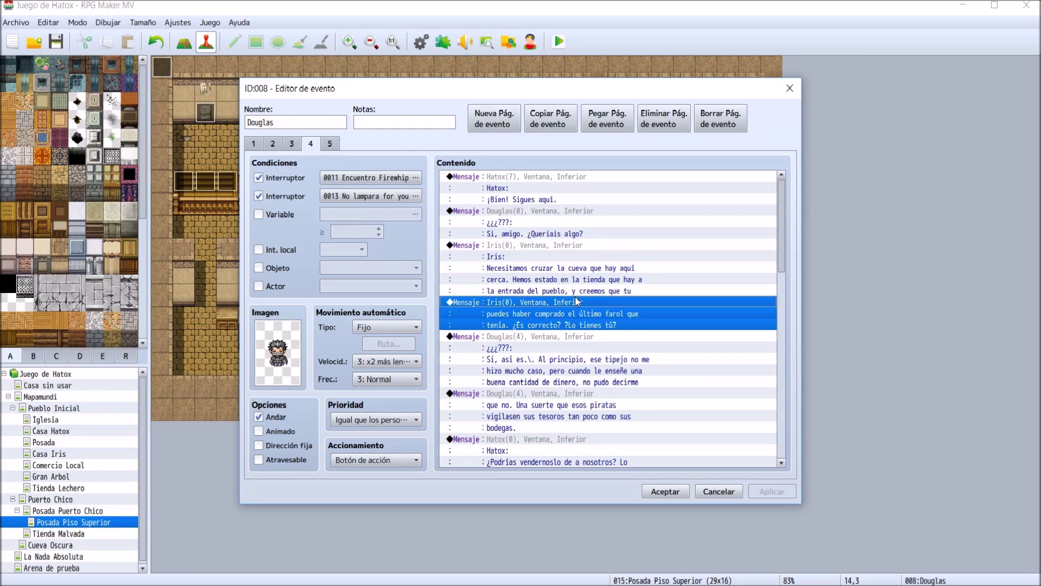
key("BackSpace")
type("¿")
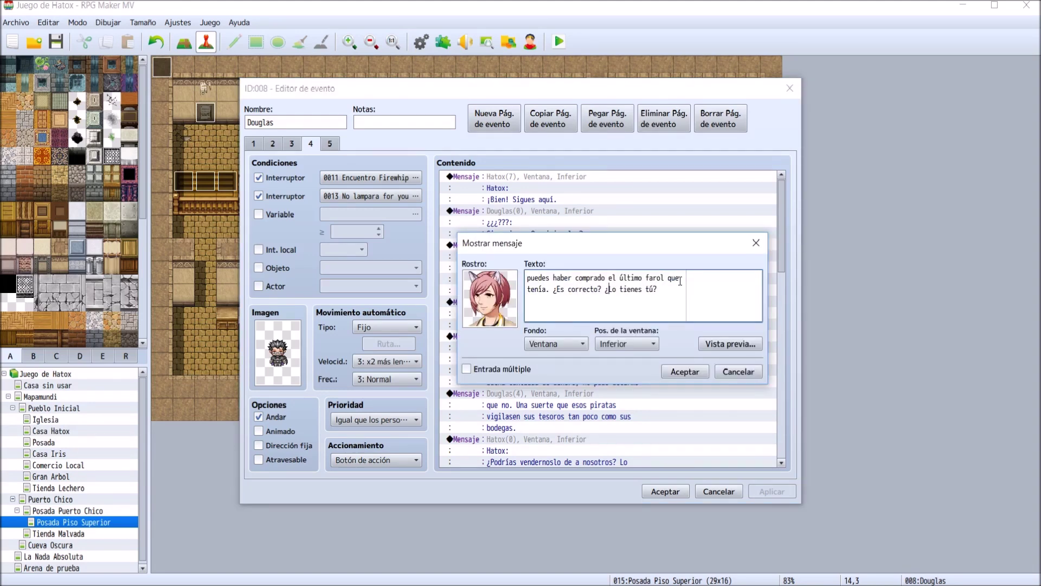
left_click(687, 374)
left_click(777, 491)
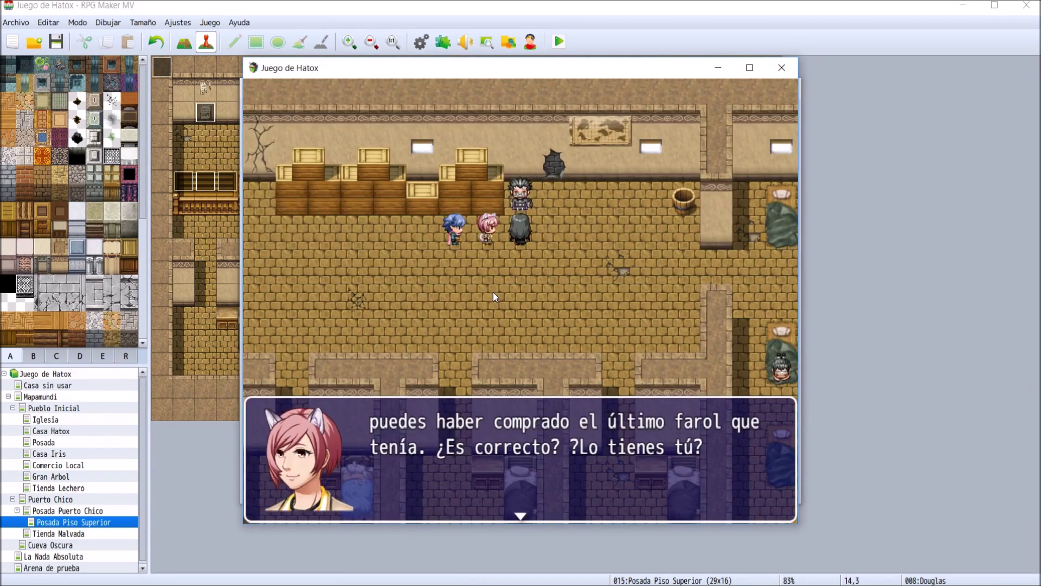
- Continue the playtest dialogue through the stranger's account of buying the lantern to Hatox's request to buy it
key("Return")
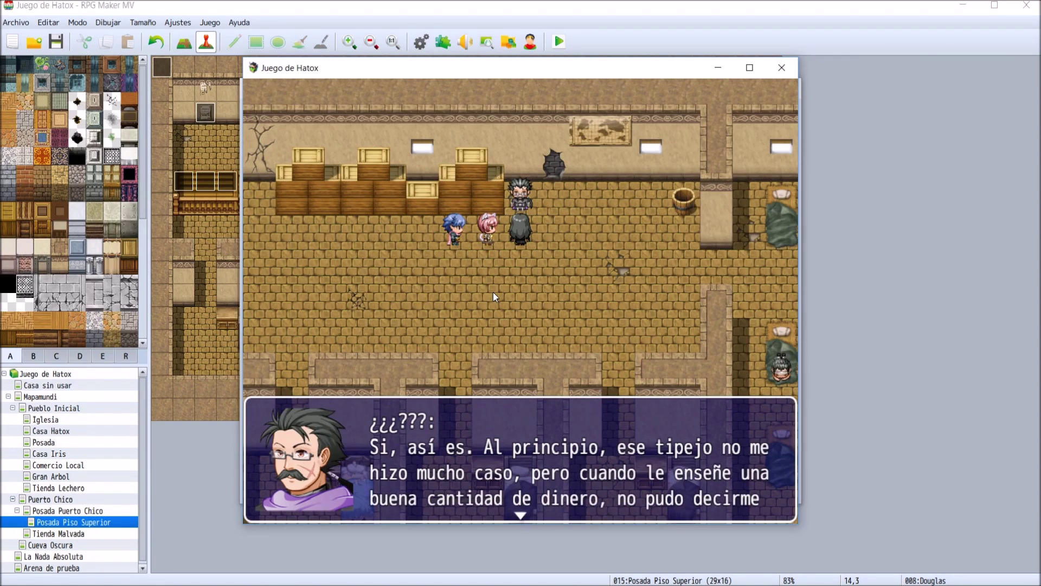
key("Return")
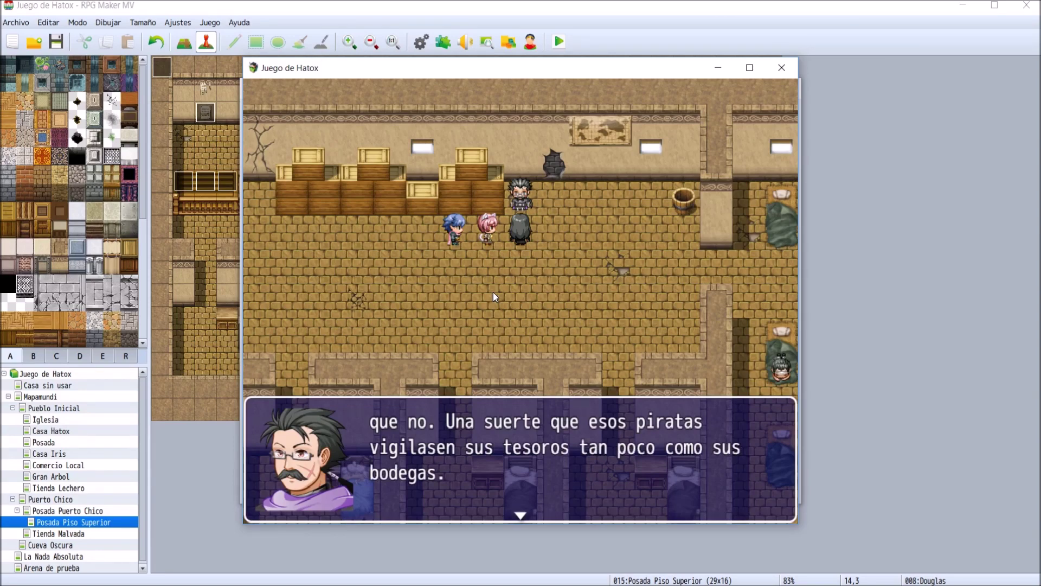
key("Return")
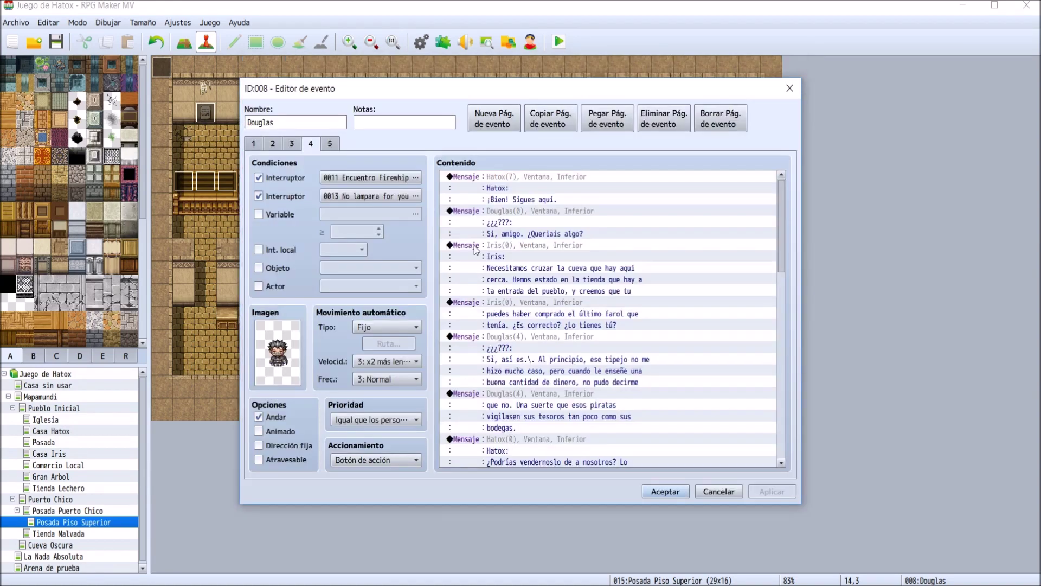
- Remove the stray "de" from Hatox's message so it reads "¿Podrías vendernoslo a nosotros?" and save the Douglas event
scroll(578, 359, "down", 4)
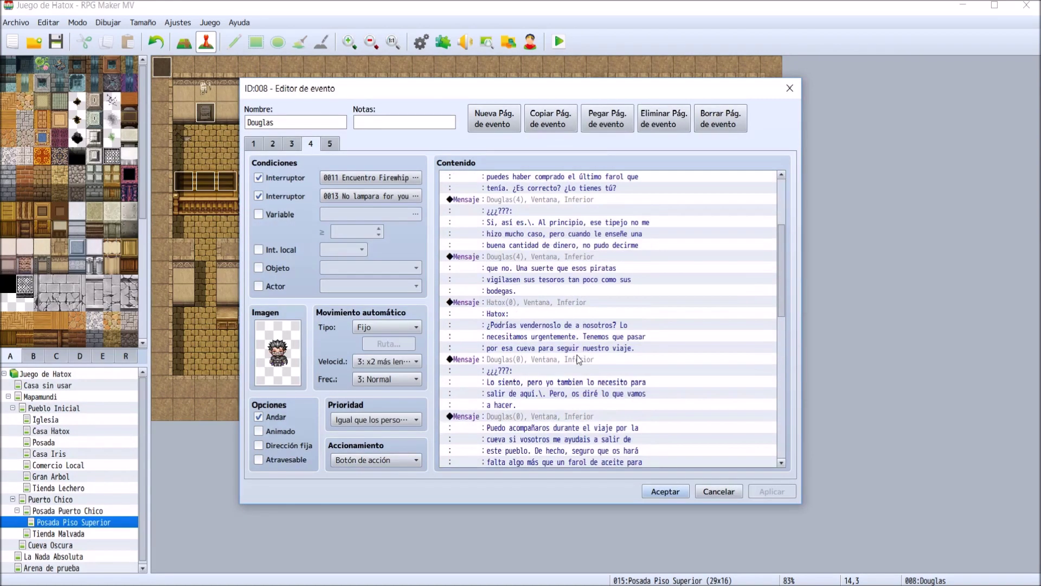
left_click(562, 314)
double_click(560, 310)
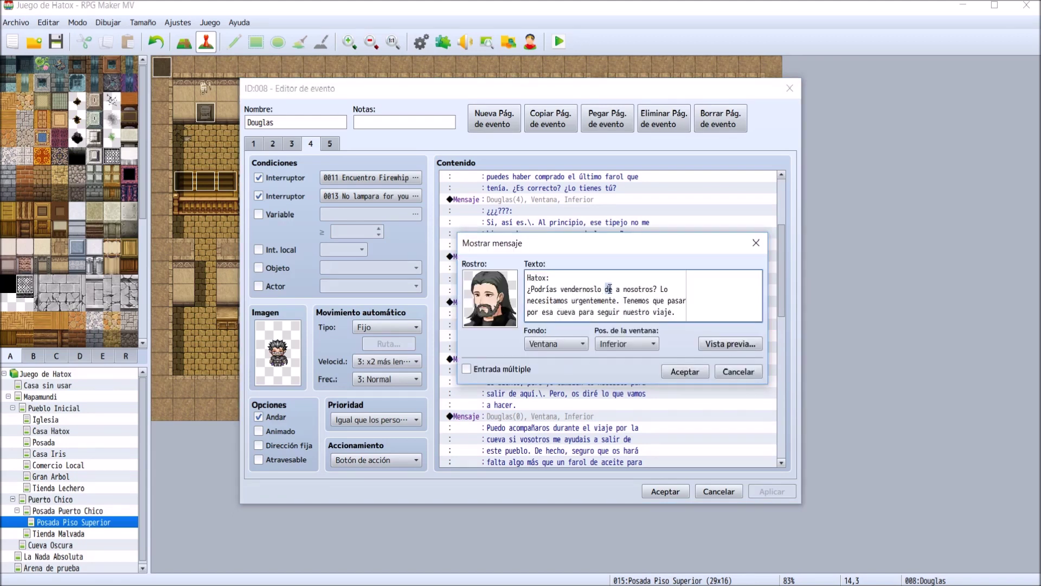
key("BackSpace")
key("BackSpace")
left_click(683, 369)
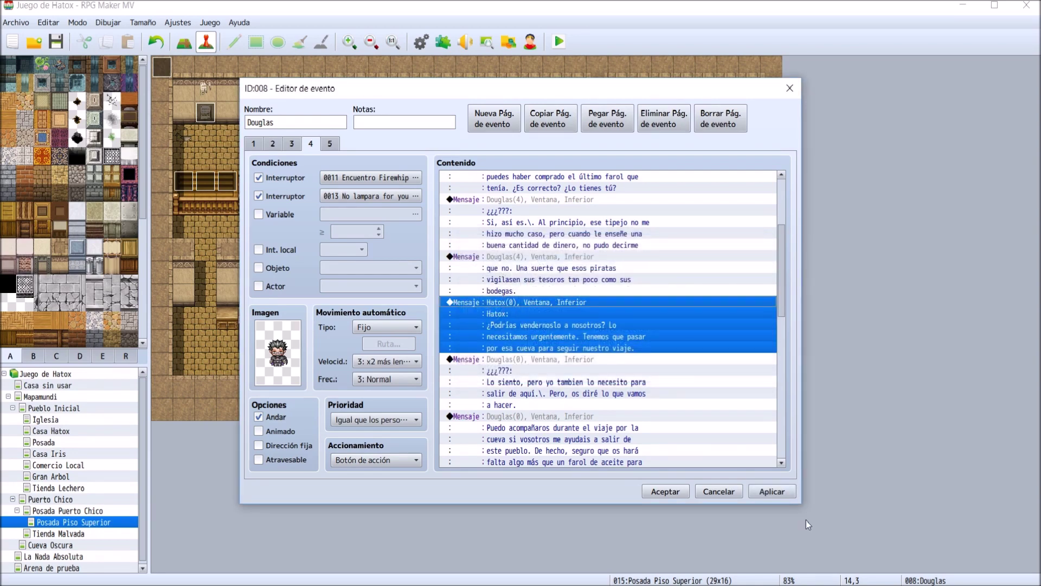
left_click(655, 492)
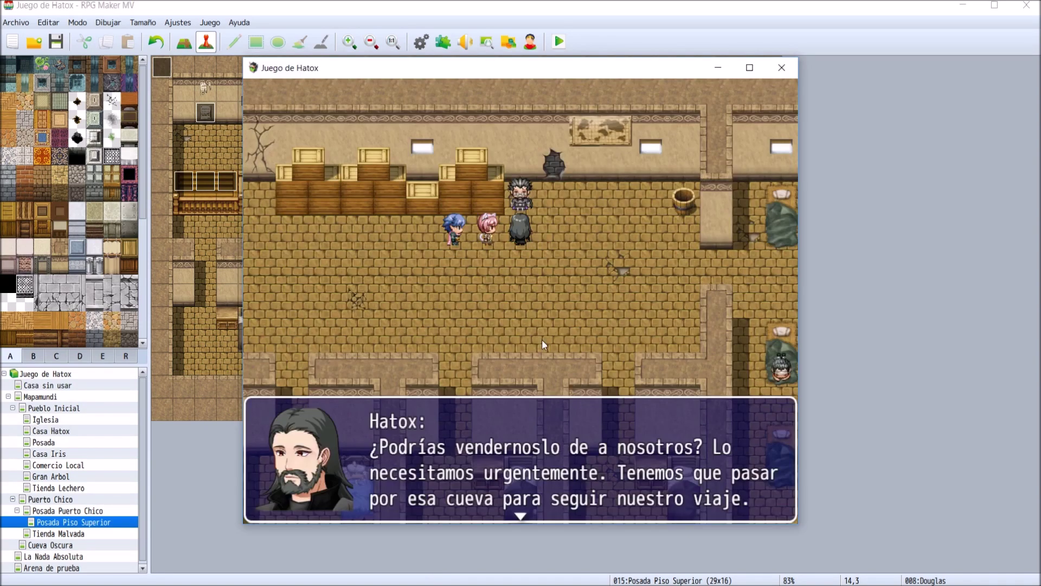
- Continue the playtest dialogue through the stranger's offer to escort the party to Douglas introducing himself
key("Return")
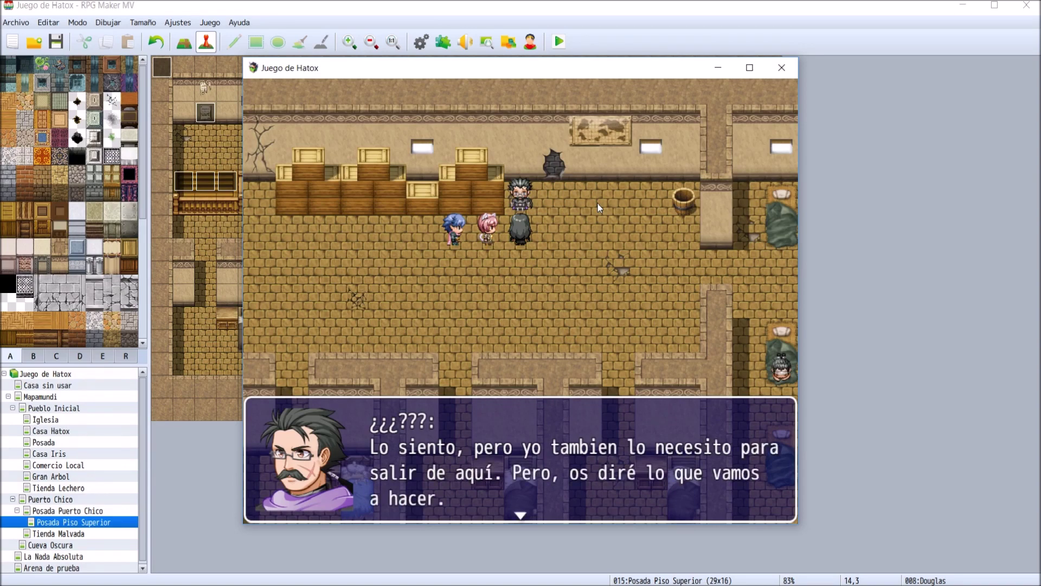
key("Return")
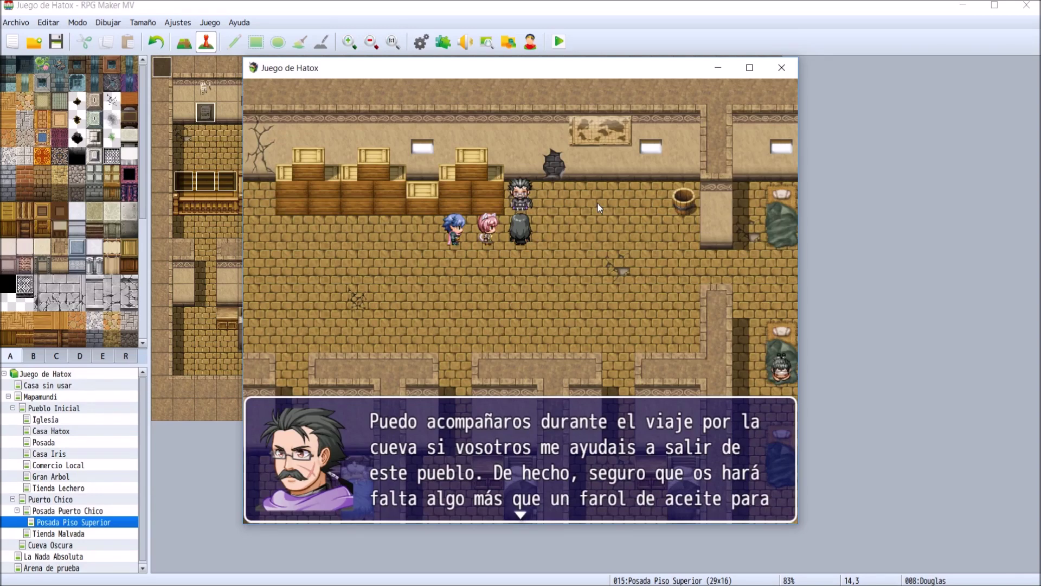
key("Return")
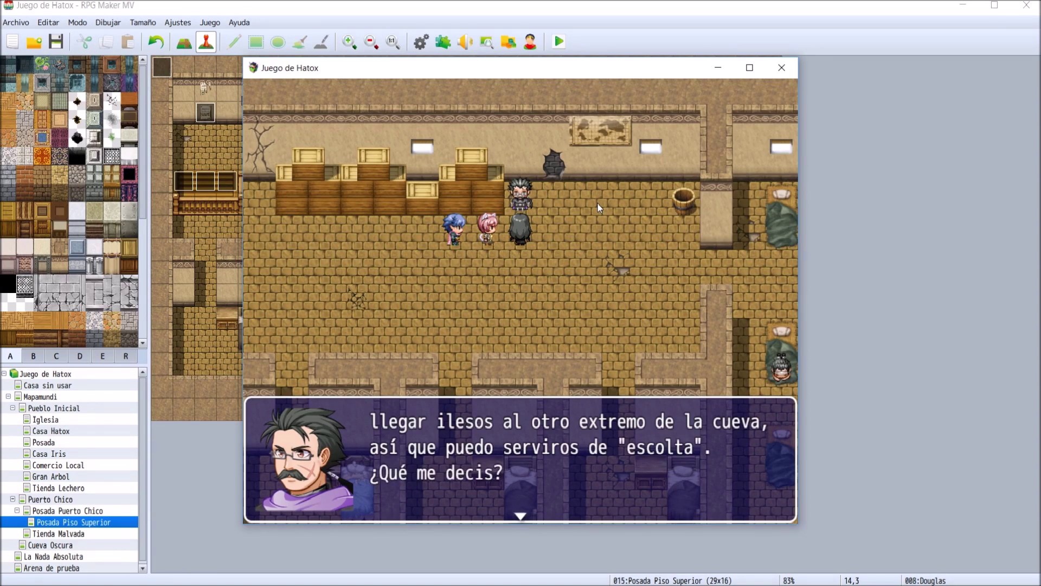
key("Return")
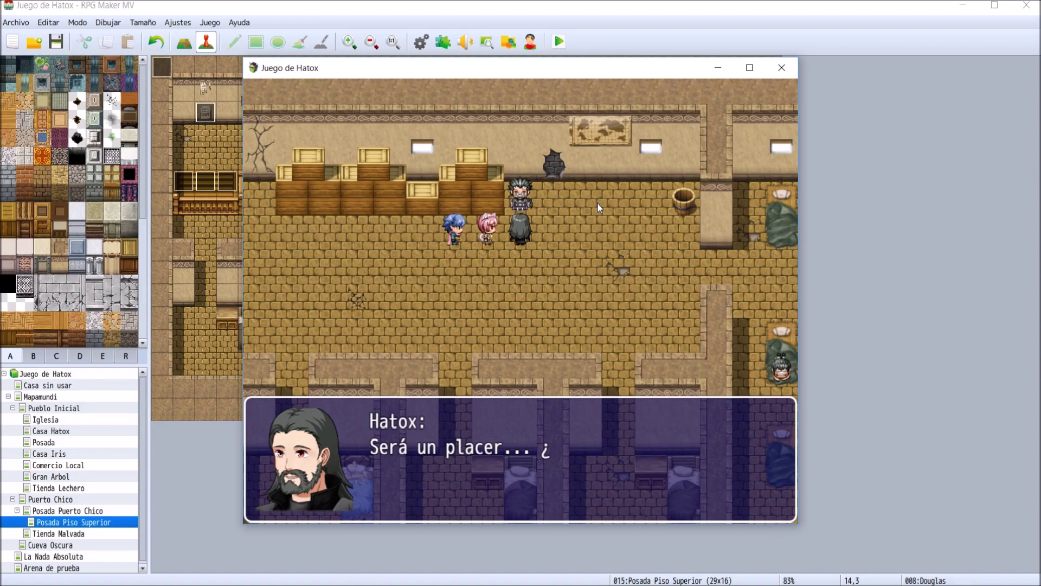
key("Return")
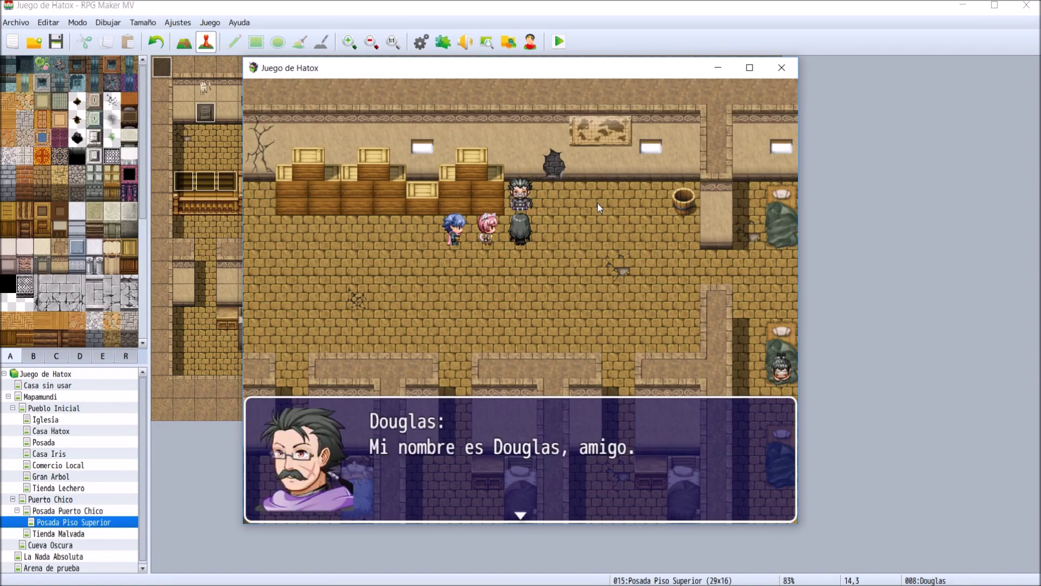
- Advance through the exchange between Hatox and Lechero and the party-join message to Hatox's line "¡Pongámonos en marcha!"
key("Return")
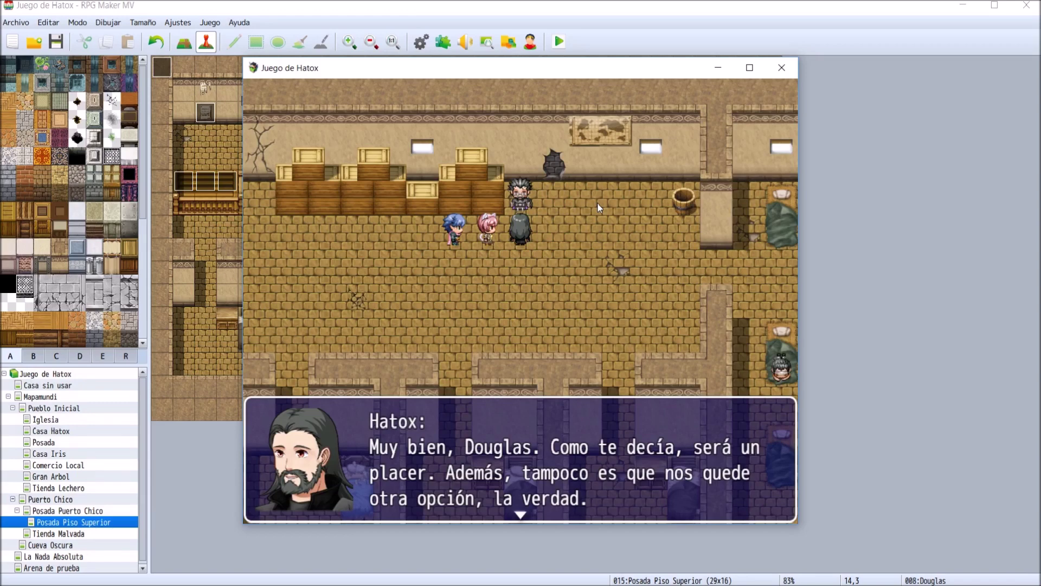
key("Return")
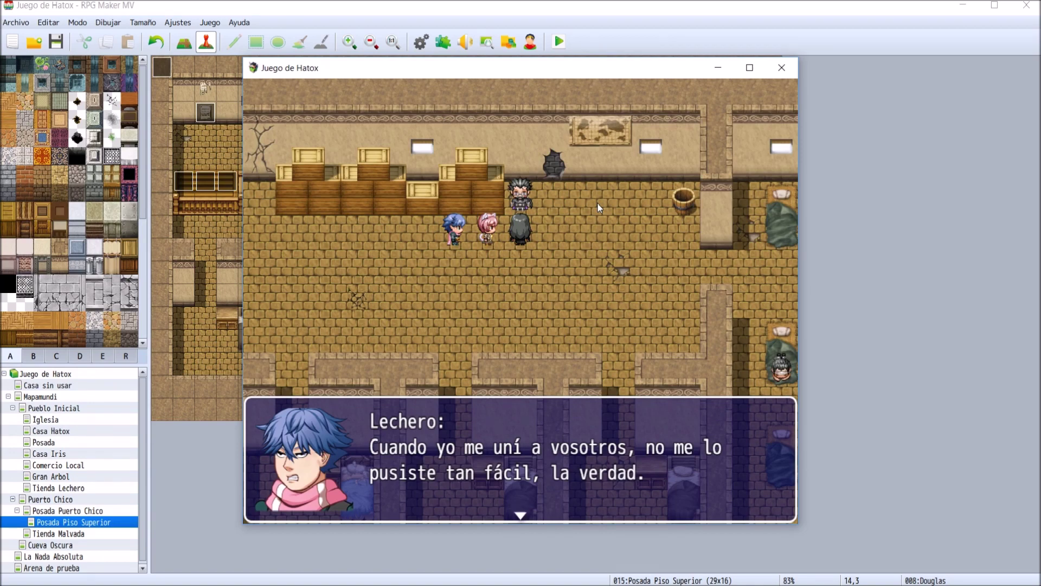
key("Return")
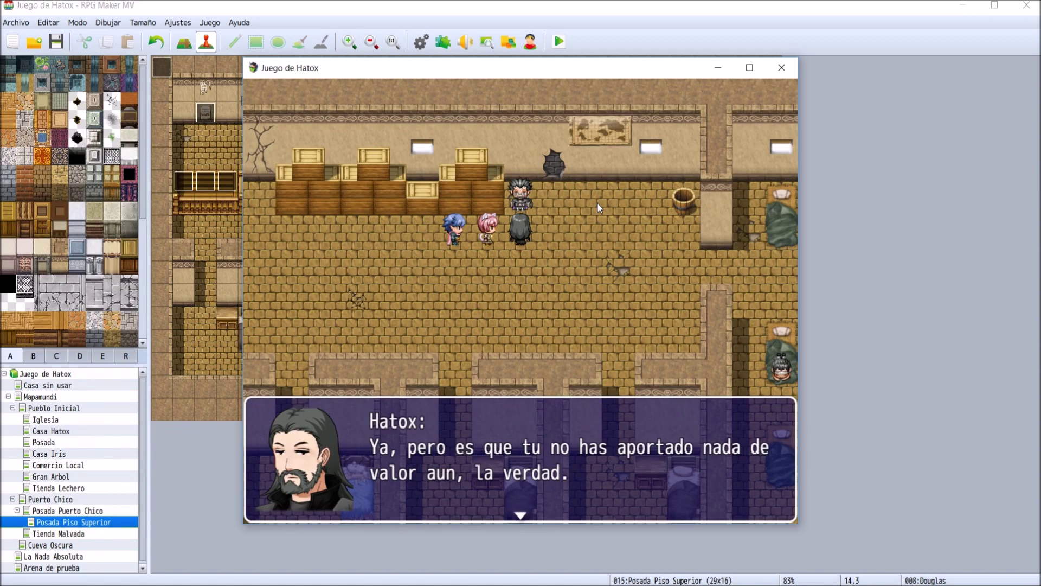
key("Return")
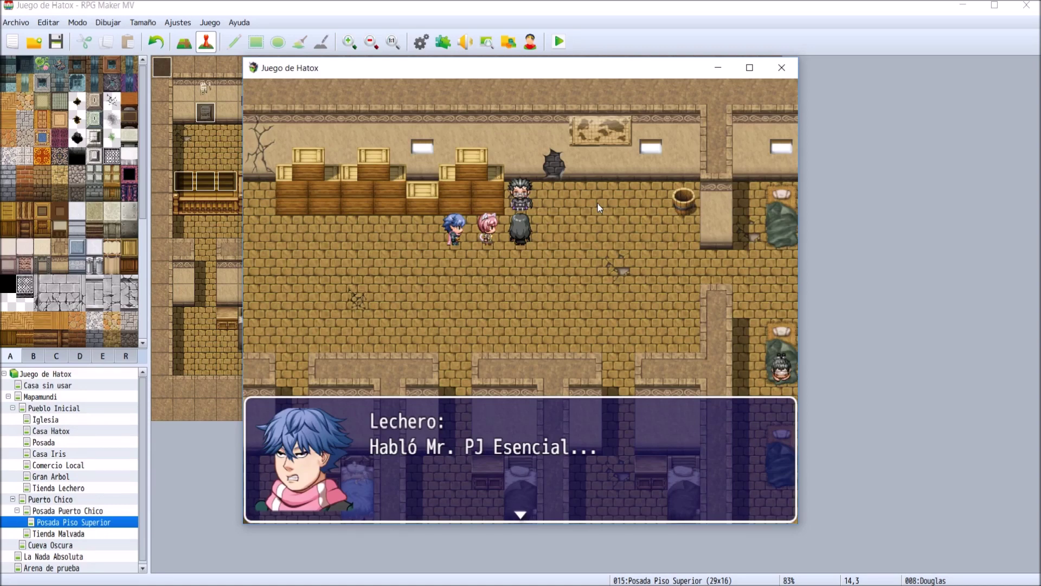
key("Return")
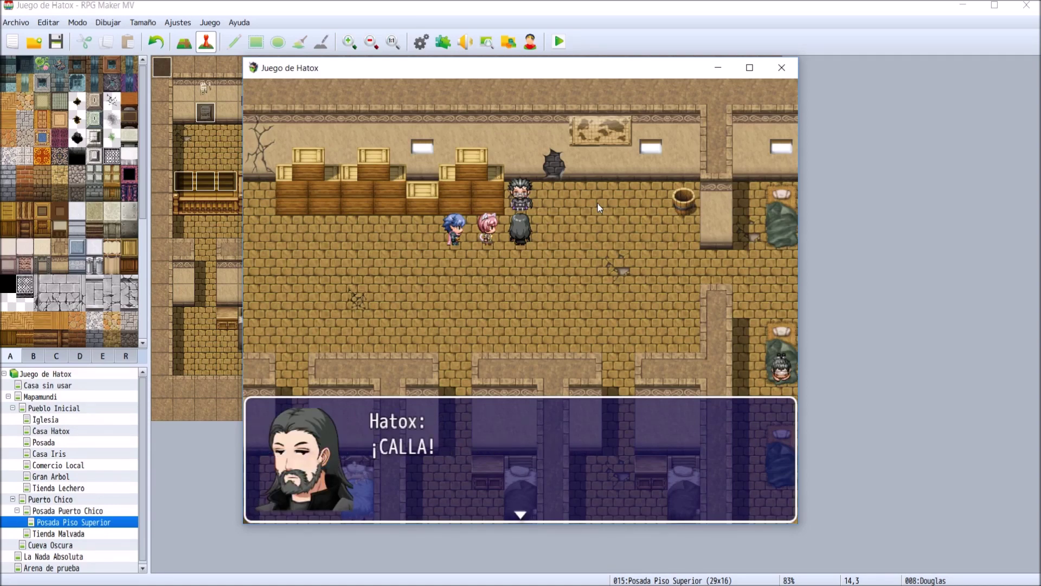
key("Return")
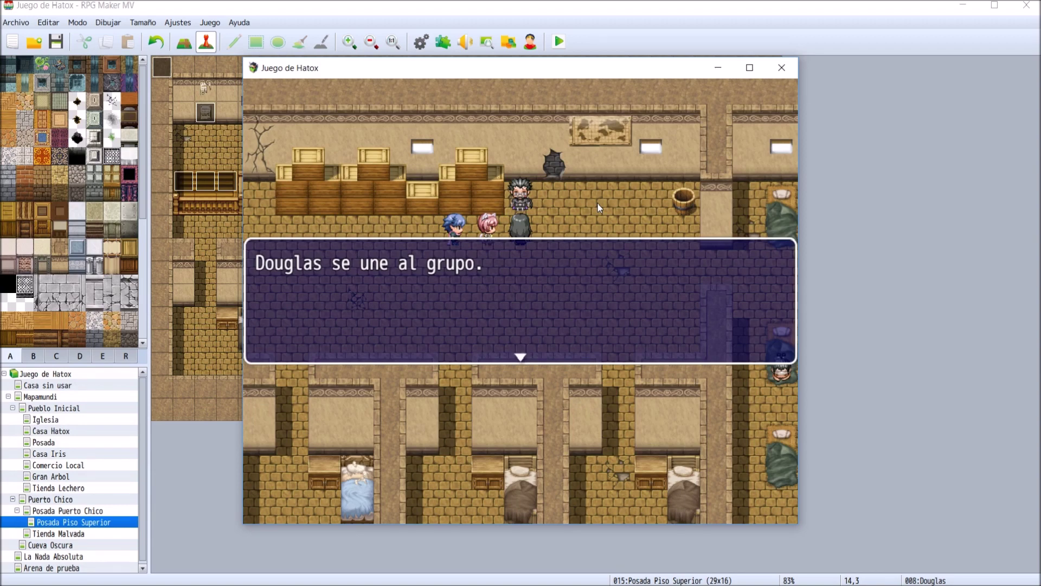
key("Return")
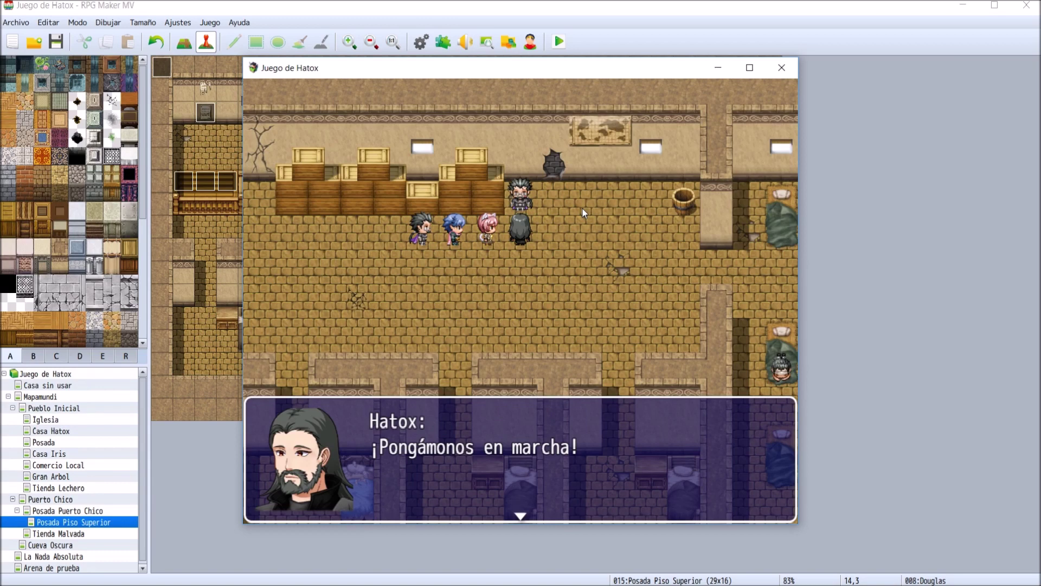
- On page 4 of the Douglas event in the editor, insert a movement route for Douglas before the party member change
key("alt+F4")
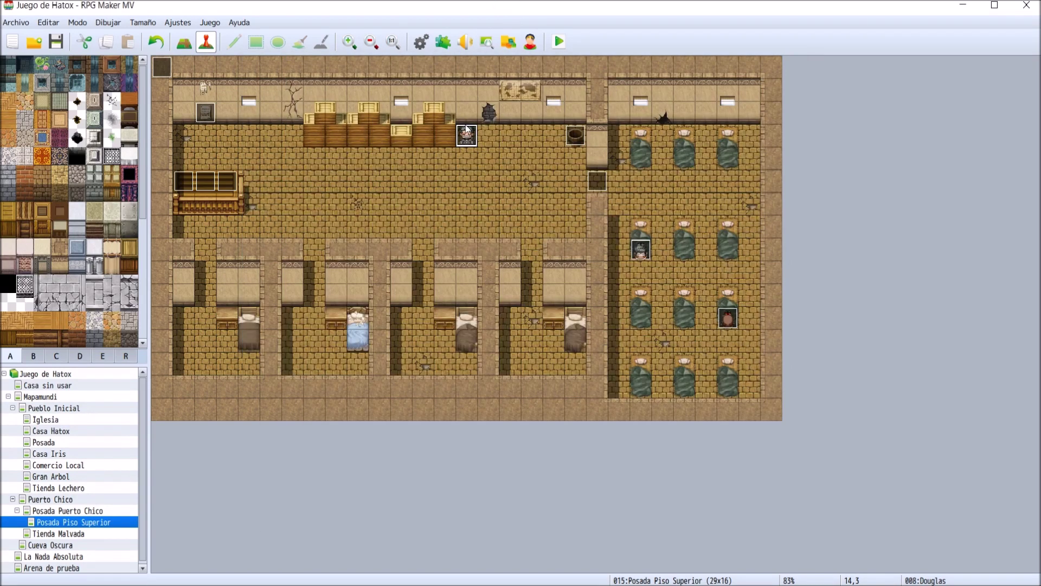
double_click(466, 137)
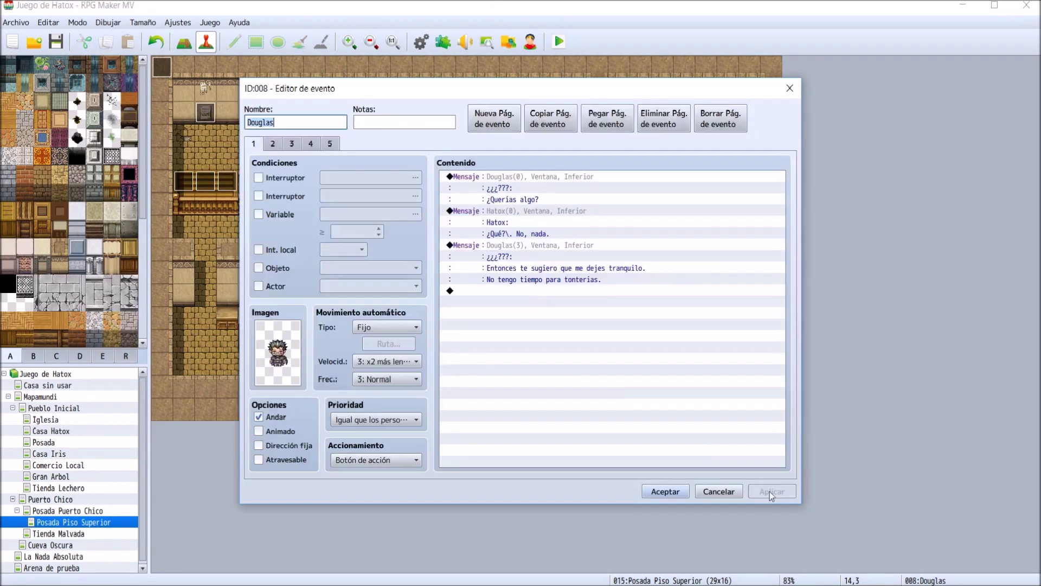
left_click(274, 144)
left_click(311, 144)
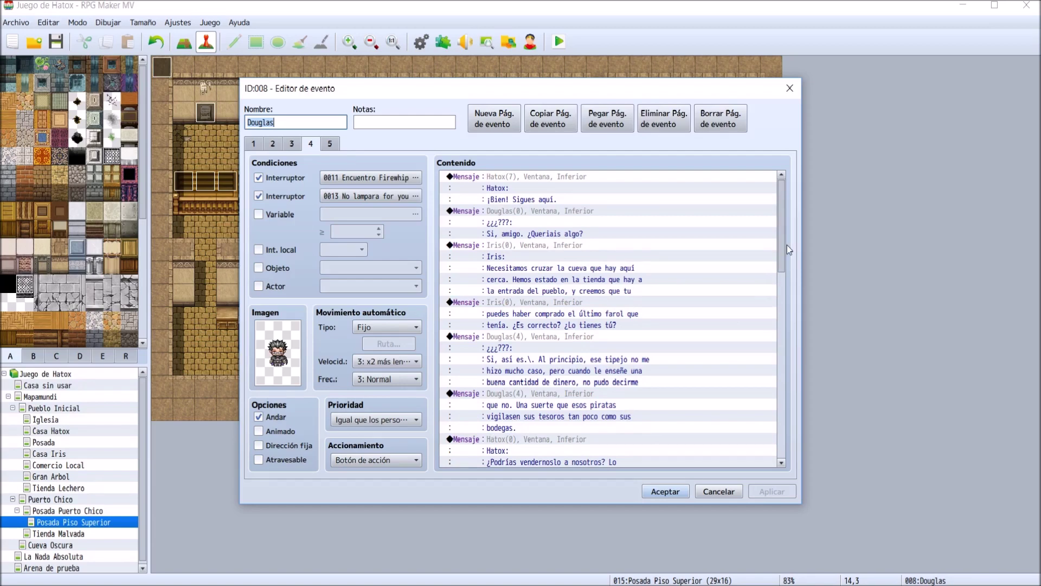
left_click_drag(784, 245, 782, 442)
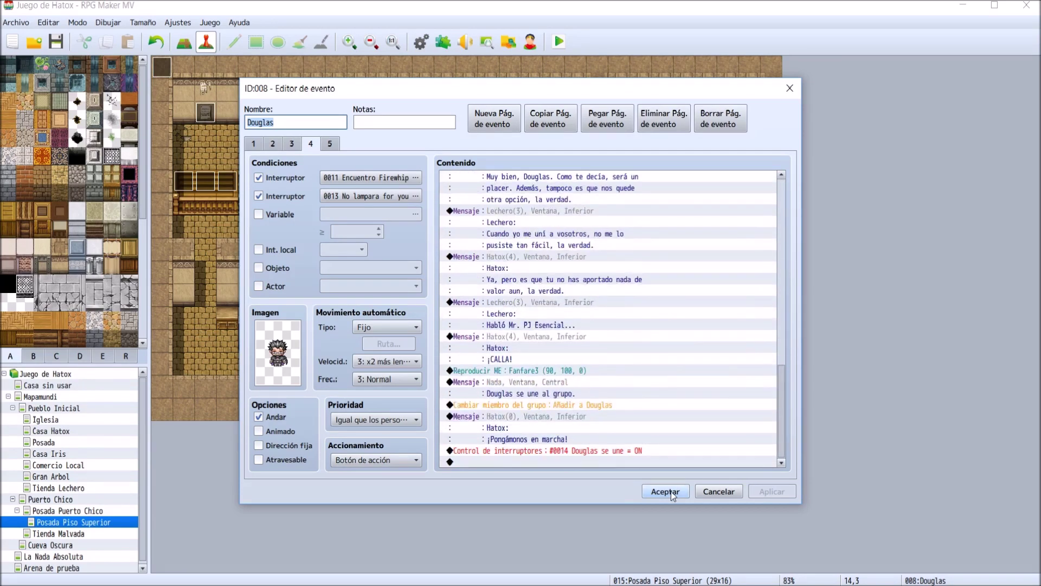
left_click(564, 439)
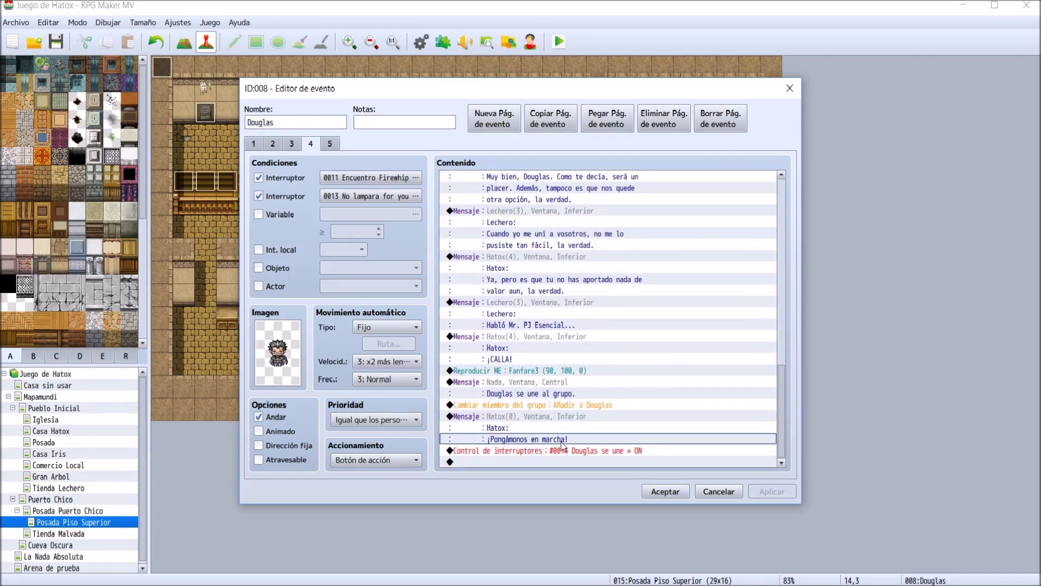
left_click(575, 406)
key("Insert")
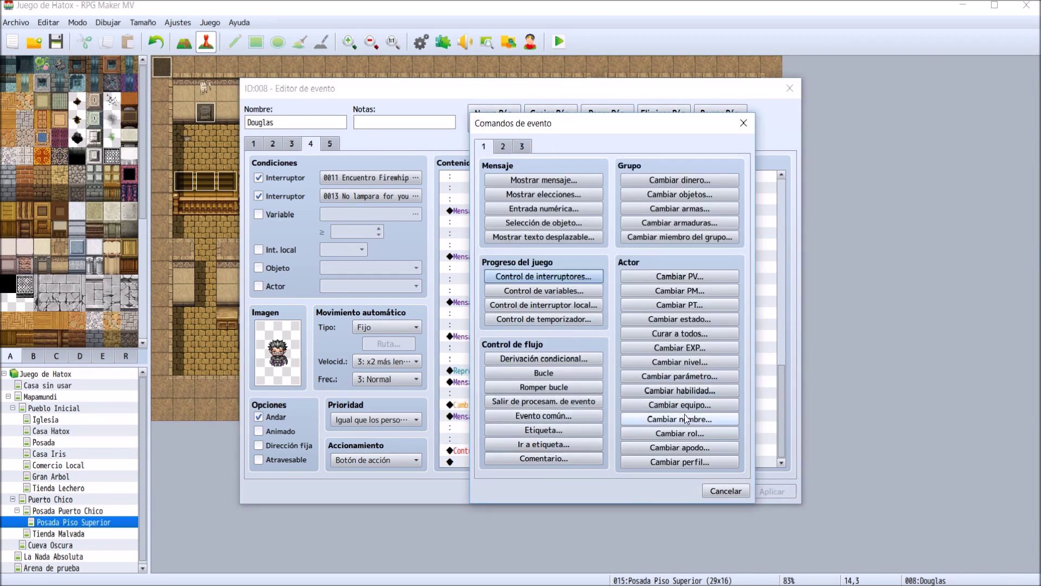
left_click(510, 147)
left_click(552, 238)
left_click(436, 199)
left_click(483, 331)
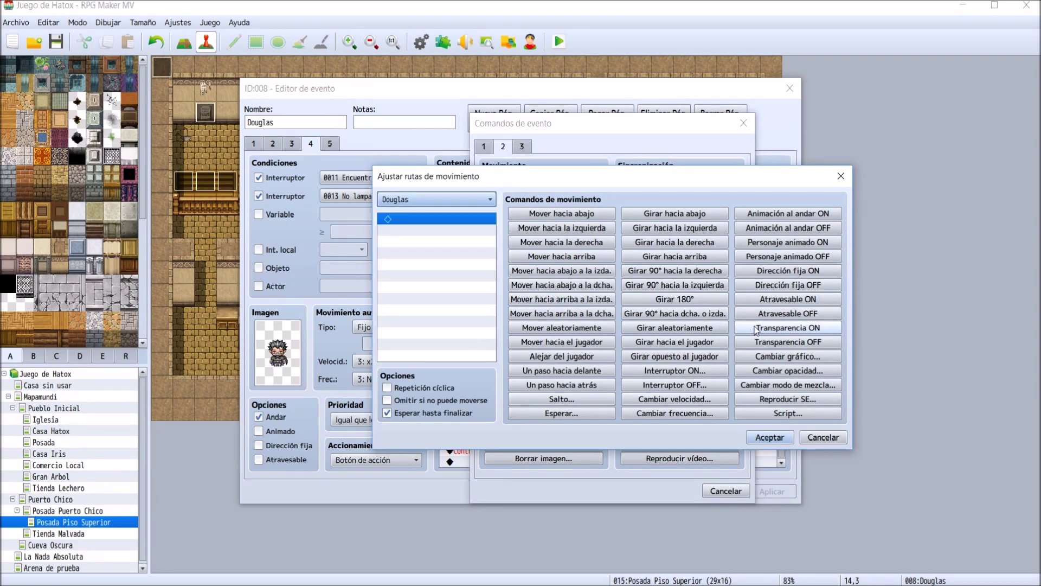
- Add a graphic change to (Nada) to Douglas's movement route and save the event
left_click(788, 356)
double_click(590, 314)
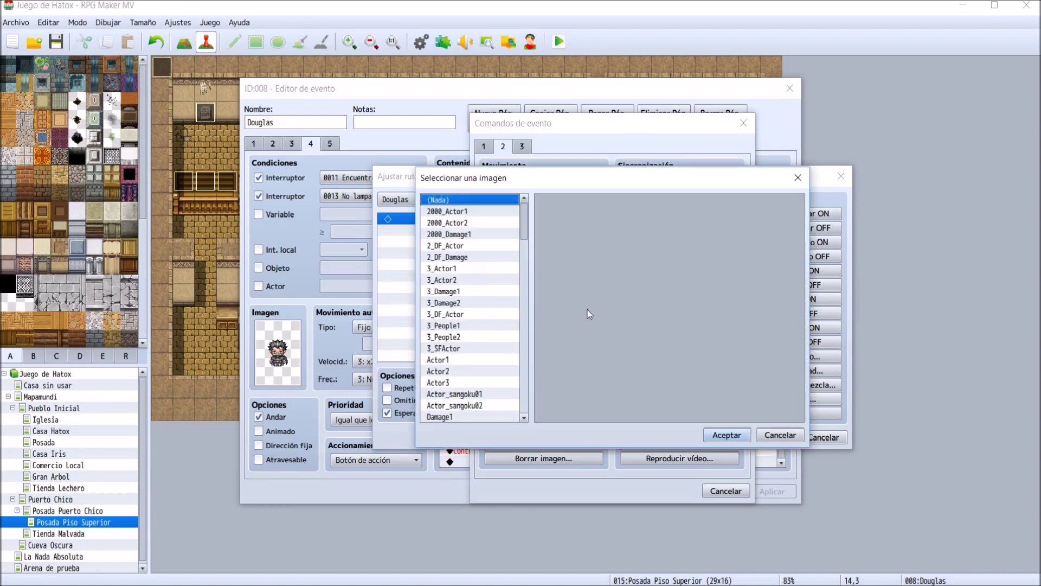
left_click(737, 435)
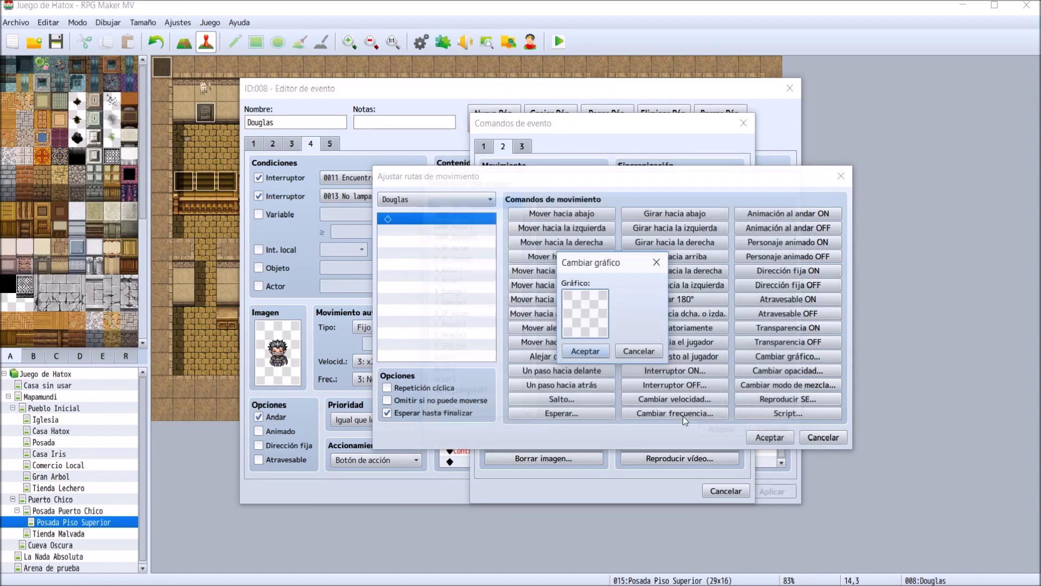
left_click(603, 353)
left_click(769, 437)
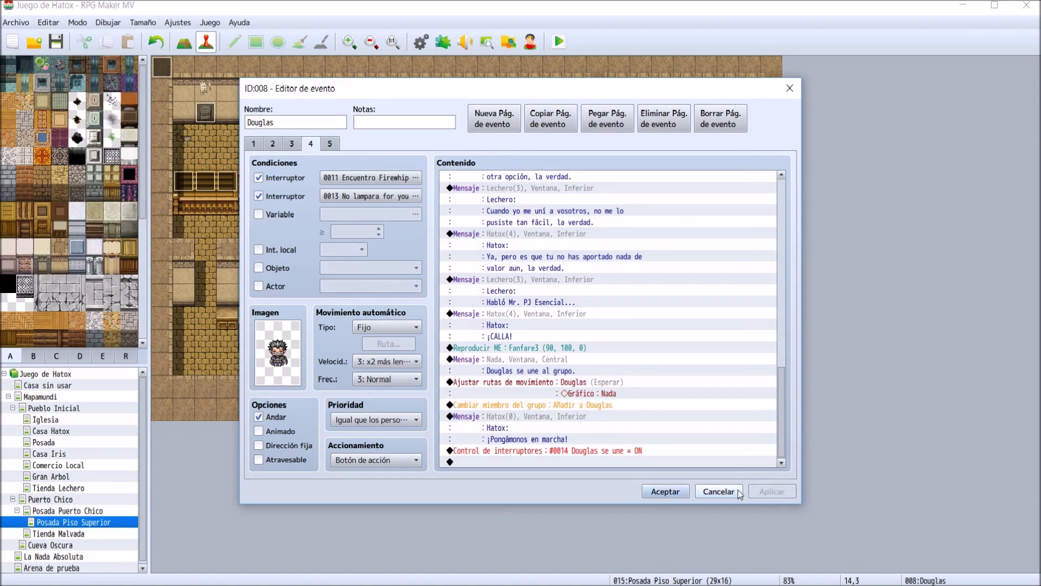
left_click(665, 491)
- Return to the playtest, finish Hatox's last message and walk the party past the crates towards the stairs
key("ctrl+r")
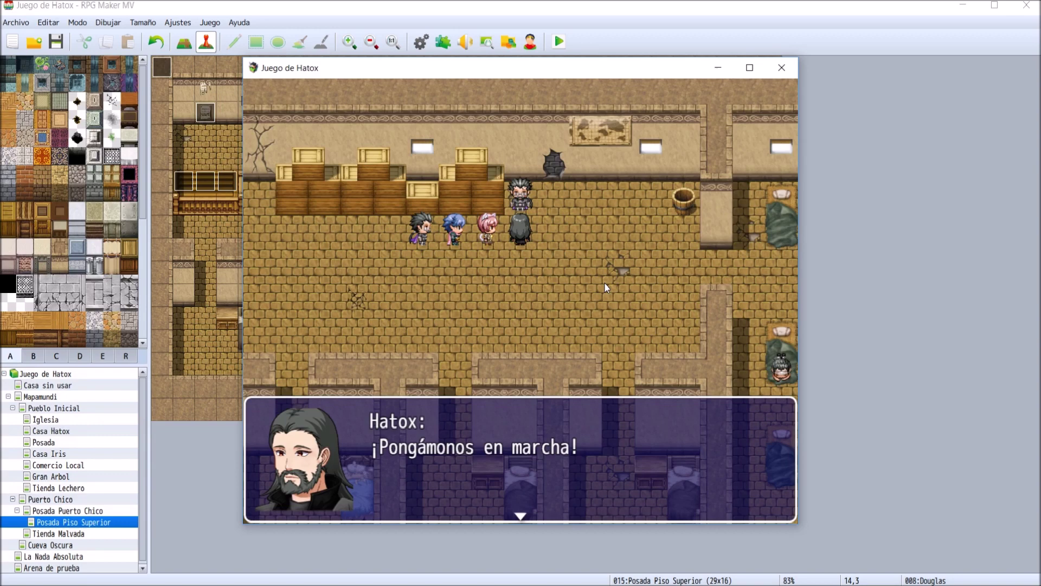
key("Return")
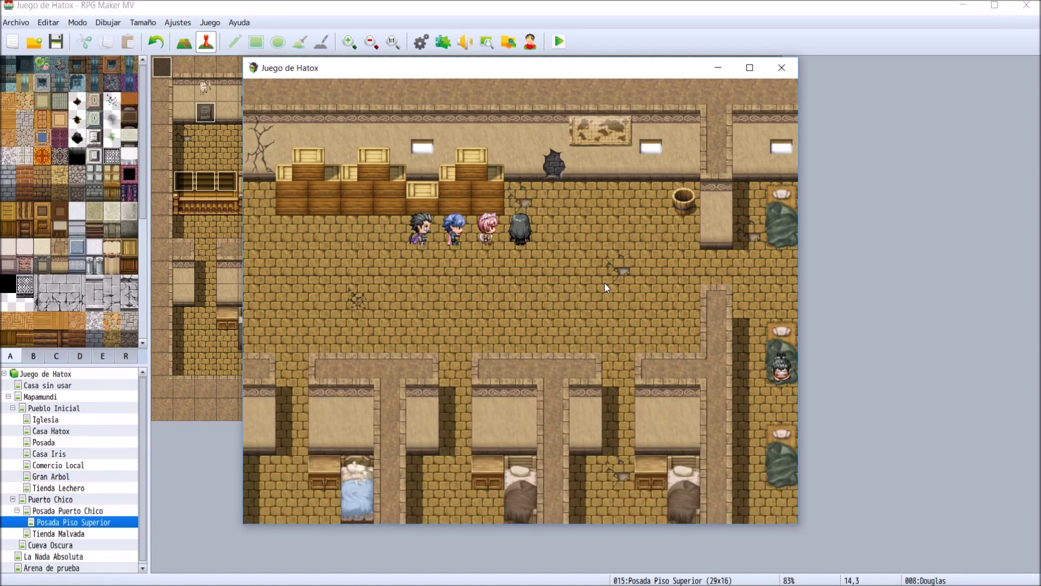
key("Left")
key("Left")
key("Left")
key("Left")
key("Left")
key("Left")
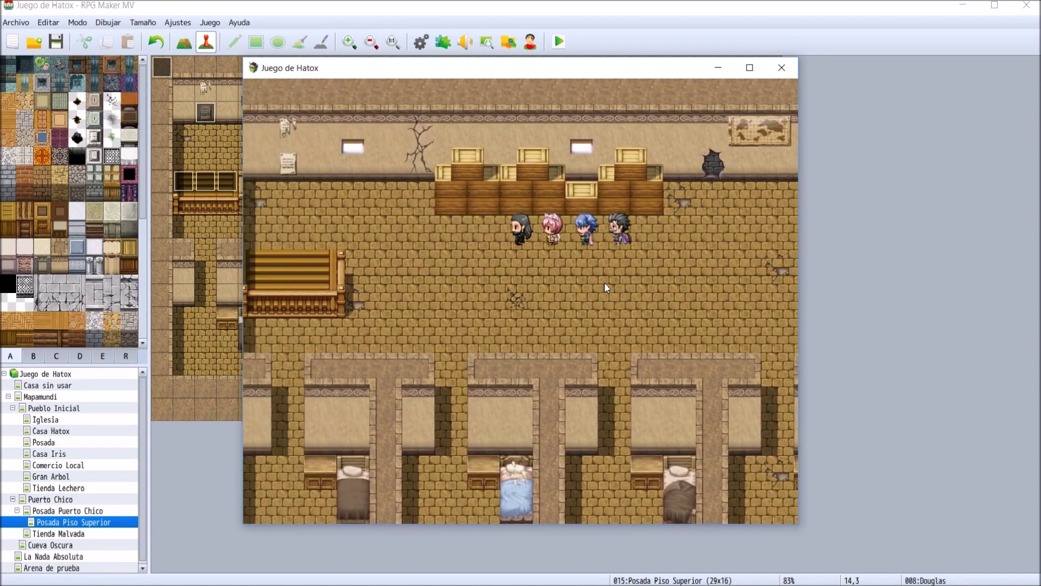
key("Down")
key("Down")
key("Left")
- Open the in-game menu to check the party members, move to the Guardar option and close the playtest
key("Escape")
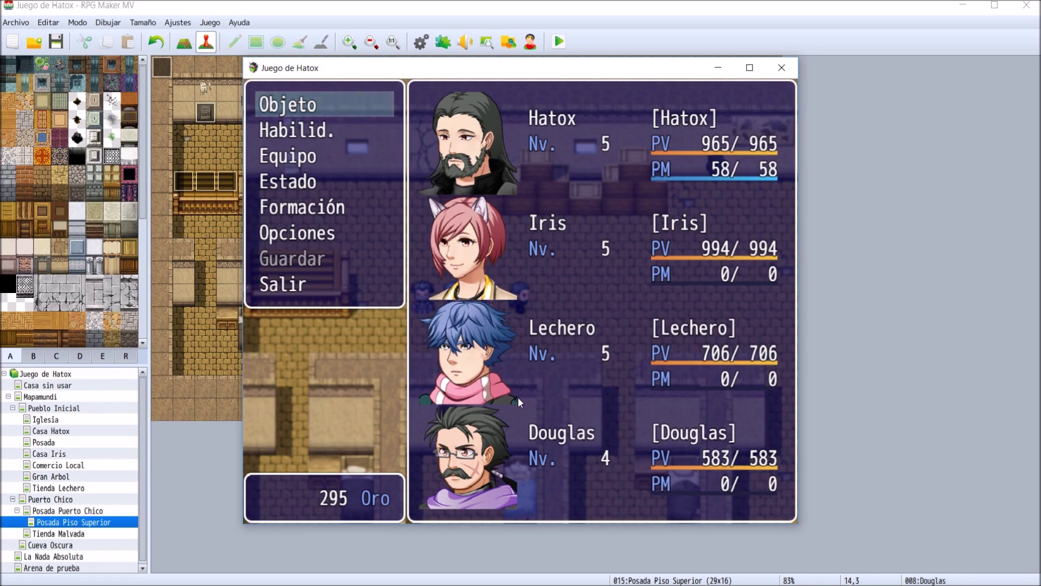
key("Down")
key("Down")
key("Down")
key("Down")
key("Down")
key("Down")
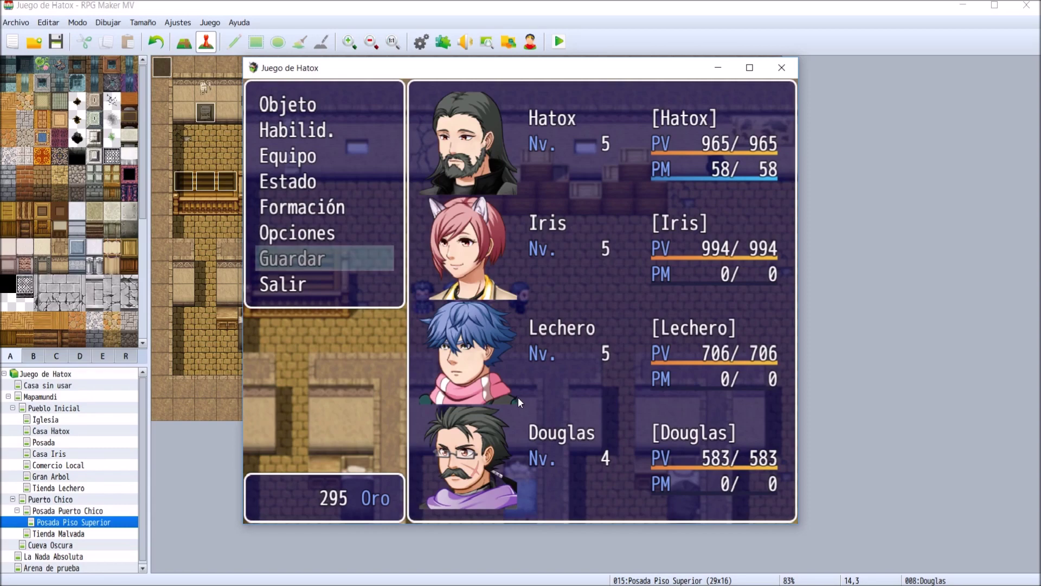
left_click(471, 5)
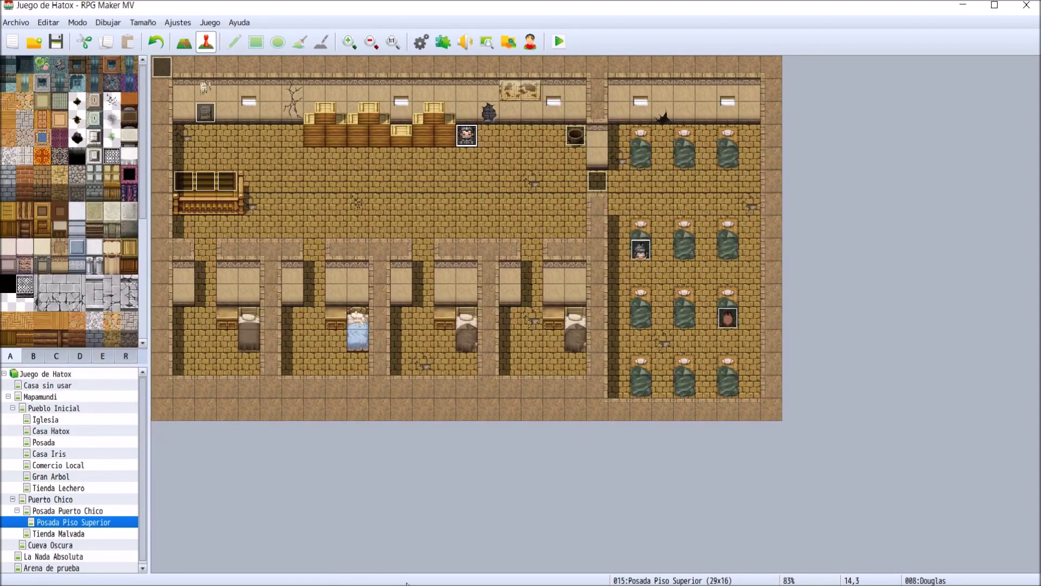
key("alt+Tab")
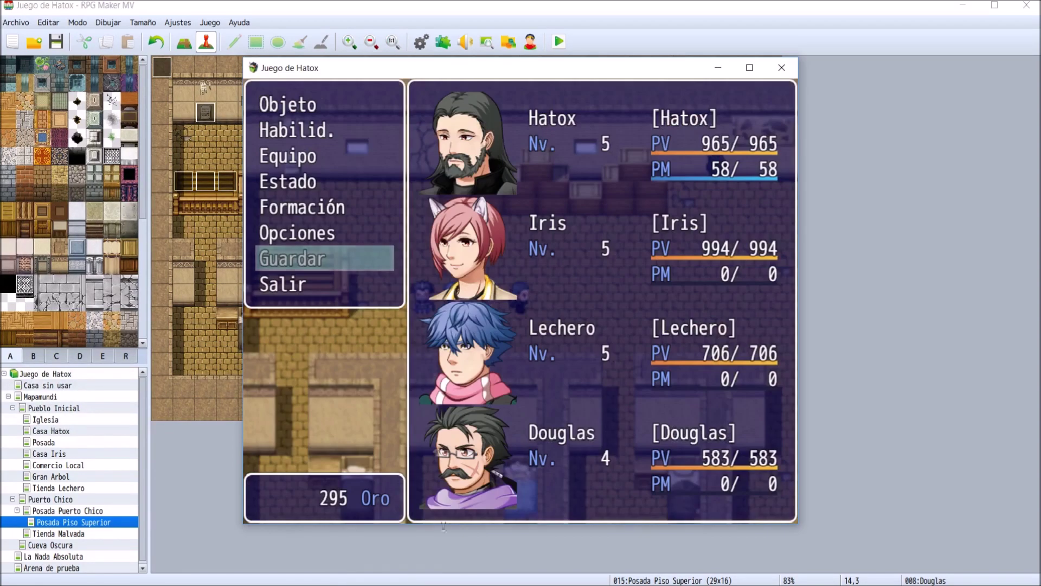
left_click(781, 67)
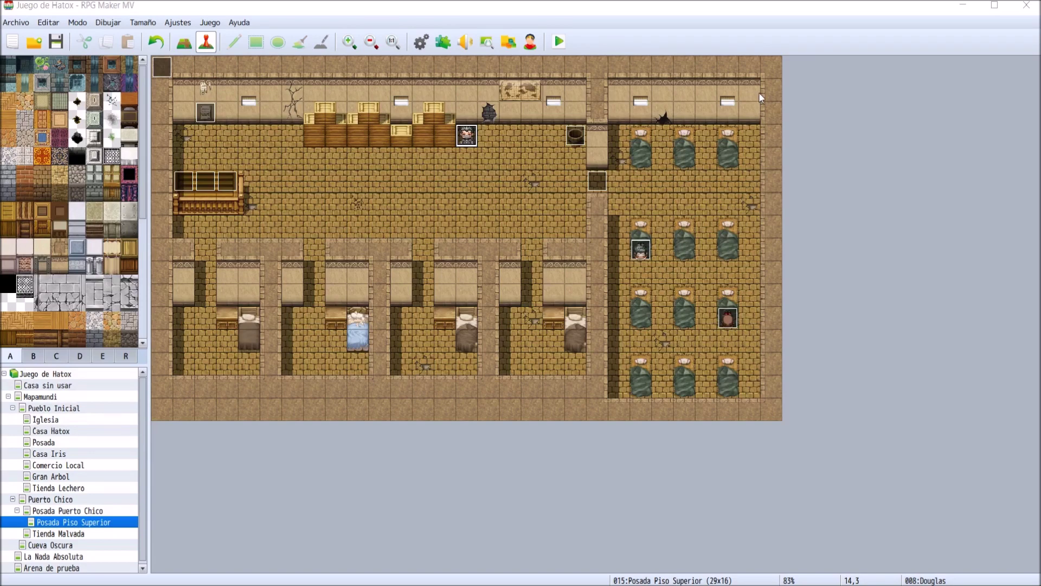
- Open page 4 of the Douglas event and go to the end of its command list
double_click(473, 144)
left_click(319, 145)
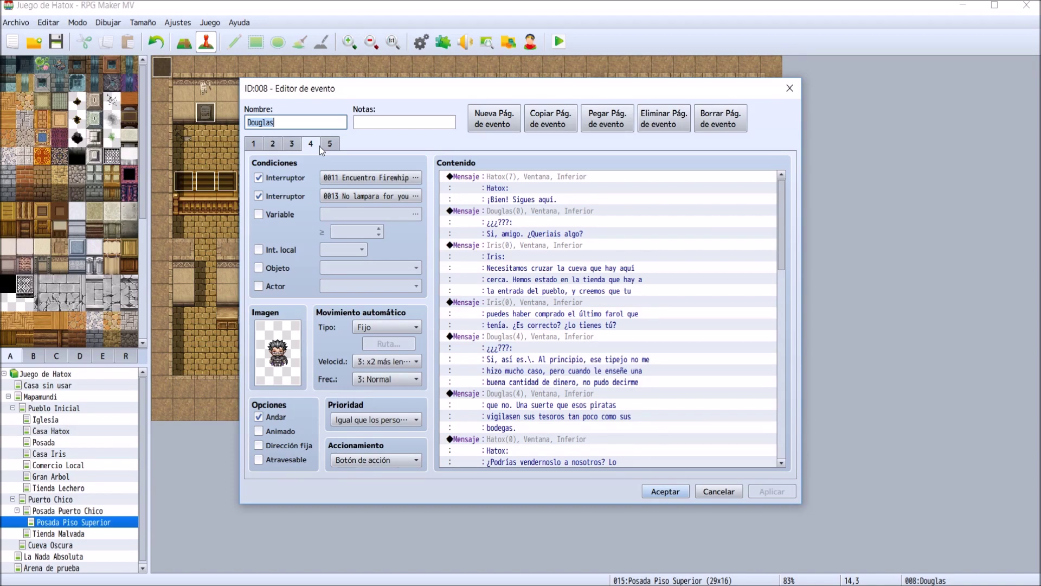
scroll(566, 333, "down", 5)
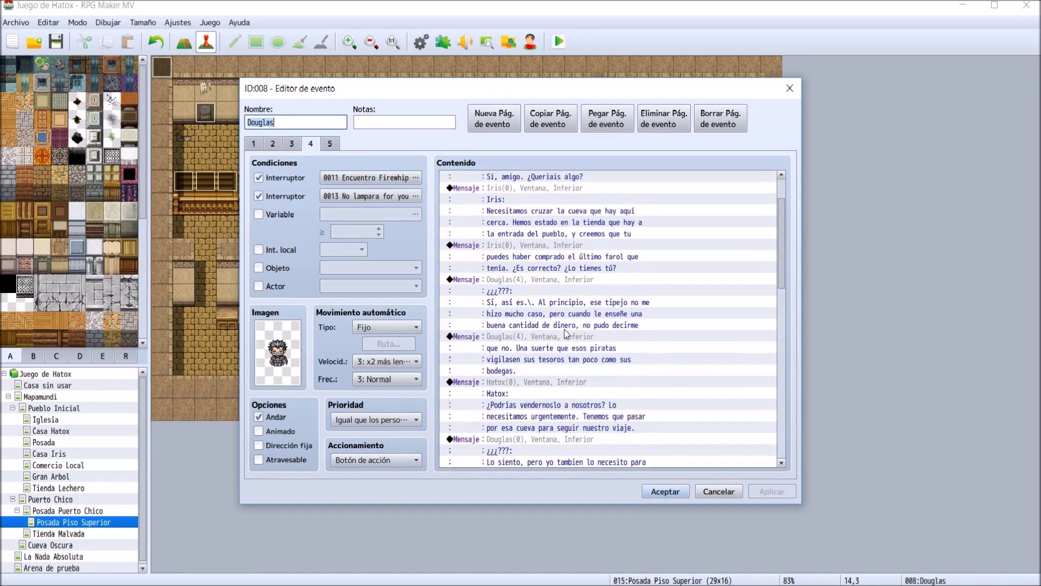
scroll(566, 333, "down", 12)
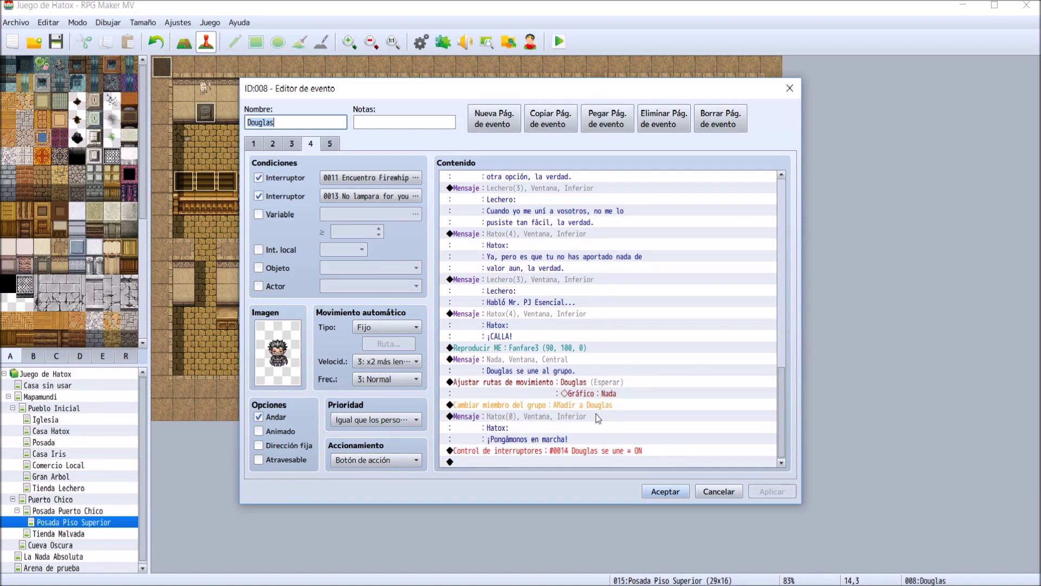
left_click(596, 416)
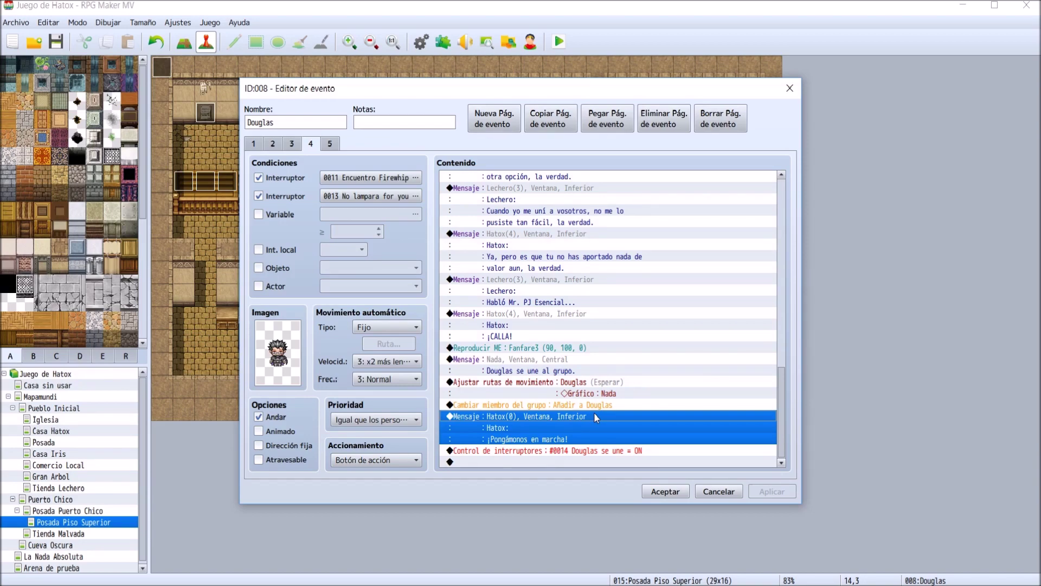
key("Insert")
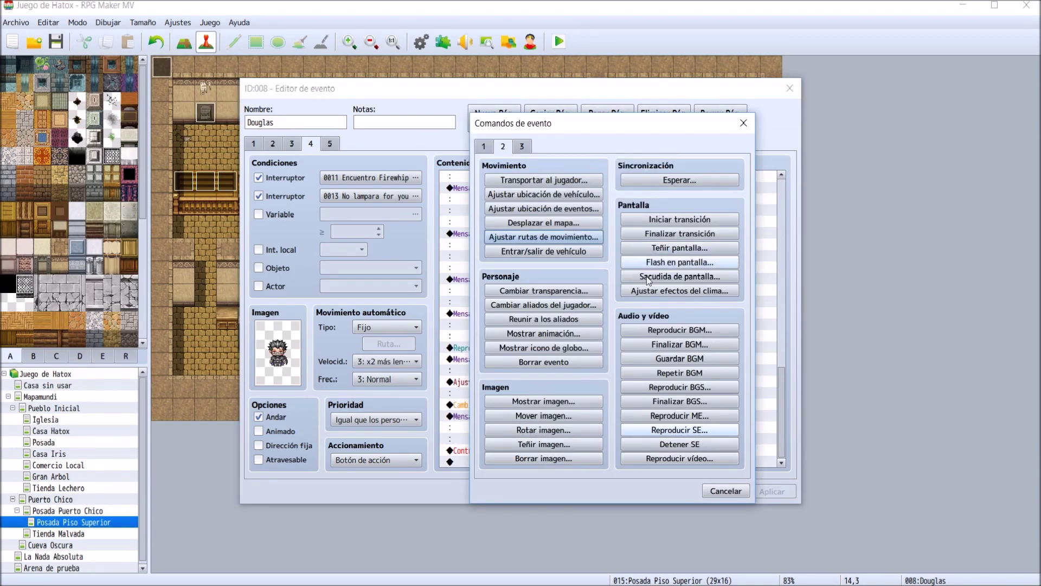
key("Escape")
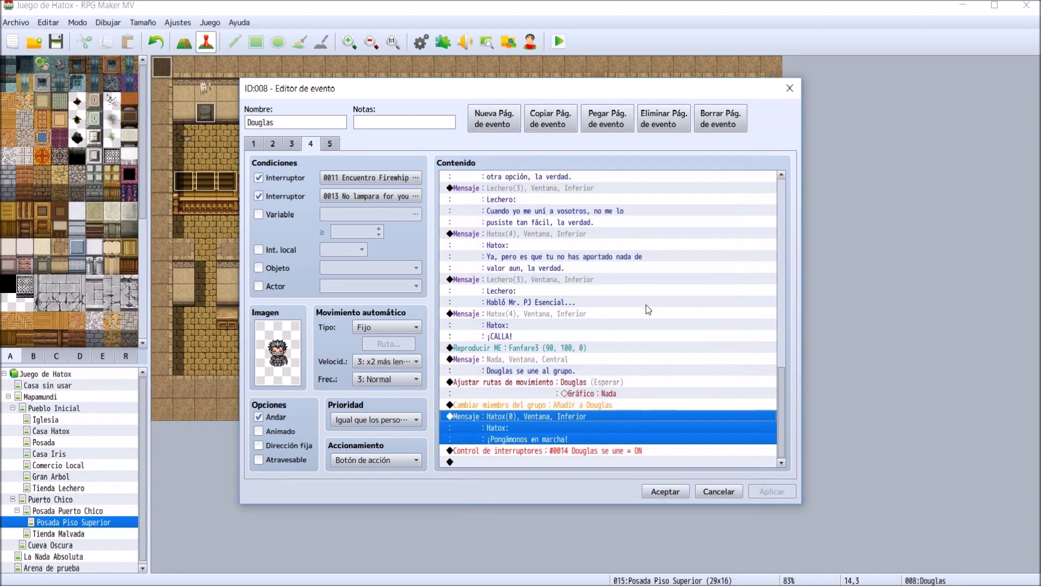
double_click(613, 459)
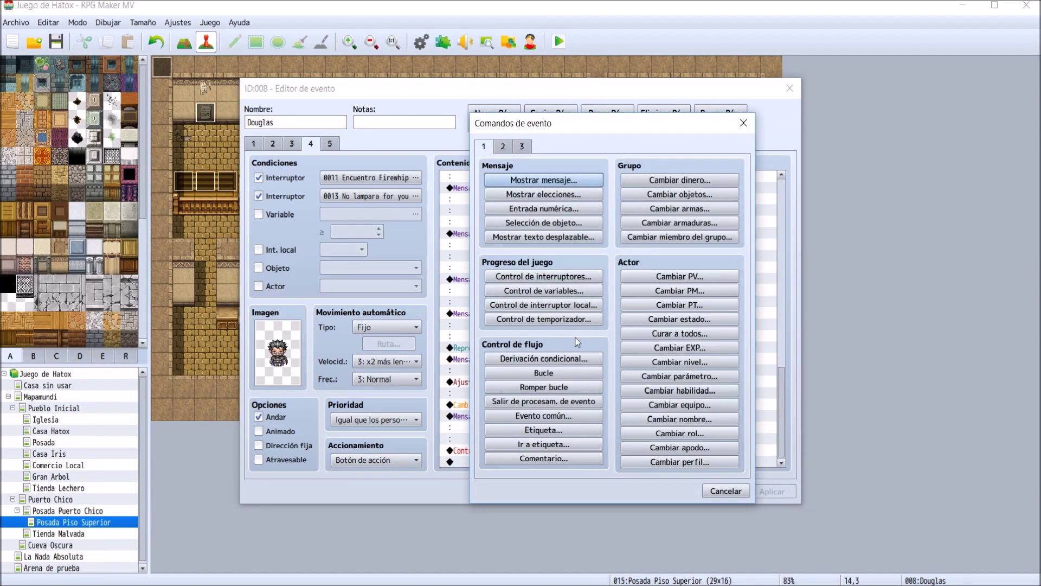
key("Escape")
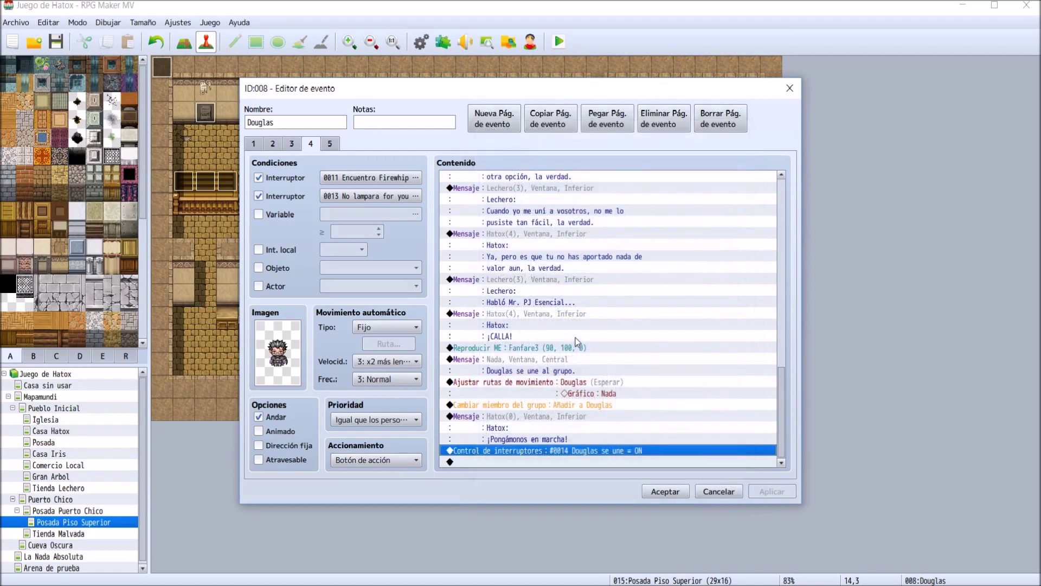
- Insert a message before the "Douglas se une" switch control, using the first Douglas face and the heading "Douglas:"
double_click(597, 457)
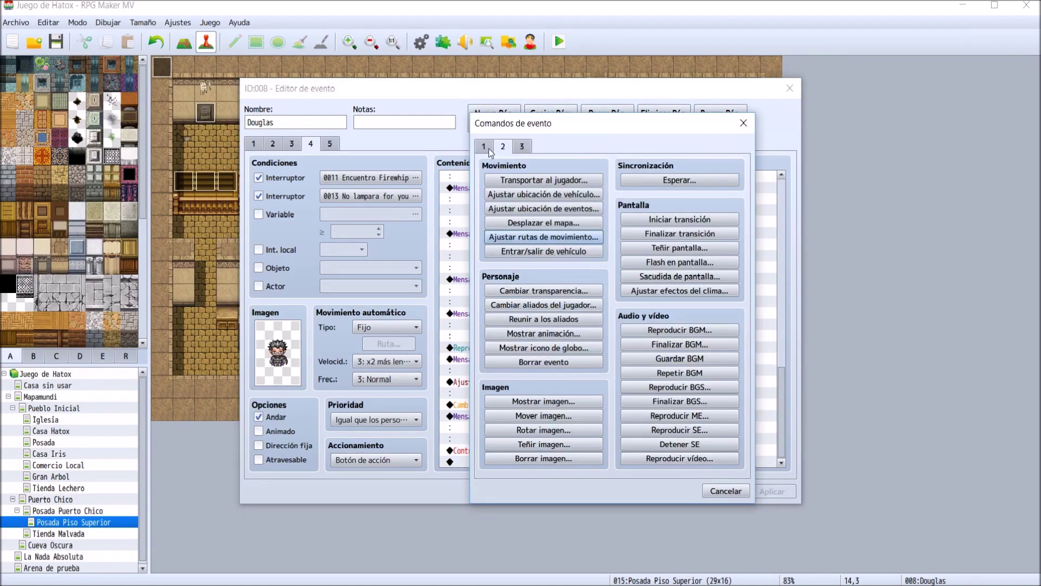
left_click(490, 148)
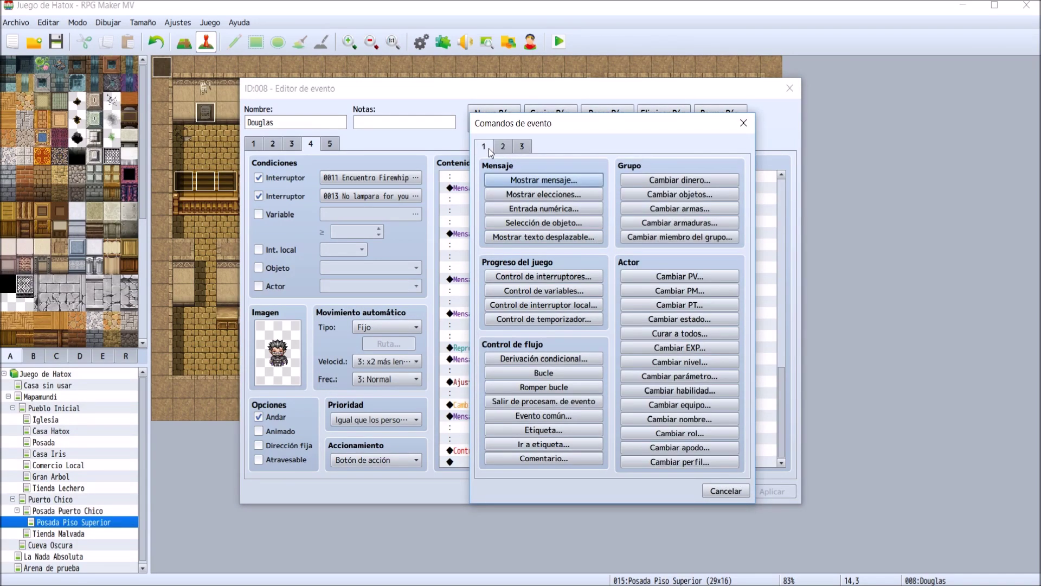
left_click(544, 180)
double_click(496, 308)
left_click(496, 337)
scroll(496, 338, "down", 2)
key("d")
scroll(496, 337, "down", 4)
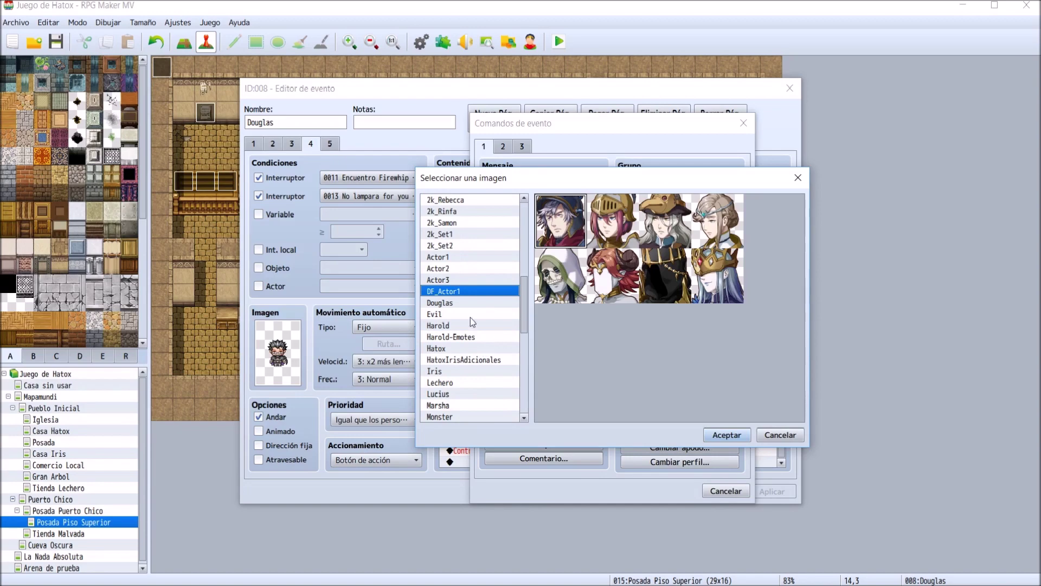
left_click(470, 304)
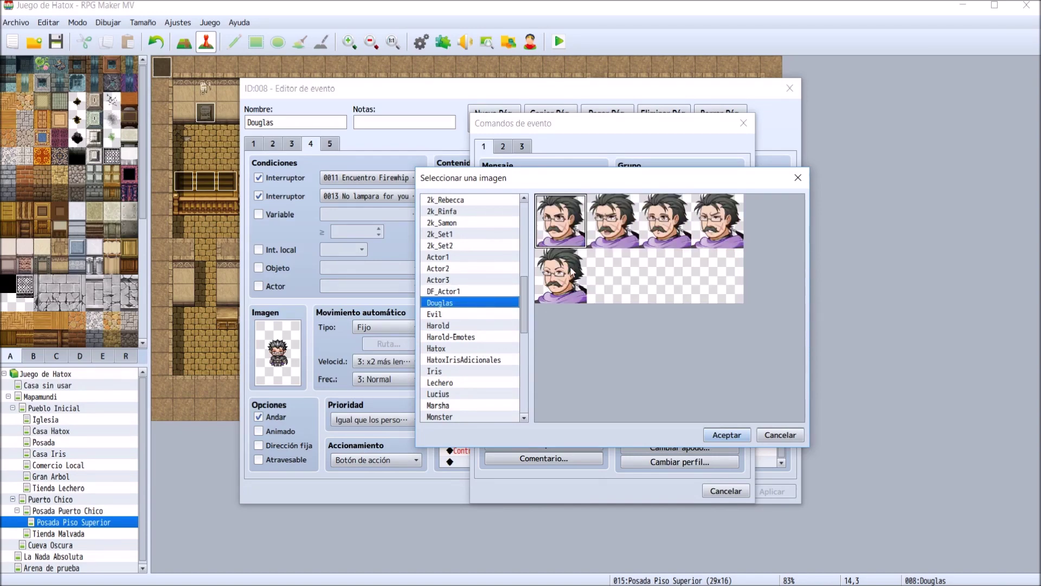
double_click(564, 221)
left_click(584, 303)
type("Douglas:")
key("Return")
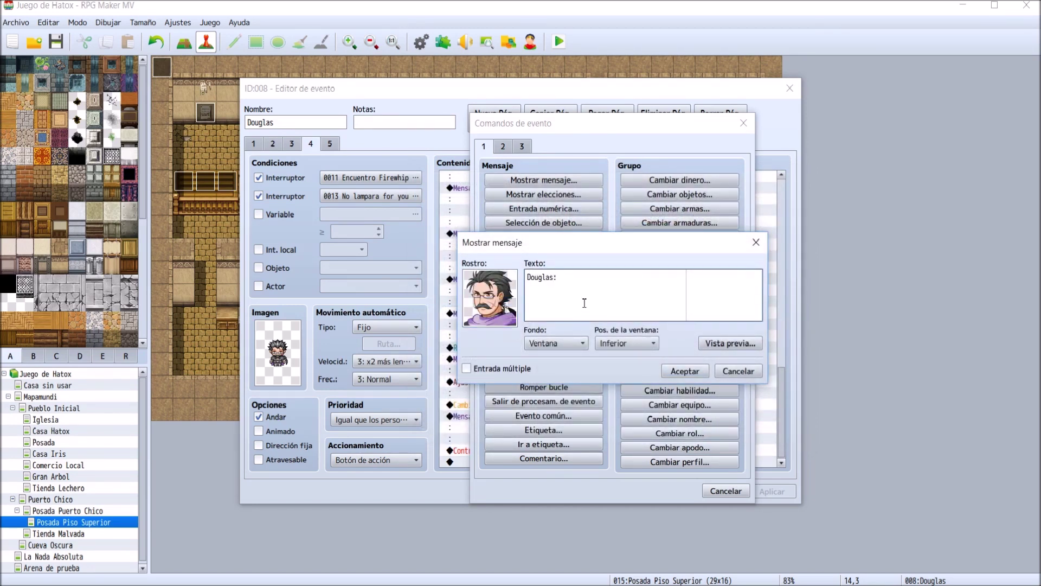
- Write Douglas's lines "Antes, prefería descansar un poco más si no" and "os importa. Esta herida, aun me molesta."
type("Antes, preferí")
type("a descansar un poco más si no")
key("Return")
type("os im")
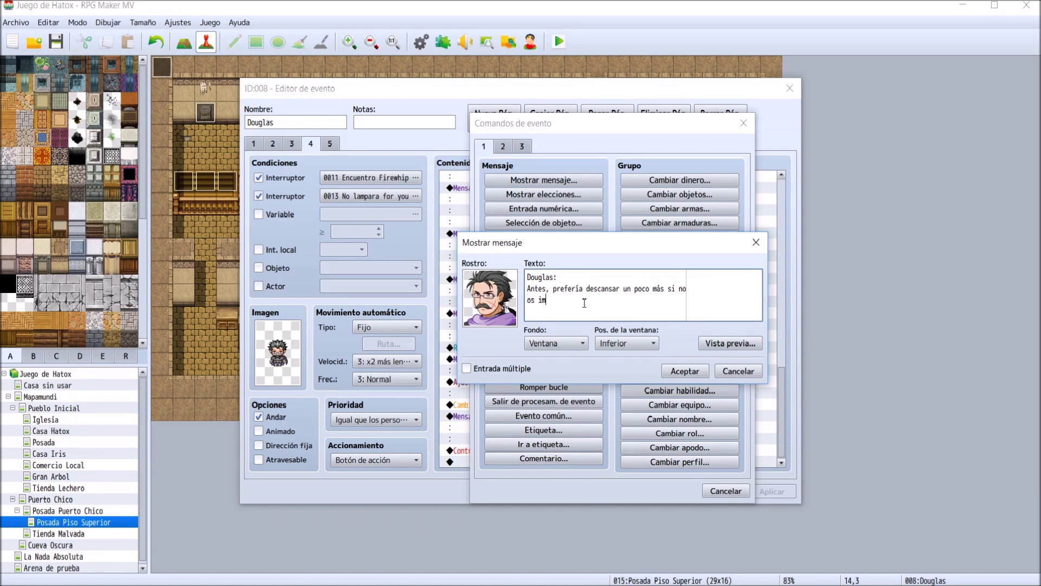
type("porta.")
type("a herida, au")
type("n me duele")
key("BackSpace")
key("BackSpace")
key("BackSpace")
key("BackSpace")
key("BackSpace")
type("molesta.")
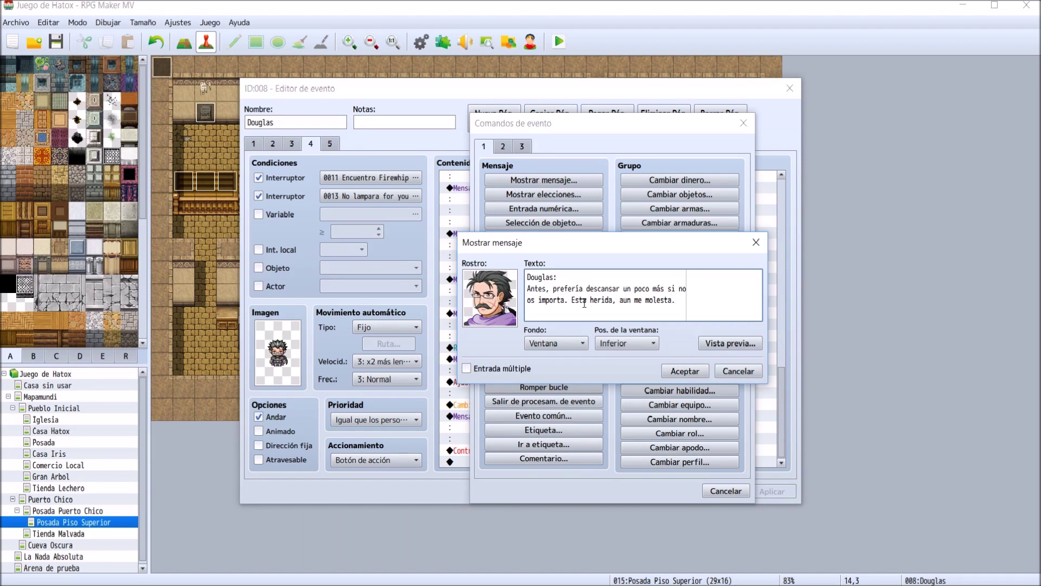
- Add the line "Tengo una habitación pagada, así que podeis" and accept Douglas's message
key("Return")
type("Tengo una habitación pagada, así que podeis")
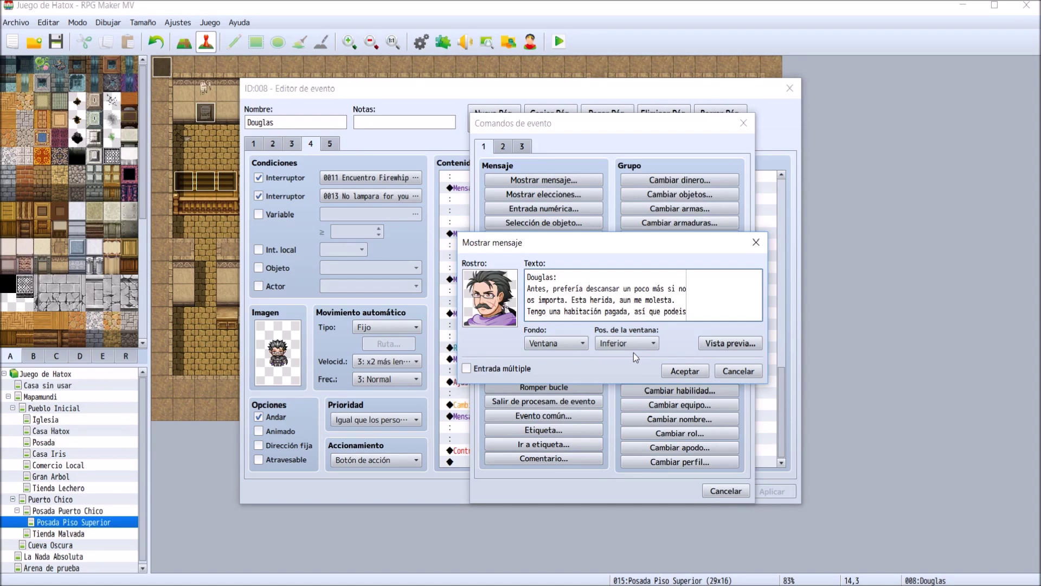
key("ctrl+Return")
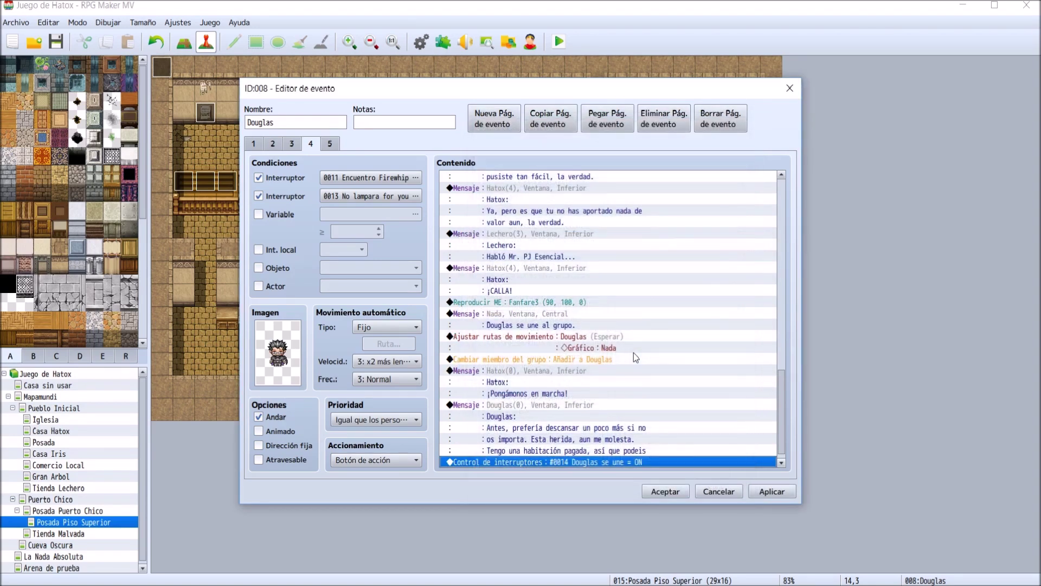
- Reopen Douglas's last message, enable Entrada múltiple and start a new line after "podeis"
double_click(610, 404)
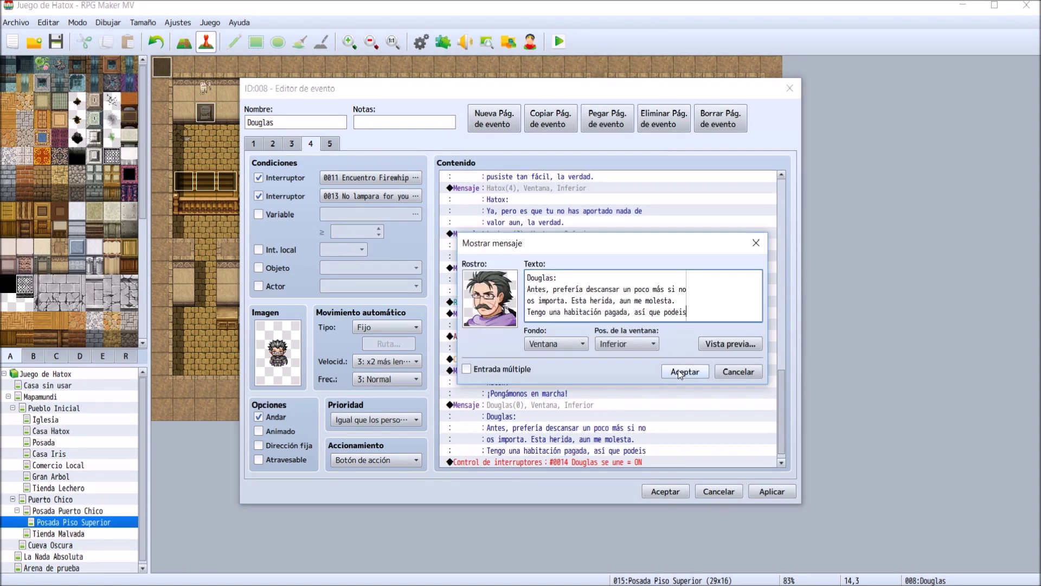
left_click(466, 368)
left_click(705, 300)
key("Down")
key("Return")
key("BackSpace")
key("BackSpace")
key("End")
key("Return")
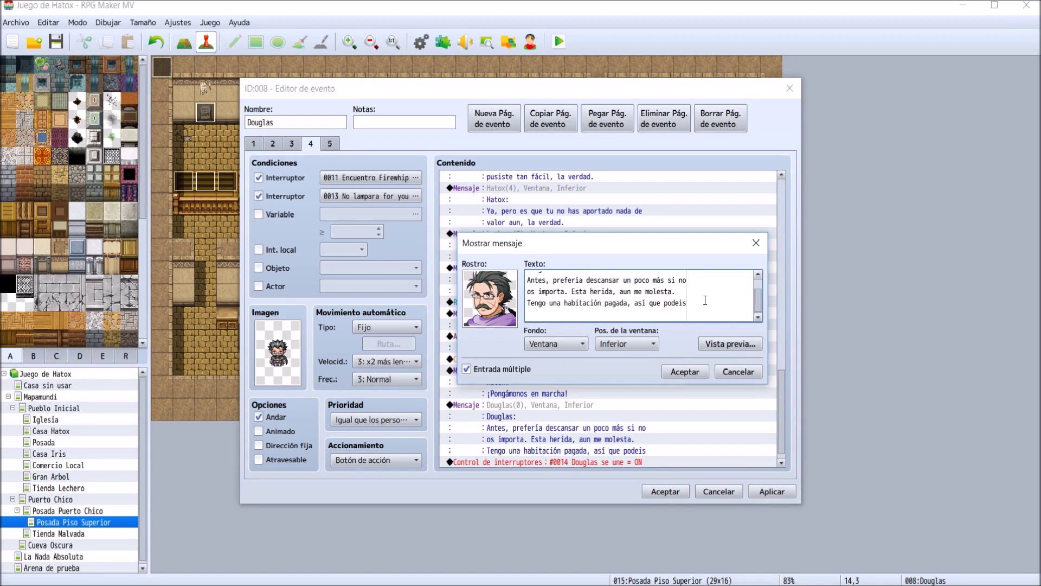
- Continue the message with "quedaros conmigo mientras me recupero y" and "descansar tambien." on separate lines, and accept it
type("quedaros conmigo mientras me recupero.")
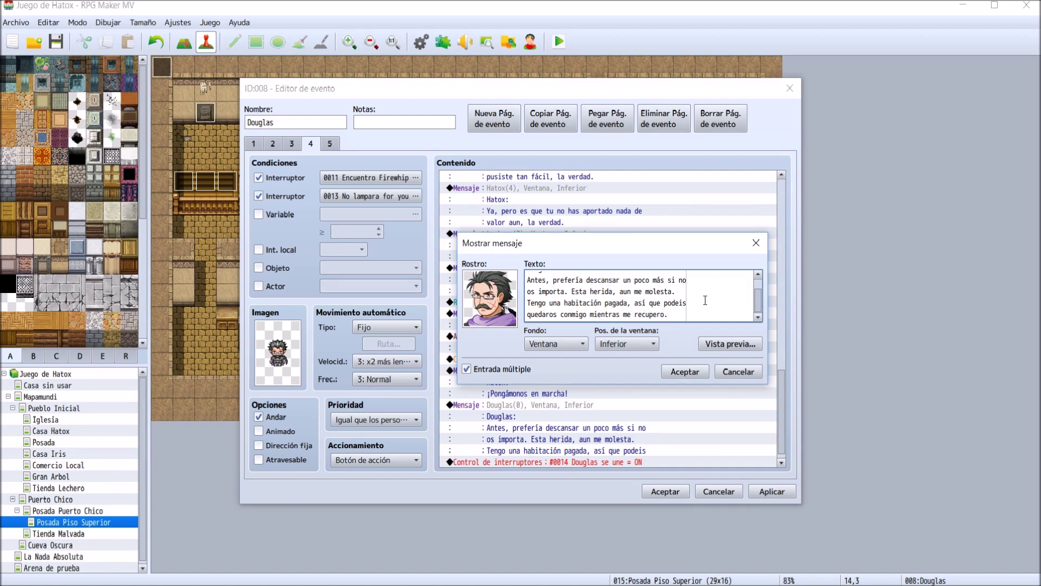
key("BackSpace")
type("y")
key("Return")
type("descv")
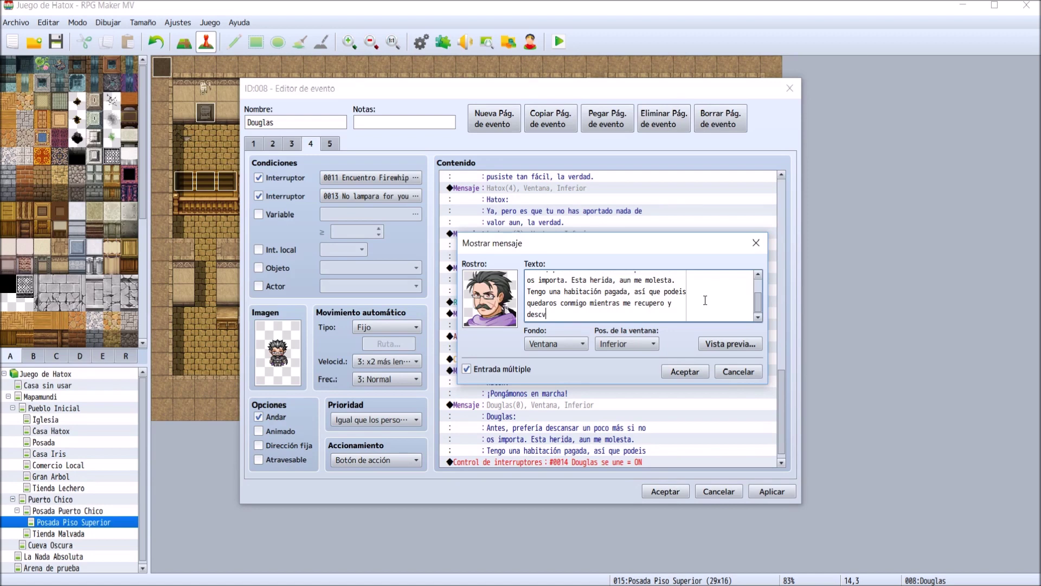
key("BackSpace")
type("ansar tambien.")
left_click(675, 371)
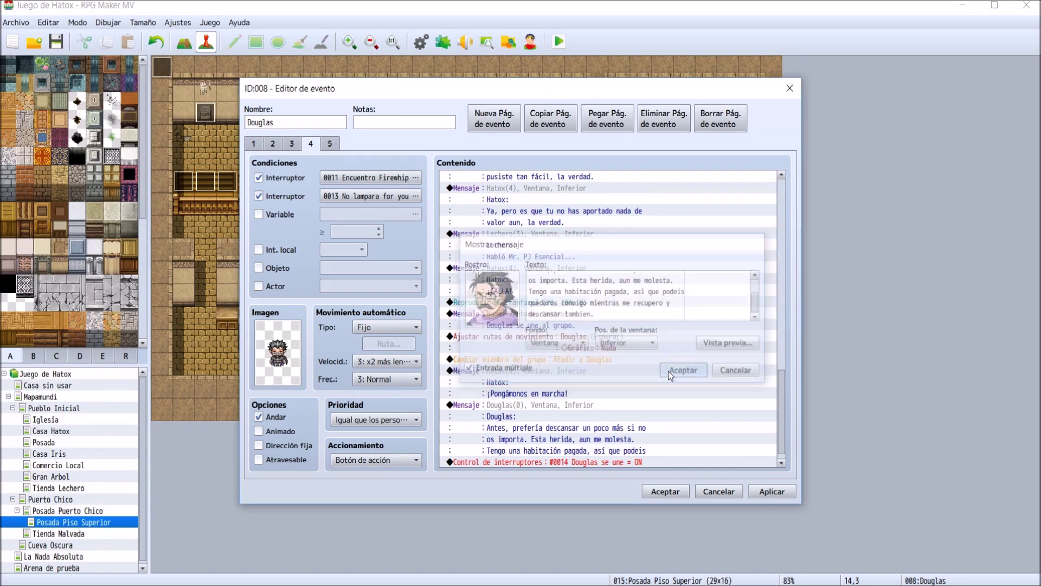
- Apply the dialogue changes, check the end of the command list and save the Douglas event
left_click(772, 492)
scroll(632, 340, "down", 3)
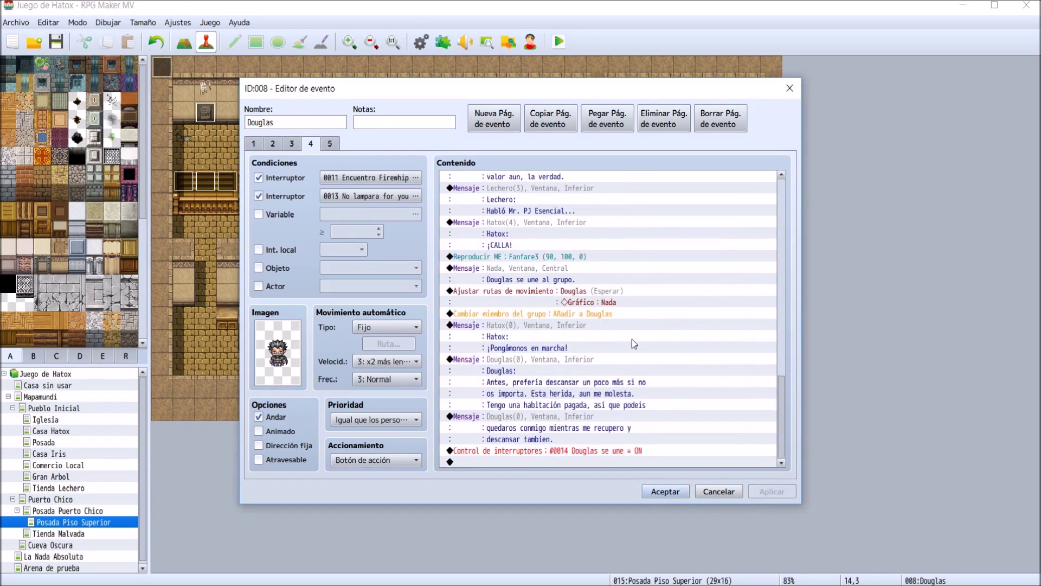
double_click(618, 461)
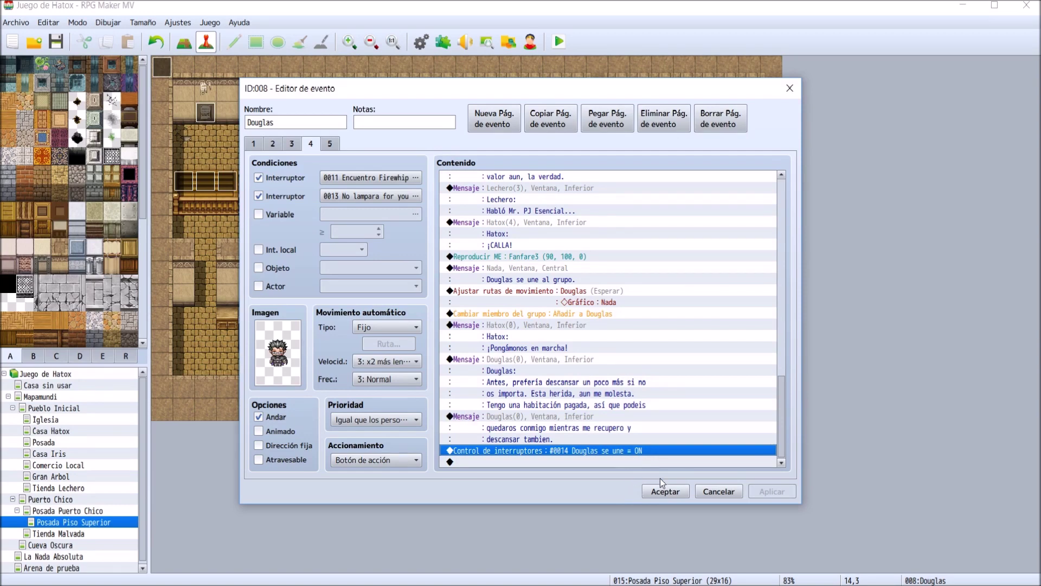
left_click(668, 492)
- Open the Posada Puerto Chico map from the map list
left_click(99, 399)
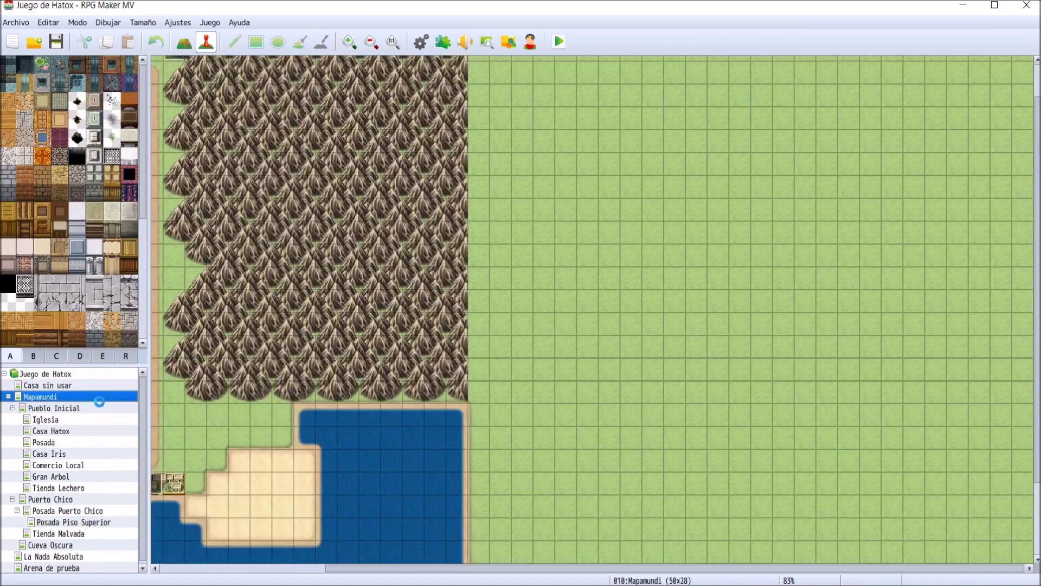
left_click(111, 464)
left_click(114, 499)
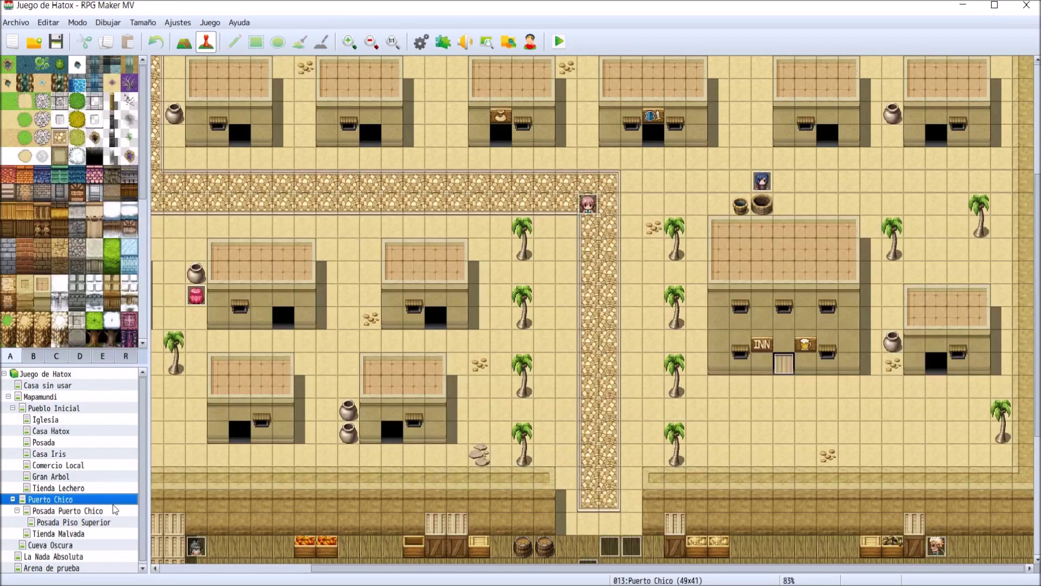
left_click(115, 509)
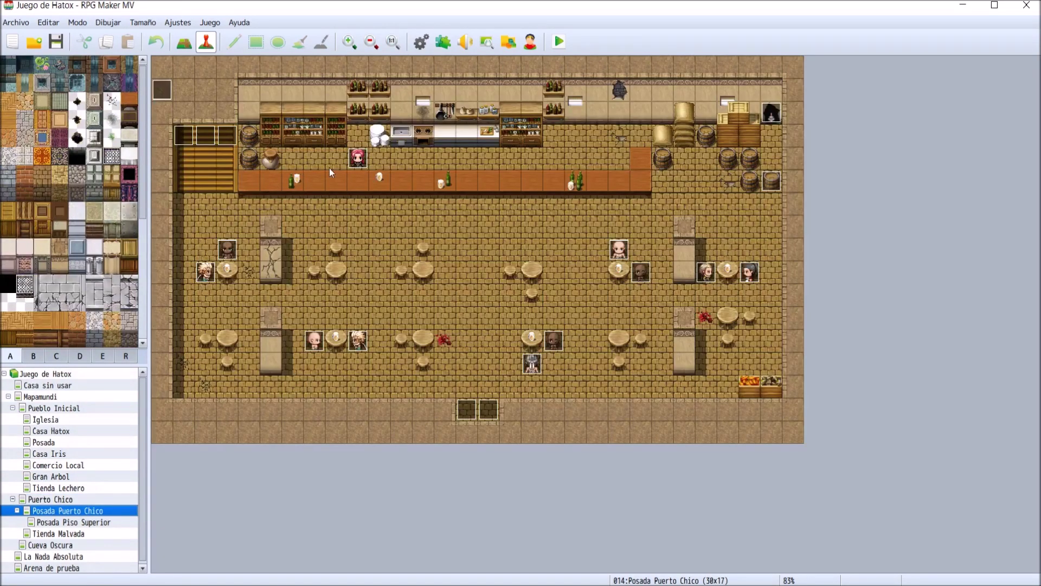
- Examine the Habitación individual commands on page 2 of innkeeper Bea's event, and close the event
double_click(359, 158)
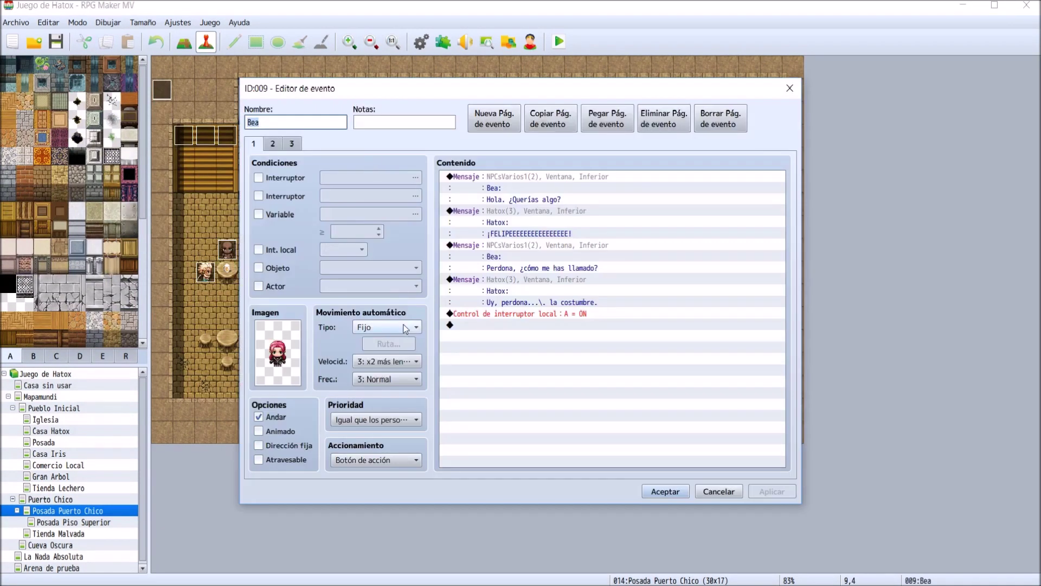
left_click(273, 143)
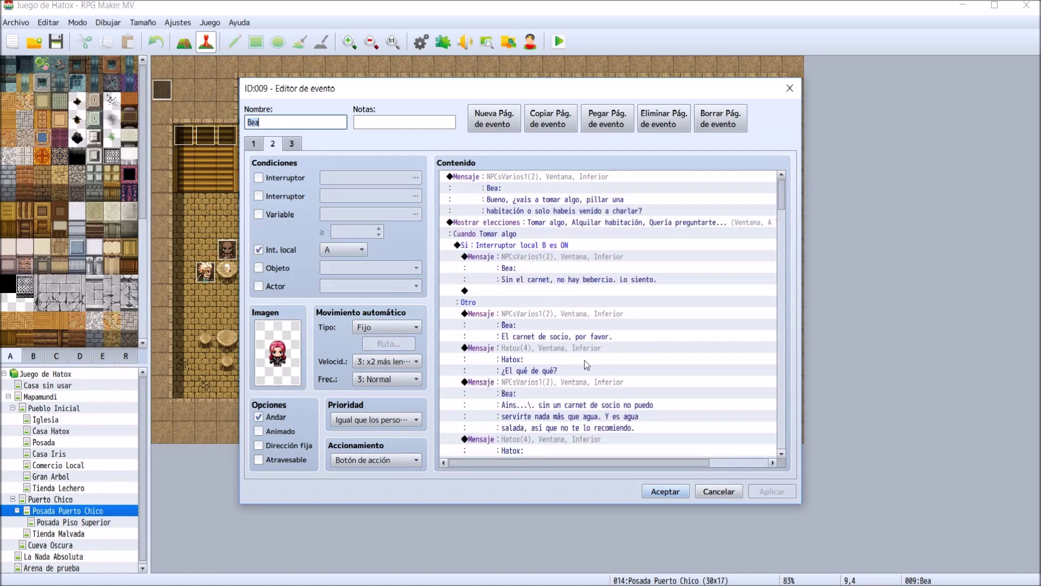
scroll(584, 361, "down", 10)
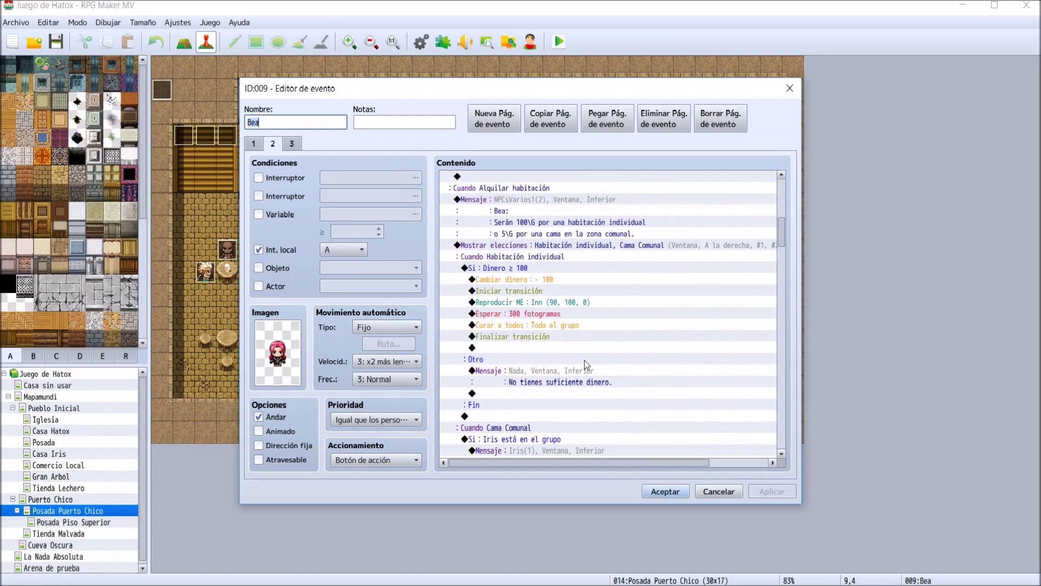
left_click(549, 268)
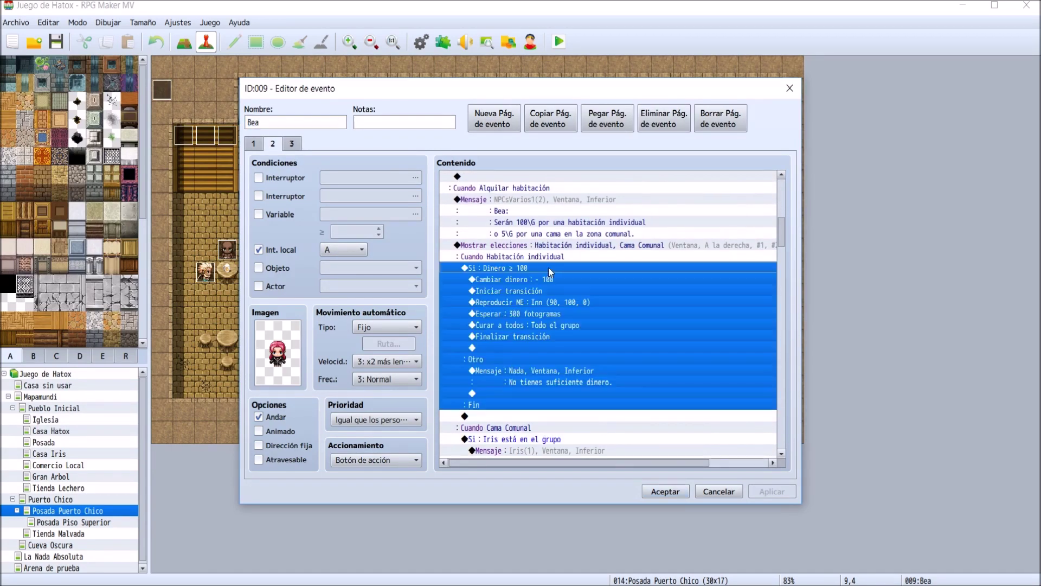
left_click(574, 302)
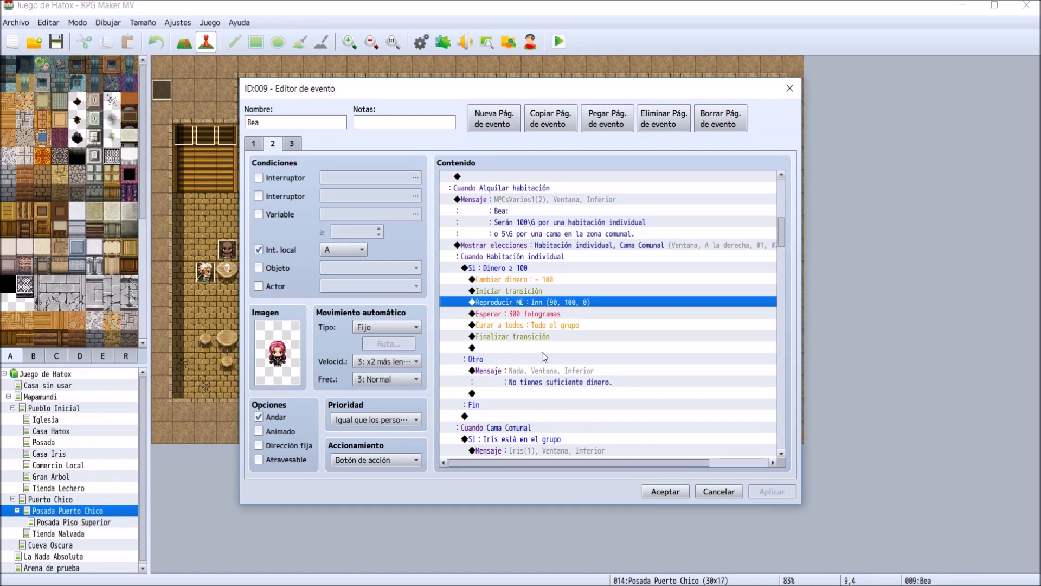
left_click(665, 491)
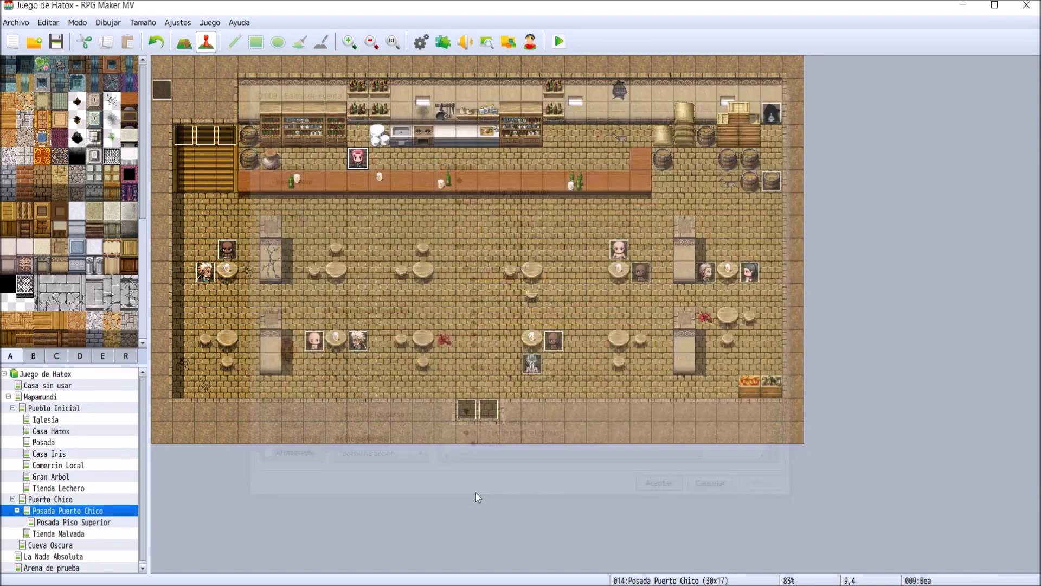
- Switch from the inn to the Mapamundi map
left_click(117, 419)
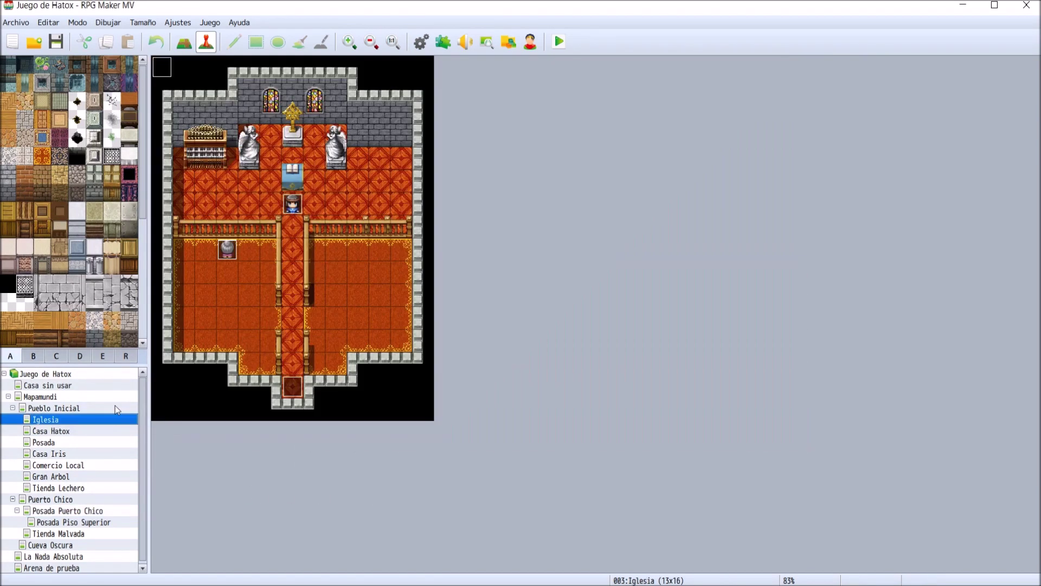
left_click(117, 408)
left_click(92, 398)
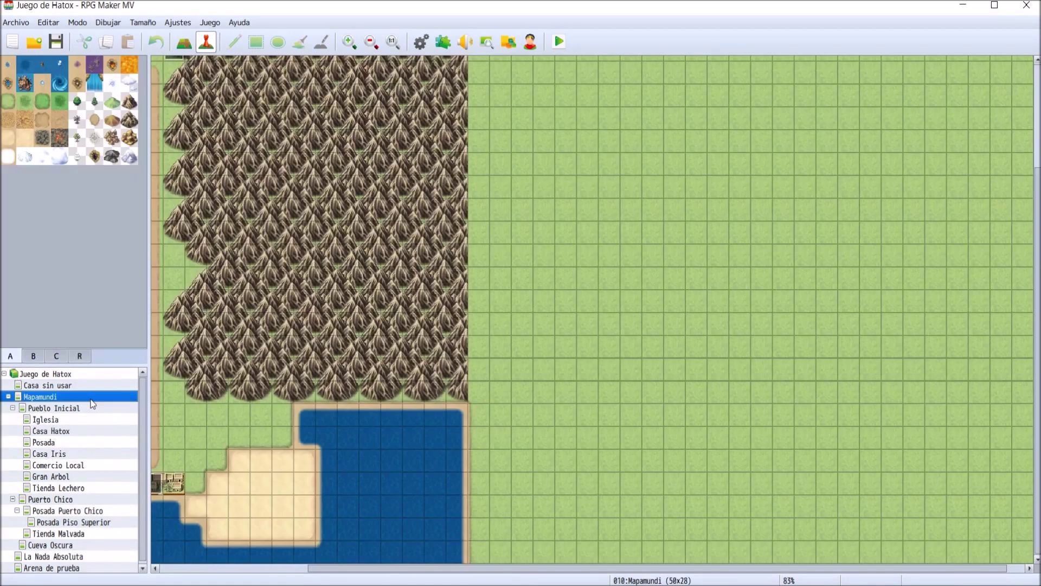
- Rename the Posada map under Pueblo Inicial as Taberna in its map properties
left_click(95, 430)
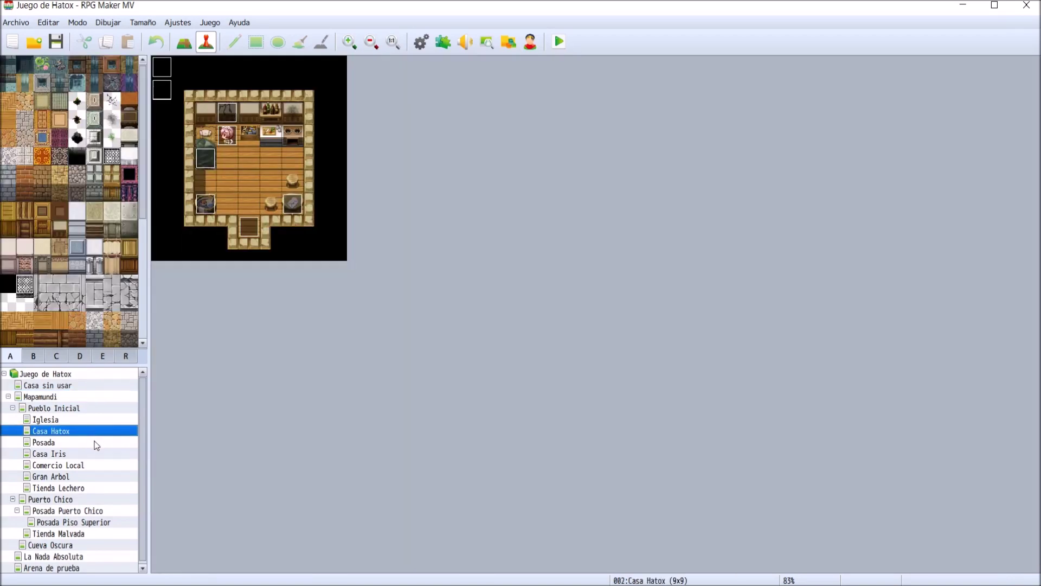
left_click(95, 442)
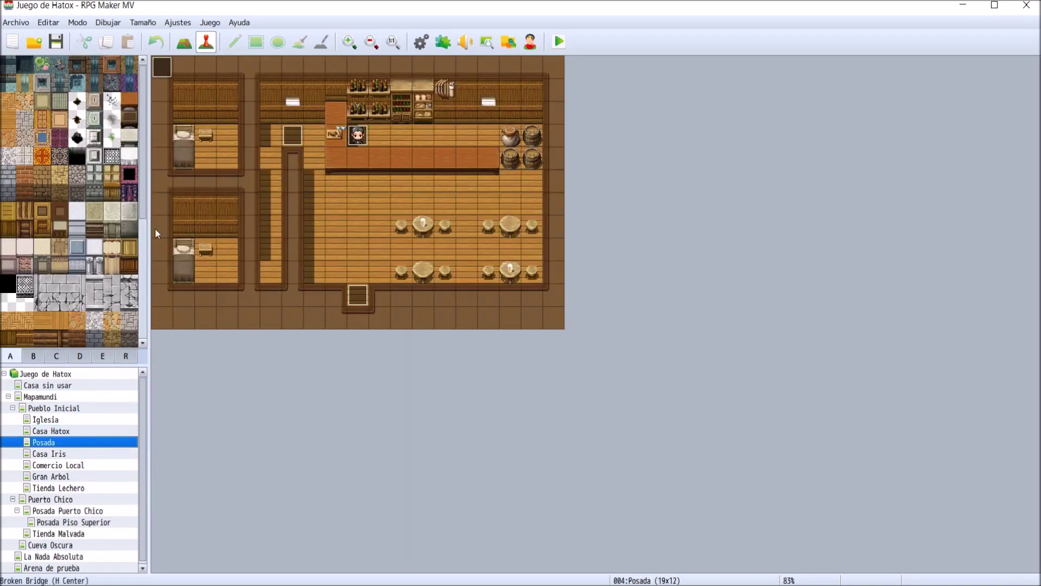
right_click(97, 444)
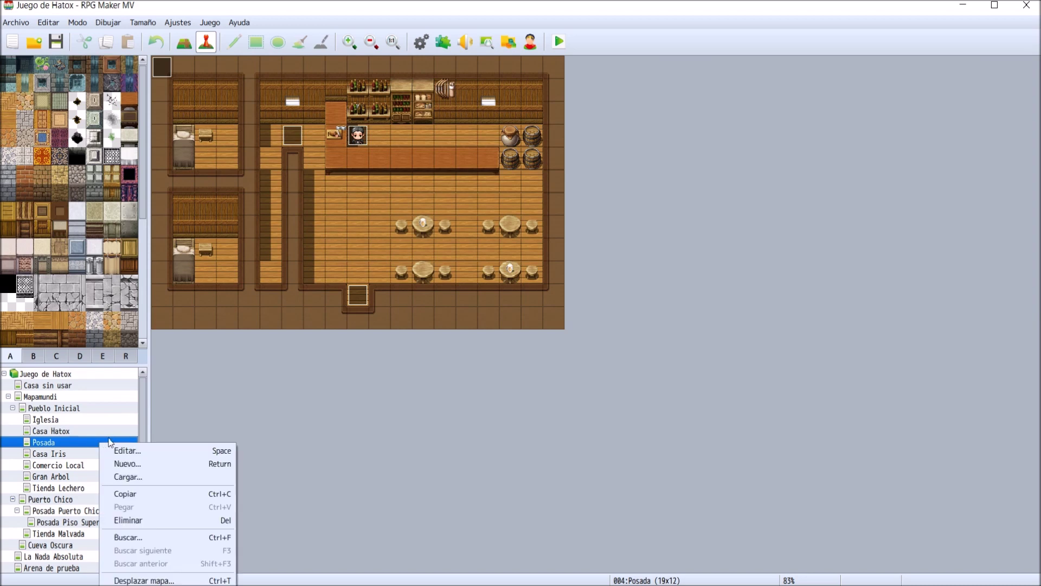
left_click(120, 447)
type("Tabernm")
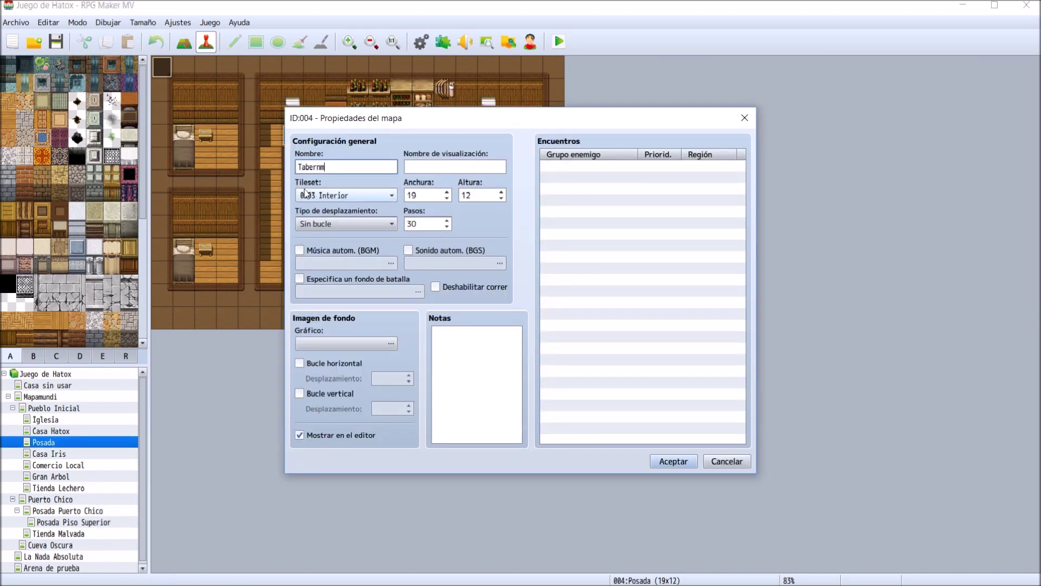
key("BackSpace")
type("aberna")
key("Return")
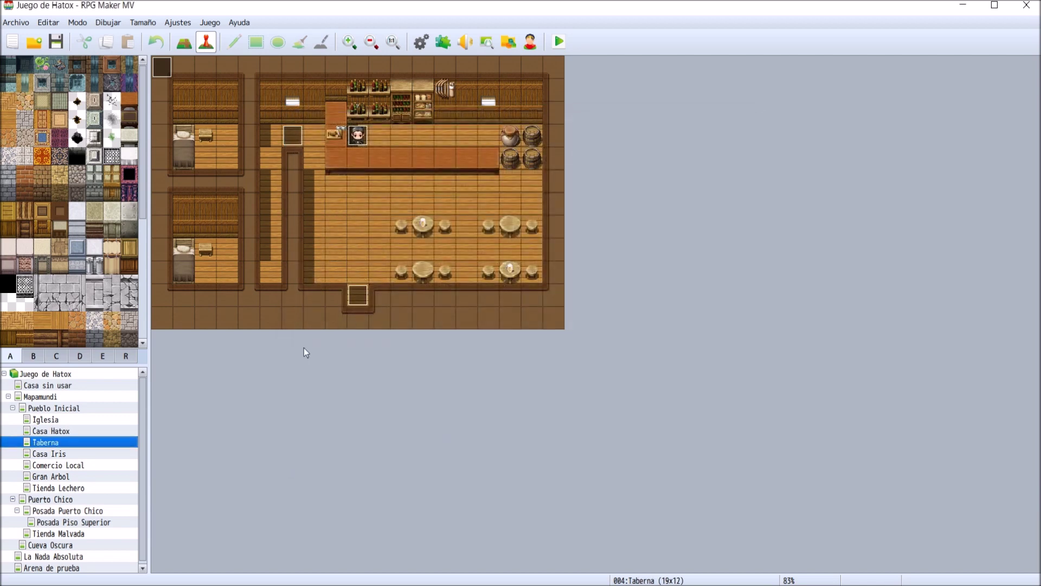
- Rename the Posada Puerto Chico map as Taberna Puerto Chico
left_click(111, 510)
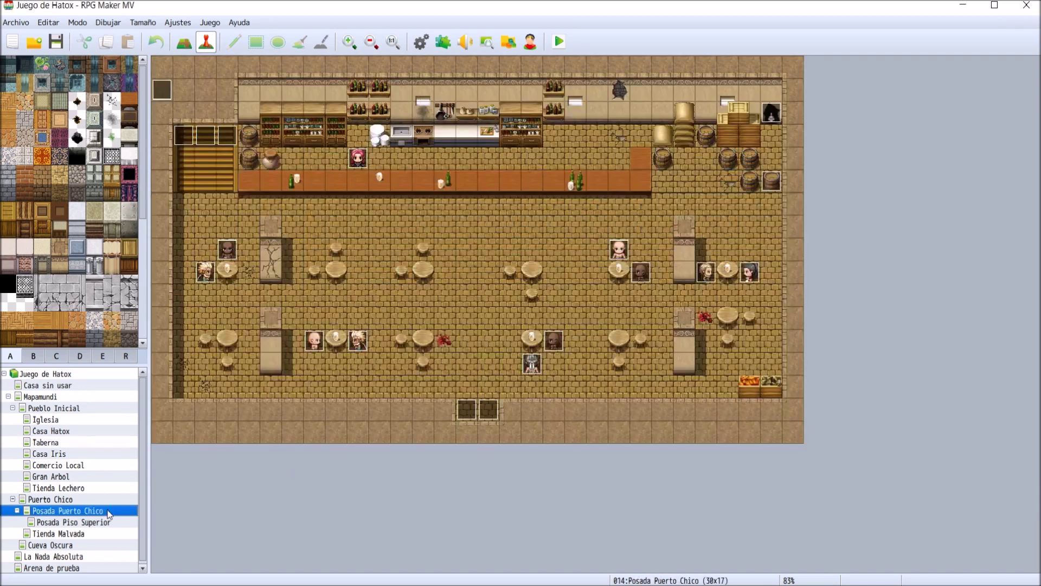
key("space")
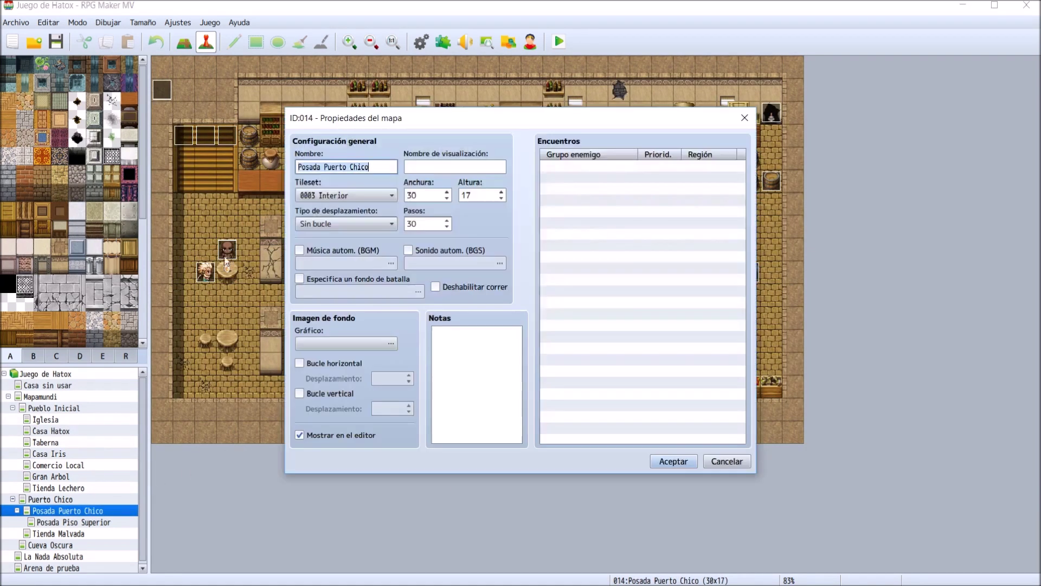
double_click(304, 167)
type("Taberna")
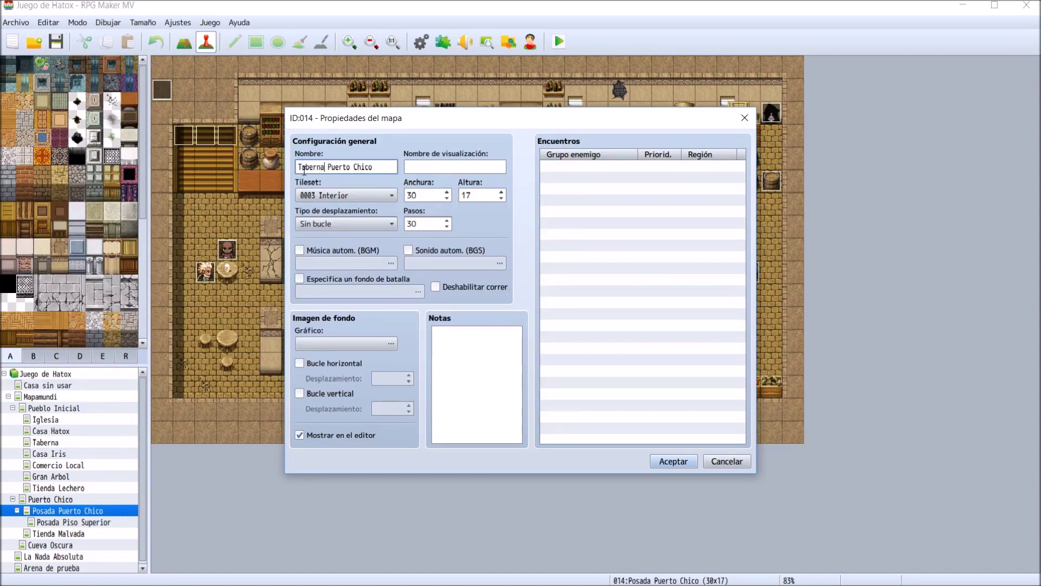
key("Return")
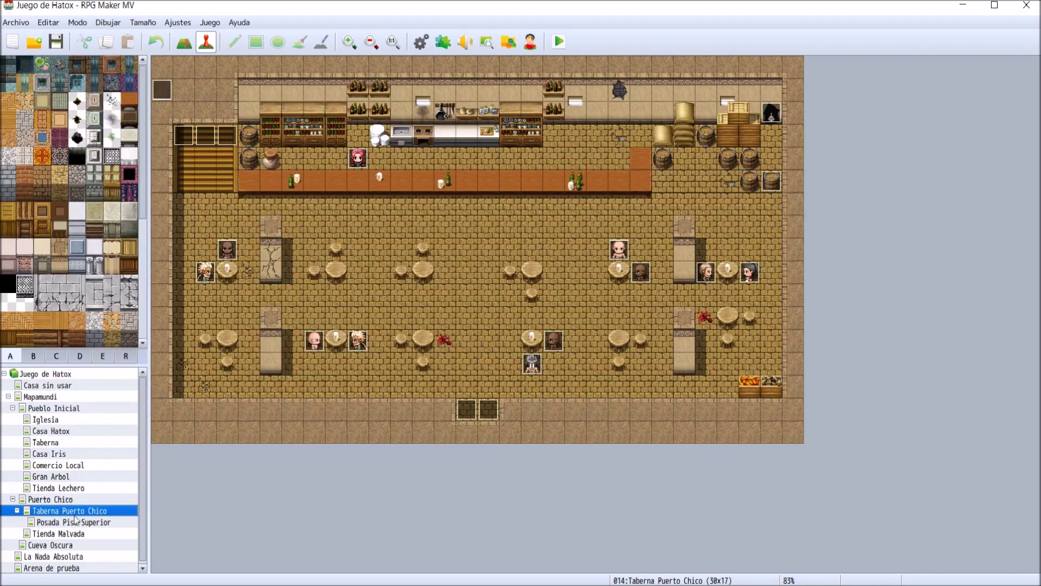
- Rename the Posada Piso Superior map as Taberna Piso Superior
double_click(76, 520)
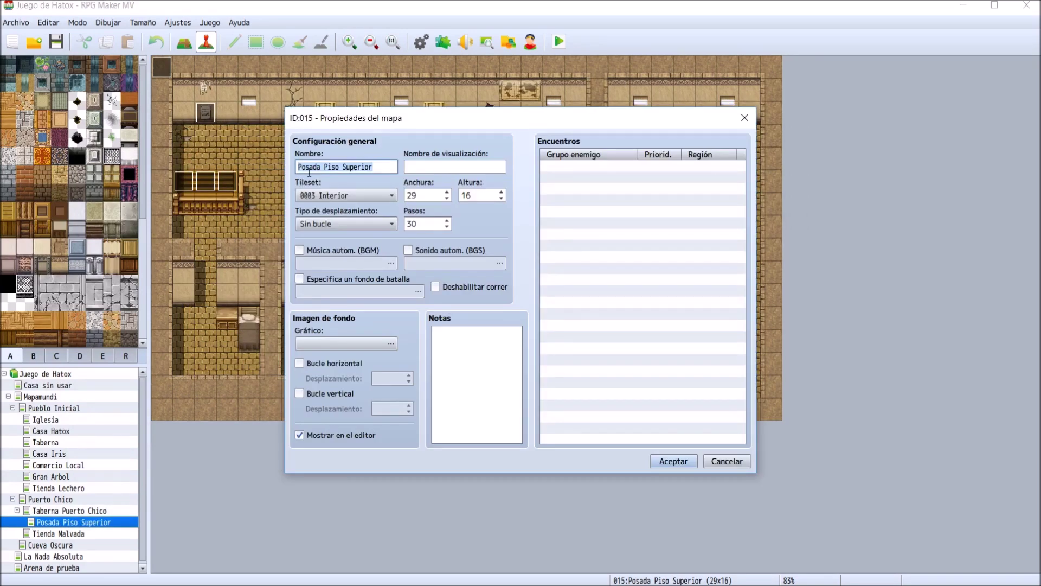
double_click(309, 167)
type("Taberna")
key("BackSpace")
key("BackSpace")
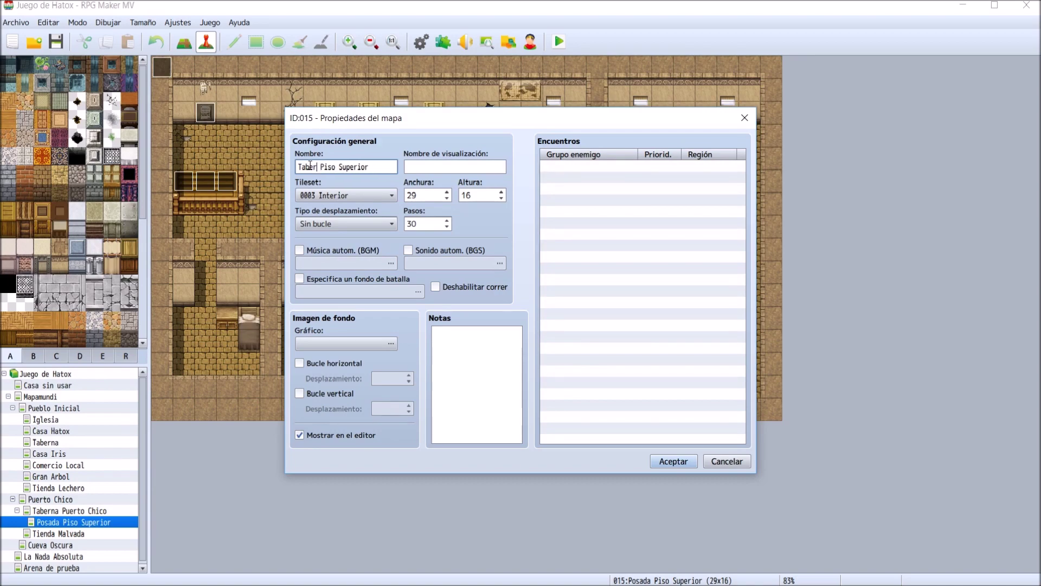
type("na")
key("Return")
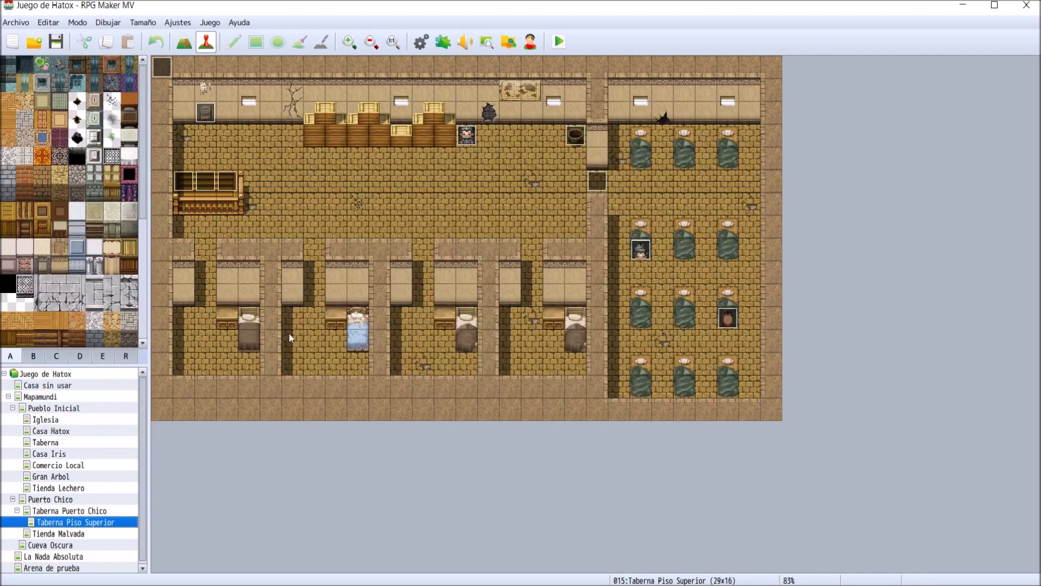
- Go to the Casa Hatox map and open the bed's event for editing
left_click(98, 511)
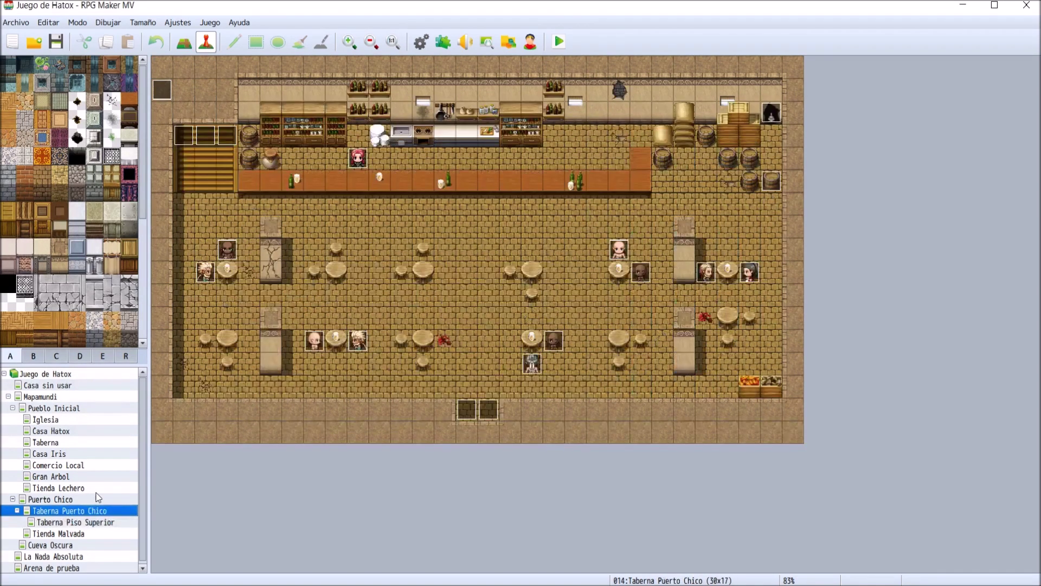
left_click(97, 487)
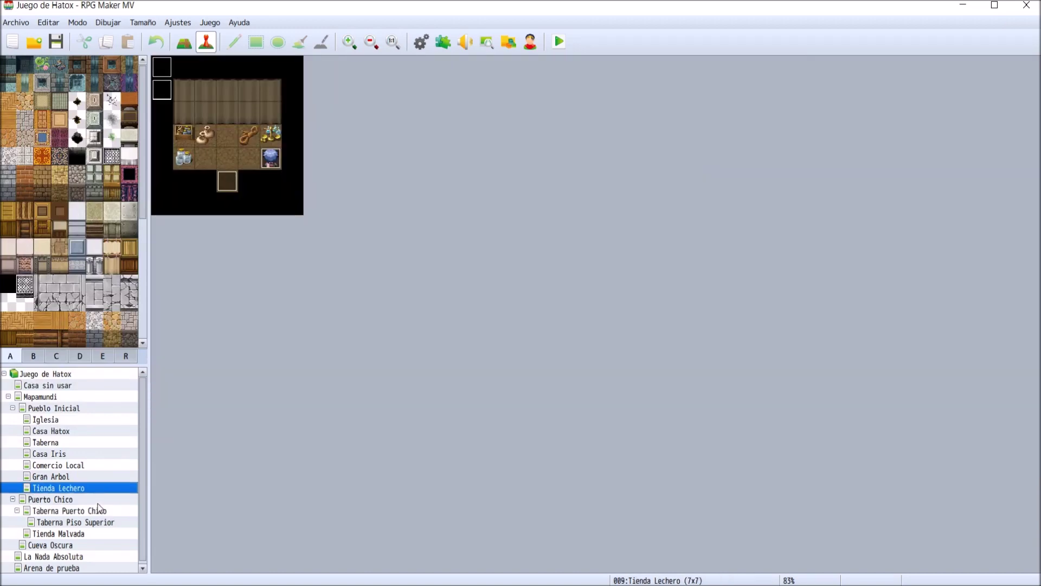
left_click(98, 502)
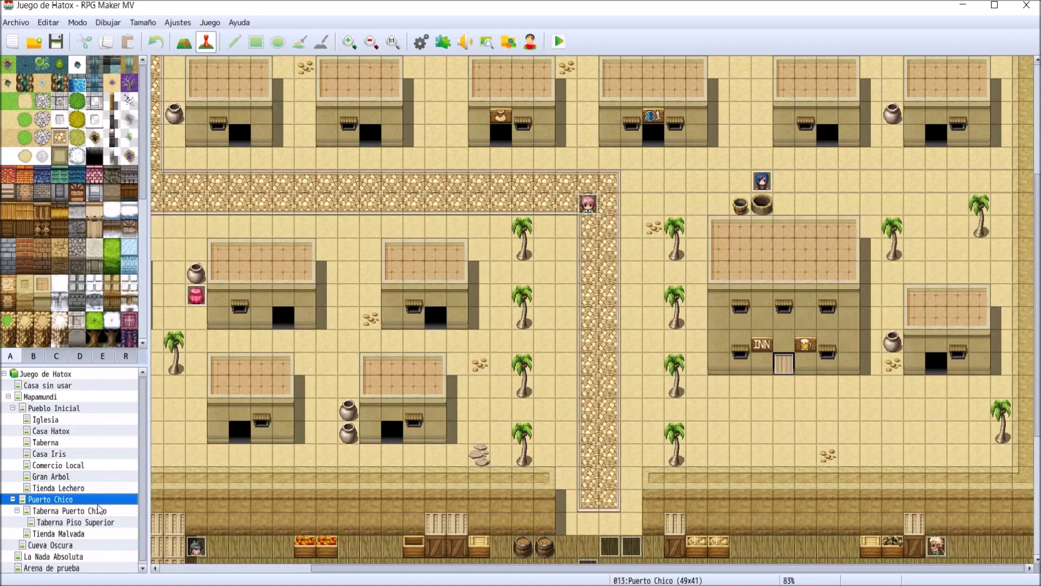
left_click(89, 433)
double_click(204, 148)
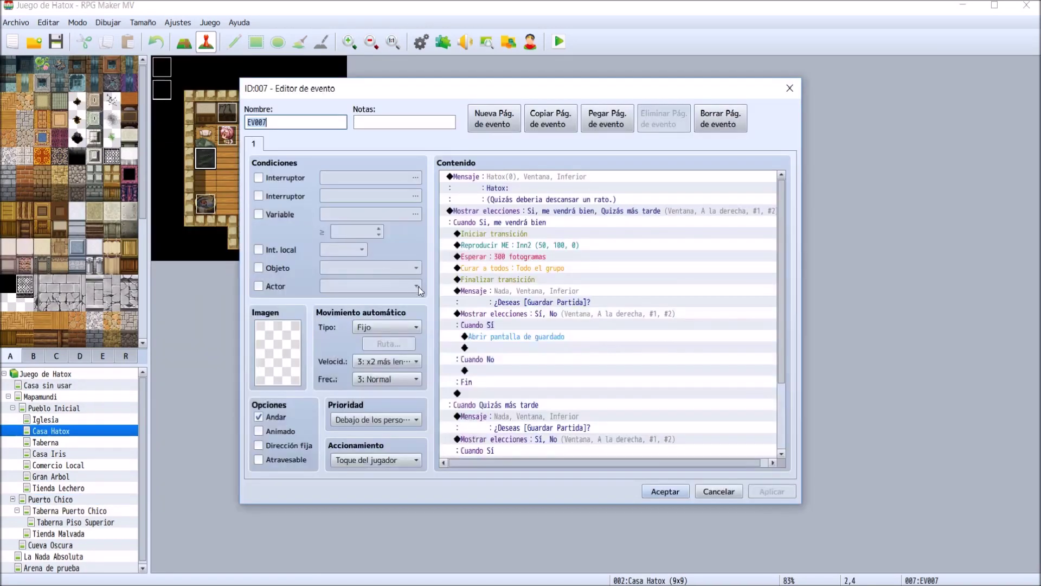
- Examine the bed event's rest choices and the Guardar Partida prompts in both branches
left_click(561, 304)
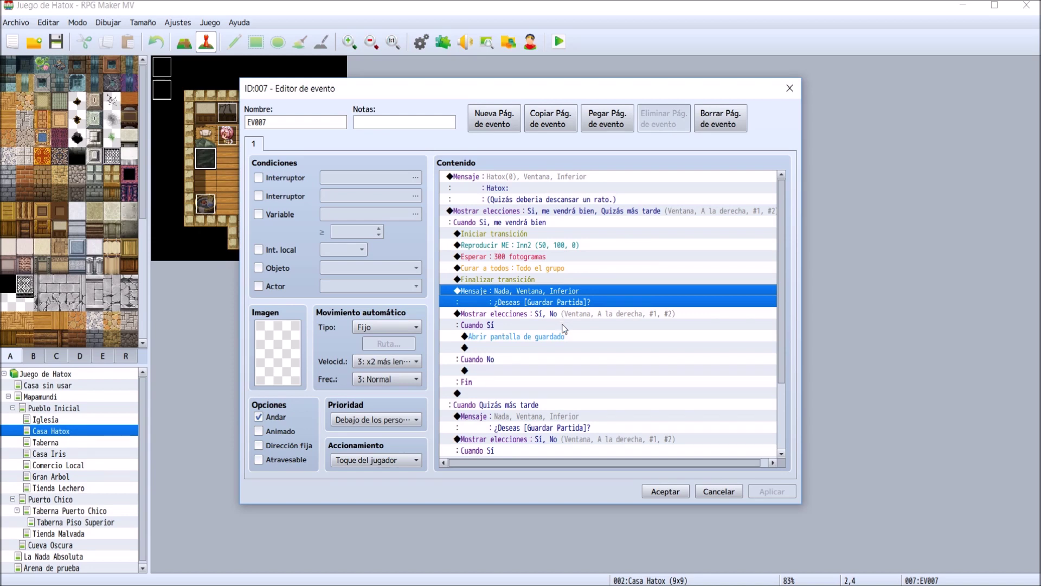
left_click(535, 219)
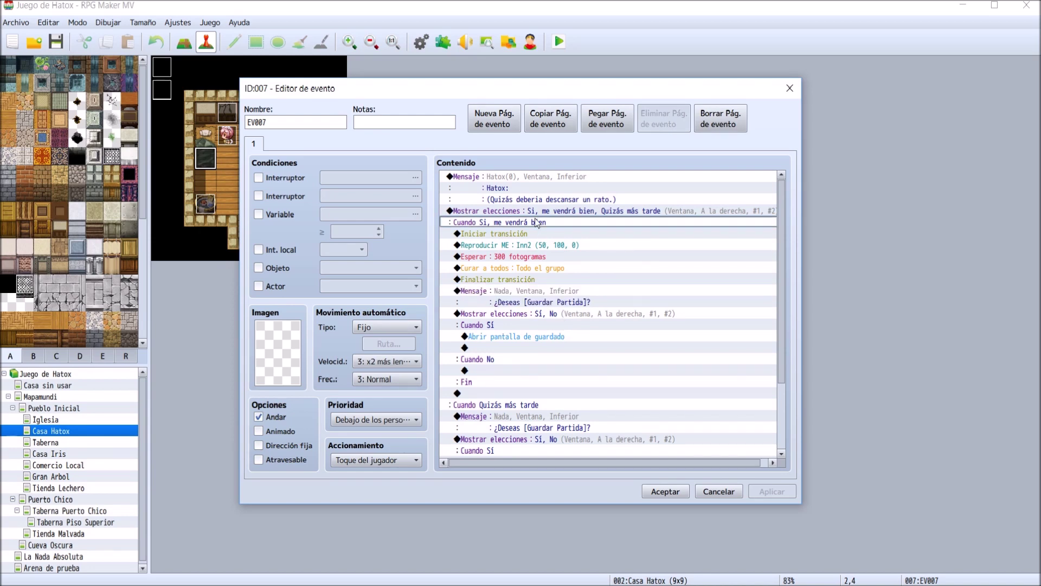
left_click(534, 232)
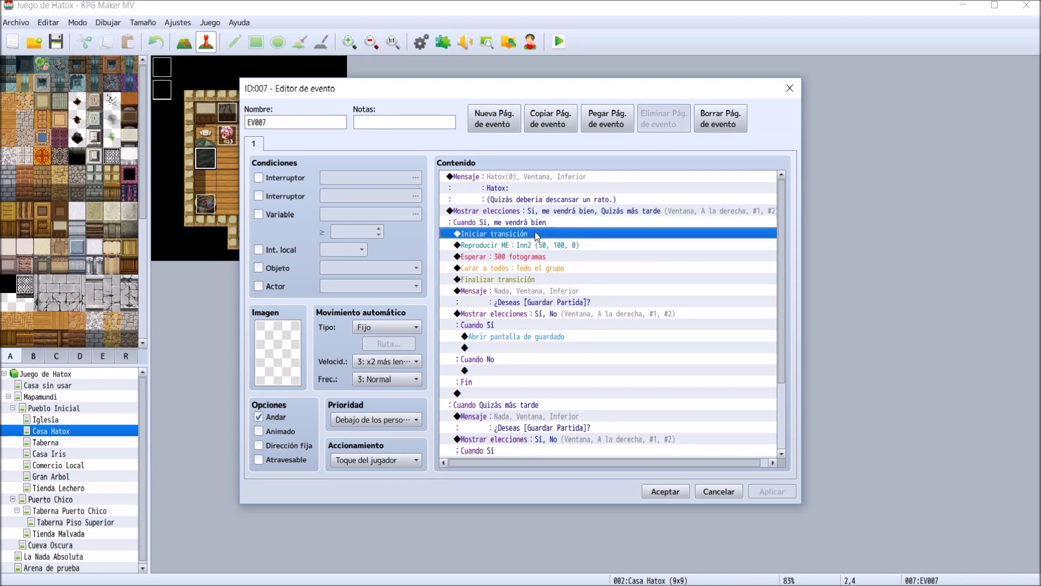
left_click(535, 221)
left_click(534, 210)
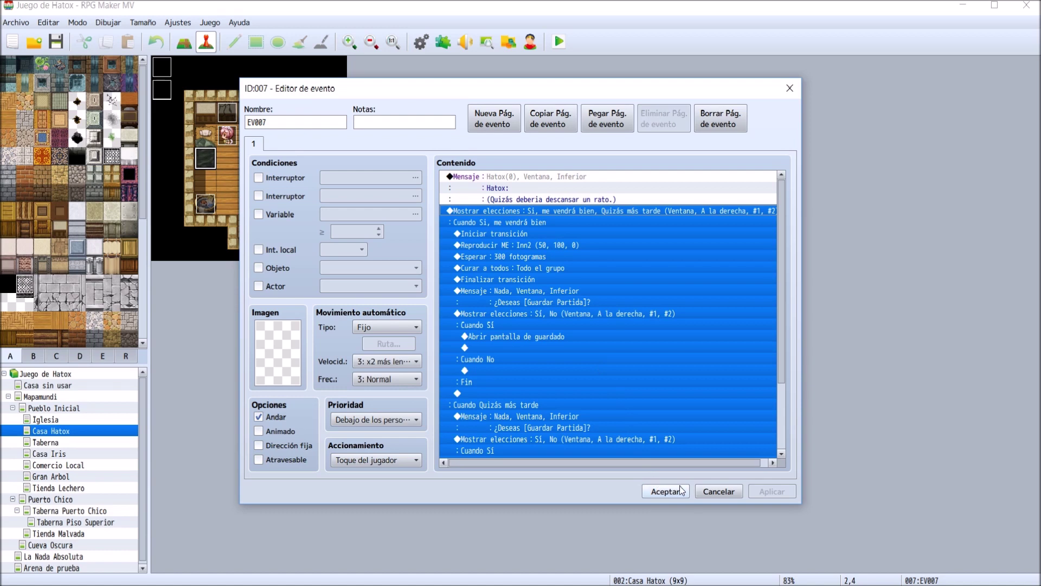
left_click(562, 416)
scroll(561, 413, "down", 3)
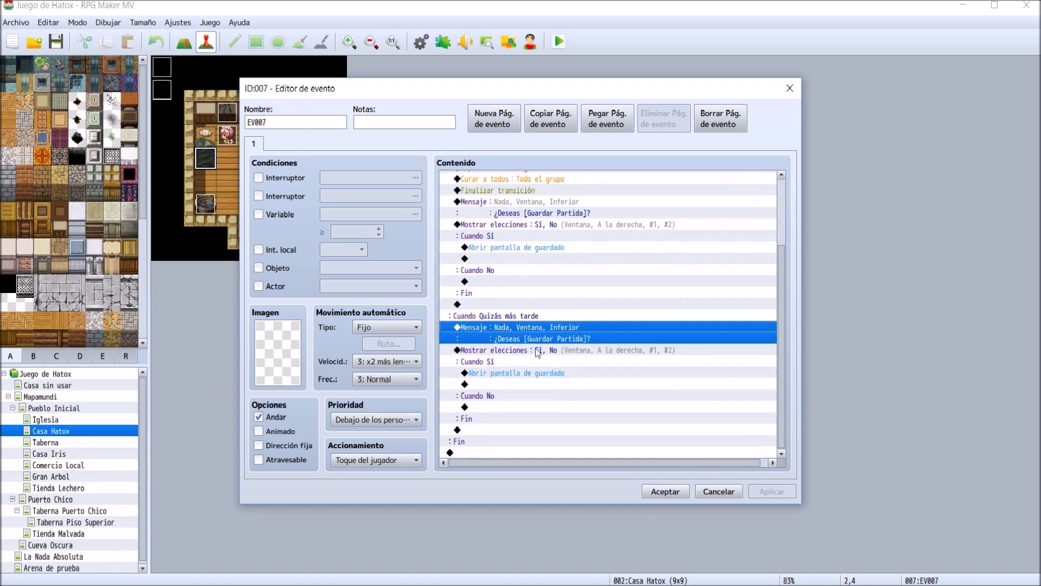
left_click(539, 352, "shift")
left_click(542, 325, "ctrl")
left_click(540, 319)
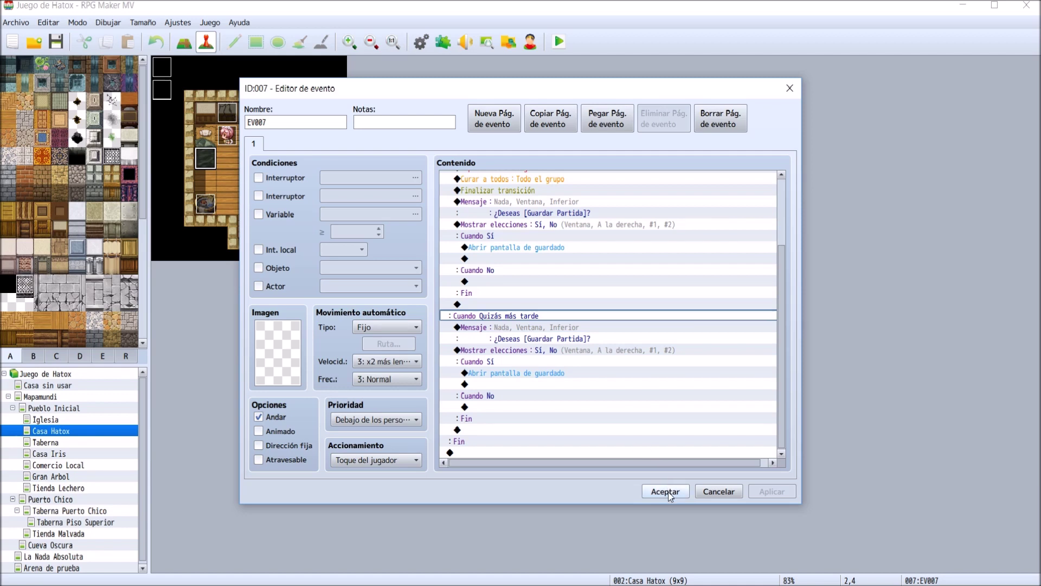
left_click(526, 362)
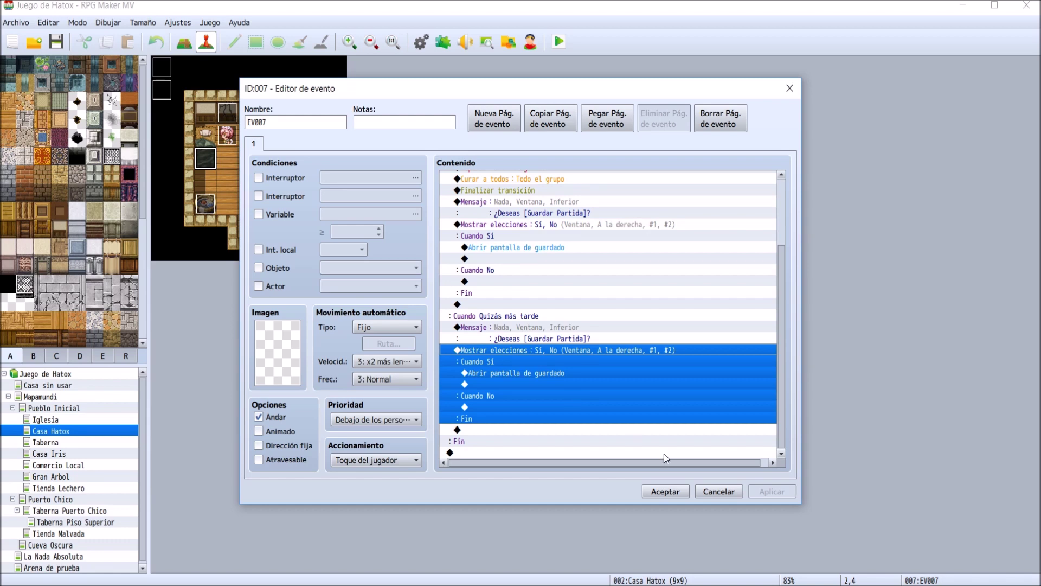
scroll(633, 313, "up", 2)
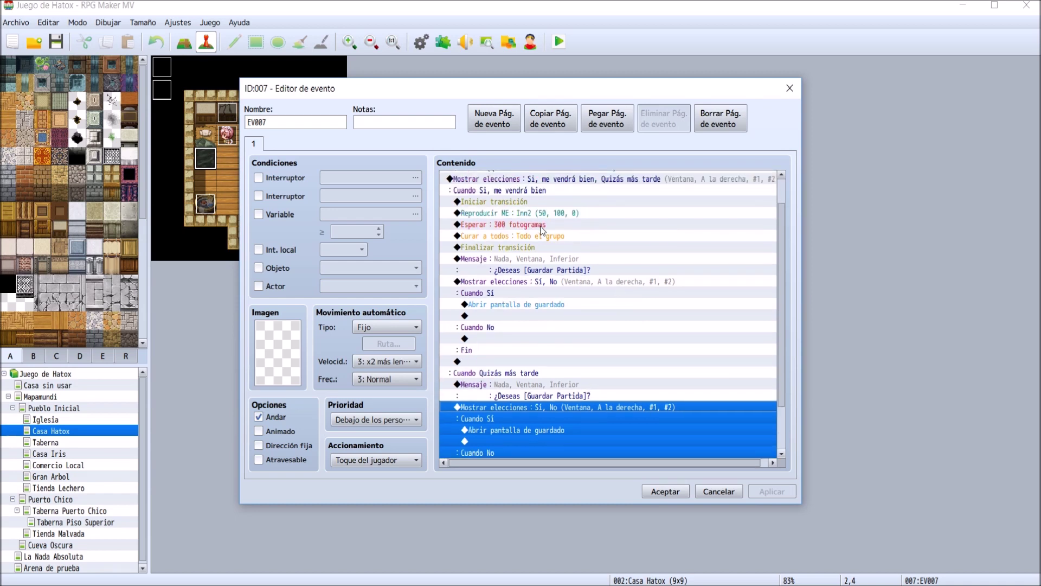
- Copy the bed event's entire rest choice block, from Mostrar elecciones through its final Fin, and close the event
left_click(525, 183, "shift")
scroll(588, 335, "down", 2)
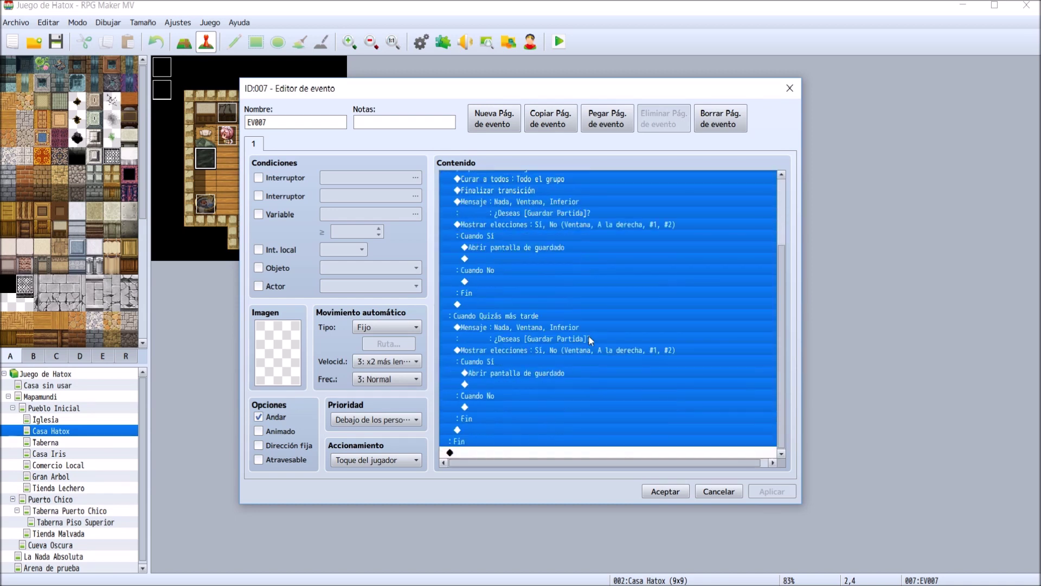
scroll(588, 335, "up", 2)
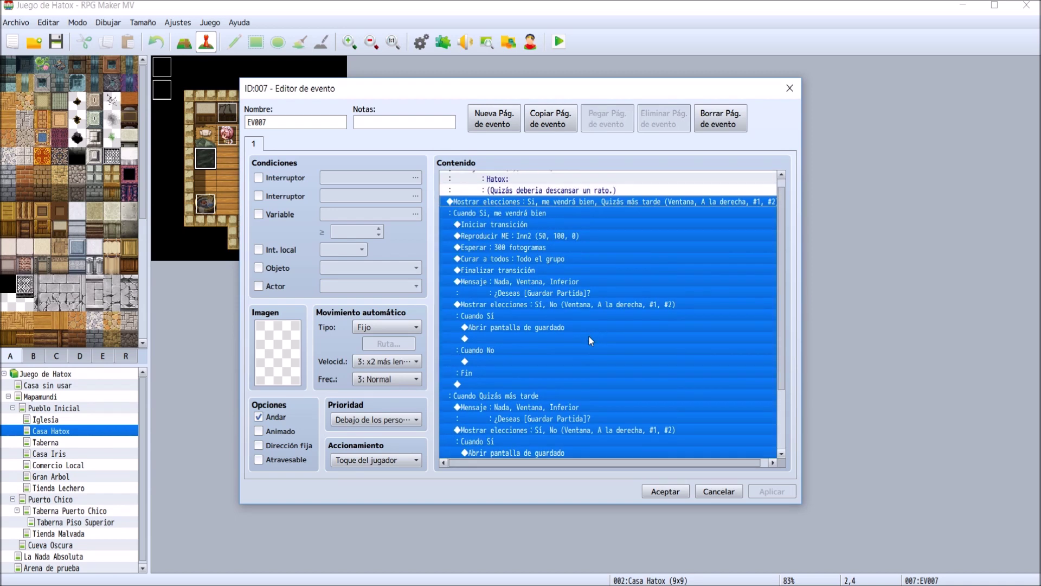
left_click(678, 493)
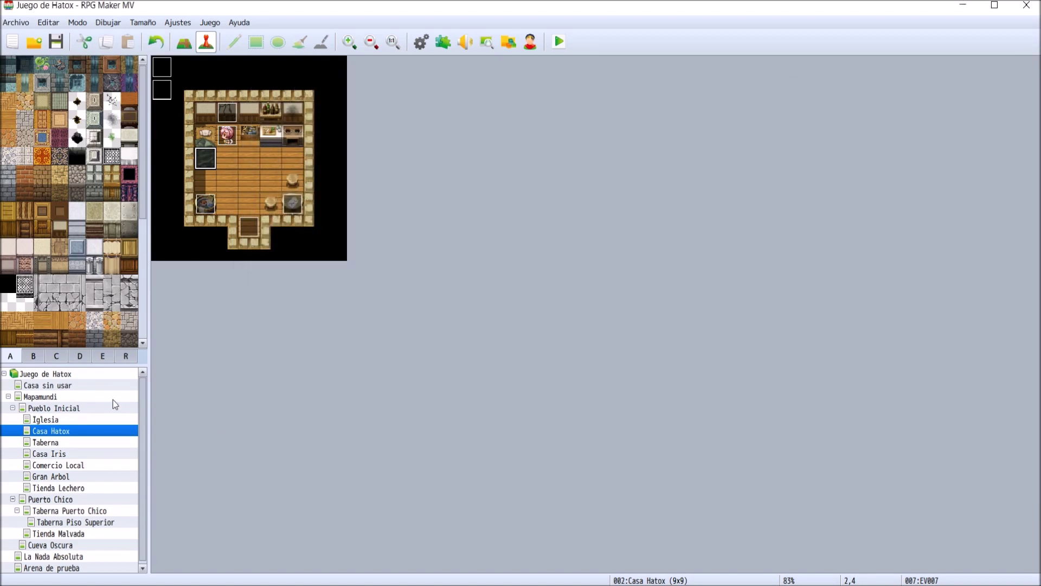
- Create a quick Posada event with a price of 10 on an empty tile below the house in the Casa sin usar map
left_click(108, 386)
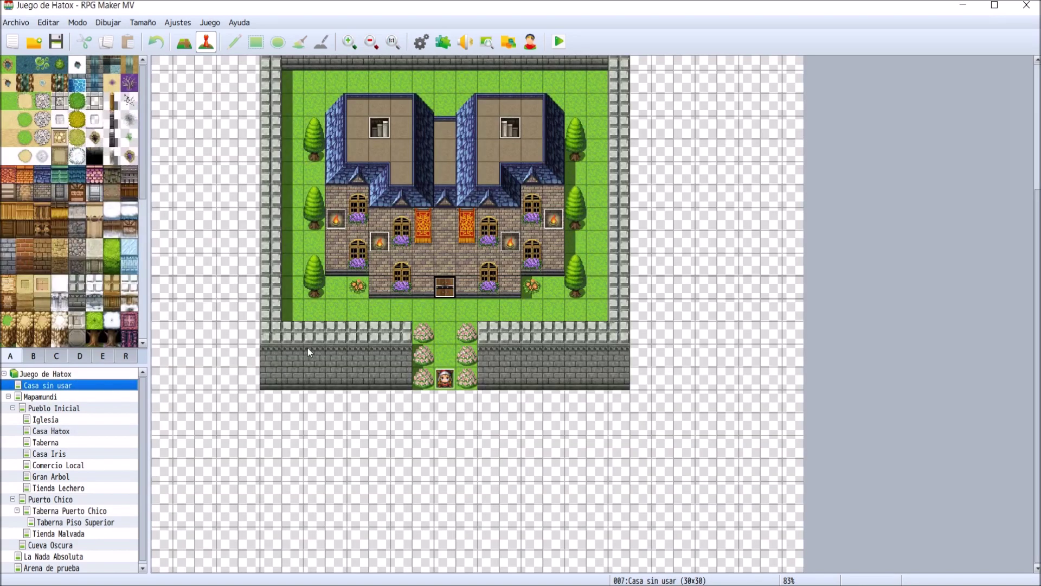
double_click(372, 431)
key("Escape")
left_click(421, 468)
right_click(427, 468)
mouse_move(488, 583)
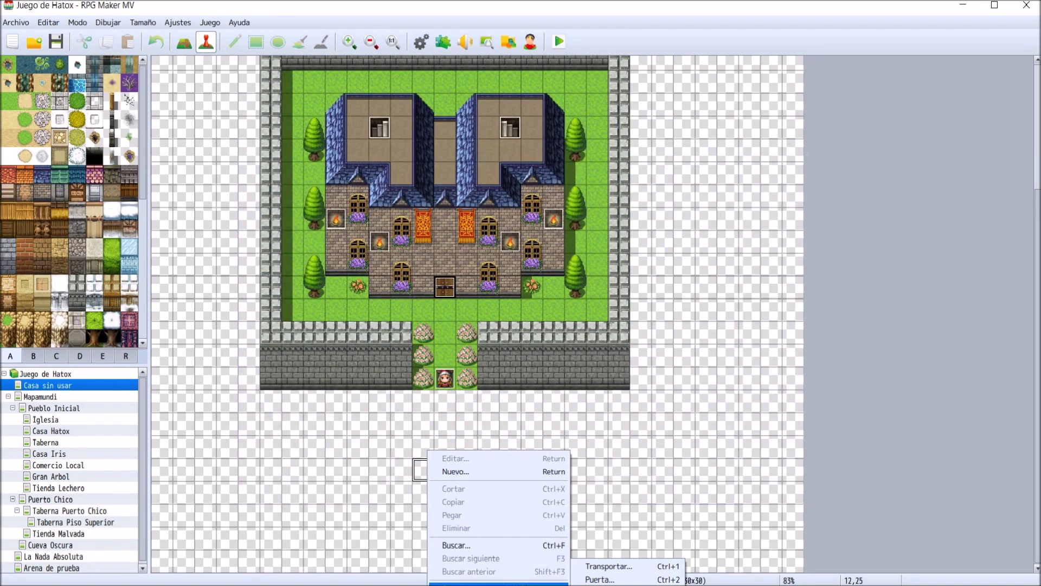
left_click(600, 579)
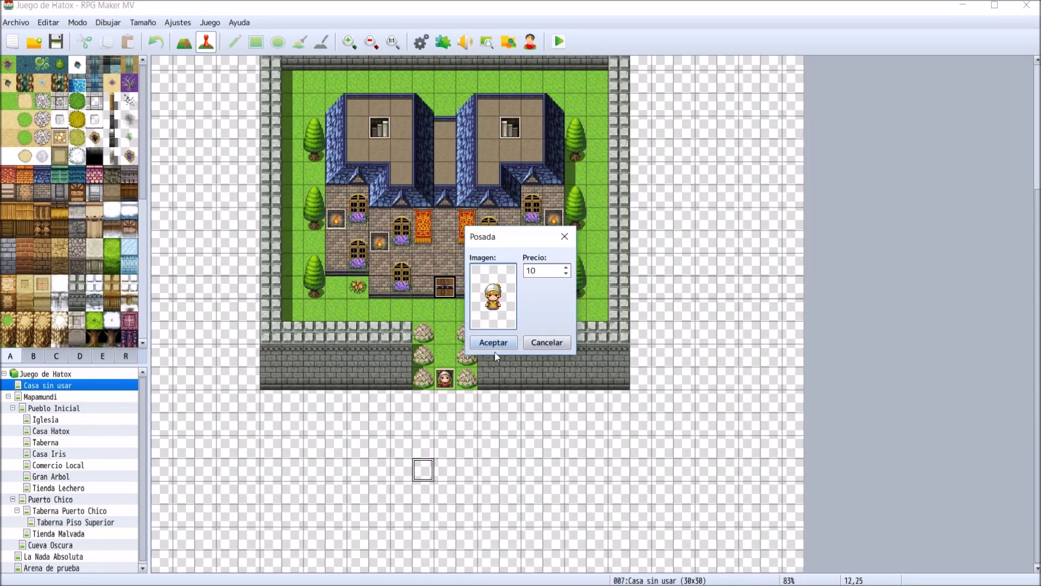
left_click(495, 342)
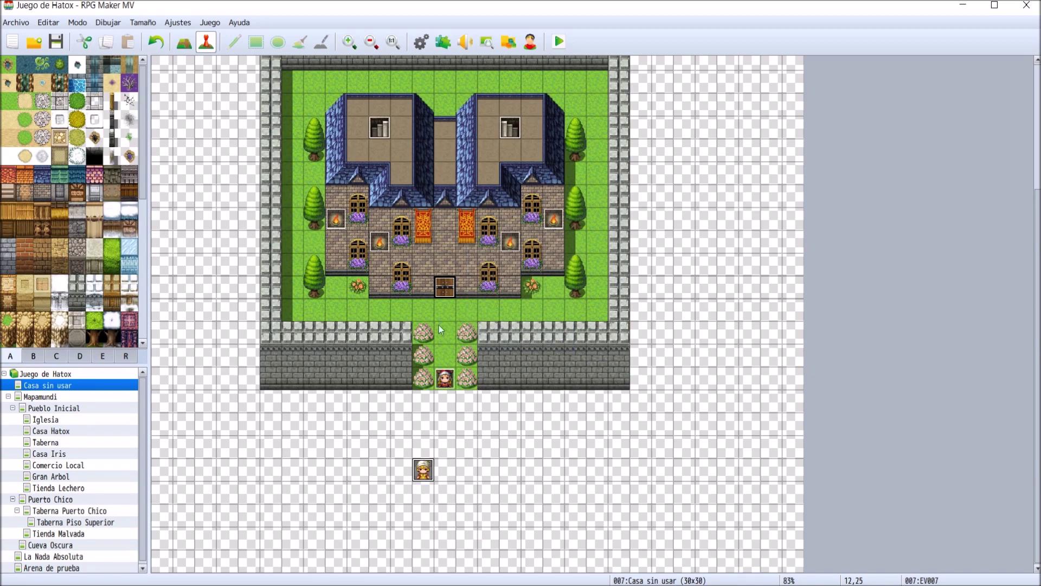
- Replace all commands of the new innkeeper event with the copied rest and save choice block, and select the pasted block
double_click(423, 469)
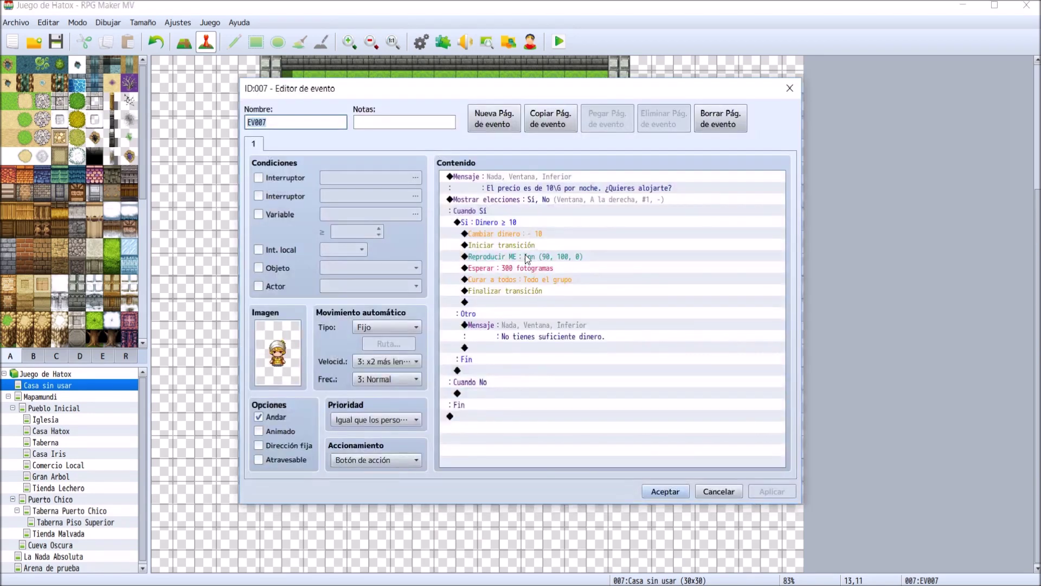
left_click(508, 181)
key("ctrl+a")
key("Delete")
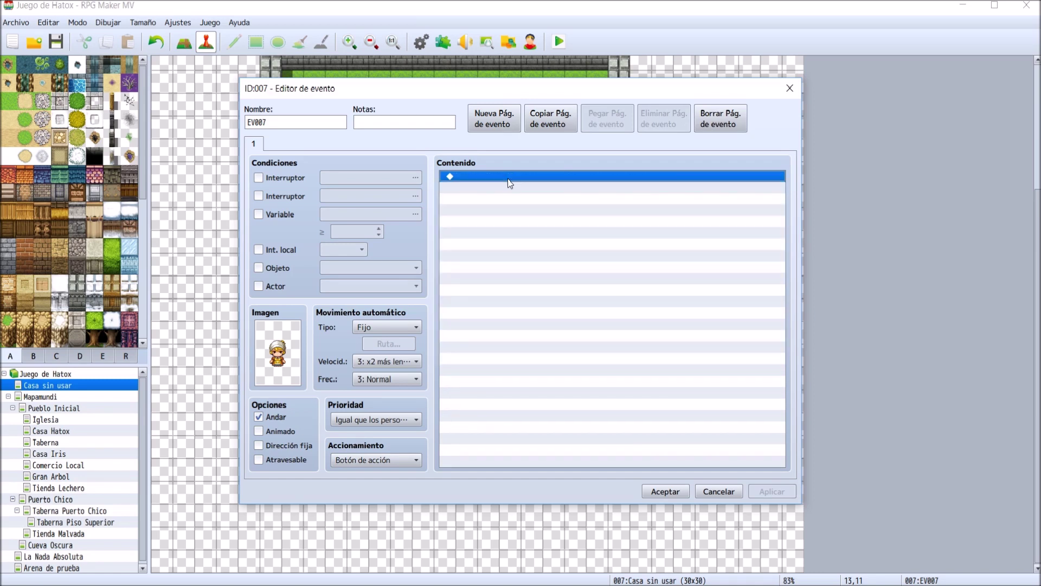
key("ctrl+v")
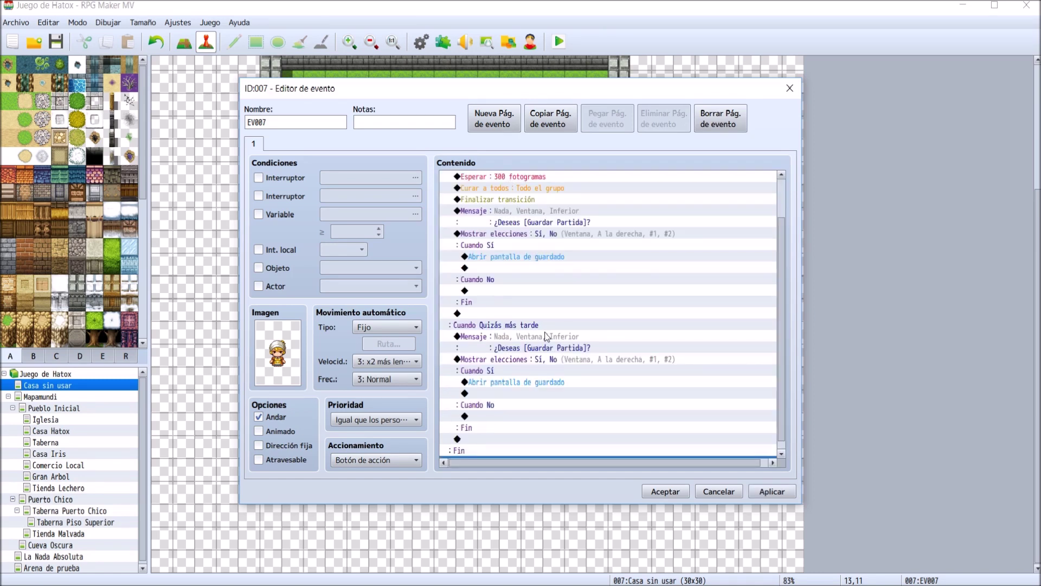
scroll(546, 336, "up", 2)
left_click(480, 176)
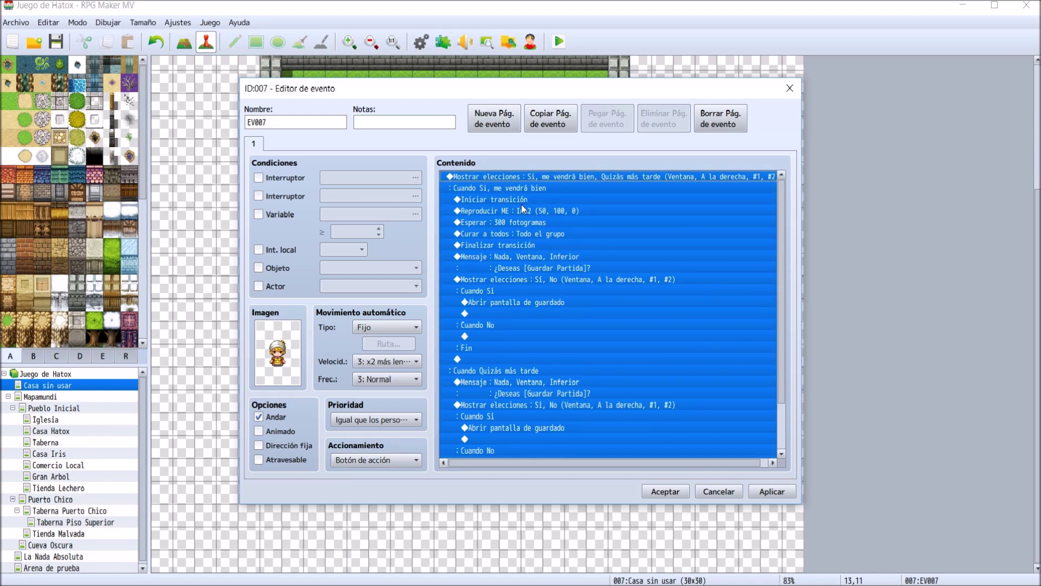
- Review the pasted rest and save choices in the new innkeeper event and save the event
scroll(544, 265, "down", 2)
scroll(545, 265, "up", 2)
left_click(574, 187)
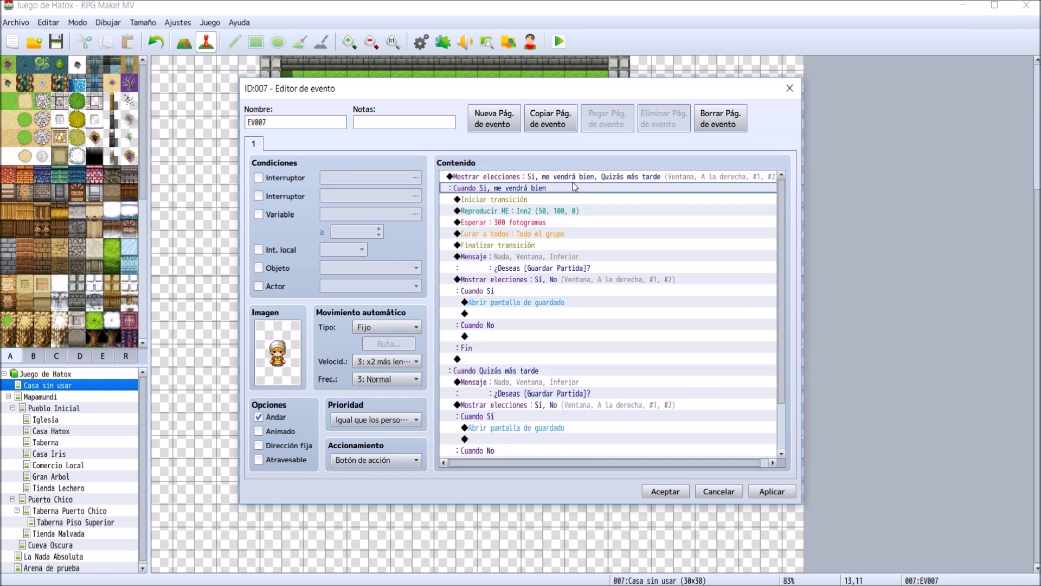
left_click(571, 176)
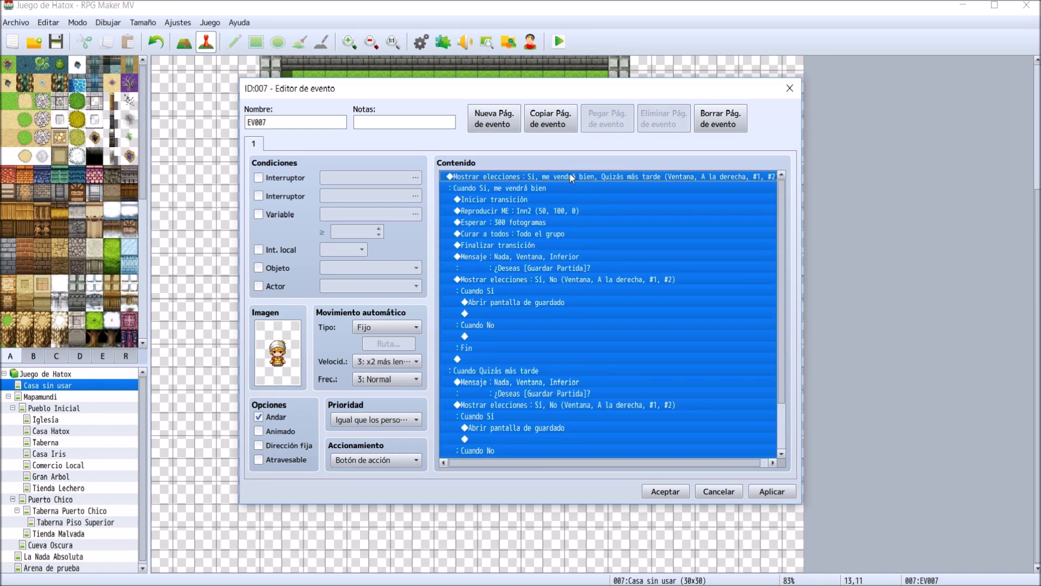
key("Escape")
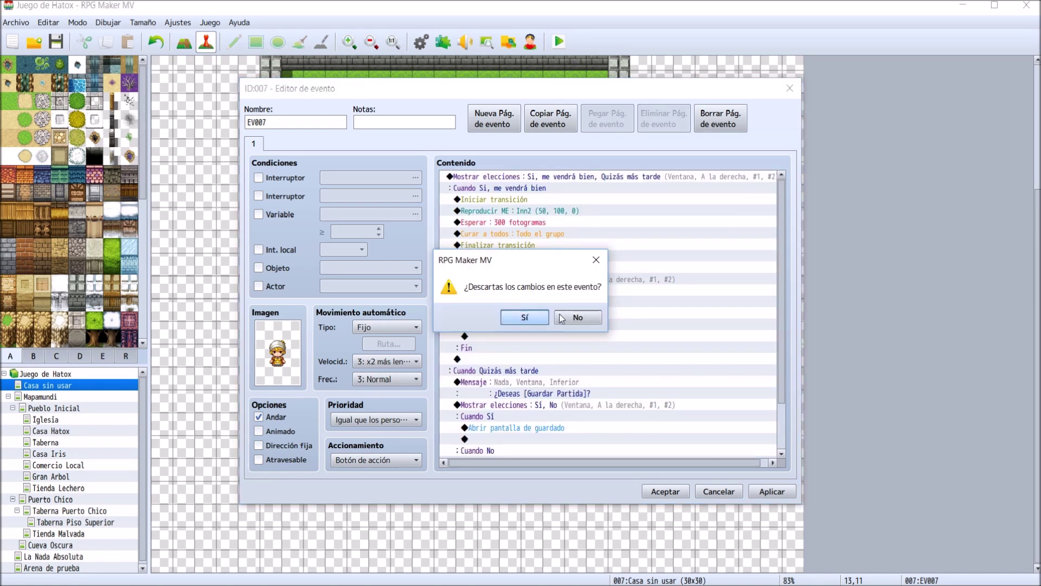
left_click(578, 319)
left_click(482, 380)
left_click(483, 371)
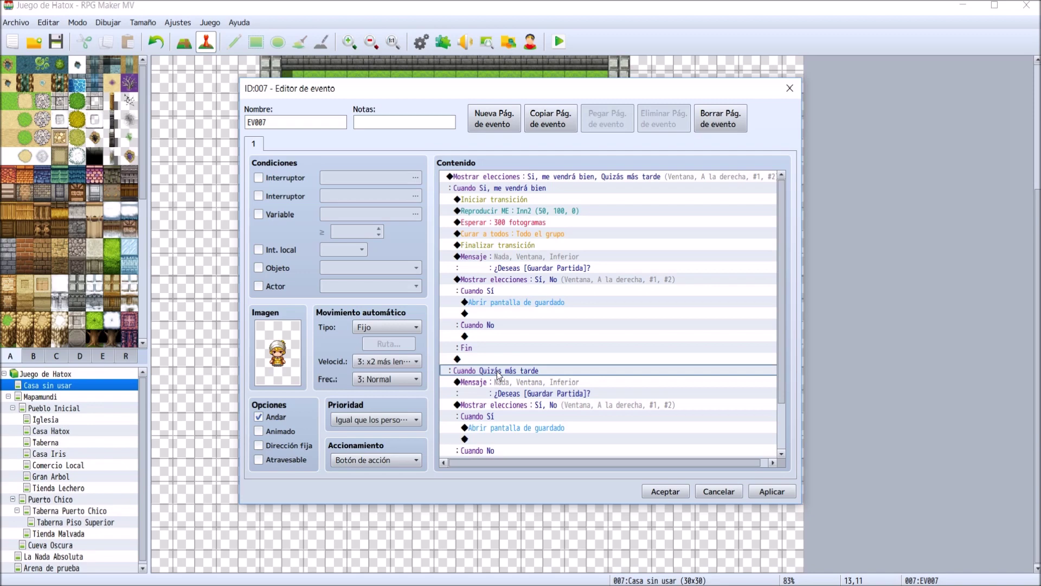
left_click(665, 491)
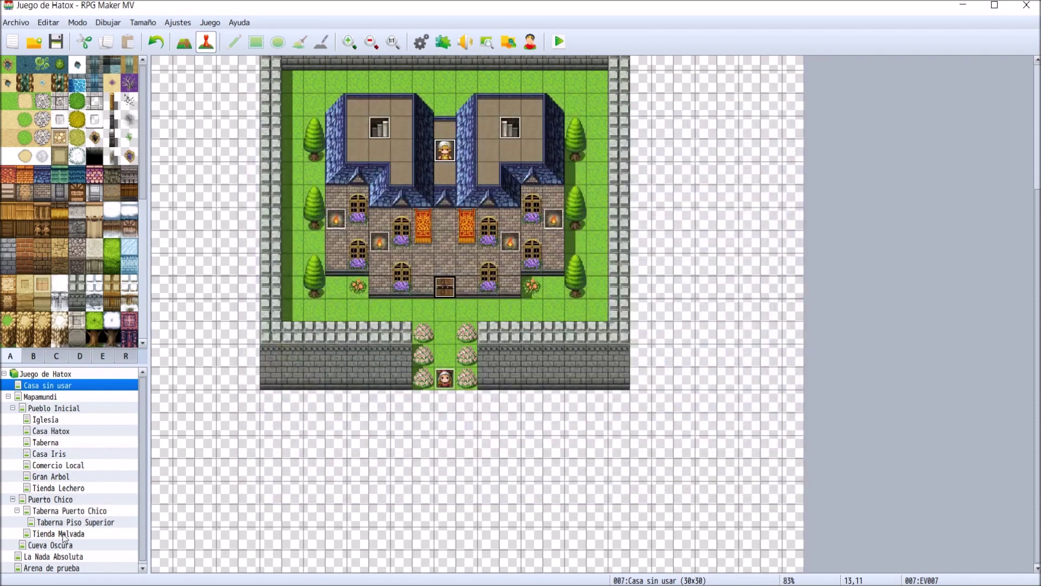
- Examine the room rental commands on pages 2 and 3 of the Bea event in Taberna Puerto Chico
left_click(81, 522)
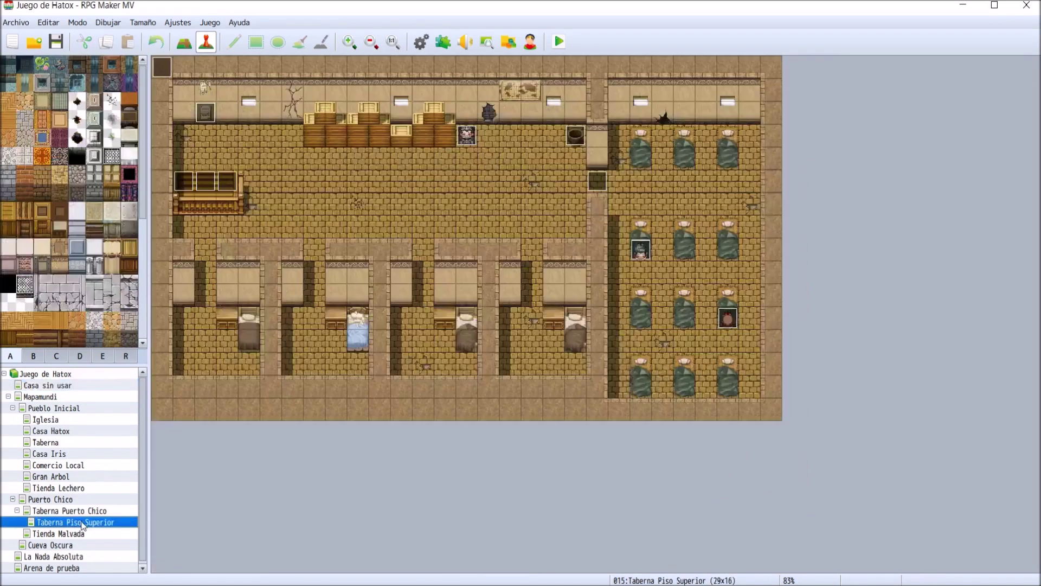
left_click(121, 510)
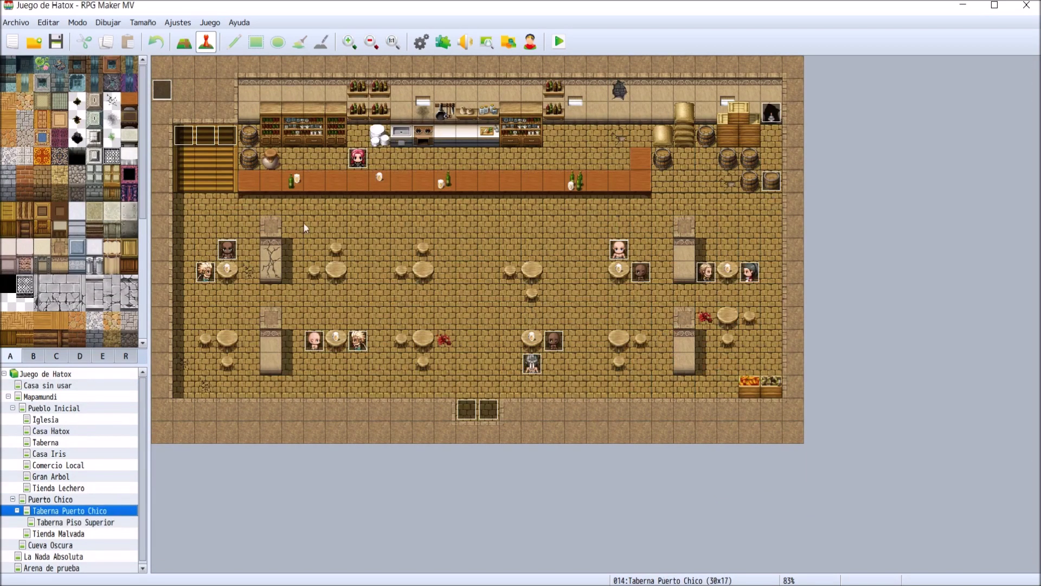
double_click(365, 162)
left_click(273, 145)
scroll(602, 363, "down", 3)
scroll(588, 358, "down", 3)
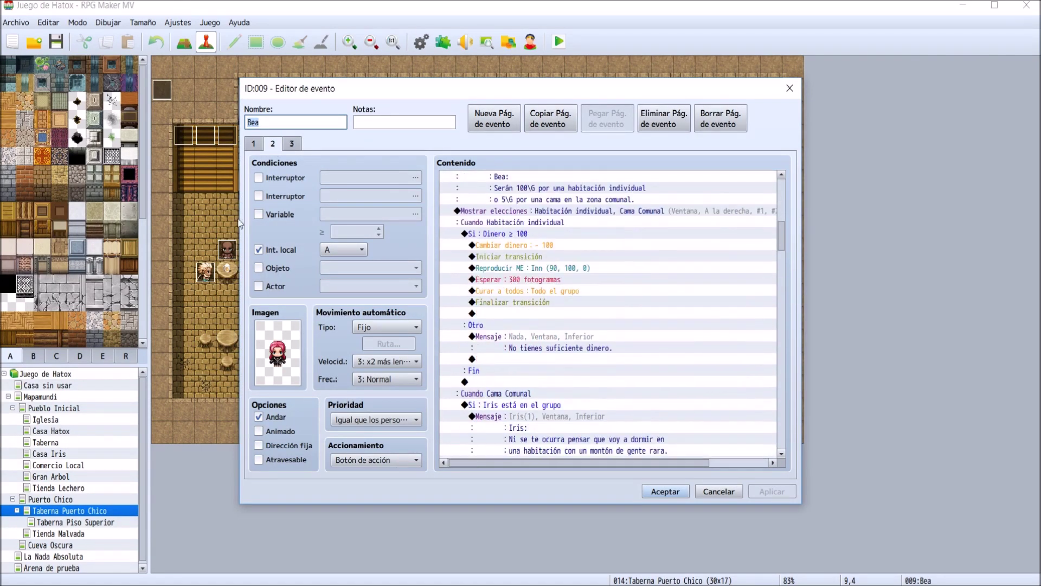
left_click(295, 144)
scroll(660, 393, "down", 10)
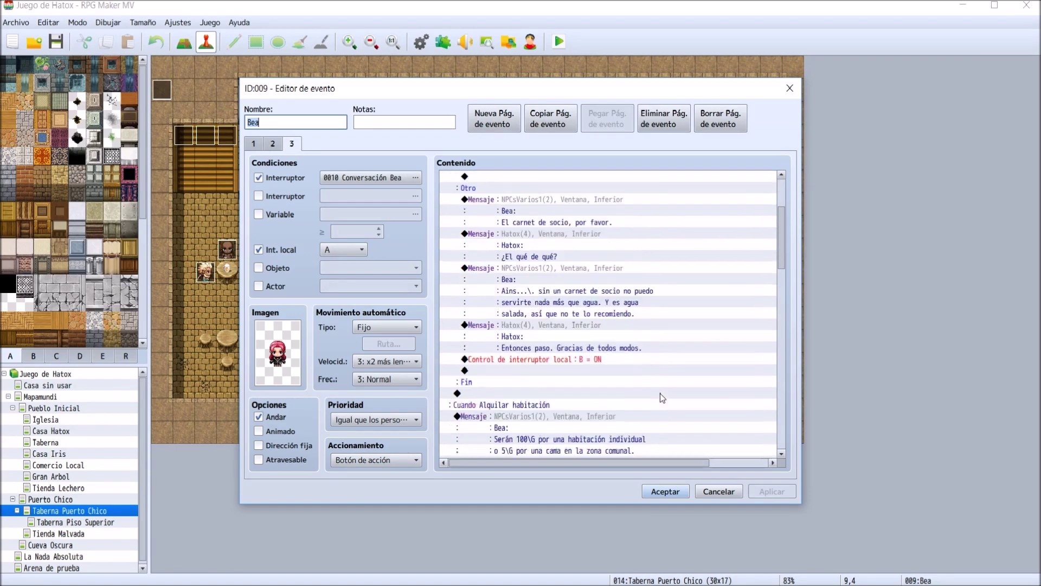
left_click(539, 351)
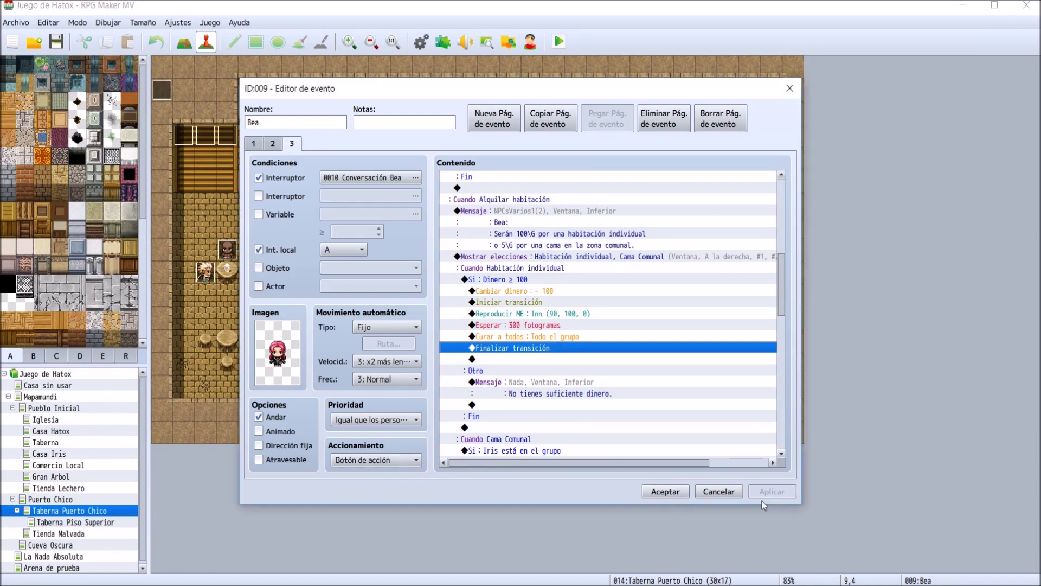
left_click(675, 490)
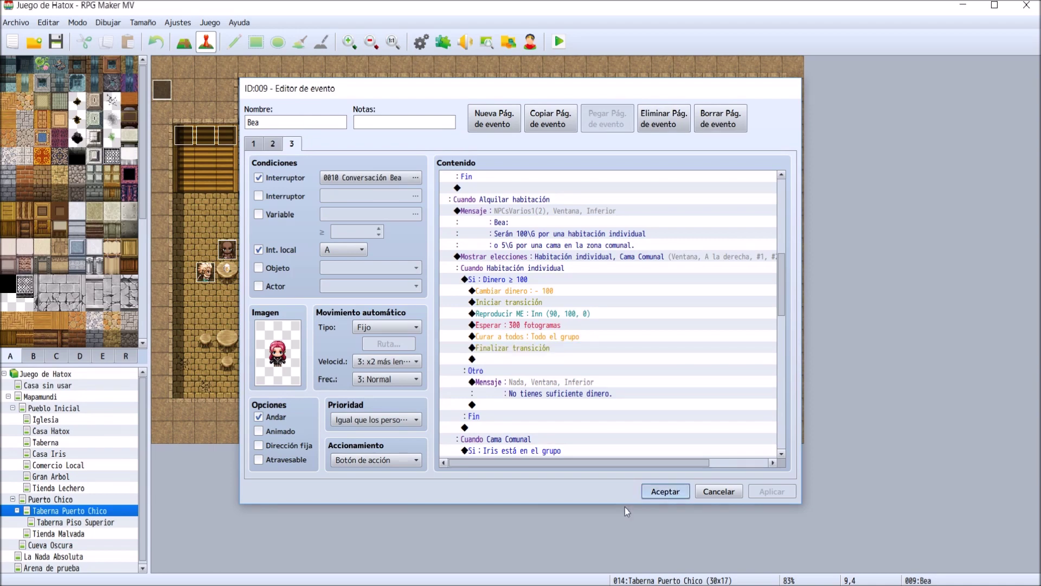
- Copy the message text "¿Deseas [Guardar Partida]?" from the bed event in Casa Hatox and close the event
left_click(71, 432)
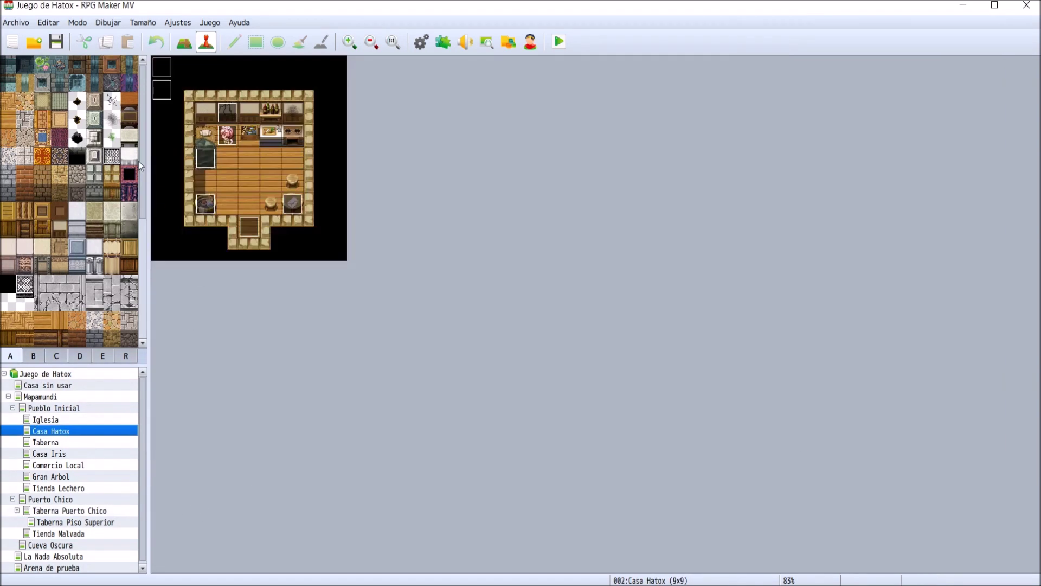
double_click(210, 162)
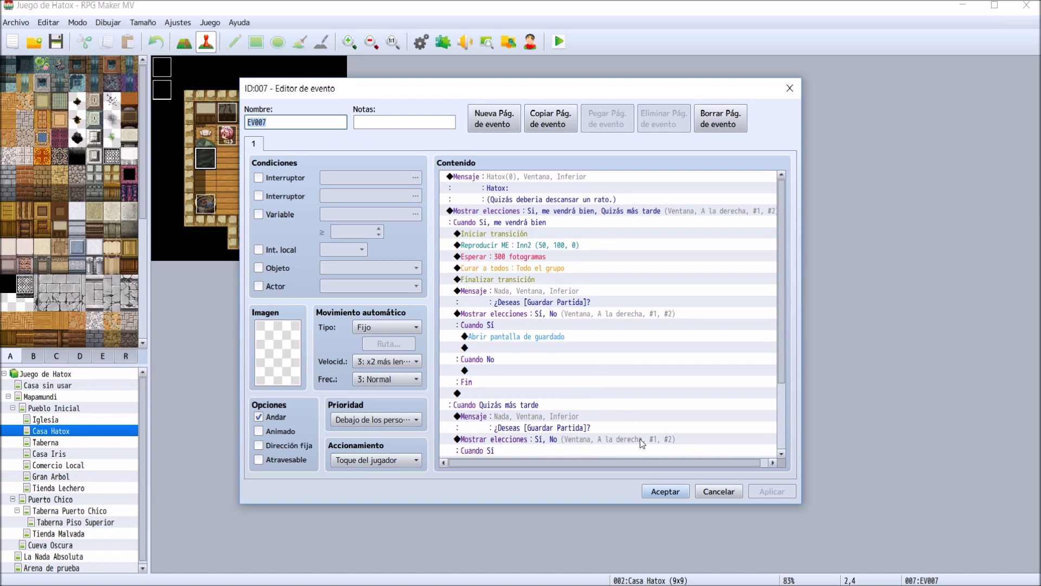
left_click(666, 491)
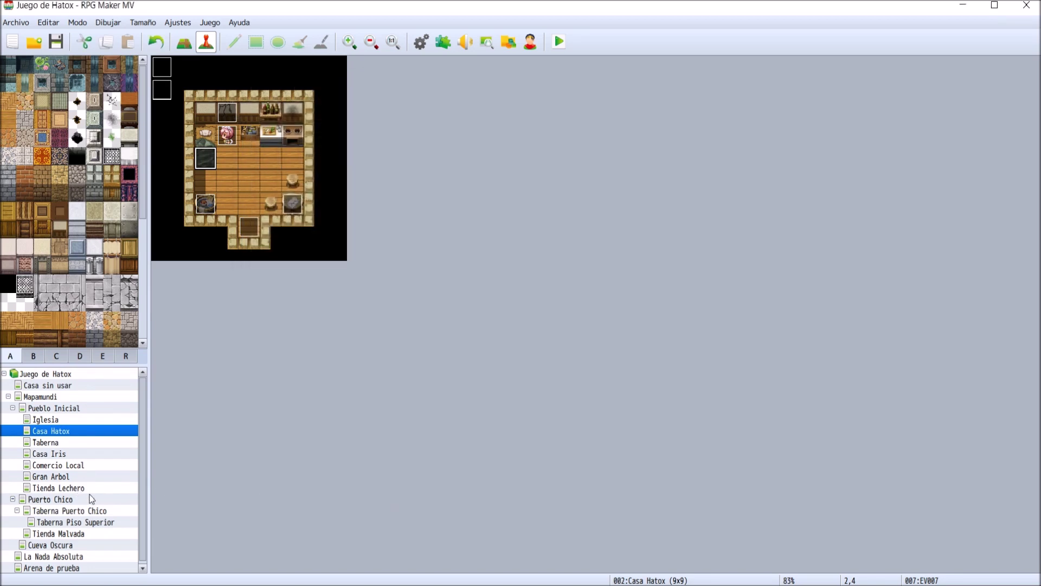
double_click(207, 161)
double_click(512, 288)
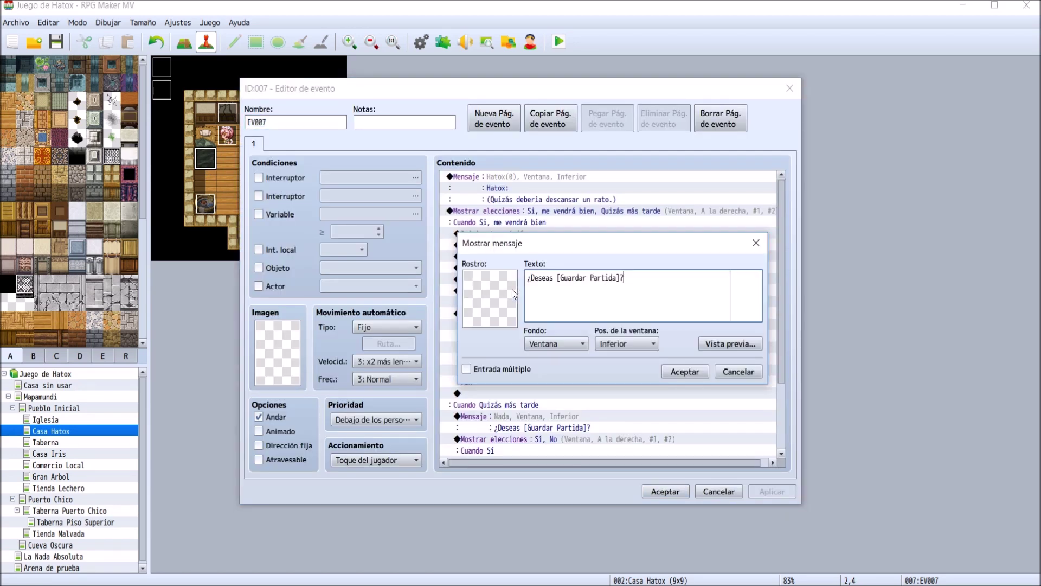
key("shift+Home")
key("ctrl+c")
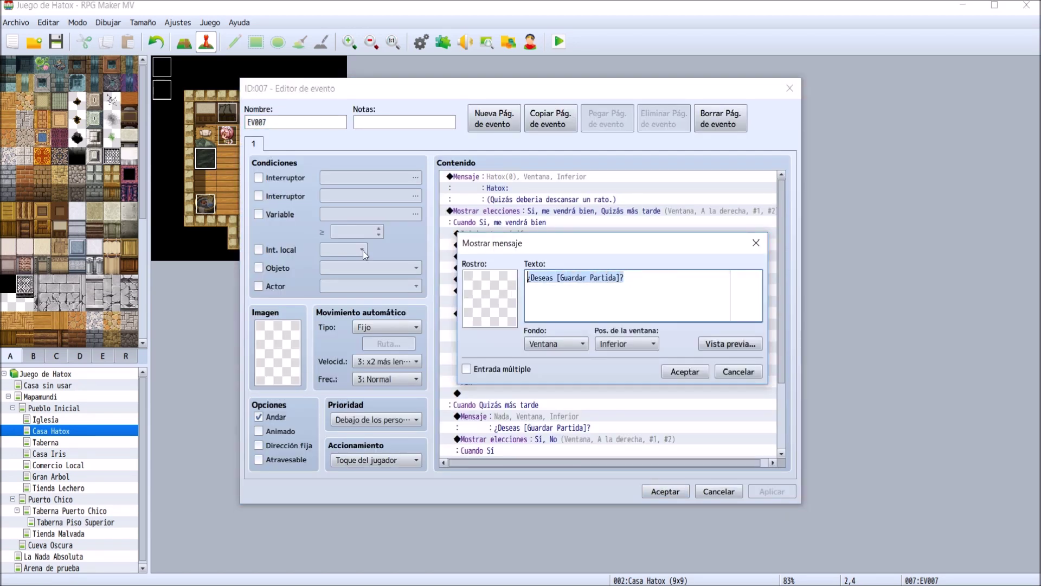
left_click(707, 377)
left_click(664, 492)
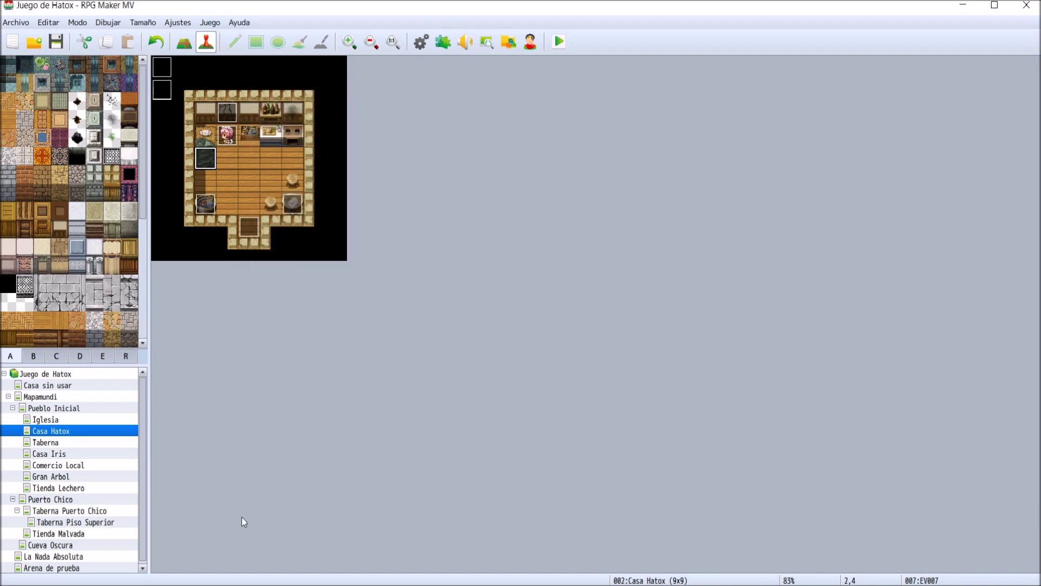
- Add the message "¿Deseas [Guardar Partida]?" after Finalizar transición in the Habitación individual branch on page 2 of the Bea event in Taberna Puerto Chico
left_click(126, 499)
left_click(126, 510)
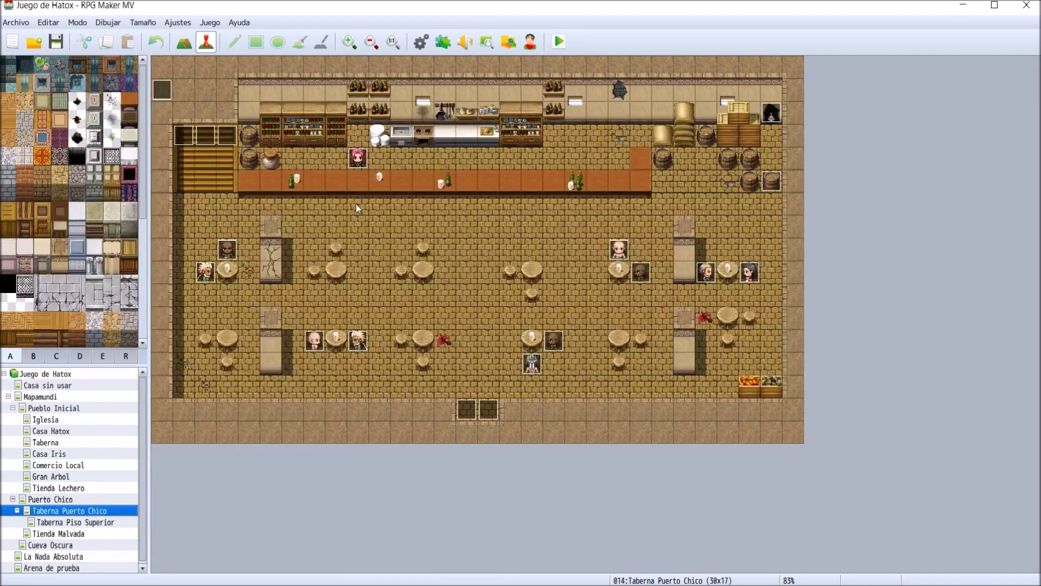
double_click(355, 169)
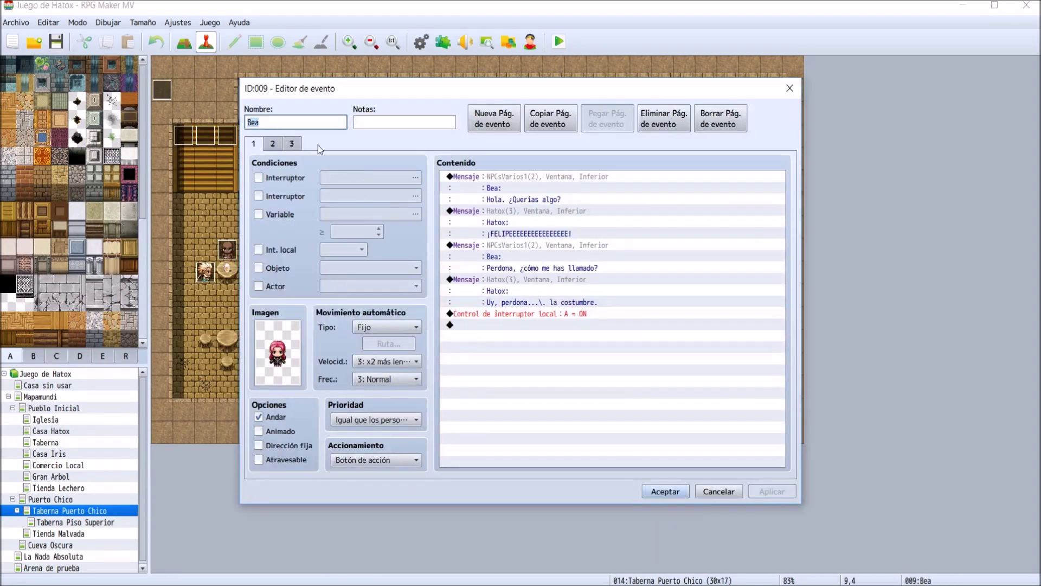
left_click(280, 144)
scroll(512, 317, "down", 10)
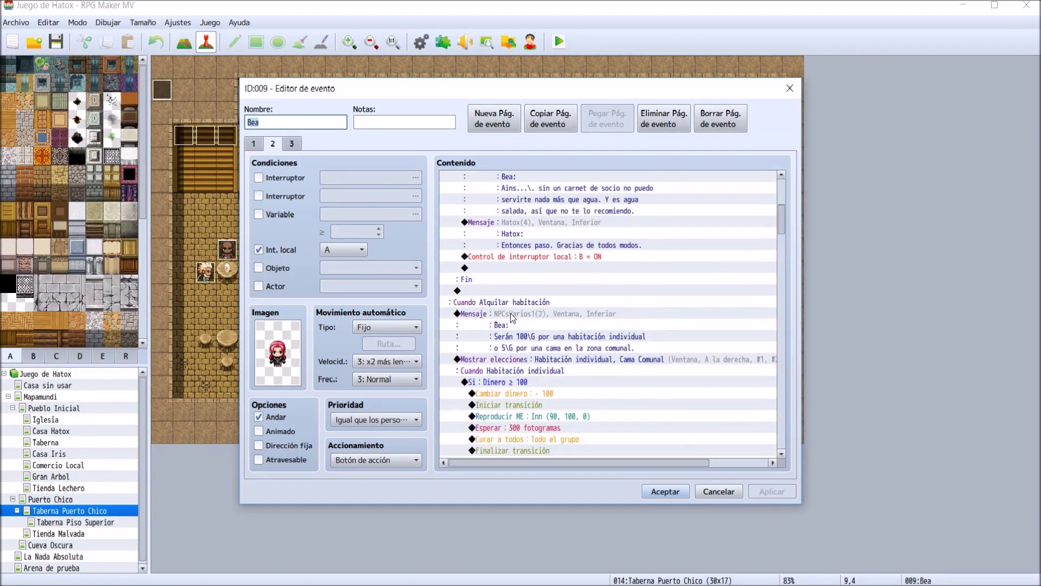
double_click(537, 382)
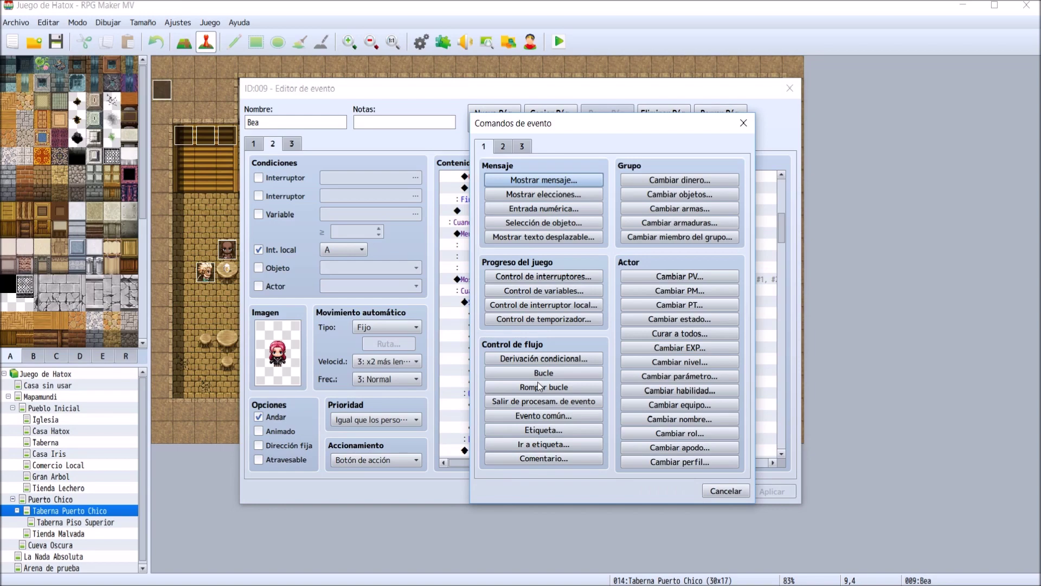
left_click(524, 183)
key("ctrl+v")
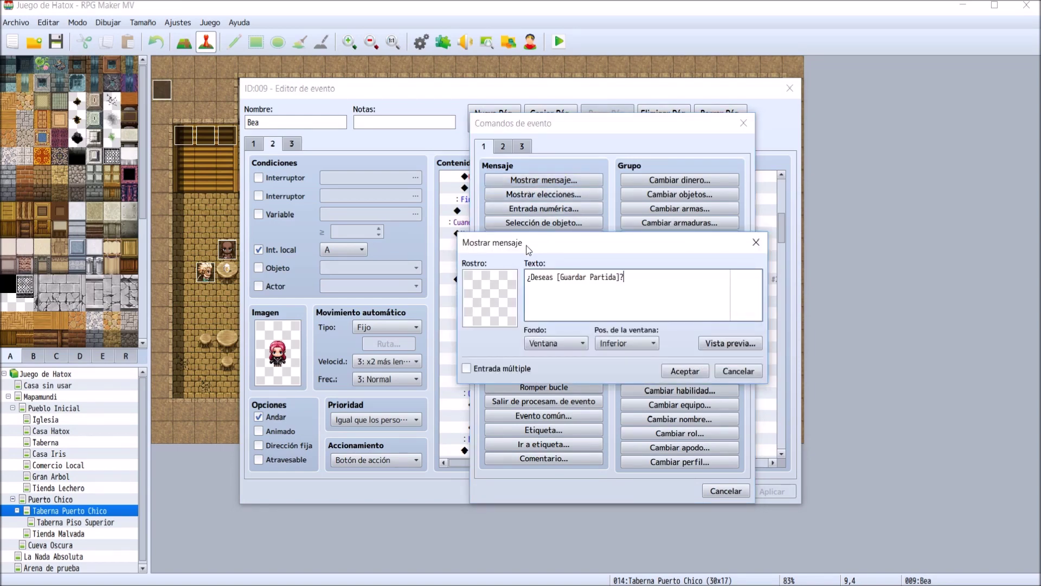
left_click(697, 372)
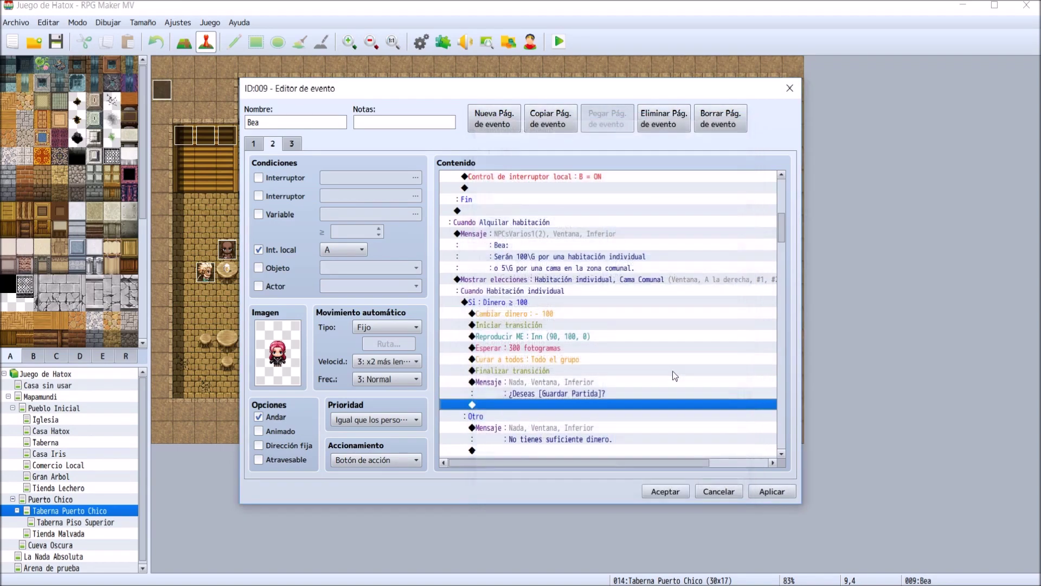
double_click(552, 399)
left_click(503, 145)
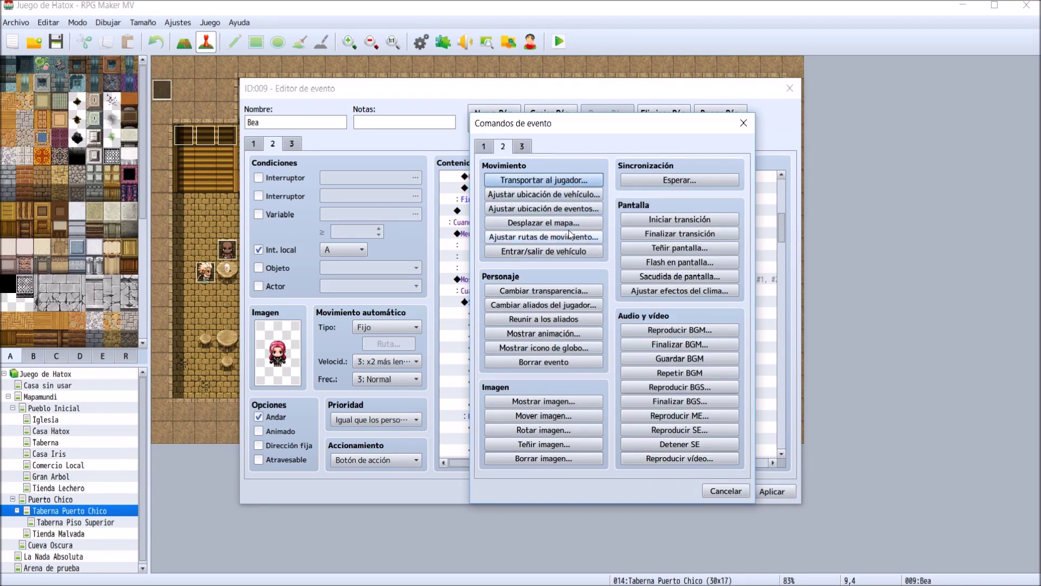
key("Escape")
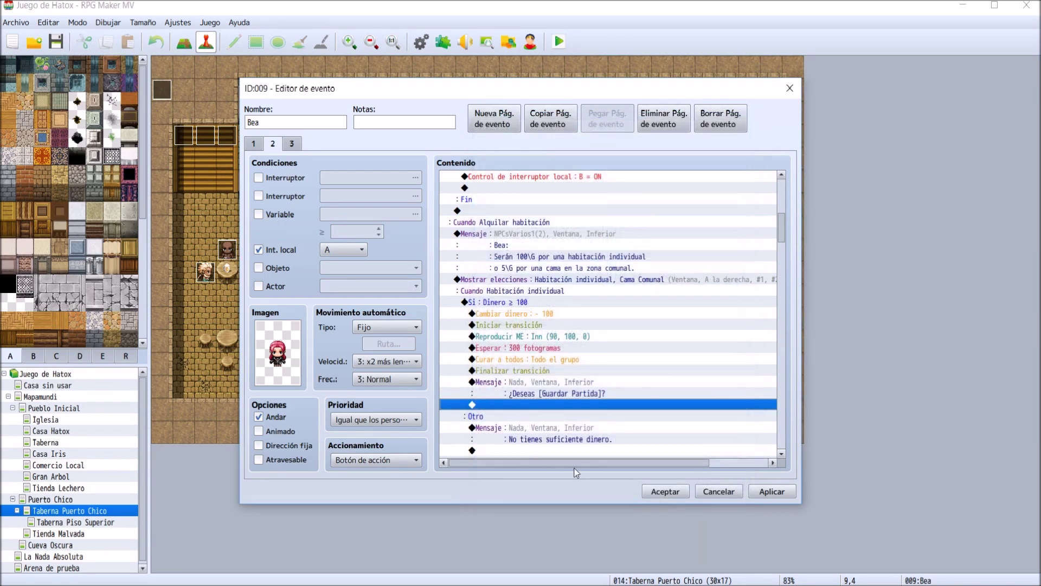
- Save the Bea event and check how the bed event in Casa Hatox builds its Sí/No save choices
left_click(664, 490)
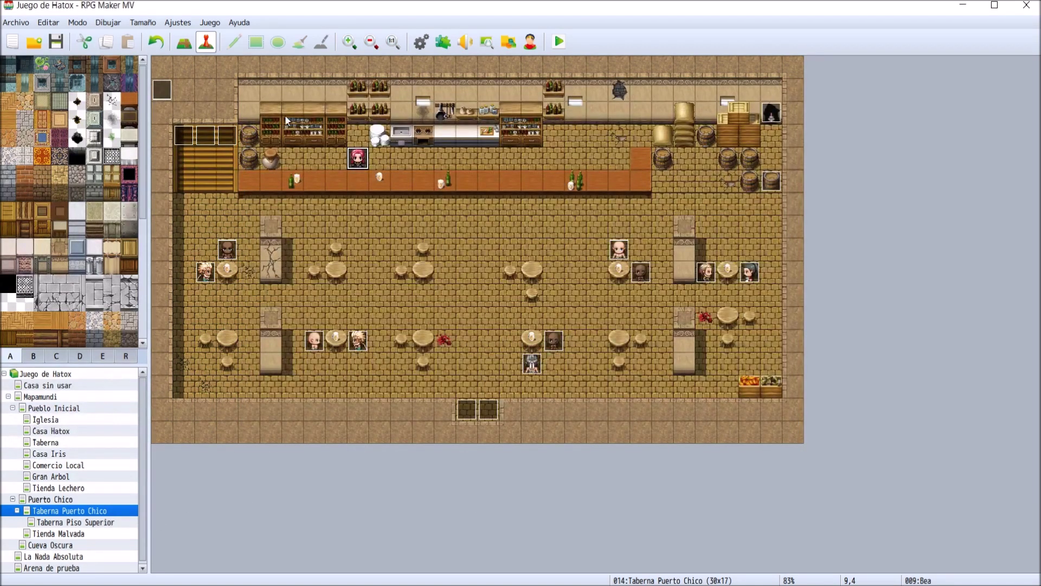
left_click(100, 431)
double_click(198, 152)
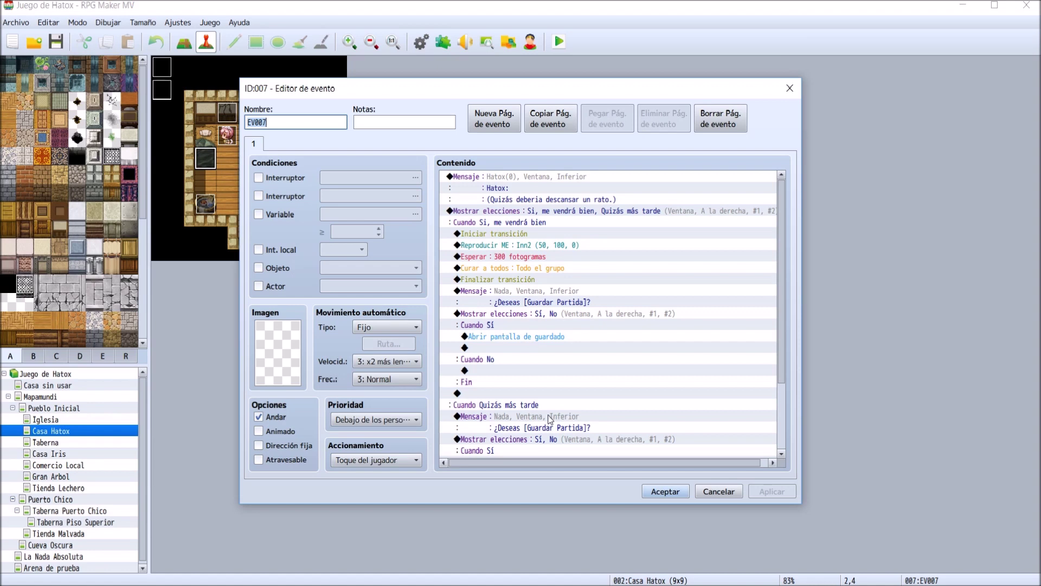
scroll(580, 416, "down", 2)
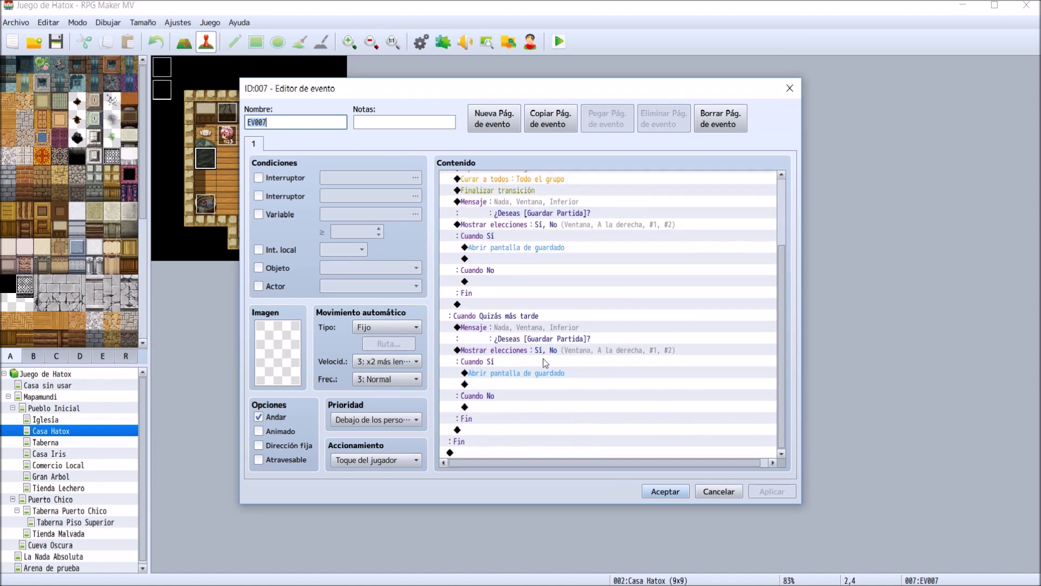
key("Escape")
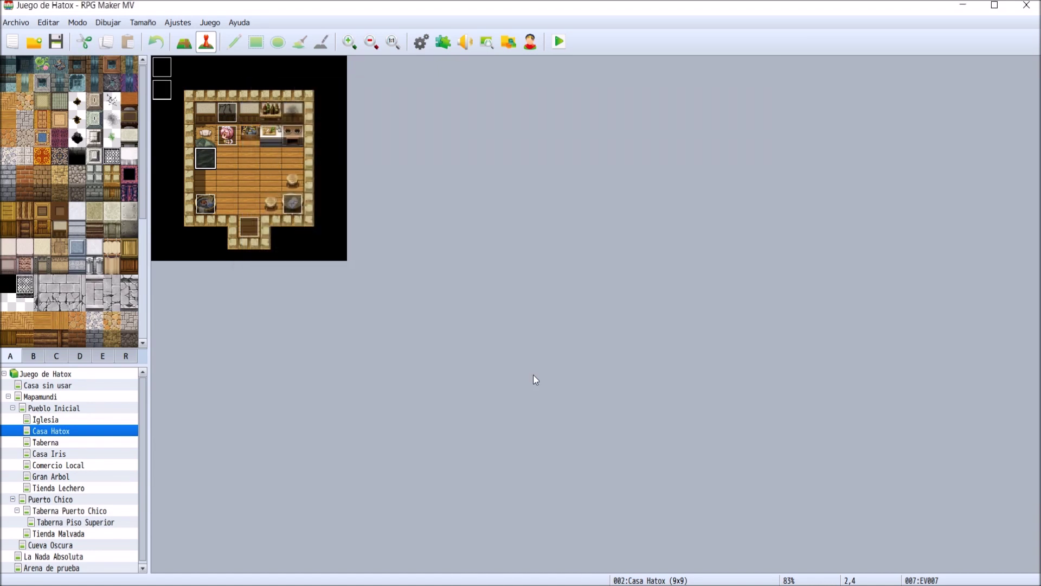
- Add Sí/No choices after the "¿Deseas [Guardar Partida]?" message on page 2 of the Bea event in Taberna Puerto Chico
left_click(112, 534)
left_click(101, 511)
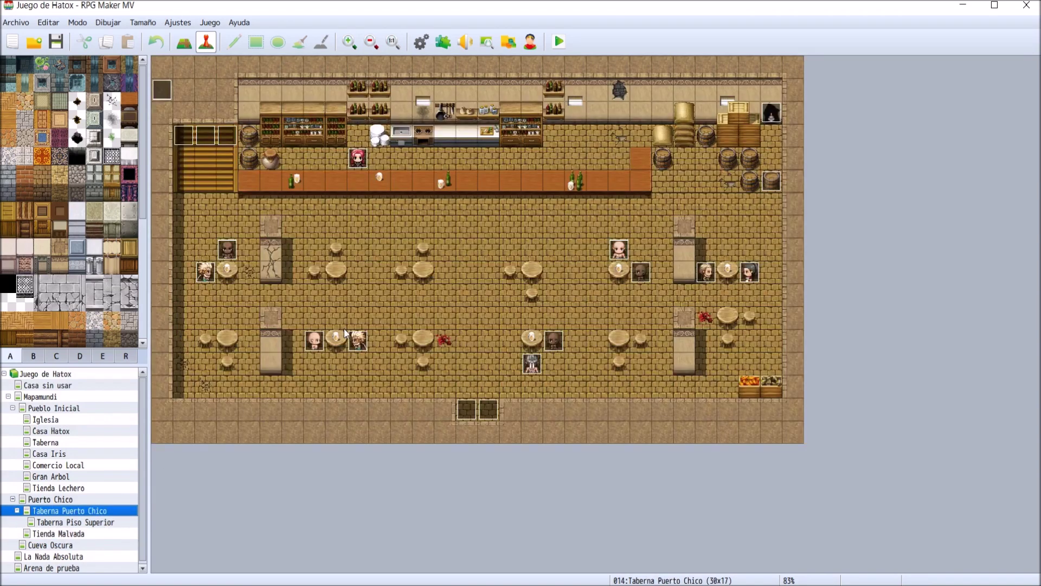
double_click(363, 157)
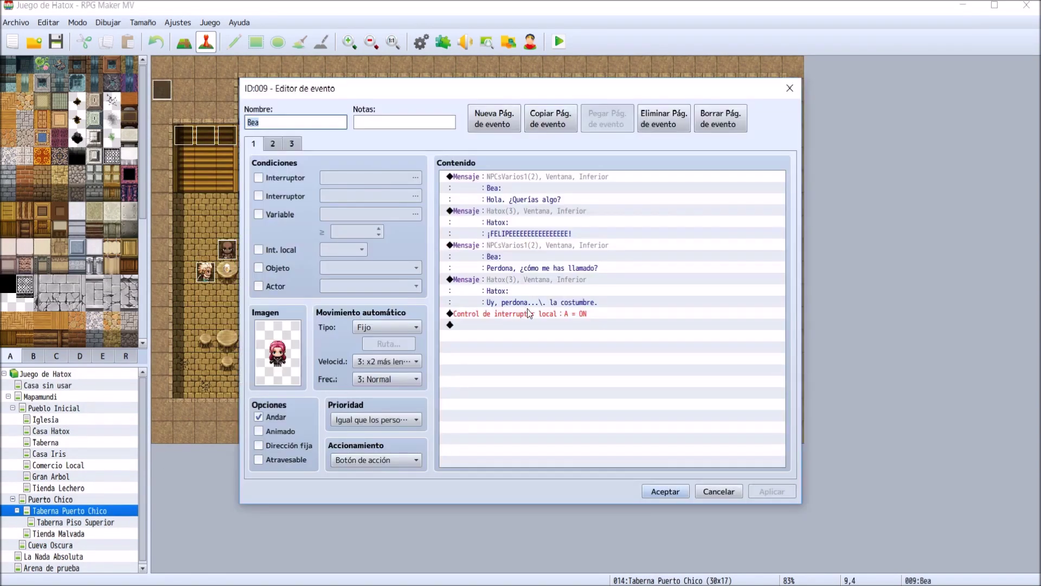
left_click(275, 144)
scroll(519, 358, "down", 5)
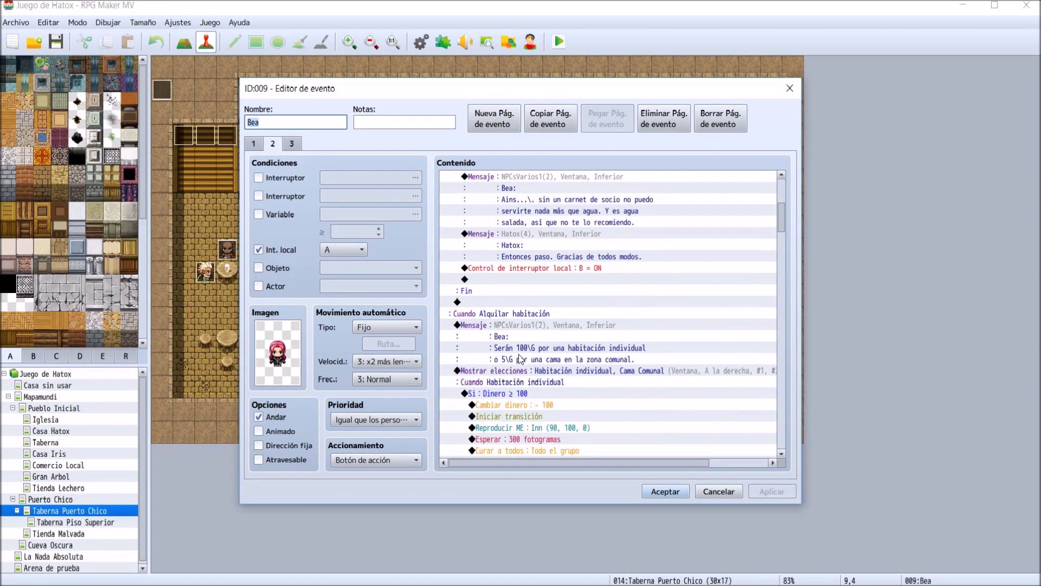
scroll(520, 379, "down", 1)
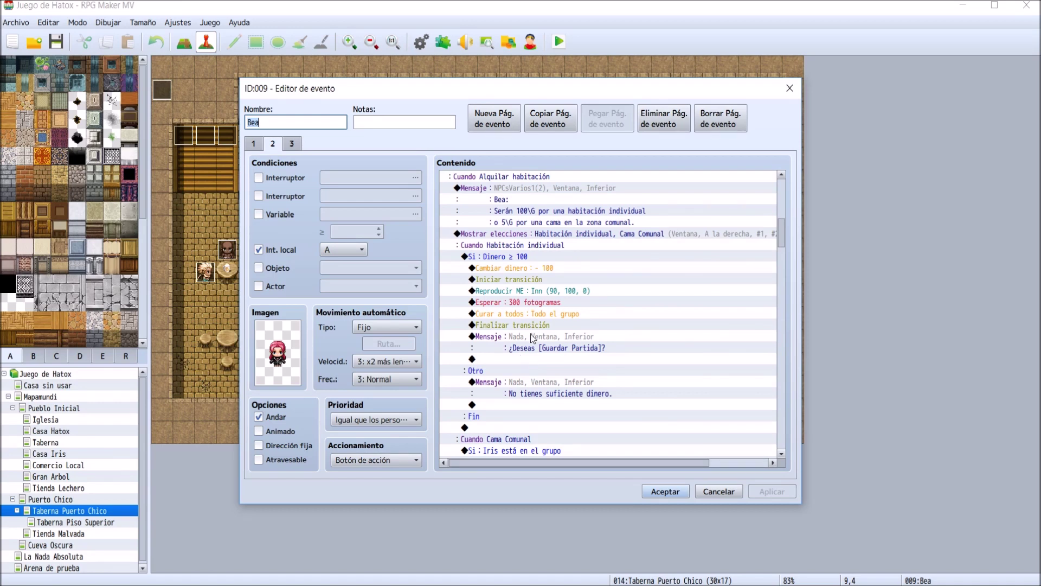
scroll(530, 339, "down", 4)
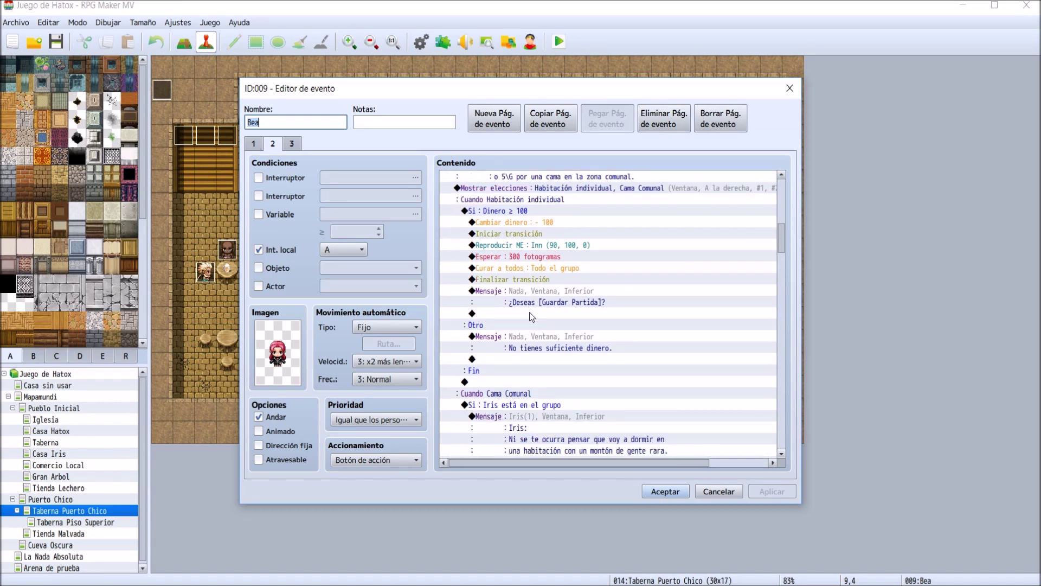
left_click(529, 313)
double_click(529, 313)
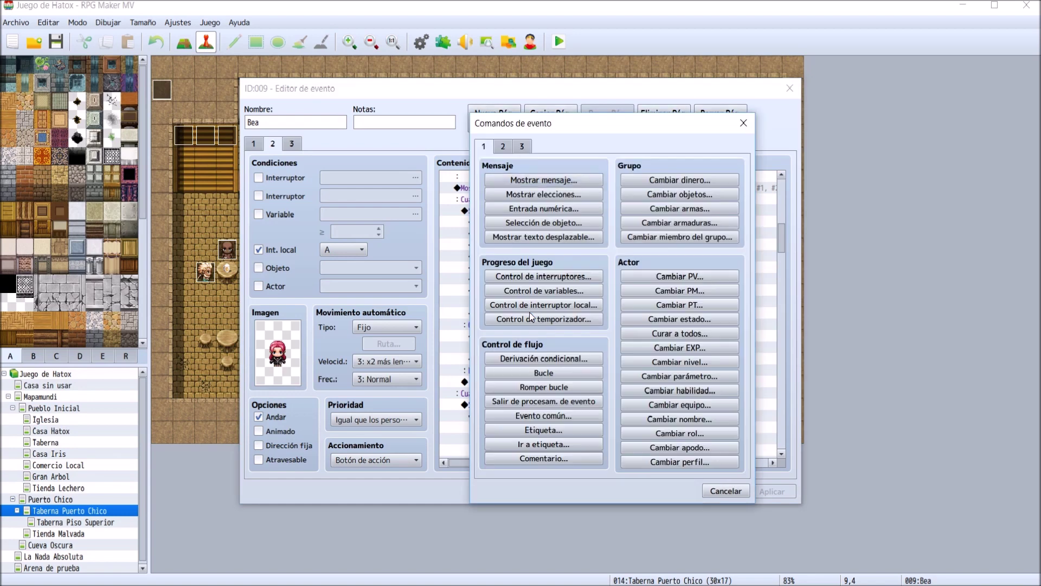
left_click(502, 146)
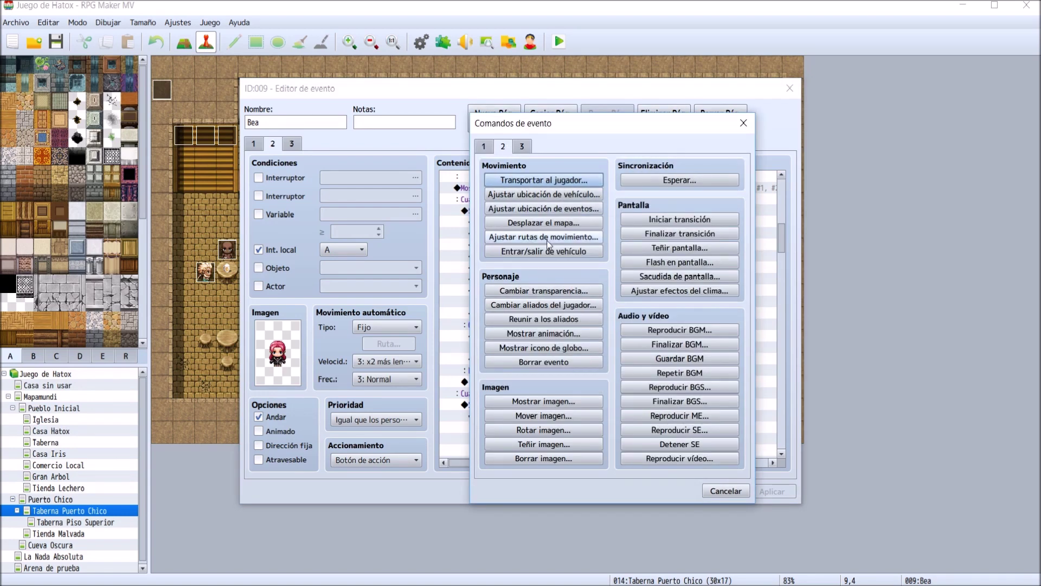
left_click(491, 147)
left_click(532, 206)
key("Escape")
left_click(545, 194)
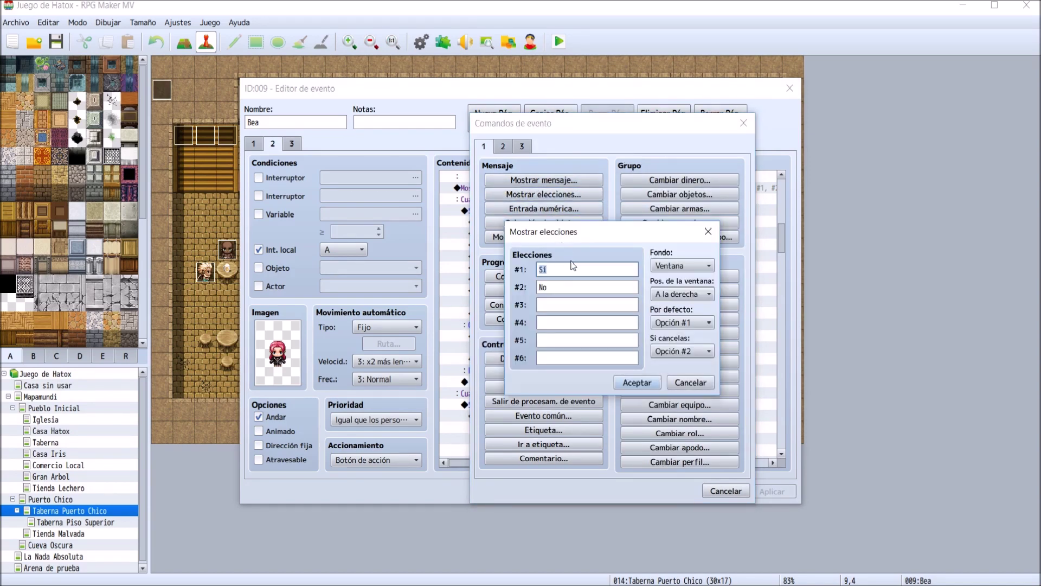
left_click(629, 385)
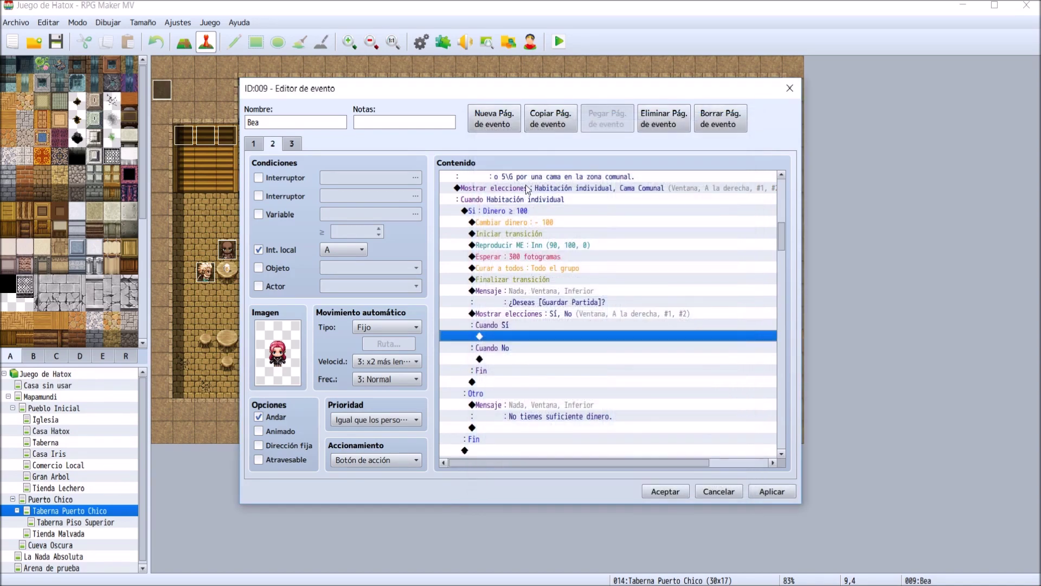
- Add the Abrir pantalla de guardado command under the Cuando Sí branch and apply the changes to the Bea event
double_click(553, 336)
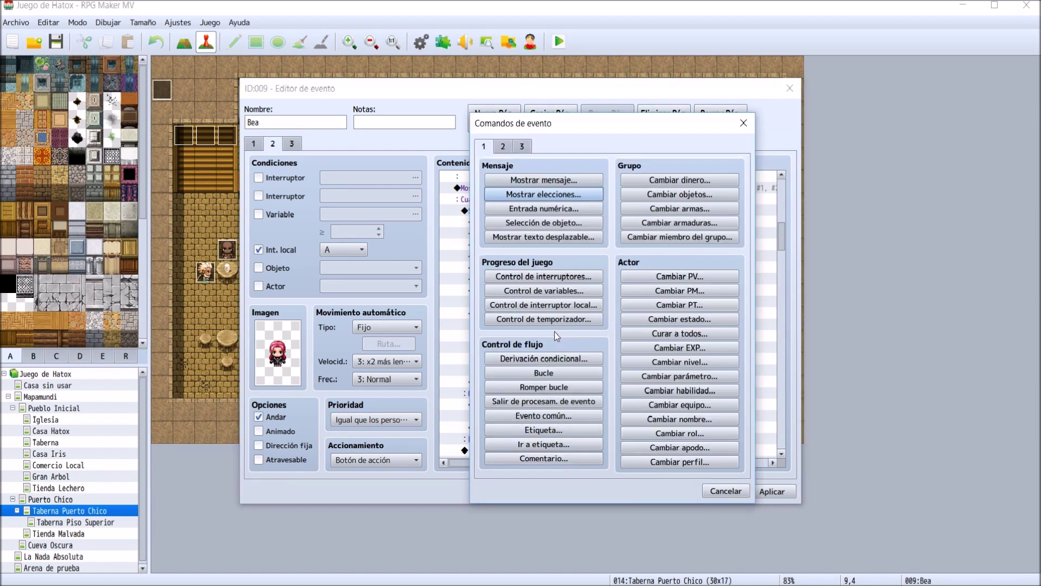
left_click(503, 146)
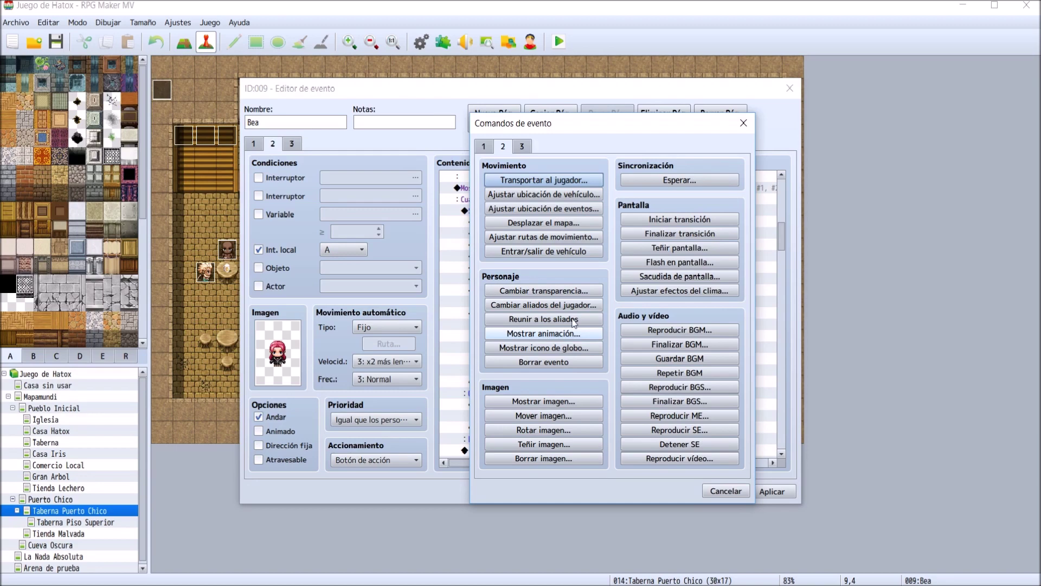
left_click(523, 146)
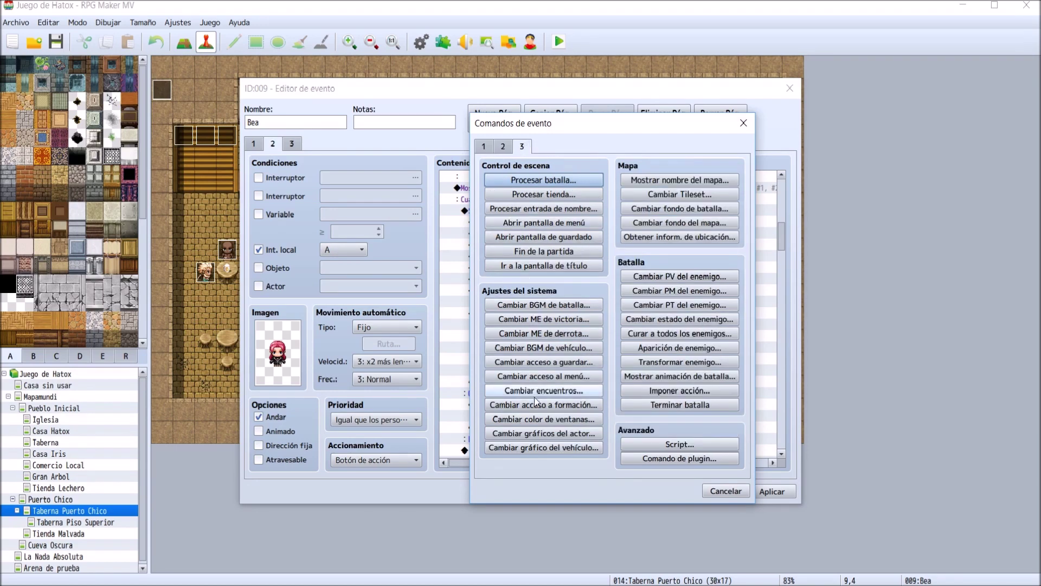
left_click(543, 237)
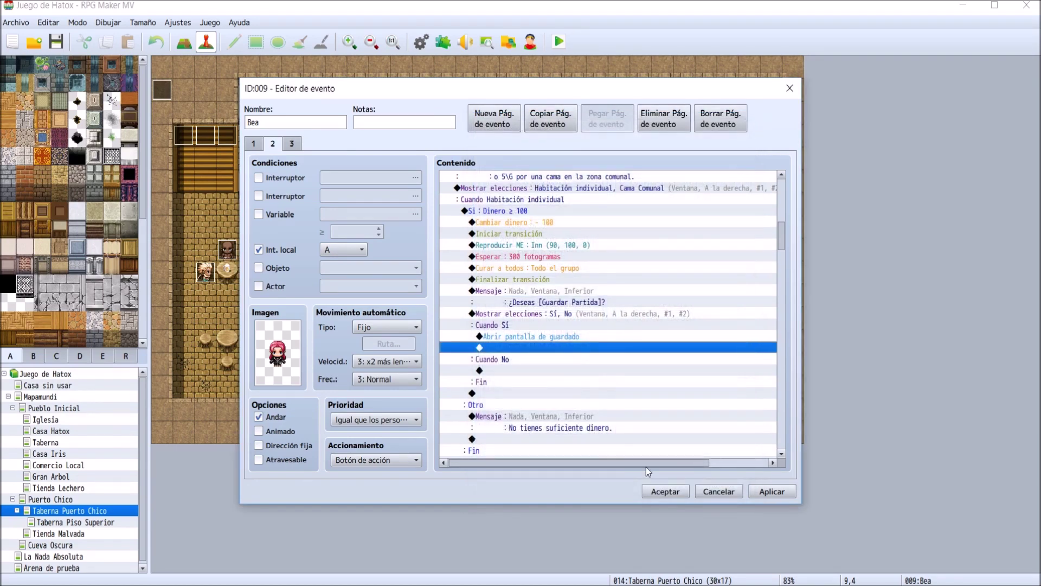
left_click(772, 491)
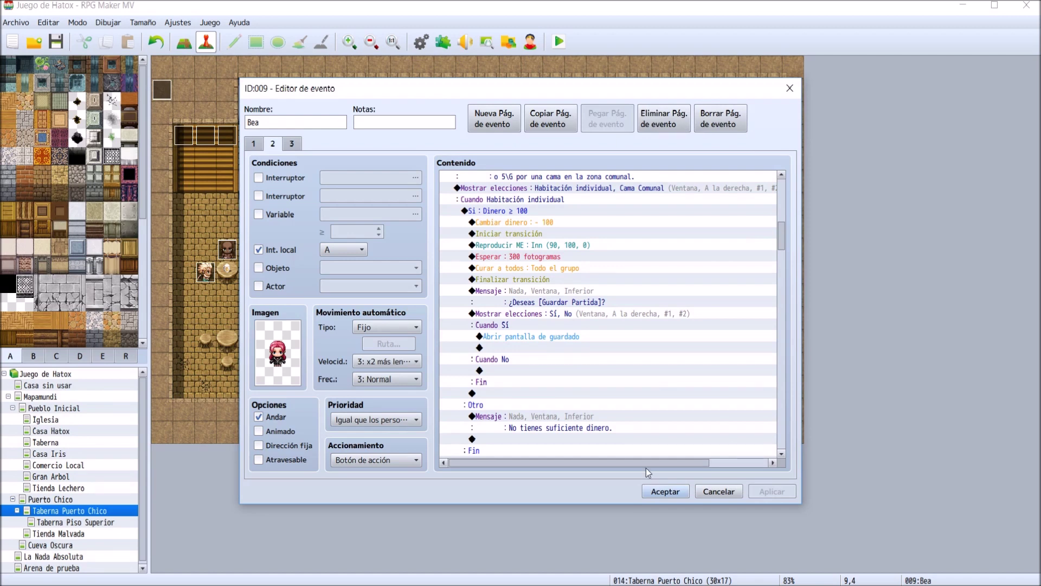
- Copy the "¿Deseas [Guardar Partida]?" message together with its whole Sí/No choices block from page 2
left_click(564, 314)
left_click(564, 293)
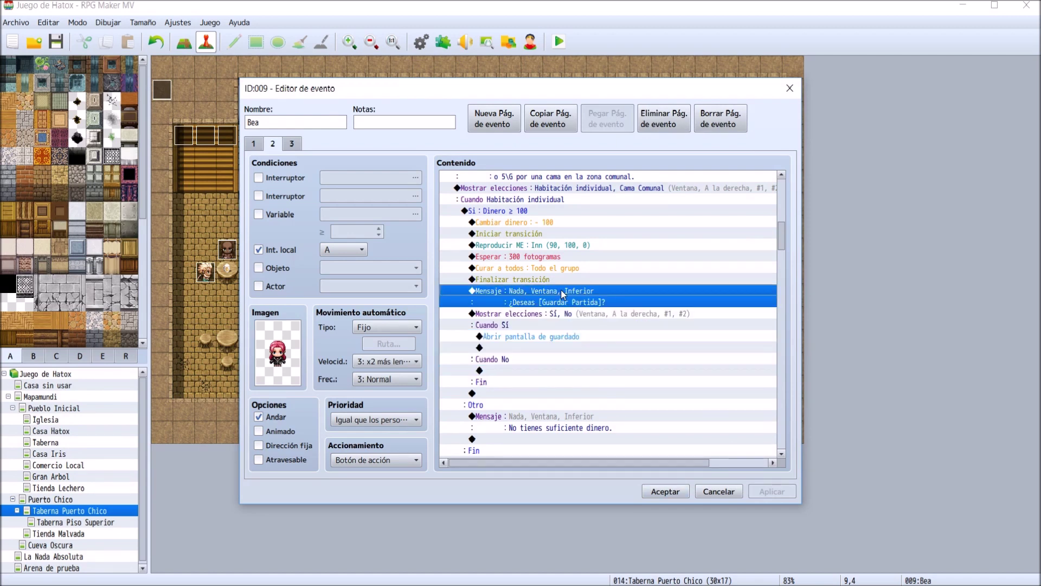
left_click(563, 315)
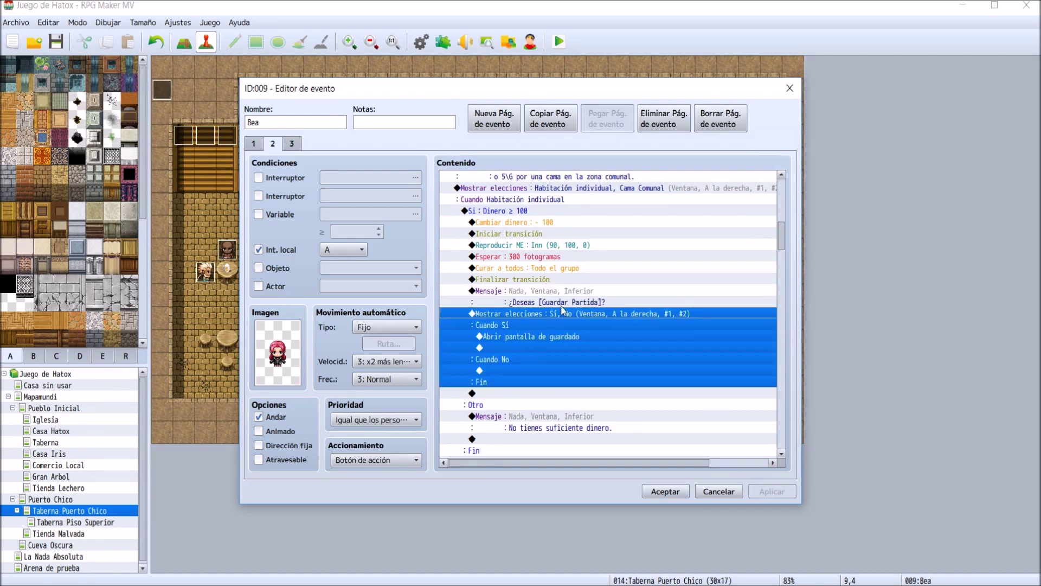
left_click(563, 293, "shift")
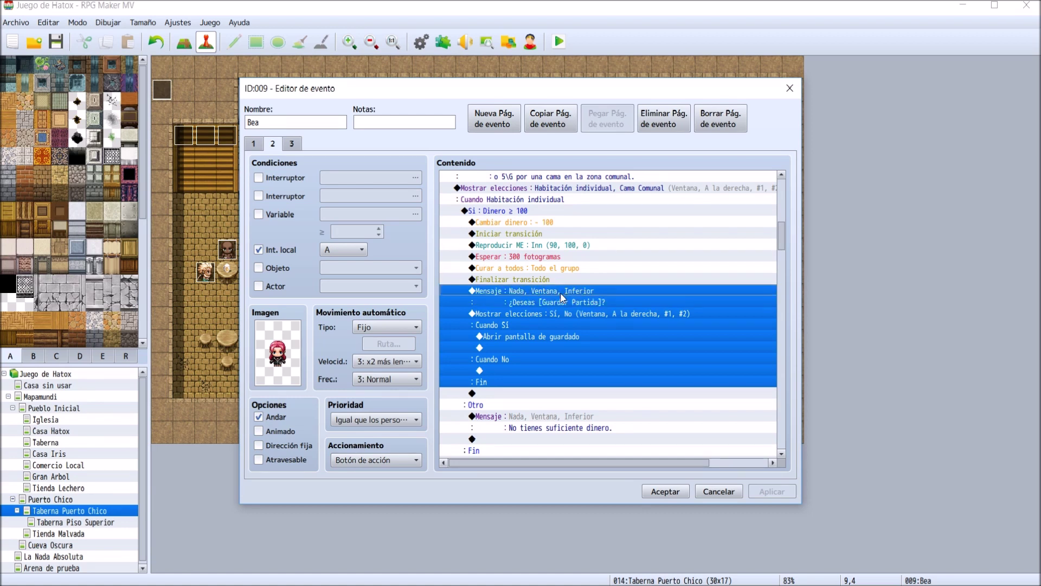
right_click(561, 292)
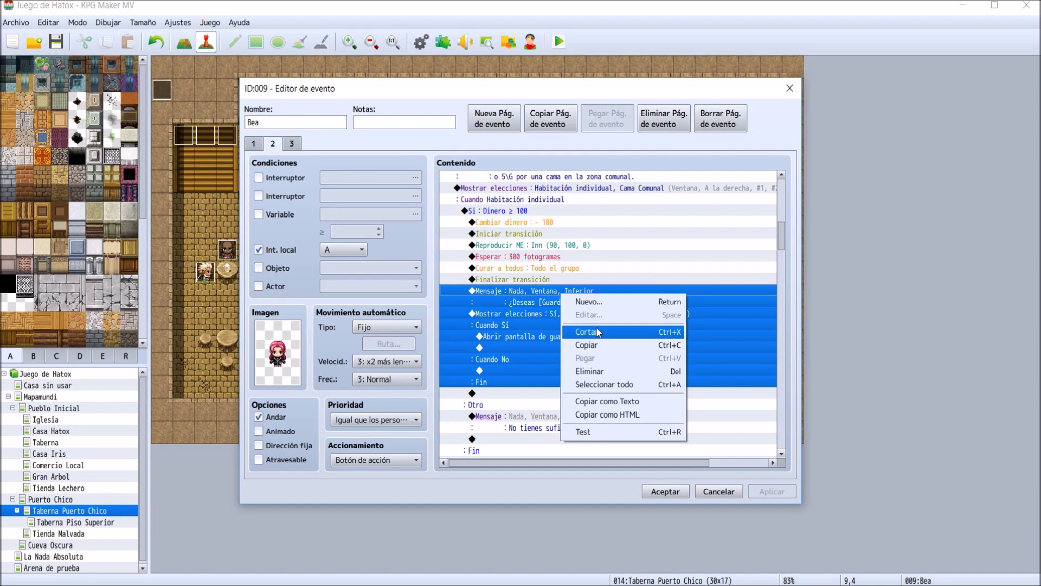
left_click(599, 345)
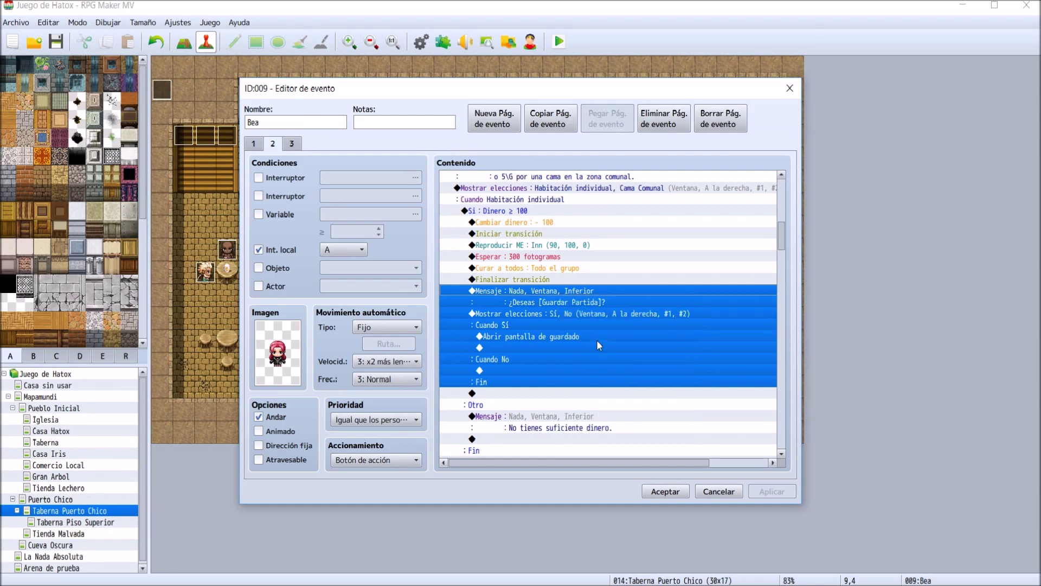
- Paste the save block after Finalizar transición in the Habitación individual branch on page 3 and save the Bea event
left_click(292, 143)
scroll(536, 347, "down", 10)
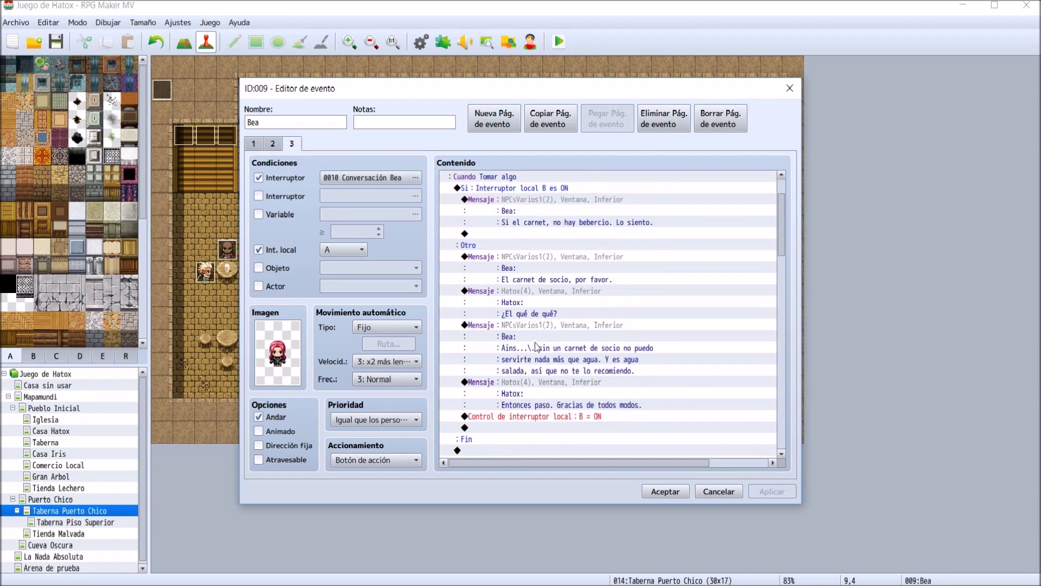
scroll(536, 347, "down", 4)
left_click(520, 325)
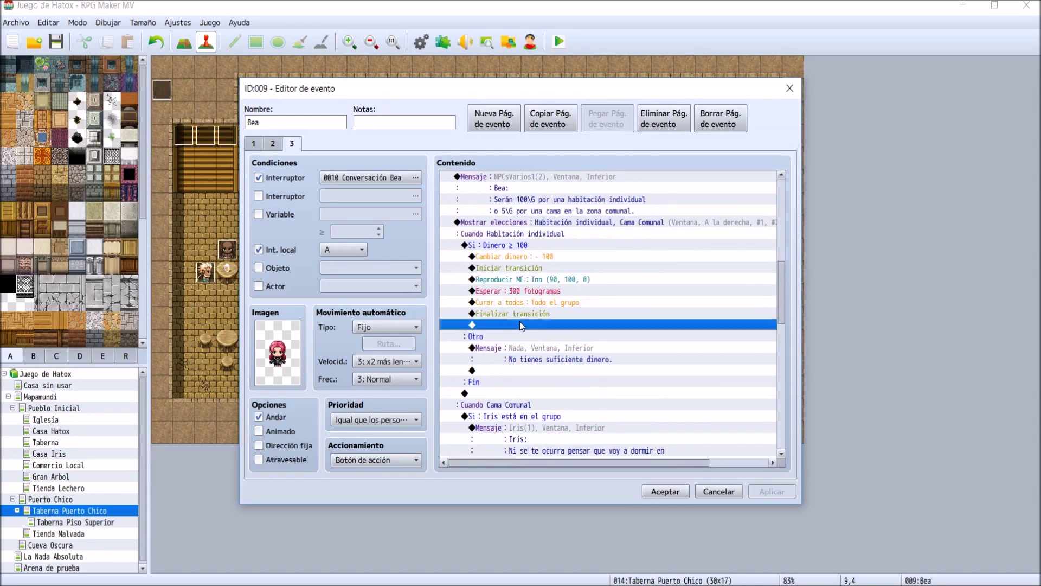
key("ctrl+v")
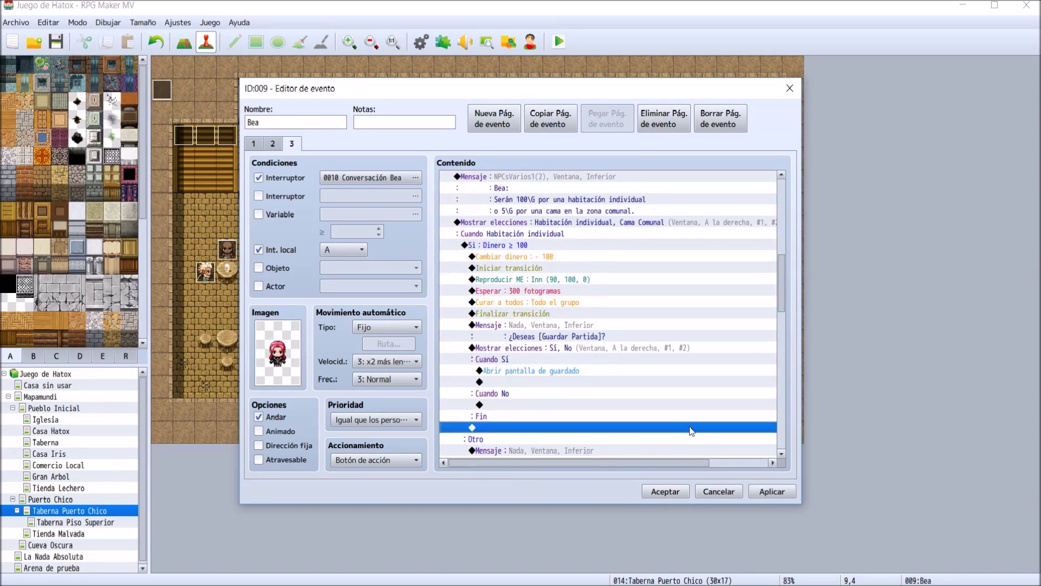
left_click(667, 491)
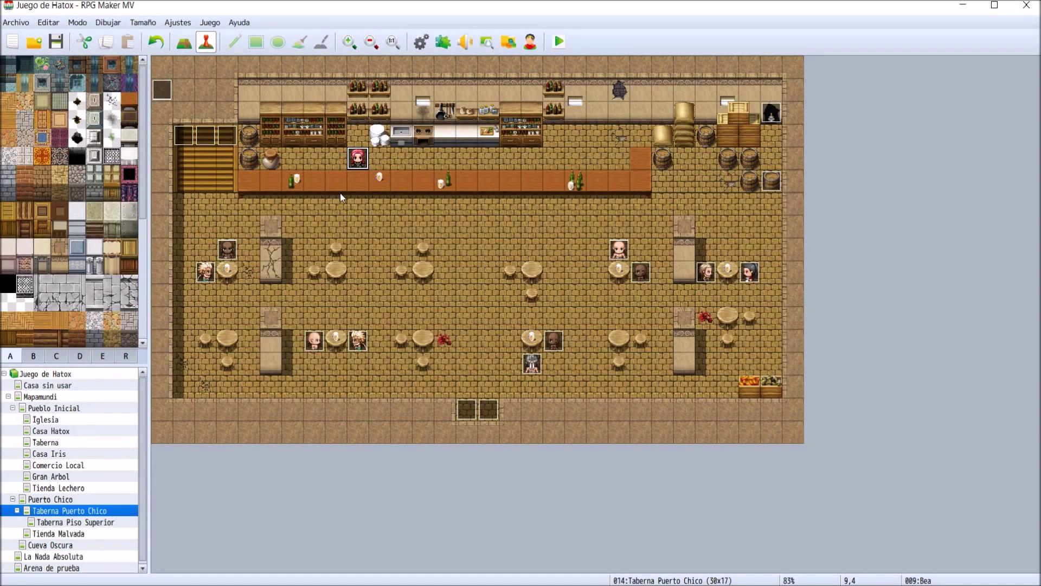
- In Taberna Piso Superior, add Iniciar transición after the last message on page 4 of the Douglas event, before the Douglas se une switch command
left_click(75, 523)
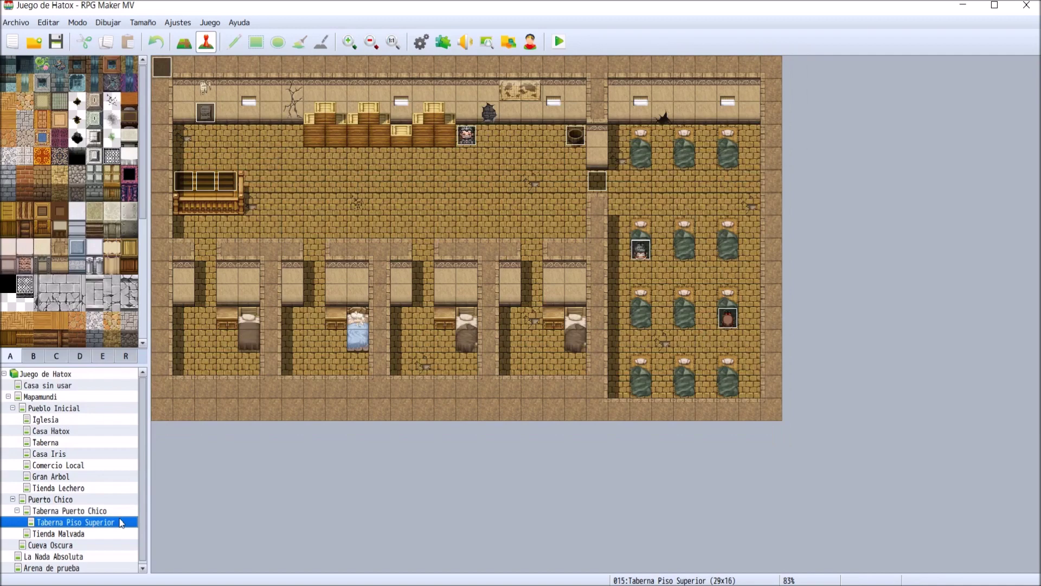
double_click(466, 137)
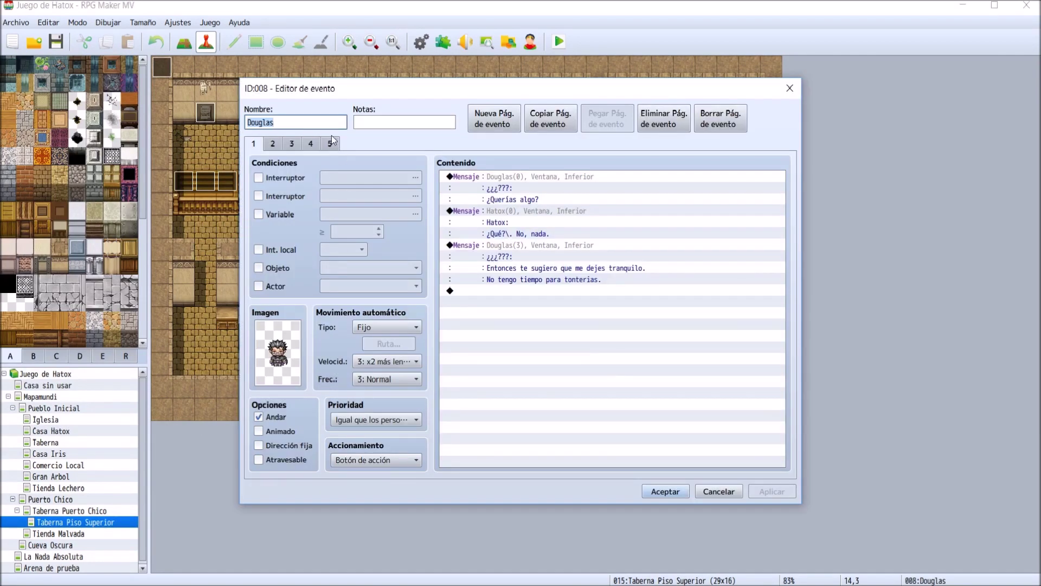
left_click(330, 143)
left_click(310, 143)
scroll(595, 381, "down", 5)
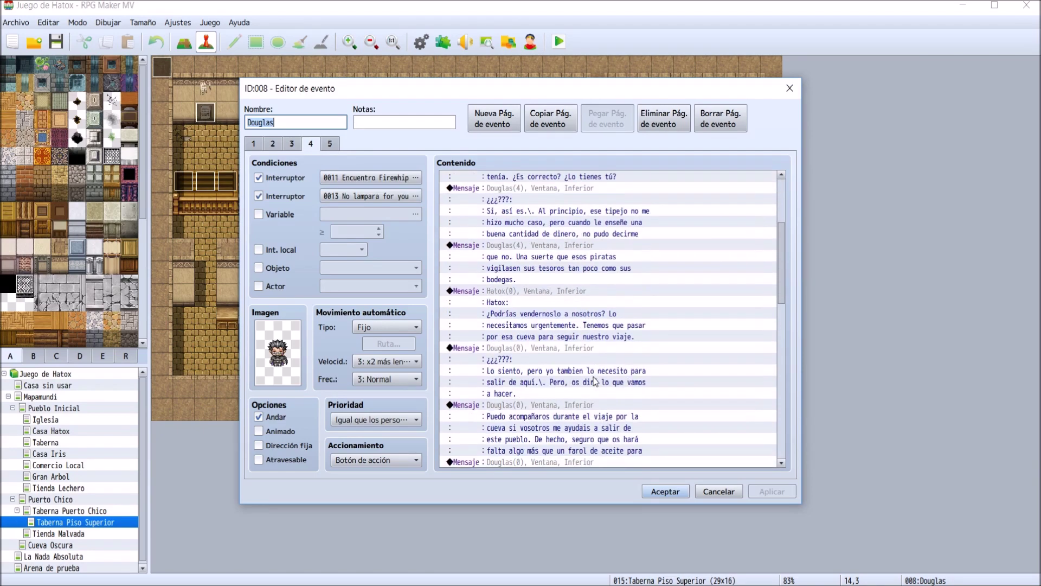
scroll(595, 381, "down", 5)
scroll(785, 440, "down", 5)
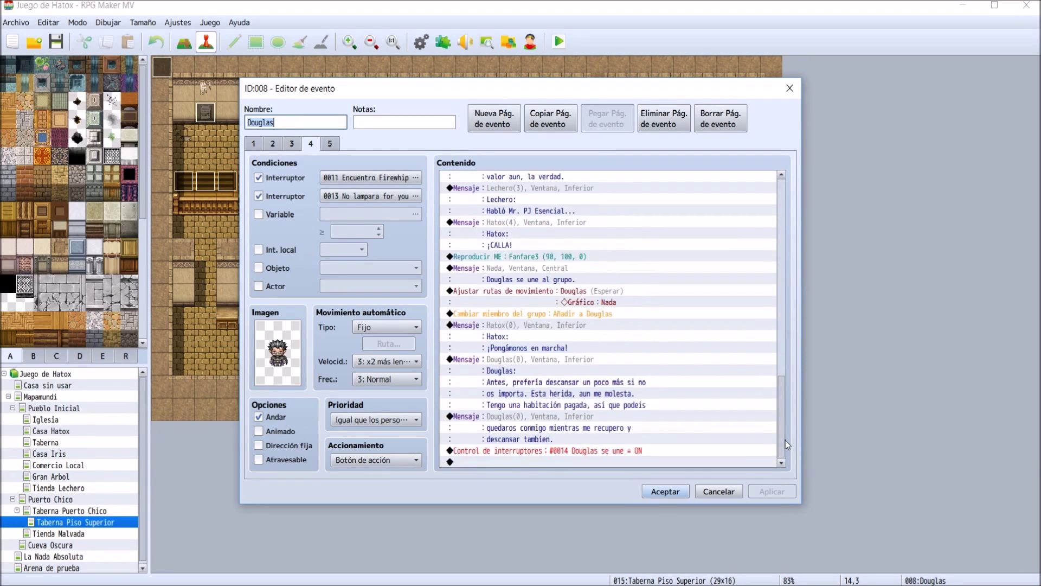
left_click(600, 414)
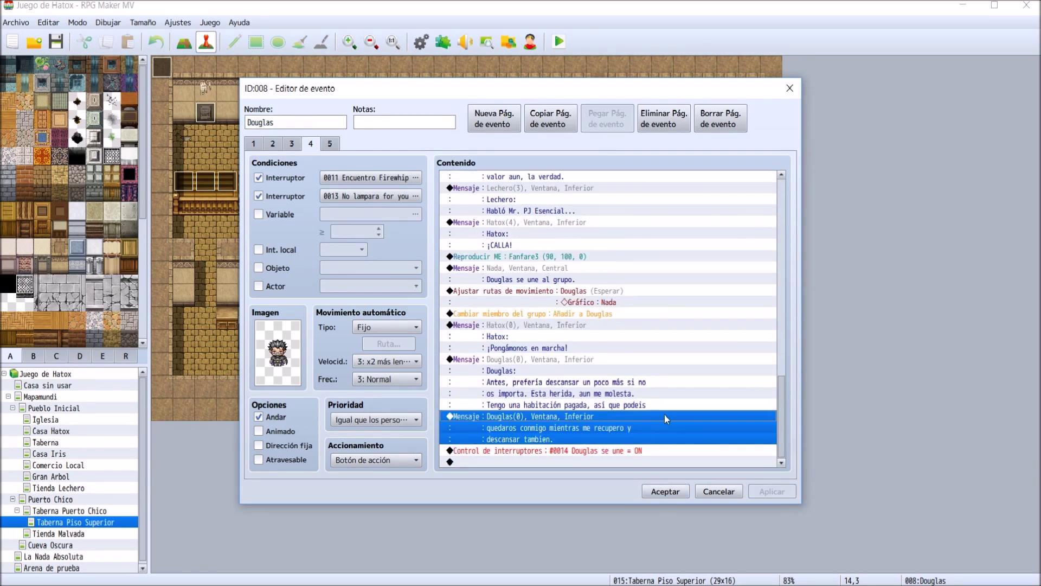
double_click(634, 461)
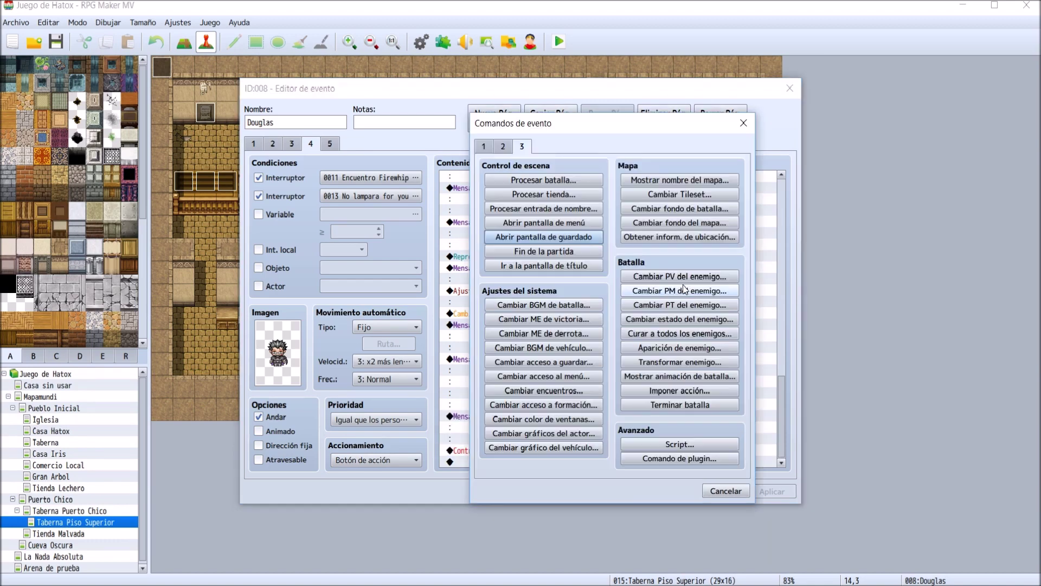
left_click(505, 146)
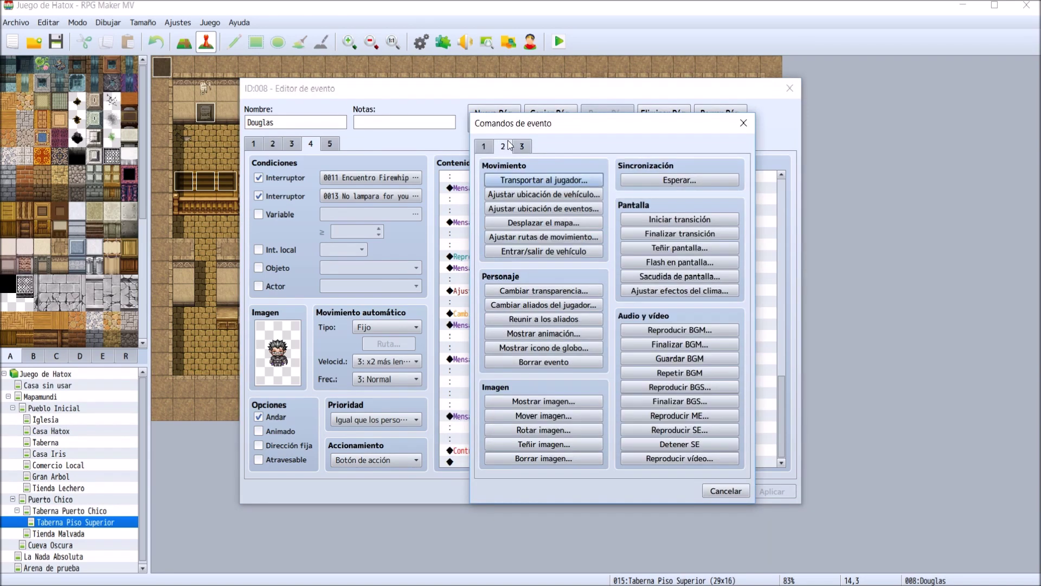
left_click(679, 219)
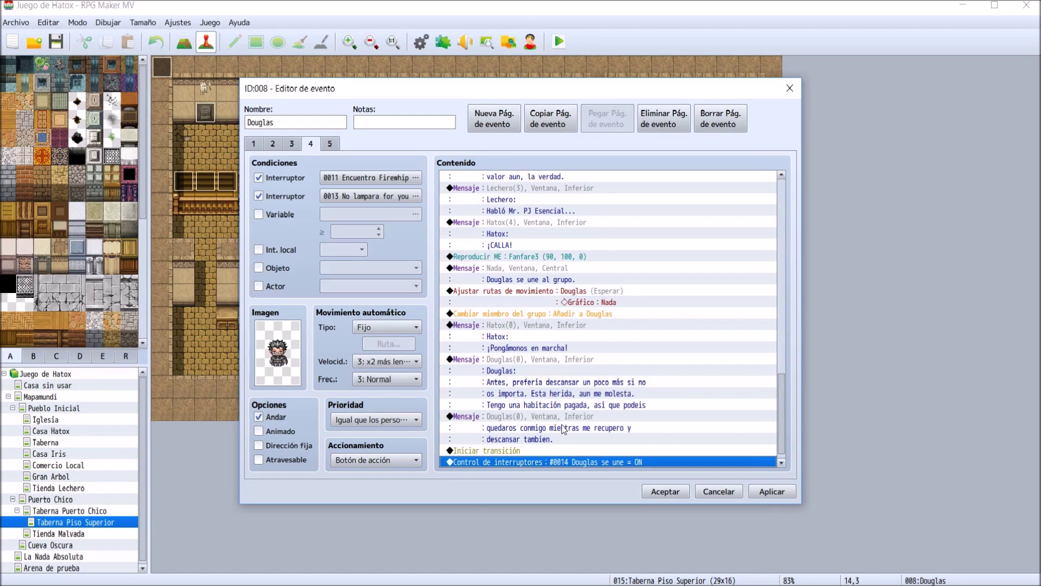
- Add a Reproducir ME command playing Inn2 right after Iniciar transición on page 4 of the Douglas event
double_click(585, 462)
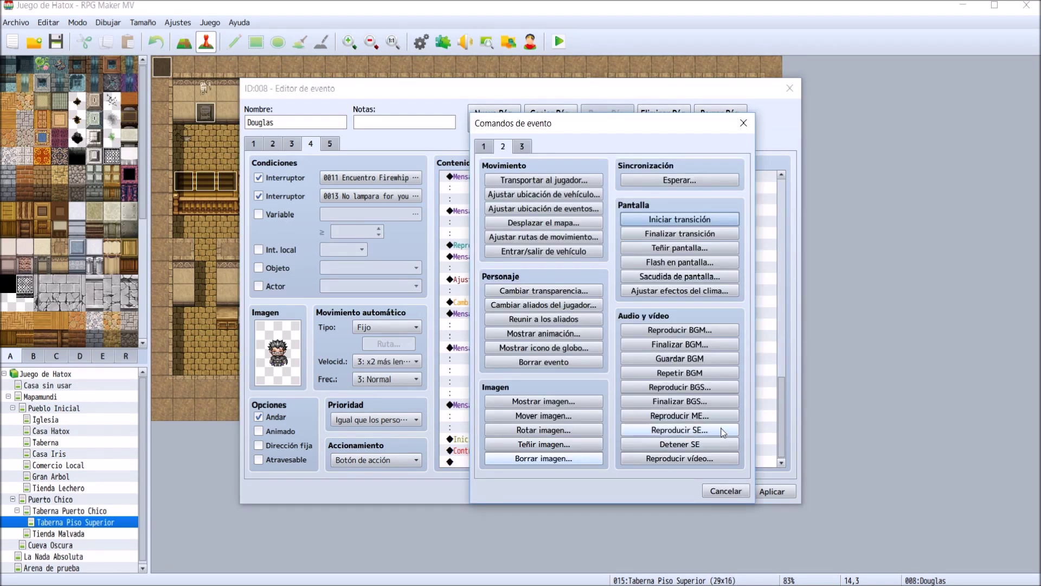
left_click(679, 415)
left_click(550, 360)
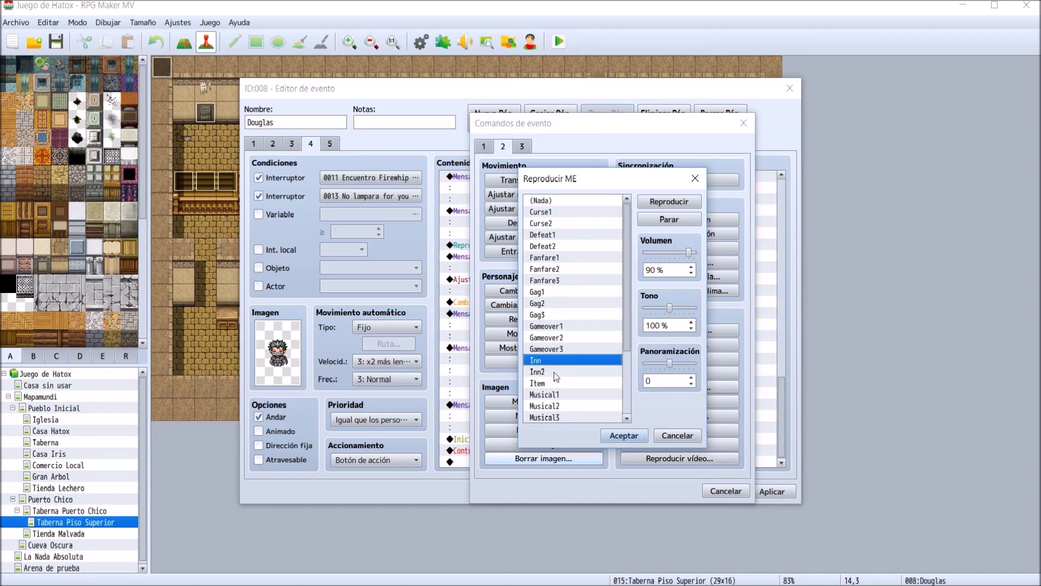
left_click(555, 372)
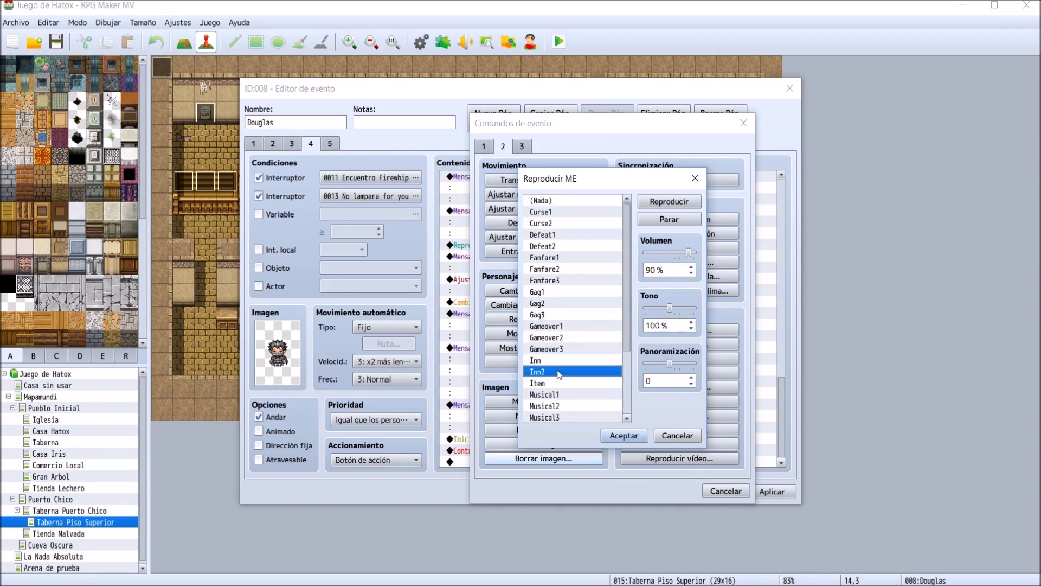
left_click(612, 435)
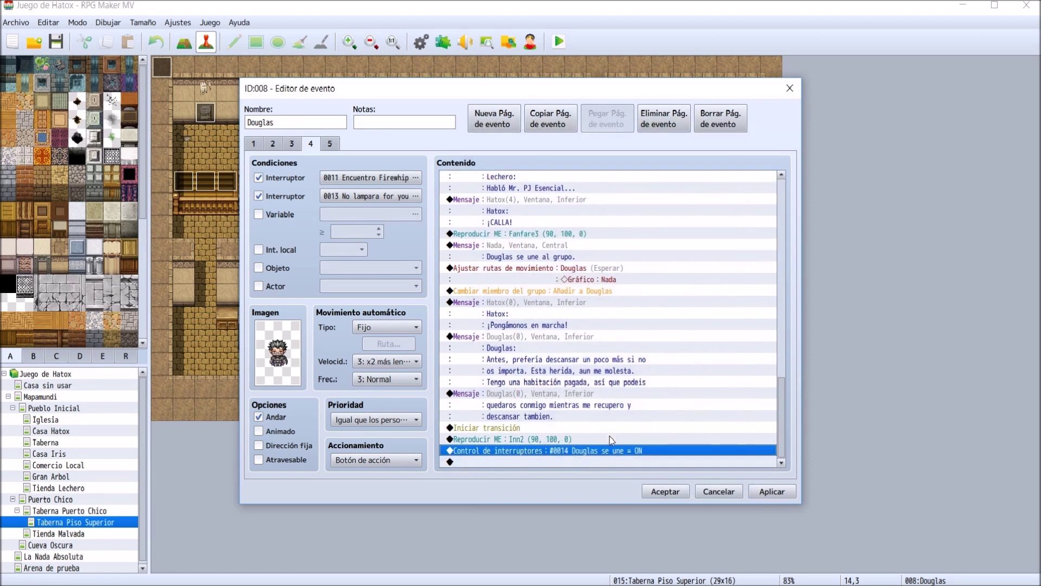
- Add a Curar a todos command for Todo el grupo before the Douglas se une switch command on page 4
double_click(544, 461)
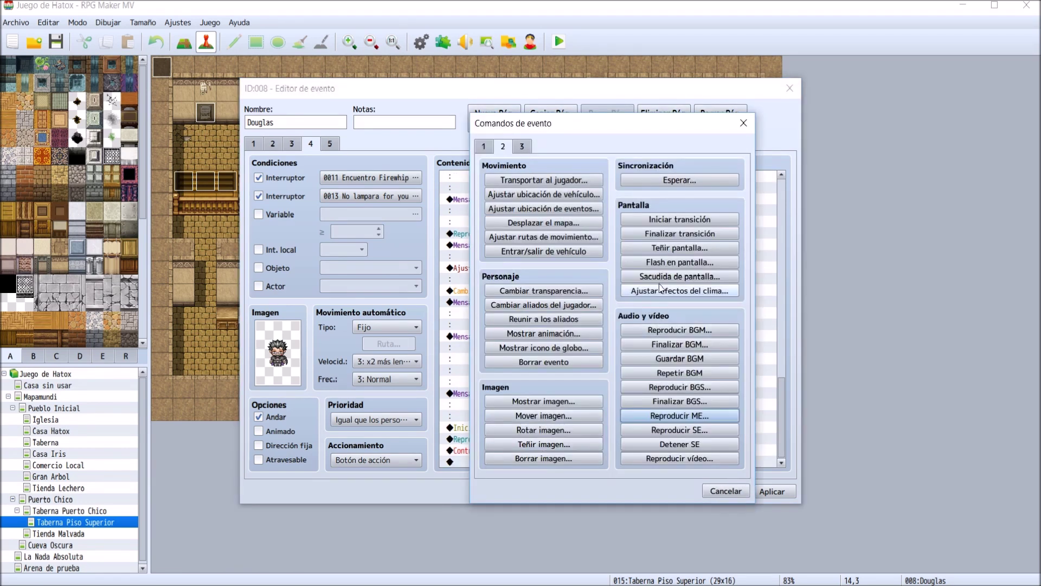
left_click(525, 145)
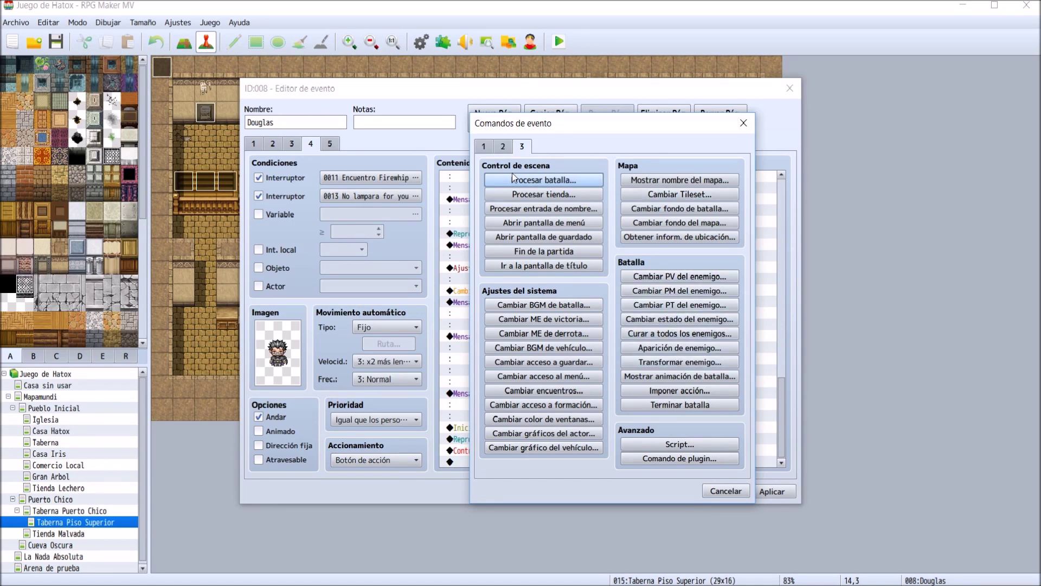
left_click(497, 151)
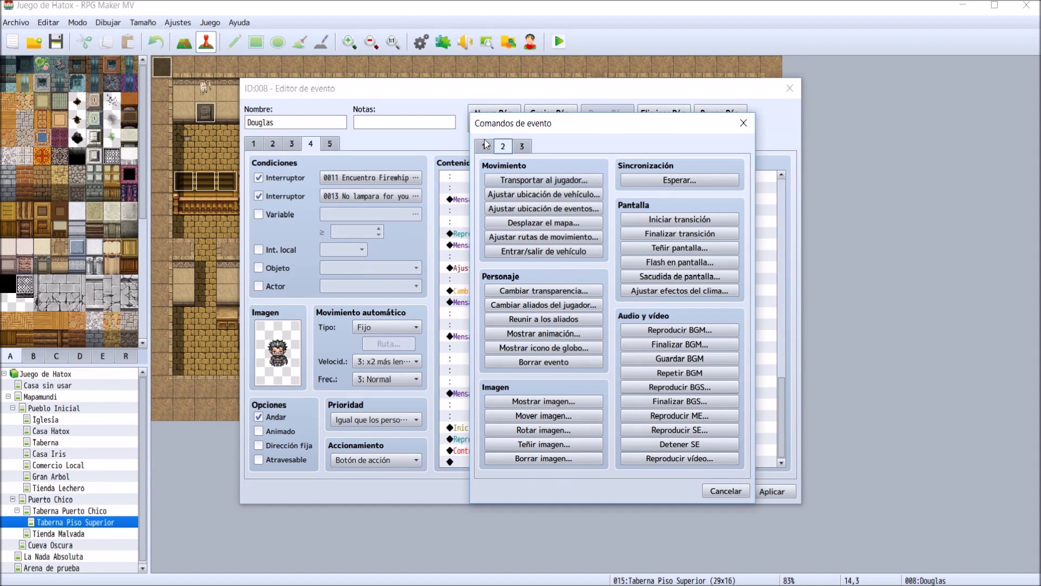
left_click(484, 147)
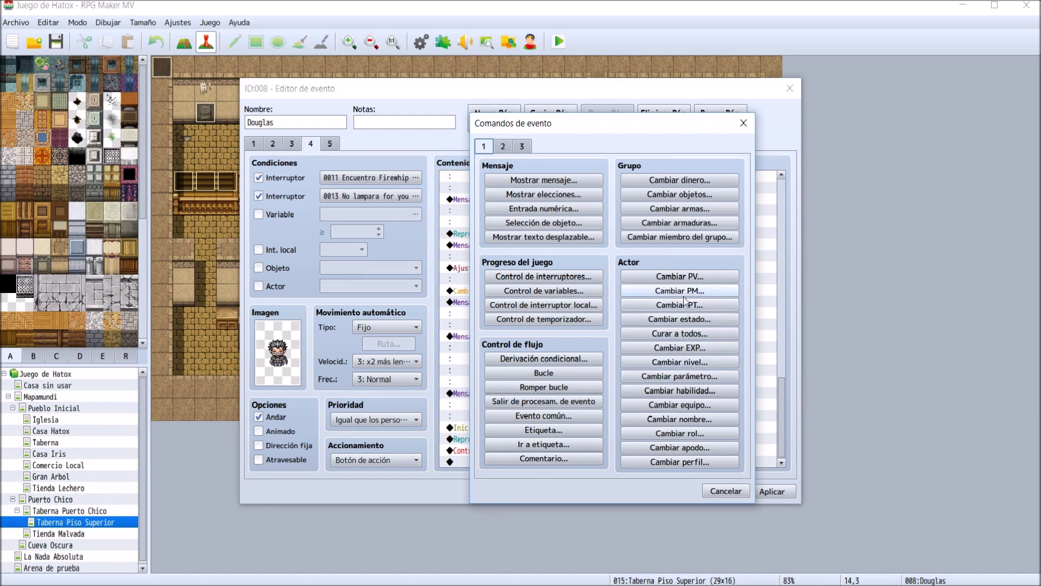
left_click(685, 333)
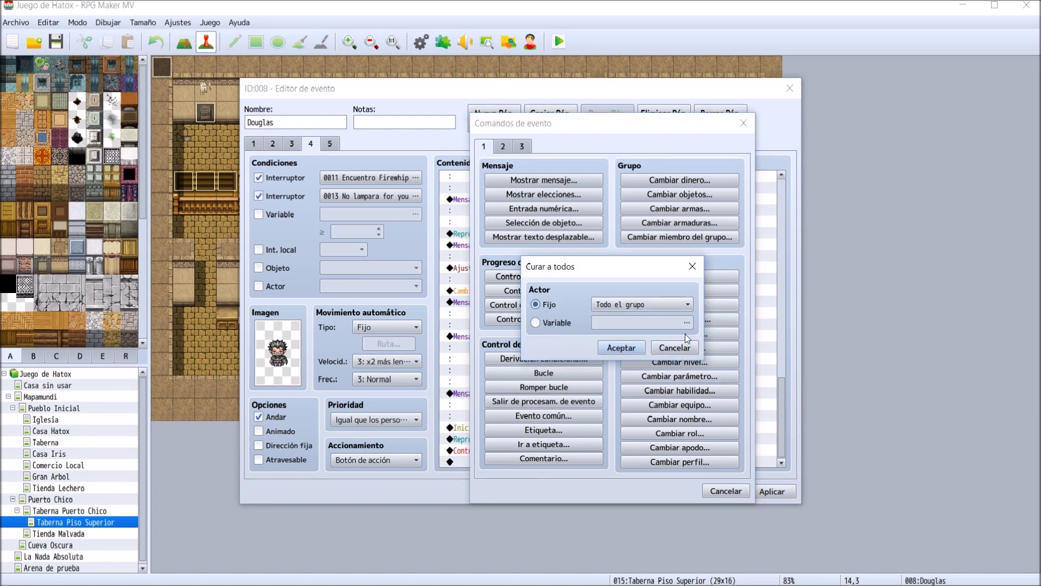
left_click(643, 299)
left_click(643, 299)
left_click(621, 347)
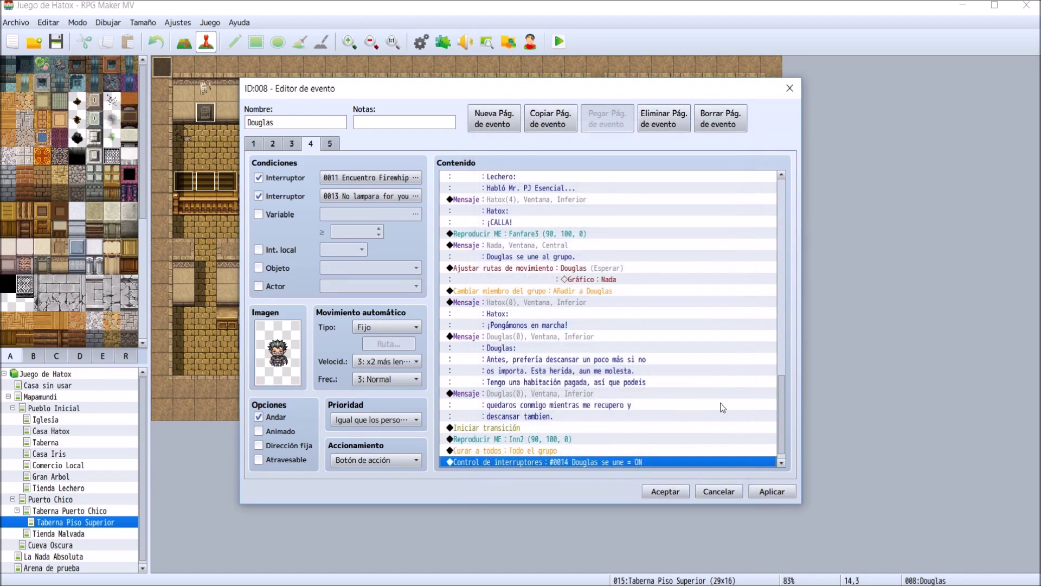
- Add a Finalizar transición command right after Curar a todos and apply the changes to the Douglas event
scroll(723, 408, "down", 1)
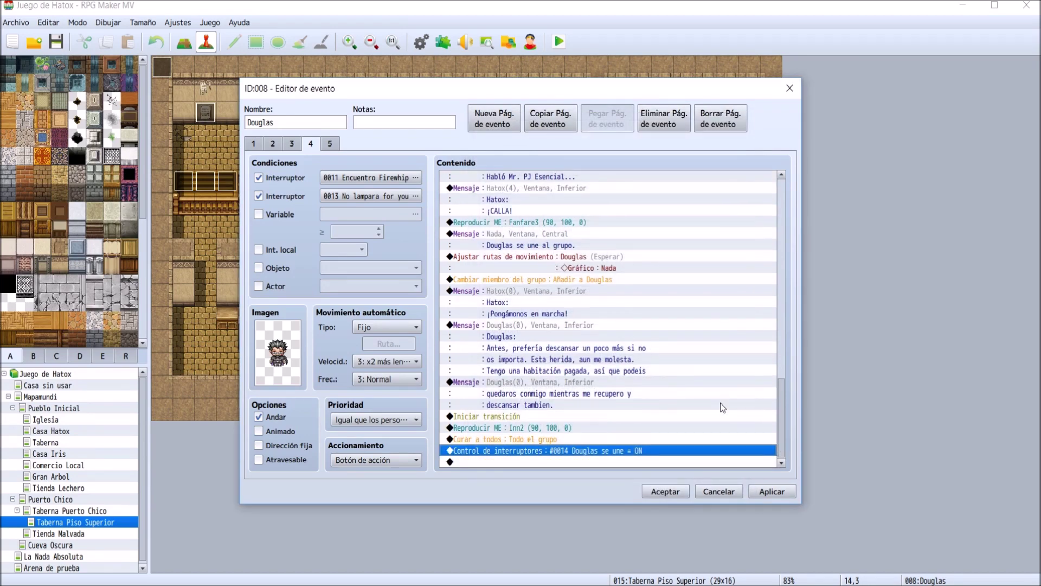
double_click(557, 462)
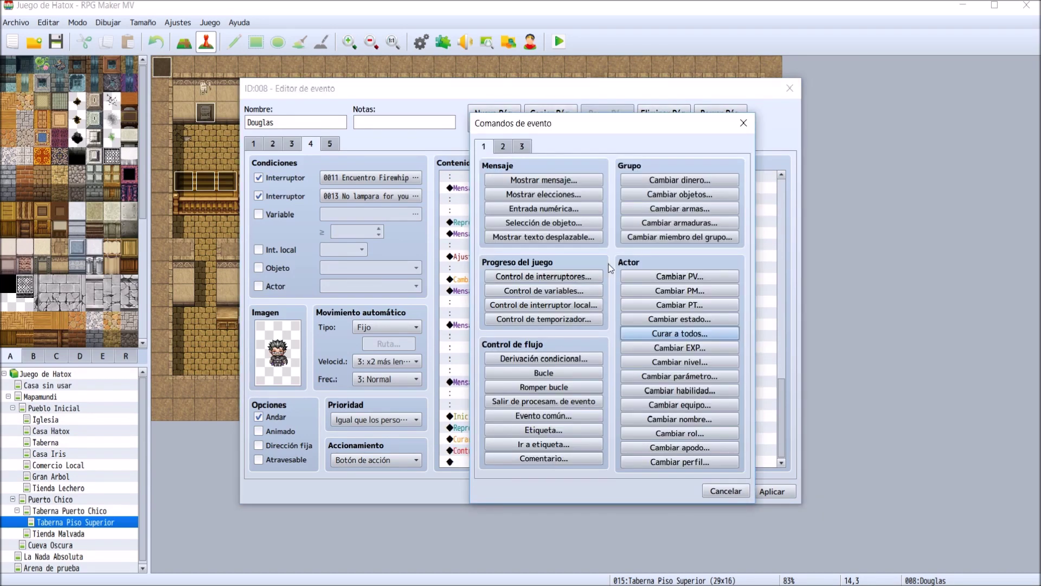
left_click(505, 148)
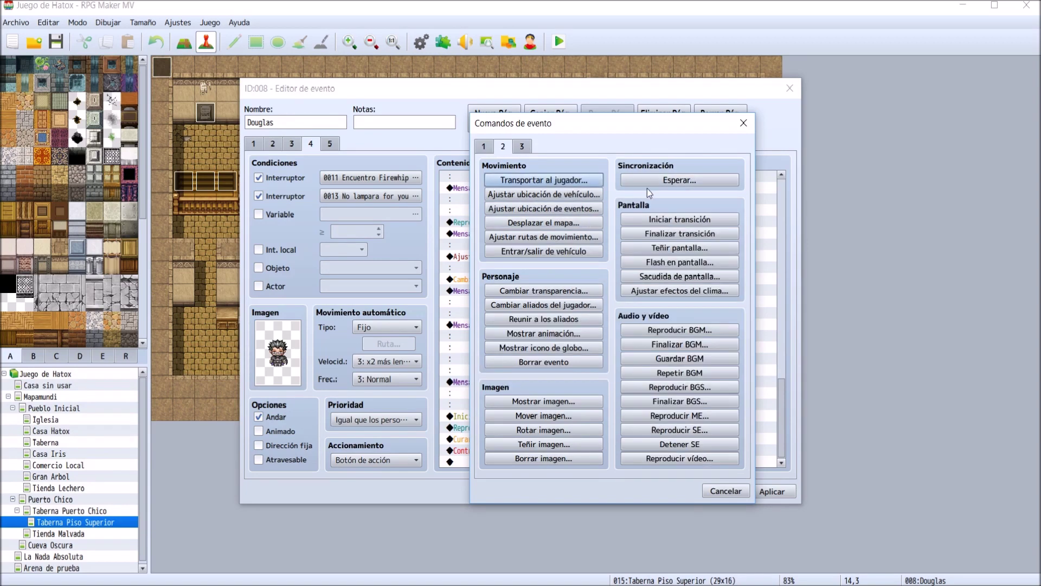
left_click(680, 233)
left_click(764, 491)
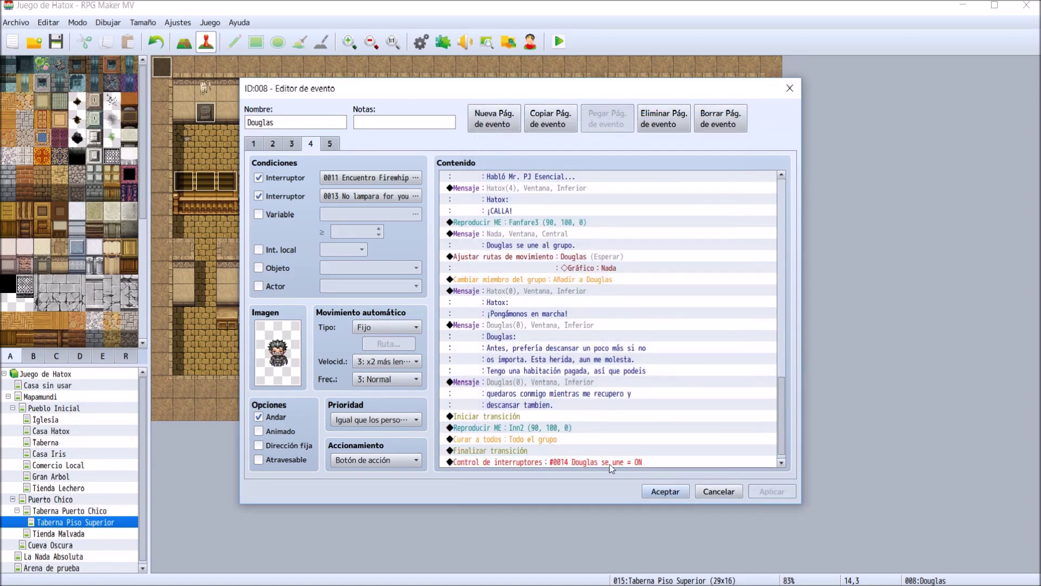
- Insert an Esperar command of 300 fotogramas between Reproducir ME Inn2 and Curar a todos
left_click(541, 451)
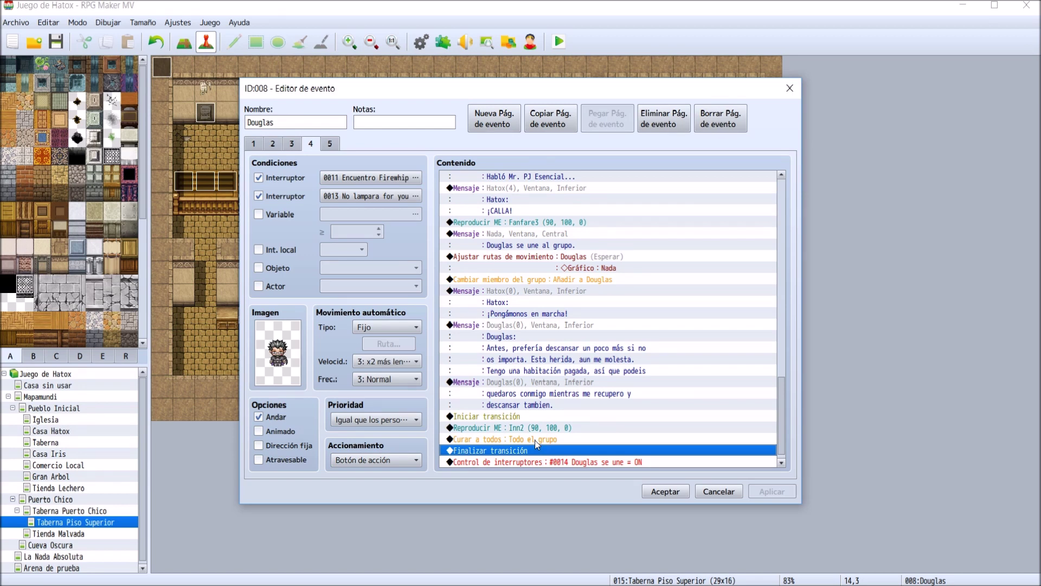
left_click(535, 440)
key("Insert")
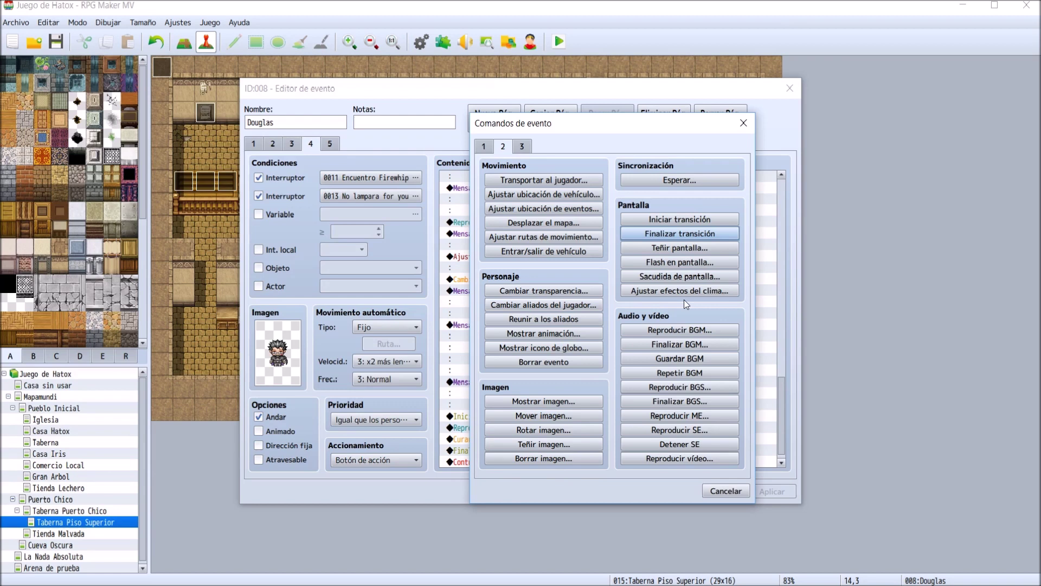
left_click(521, 147)
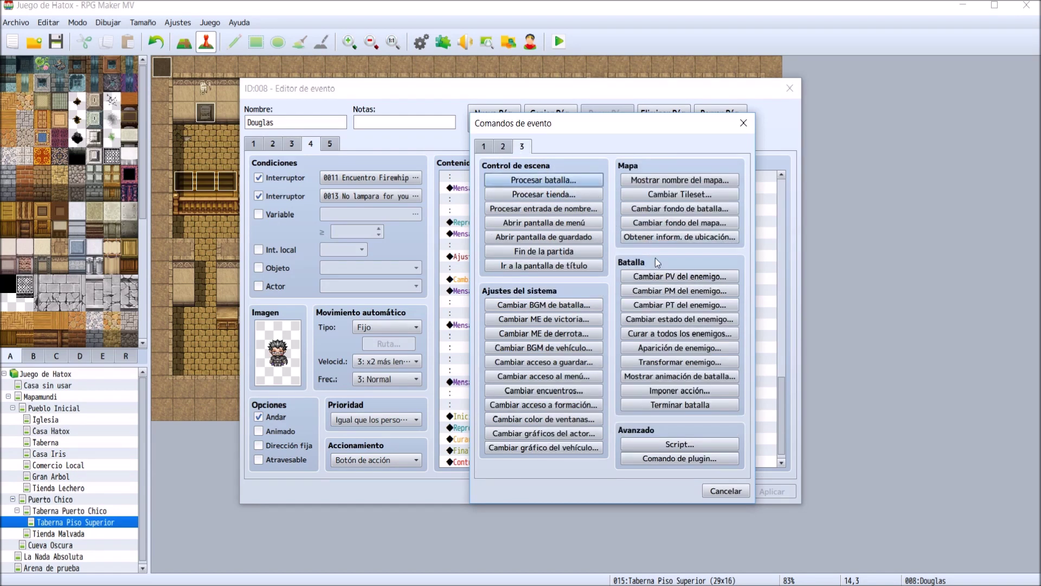
left_click(505, 147)
left_click(677, 180)
type("300")
key("Return")
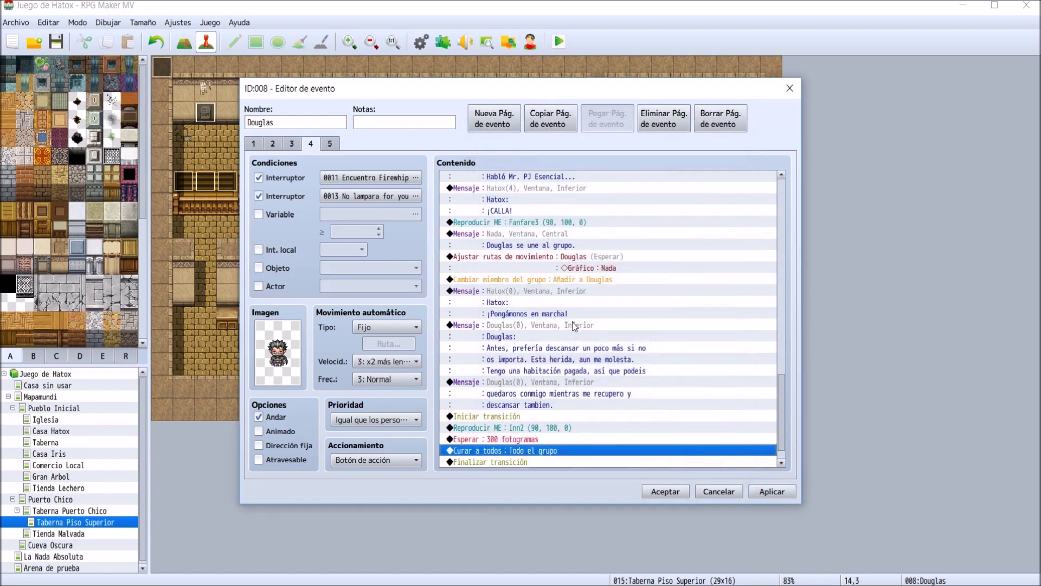
- Paste the "¿Deseas [Guardar Partida]?" save block between Finalizar transición and the Douglas se une switch, and save the event
scroll(523, 344, "down", 1)
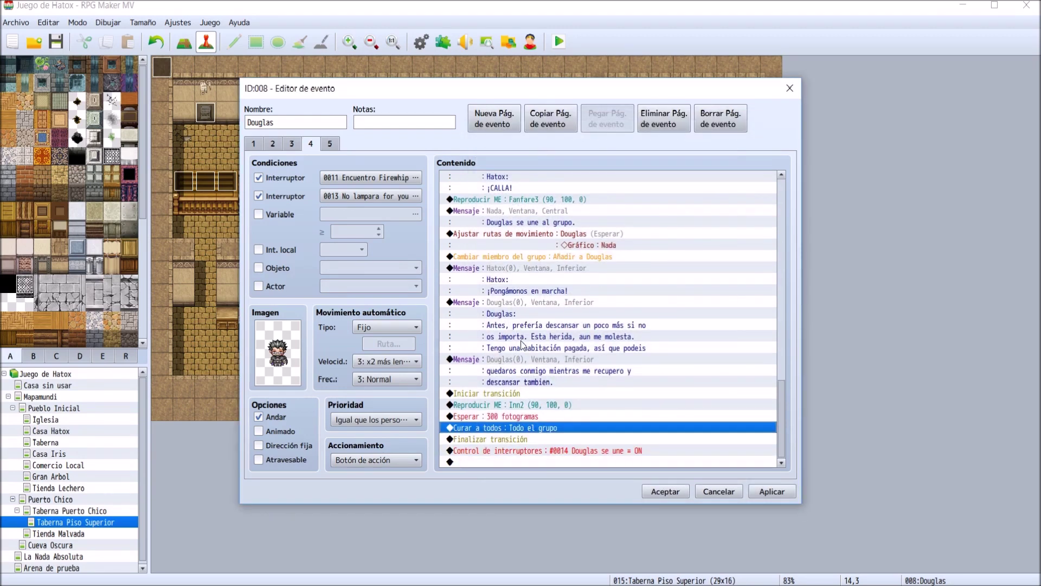
left_click(530, 440)
double_click(531, 440)
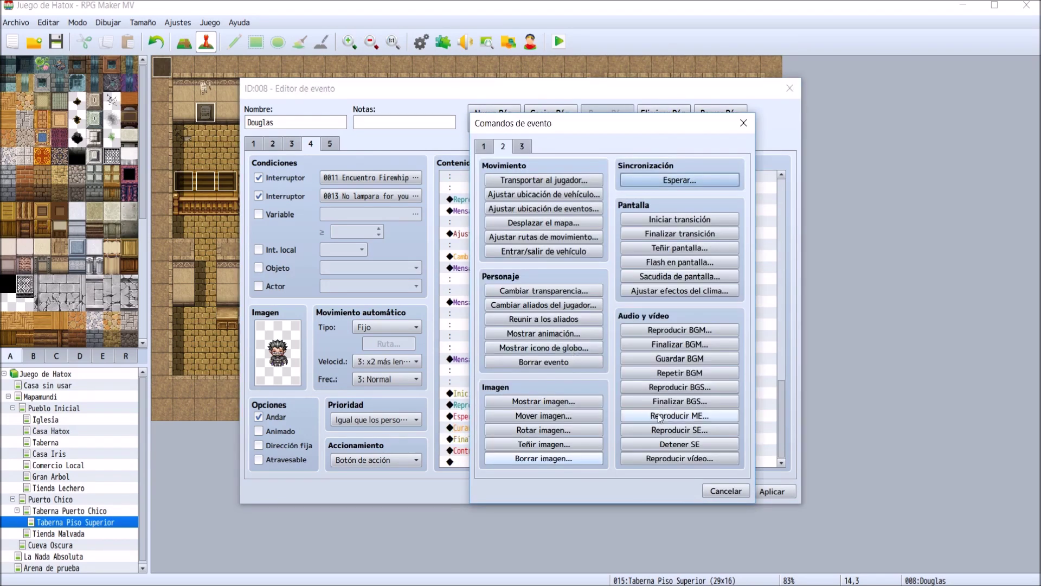
left_click(731, 492)
key("ctrl+v")
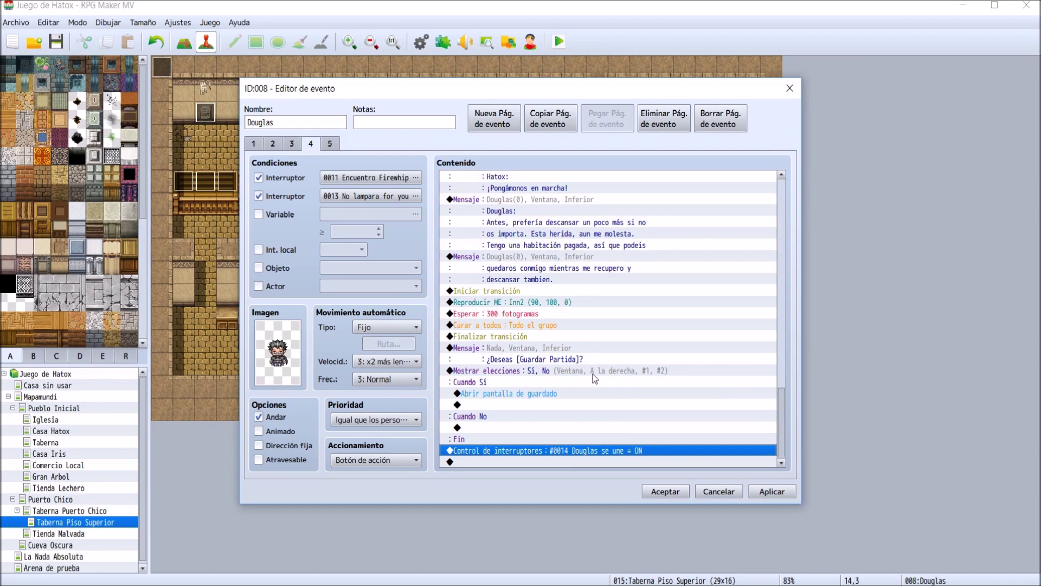
left_click(665, 491)
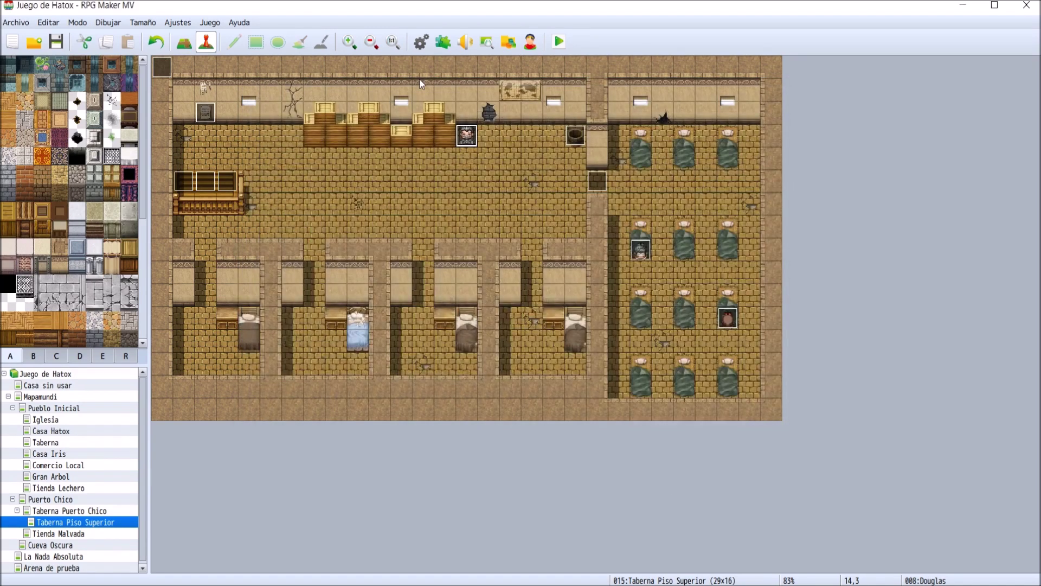
- On page 4 of the Douglas event, start a Transportar al jugador command before the 300-frame wait, with a destination in Taberna Piso Superior
left_click(553, 341)
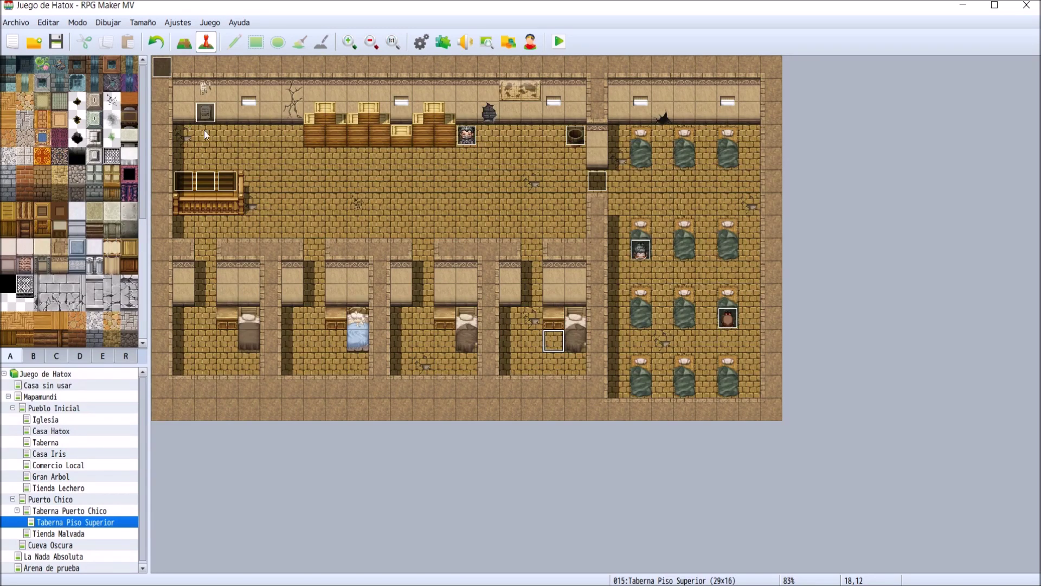
double_click(466, 136)
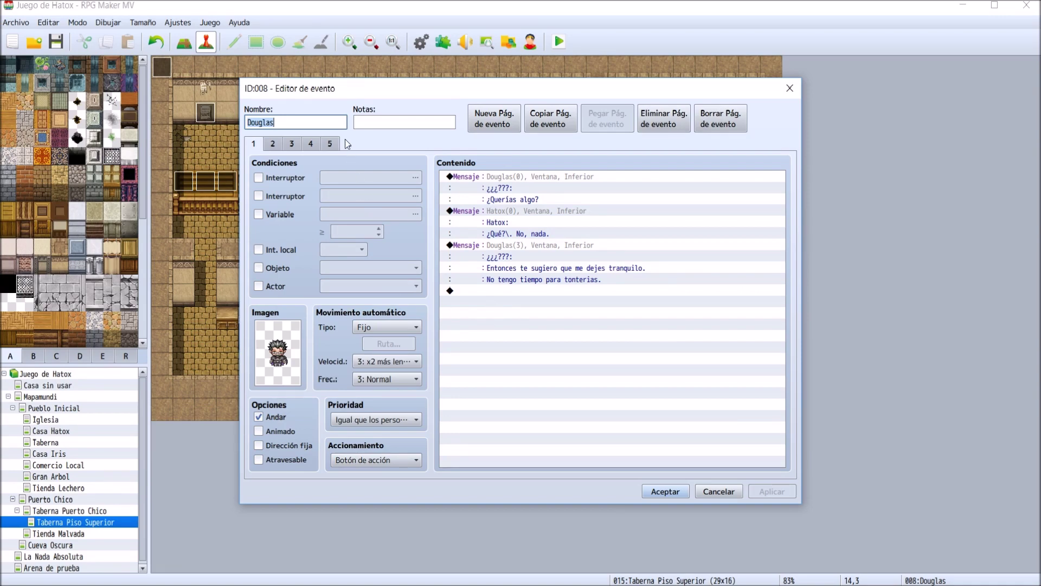
left_click(312, 144)
scroll(617, 357, "down", 10)
scroll(616, 357, "down", 3)
scroll(781, 442, "down", 10)
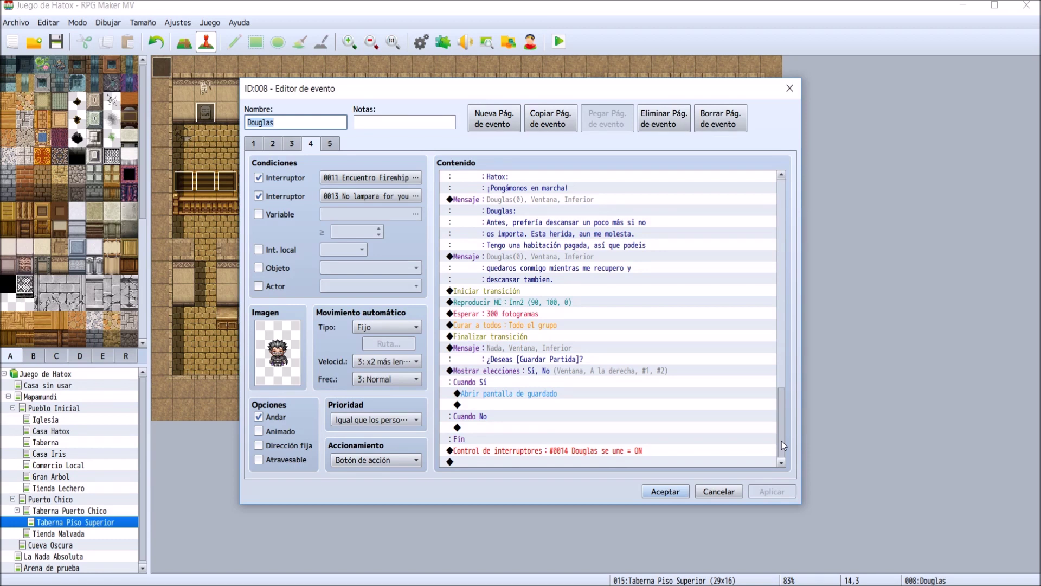
left_click(565, 325)
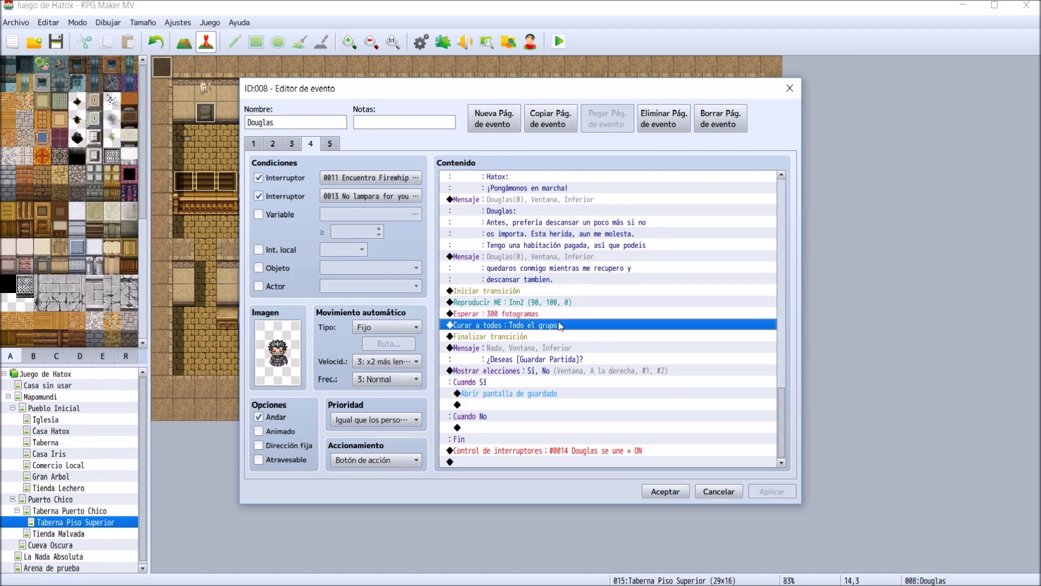
left_click(551, 315)
key("Insert")
left_click(534, 180)
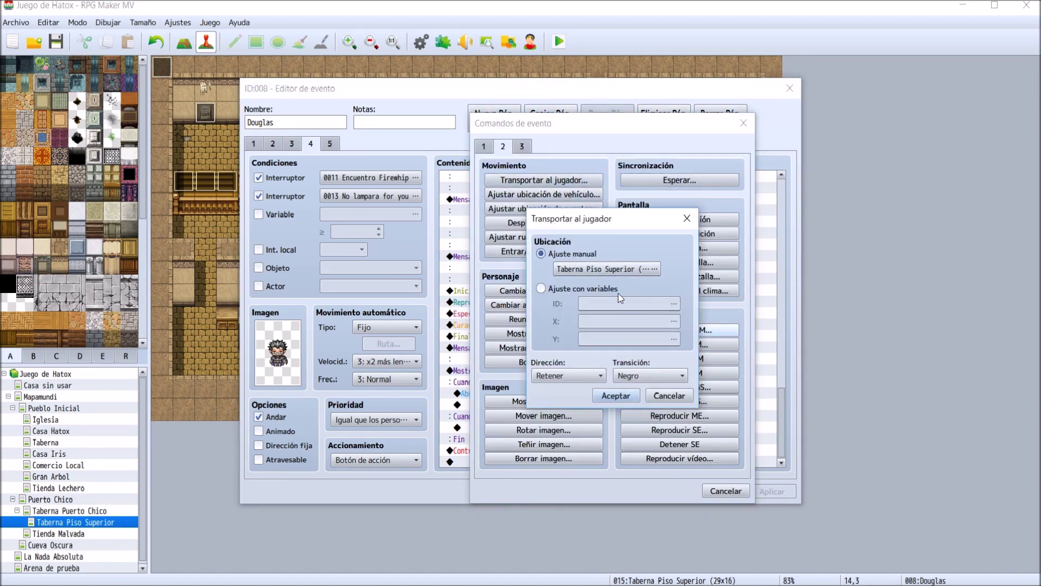
left_click(618, 269)
left_click(702, 298)
left_click(838, 504)
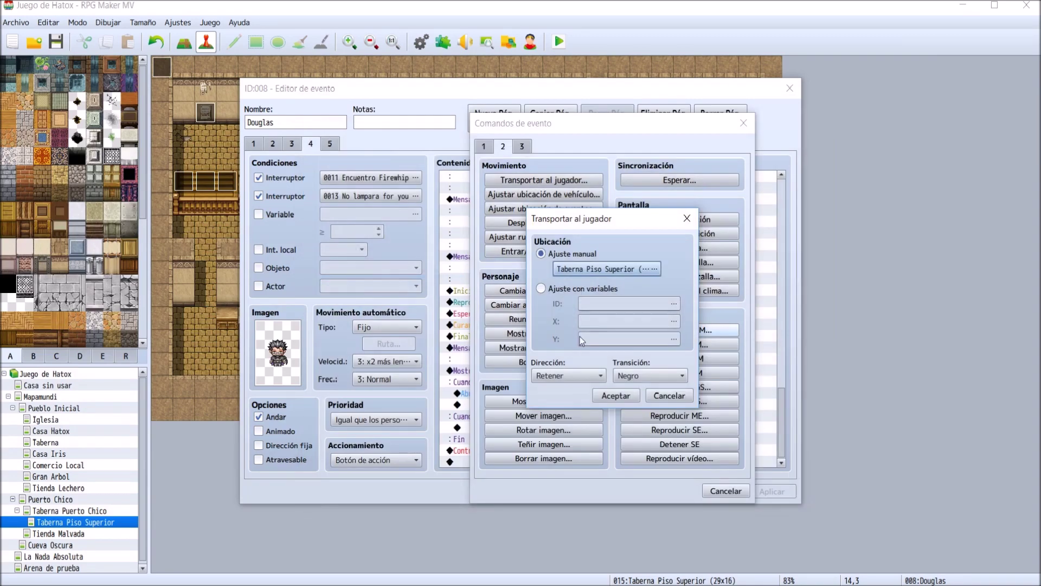
- Set the player transfer's direction to Izquierda and its transition to Nada, confirm the command and save the Douglas event
left_click(635, 375)
left_click(568, 375)
left_click(569, 375)
left_click(568, 375)
left_click(569, 429)
left_click(573, 377)
left_click(575, 416)
left_click(643, 373)
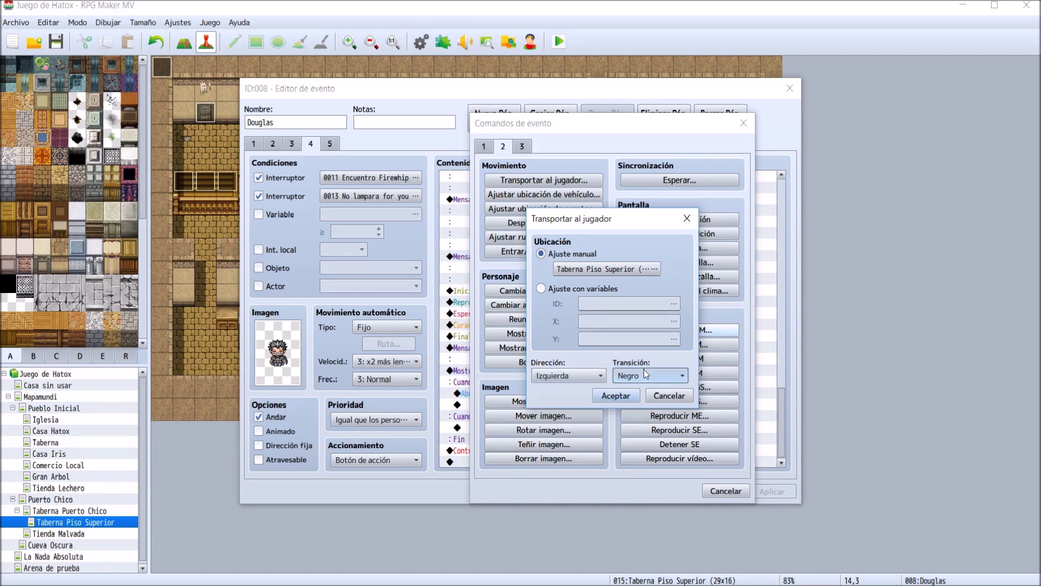
left_click(650, 410)
left_click(646, 375)
left_click(647, 416)
left_click(642, 375)
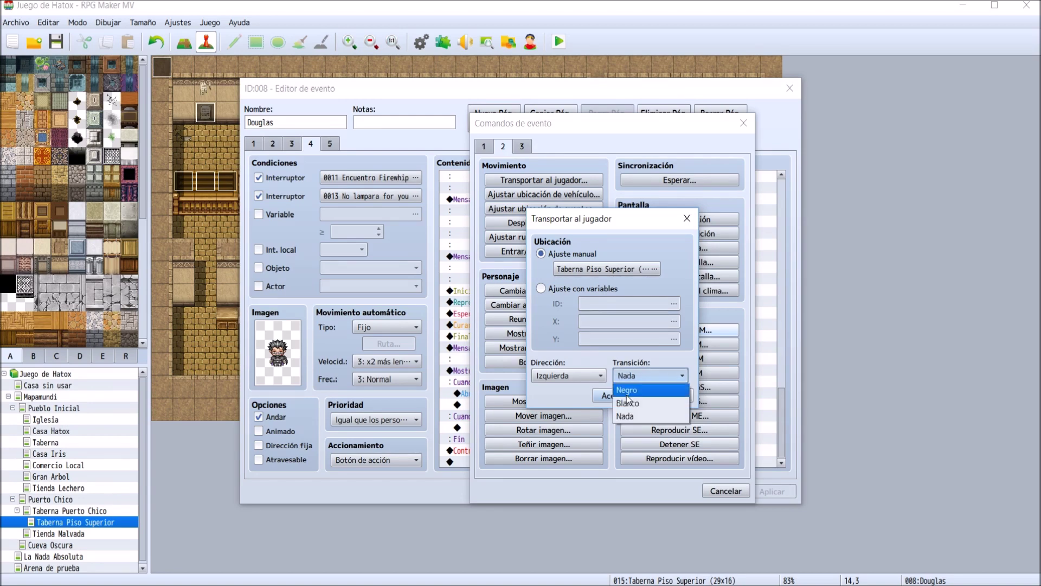
left_click(630, 418)
left_click(618, 396)
left_click(760, 491)
left_click(663, 491)
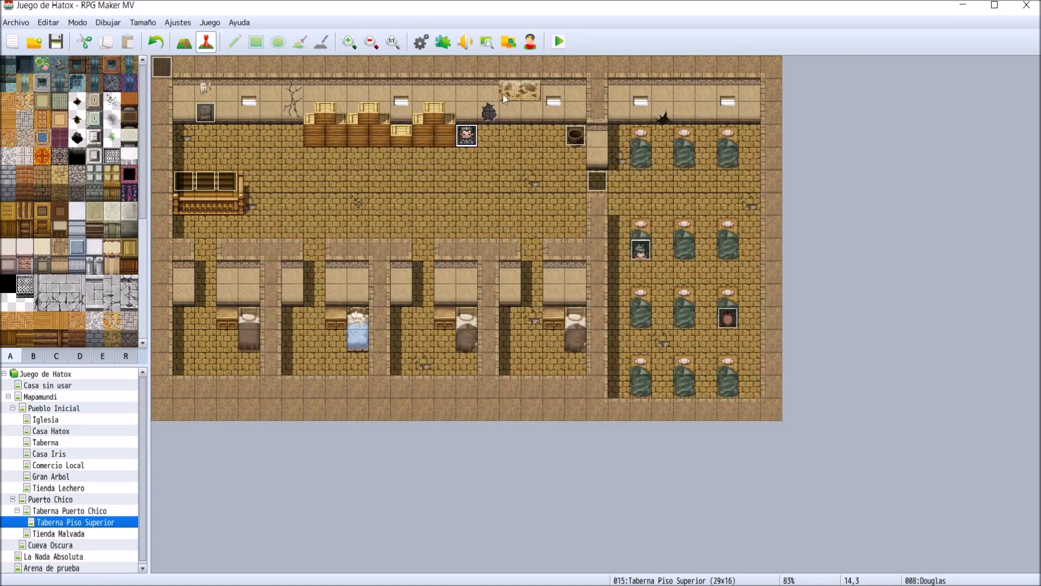
- Start a playtest of the game and continue from the saved game in Archivo 1
left_click(555, 41)
key("Return")
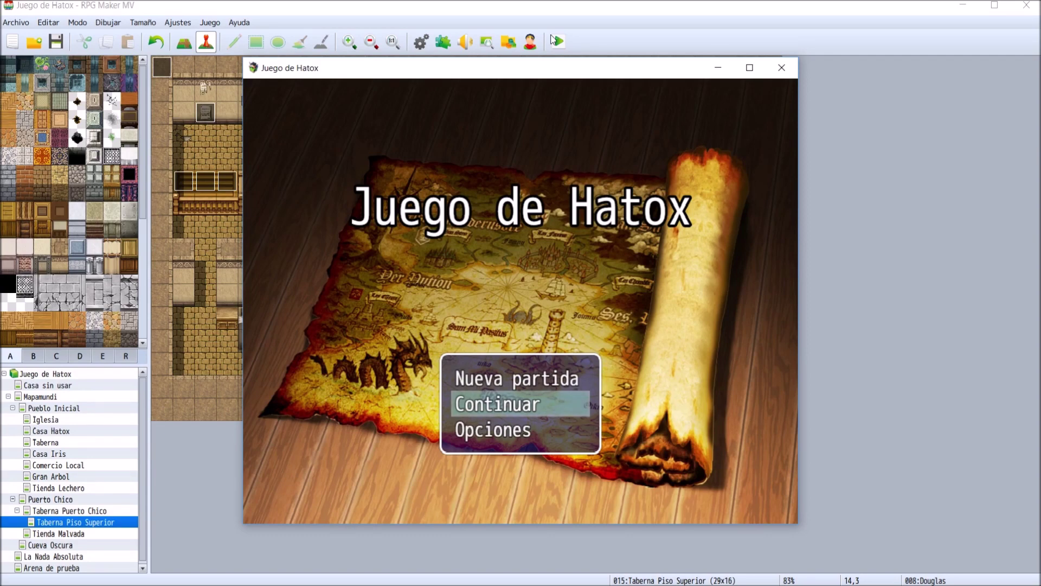
key("Return")
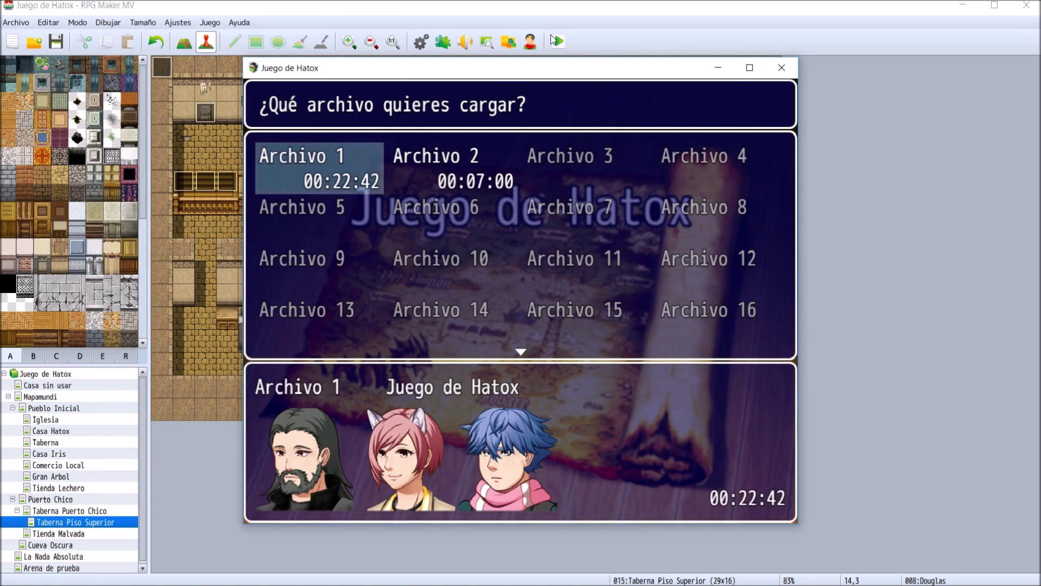
key("Return")
- Walk the party through Puerto Chico to the INN building, enter the tavern and approach the bar counter
key("Down")
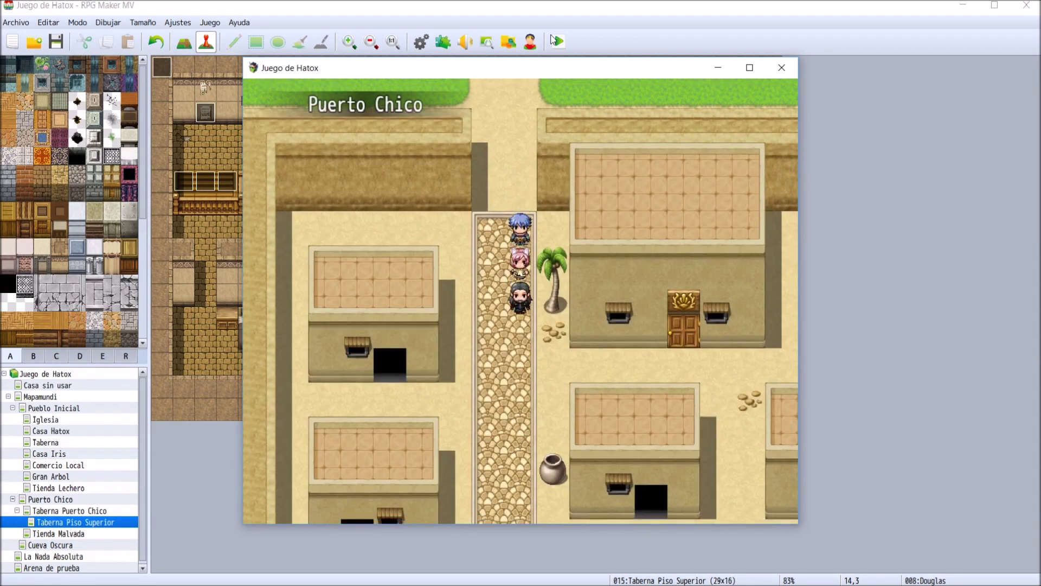
key("Left")
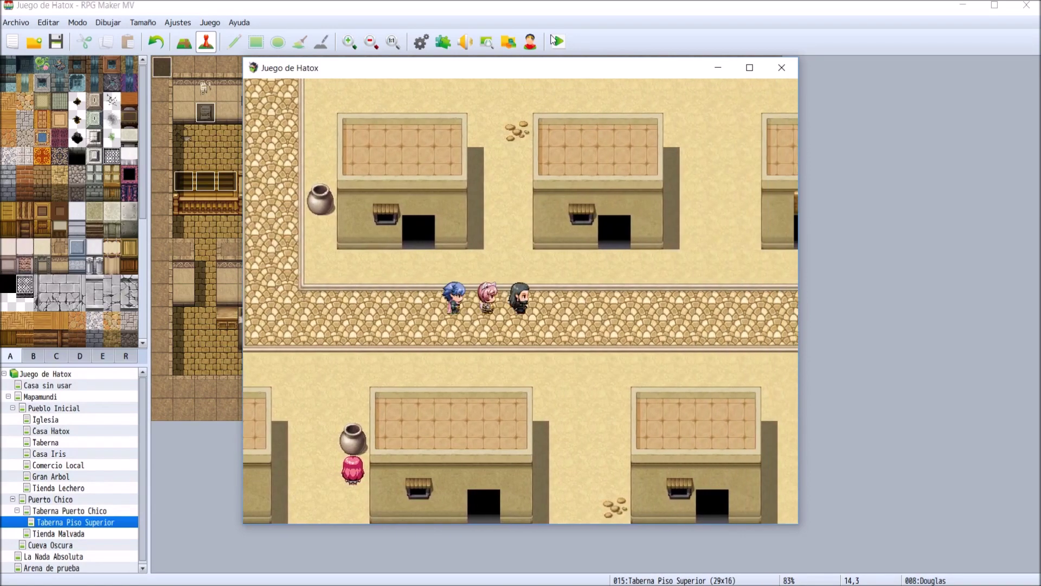
key("Right")
key("Down")
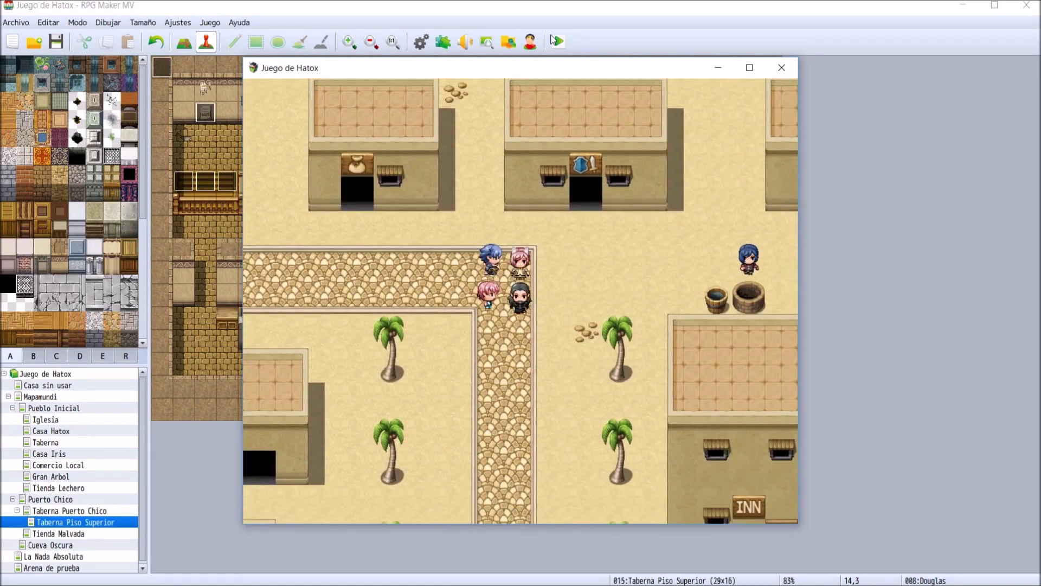
key("Right")
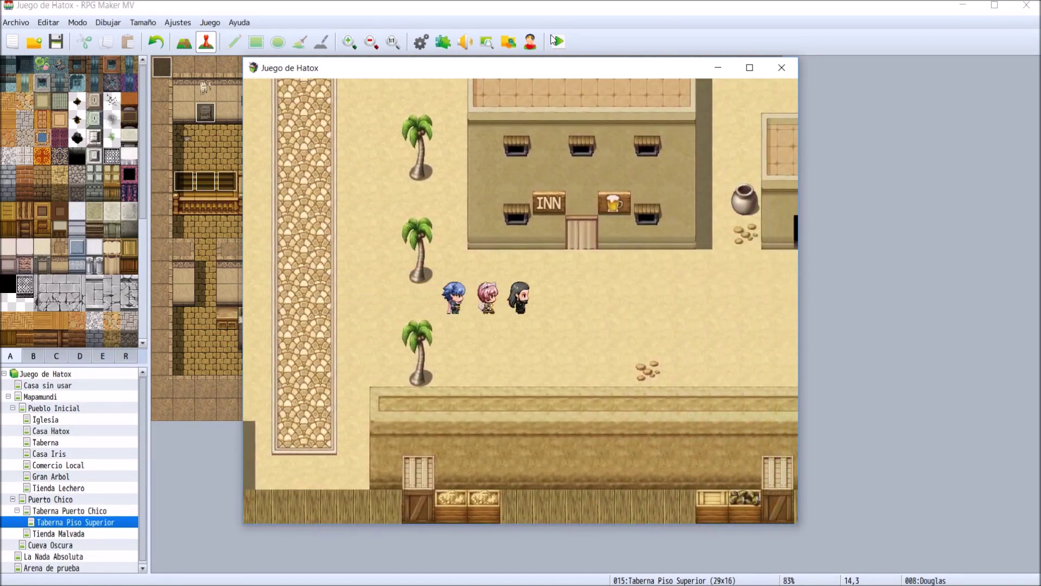
key("Up")
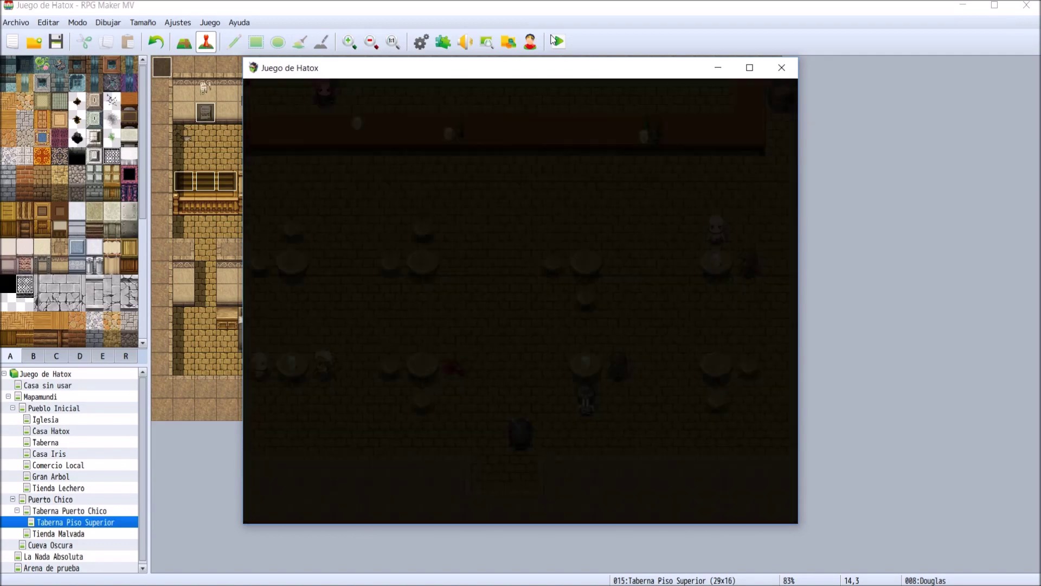
key("Up")
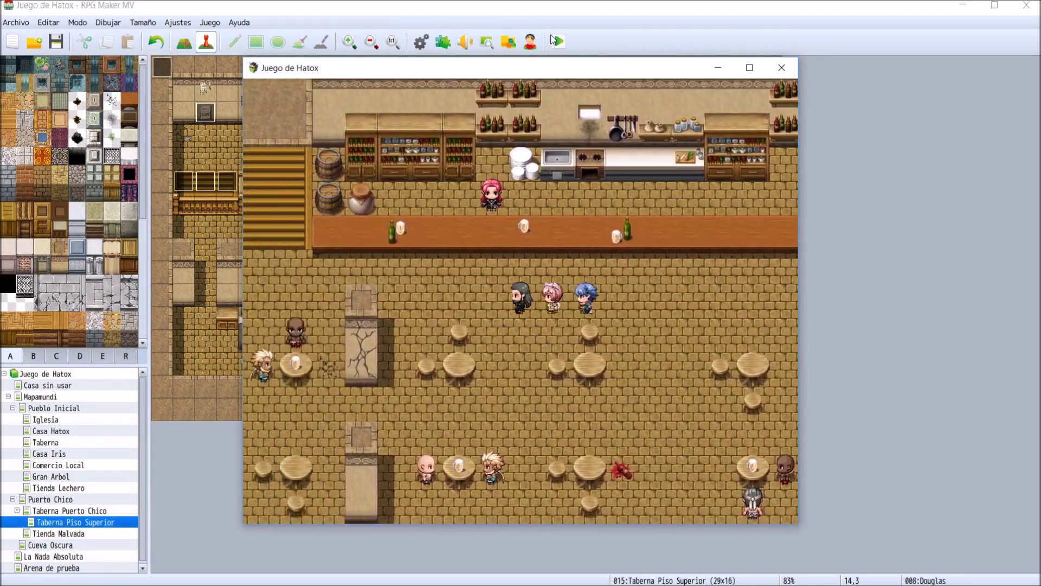
- Walk the party up the tavern stairs to Douglas beside the crates on the upper floor and talk to him
key("Left")
key("Up")
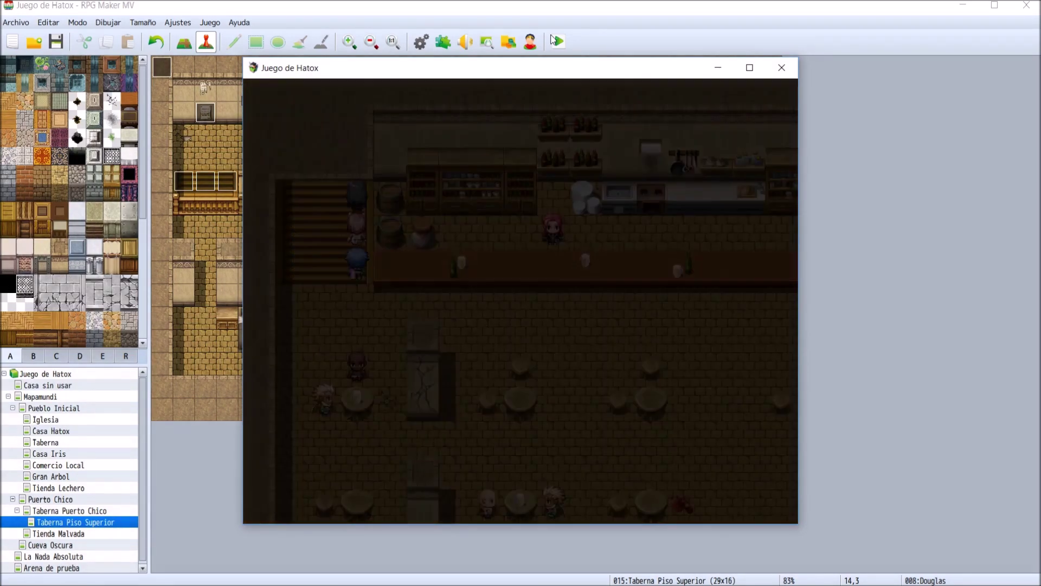
key("Right")
key("Down")
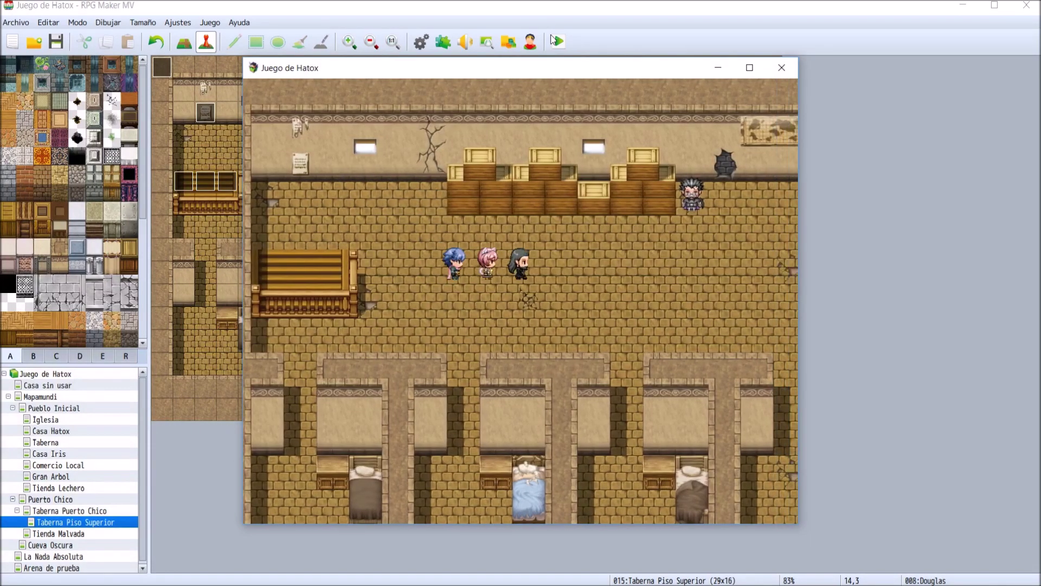
key("Right")
key("Up")
key("Return")
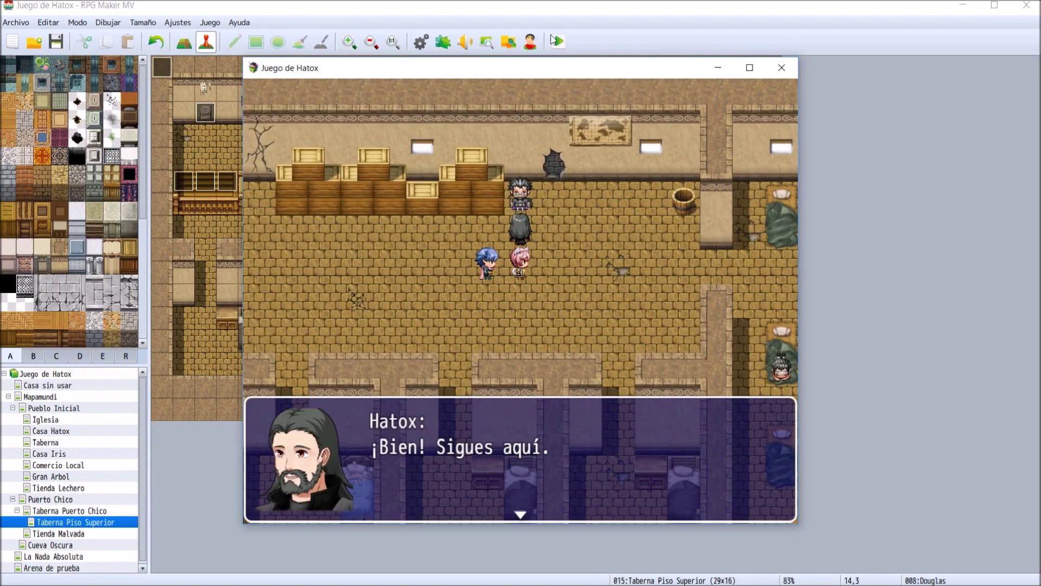
- Advance the conversation with Douglas up to the message "Douglas se une al grupo."
key("Return")
key("Return")
key("Return")
key("Return")
key("Return")
key("Return")
key("Return")
key("Return")
key("Return")
key("Return")
key("Return")
key("Return")
key("Return")
key("Return")
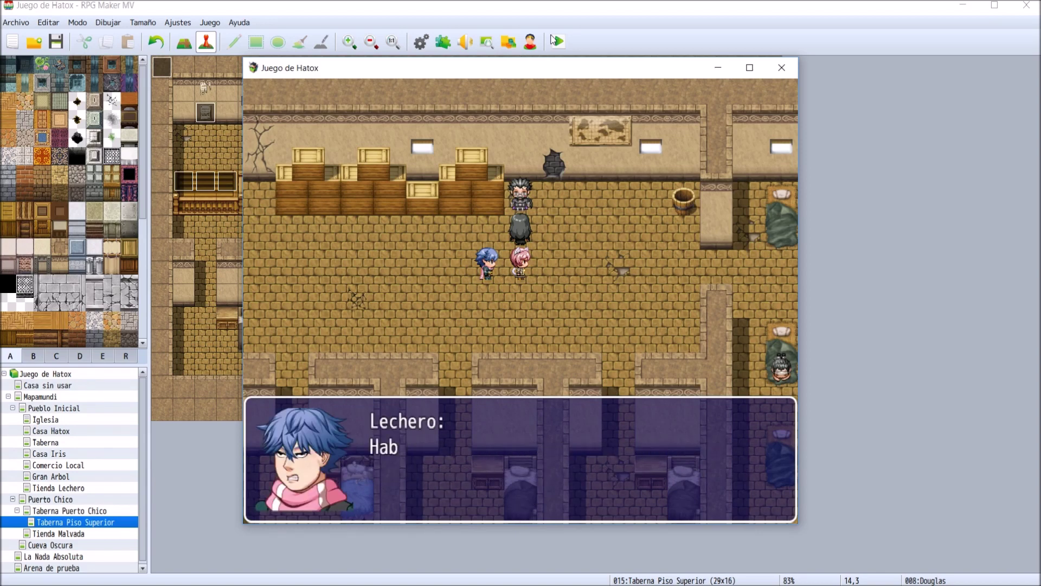
key("Return")
key("Return")
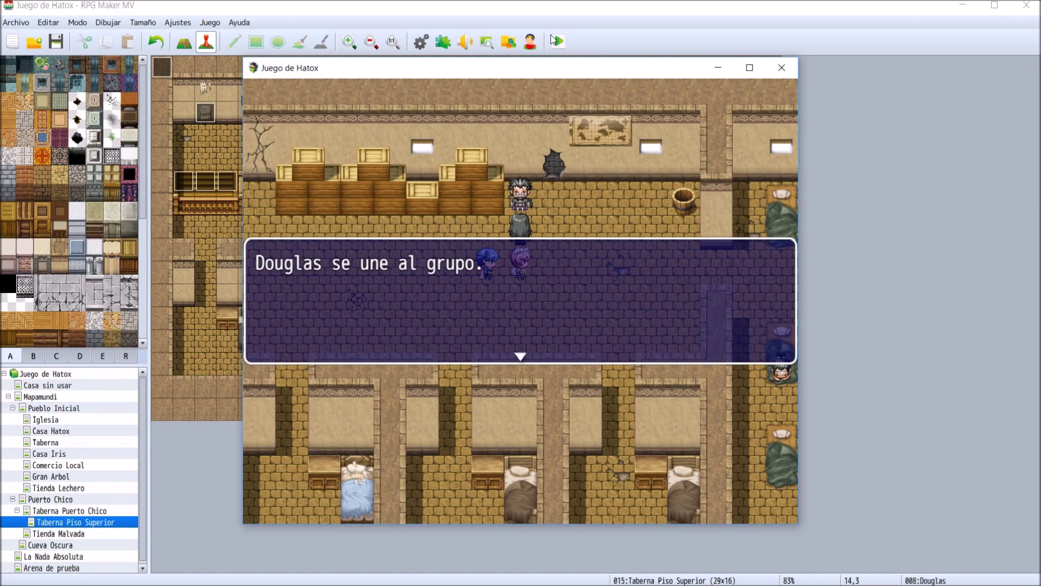
- Check the window position of the "Miky se une al grupo." message on page 2 of event EV028 in Pueblo Inicial
key("alt+F4")
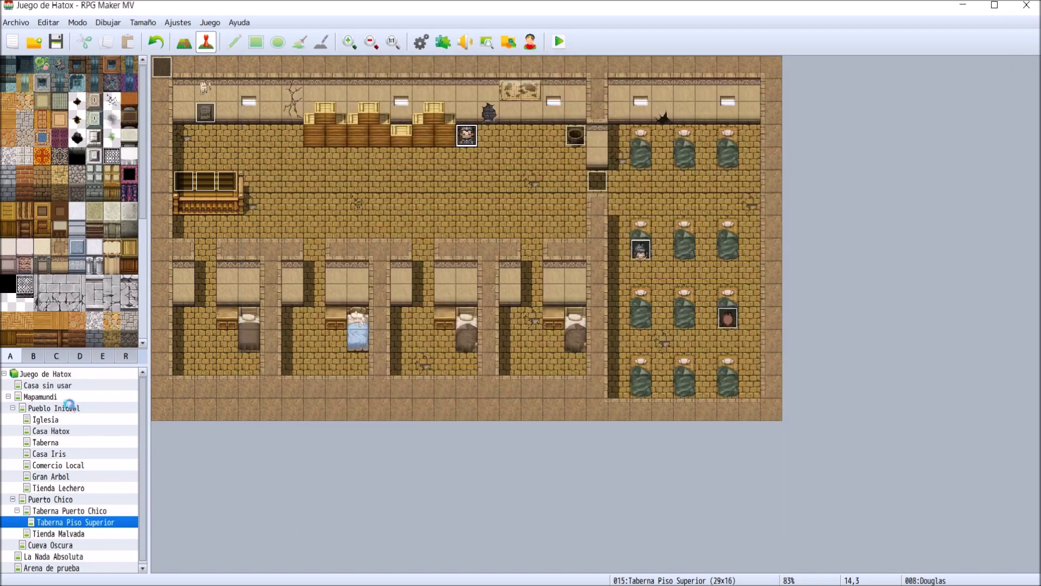
left_click(81, 409)
double_click(478, 551)
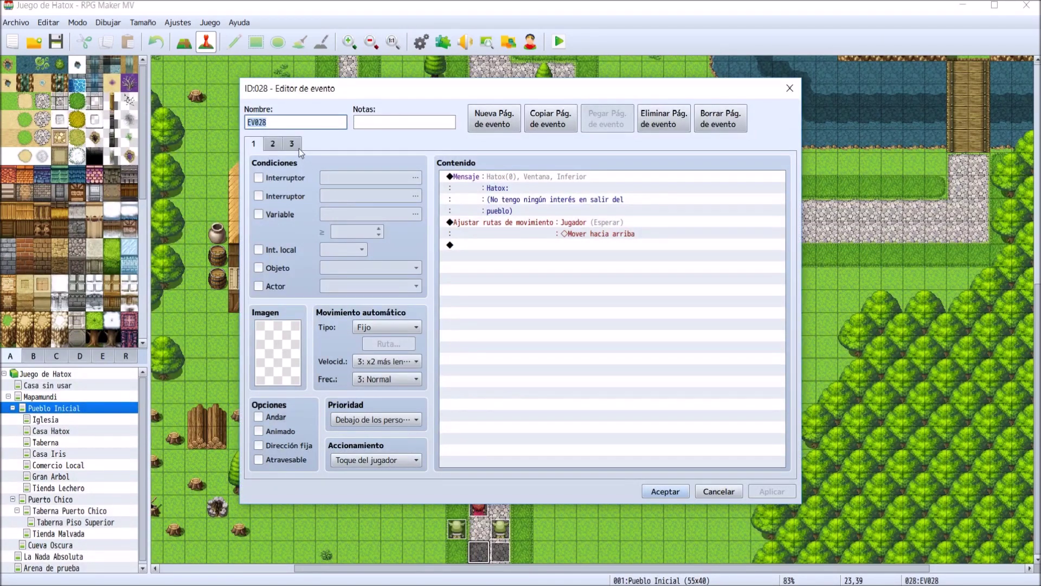
left_click(273, 144)
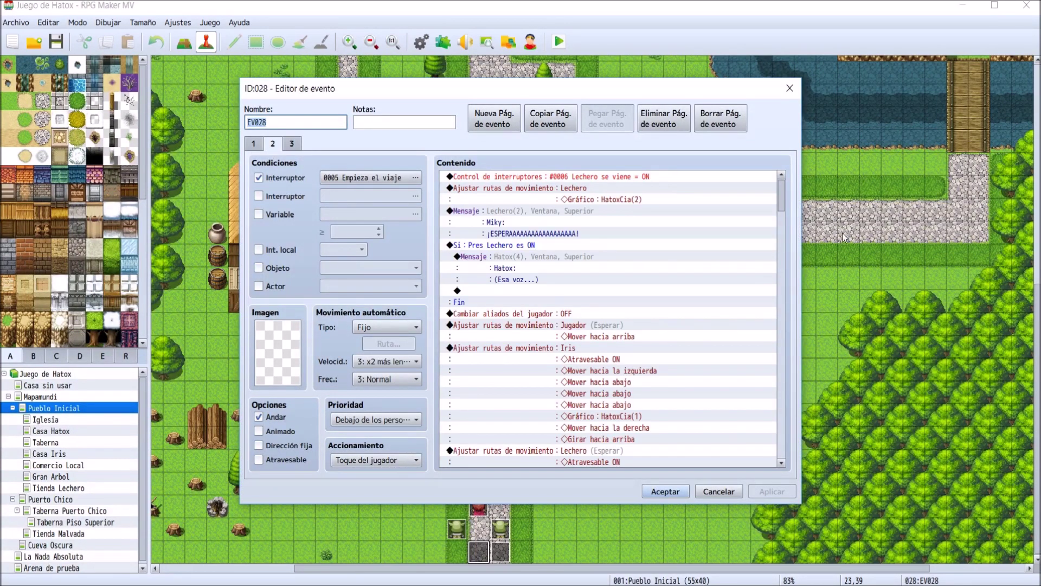
left_click_drag(781, 198, 778, 462)
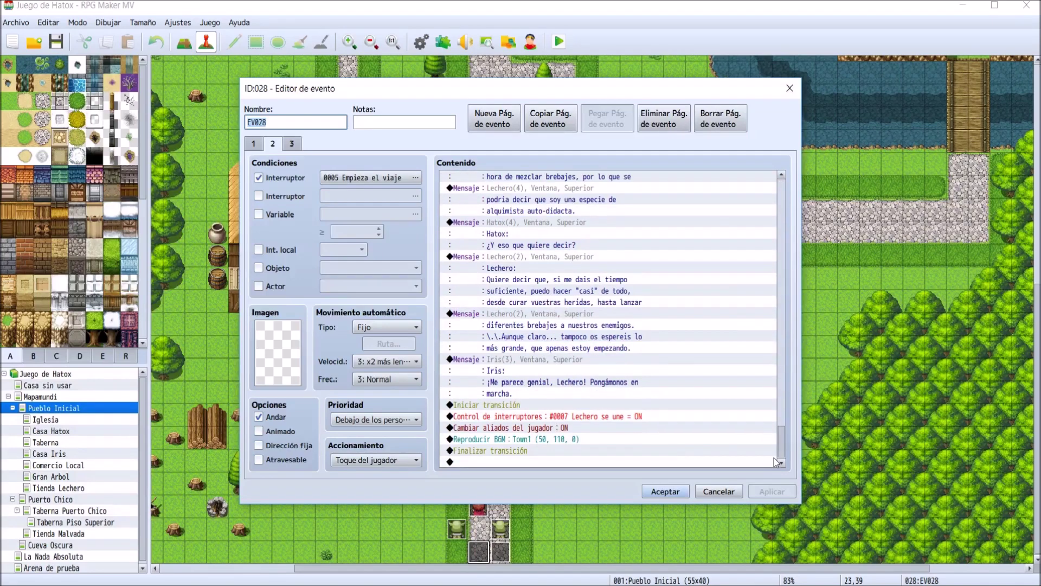
scroll(592, 381, "up", 15)
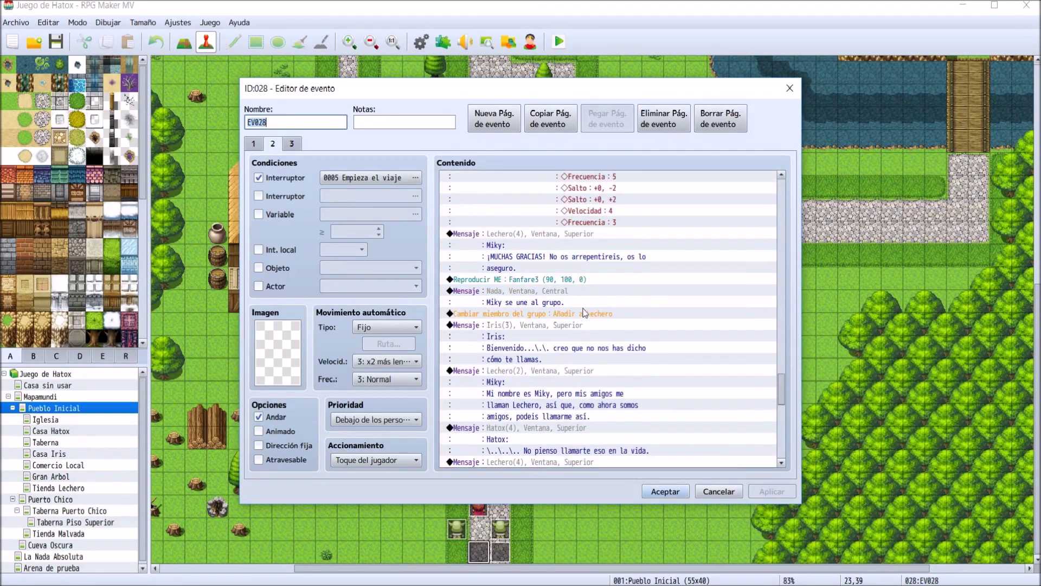
left_click(582, 291)
double_click(582, 291)
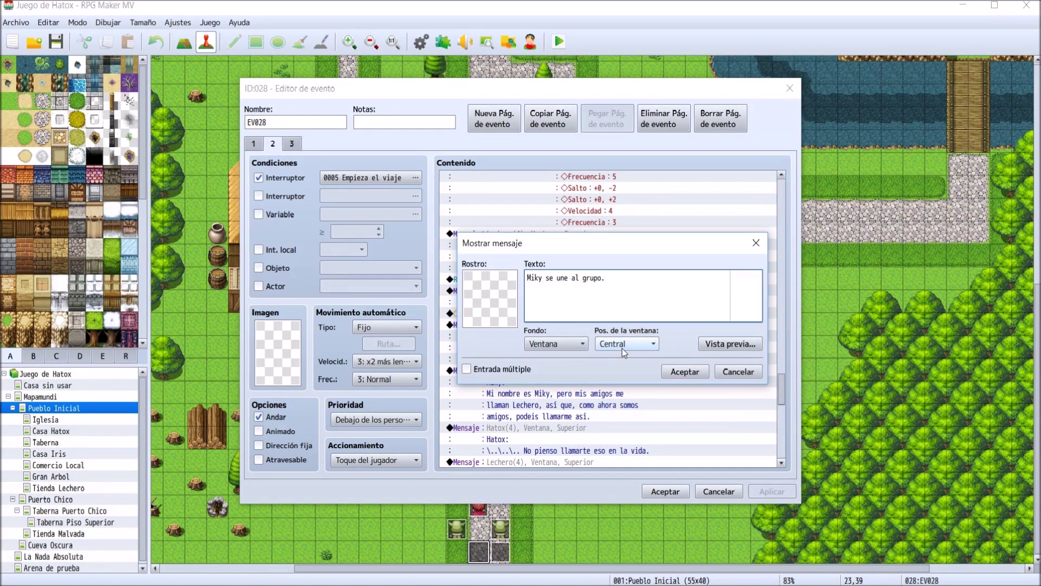
key("Escape")
key("Escape")
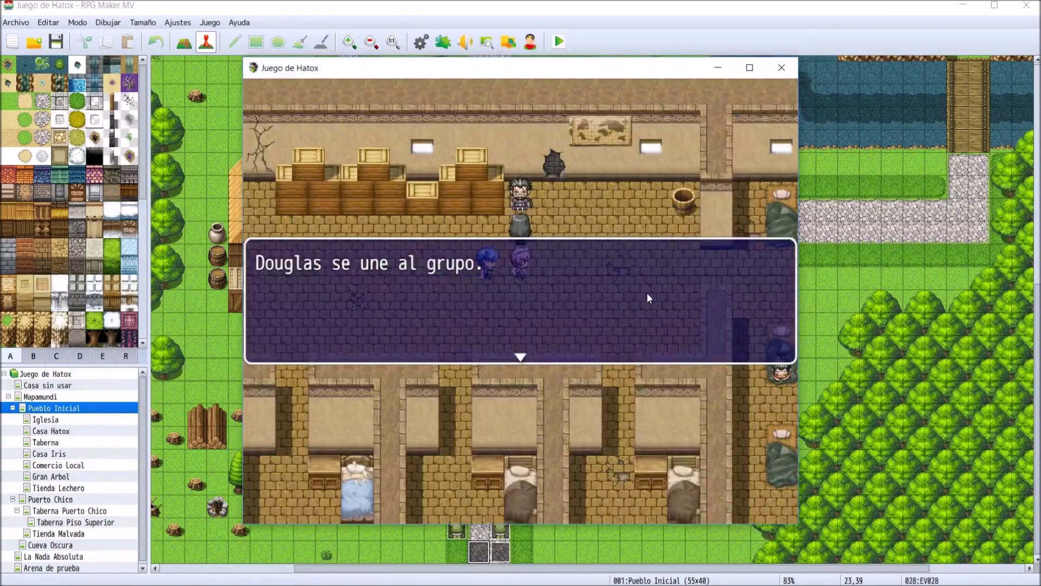
- Return to the playtest, play through Douglas's joining and rest scene, and save the game in Archivo 2
left_click(646, 293)
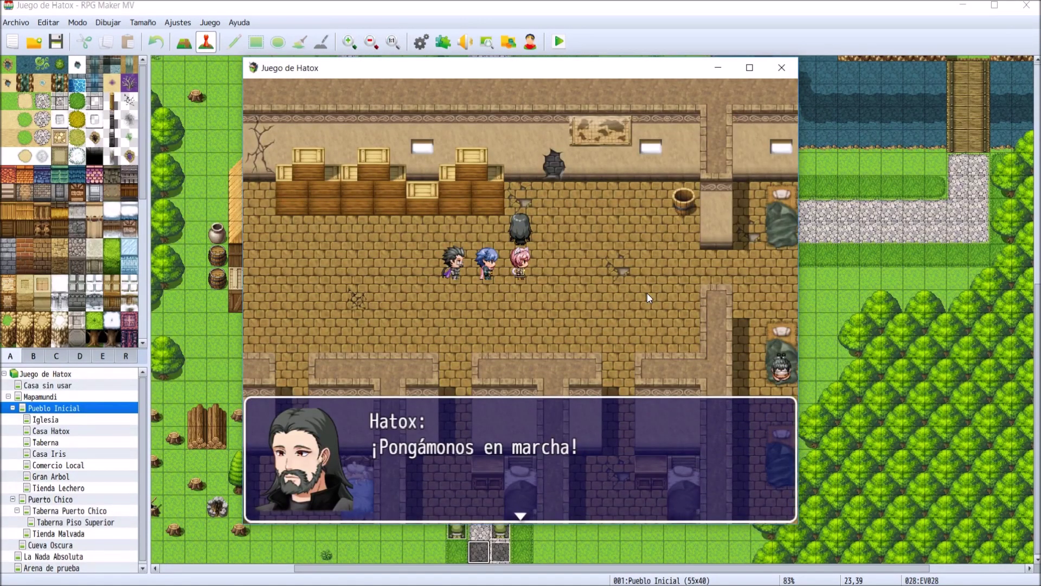
left_click(646, 293)
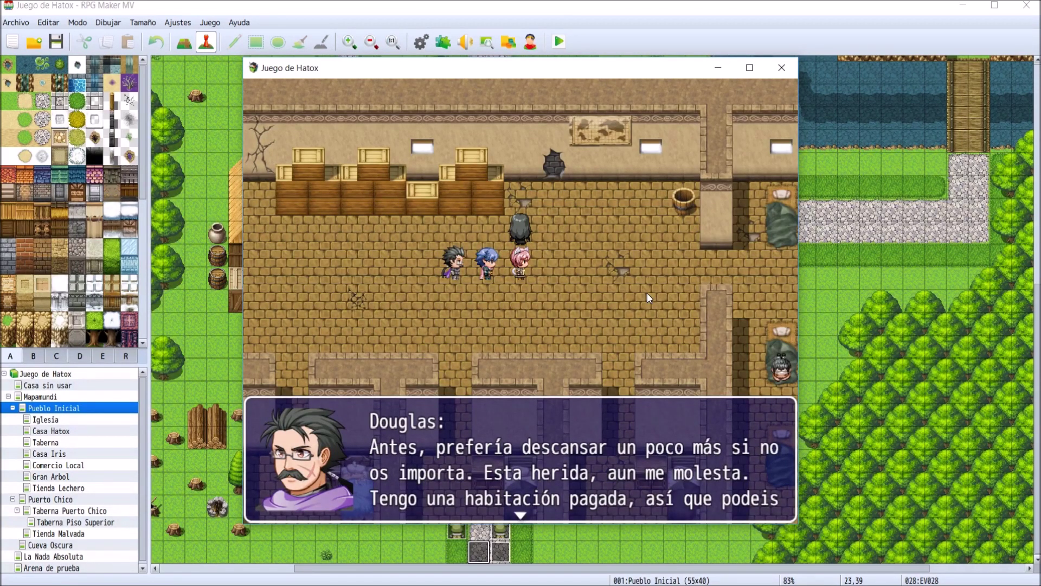
left_click(647, 293)
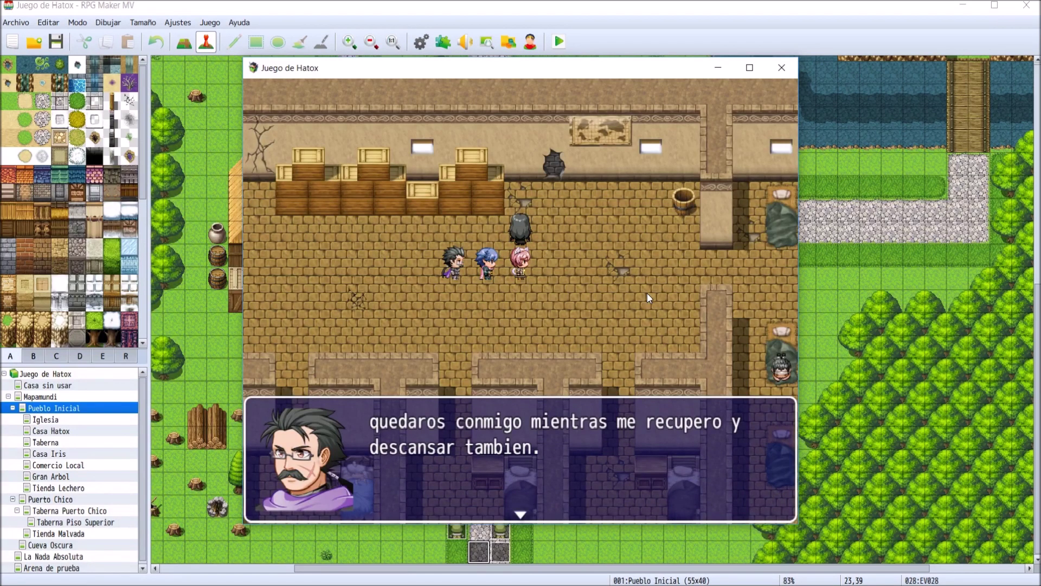
left_click(646, 293)
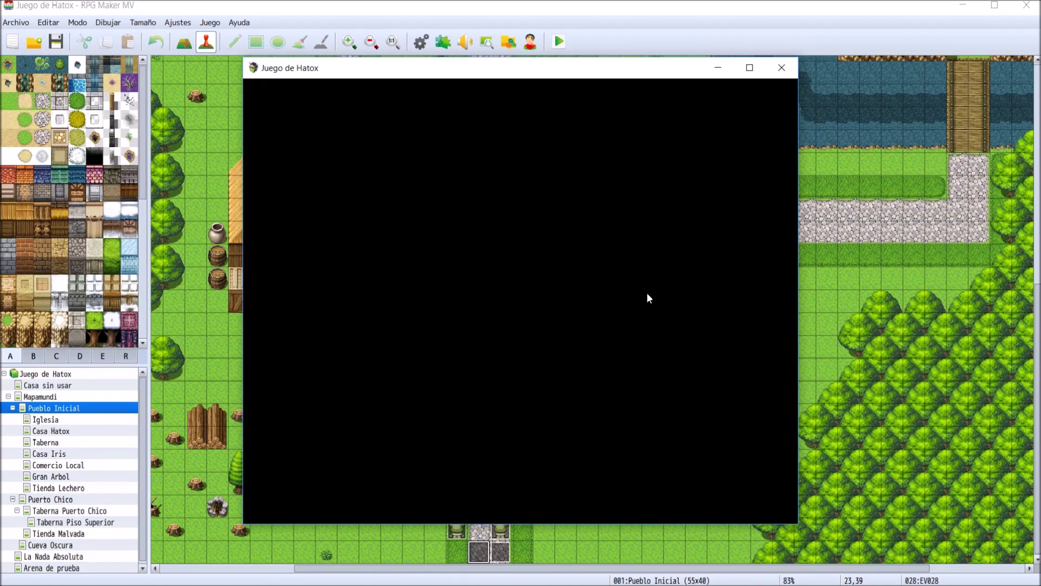
key("Return")
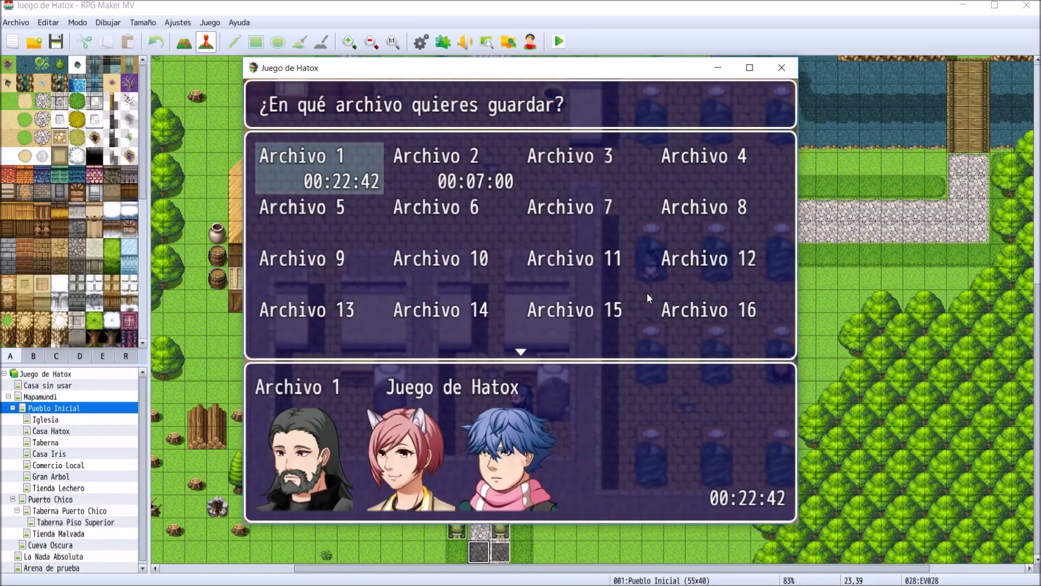
key("Right")
key("Return")
- Walk the four-member party along the upper floor, check its health in the game menu, and end the playtest
key("Up")
key("Left")
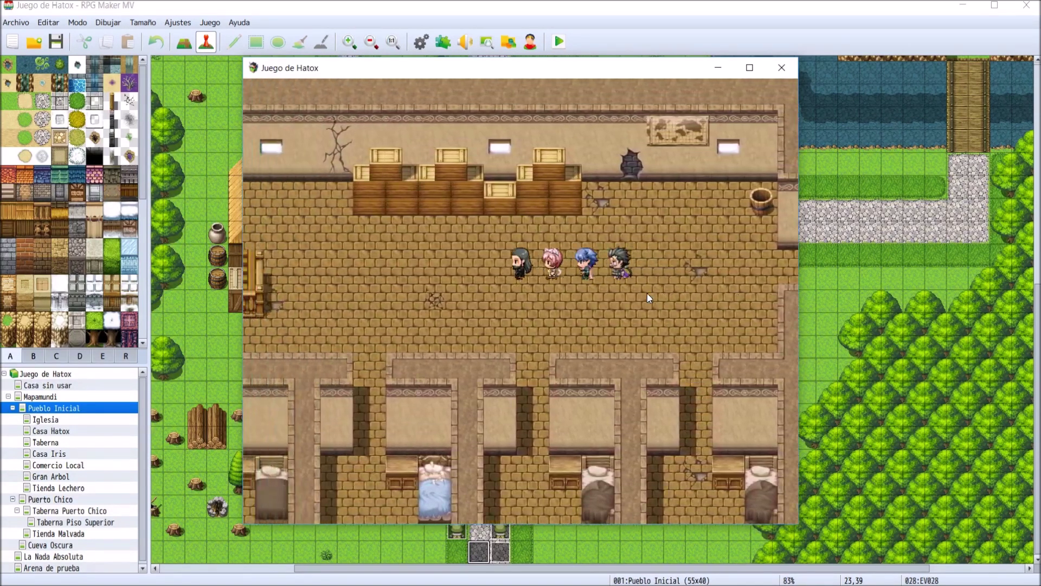
key("Left")
key("Escape")
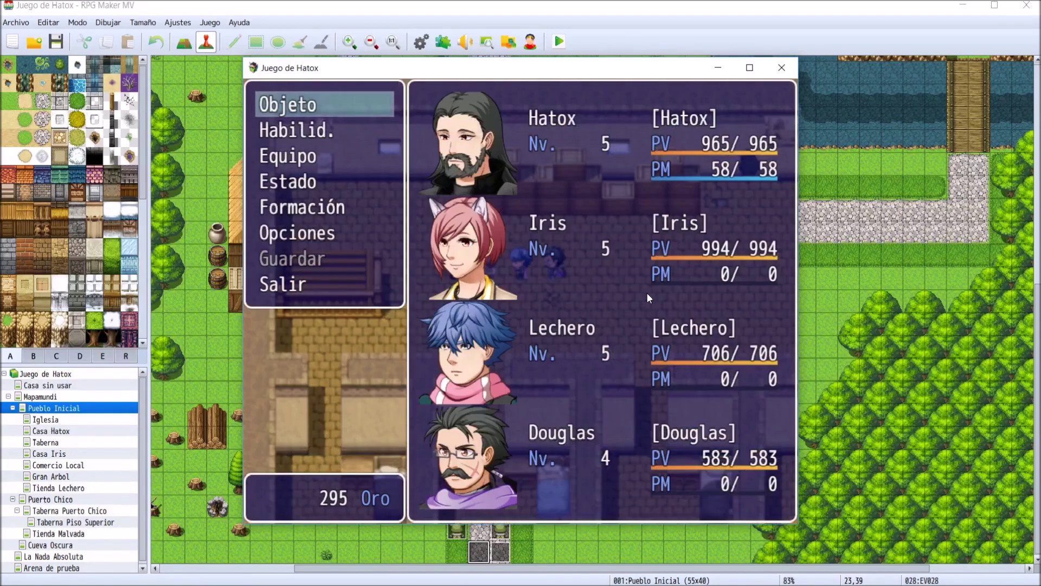
key("Escape")
left_click(781, 67)
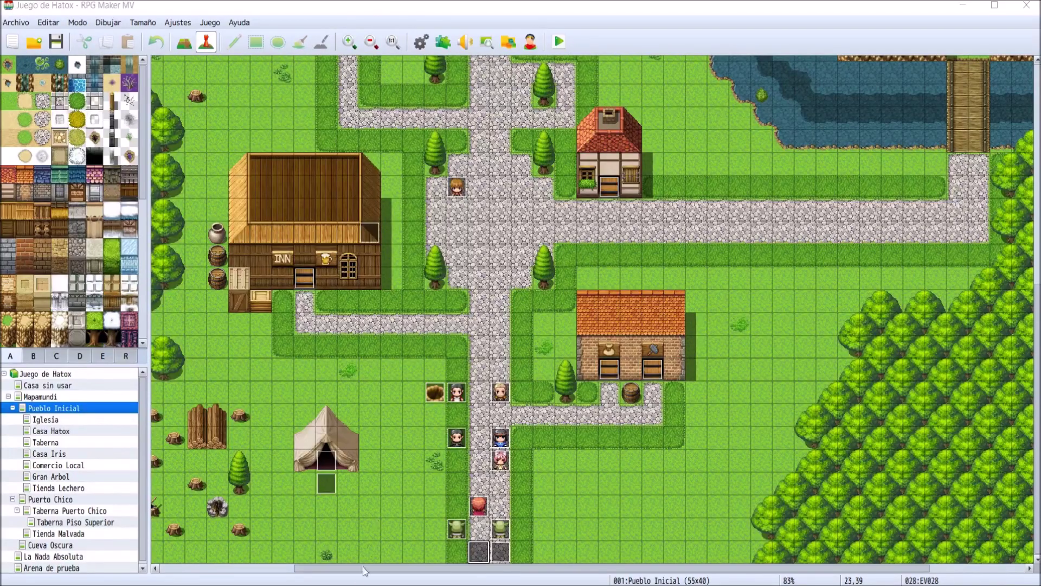
left_click(358, 487)
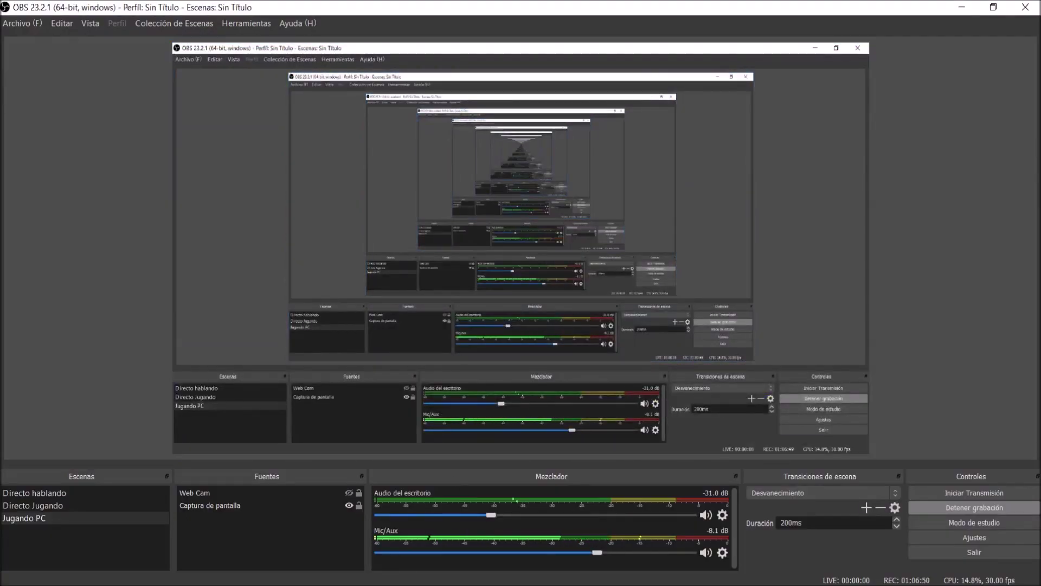
left_click(187, 543)
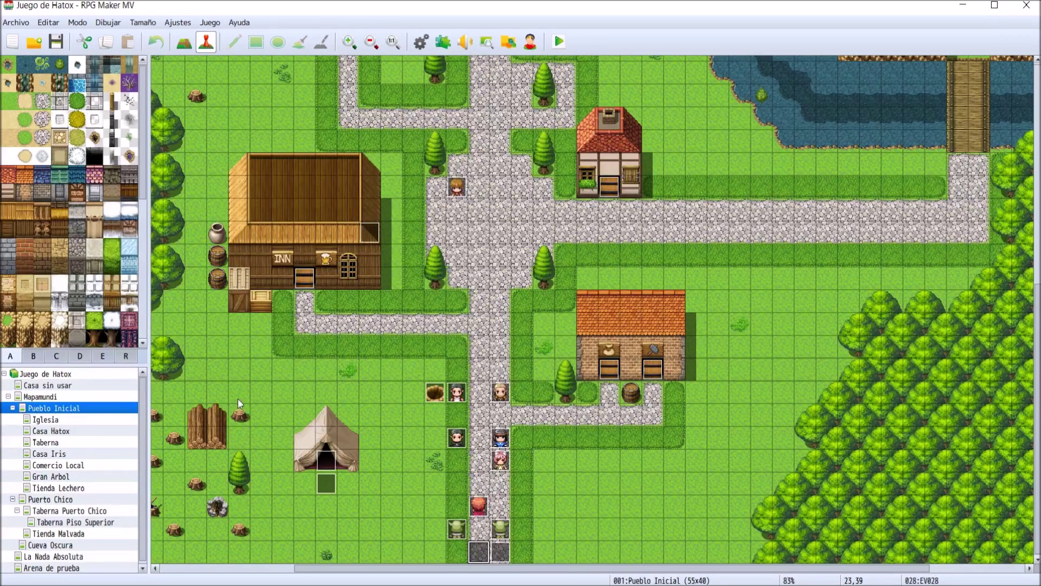
left_click(112, 510)
left_click(123, 490)
left_click(122, 498)
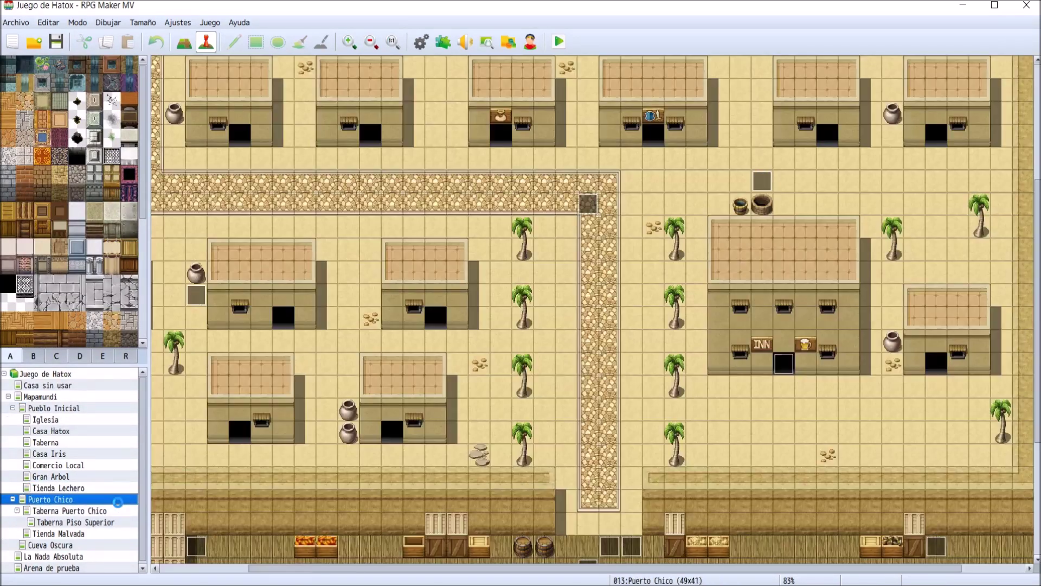
left_click(120, 523)
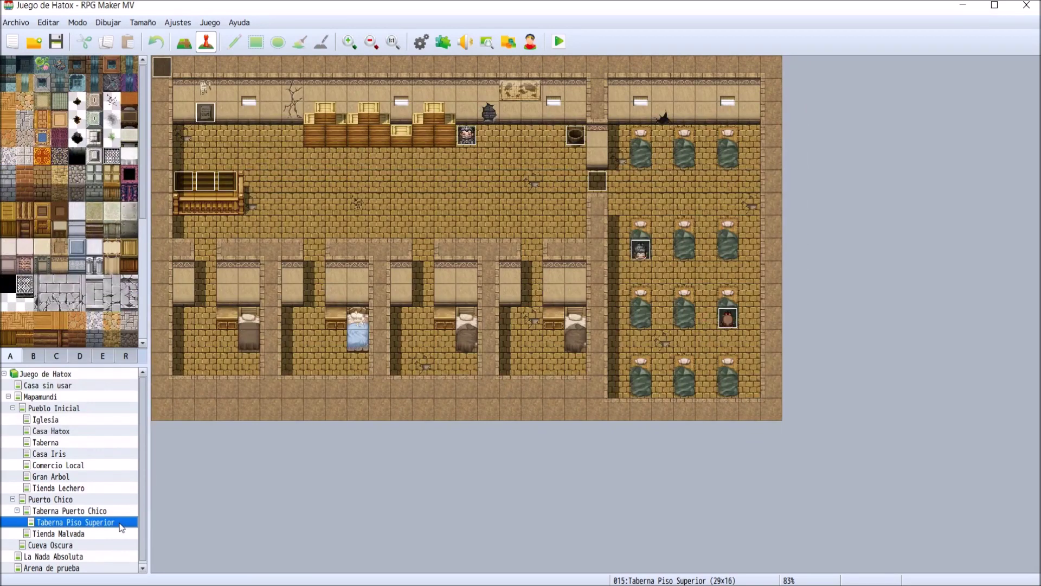
left_click(55, 408)
left_click(84, 443)
left_click(82, 453)
left_click(84, 464)
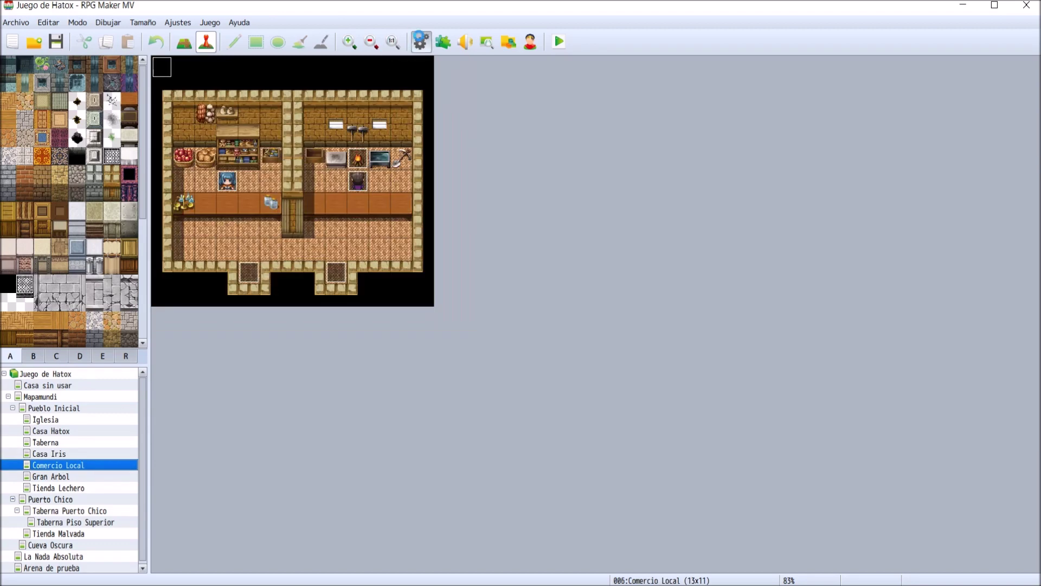
- Open the database and bring up the Arco weapon's settings
left_click(420, 41)
left_click(260, 243)
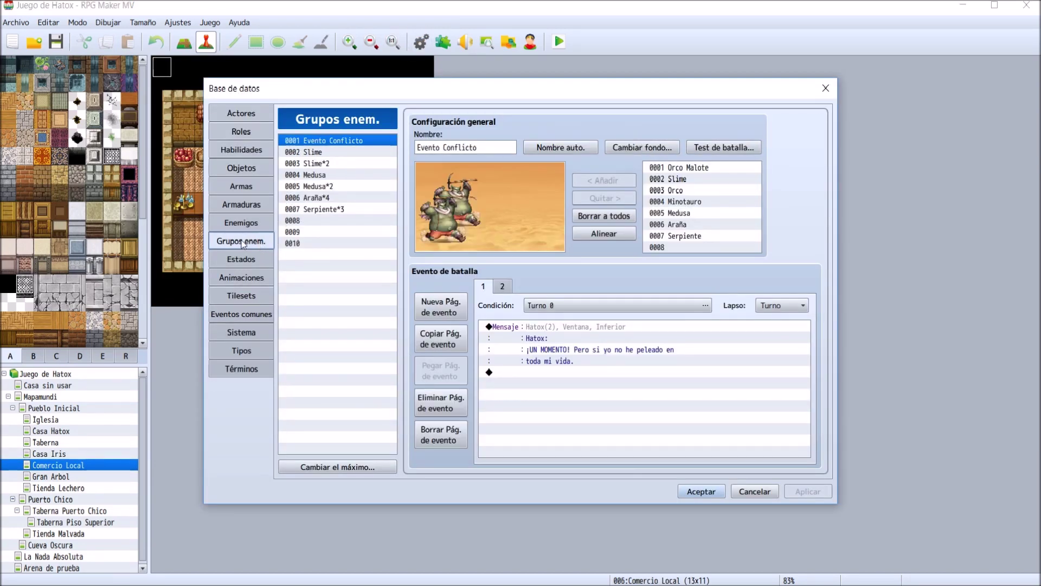
left_click(249, 223)
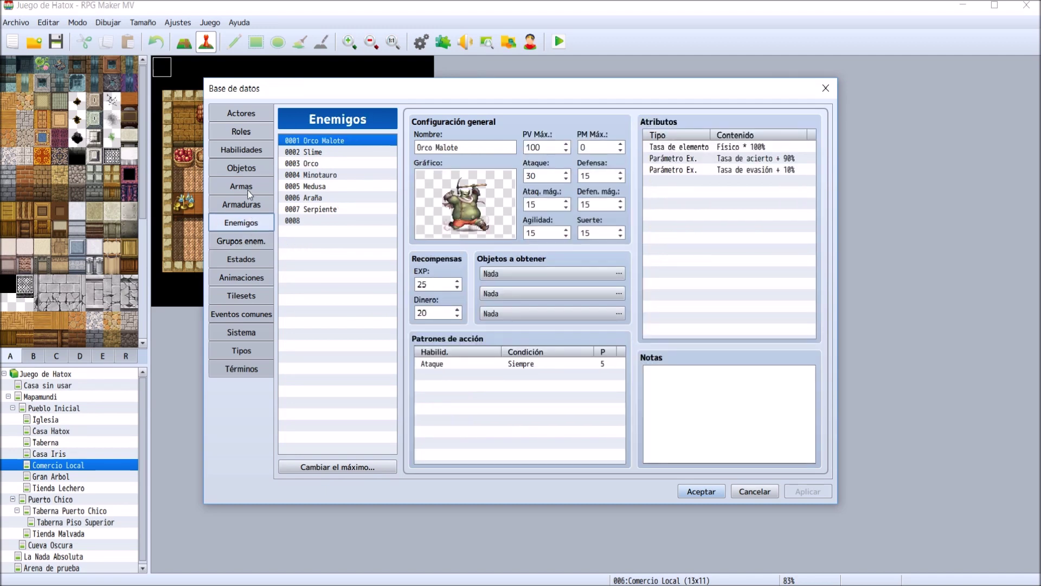
left_click(249, 187)
left_click(331, 177)
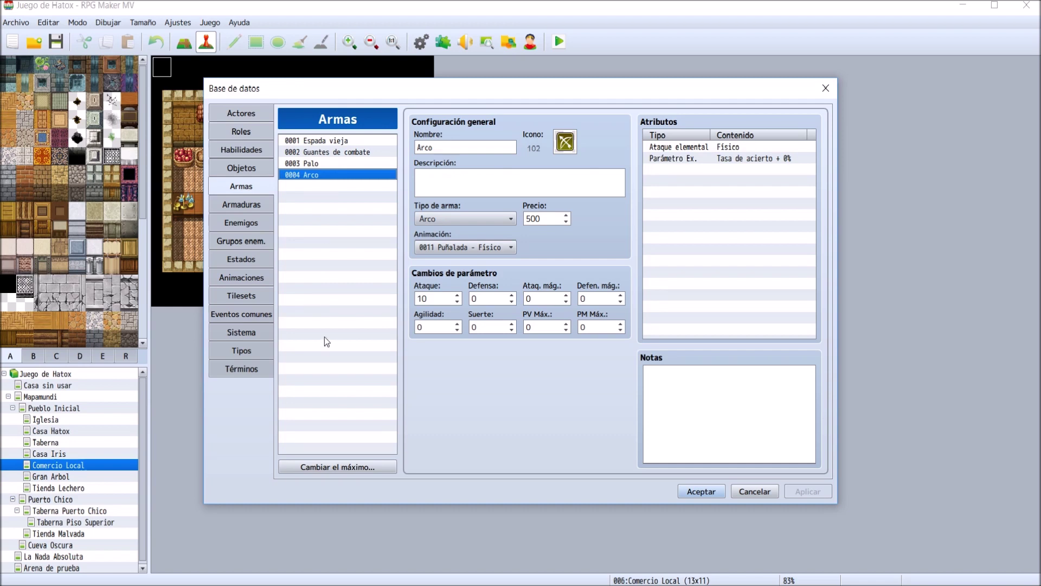
- Set the Arco weapon's animation to 0111 Disparo - Normal and rename the weapon Pistola
left_click(503, 246)
scroll(486, 315, "down", 6)
scroll(486, 317, "down", 4)
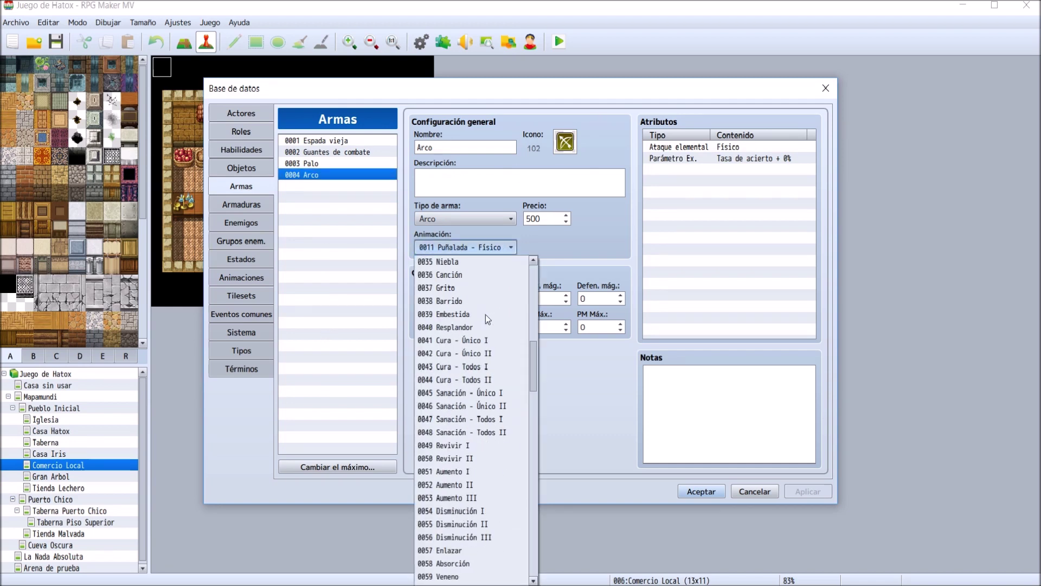
scroll(486, 318, "up", 5)
scroll(485, 315, "up", 8)
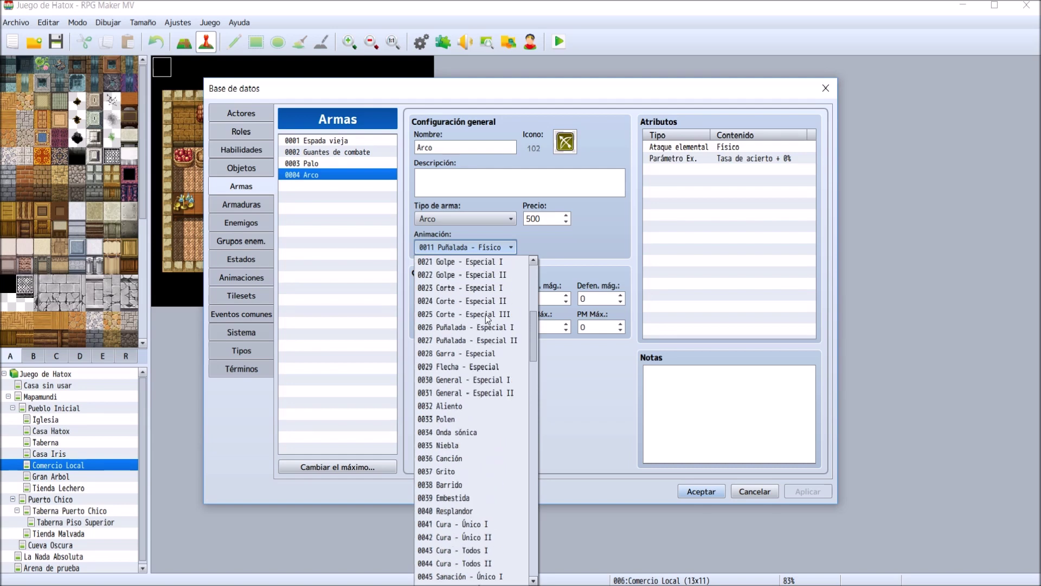
scroll(486, 314, "down", 11)
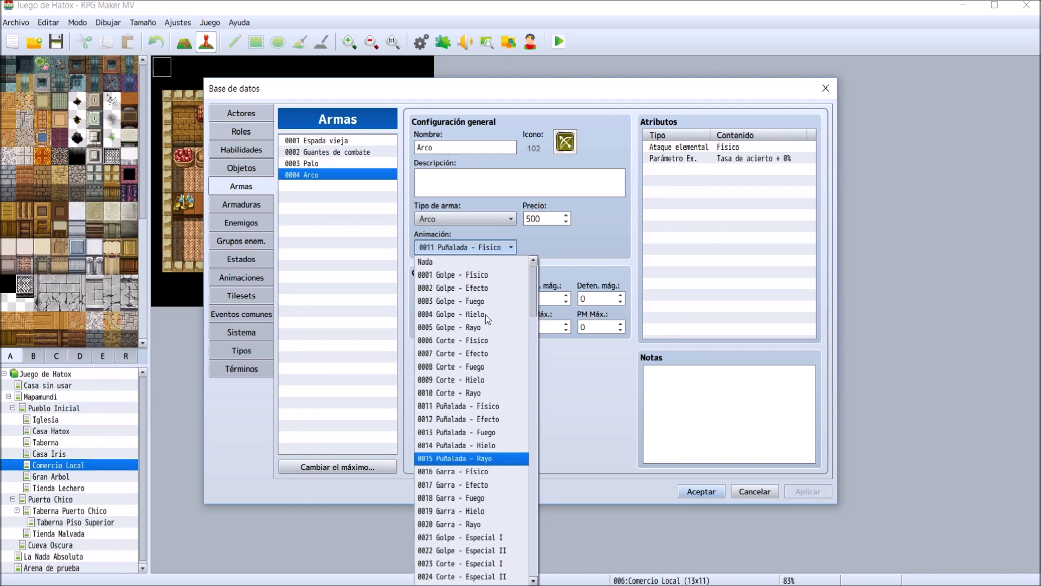
scroll(486, 314, "down", 13)
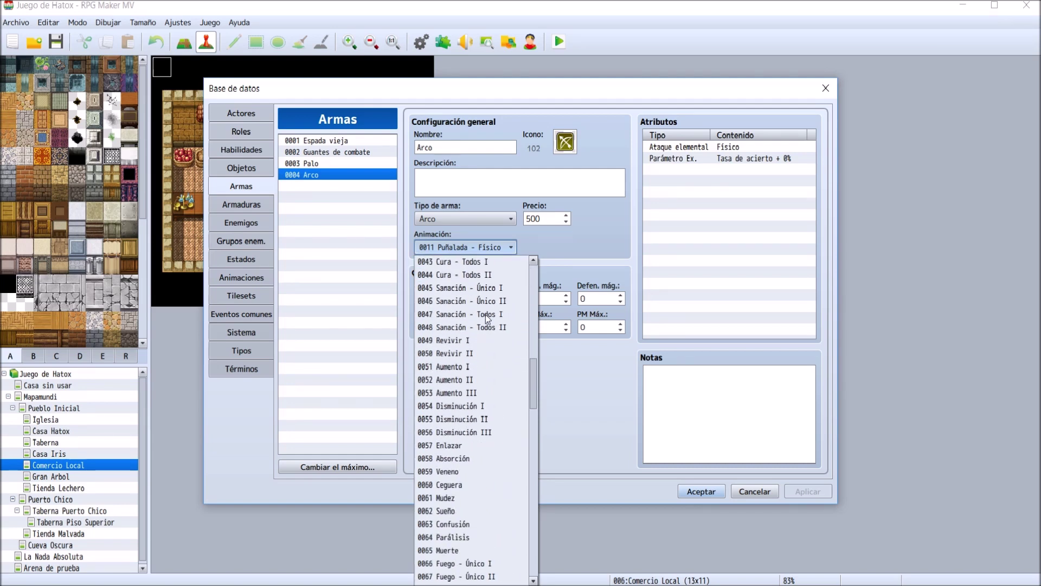
scroll(487, 319, "down", 7)
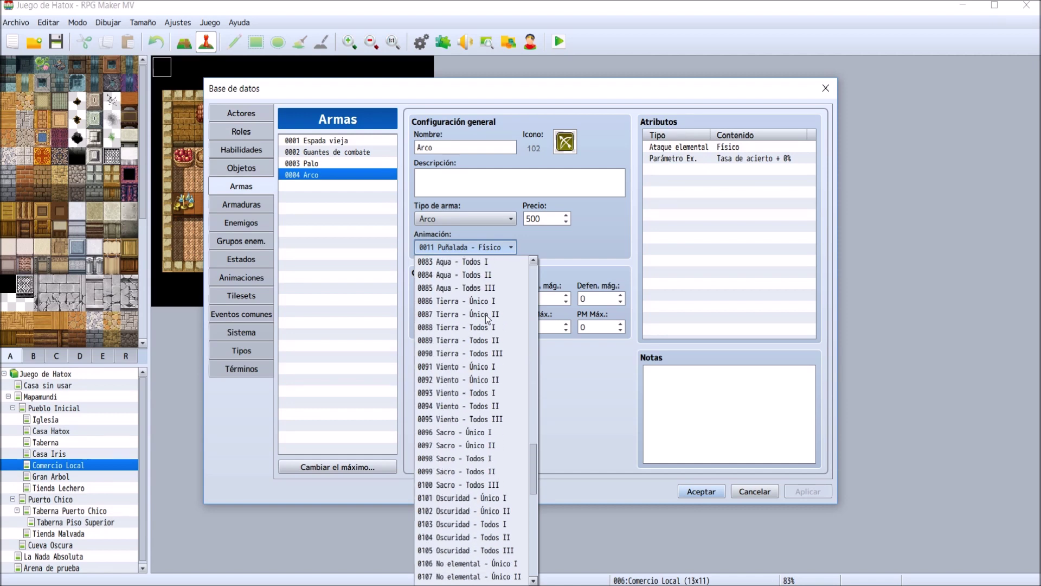
left_click(507, 446)
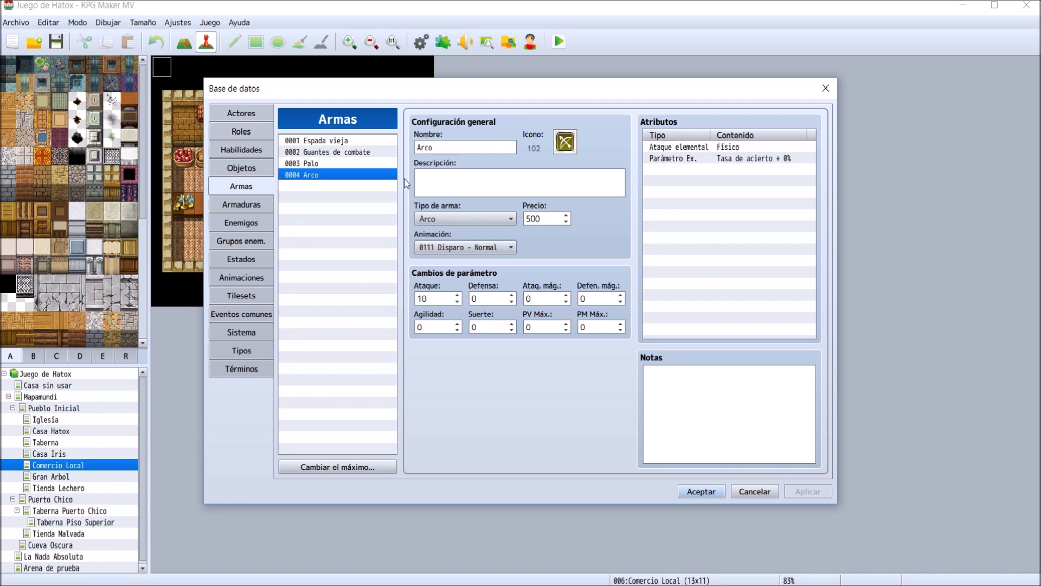
double_click(452, 144)
type("Pistola")
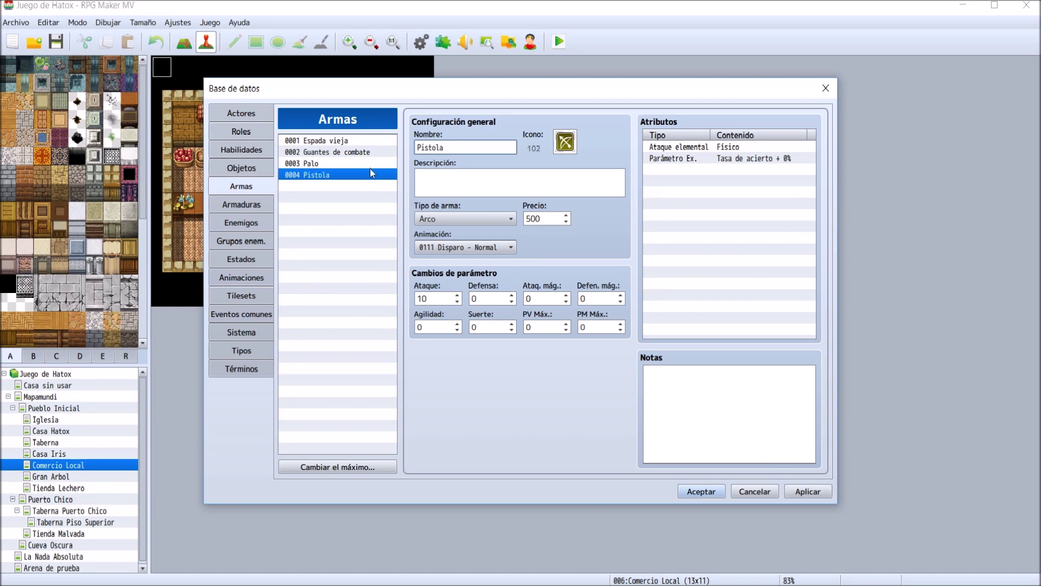
- Set the Pistola weapon's icon to the gun image, number 104
double_click(565, 141)
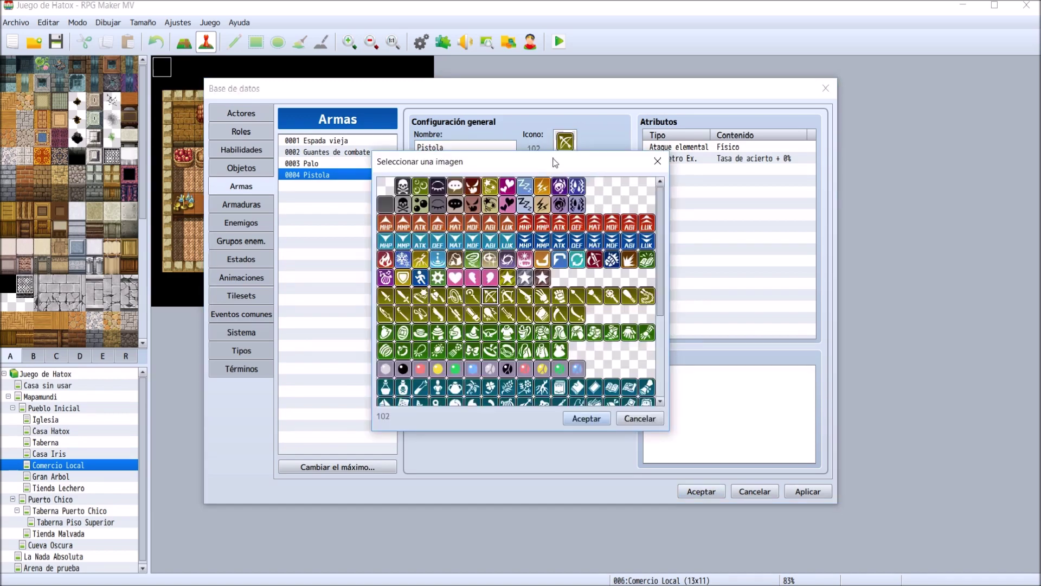
scroll(503, 363, "down", 5)
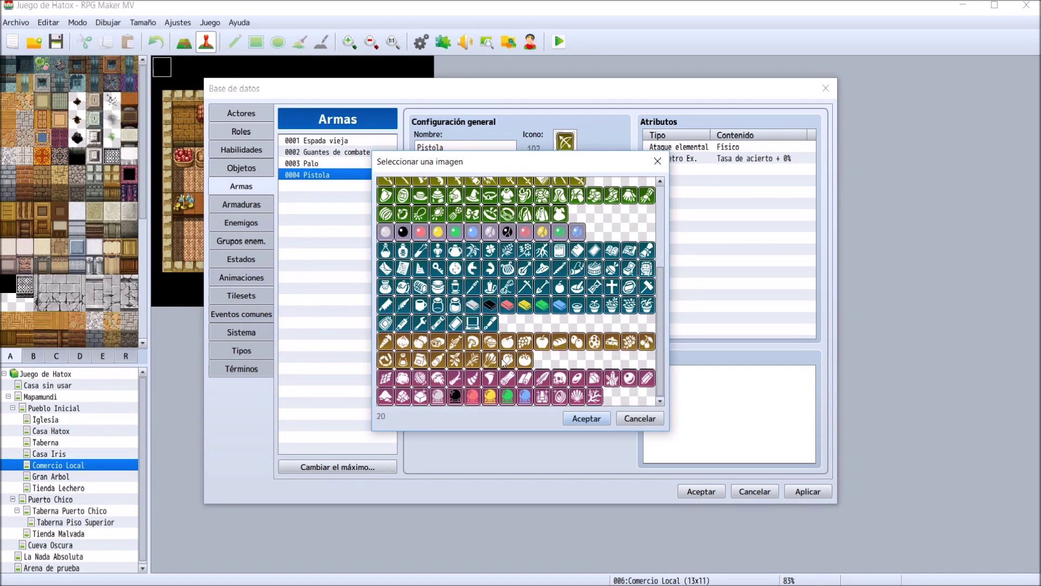
scroll(503, 363, "up", 5)
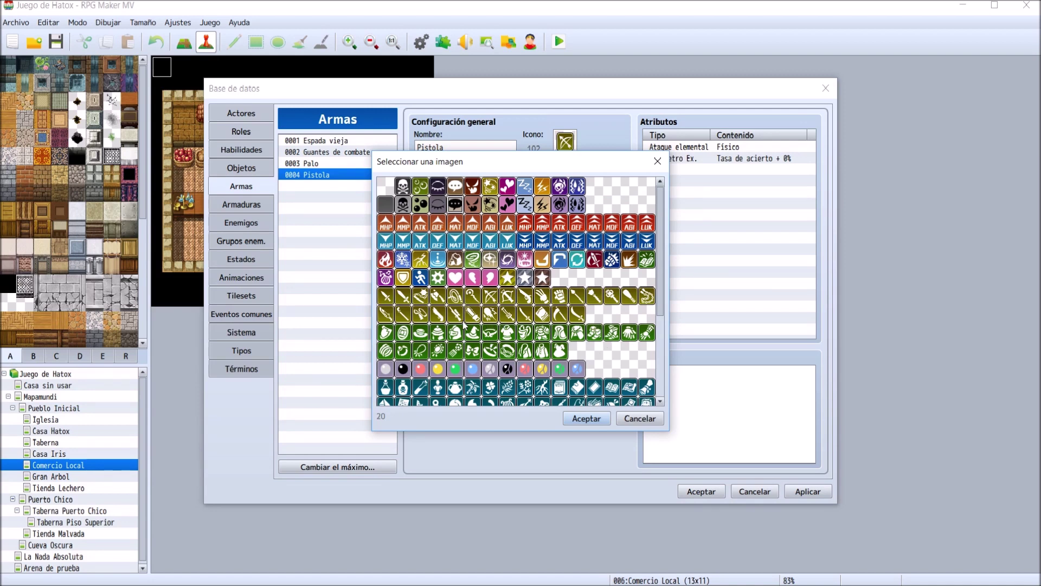
left_click(441, 319)
left_click(467, 316)
double_click(529, 300)
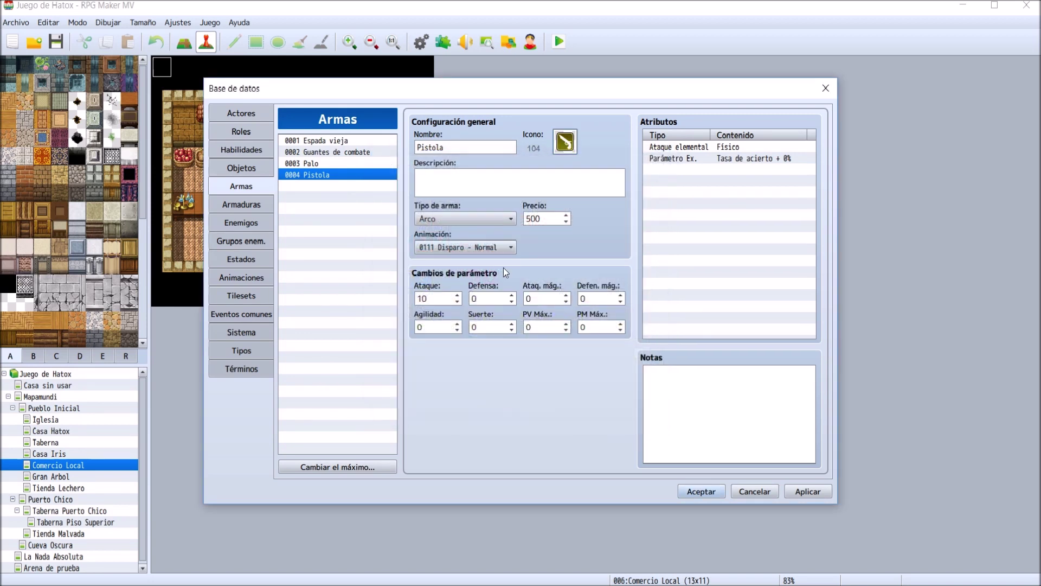
- Set the Pistola's attack to 35 and compare it with the Espada vieja and Guantes de combate entries
double_click(426, 299)
type("35")
left_click(374, 168)
left_click(376, 179)
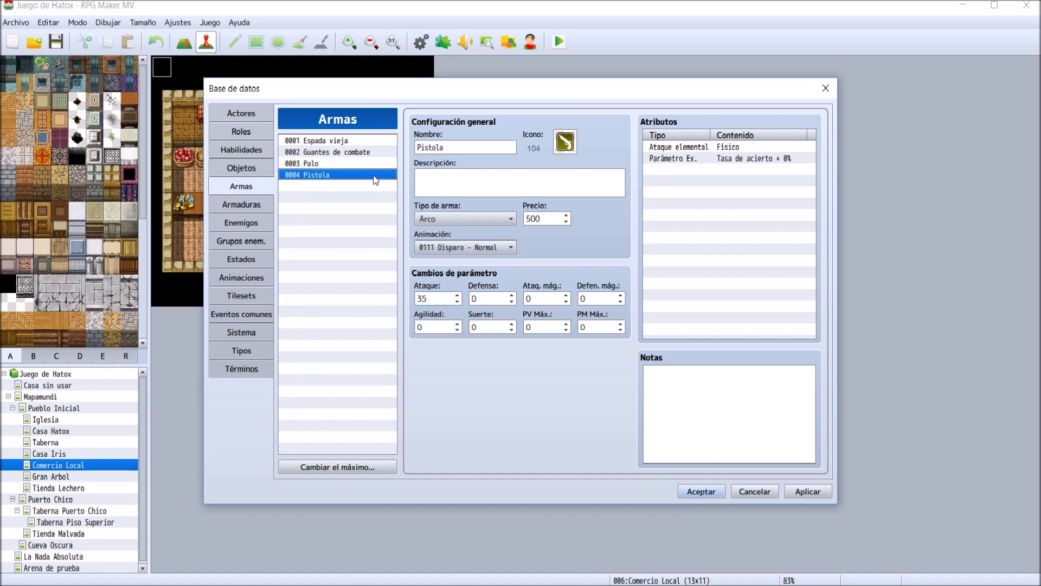
left_click(331, 140)
left_click(339, 152)
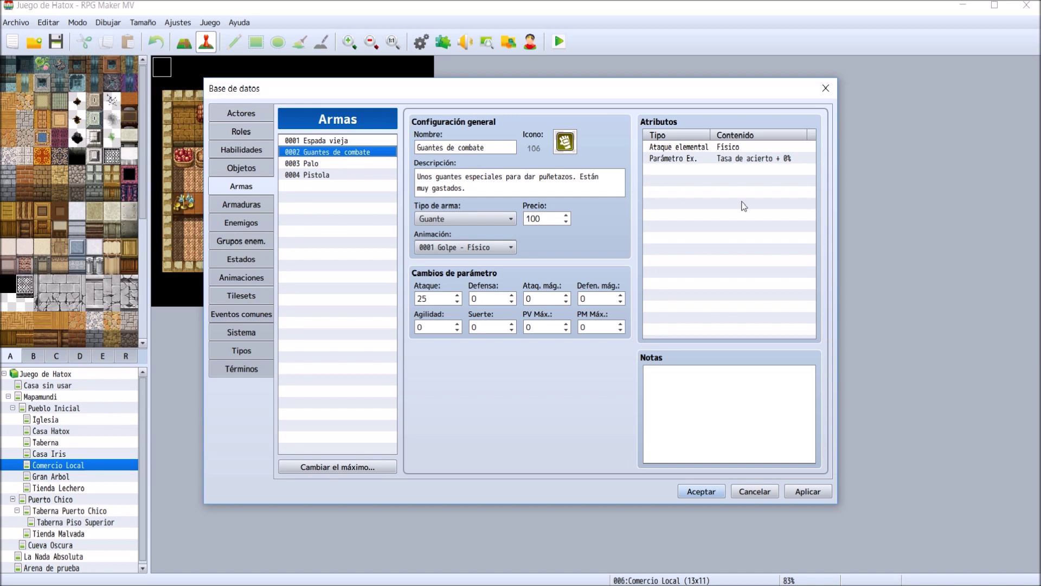
- Give the Pistola weapon the description "Pistola pequeña, pero efectiva. Digna de un pirata."
left_click(327, 175)
left_click(483, 179)
type("Pis")
type("tola")
key("BackSpace")
key("BackSpace")
key("BackSpace")
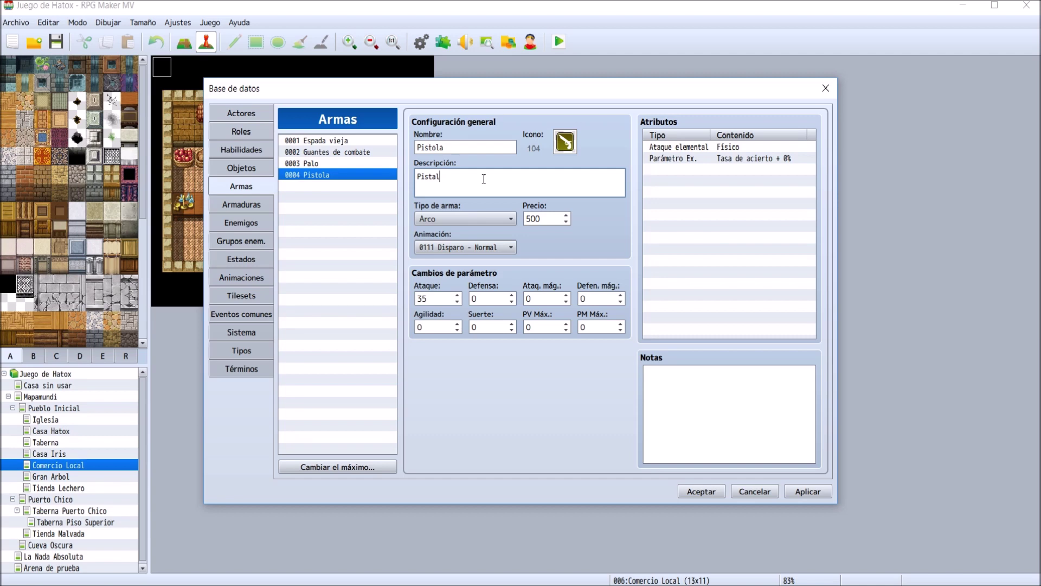
type("ola pequeña, pero efectiva. Diga")
key("BackSpace")
key("BackSpace")
type("na de un pirata.")
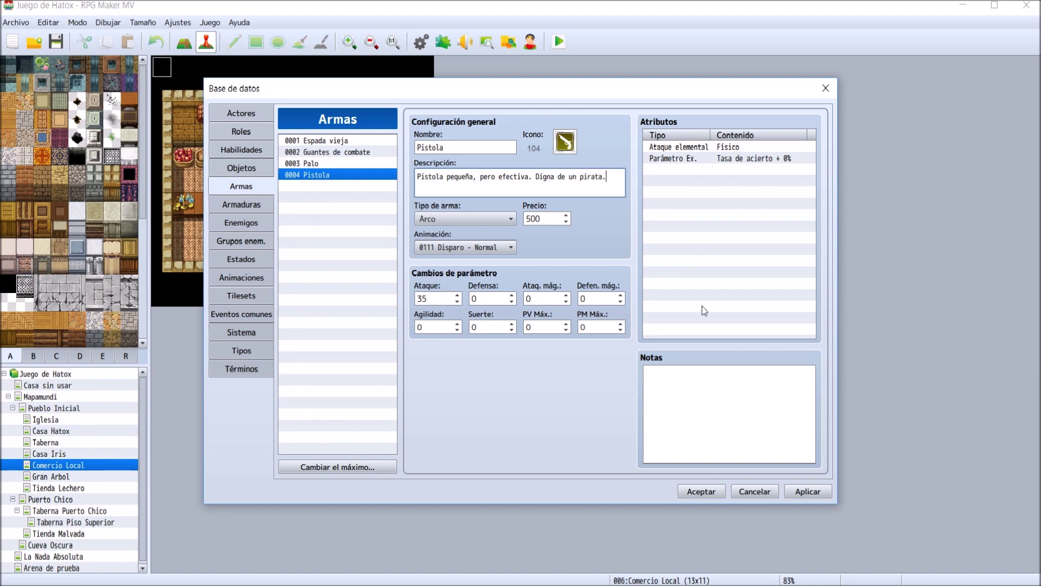
- Set the Pistola's weapon type to Pistola, apply the changes and close the database
left_click(444, 220)
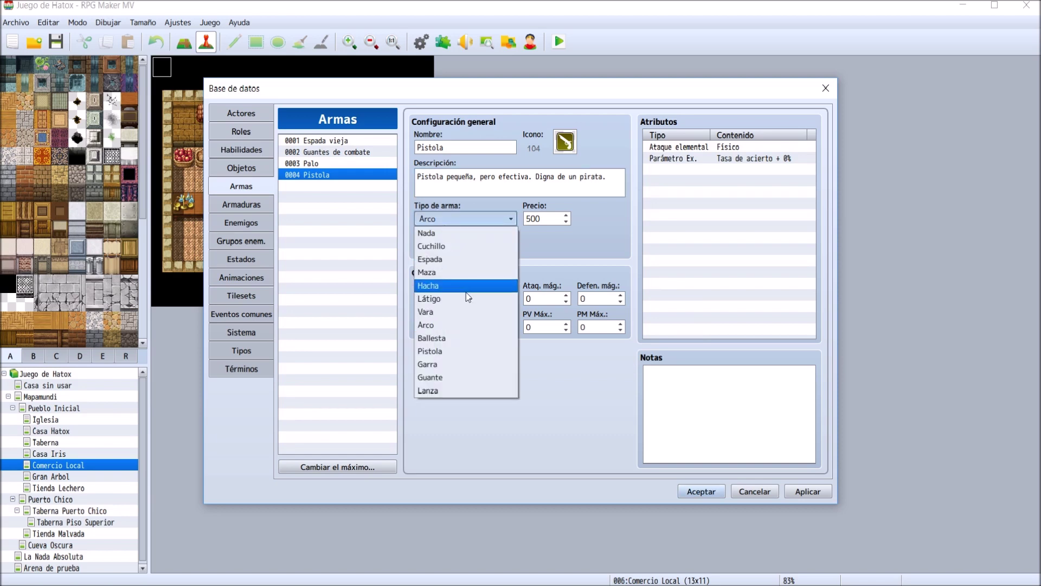
left_click(462, 351)
left_click(800, 494)
left_click(691, 495)
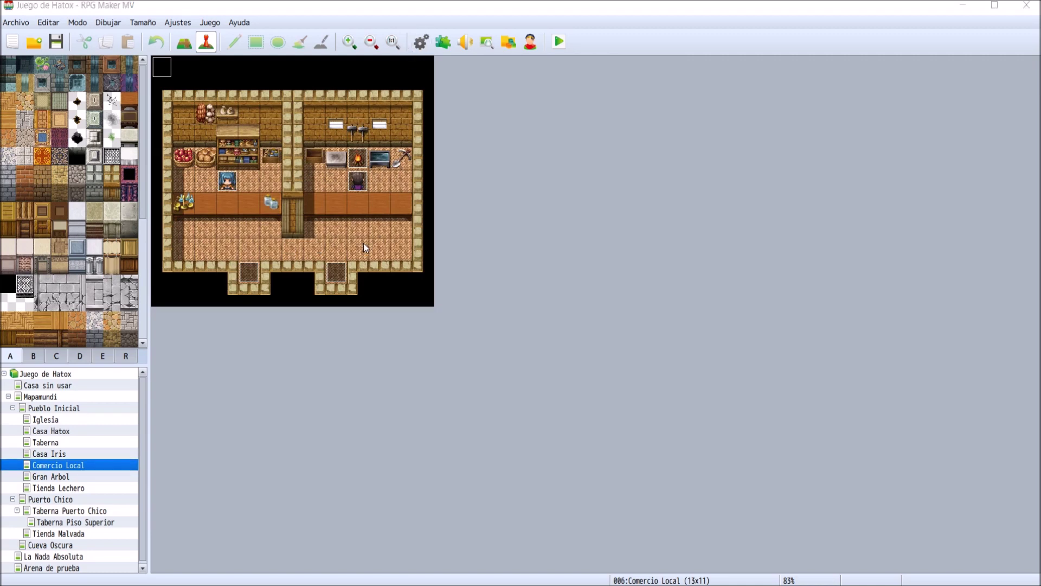
- Reopen the database and play the preview of animation 0111 Disparo - Normal
left_click(421, 41)
left_click(257, 260)
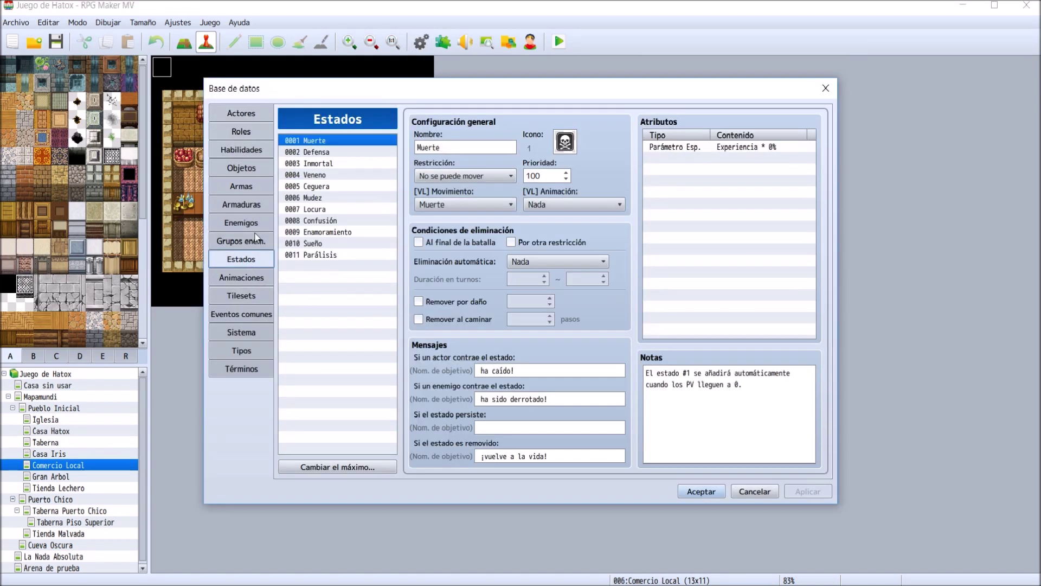
left_click(256, 239)
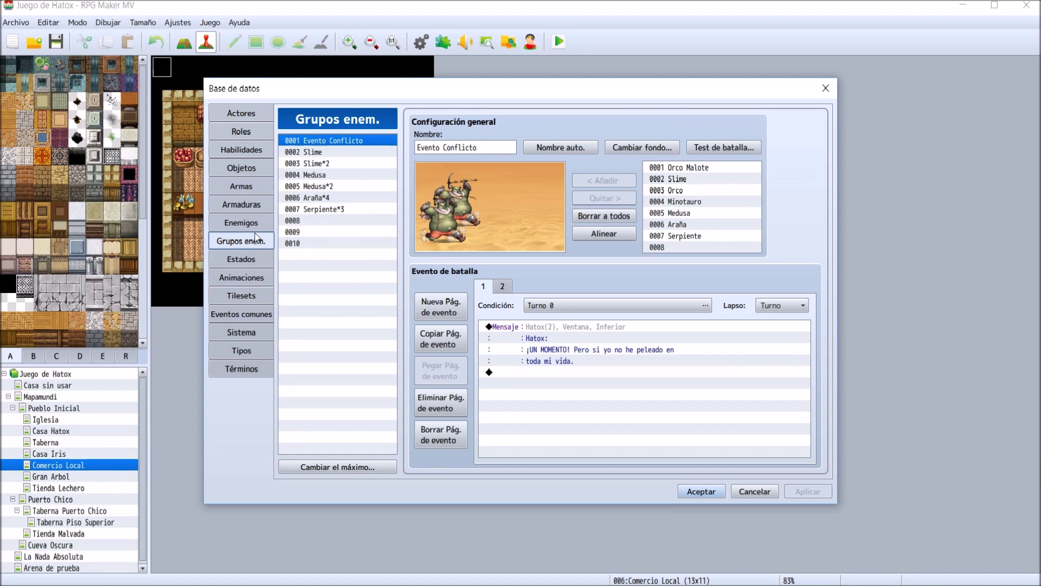
left_click(244, 278)
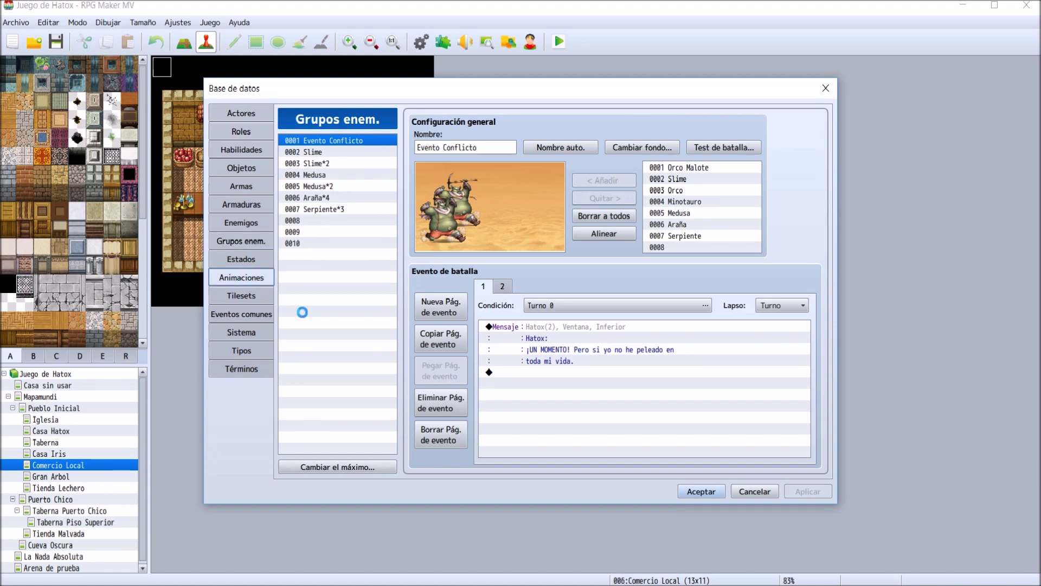
scroll(345, 391, "down", 15)
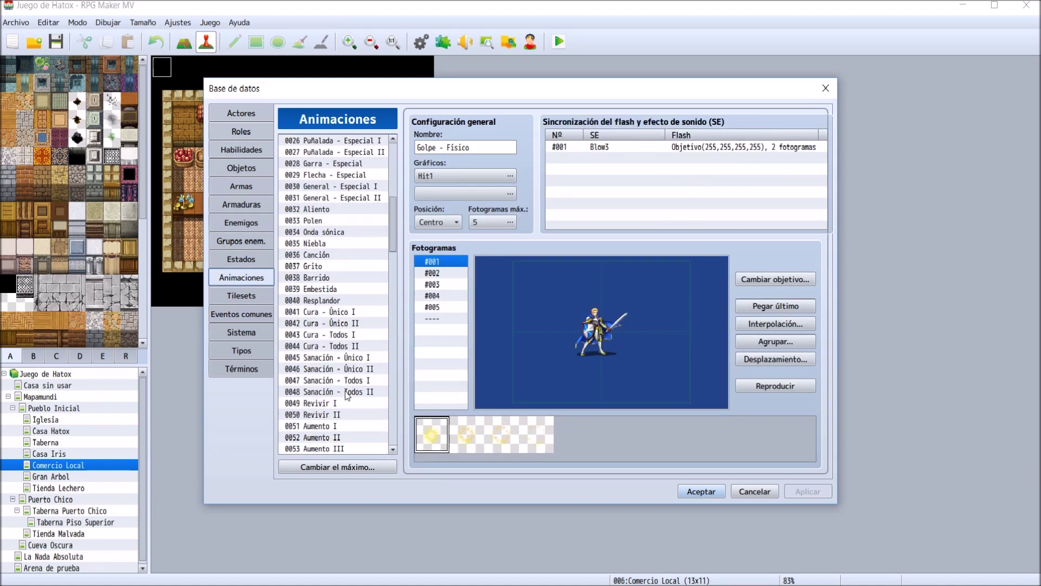
scroll(345, 391, "down", 15)
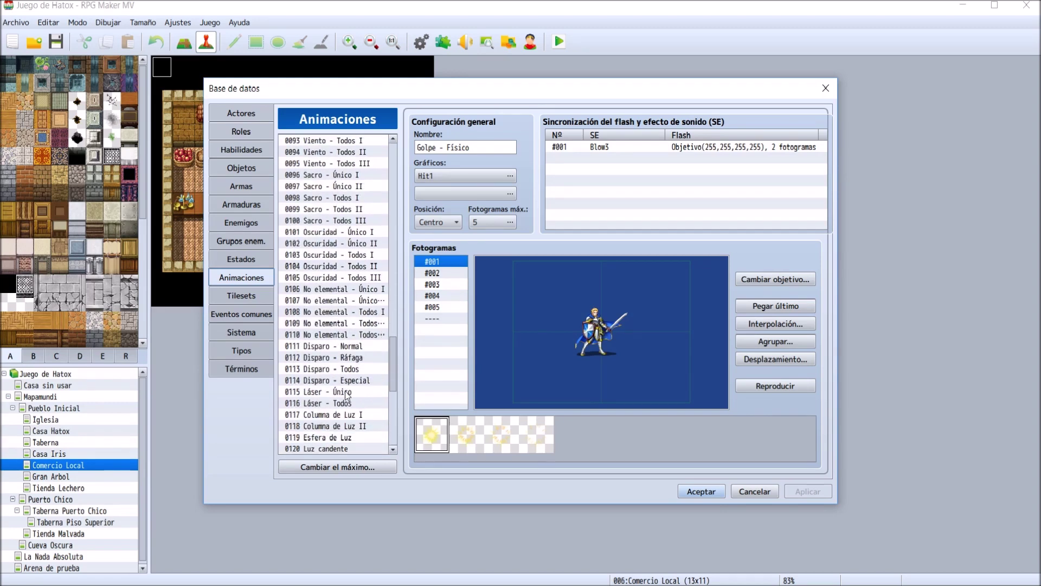
left_click(351, 346)
left_click(807, 390)
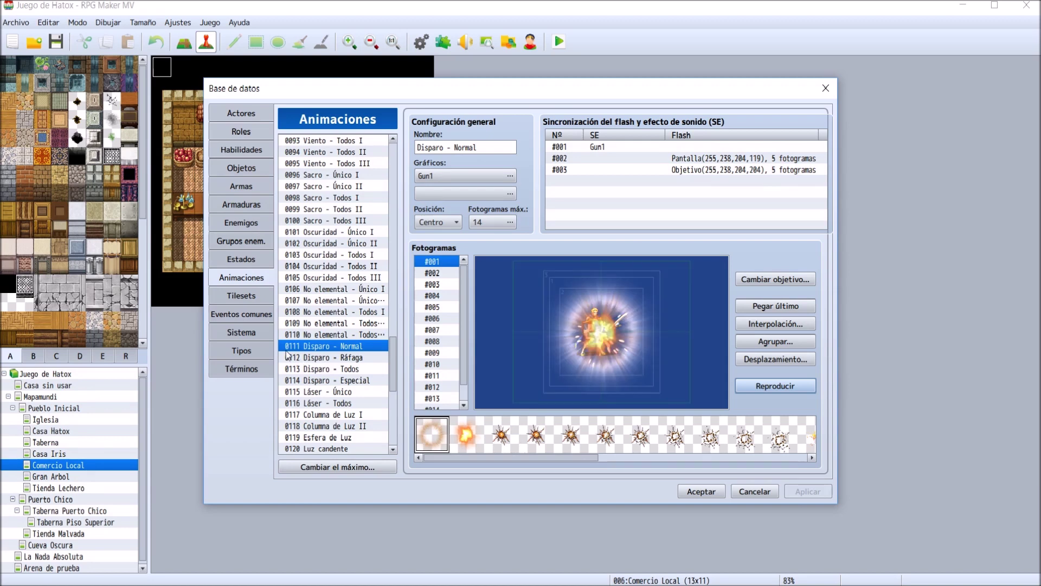
- Play the previews of animations 0006 Corte - Físico and 0001 Golpe - Físico
left_click(394, 164)
scroll(395, 162, "up", 20)
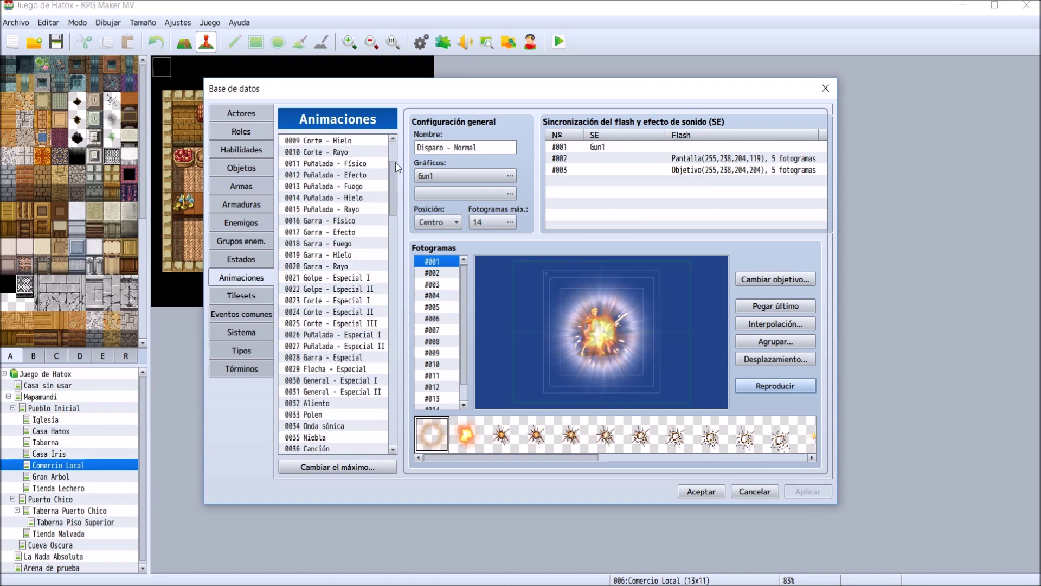
scroll(342, 175, "up", 1)
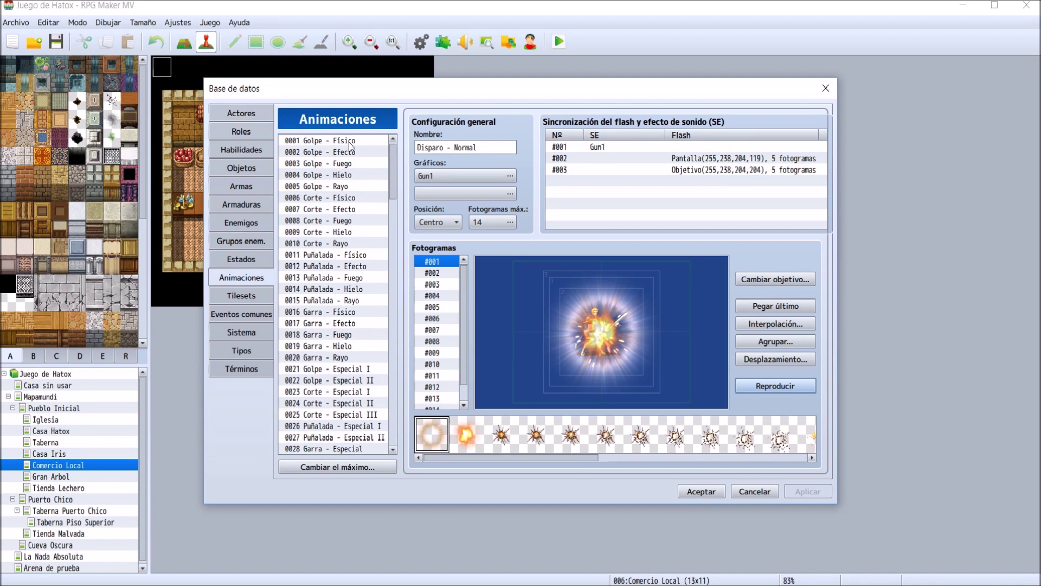
left_click(350, 143)
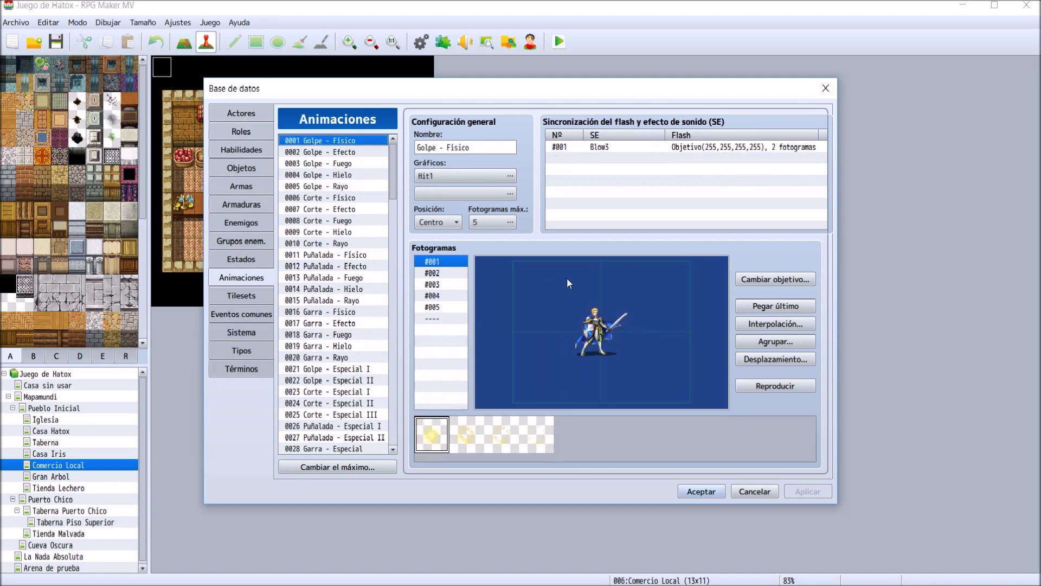
left_click(343, 198)
left_click(794, 385)
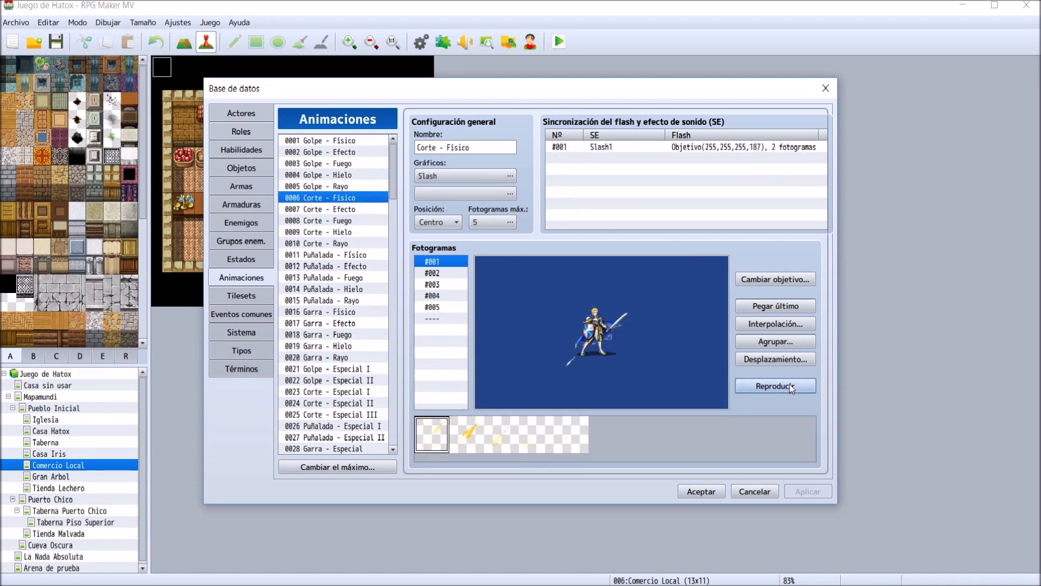
left_click(335, 140)
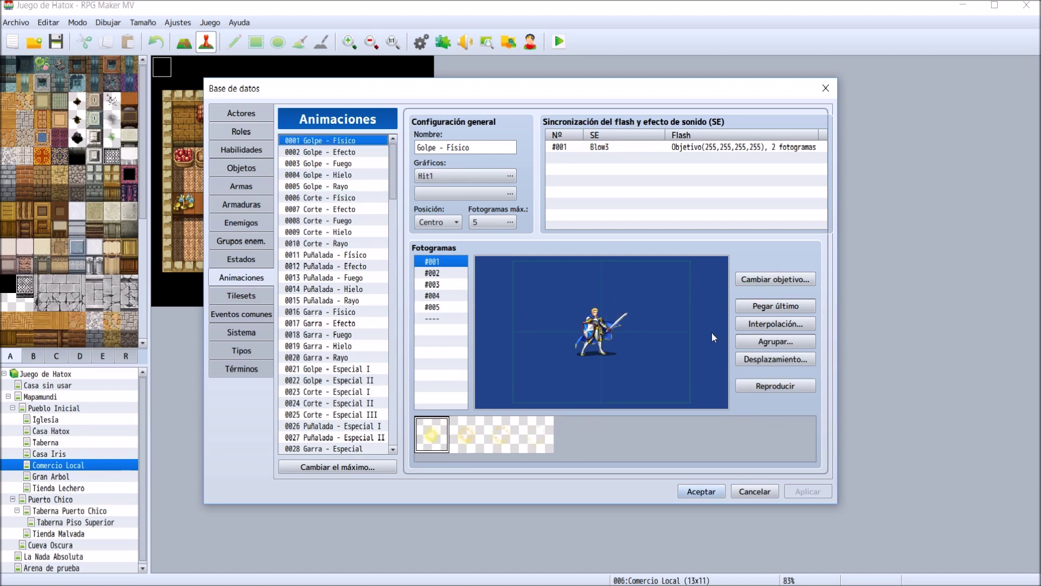
left_click(793, 385)
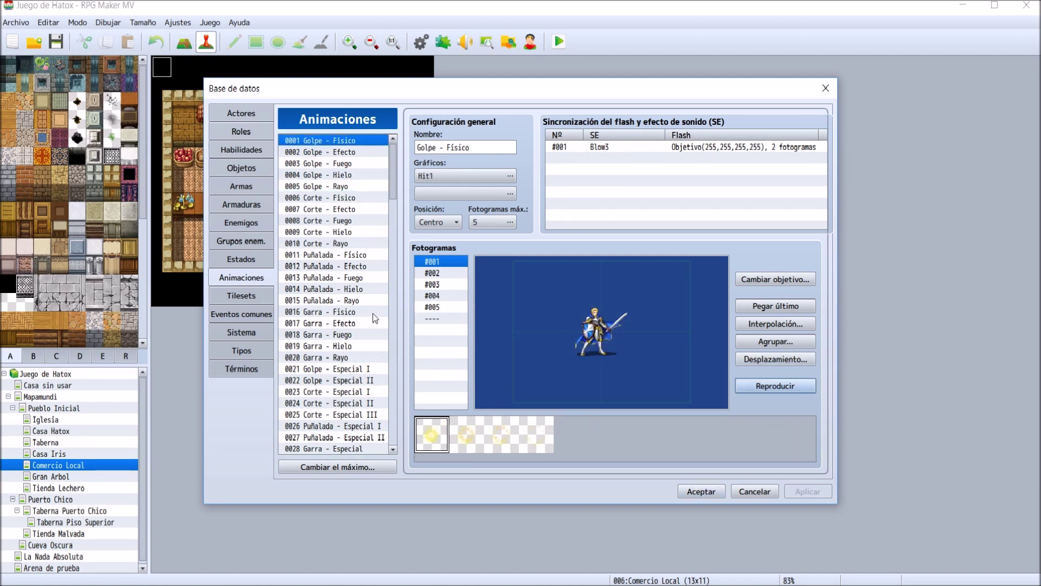
left_click(782, 384)
- Preview animations 0011 Puñalada - Físico and 0012 Puñalada - Efecto, and close the database
left_click(325, 255)
left_click(772, 392)
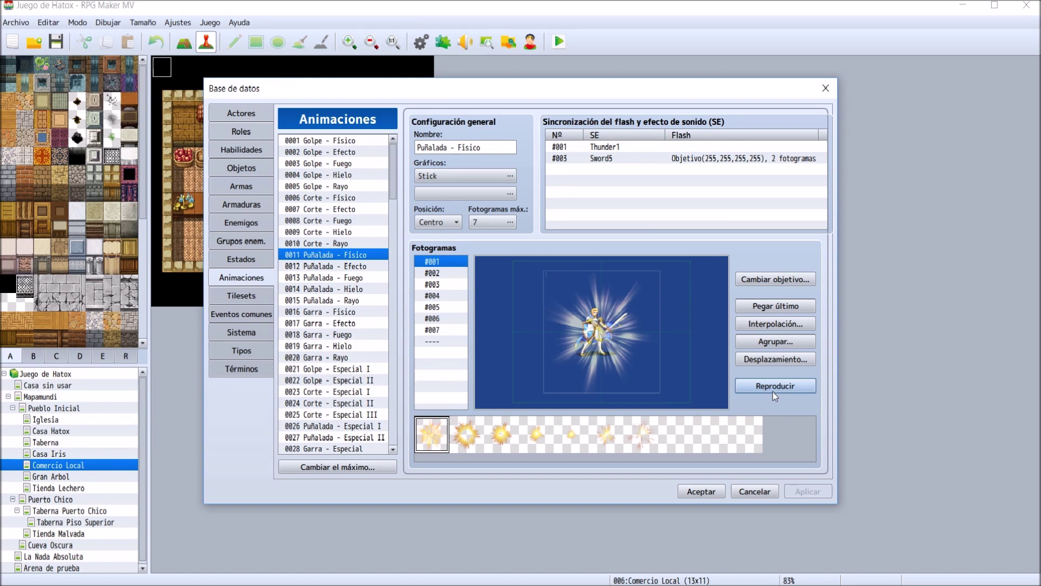
left_click(772, 391)
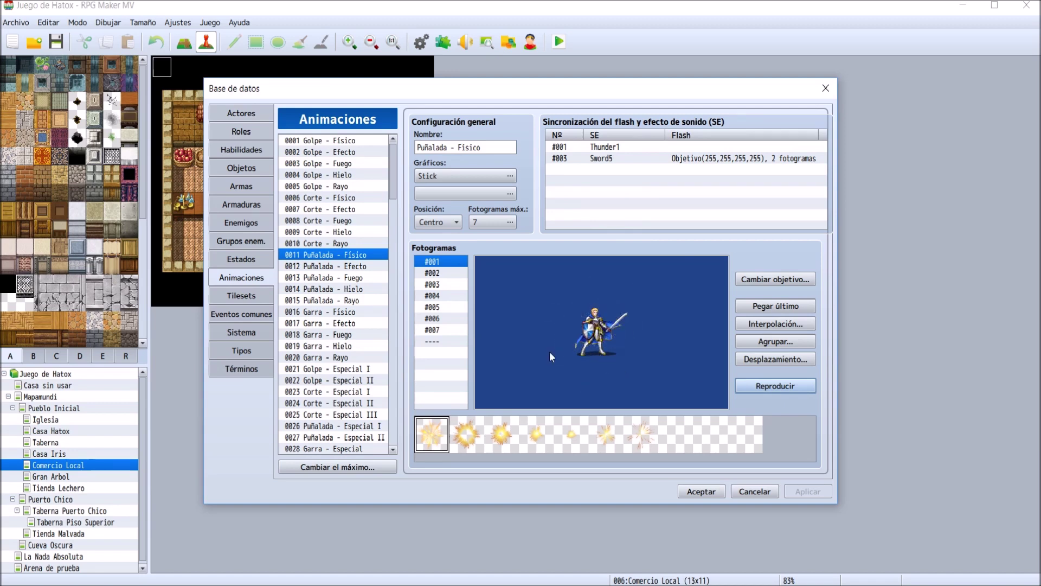
left_click(315, 267)
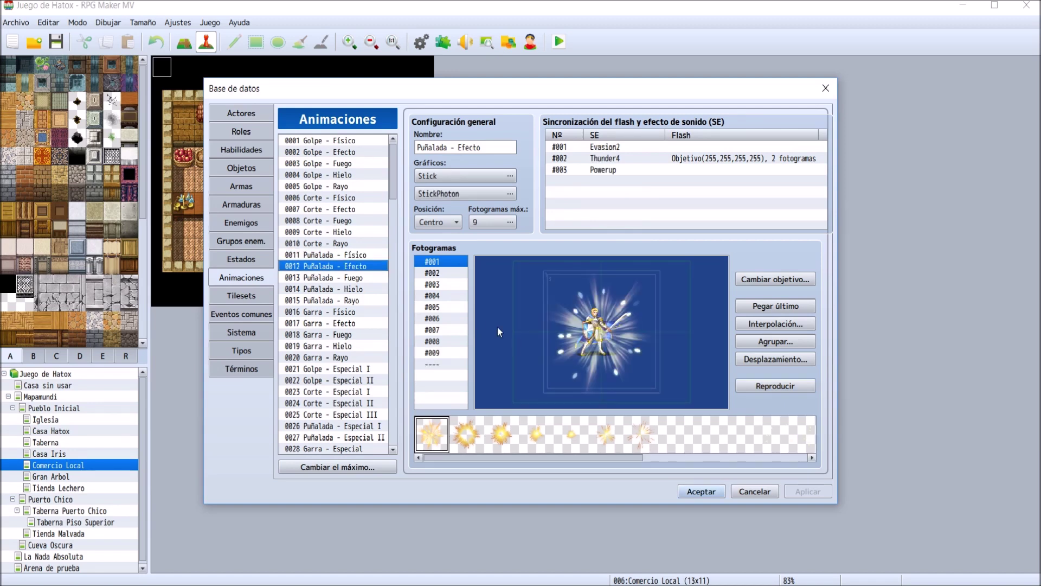
left_click(795, 389)
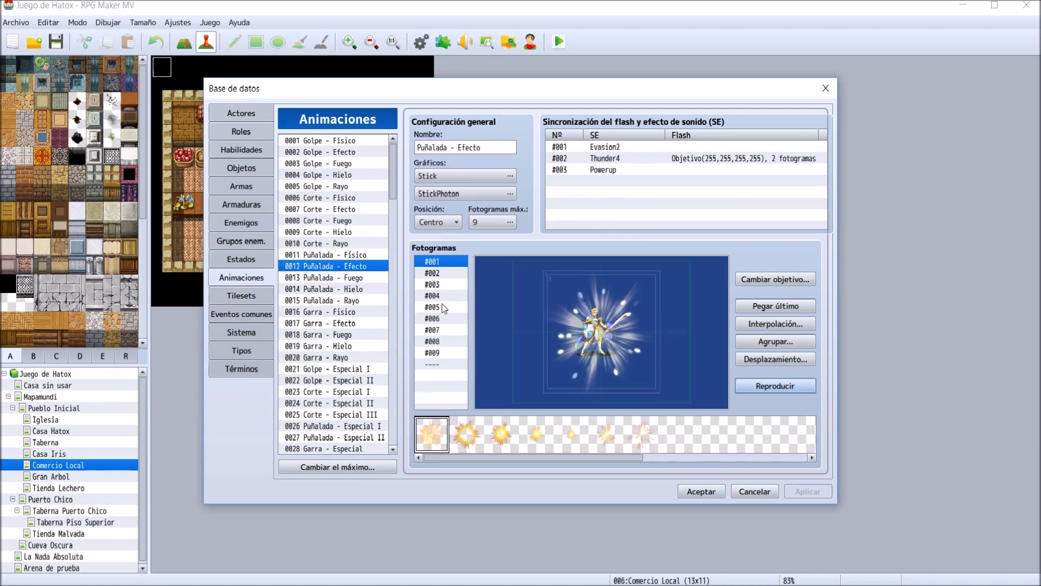
left_click(358, 256)
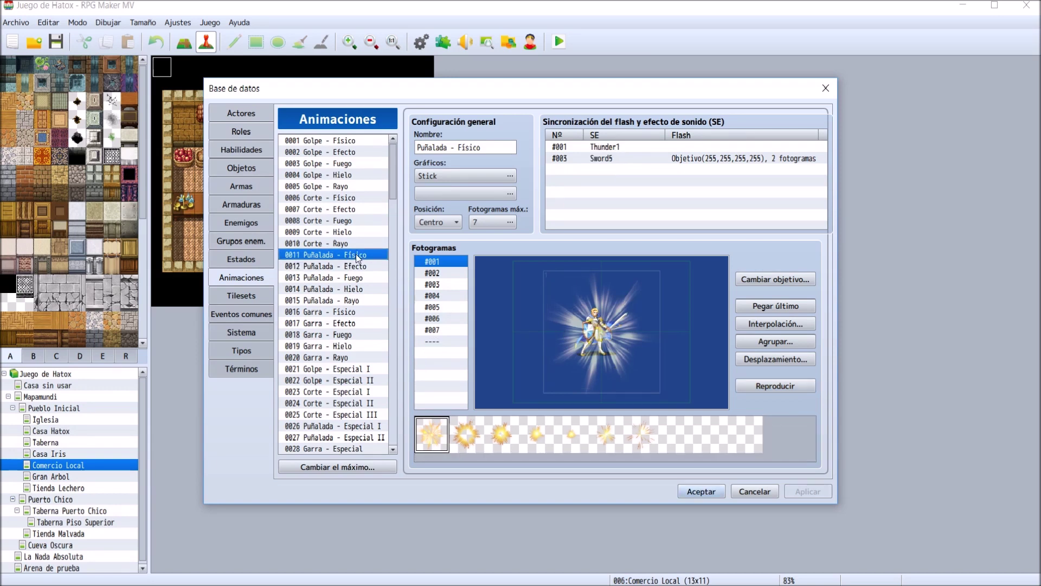
left_click(700, 494)
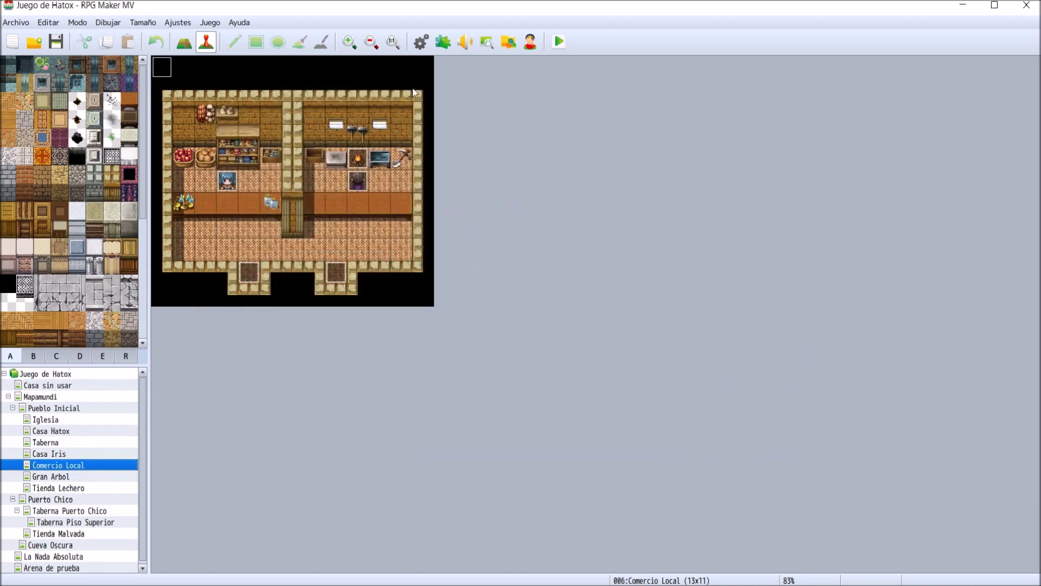
- Reopen the database and examine the unnamed enemy group 0008 and the unnamed enemy 0008
left_click(421, 41)
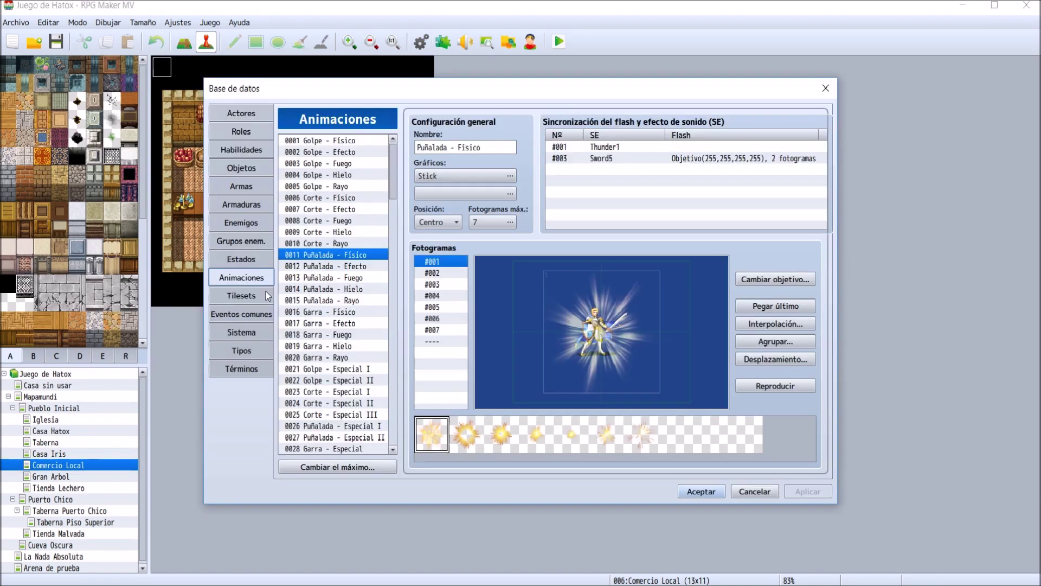
left_click(263, 242)
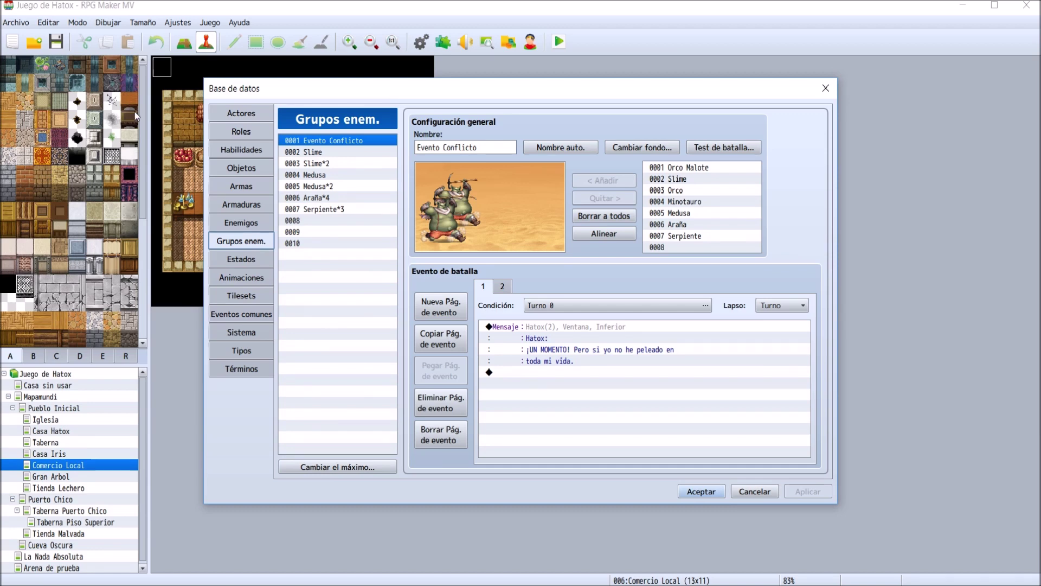
left_click(307, 221)
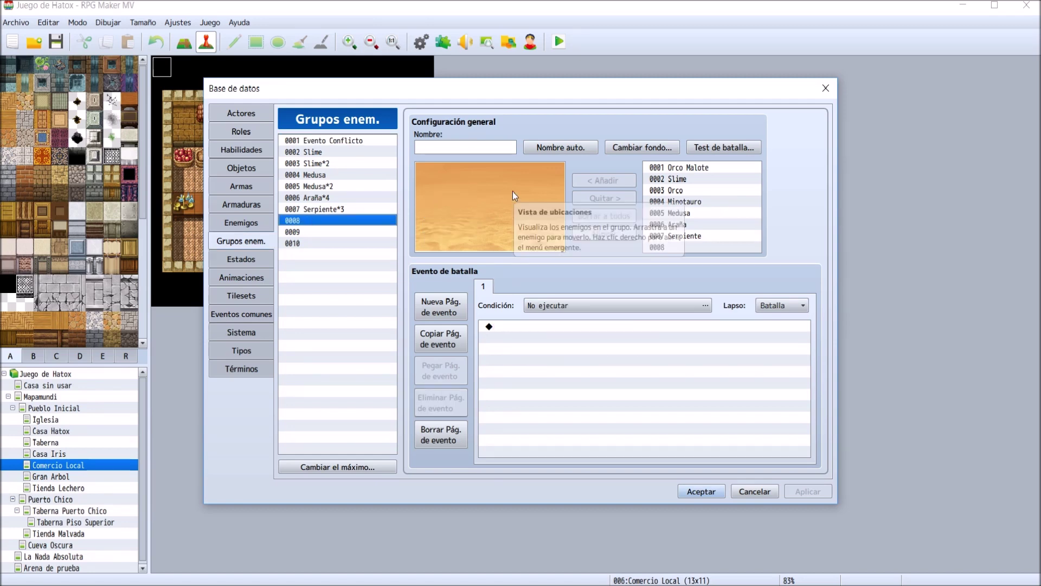
left_click(248, 226)
left_click(350, 220)
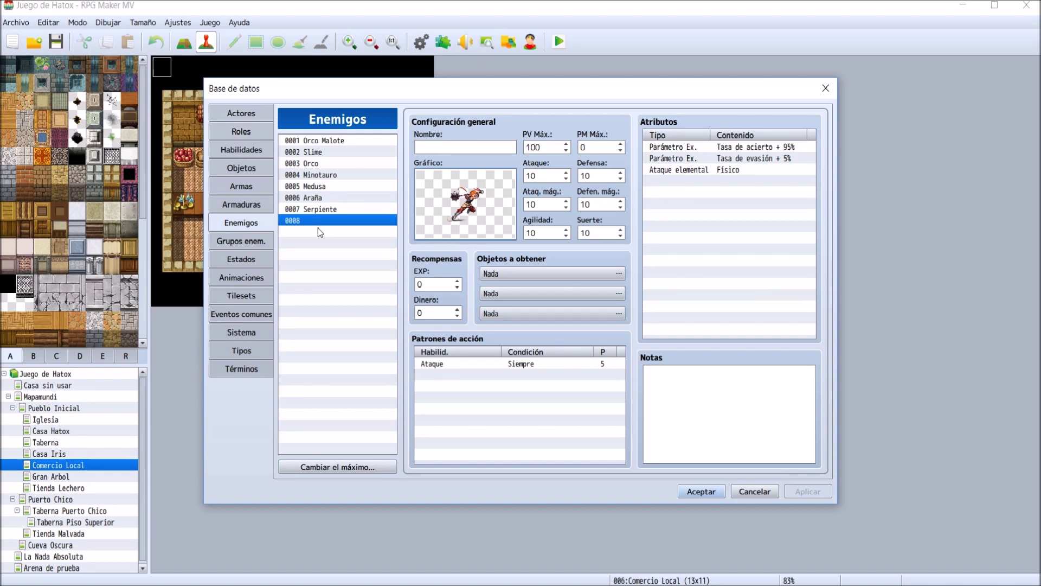
- Raise the maximum number of enemies to 9, check entries 0009 and 0008, and accept the database changes
left_click(348, 467)
type("9")
key("Return")
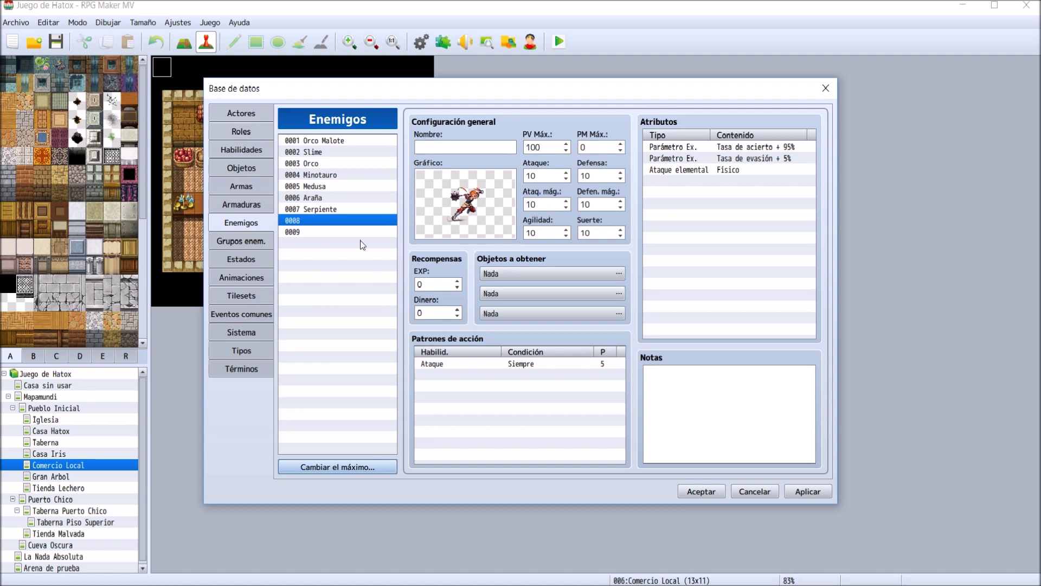
left_click(356, 232)
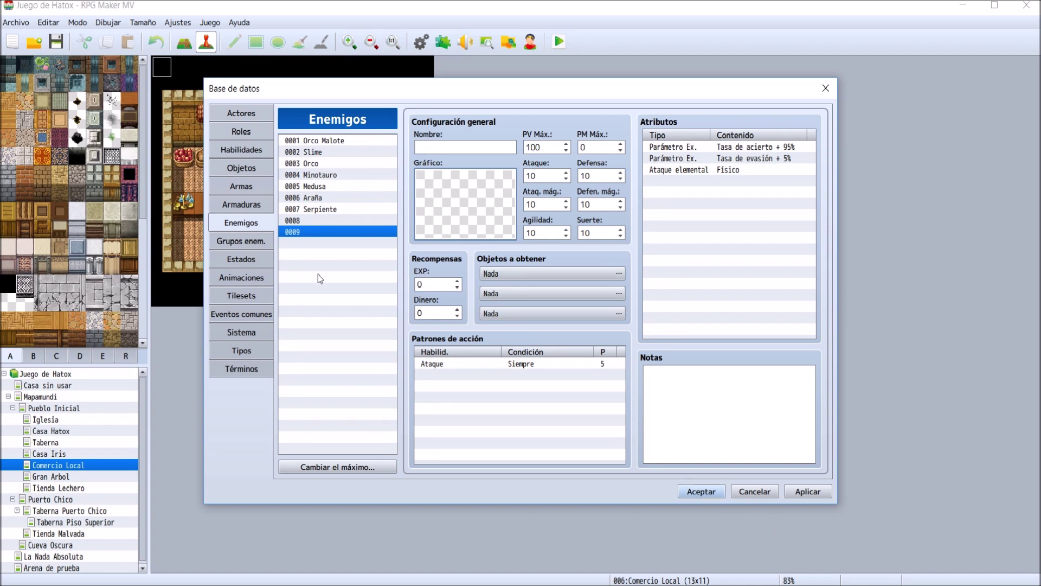
left_click(327, 220)
left_click(477, 197)
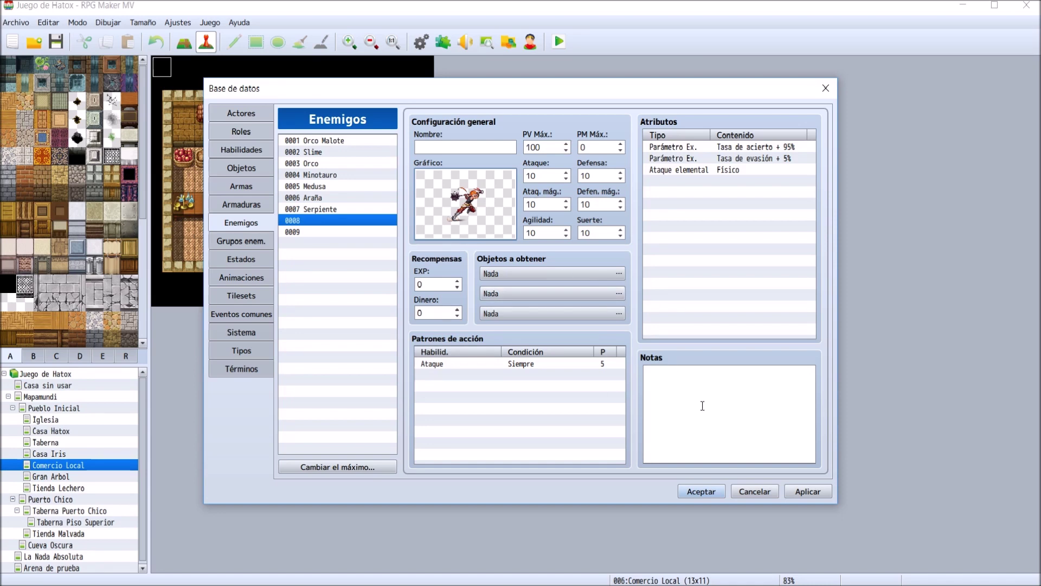
left_click(725, 490)
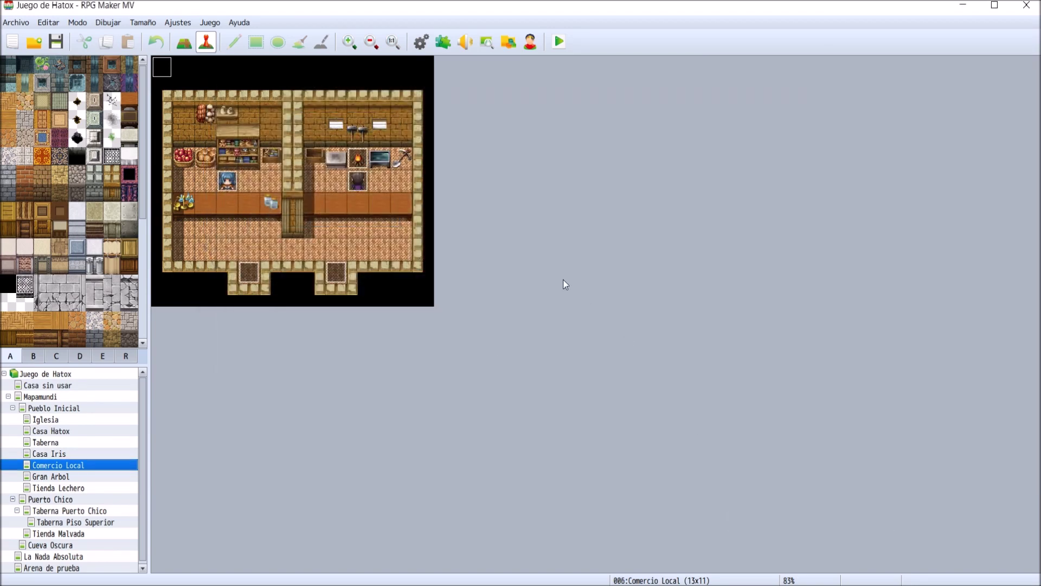
- Open the Puerto Chico map in the editor
key("alt+Tab")
key("alt+Tab")
left_click(58, 478)
left_click(67, 500)
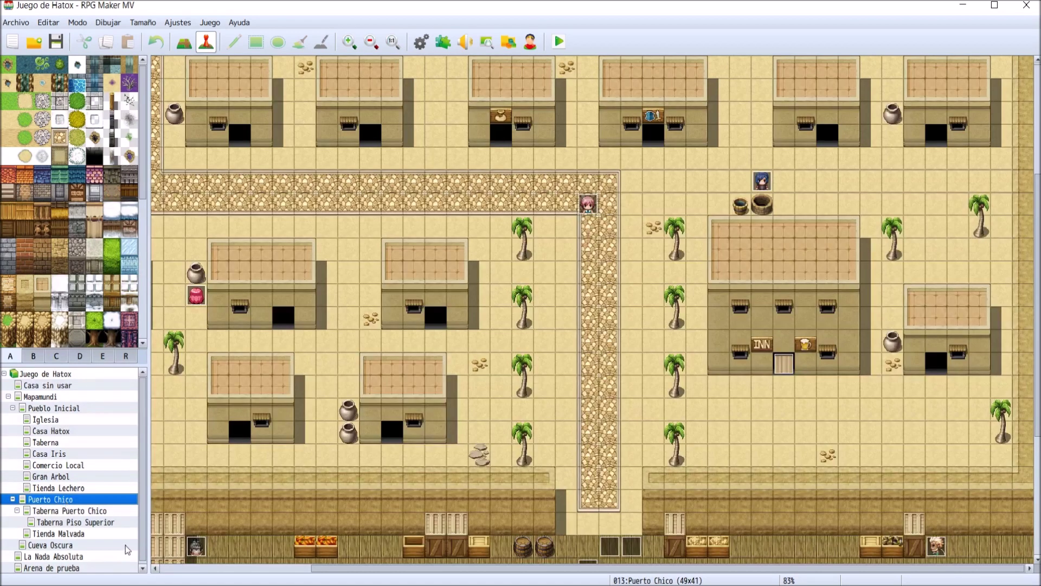